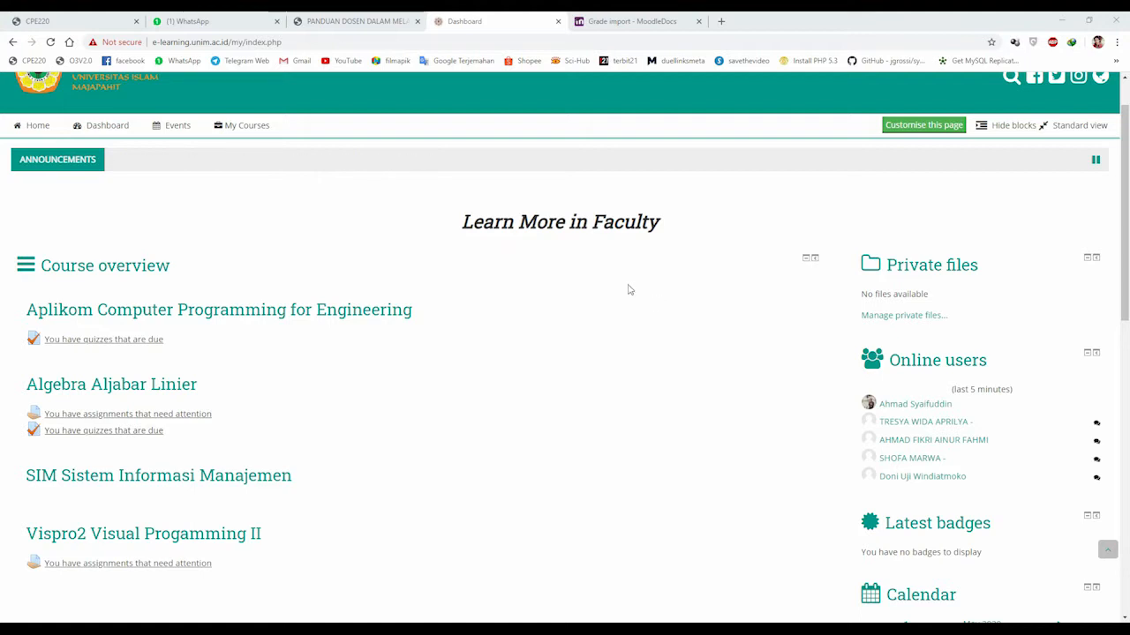
Expand the due quizzes and pending assignments under the Aplikom and Algebra Aljabar Linier courses in the course overview
click(135, 340)
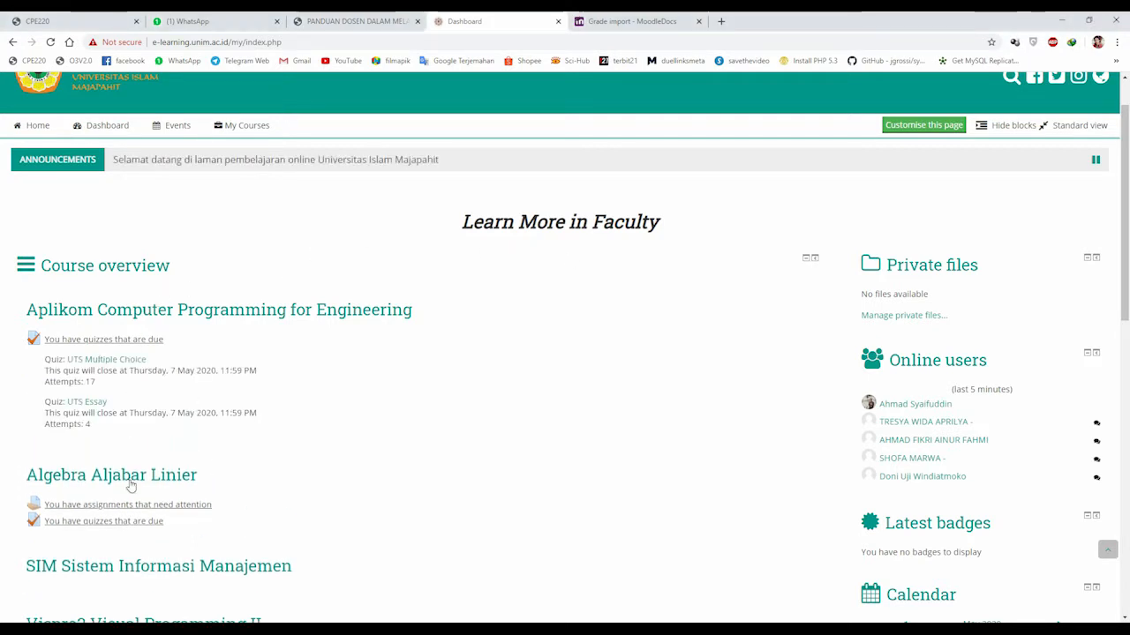
click(129, 504)
scroll(129, 504, down, 2)
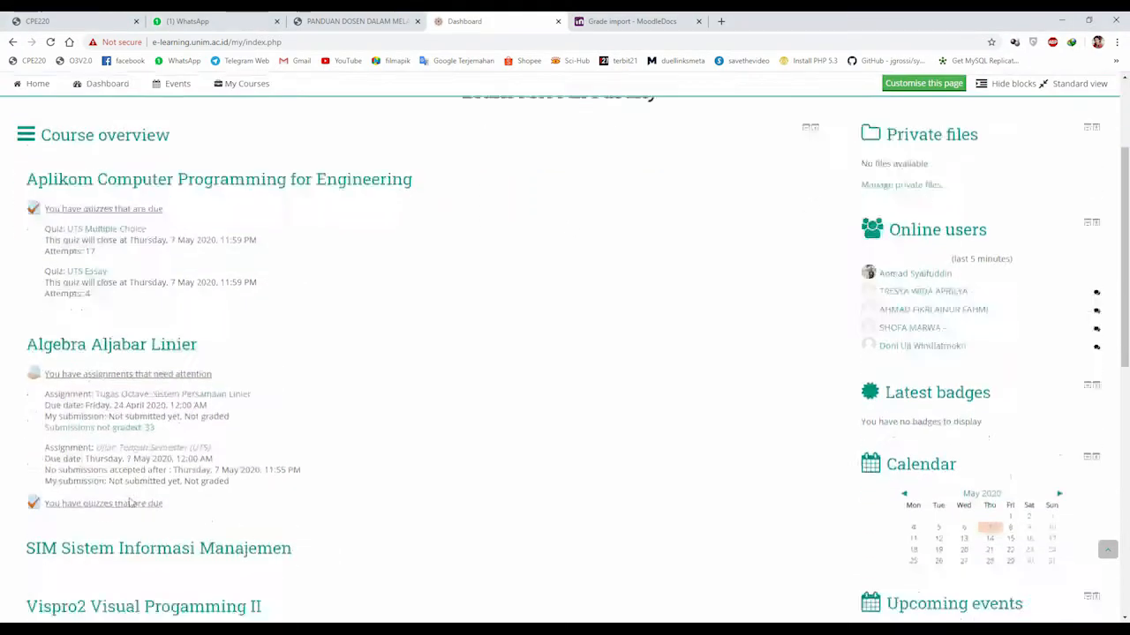
click(128, 496)
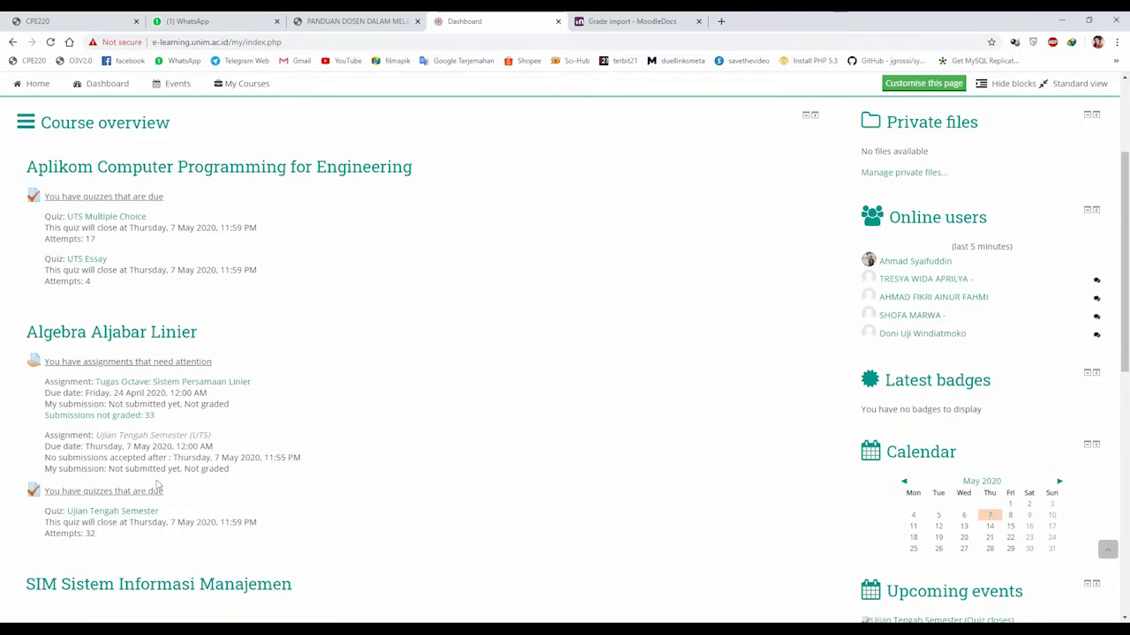
scroll(158, 481, up, 1)
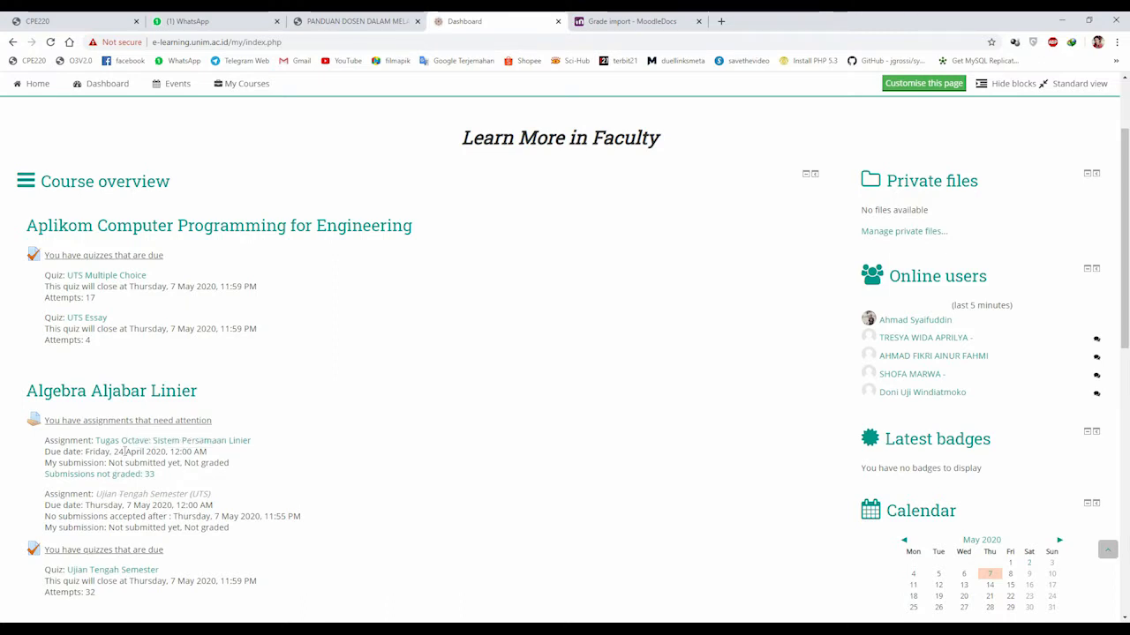
scroll(120, 463, up, 1)
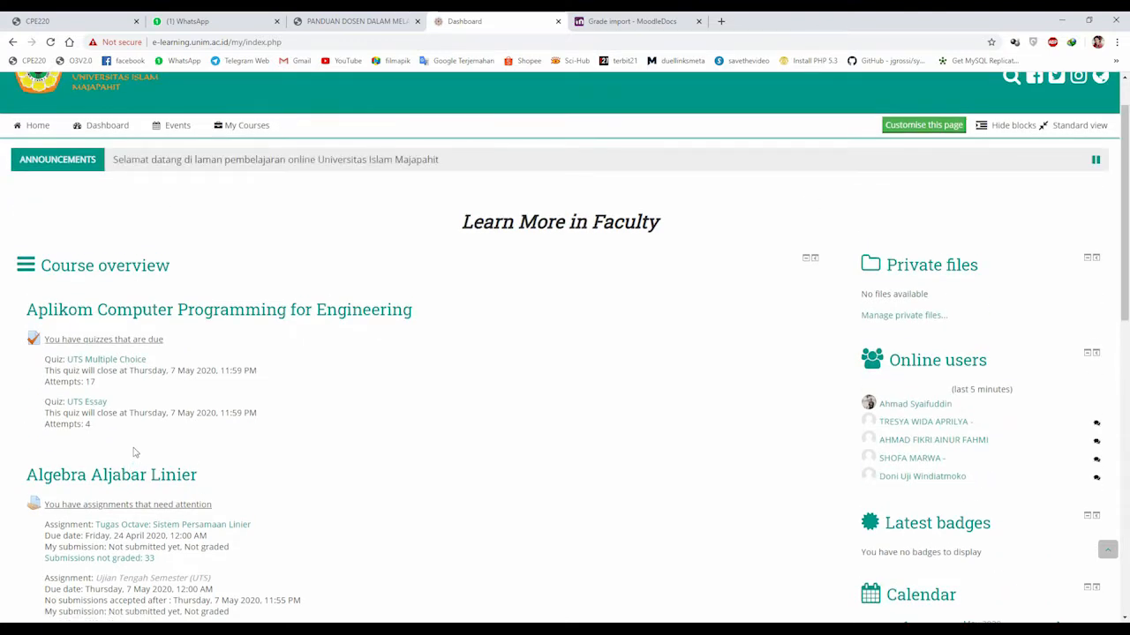
Open the Computer Programming for Engineering course and look over its main page
scroll(263, 205, up, 1)
mouse_move(255, 187)
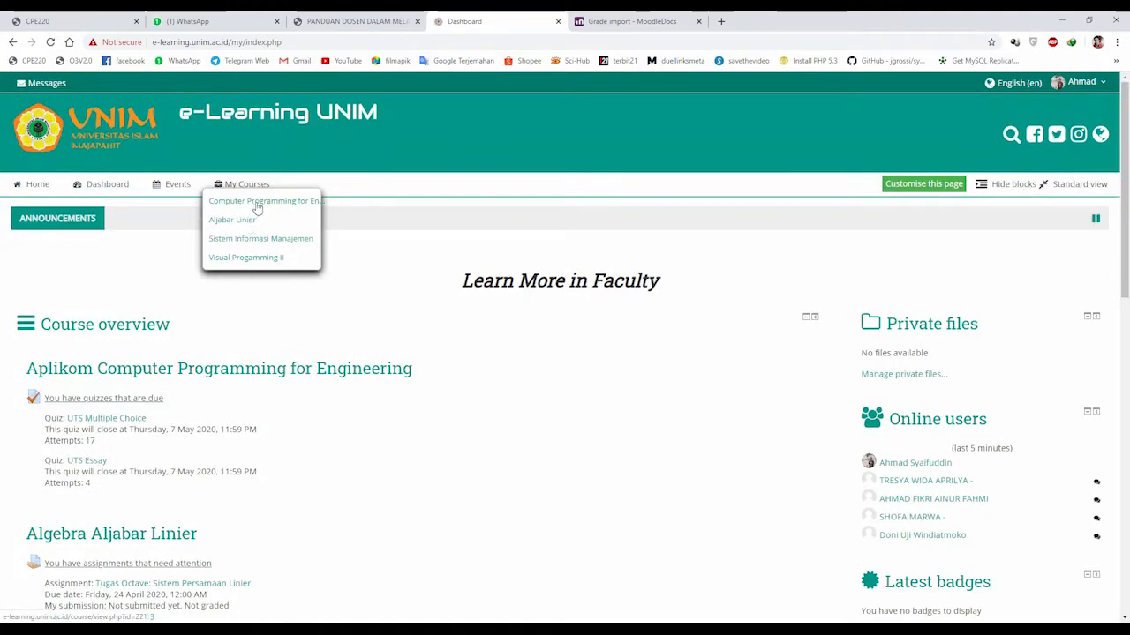
click(257, 201)
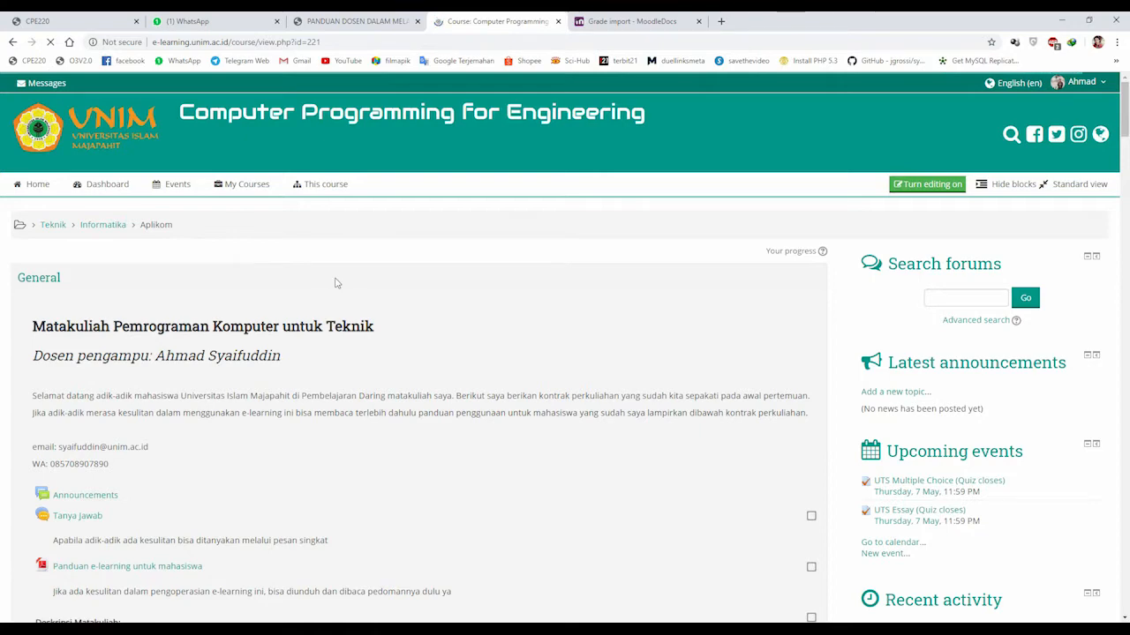
scroll(336, 282, down, 5)
scroll(336, 277, up, 5)
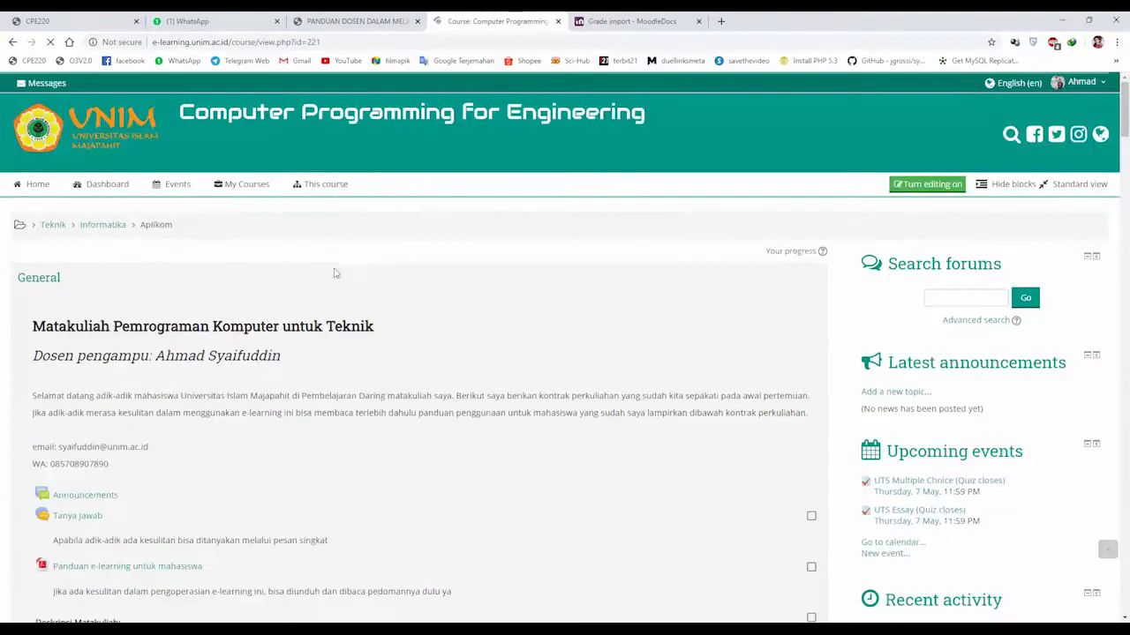
Open the course's assignments list and examine the topic and submission count of its entry
click(323, 185)
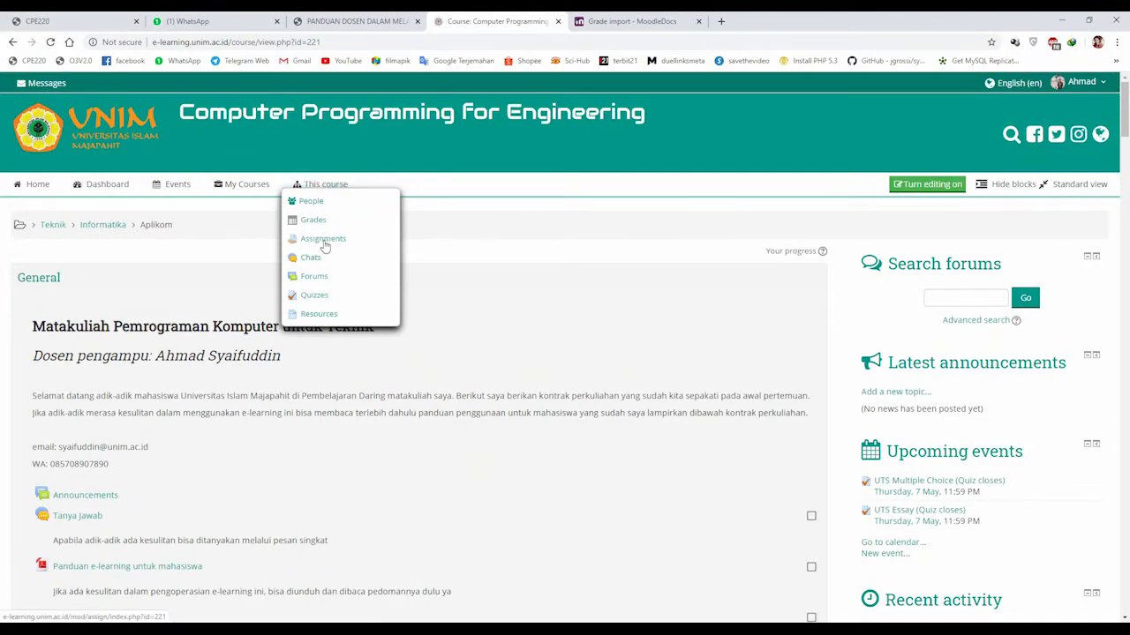
click(323, 239)
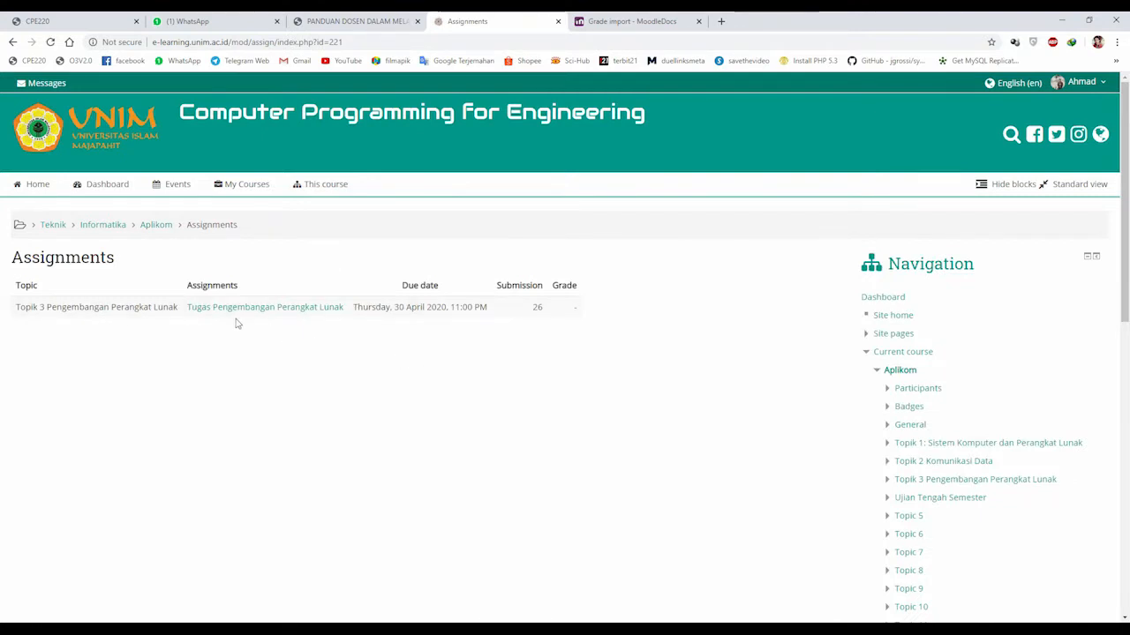
triple_click(42, 308)
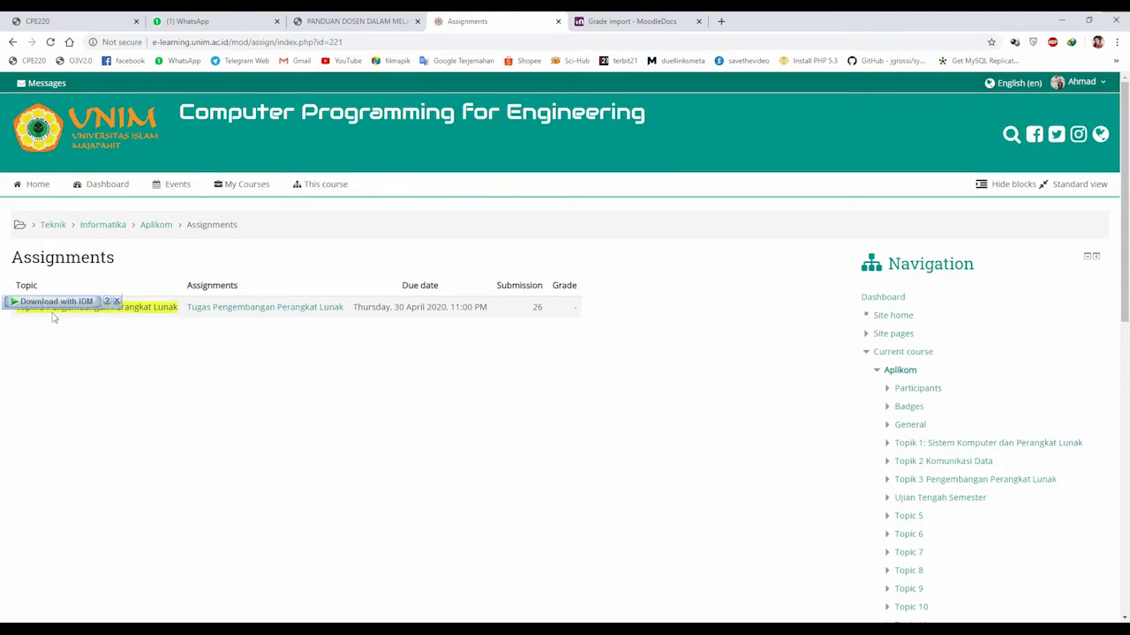
click(121, 334)
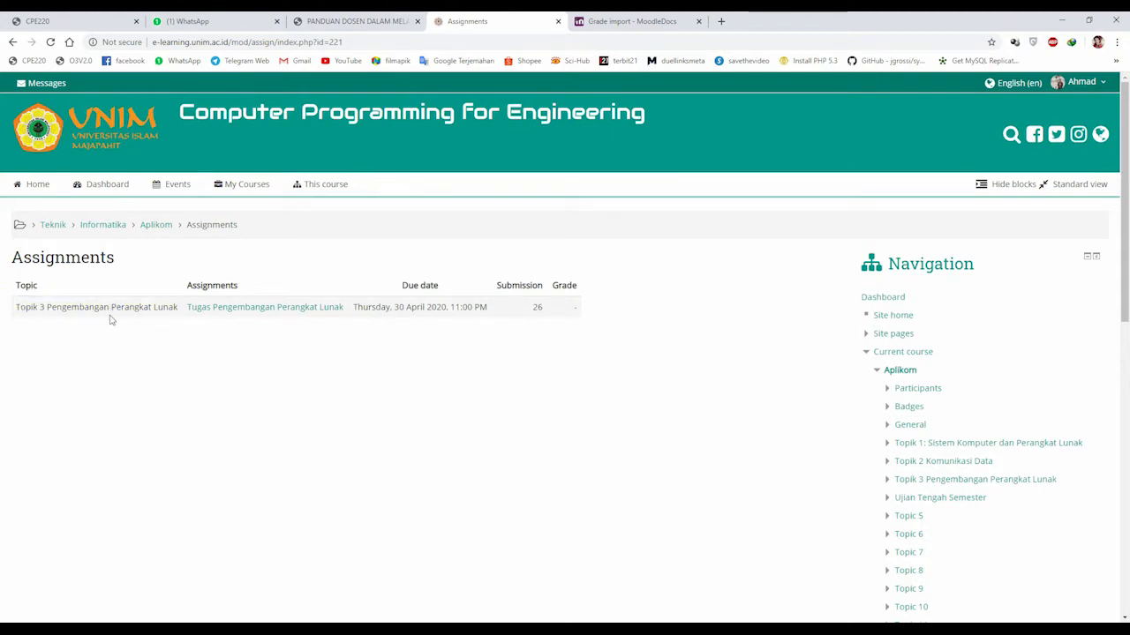
click(325, 185)
click(537, 307)
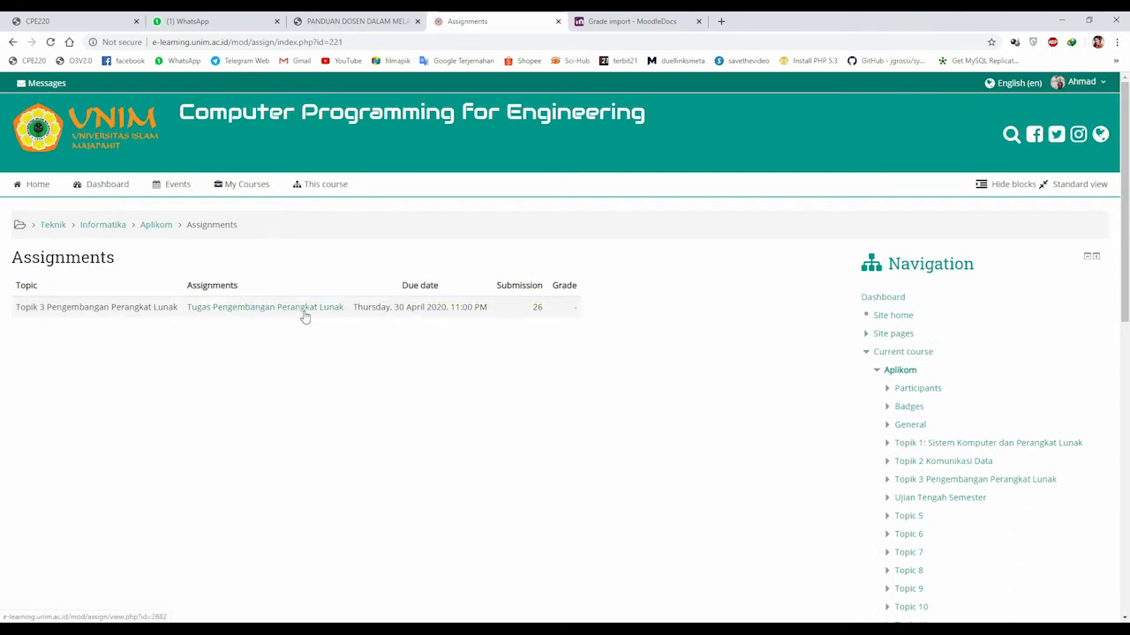
Open the Tugas Pengembangan Perangkat Lunak assignment and examine the drafts, submitted and needs-grading rows of its grading summary
click(239, 309)
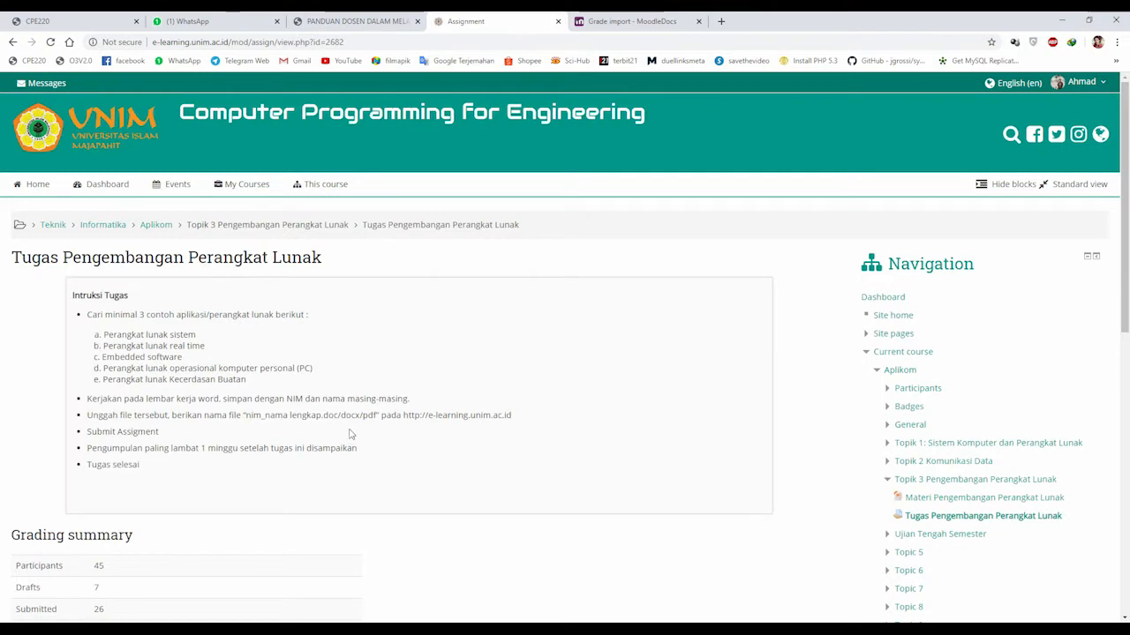
scroll(369, 380, down, 2)
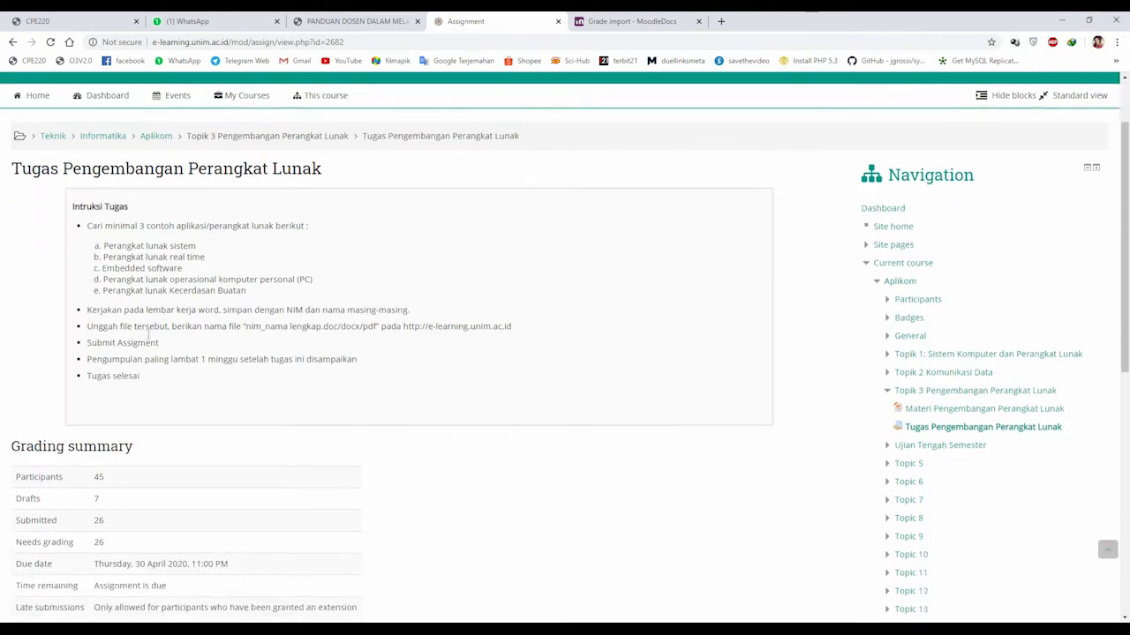
scroll(159, 336, down, 1)
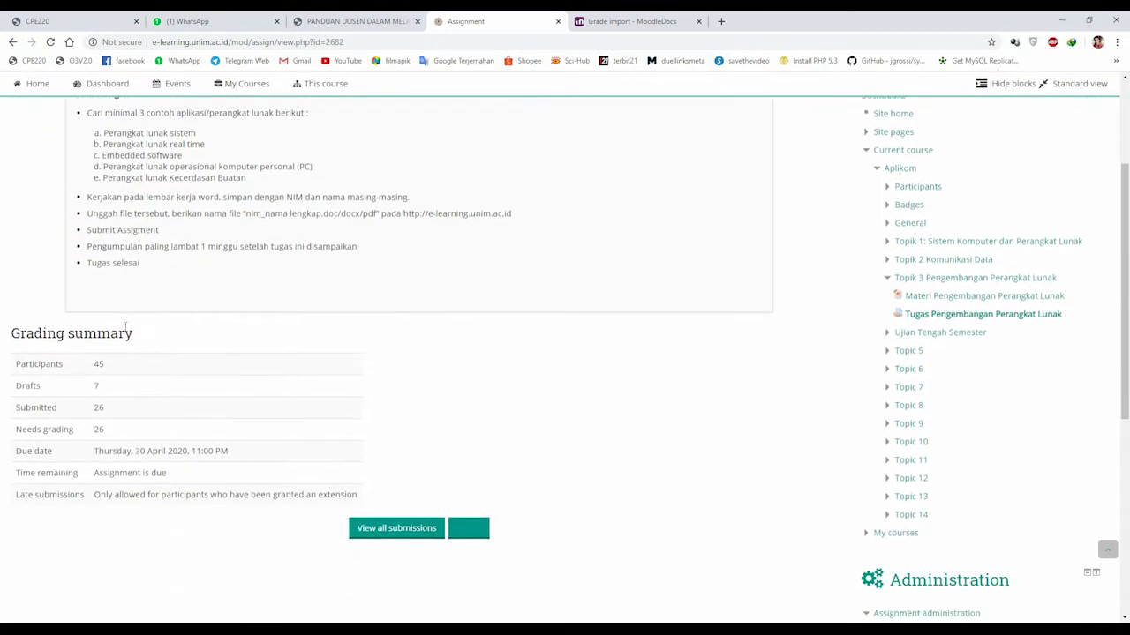
double_click(104, 392)
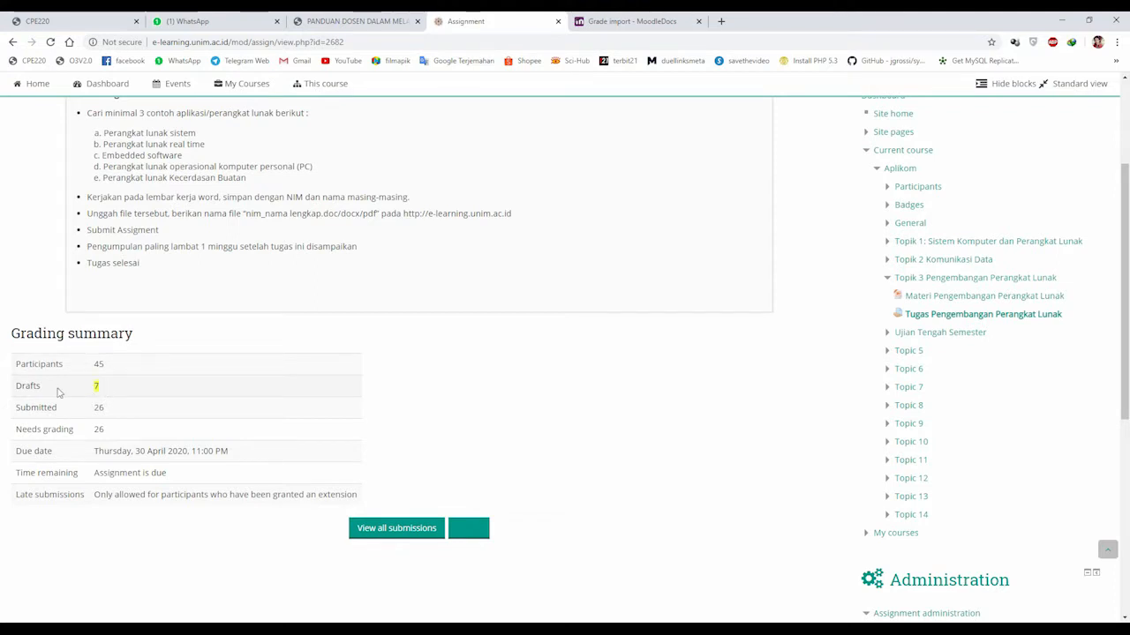
drag(13, 394, 108, 388)
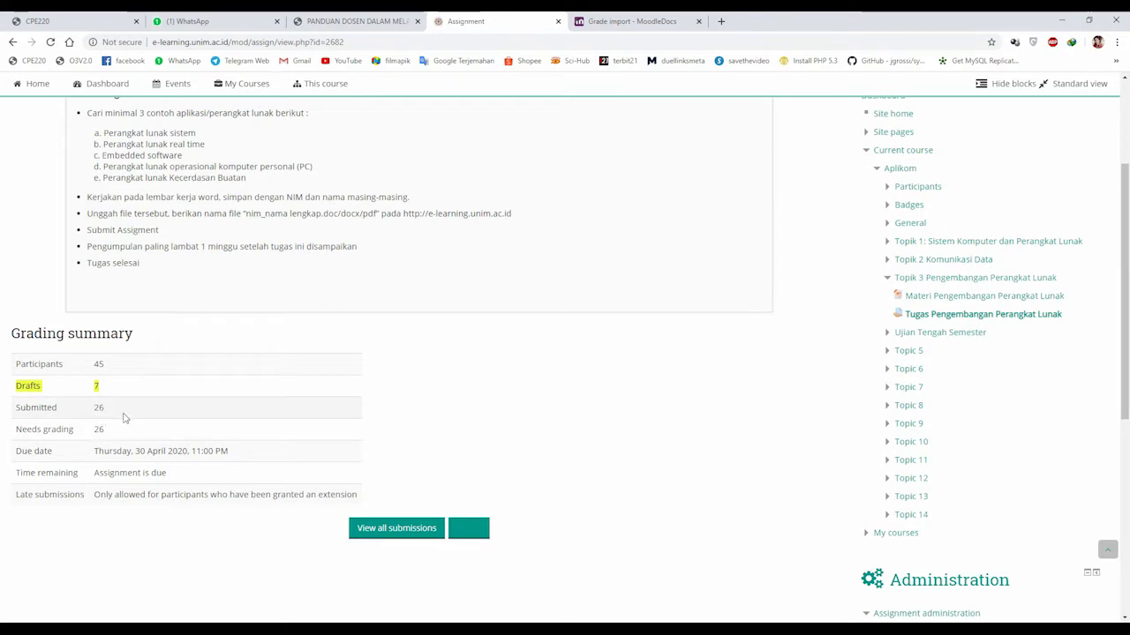
drag(124, 418, 26, 409)
triple_click(50, 431)
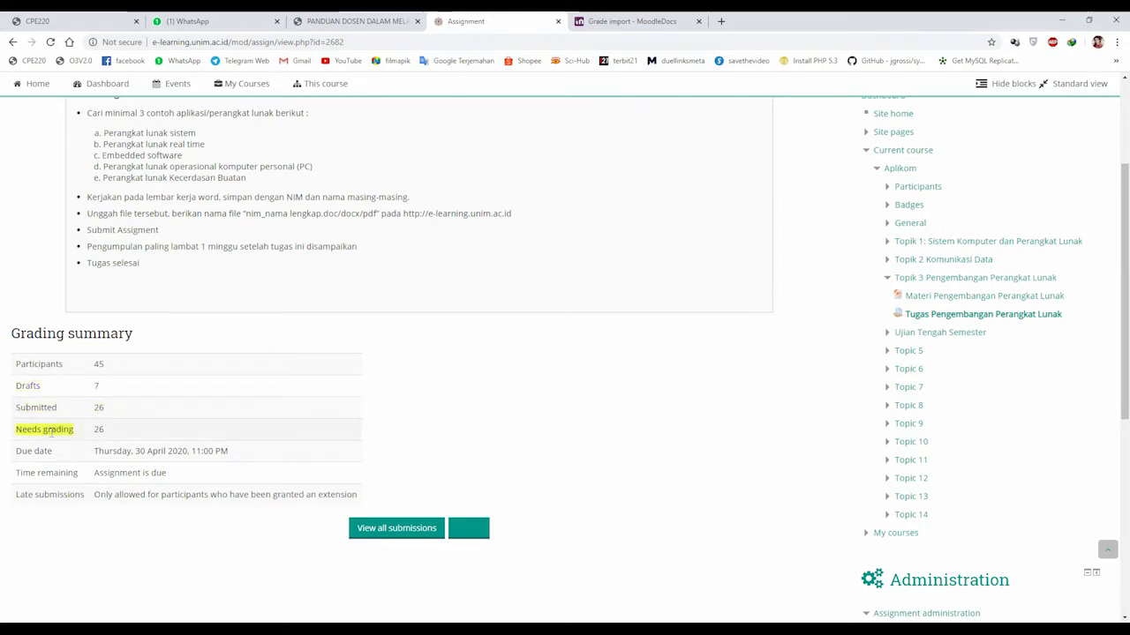
click(105, 436)
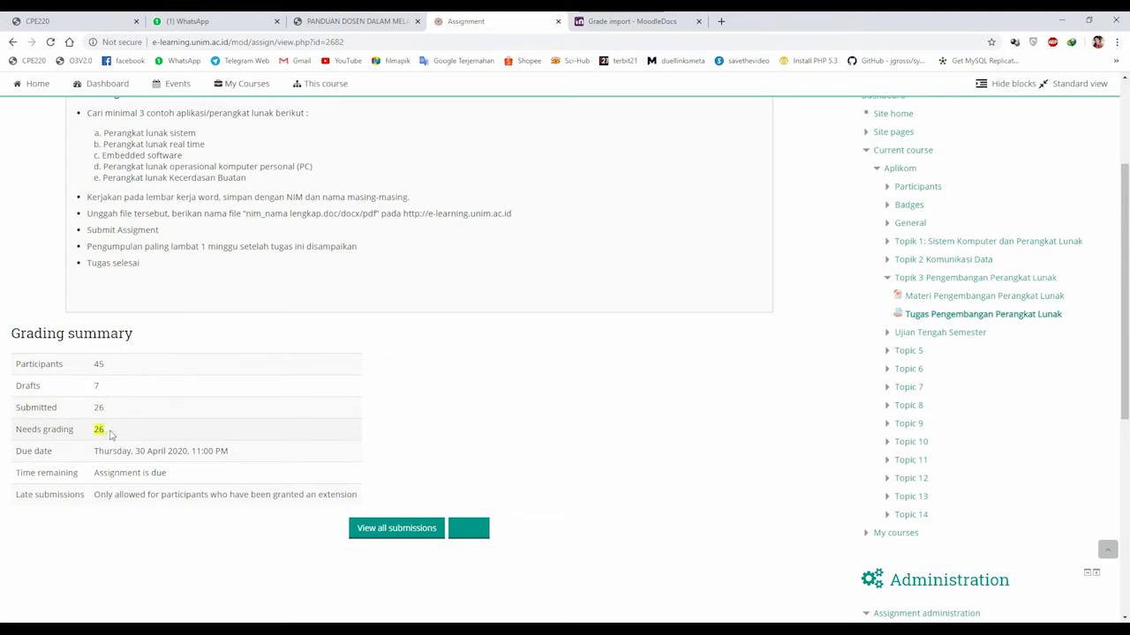
scroll(109, 434, down, 1)
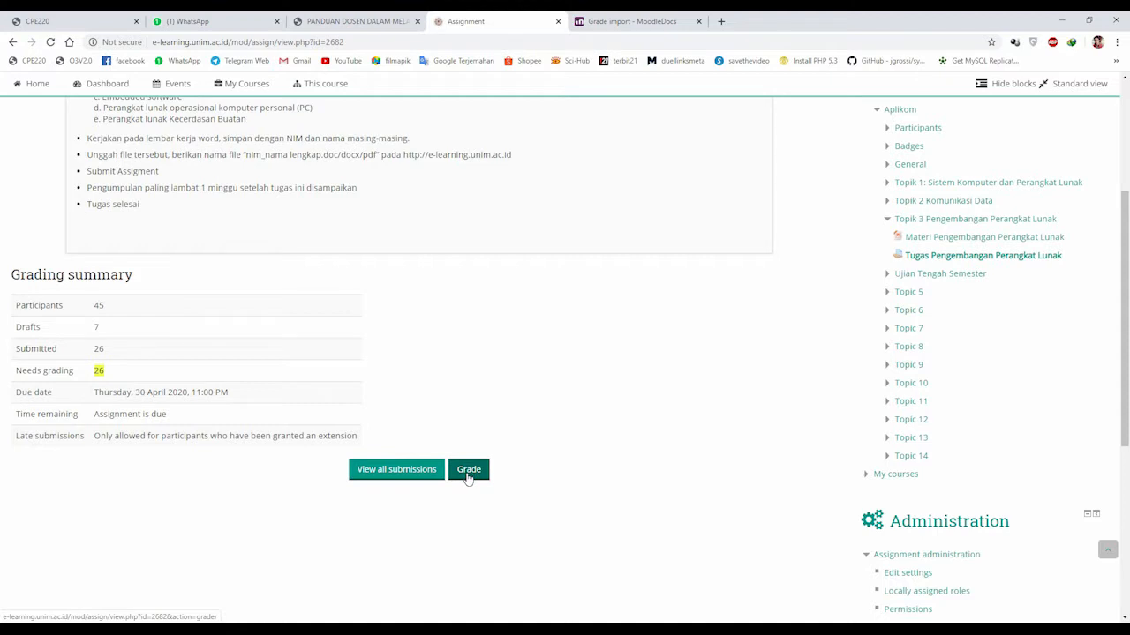
View all submissions of the assignment and look through the students' statuses and submitted files
click(394, 475)
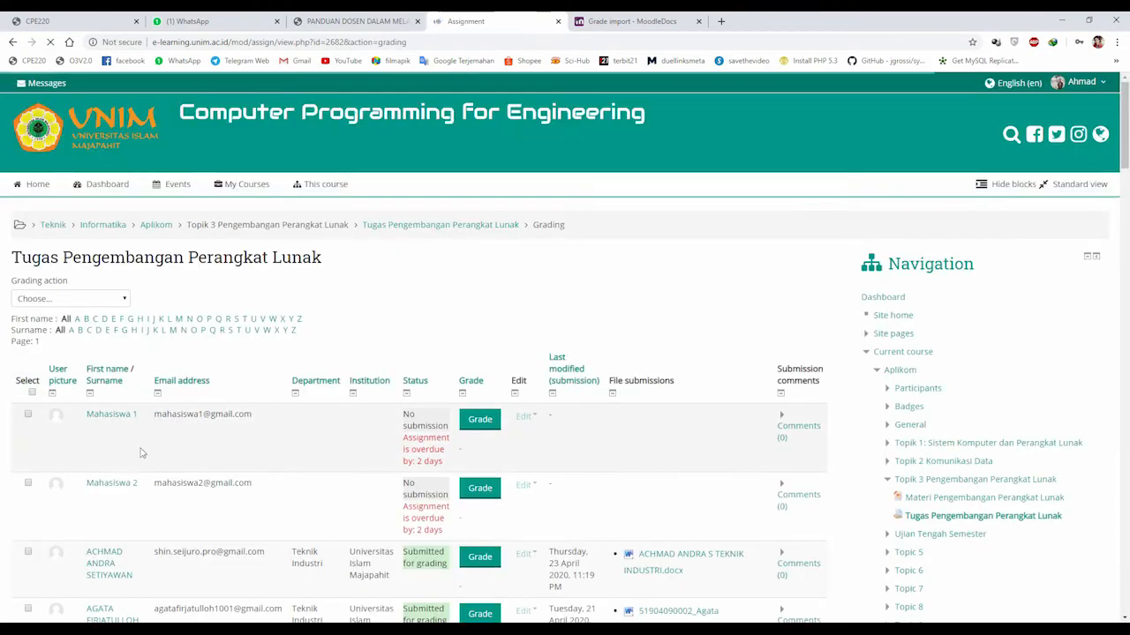
scroll(272, 421, down, 2)
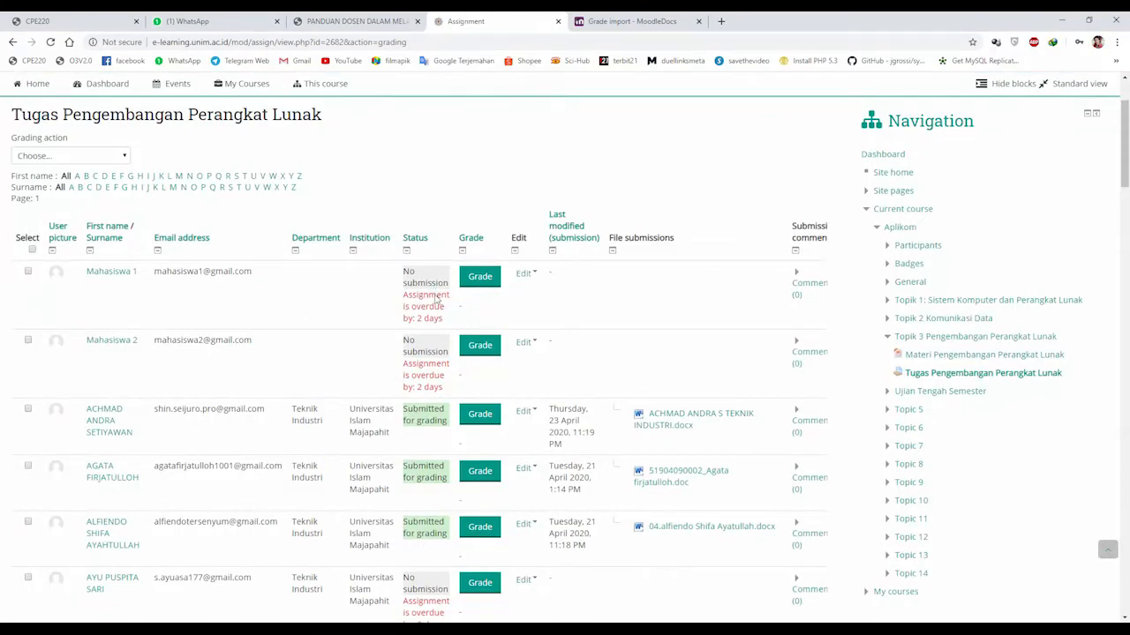
scroll(436, 385, down, 5)
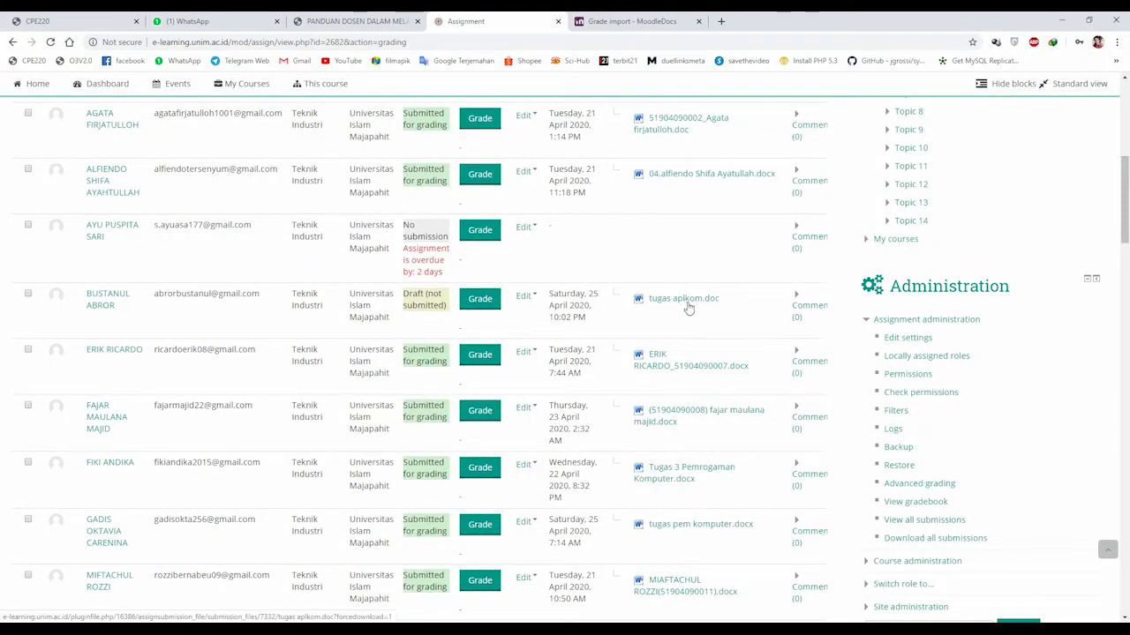
scroll(465, 319, up, 2)
scroll(466, 319, up, 2)
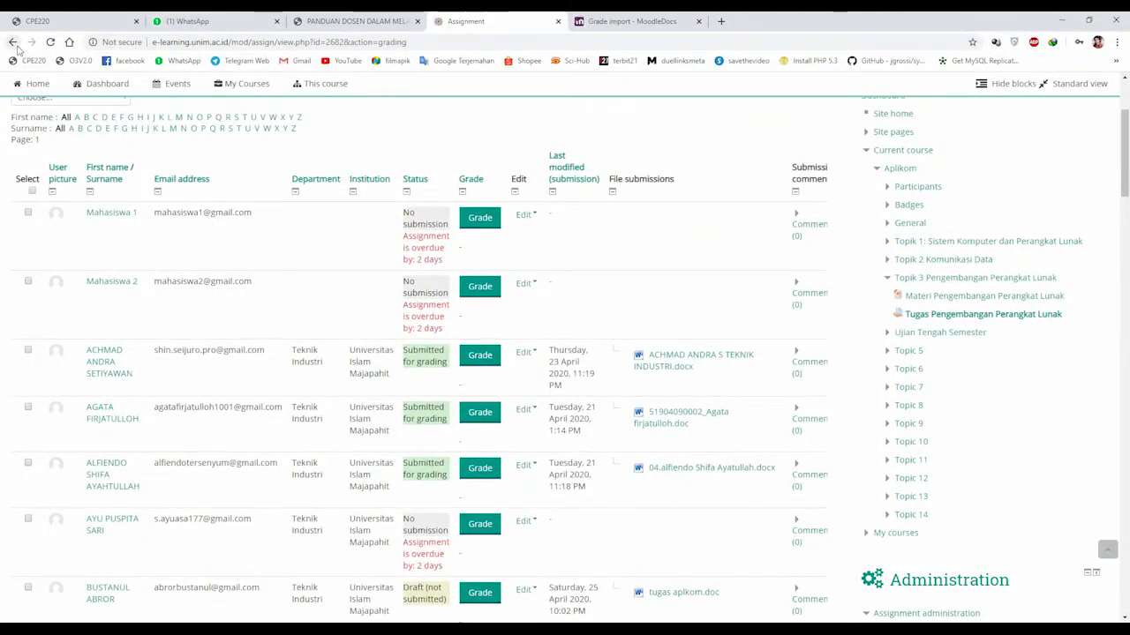
Open the grading page of the first student whose work is submitted for grading and download the submitted Word document
mouse_move(328, 89)
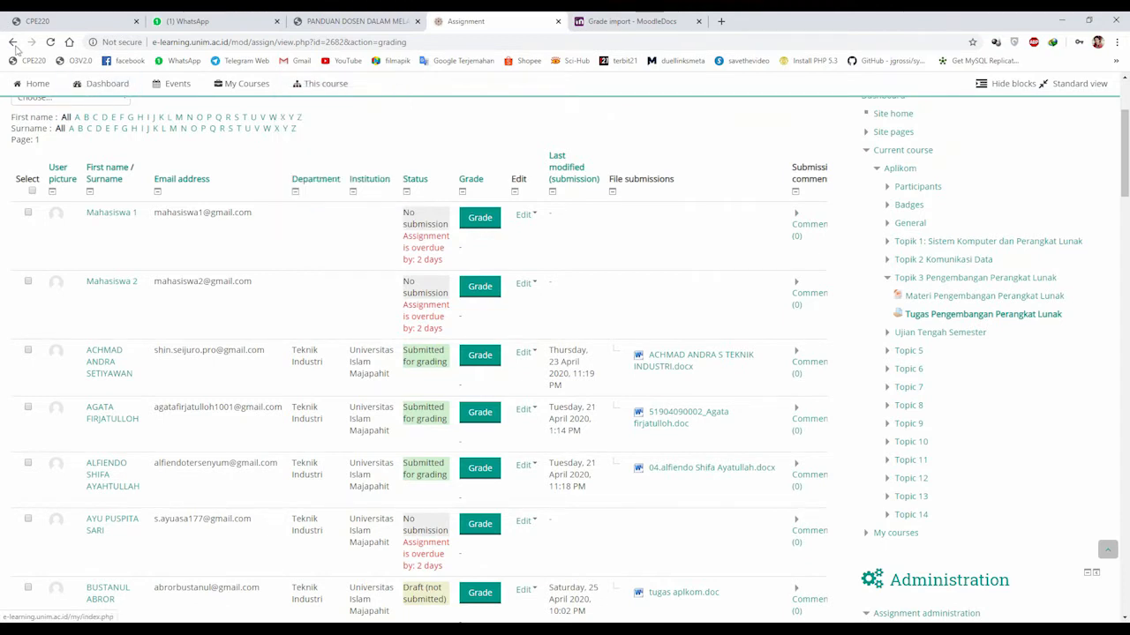
click(476, 360)
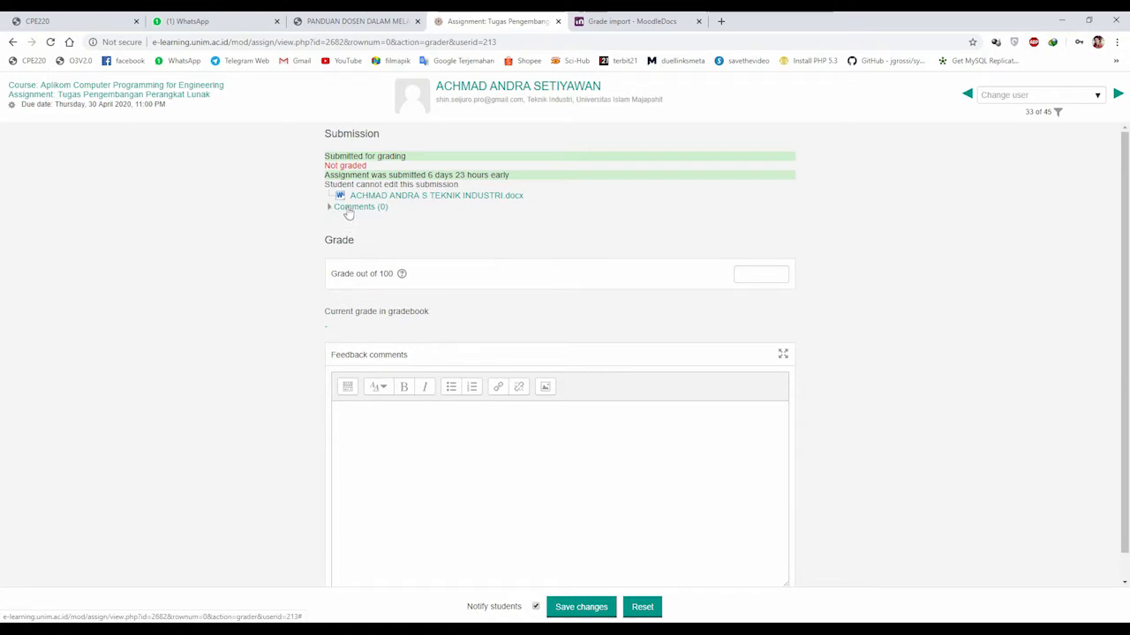
click(399, 198)
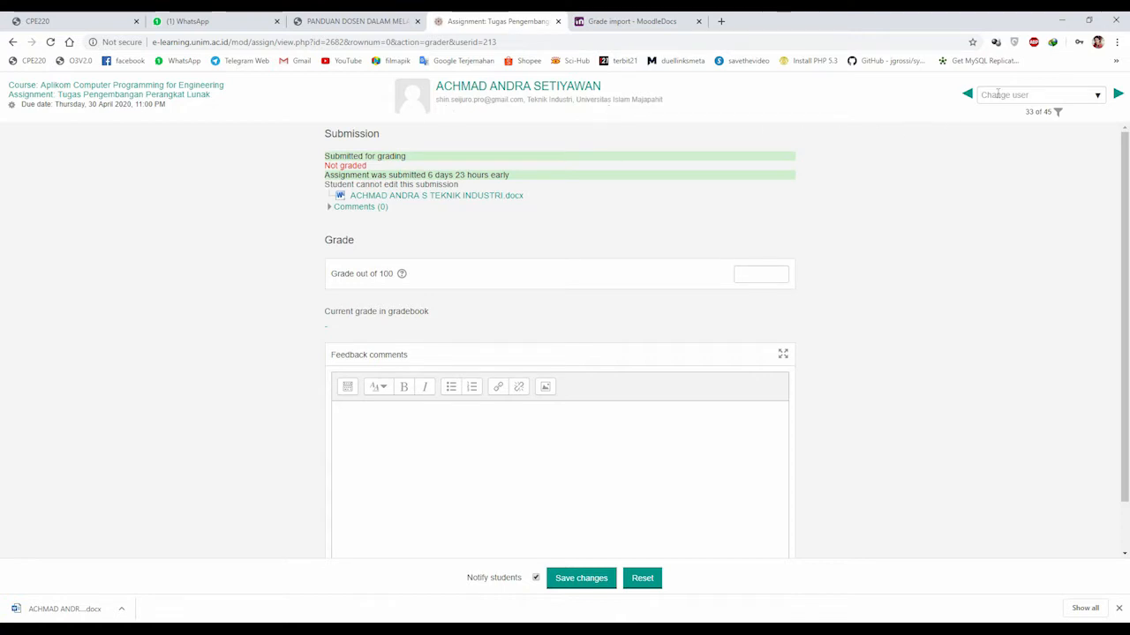
Browse the list of students in the grading page's user selector and close it without choosing anyone
click(1002, 95)
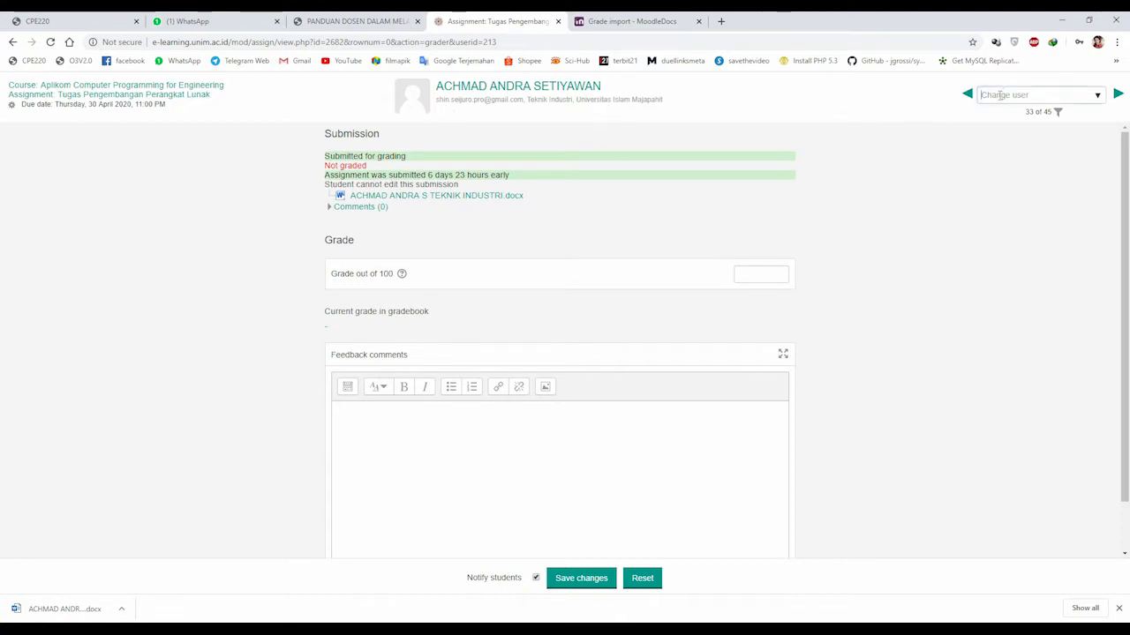
click(1098, 99)
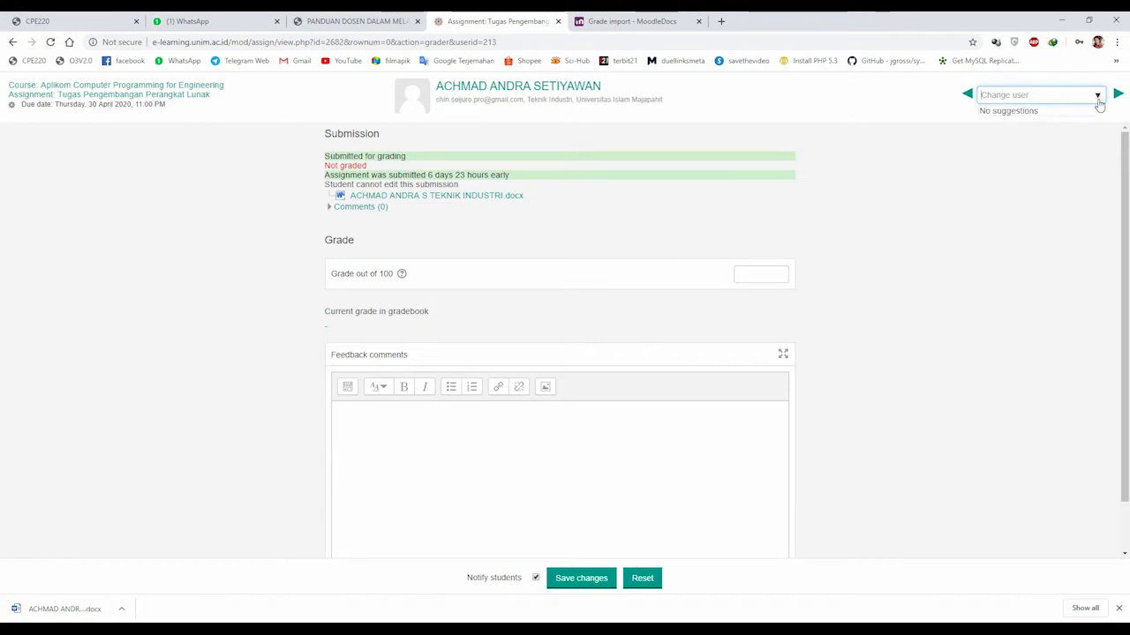
scroll(1037, 208, down, 2)
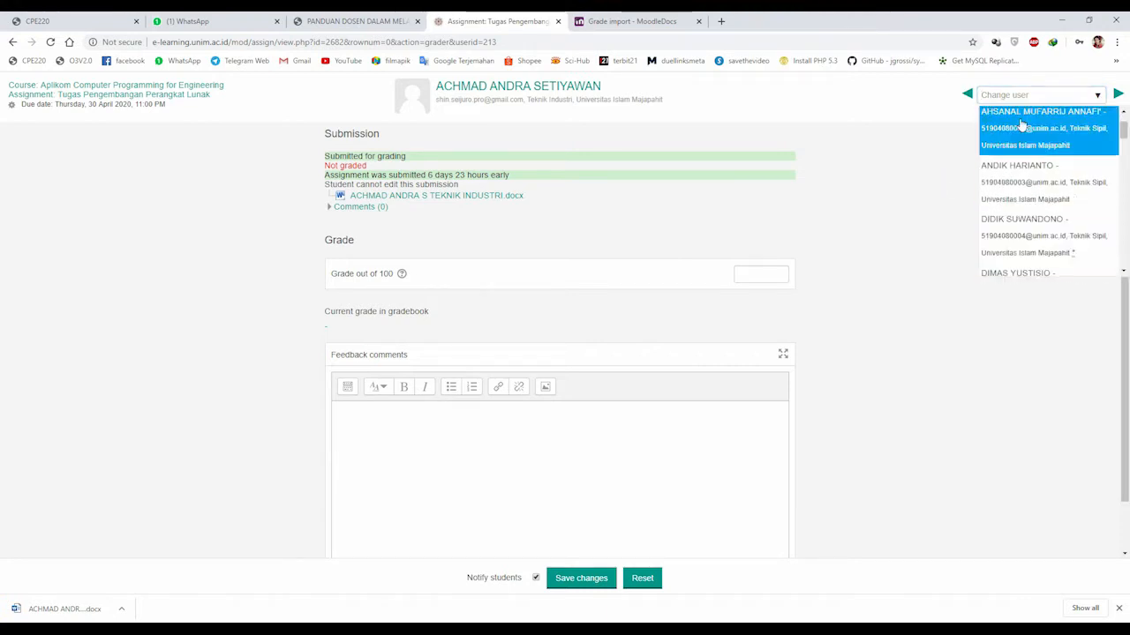
click(956, 141)
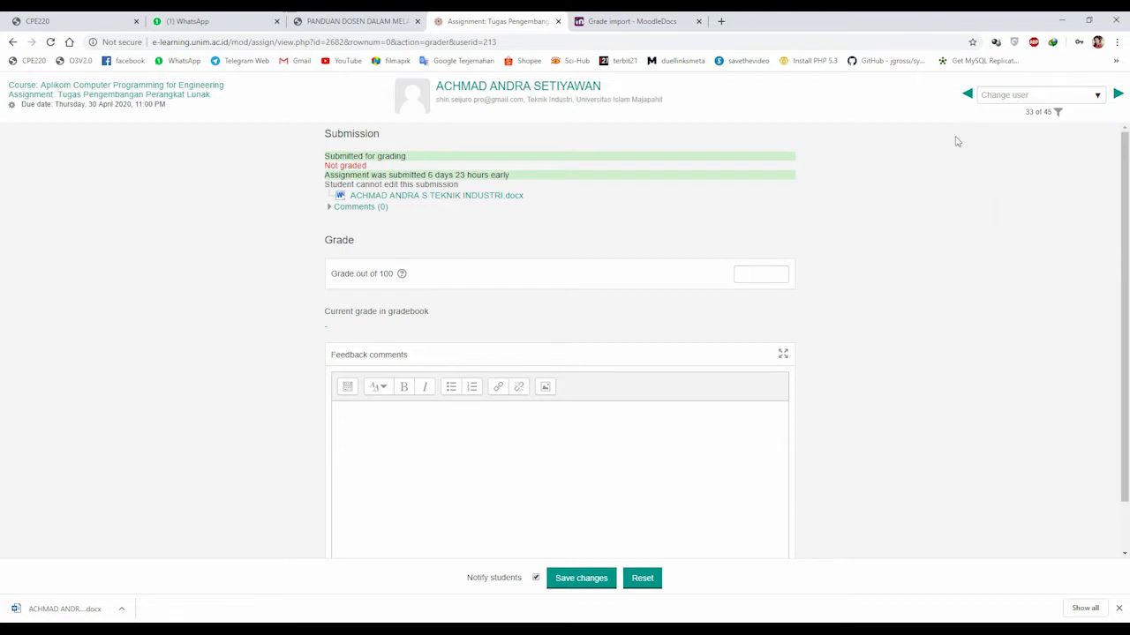
Advance through the grading pages of the next three students
click(1118, 95)
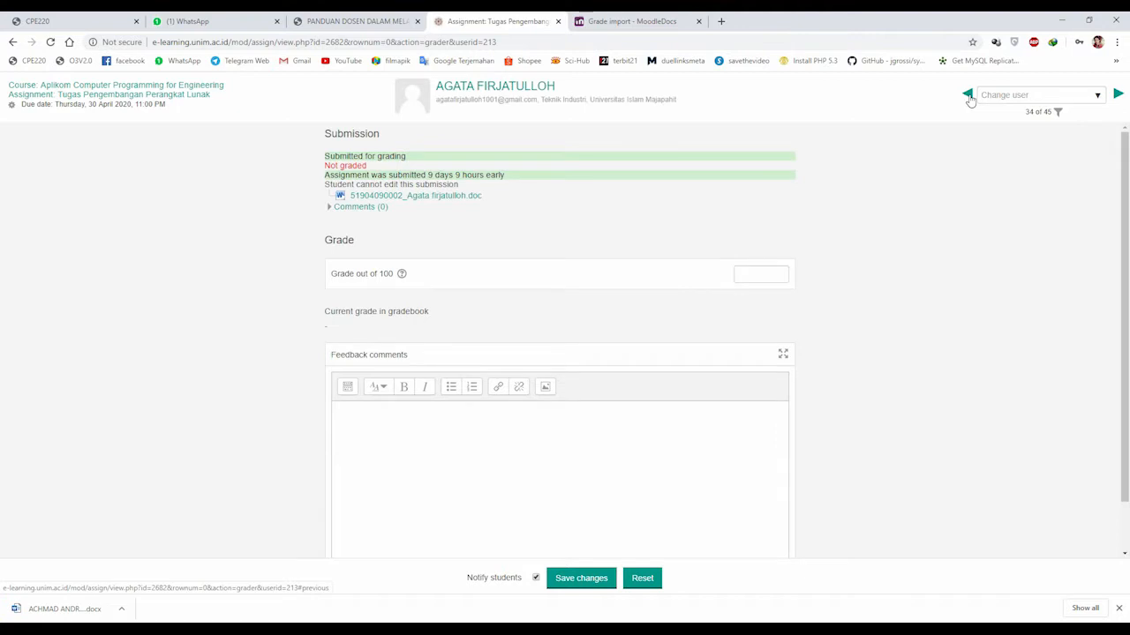
click(1117, 95)
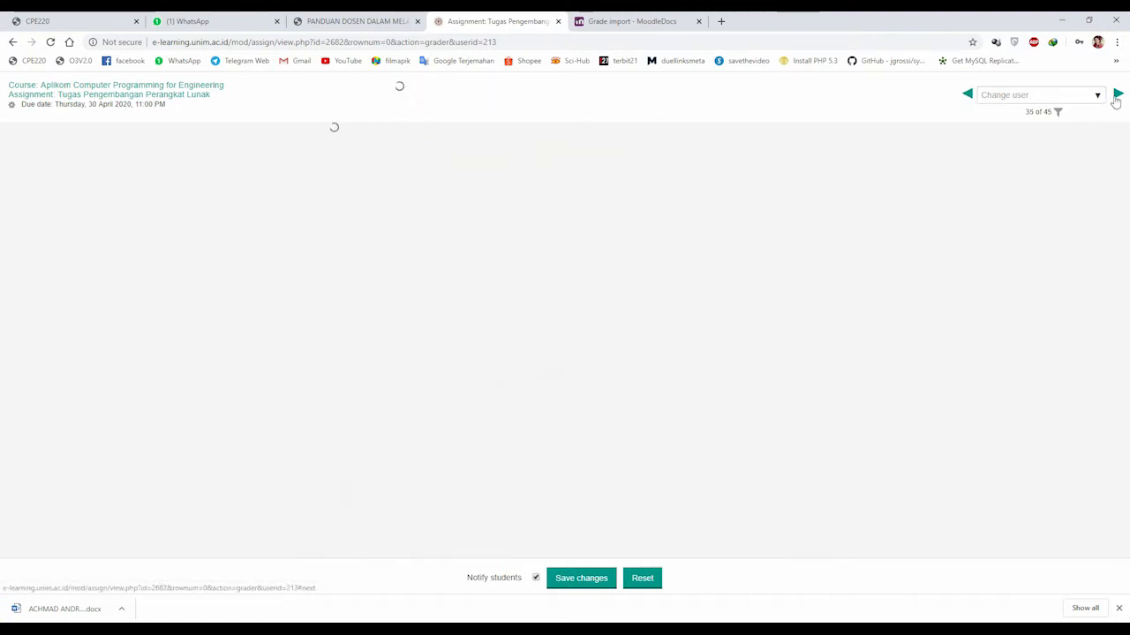
click(1117, 95)
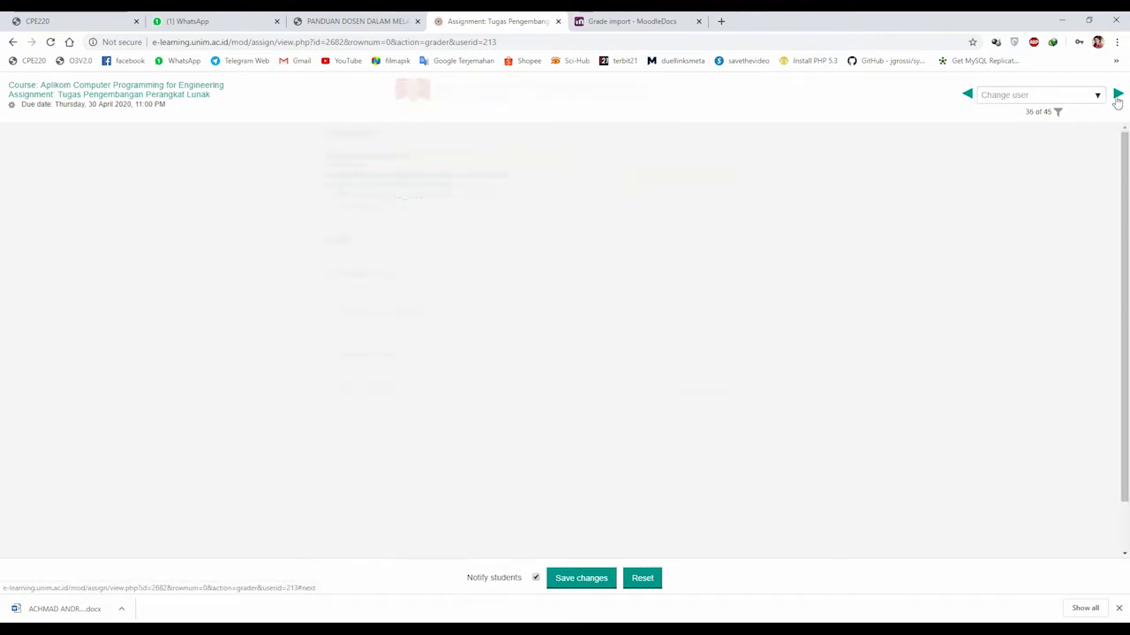
Go to the following student's grading page and return to the page of the first student submitted for grading
click(1116, 97)
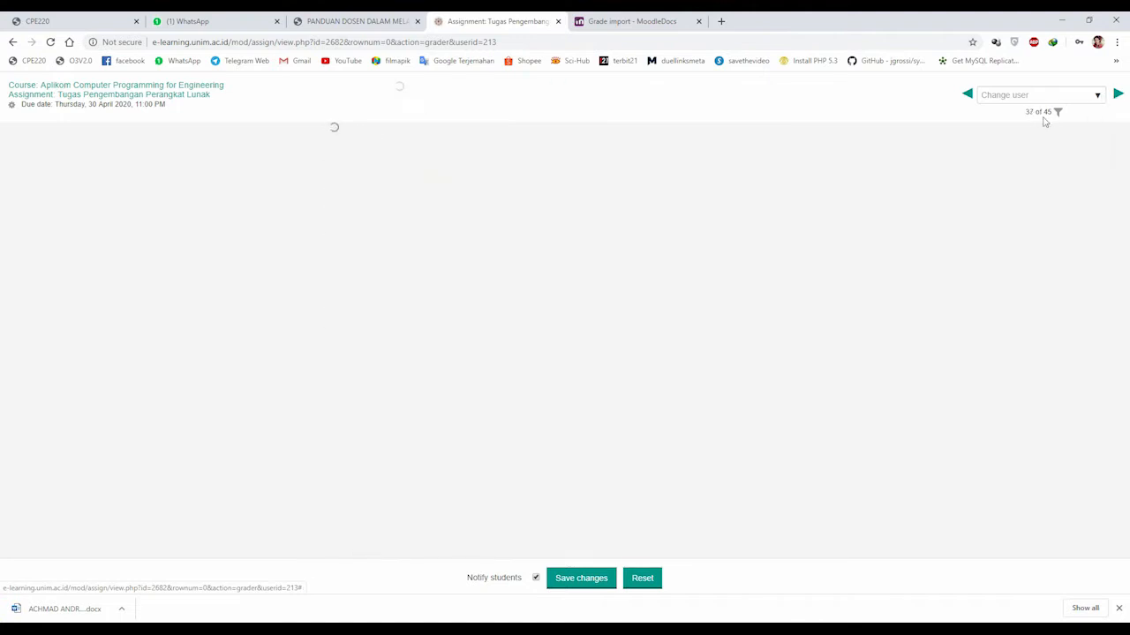
click(969, 95)
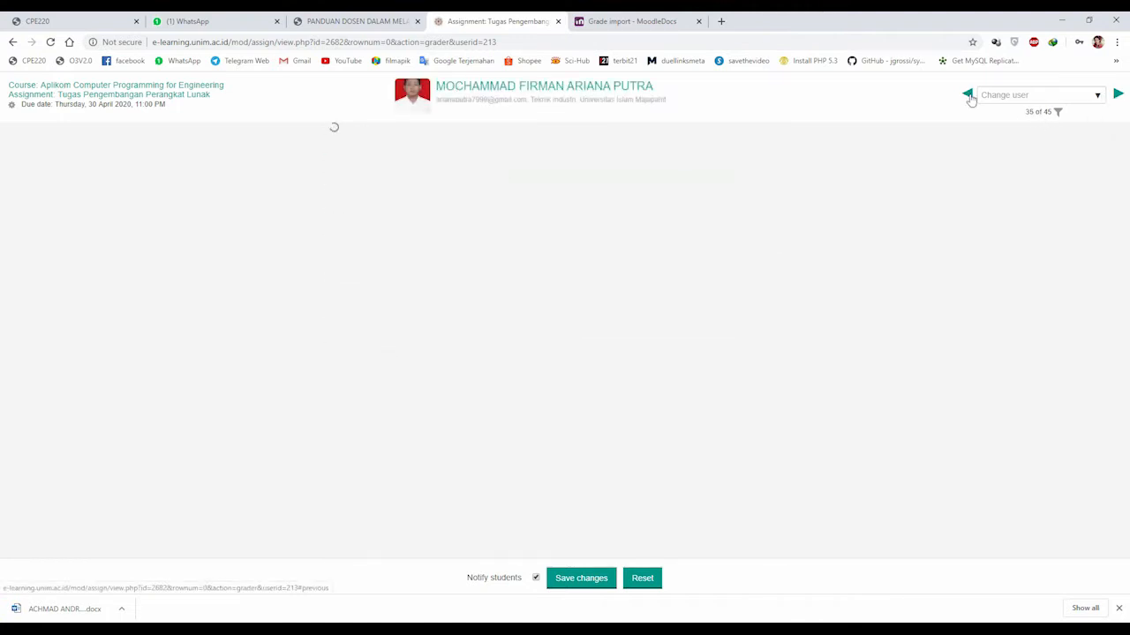
click(968, 95)
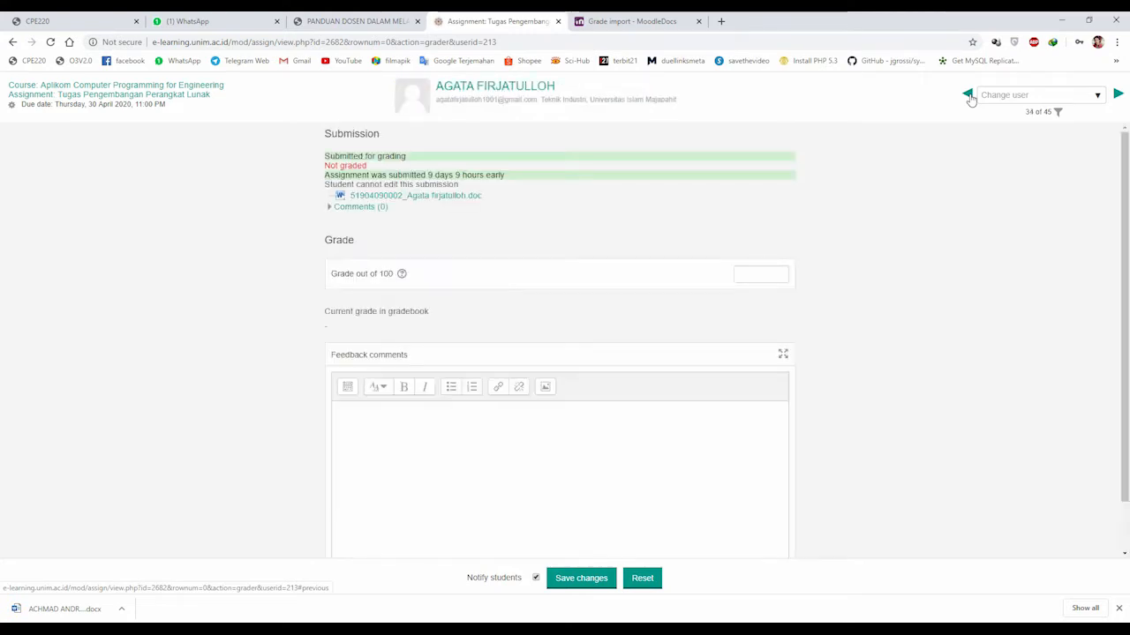
click(969, 95)
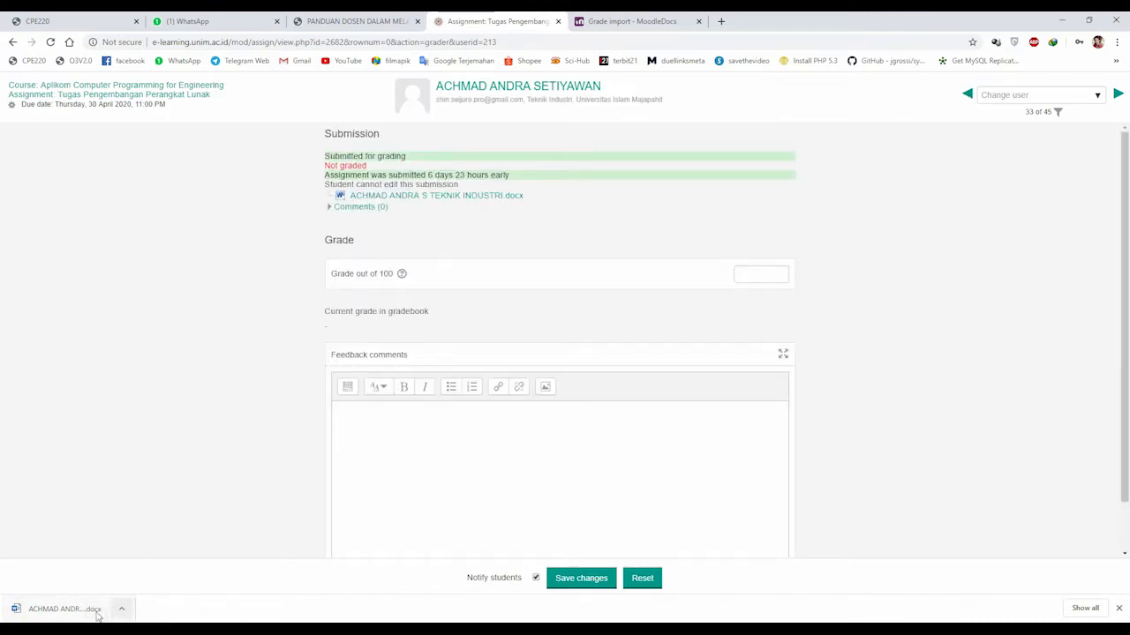
Download the student's submitted Word document again, open it and read through its answers from beginning to end
click(492, 198)
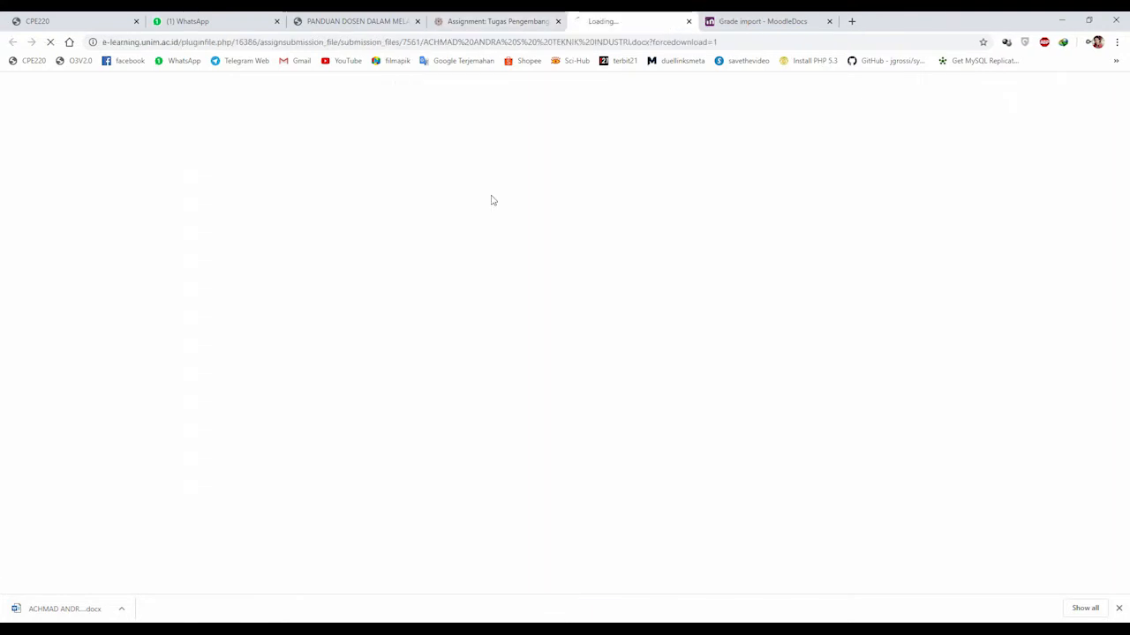
click(97, 607)
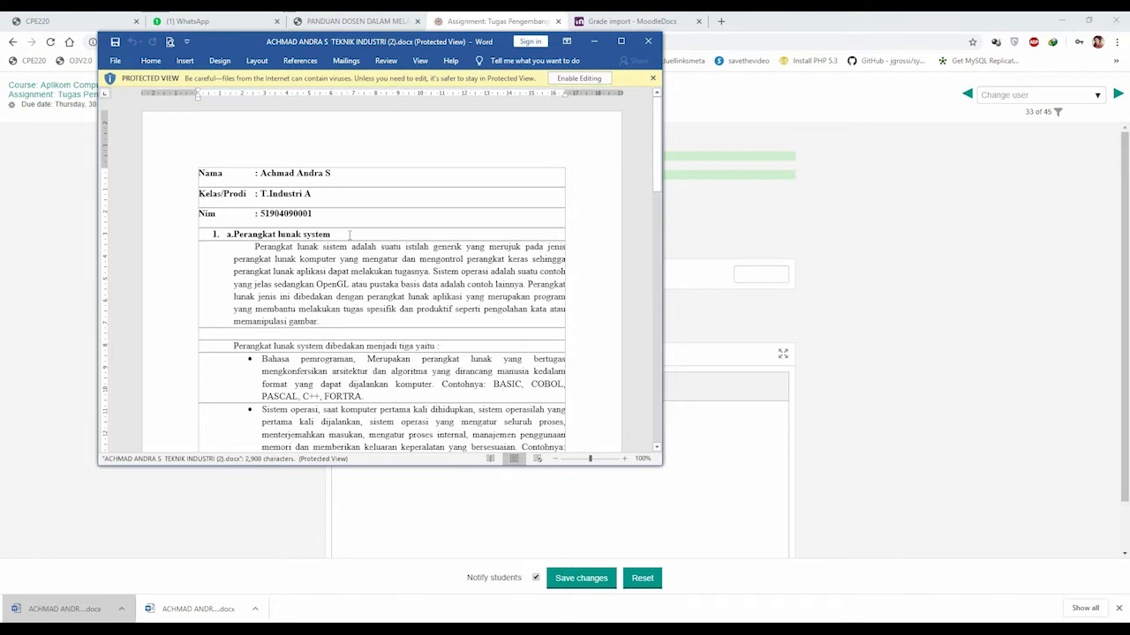
scroll(344, 235, down, 1)
scroll(343, 234, down, 2)
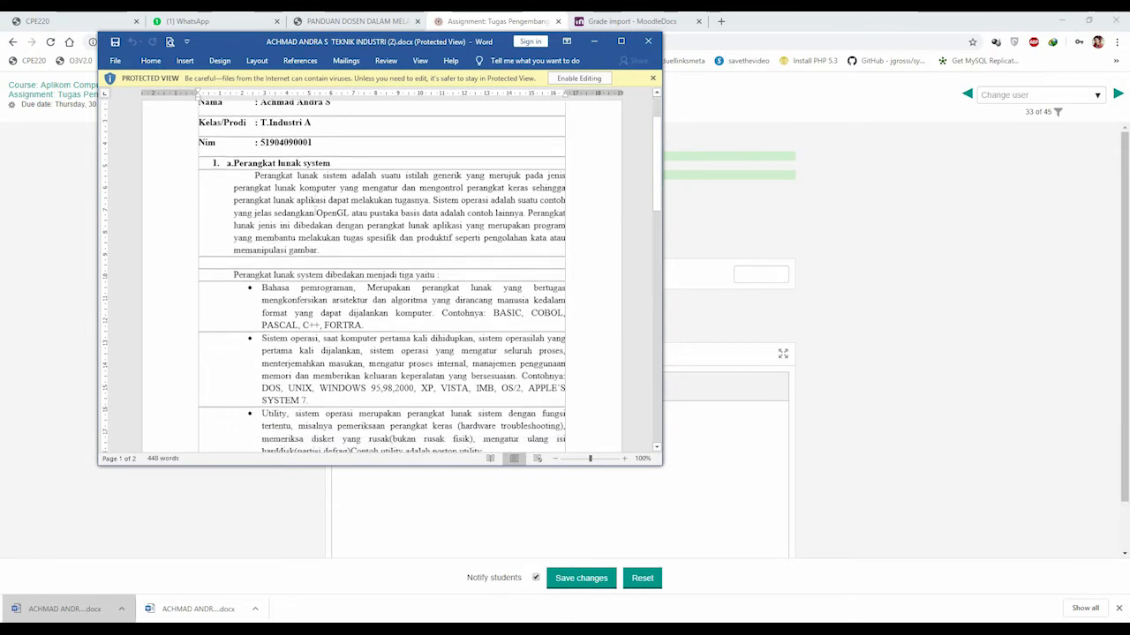
scroll(339, 218, up, 3)
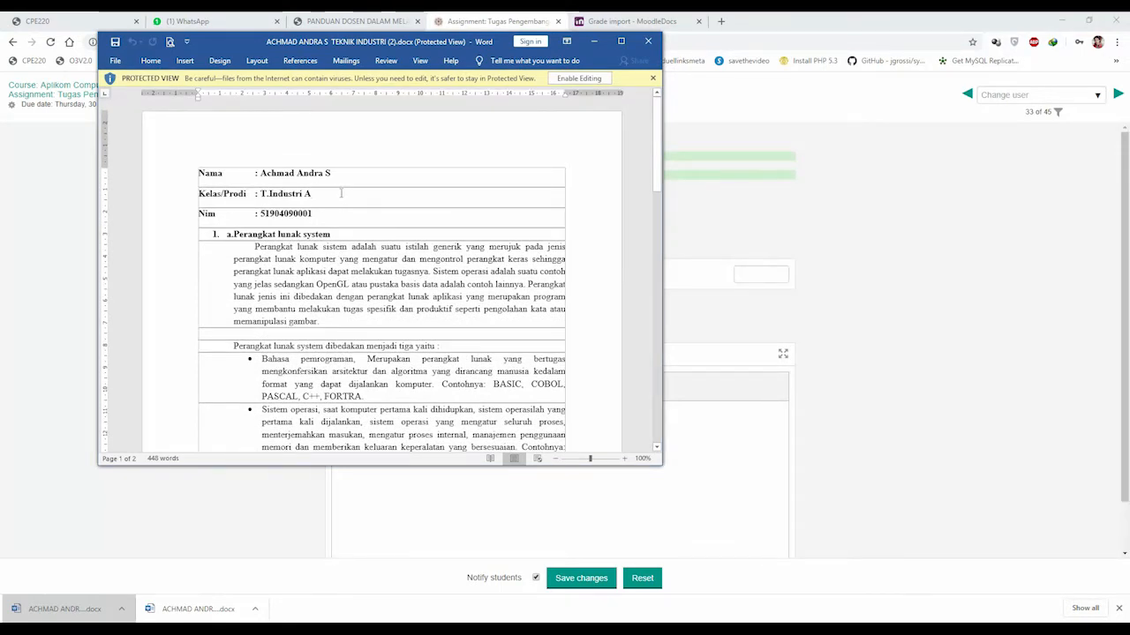
click(344, 196)
scroll(346, 217, down, 5)
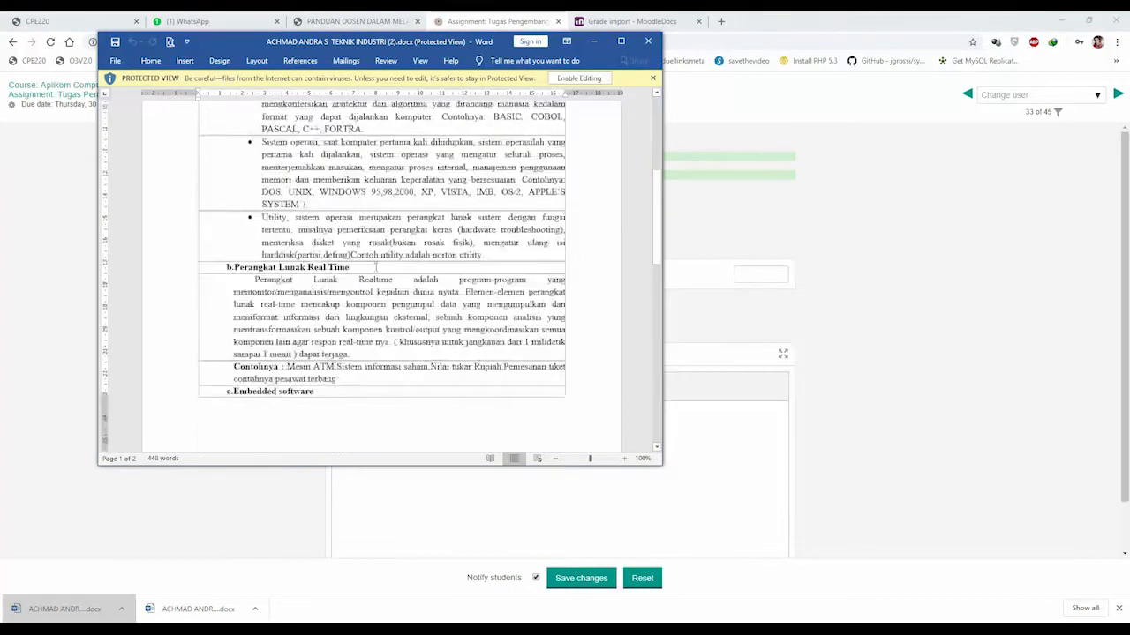
scroll(338, 252, up, 4)
scroll(338, 252, down, 10)
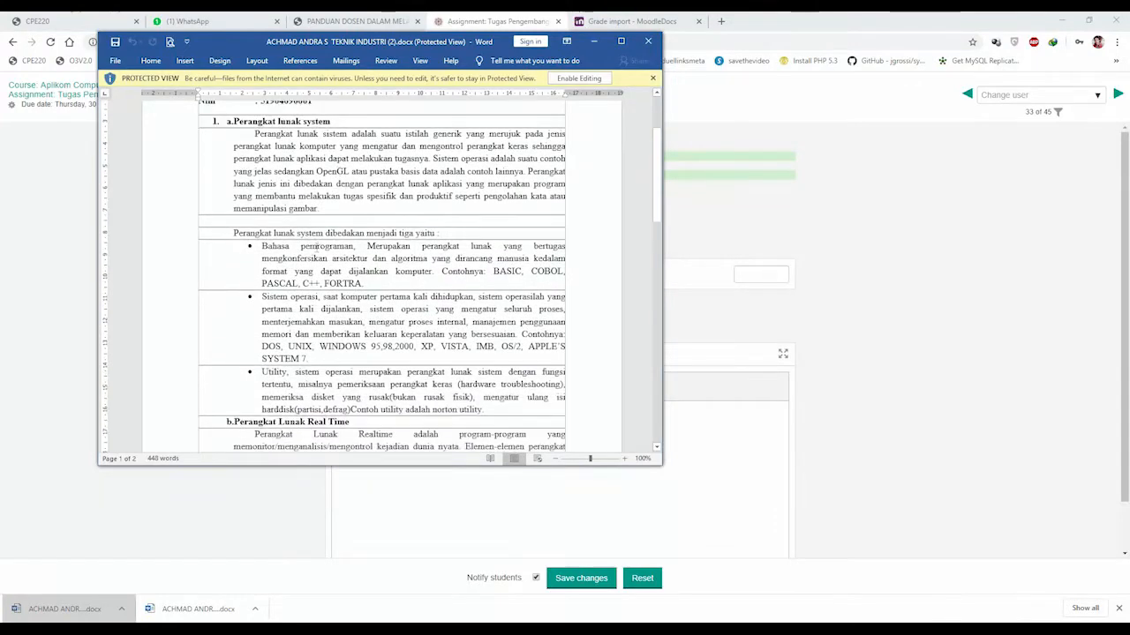
scroll(316, 247, down, 6)
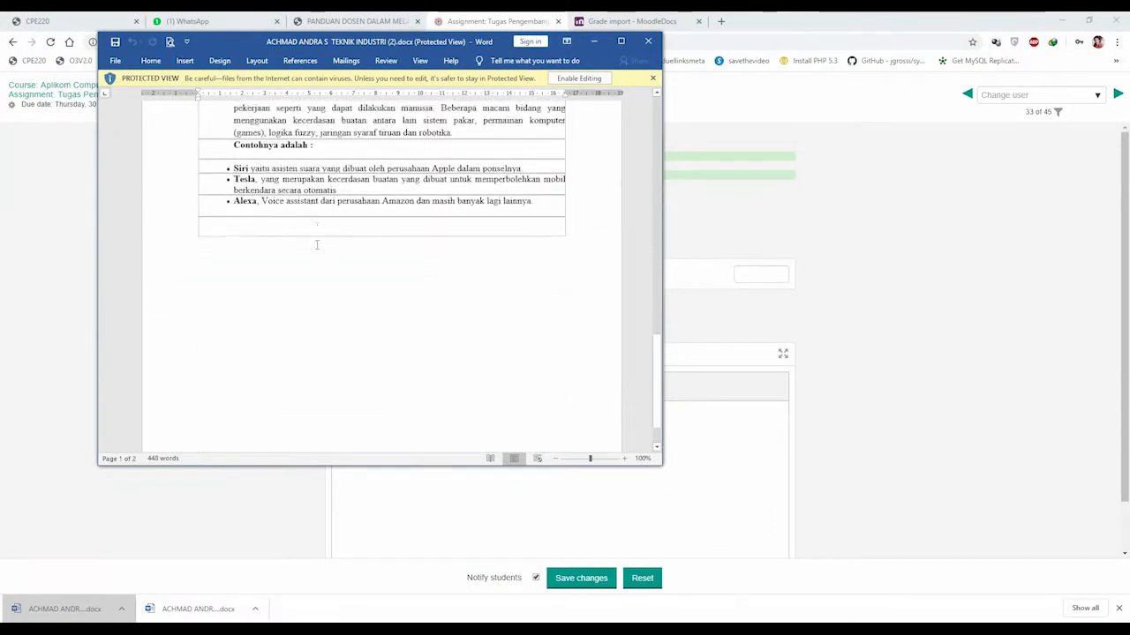
scroll(316, 246, up, 2)
scroll(317, 243, up, 15)
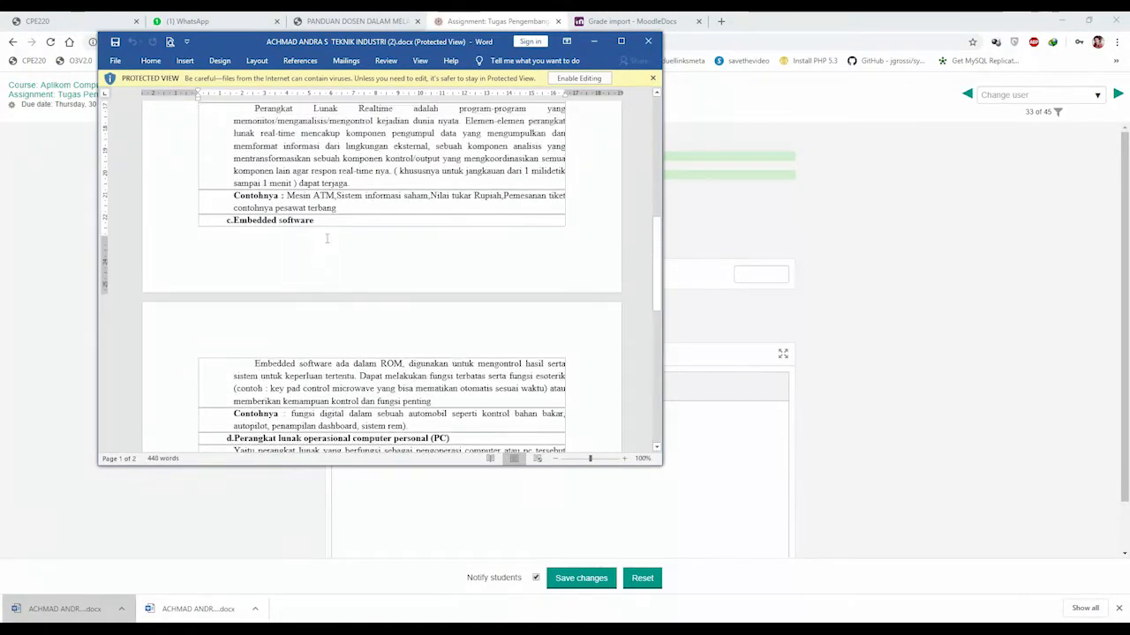
scroll(328, 236, up, 2)
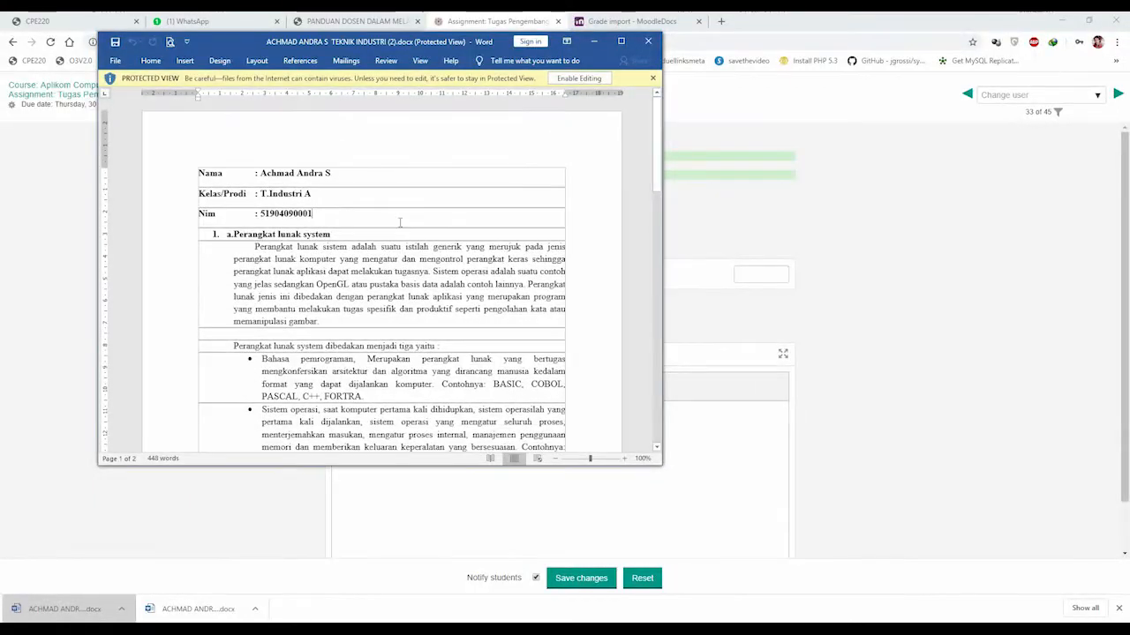
Highlight the student's identity lines heading the document, review the answers once more and return to the grading page
drag(359, 217, 152, 152)
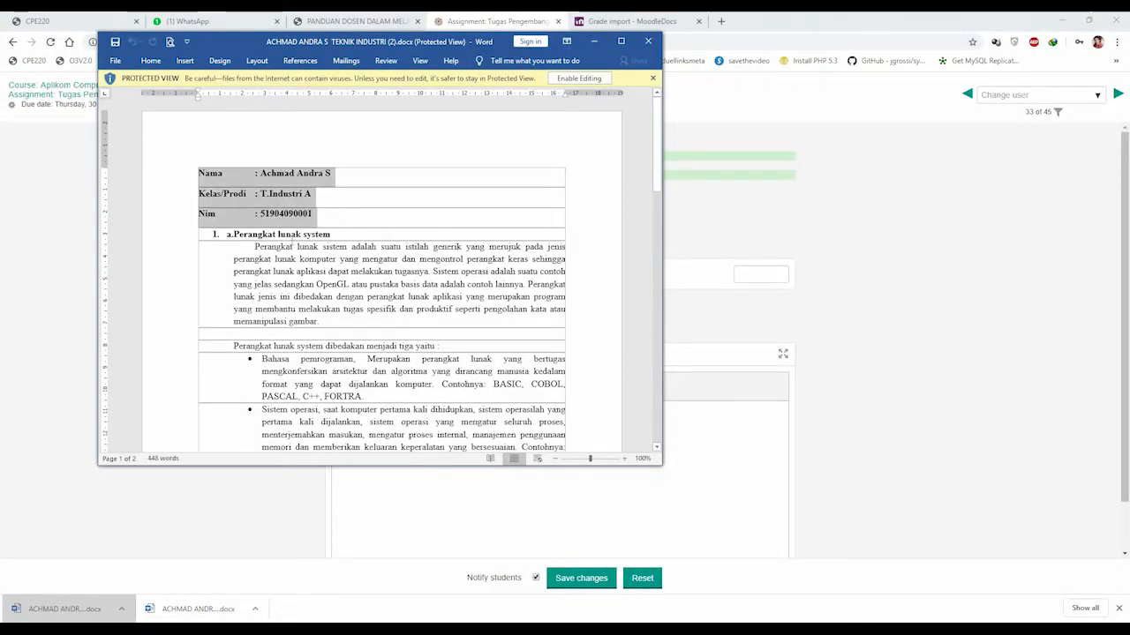
scroll(363, 270, down, 3)
scroll(364, 269, down, 12)
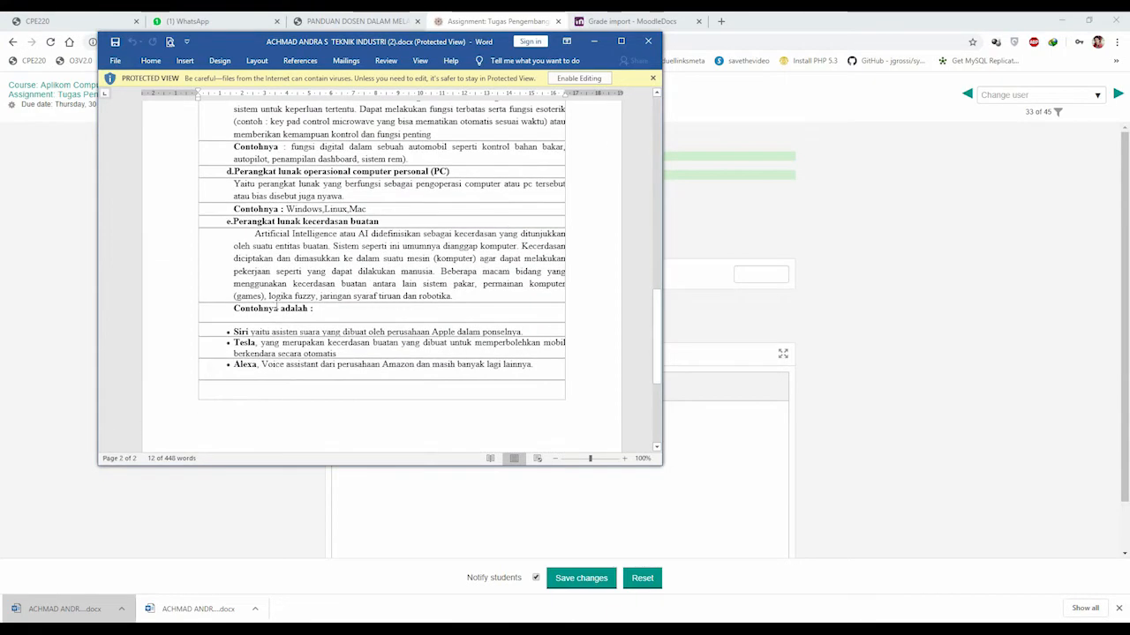
scroll(276, 305, up, 12)
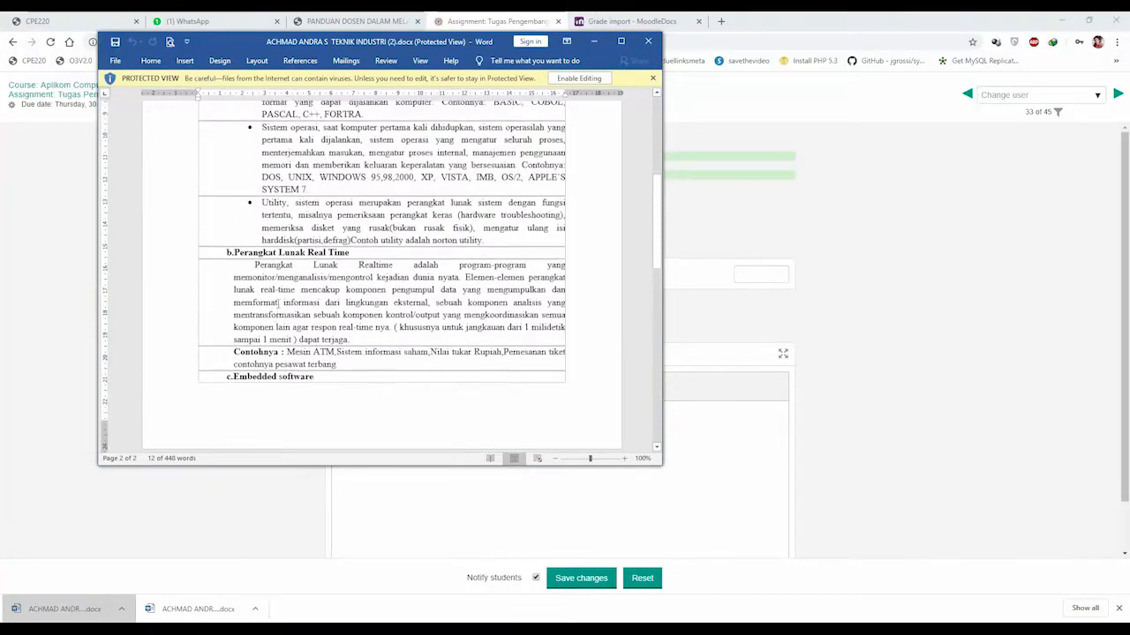
scroll(279, 303, up, 6)
scroll(281, 303, down, 2)
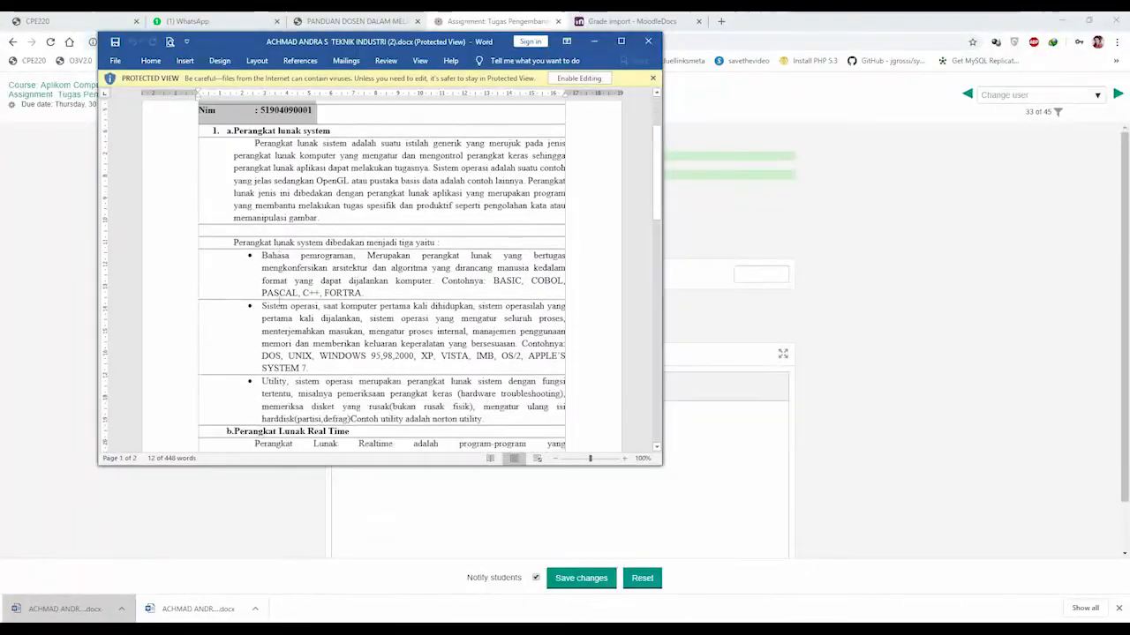
scroll(281, 303, down, 15)
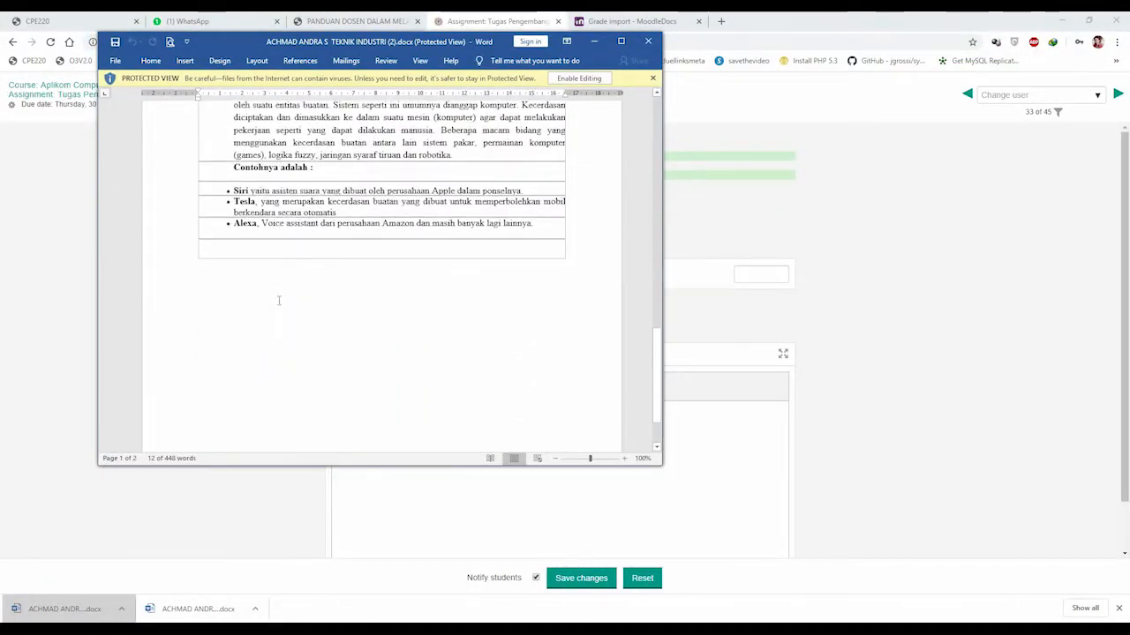
scroll(278, 301, up, 4)
scroll(273, 302, up, 2)
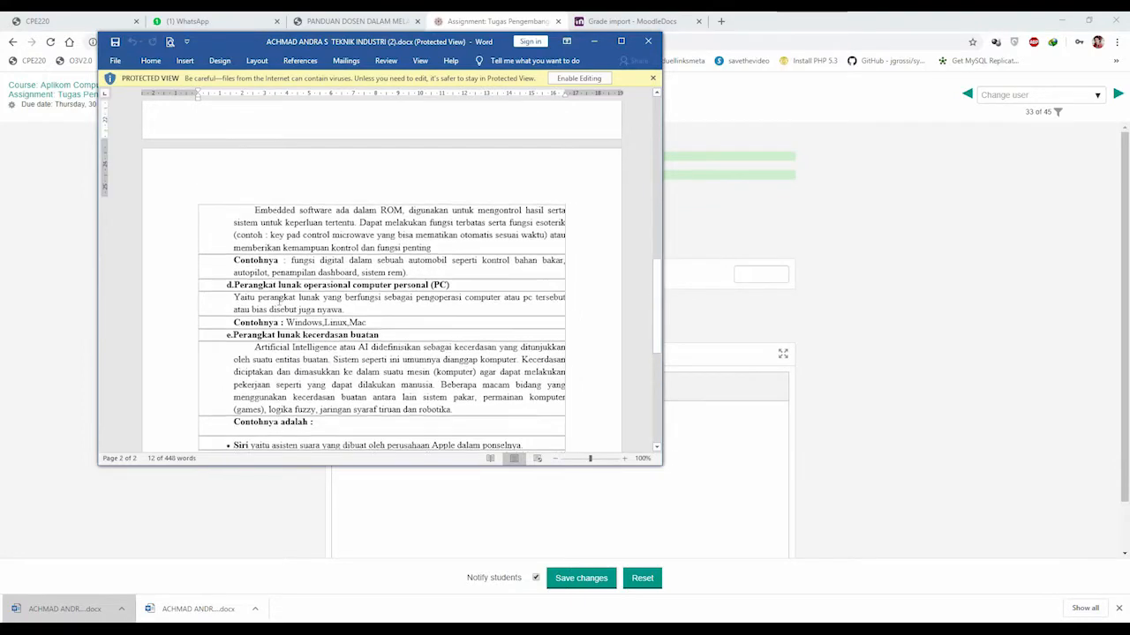
scroll(272, 302, up, 10)
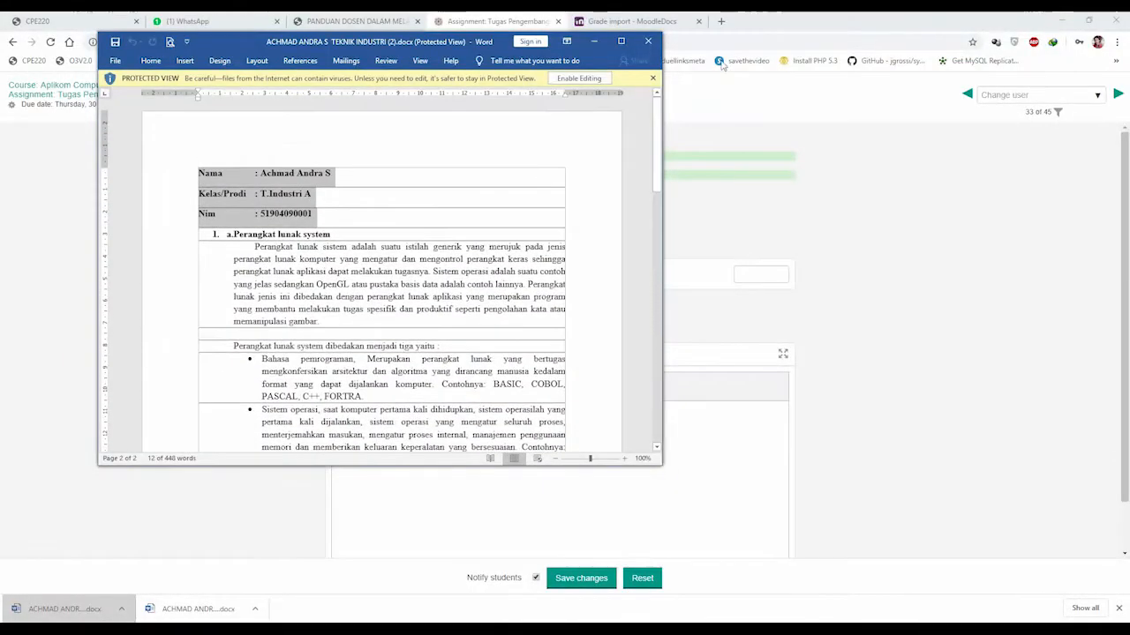
click(647, 40)
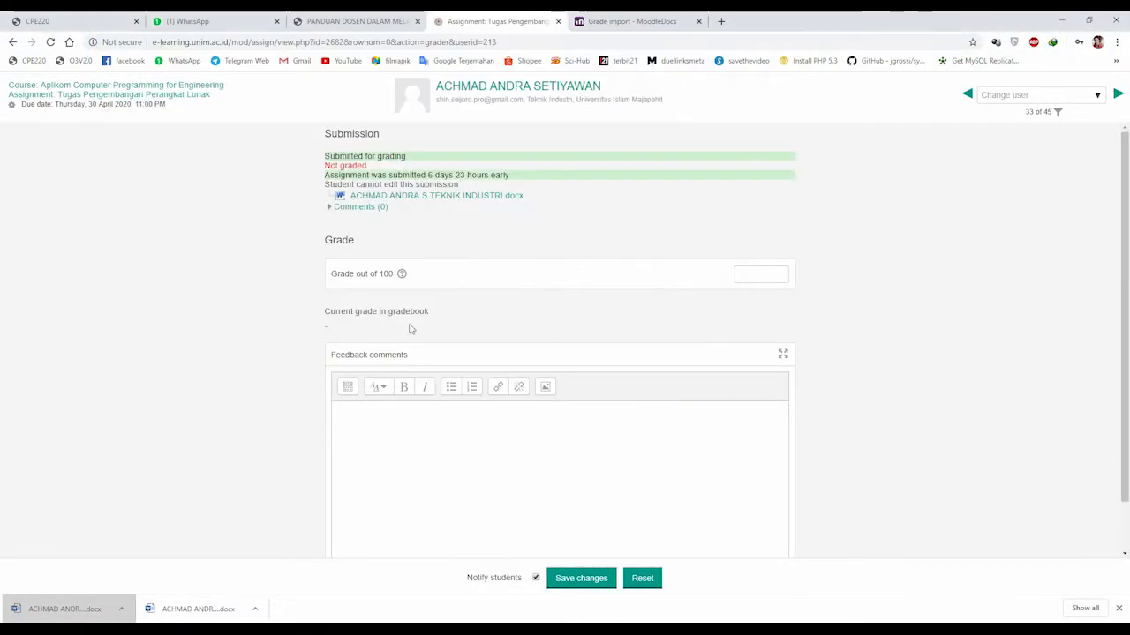
Enter 92 as the student's grade out of 100 and place the cursor in the feedback comments
click(753, 275)
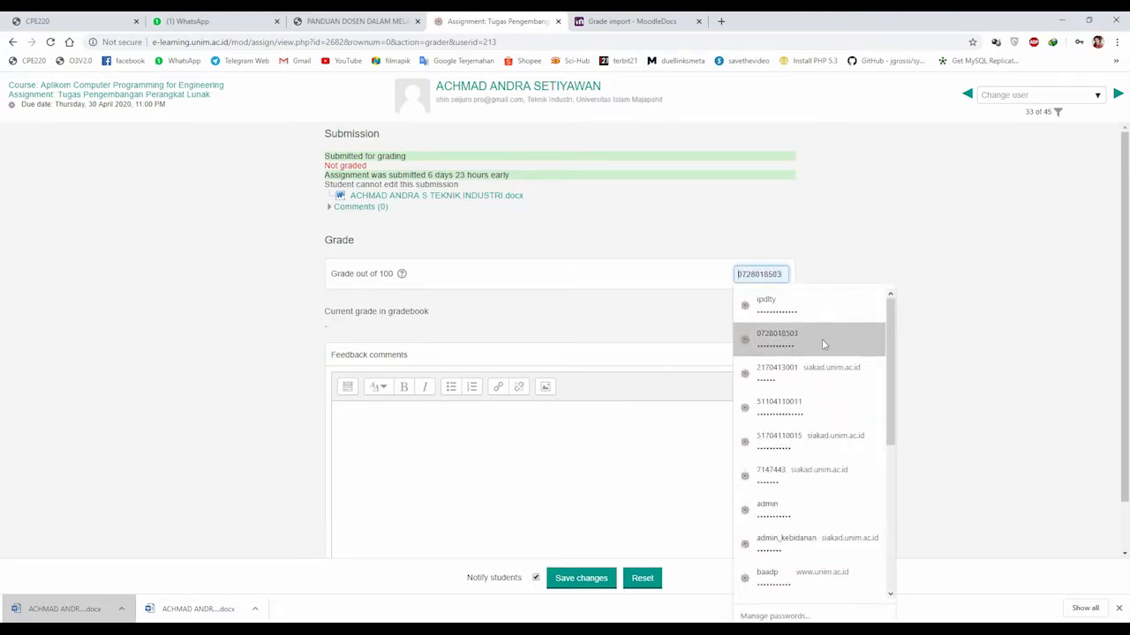
text(9)
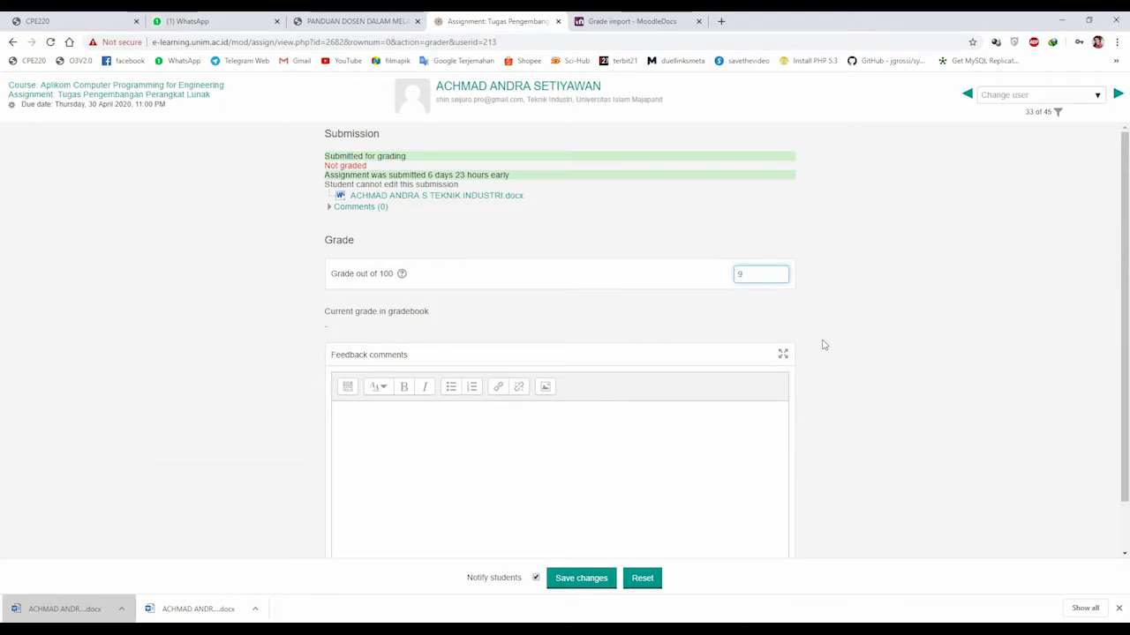
text(2)
click(603, 483)
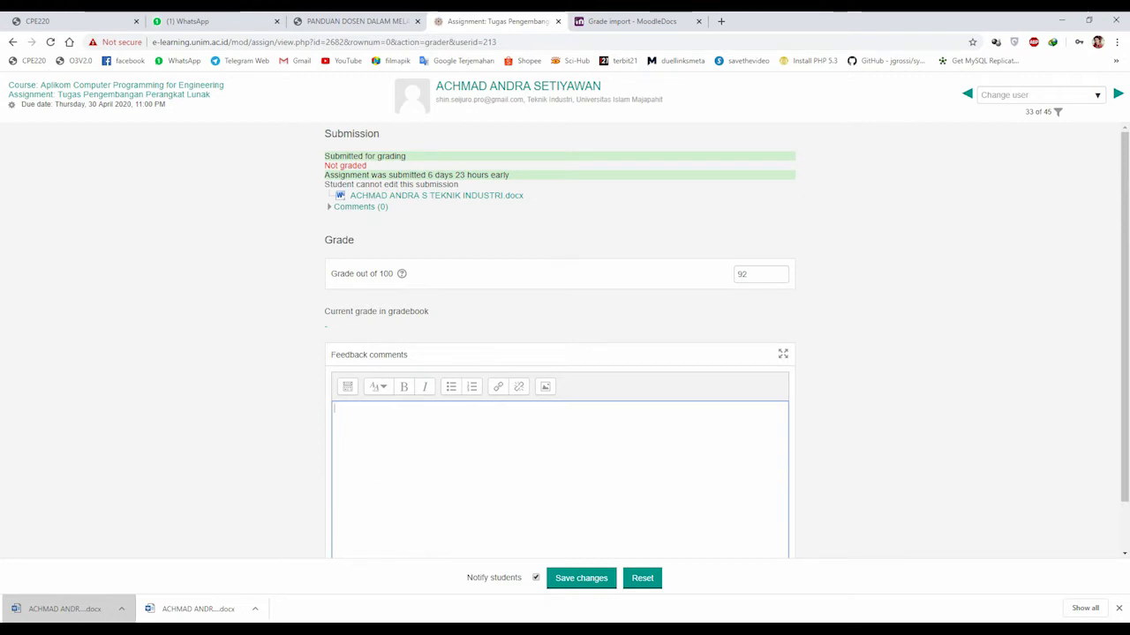
Show the additional formatting buttons of the feedback comments editor and hide them again
mouse_move(326, 608)
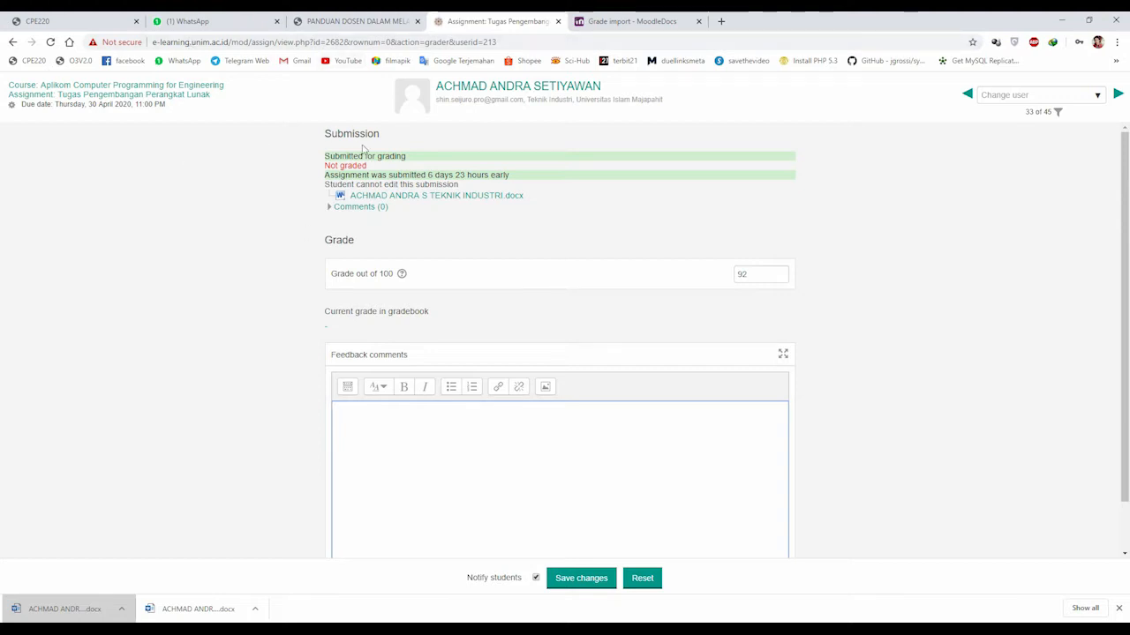
click(130, 617)
click(466, 530)
scroll(467, 459, down, 2)
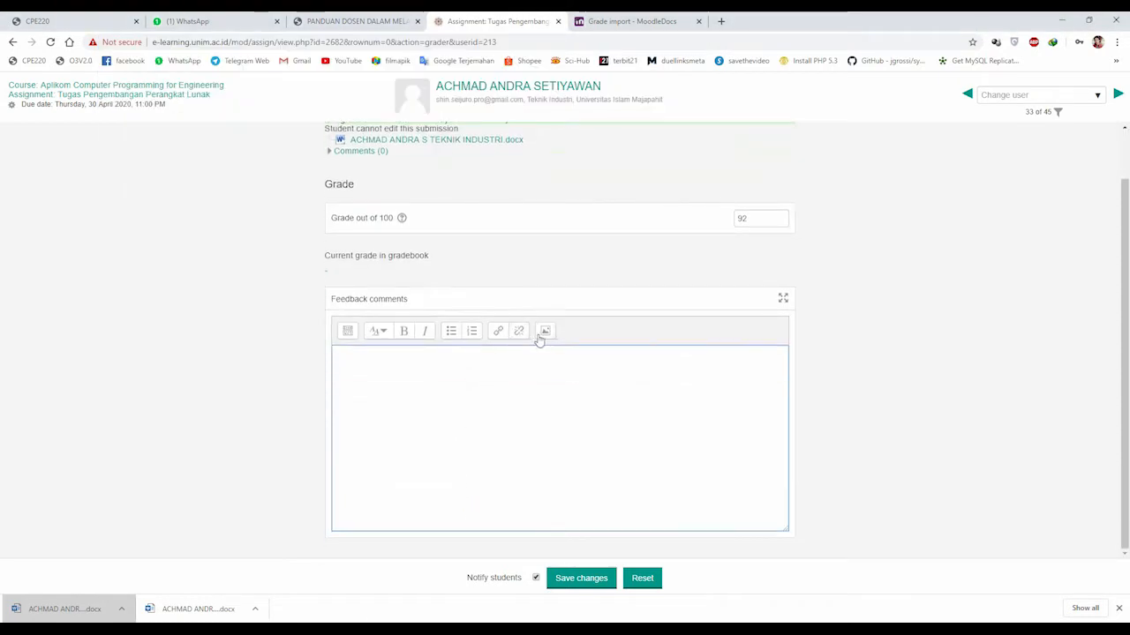
click(347, 331)
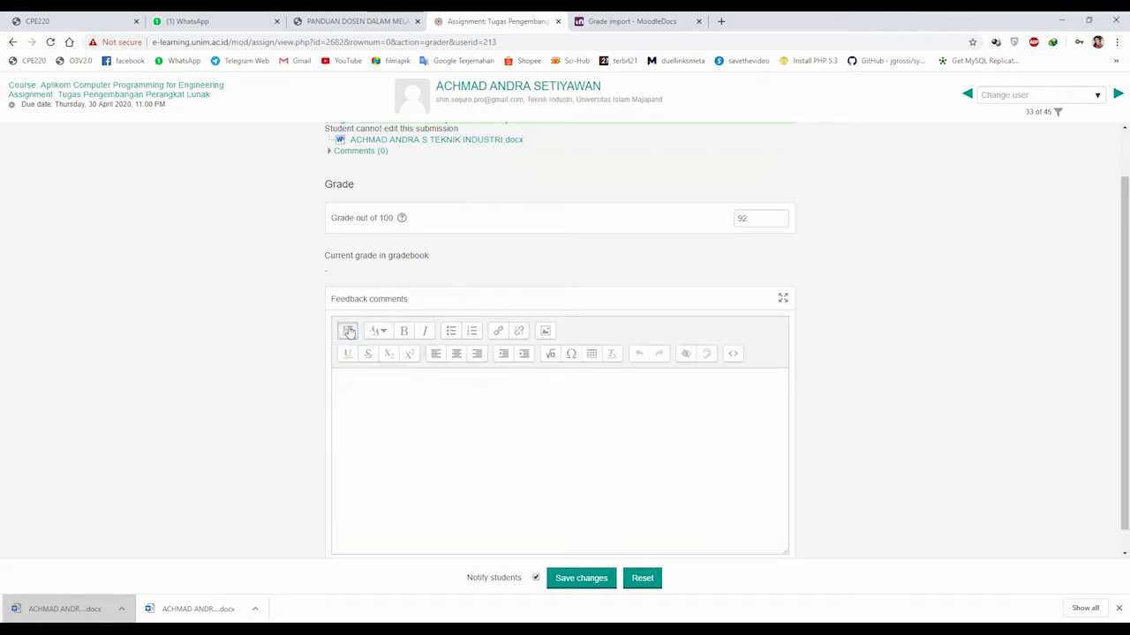
click(348, 331)
click(347, 332)
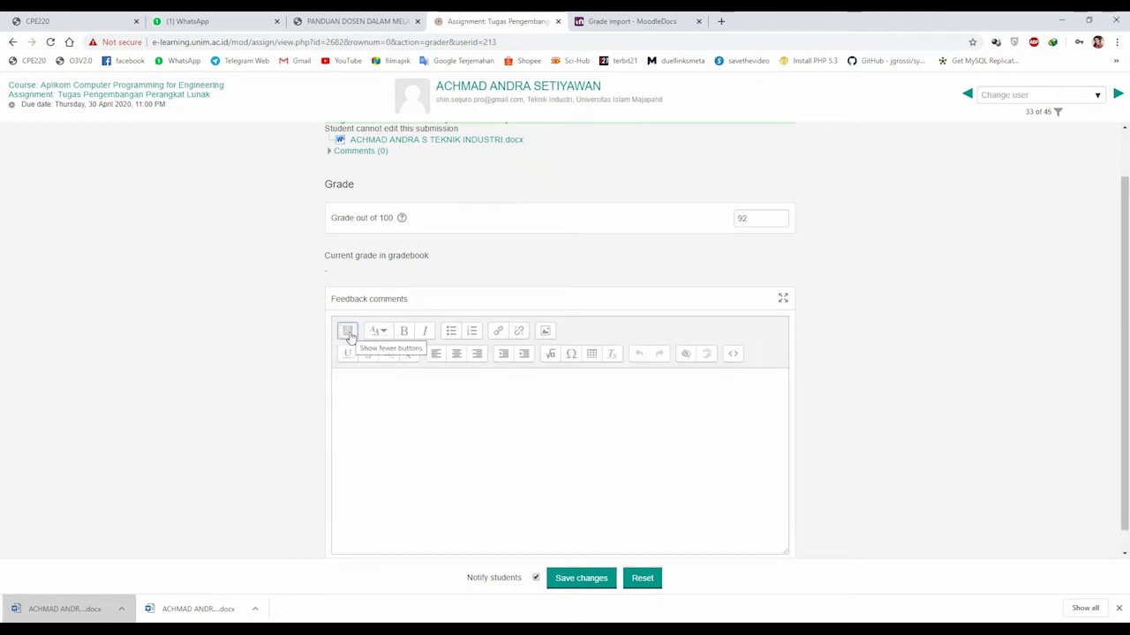
click(349, 332)
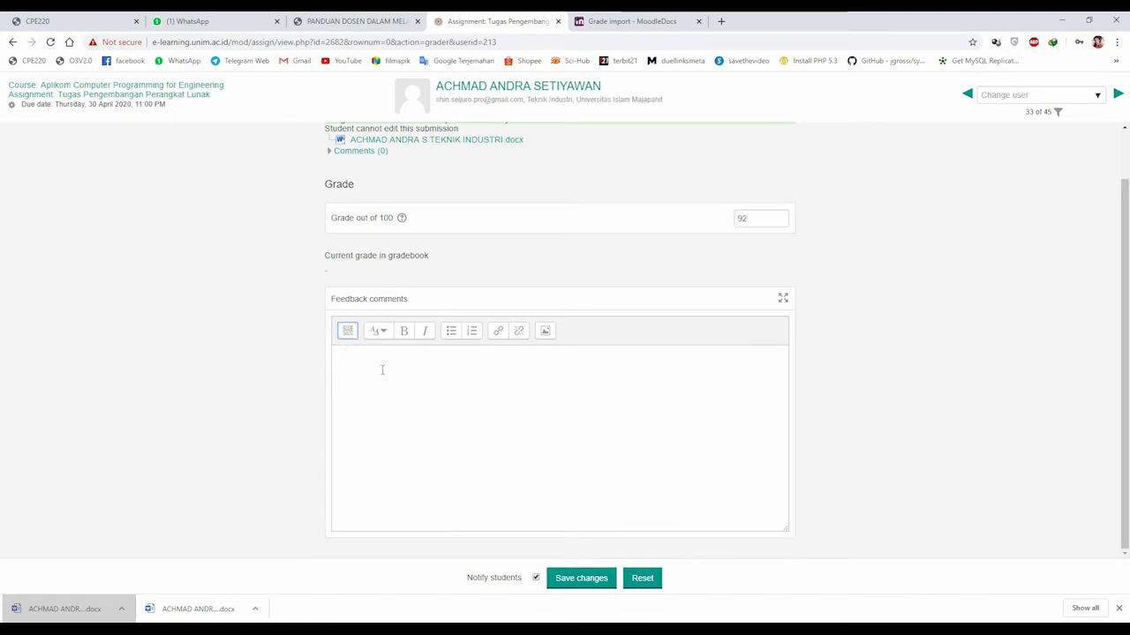
click(348, 333)
click(347, 332)
Switch back to the student's Word document and reread it, highlighting the heading "Perangkat lunak kecerdasan buatan"
scroll(281, 323, down, 5)
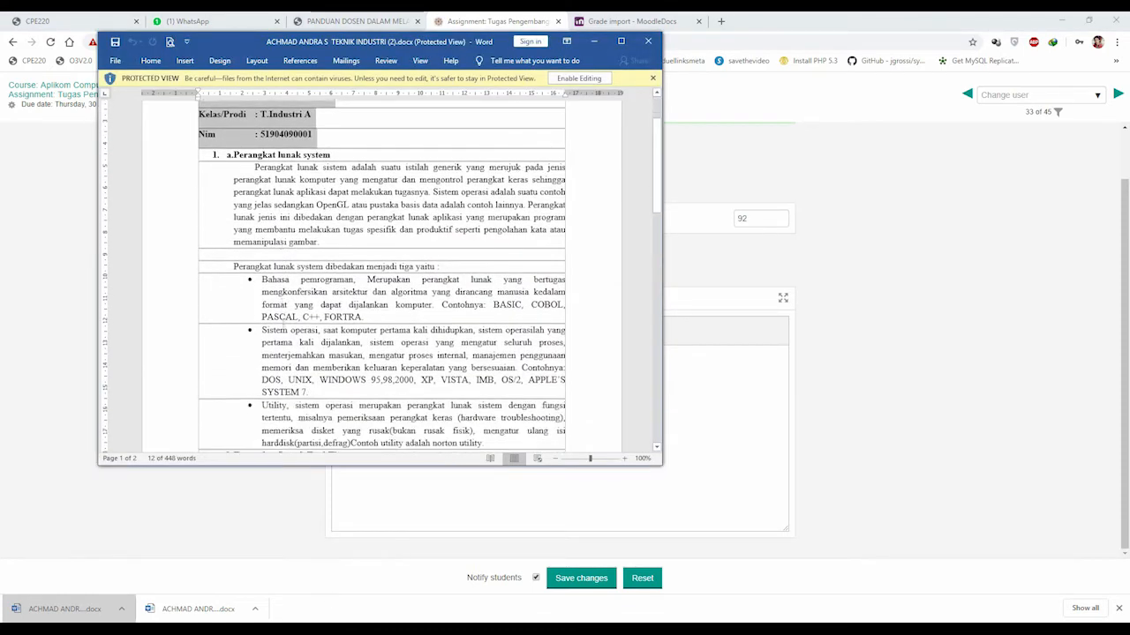
scroll(284, 320, down, 6)
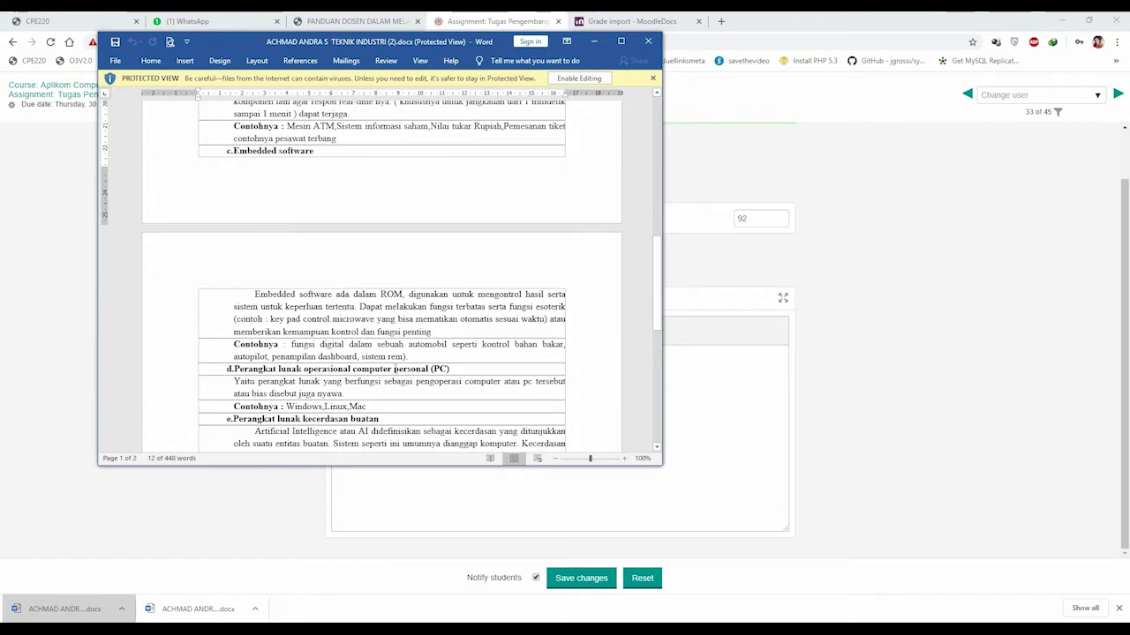
scroll(349, 360, down, 2)
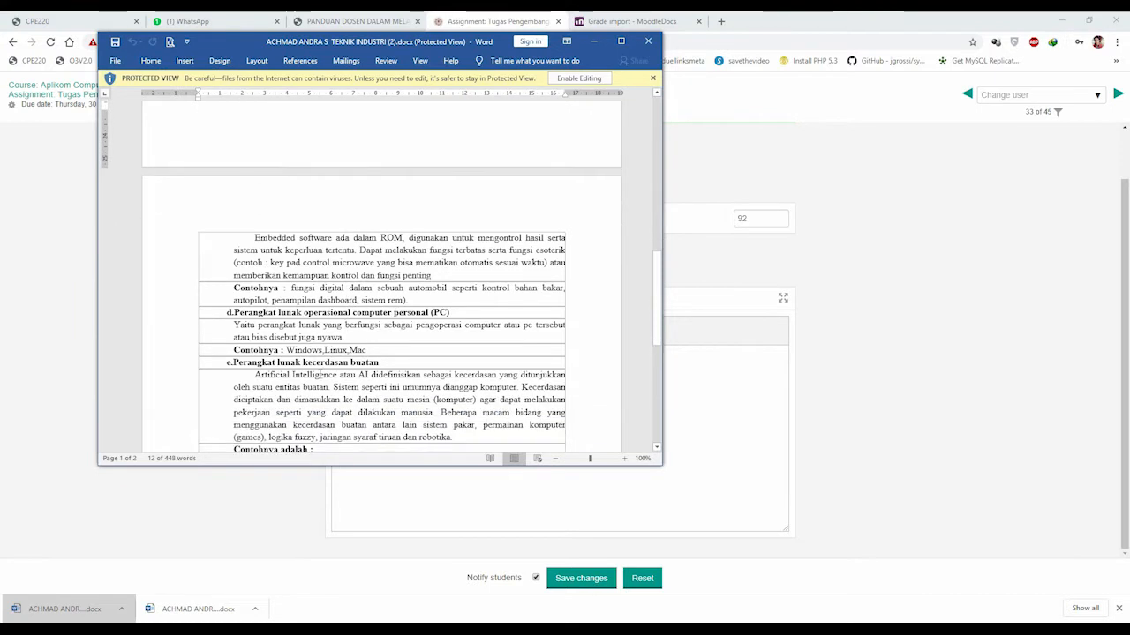
scroll(310, 357, down, 3)
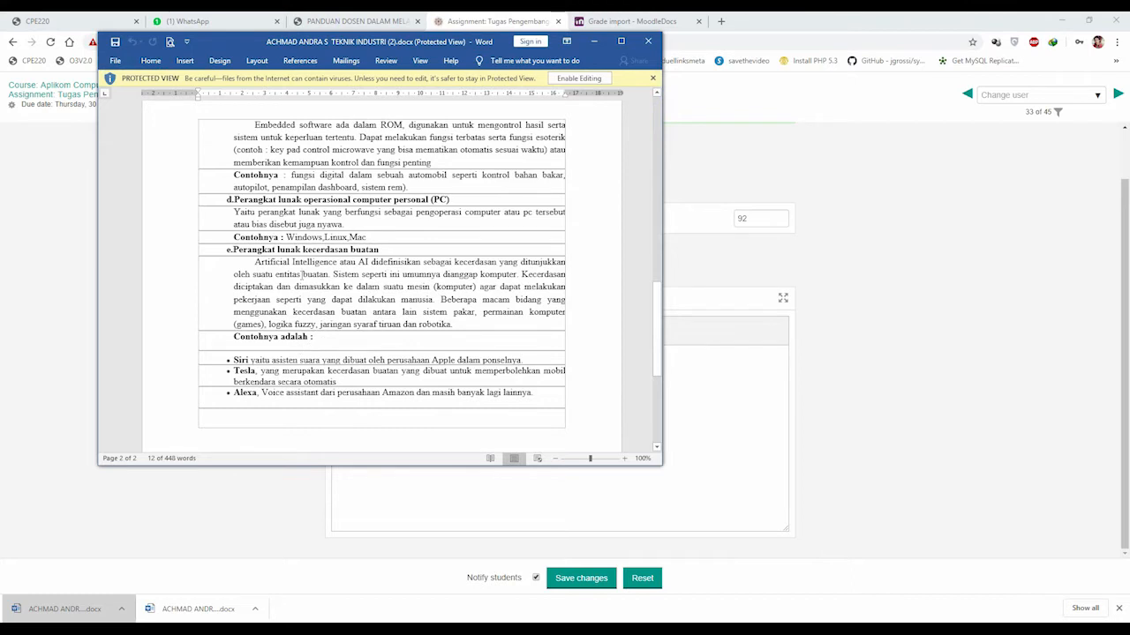
drag(252, 249, 380, 251)
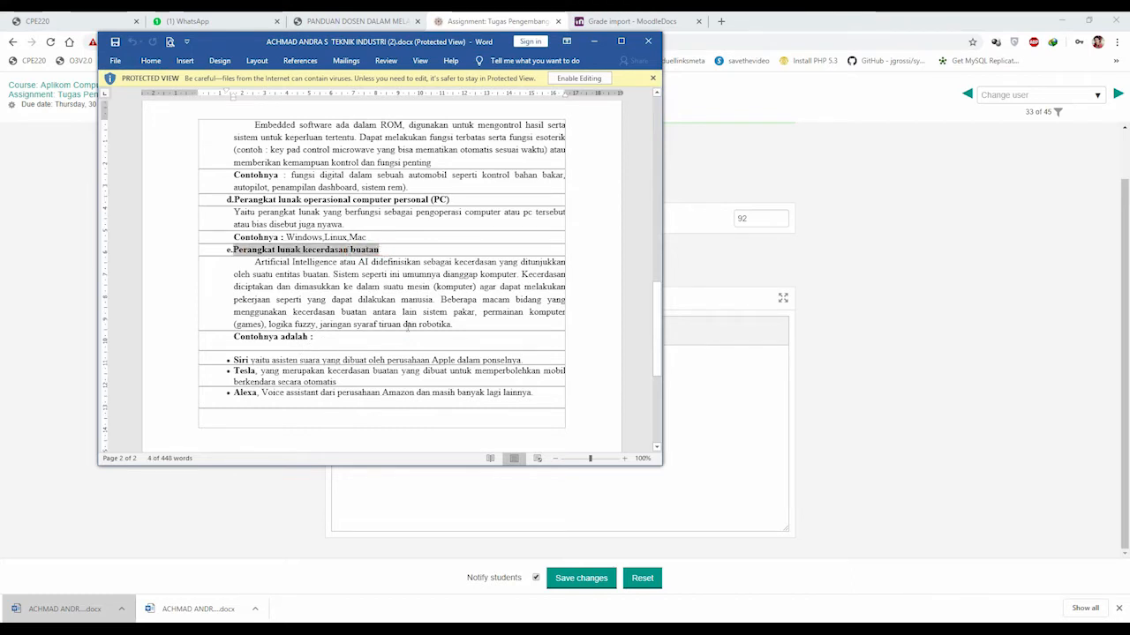
scroll(402, 347, up, 8)
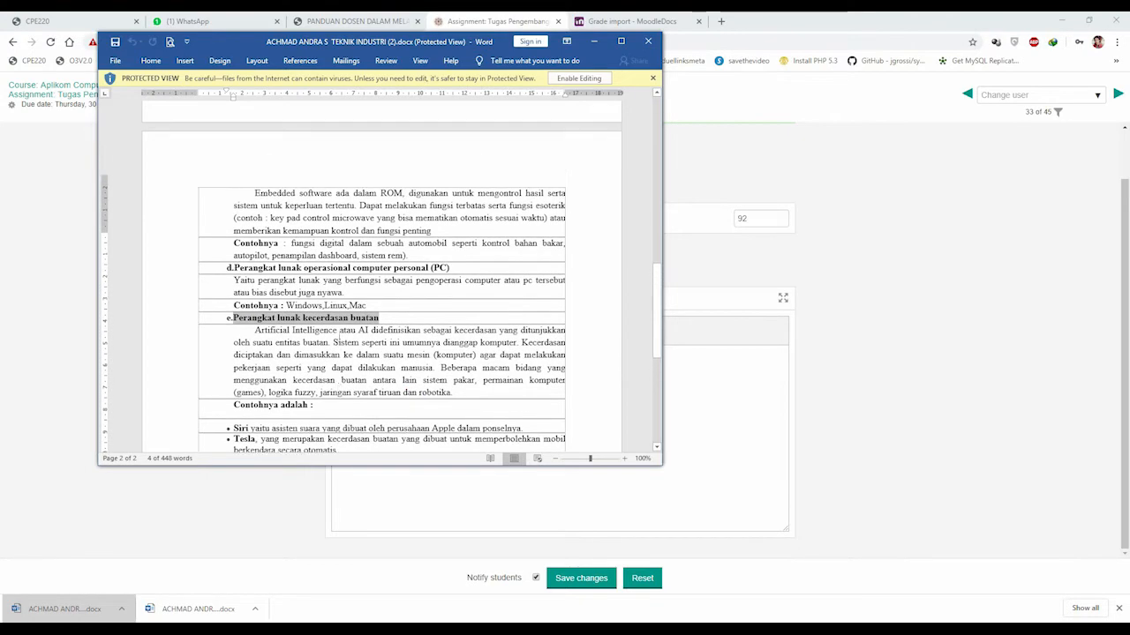
Reread the system software and real-time software sections of the student's document and return to the feedback comments on the grading page
scroll(305, 300, up, 7)
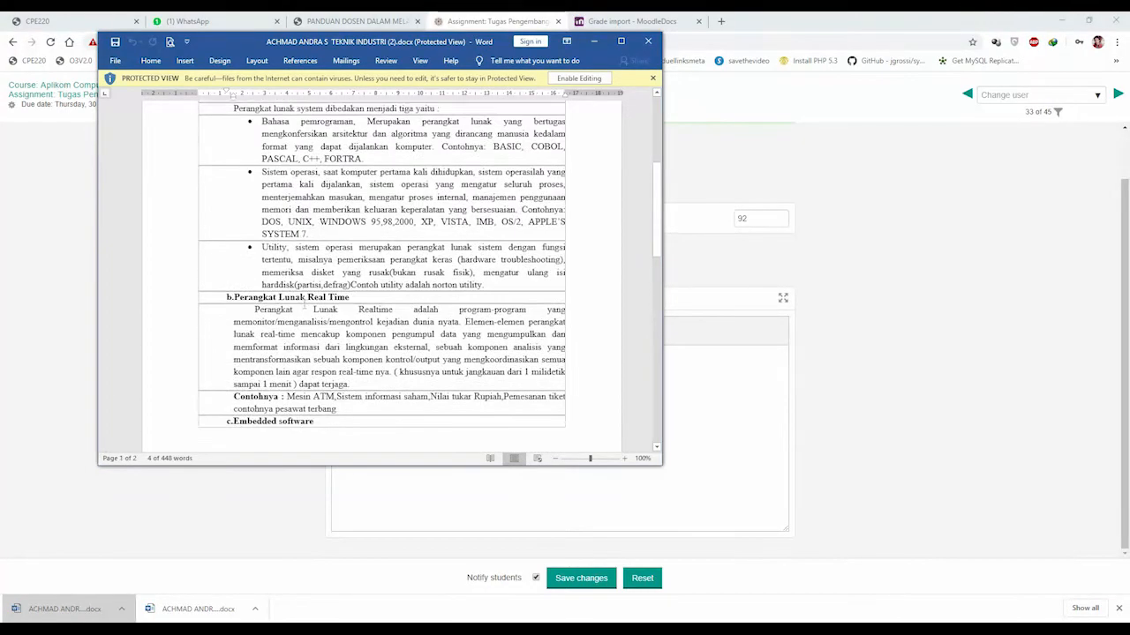
scroll(305, 305, down, 6)
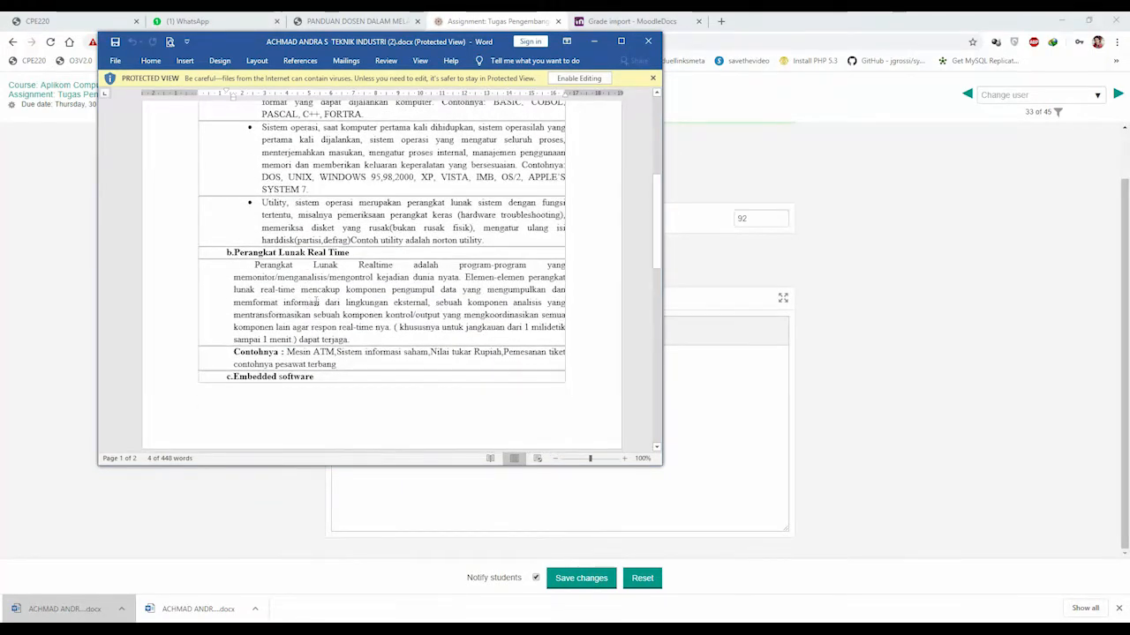
scroll(311, 313, up, 3)
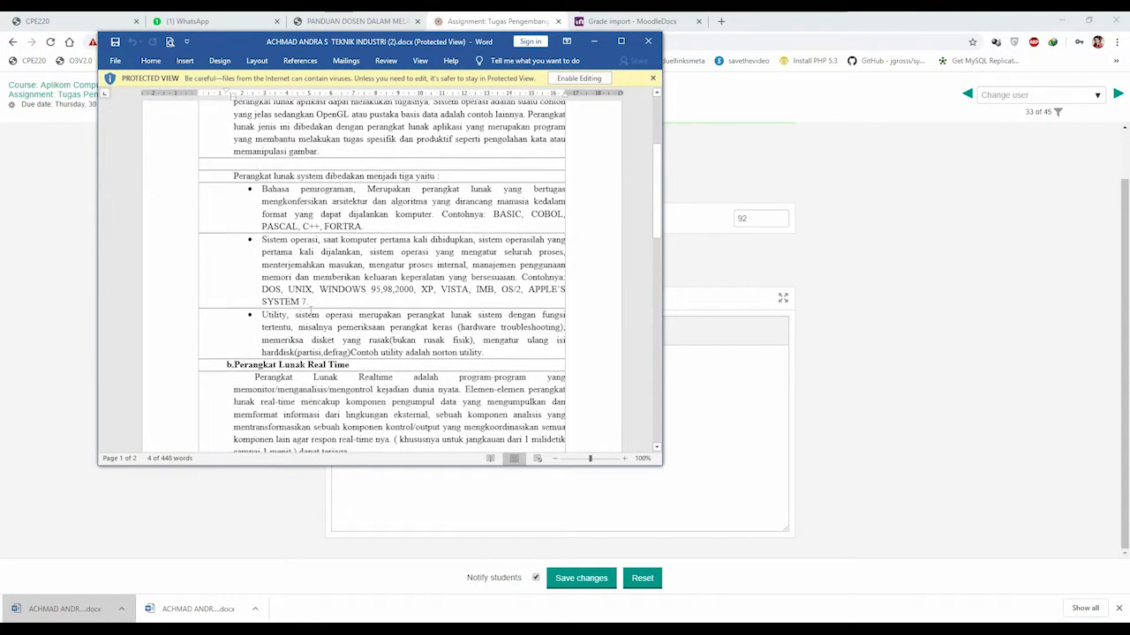
scroll(397, 336, down, 4)
click(702, 388)
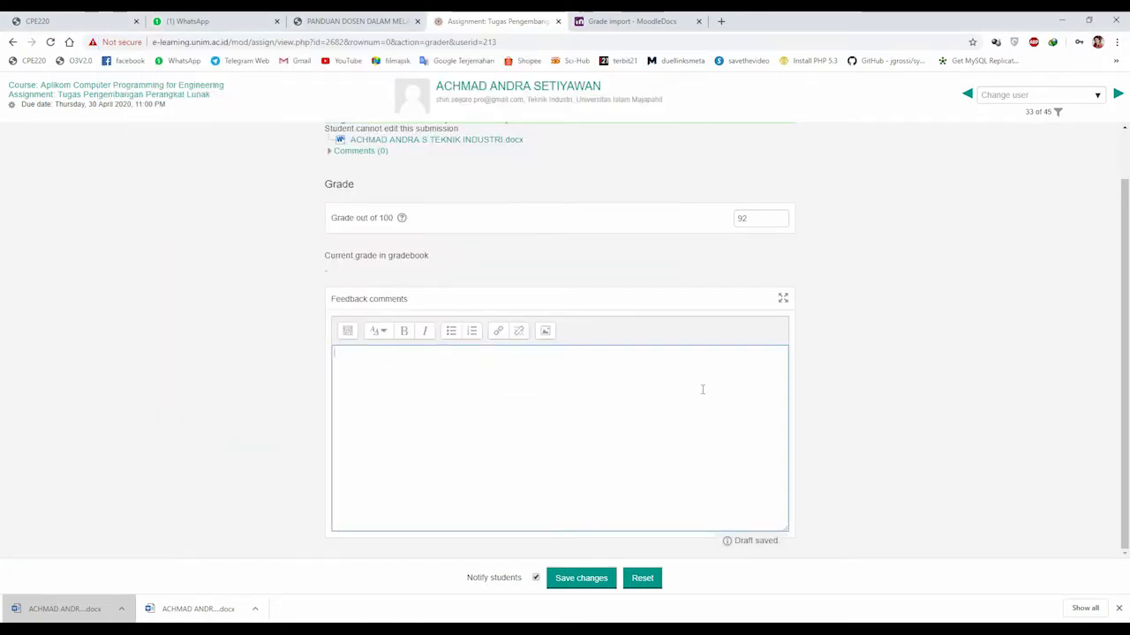
Write "masing-masing contohh belum dijelaskan secara detail fungsinya" in the feedback comments
text(masing-ma)
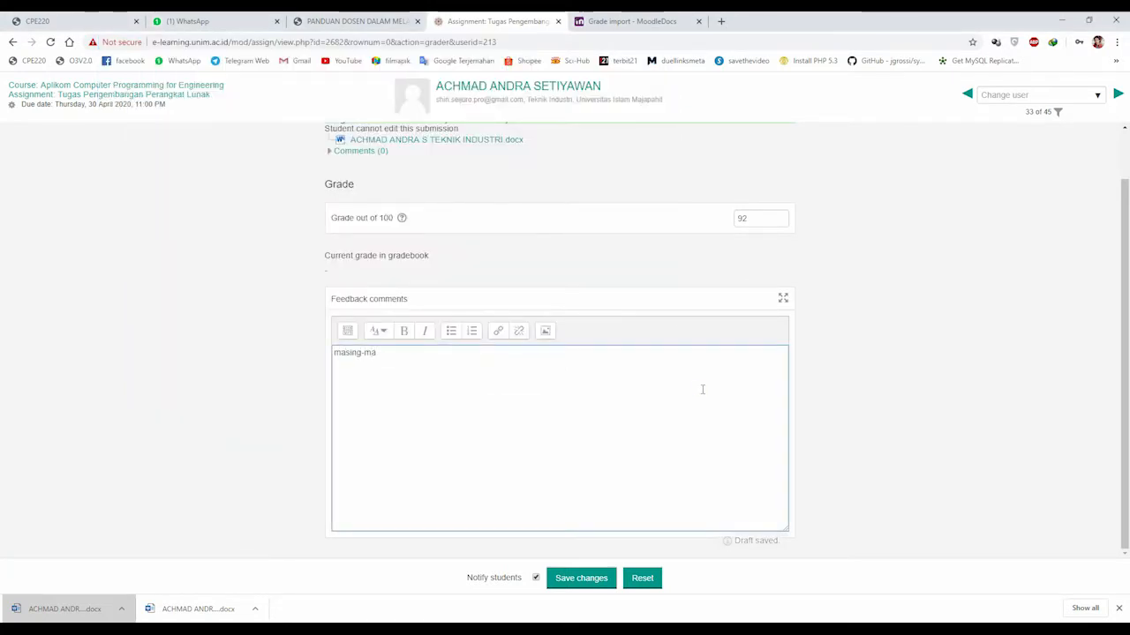
text(sing )
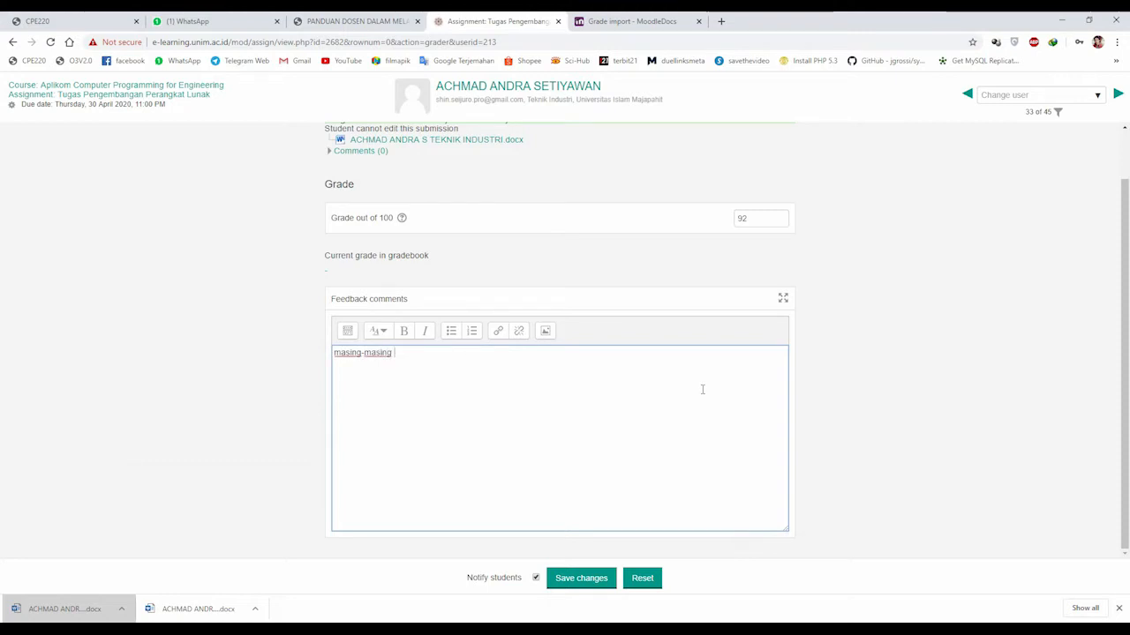
text(contohh beum )
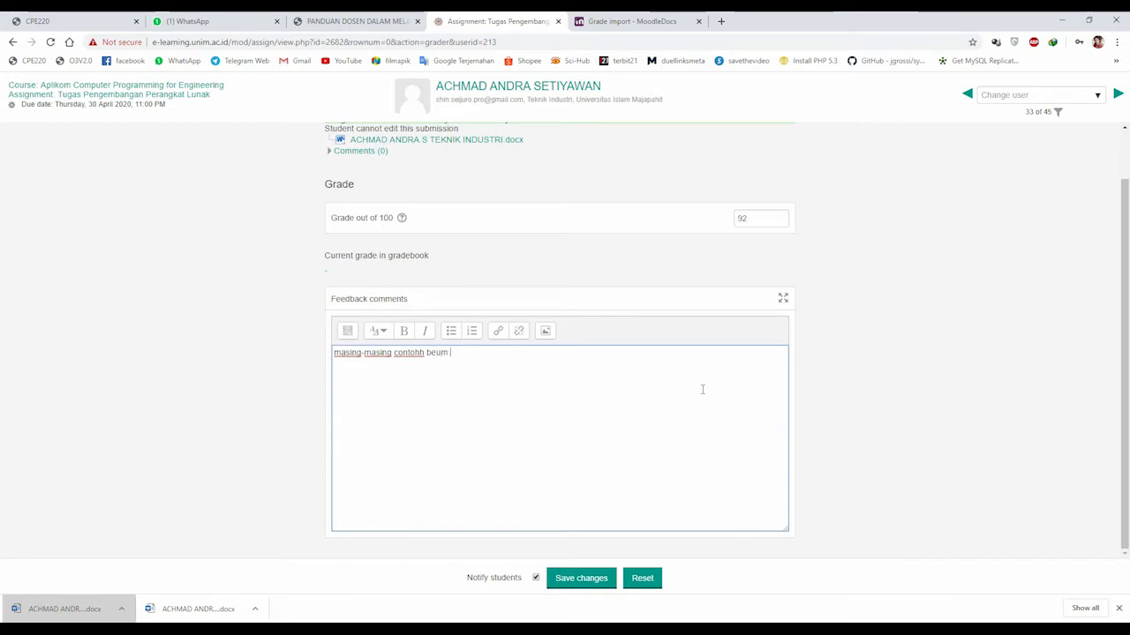
text(dijelaskan )
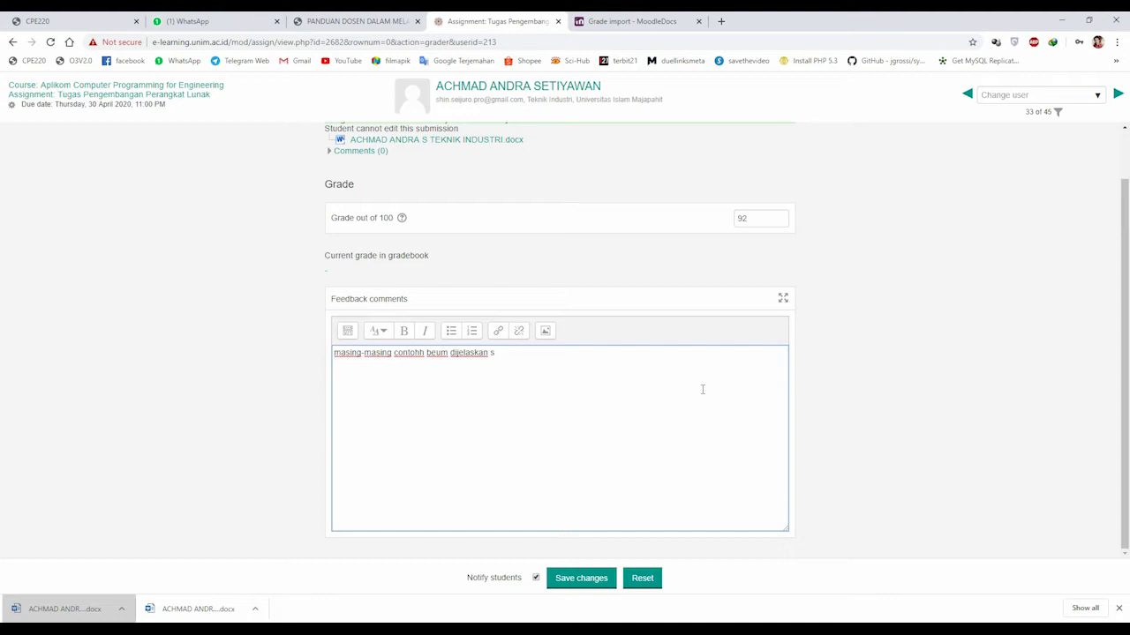
text(se)
text(ca)
text(ra detail)
text( fungsiny)
text(a)
text(l)
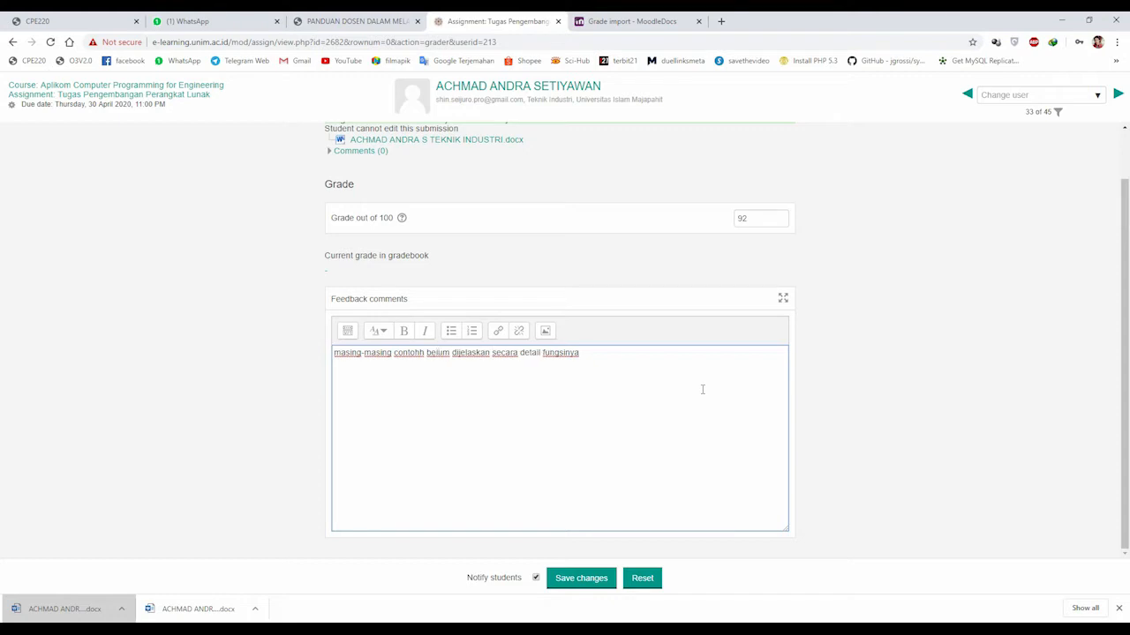
Continue the feedback with ". bisa diexplore lagi contoh tersebut untuk bisa digunakan di kehidupan nyata." and close the downloads bar
text(. bisa di)
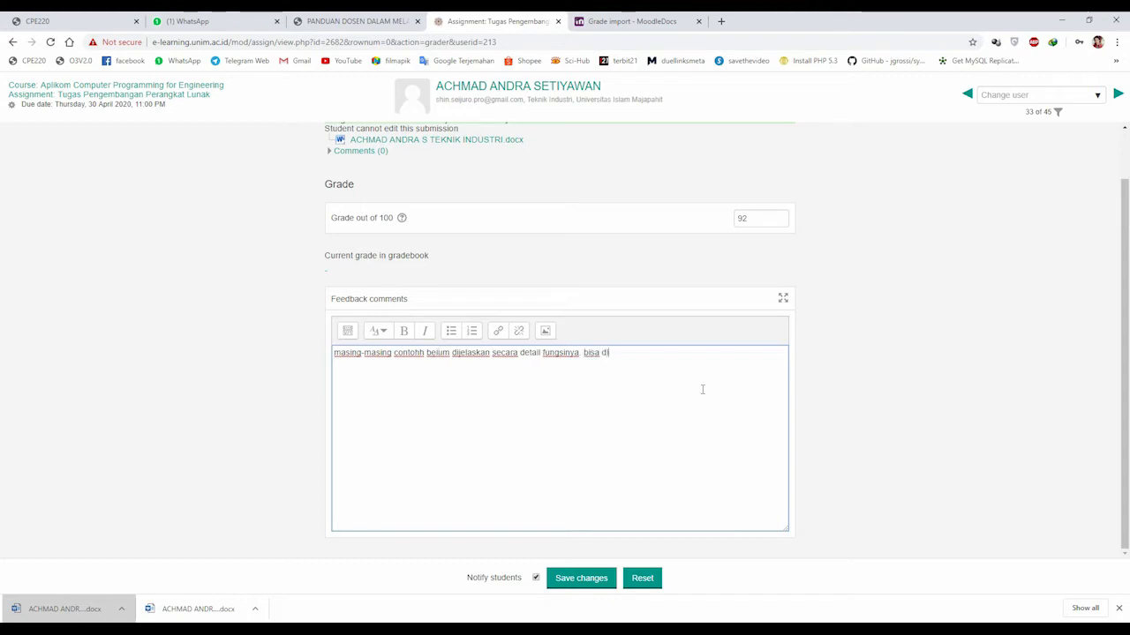
text(explore lagi)
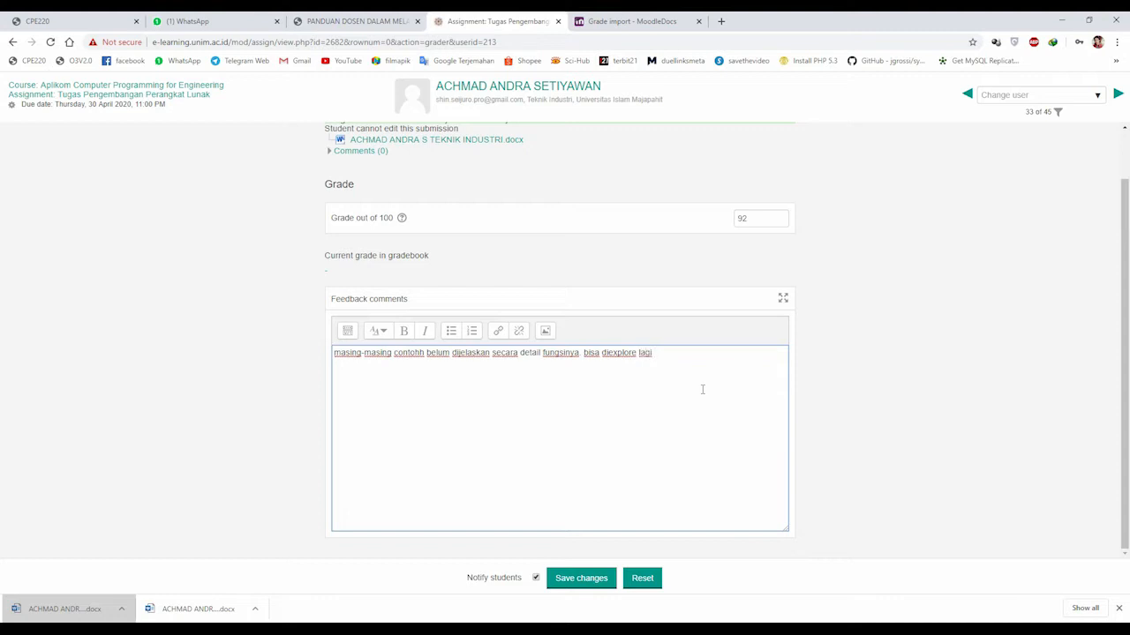
text(h tersebut untu)
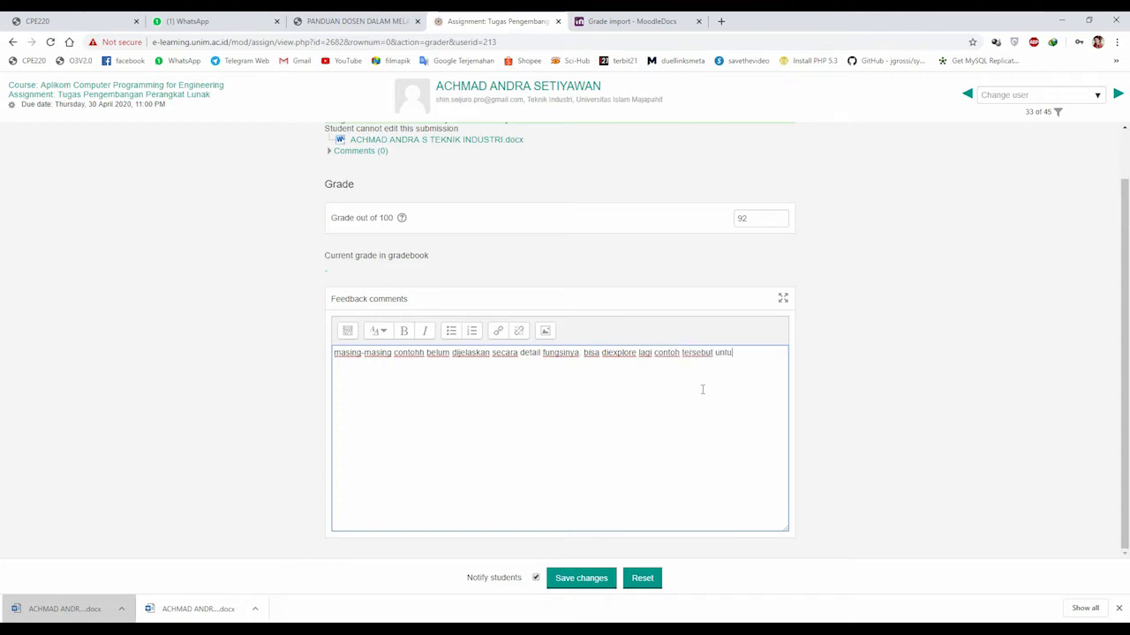
text(k bisa digunakan f)
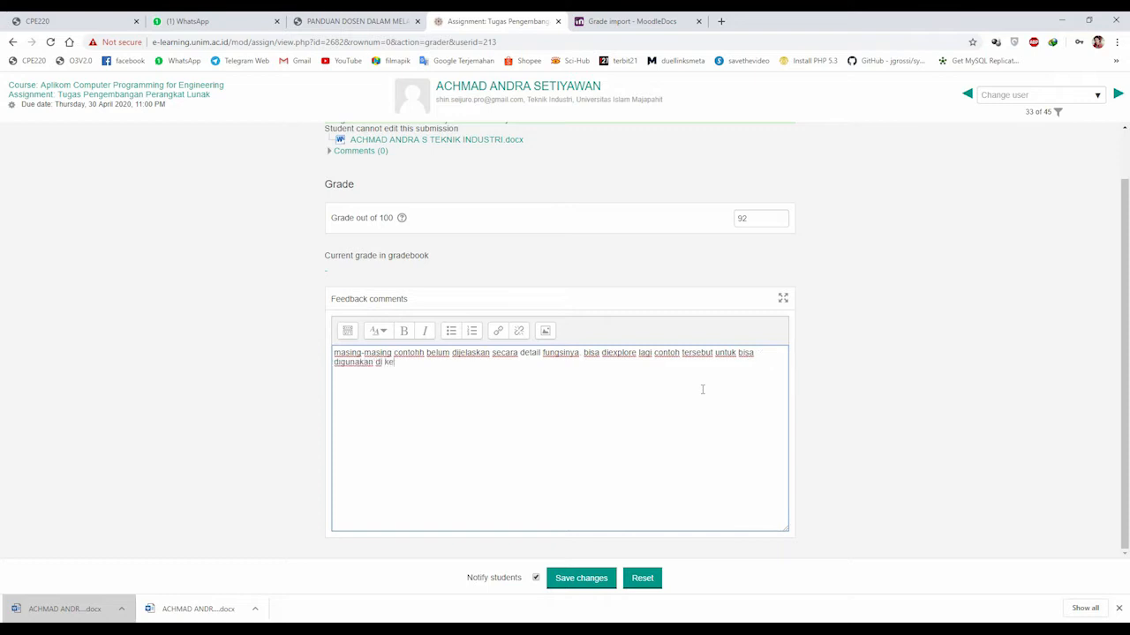
text(i kehidupan nyata)
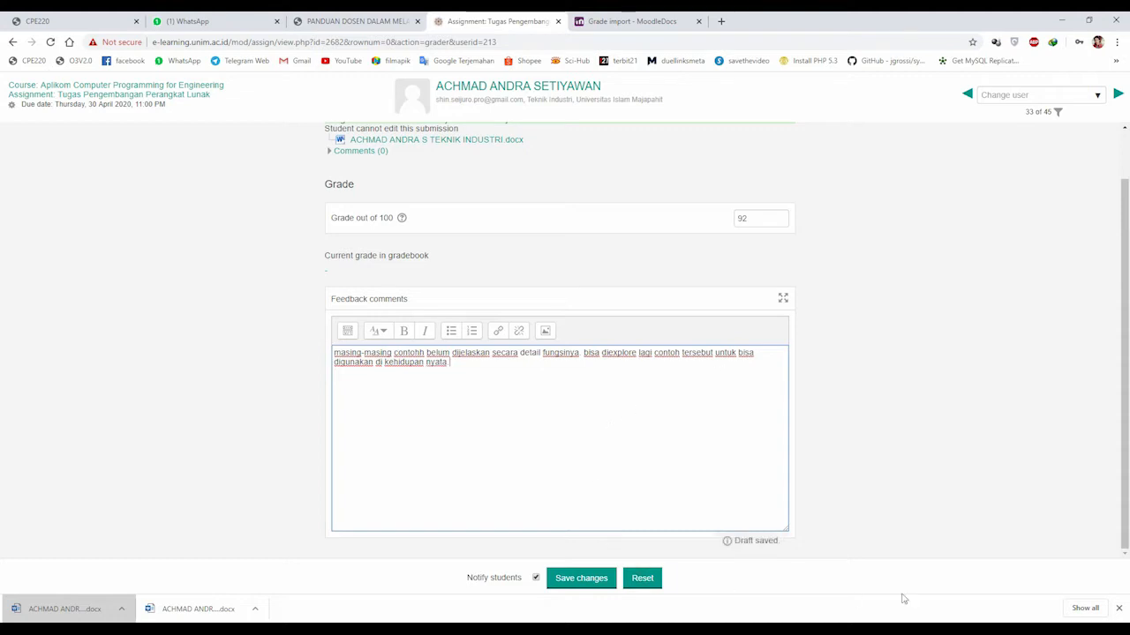
click(1121, 609)
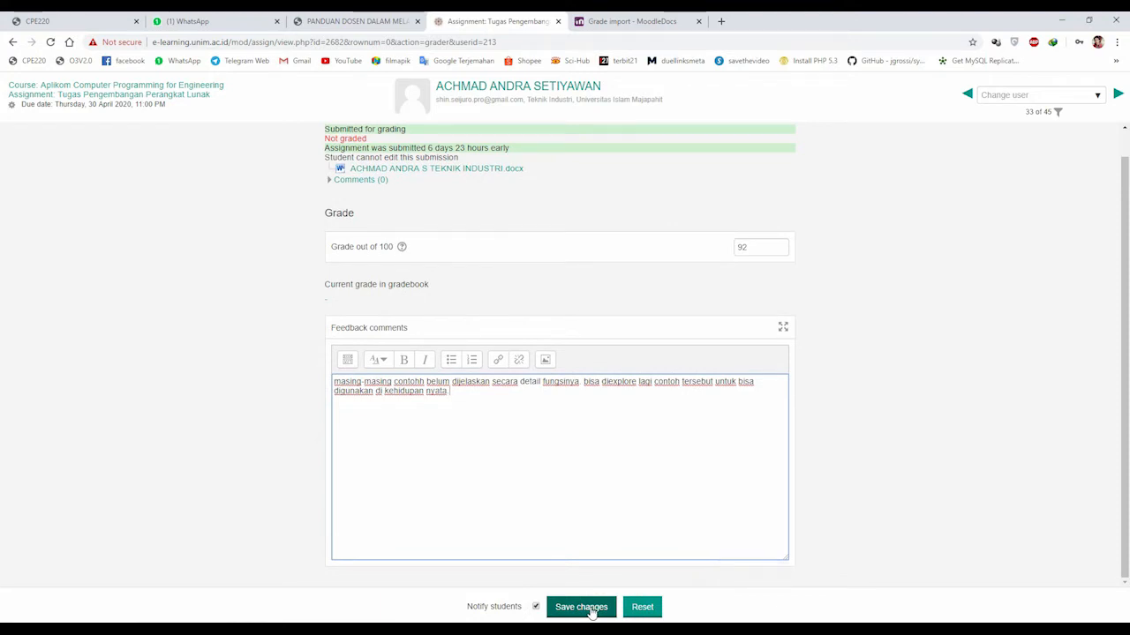
Highlight the entered grade and the whole feedback comment to check them
click(727, 248)
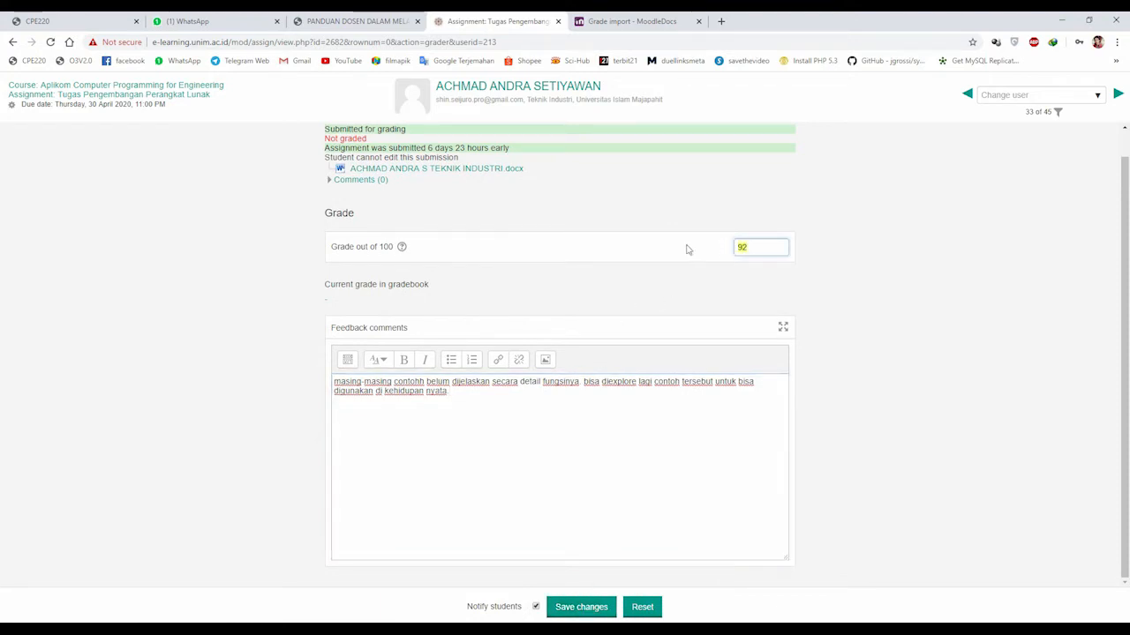
click(580, 430)
drag(580, 431, 353, 361)
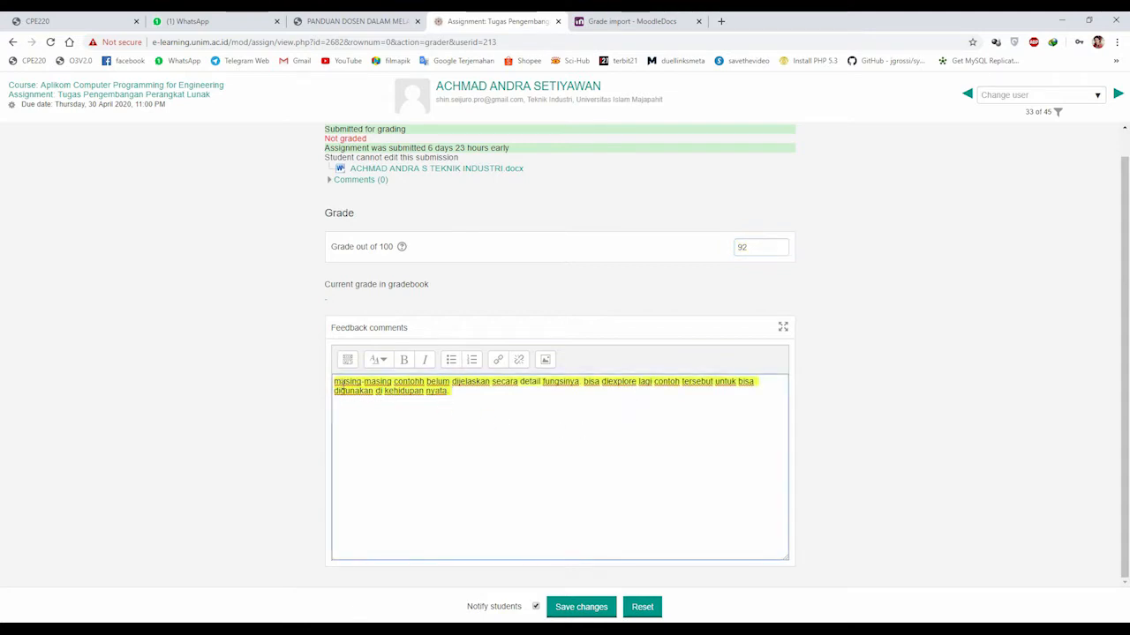
Correct "contohh" to "contoh" in the feedback comments and save the student's grade and feedback
click(389, 406)
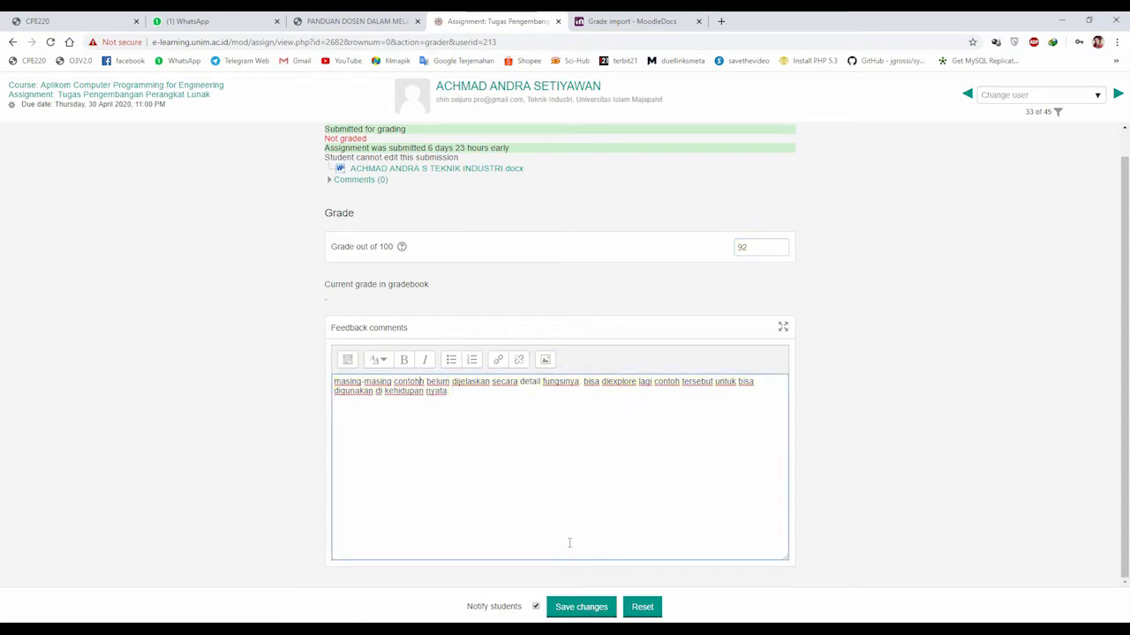
key(BackSpace)
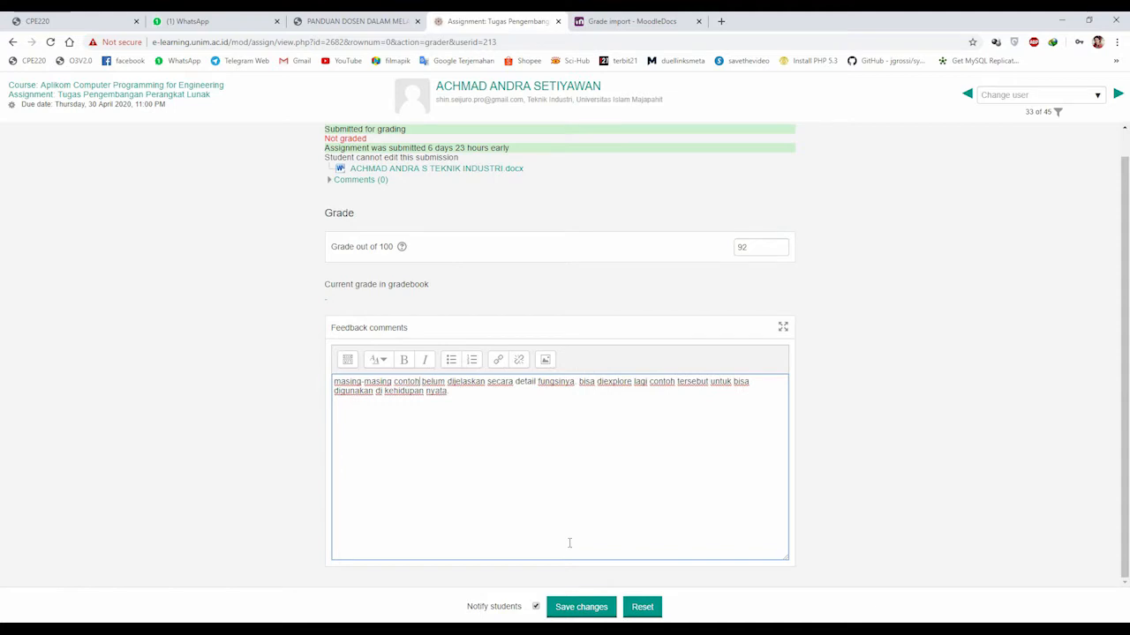
key(ctrl+a)
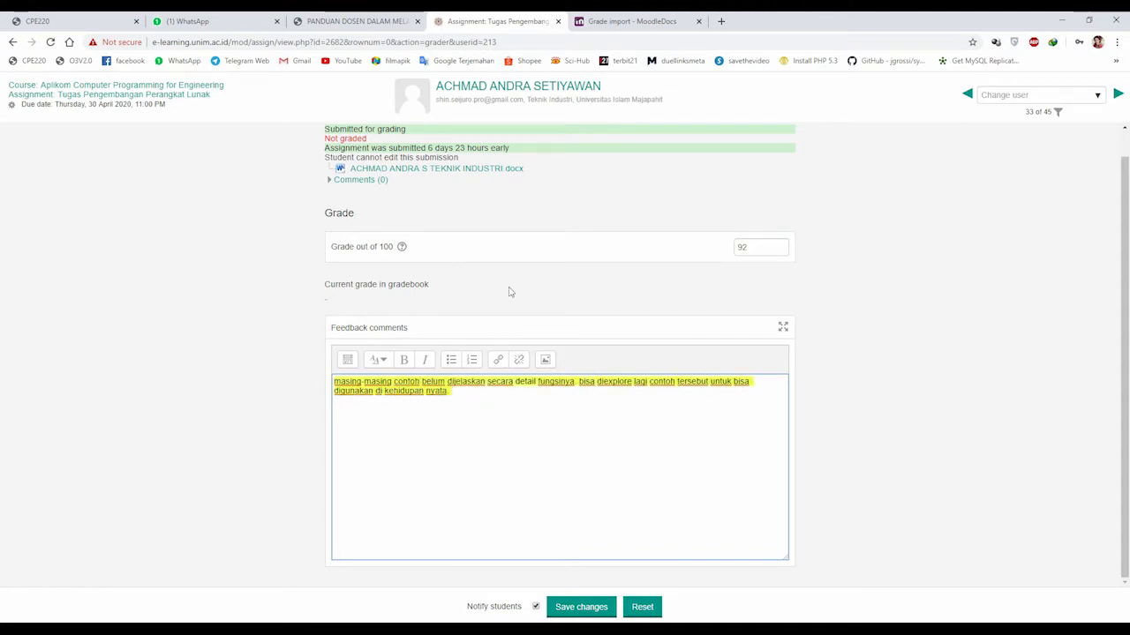
click(582, 607)
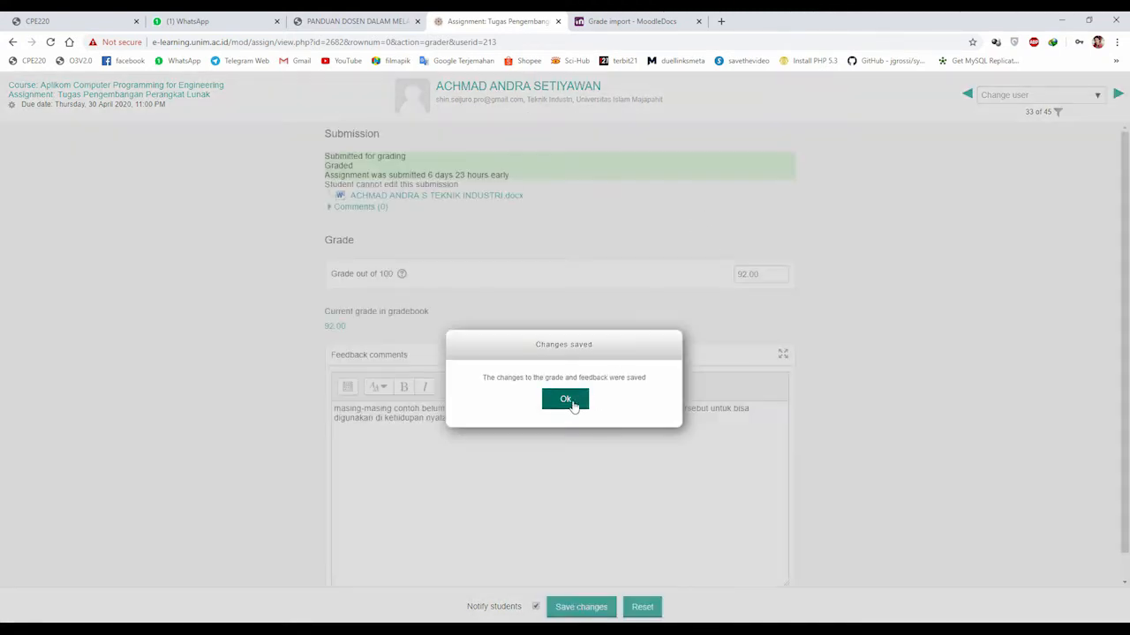
click(569, 401)
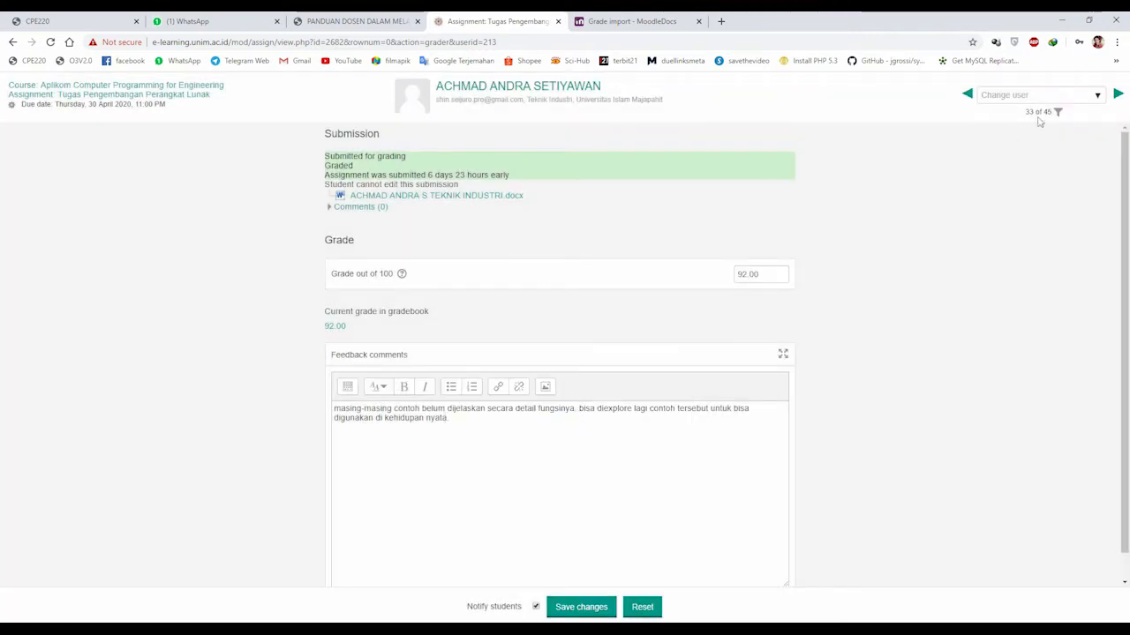
Go to the next student in the grading list and download the submitted Word document
click(1116, 95)
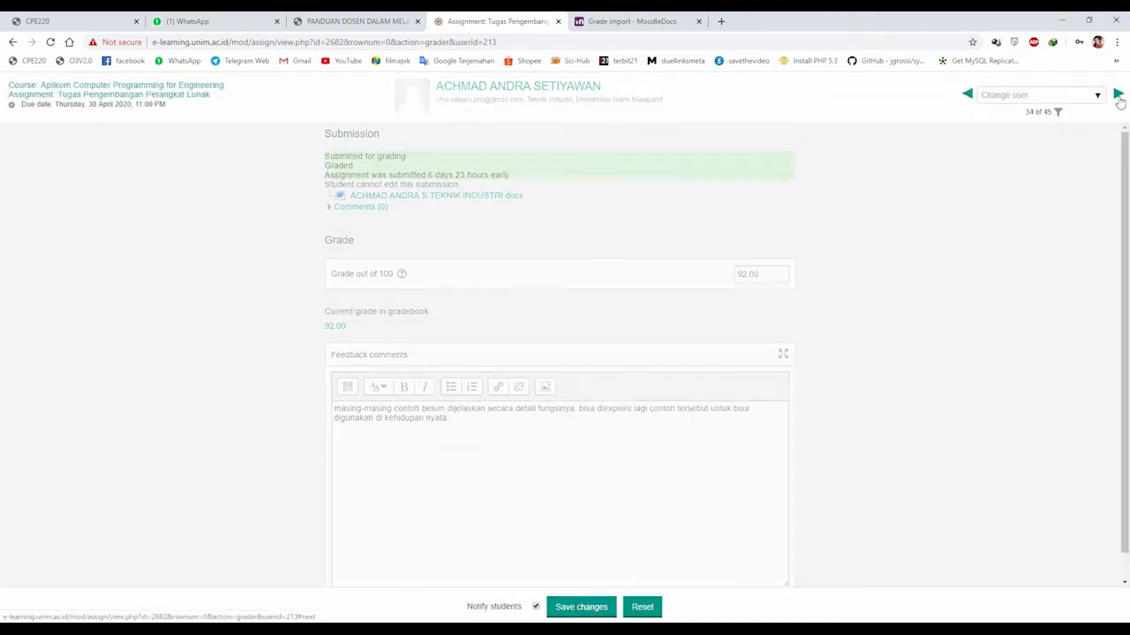
click(761, 276)
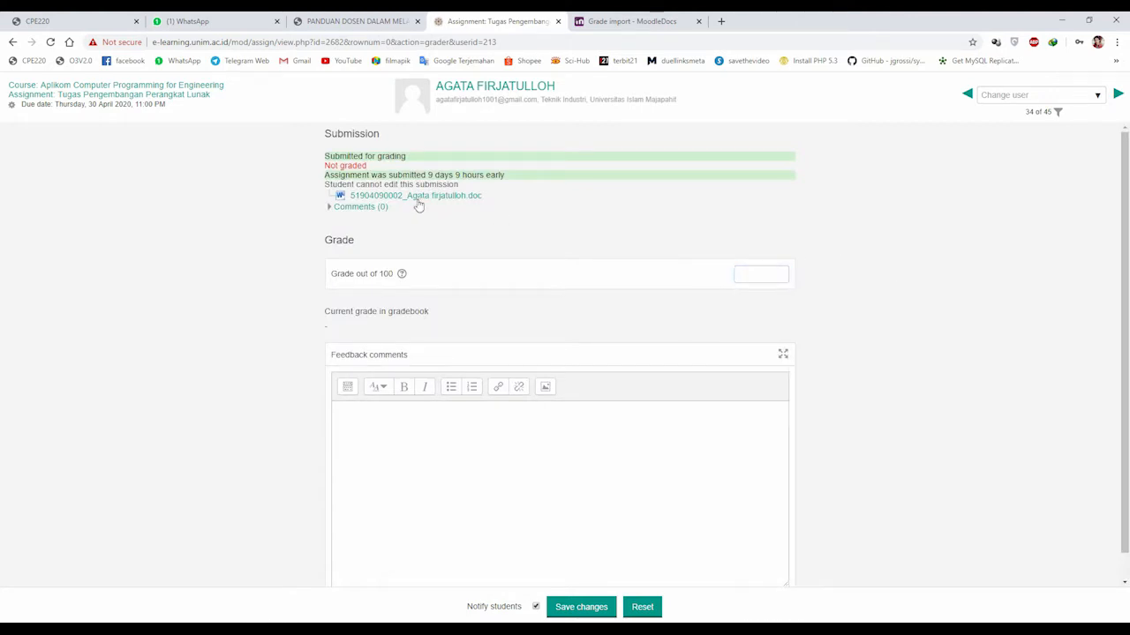
click(421, 197)
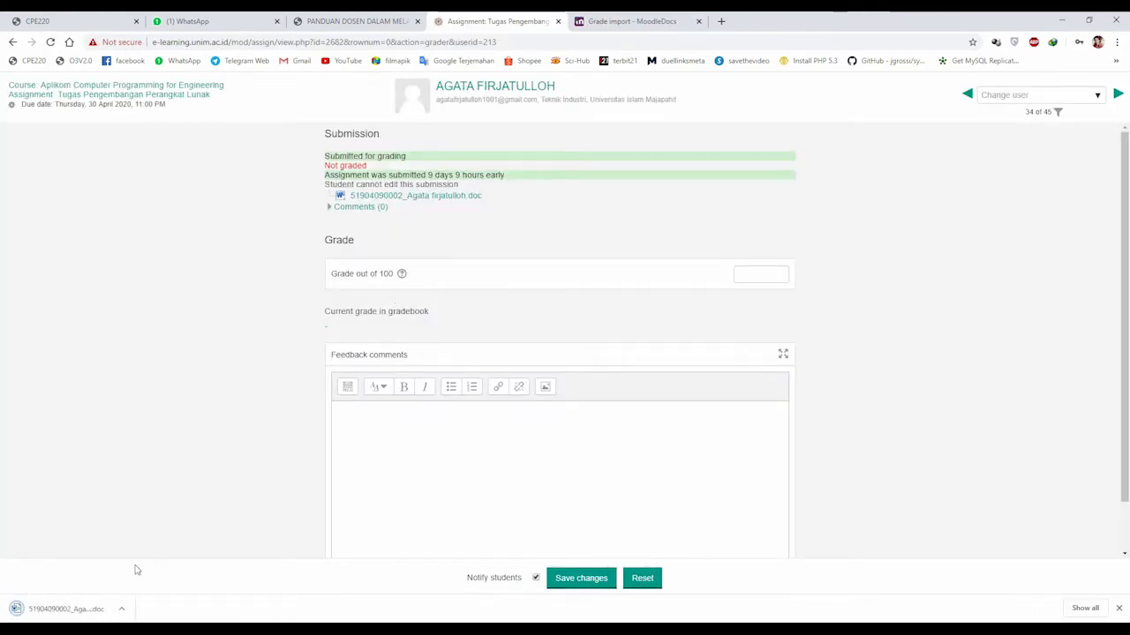
Enter 80 as this student's grade out of 100 and place the cursor in the feedback comments
click(760, 275)
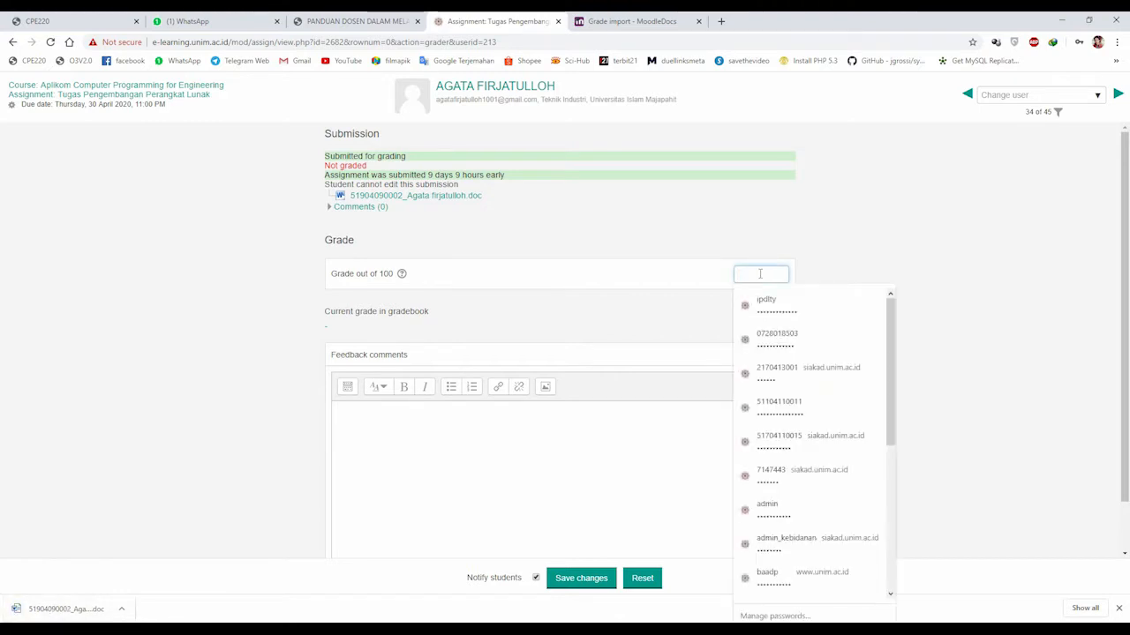
text(80)
click(515, 462)
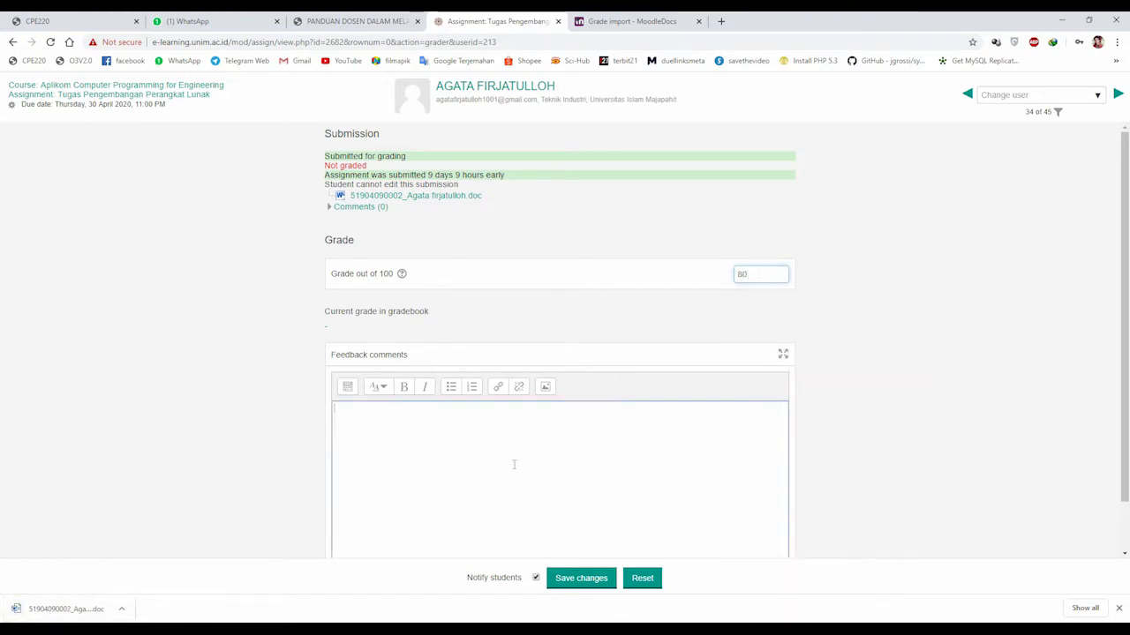
Enter placeholder text in the feedback comments and clear it again
text(sdf)
text(sdf)
key(ctrl+a)
key(BackSpace)
scroll(416, 411, down, 1)
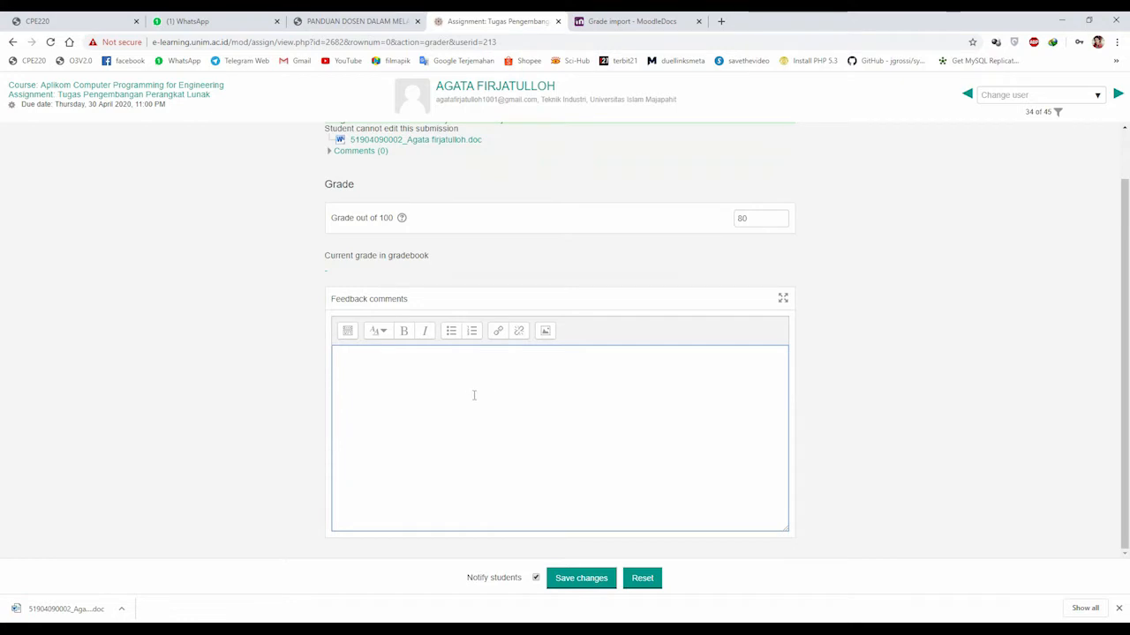
scroll(499, 419, up, 1)
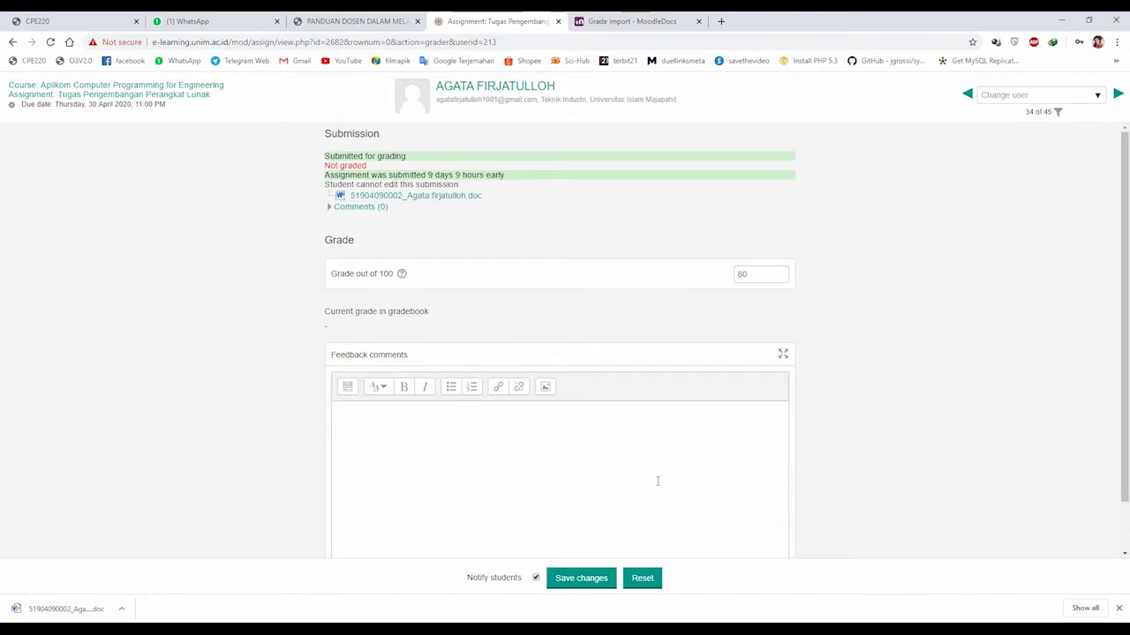
Close the downloads bar and return to the Tugas Pengembangan Perangkat Lunak assignment page, discarding the unsaved changes
click(1118, 608)
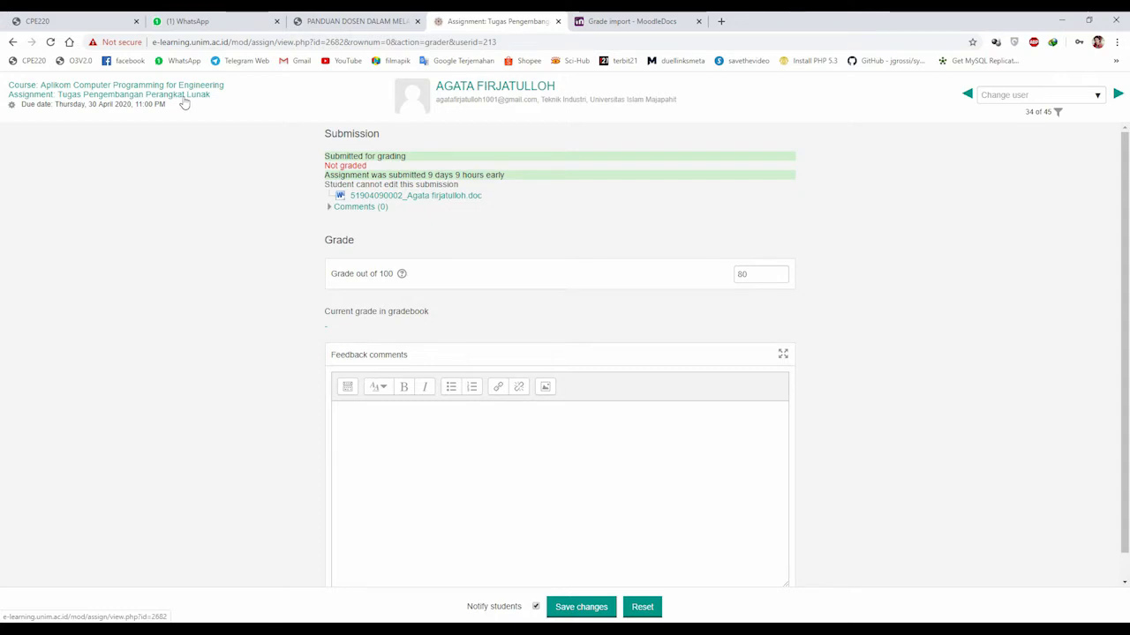
click(104, 94)
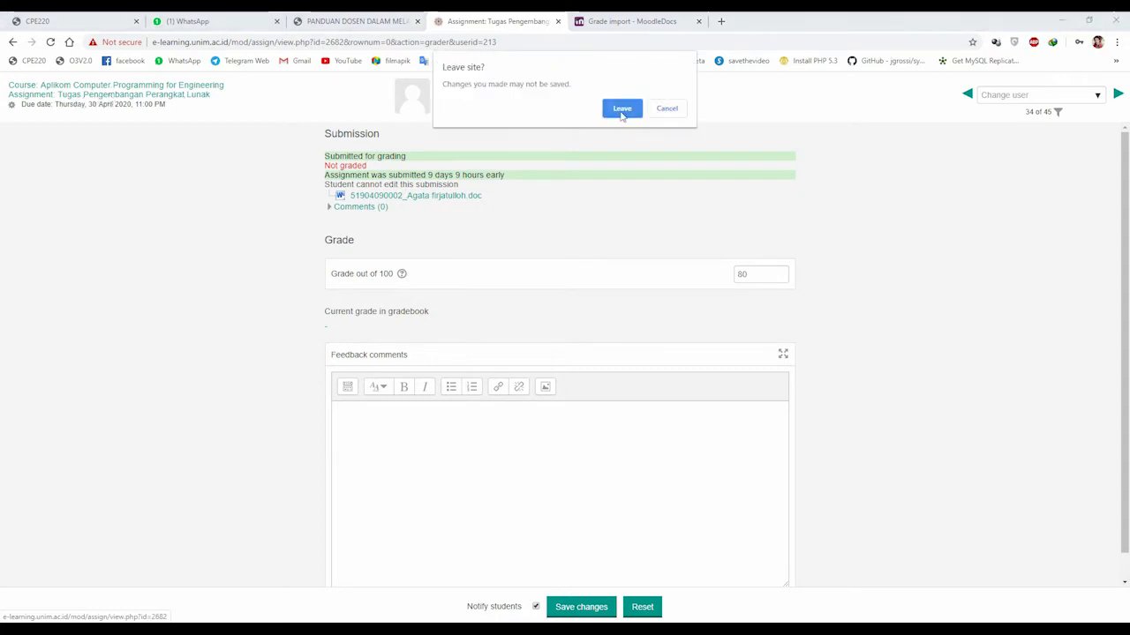
click(622, 112)
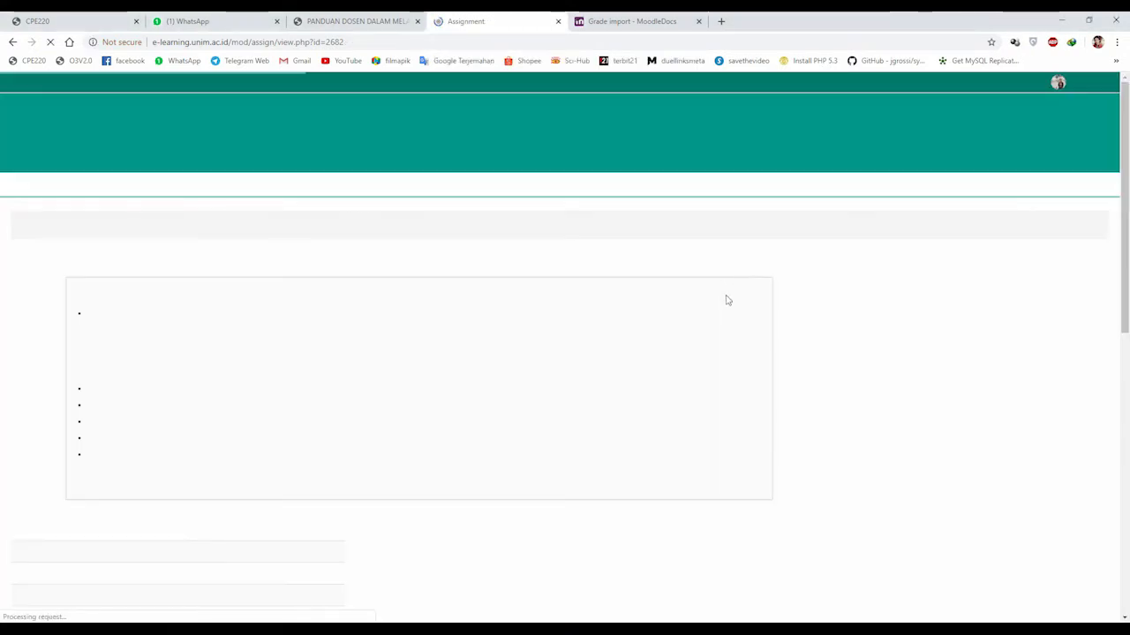
Check the assignment's grading summary, highlighting the number of submissions that need grading
scroll(341, 433, down, 3)
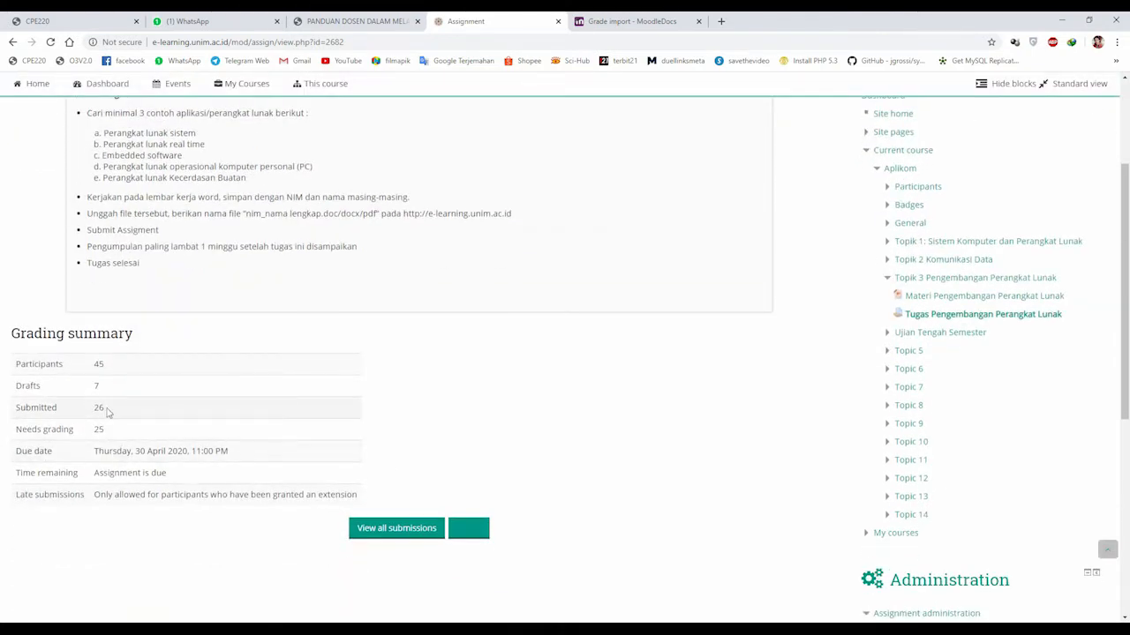
drag(108, 432, 97, 432)
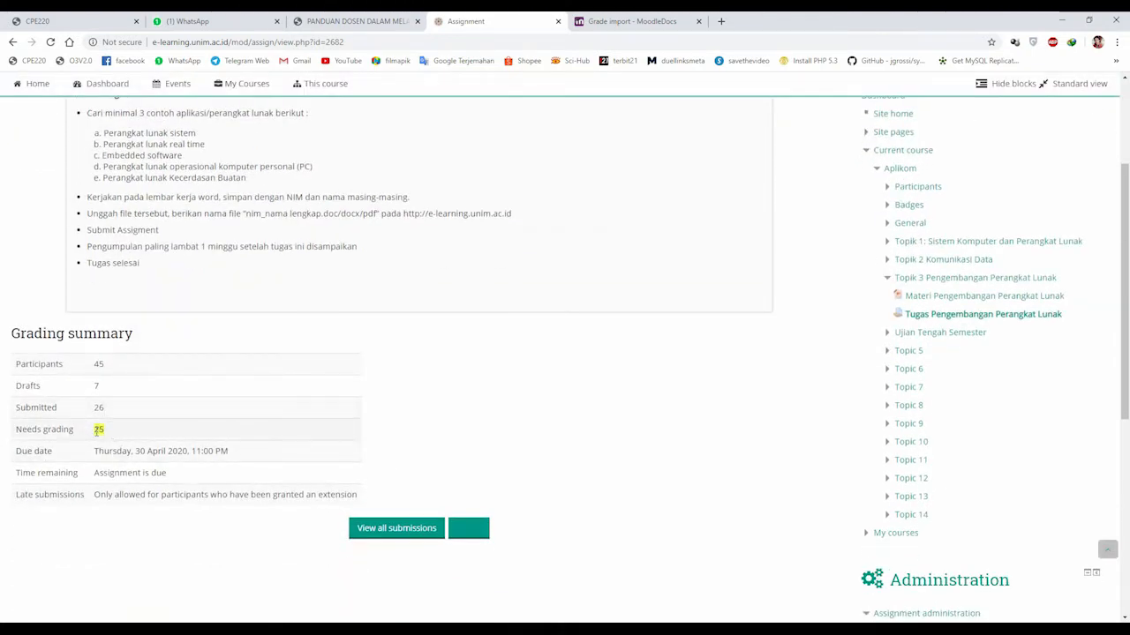
click(451, 432)
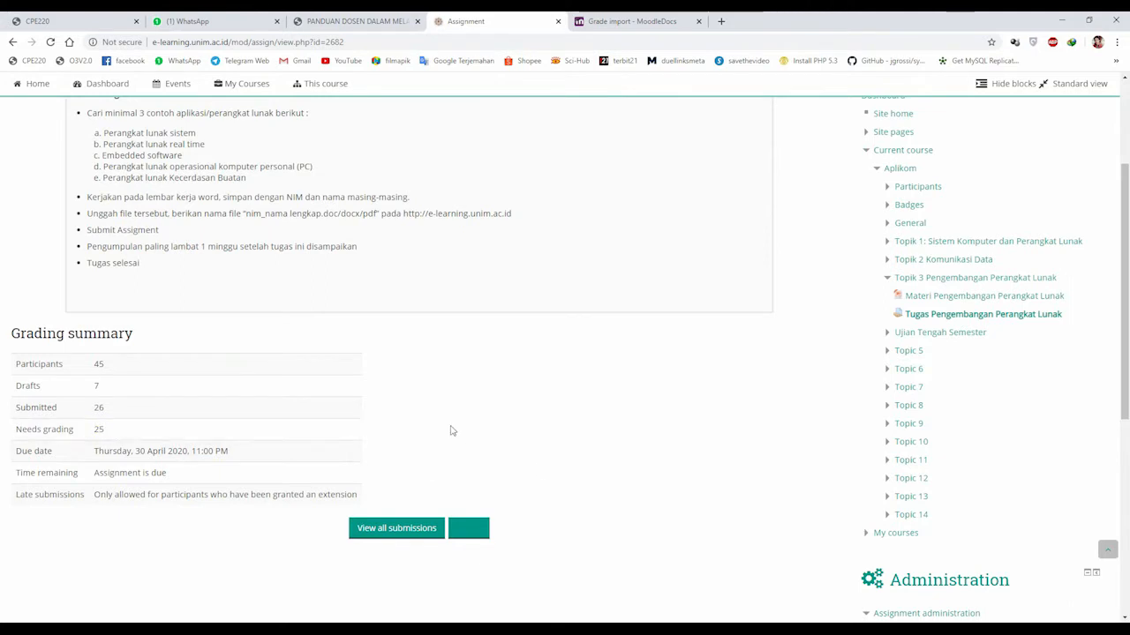
Open the edit settings of the Tugas Pengembangan Perangkat Lunak assignment
scroll(451, 430, up, 1)
scroll(451, 428, down, 4)
scroll(509, 406, down, 3)
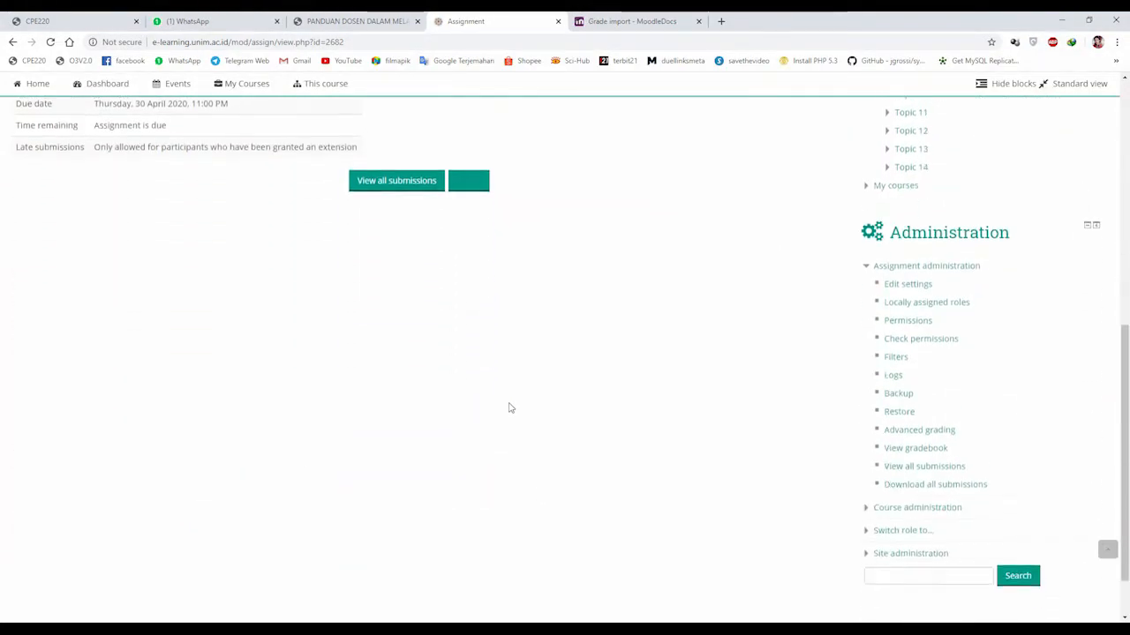
scroll(509, 406, up, 1)
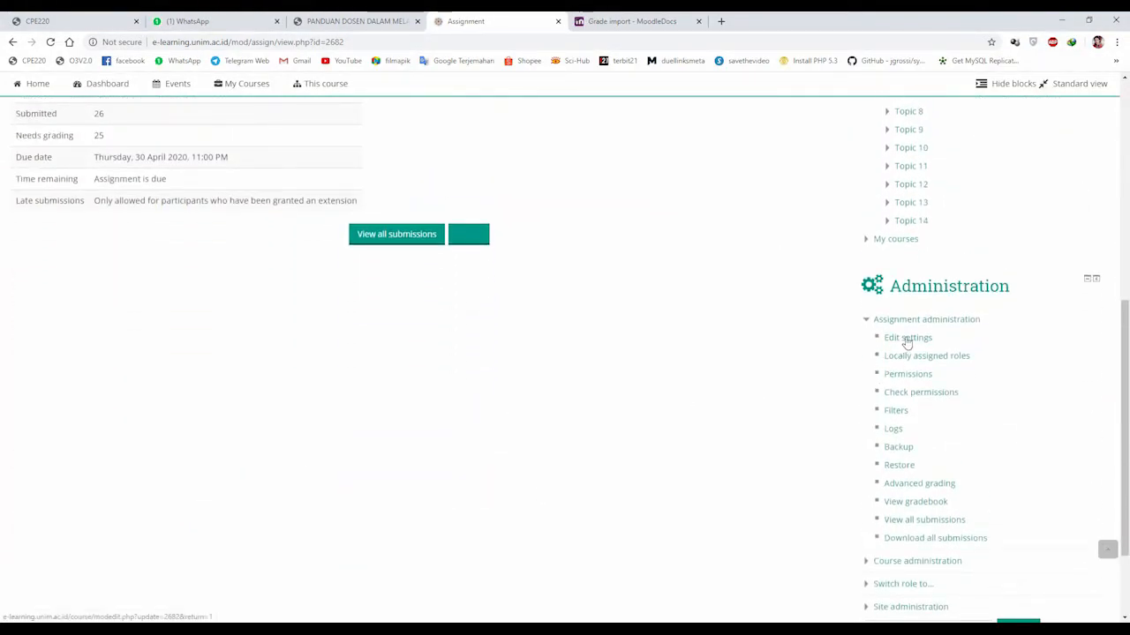
scroll(907, 342, down, 2)
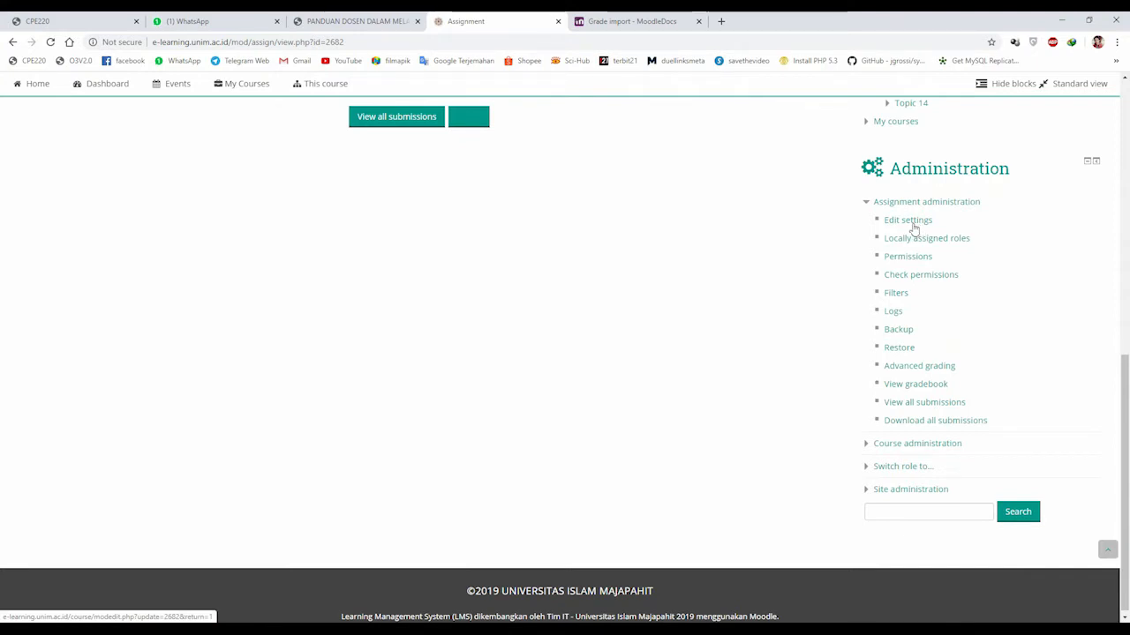
click(914, 227)
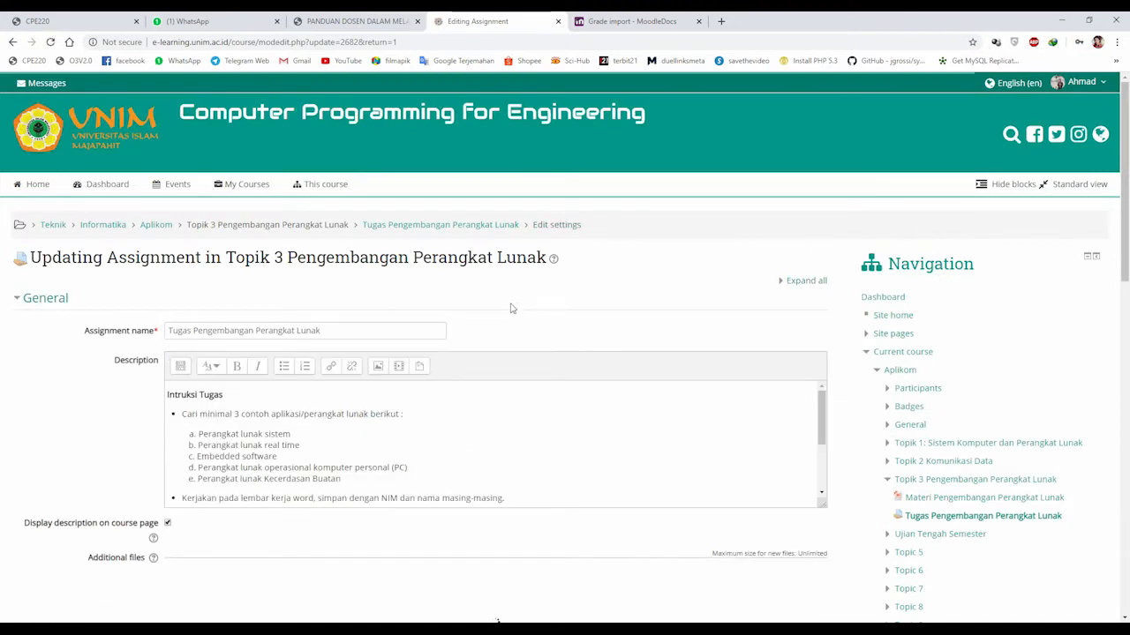
Expand the Feedback types section of the assignment settings
scroll(510, 308, down, 6)
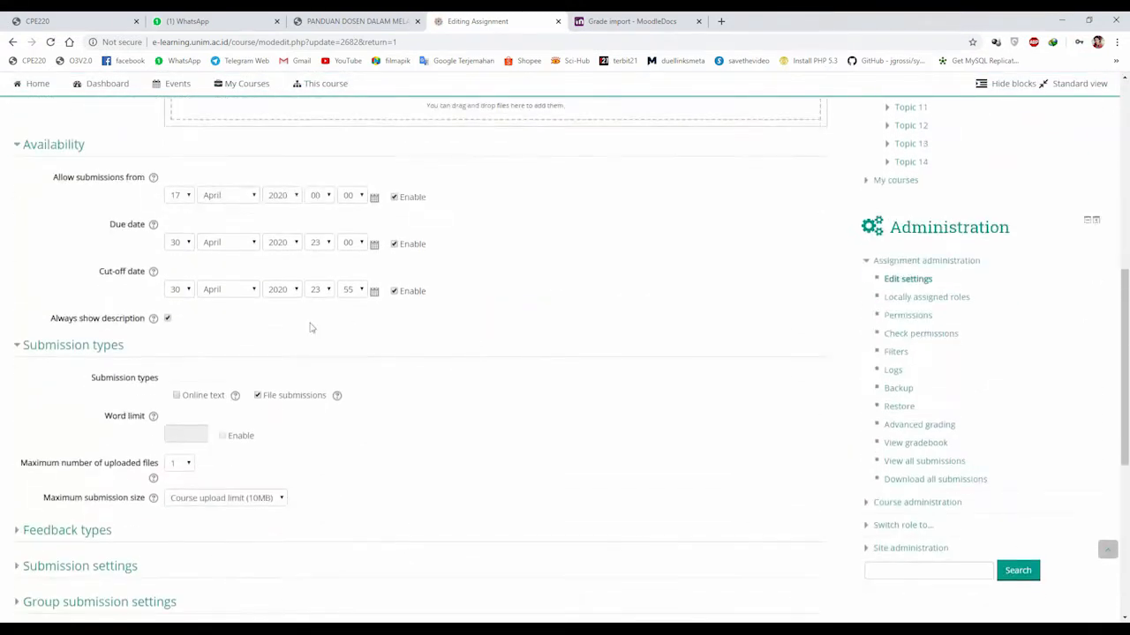
scroll(310, 328, down, 2)
click(87, 357)
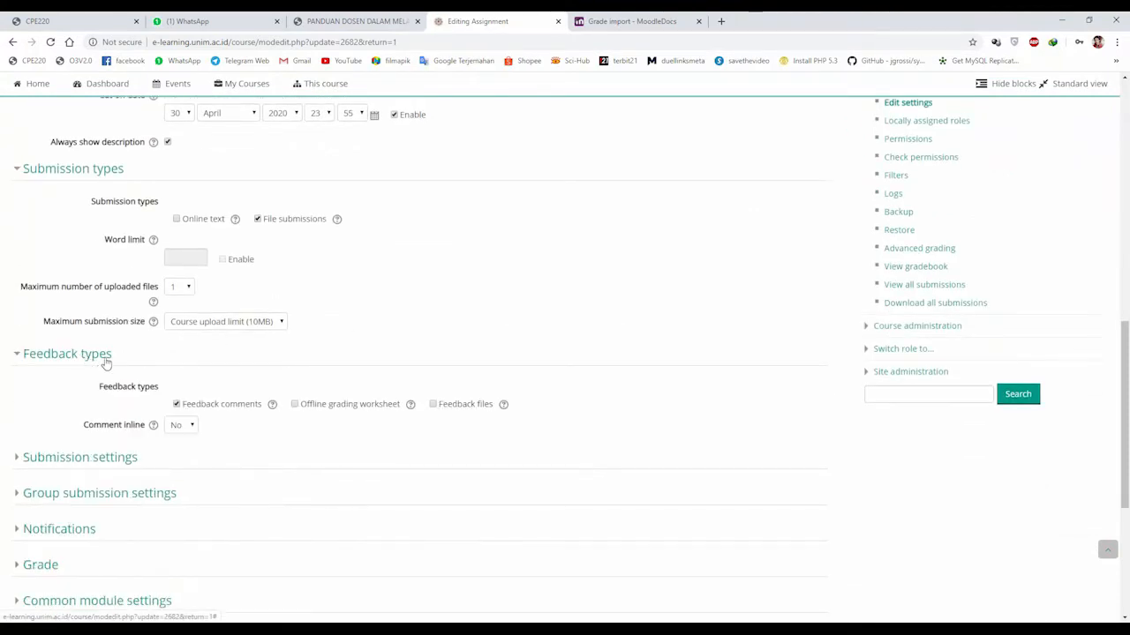
scroll(105, 363, down, 1)
scroll(91, 308, up, 3)
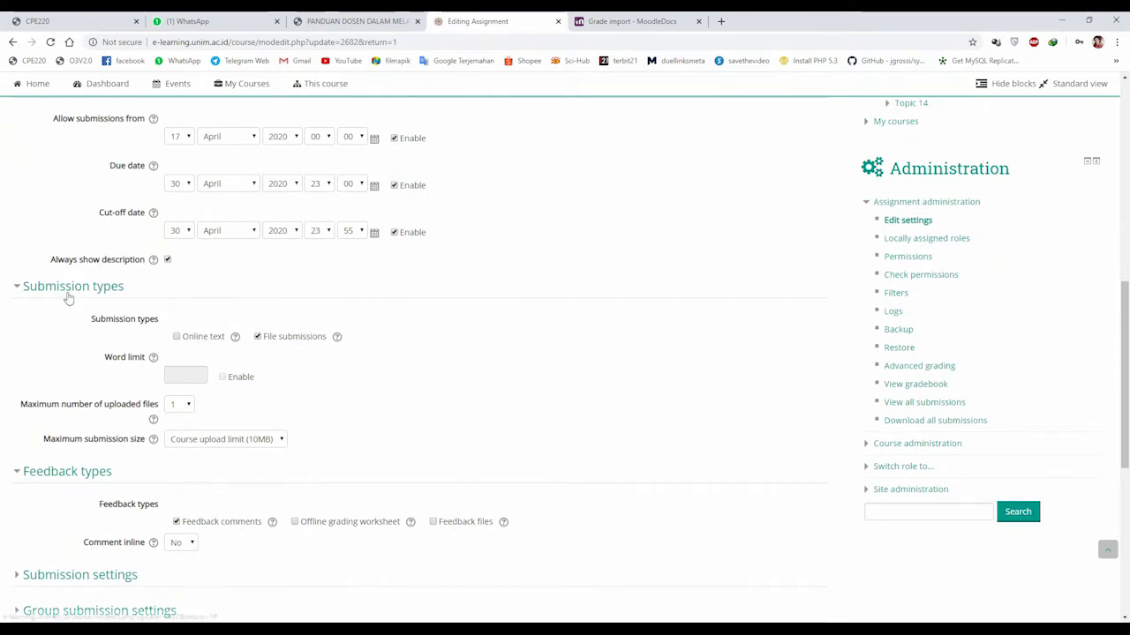
Highlight the Submission types heading, try enabling online text submissions and turn them off again
drag(144, 292, 19, 287)
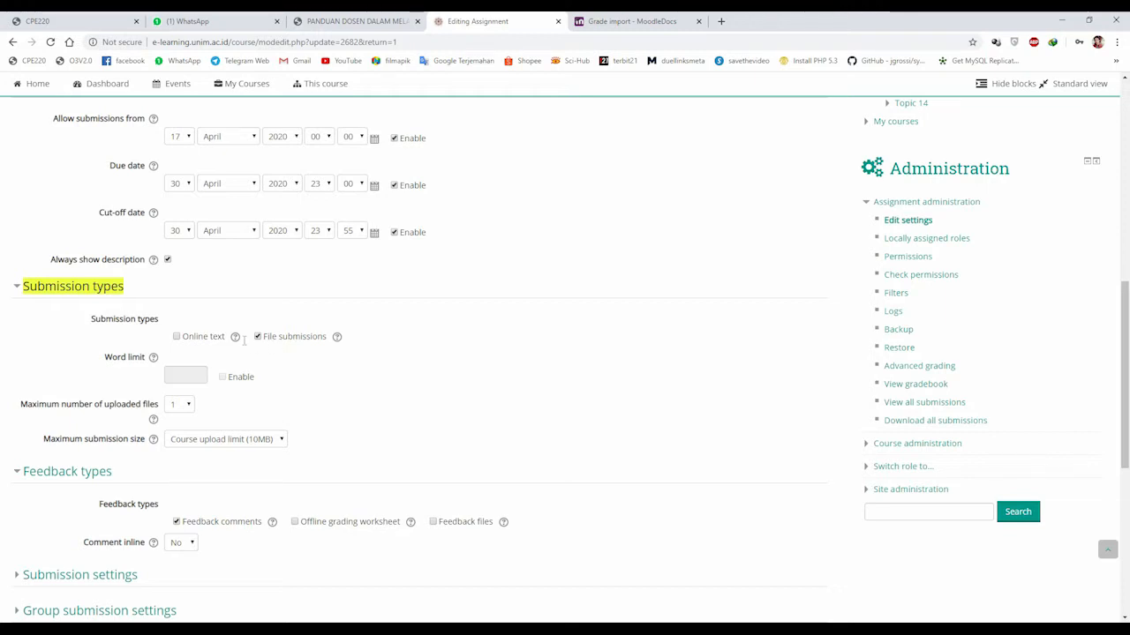
click(176, 338)
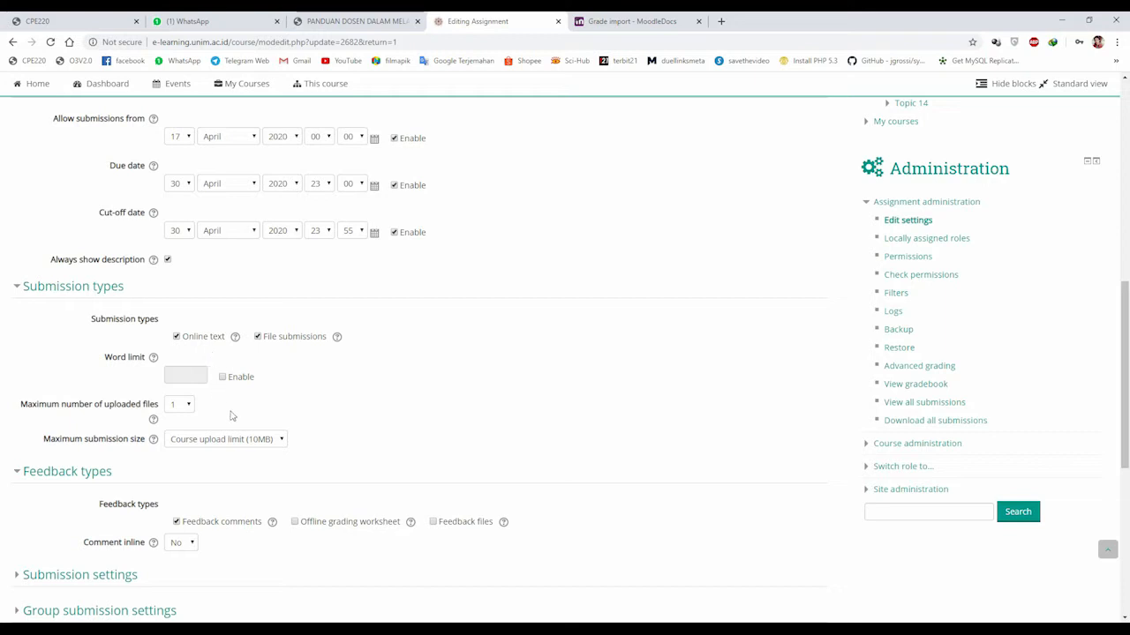
click(202, 337)
Check the choices for the maximum number of uploaded files and set the maximum submission size to 10MB
click(187, 405)
click(189, 405)
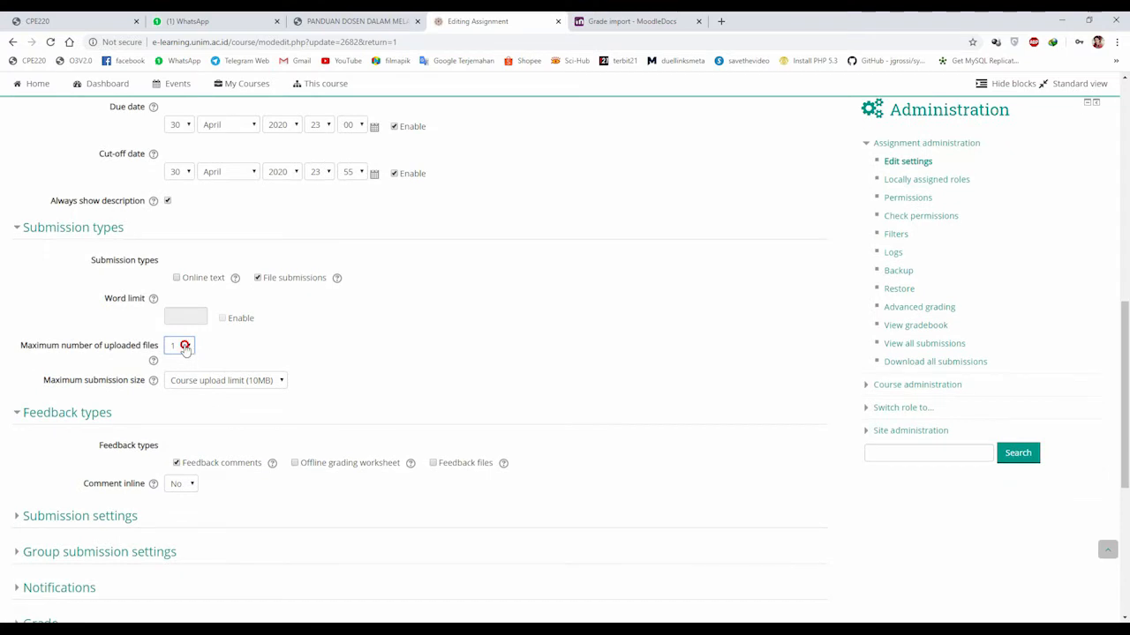
click(180, 352)
click(214, 347)
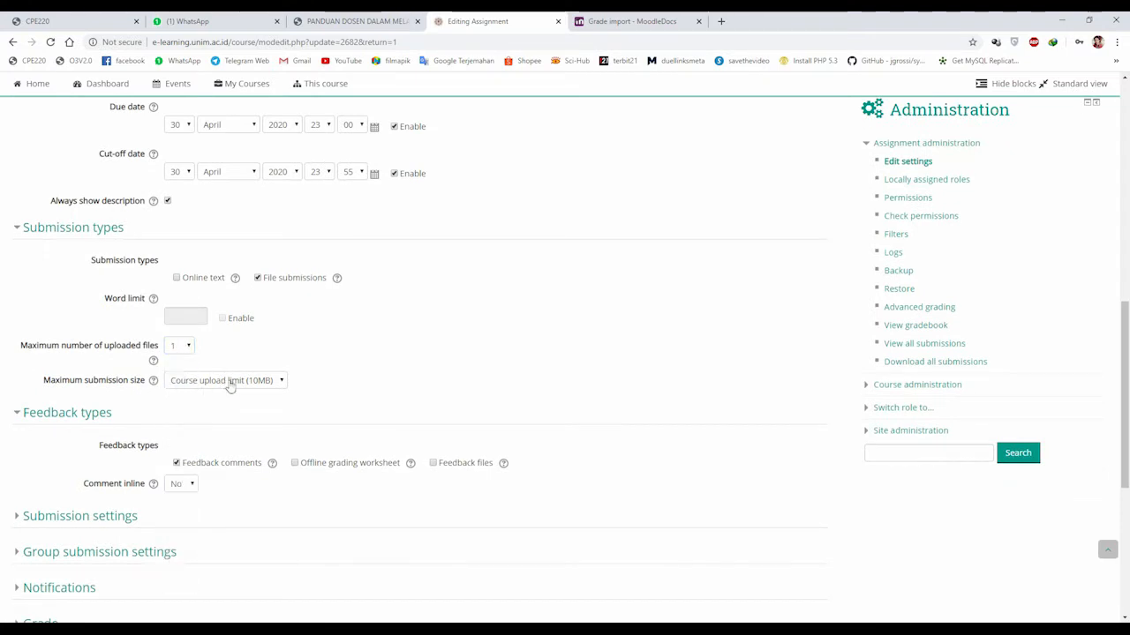
click(267, 381)
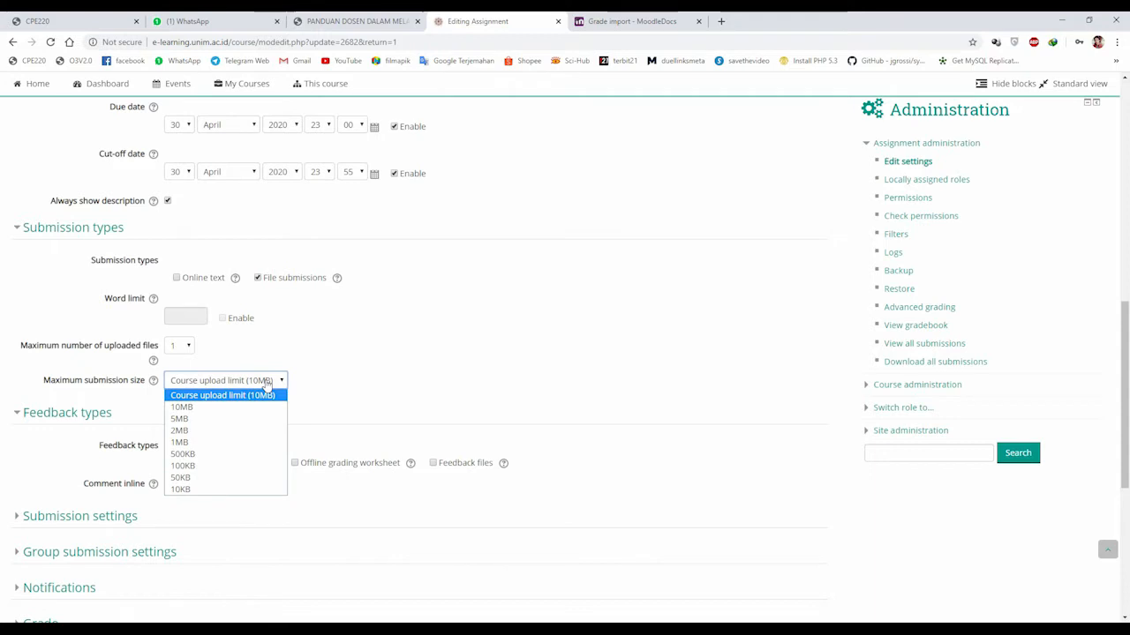
click(209, 415)
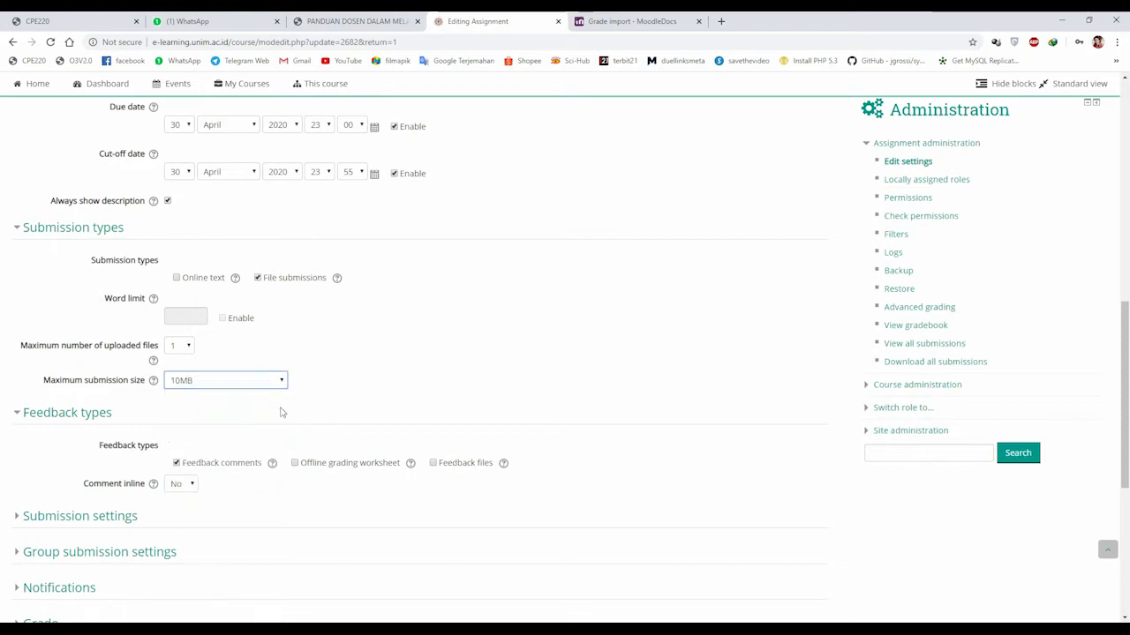
Highlight the Feedback types heading, try disabling feedback comments and enable them again
scroll(162, 388, down, 2)
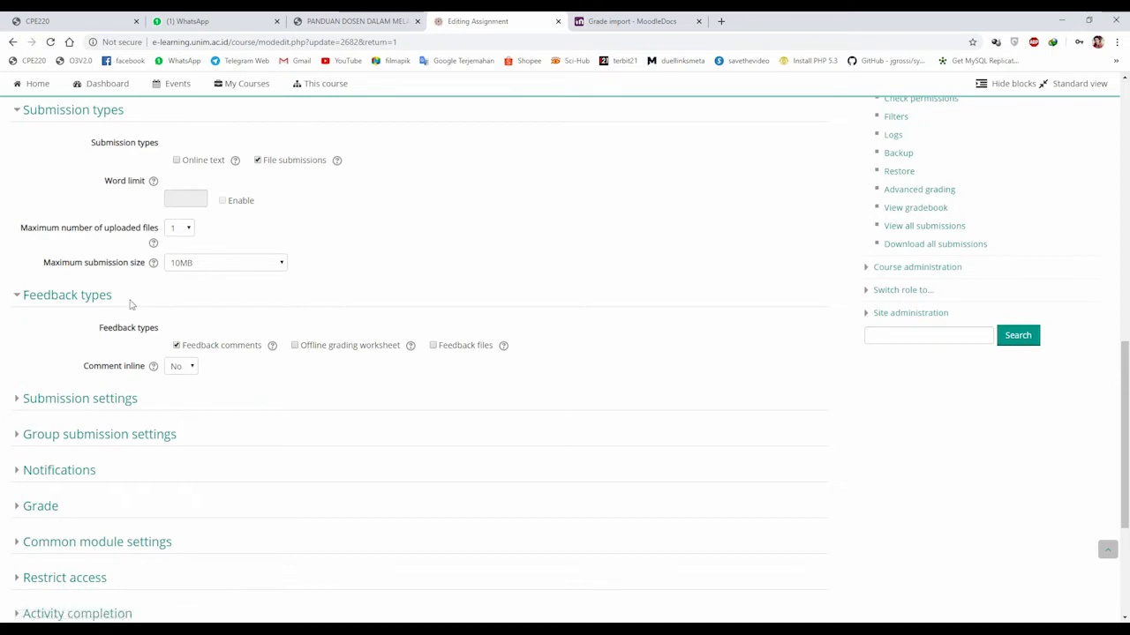
drag(131, 301, 26, 296)
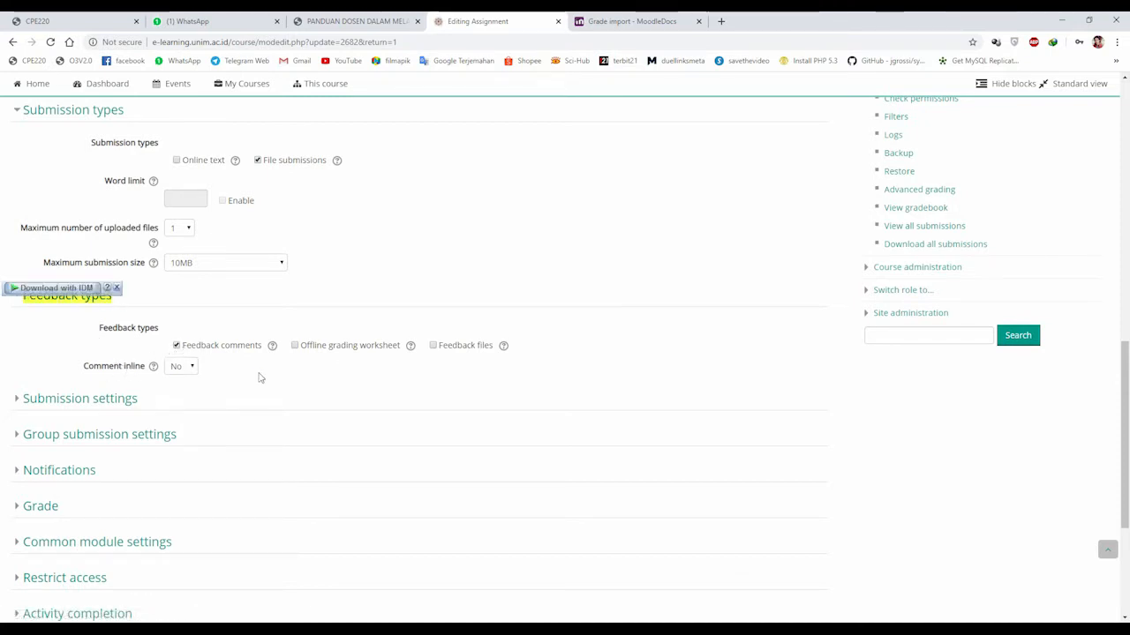
click(178, 346)
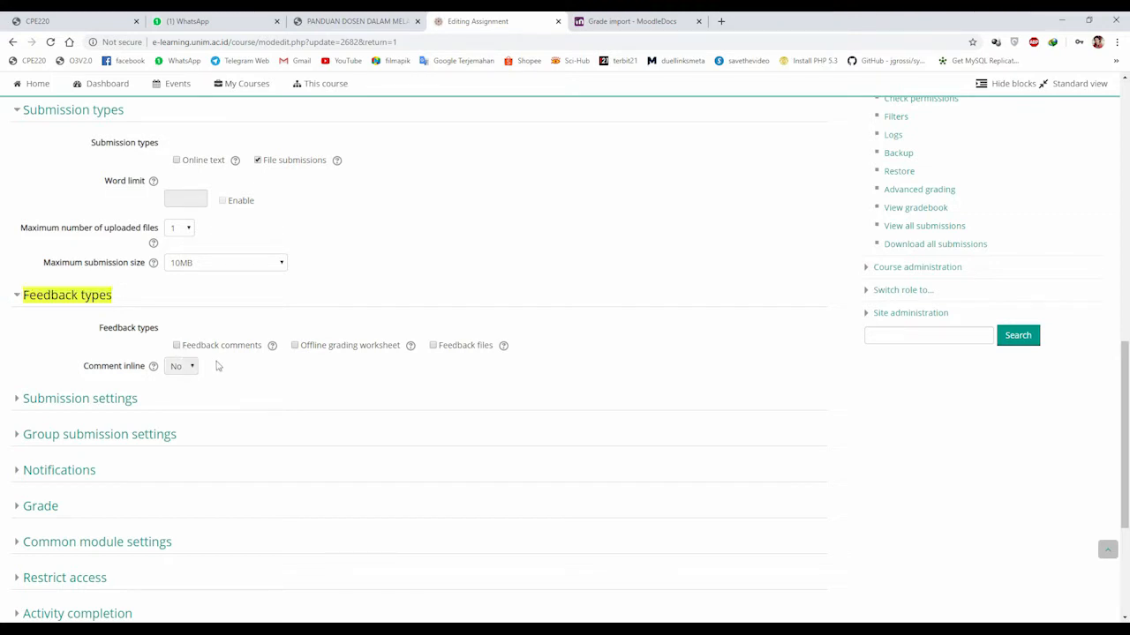
click(177, 346)
click(177, 346)
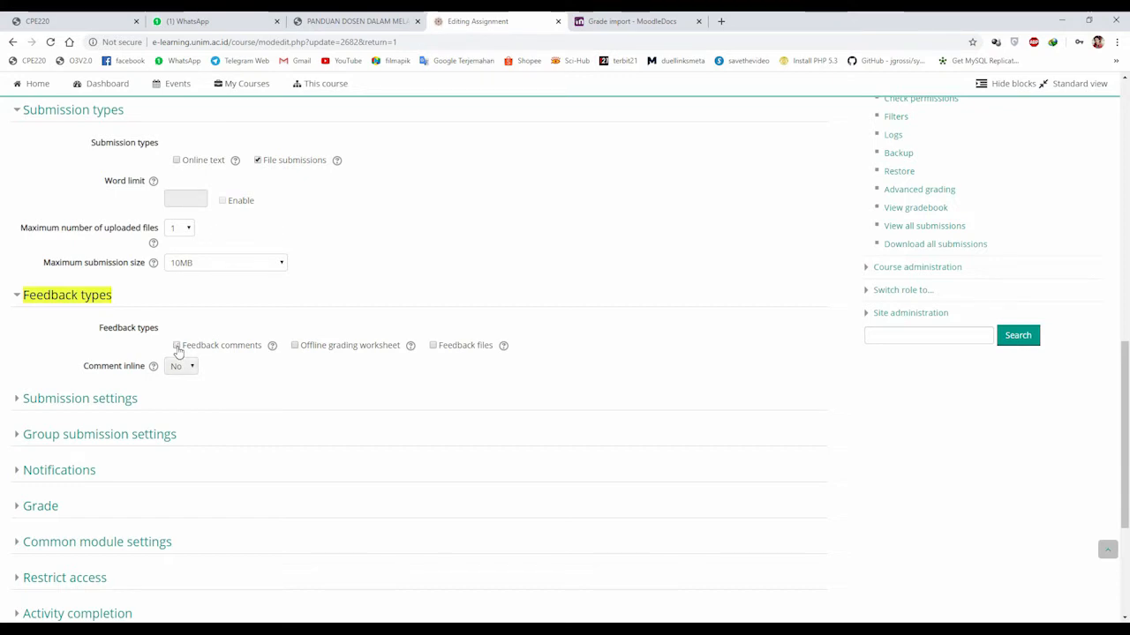
click(178, 350)
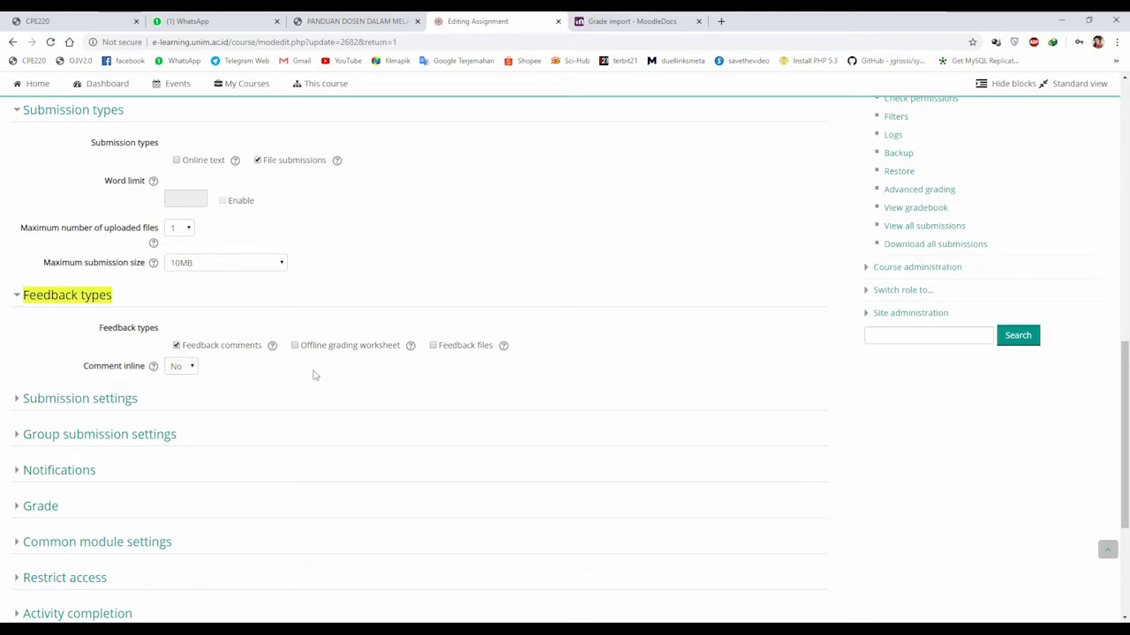
Check the choices for Comment inline, read its help text and close the help
scroll(359, 365, down, 1)
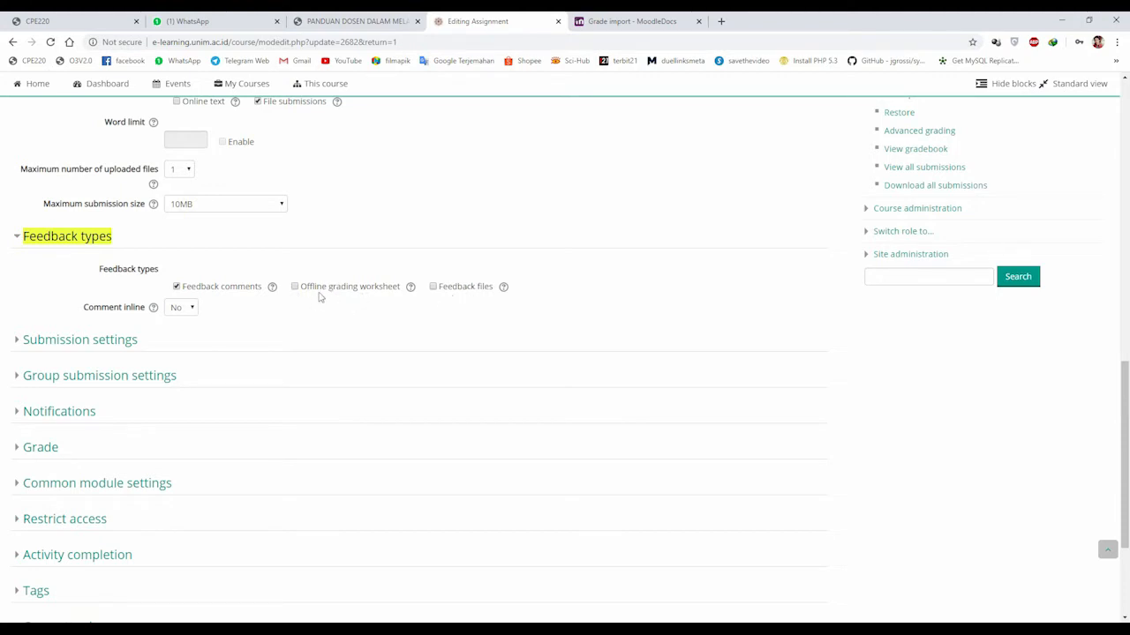
click(188, 311)
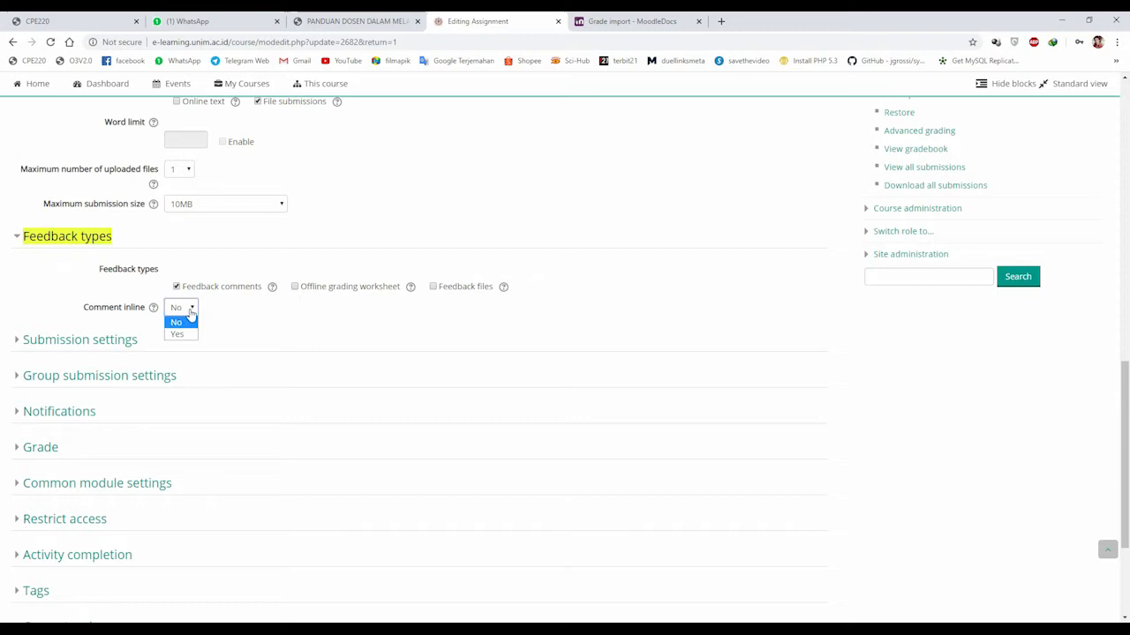
click(255, 316)
click(154, 308)
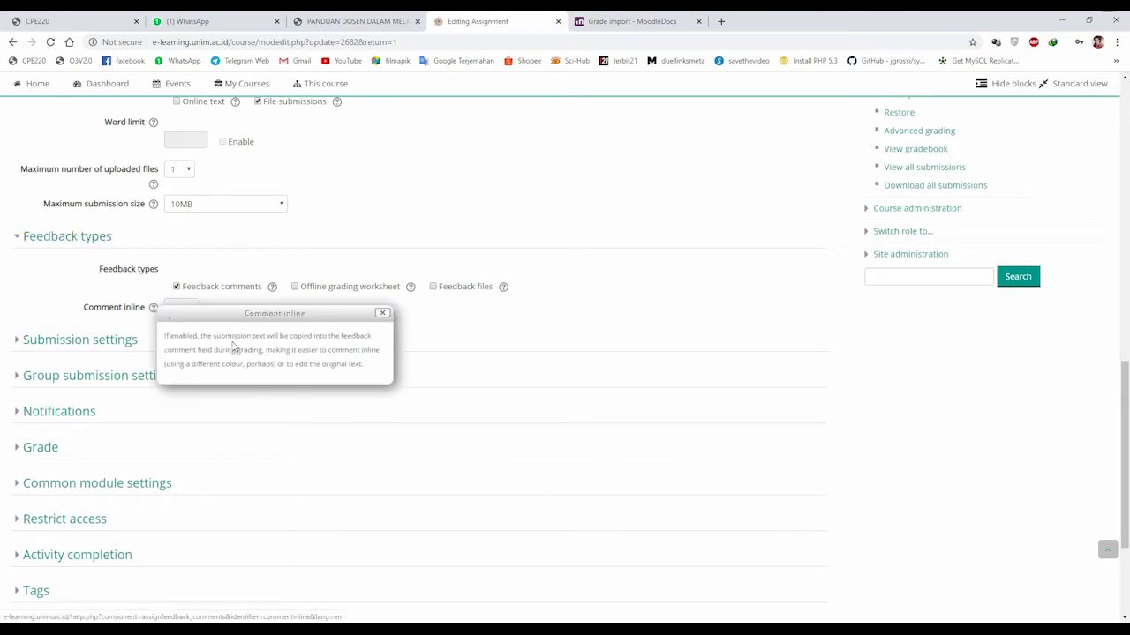
click(309, 346)
click(412, 333)
Try setting Comment inline to Yes and switch it back to No
click(181, 307)
click(188, 332)
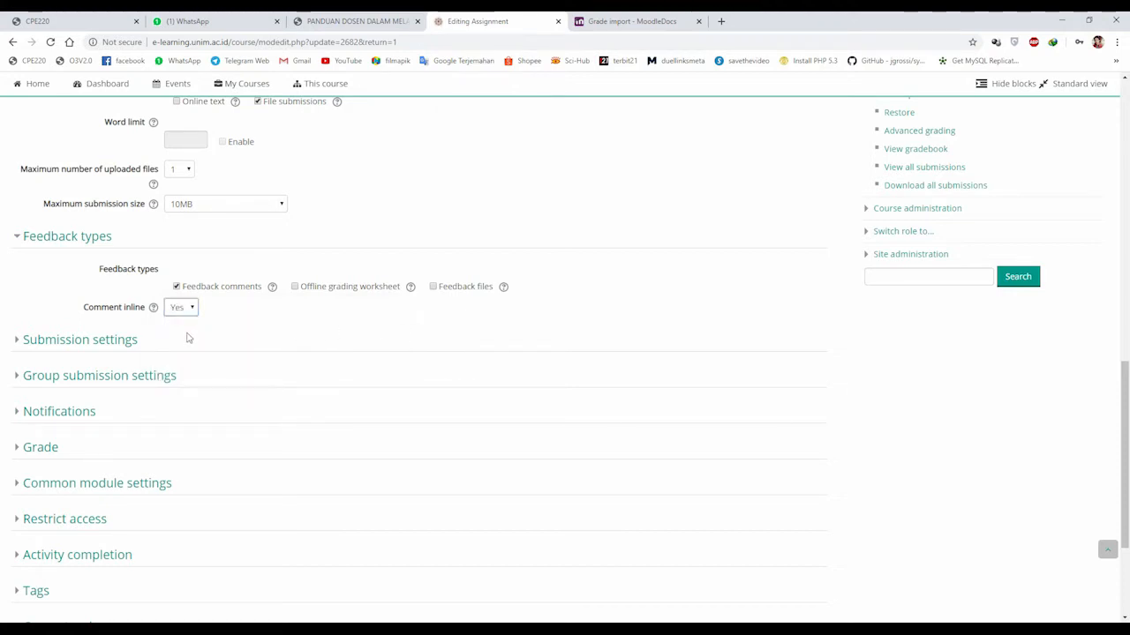
click(187, 307)
click(190, 327)
click(186, 308)
click(186, 321)
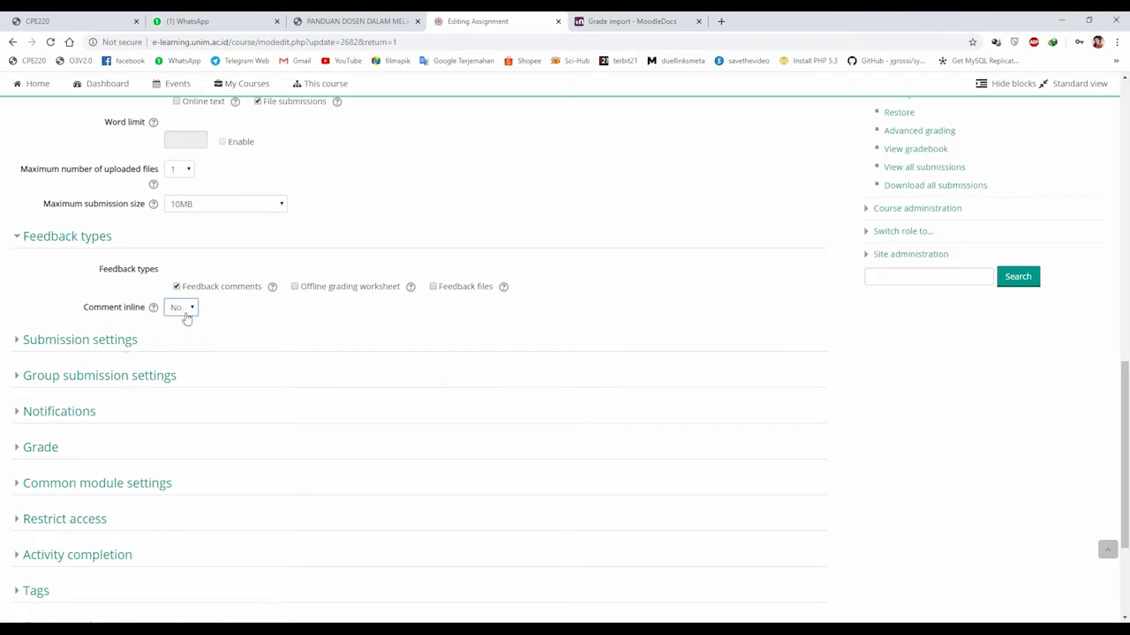
Expand the Submission settings section and view the choices for requiring students to click the submit button
click(132, 343)
scroll(148, 344, down, 1)
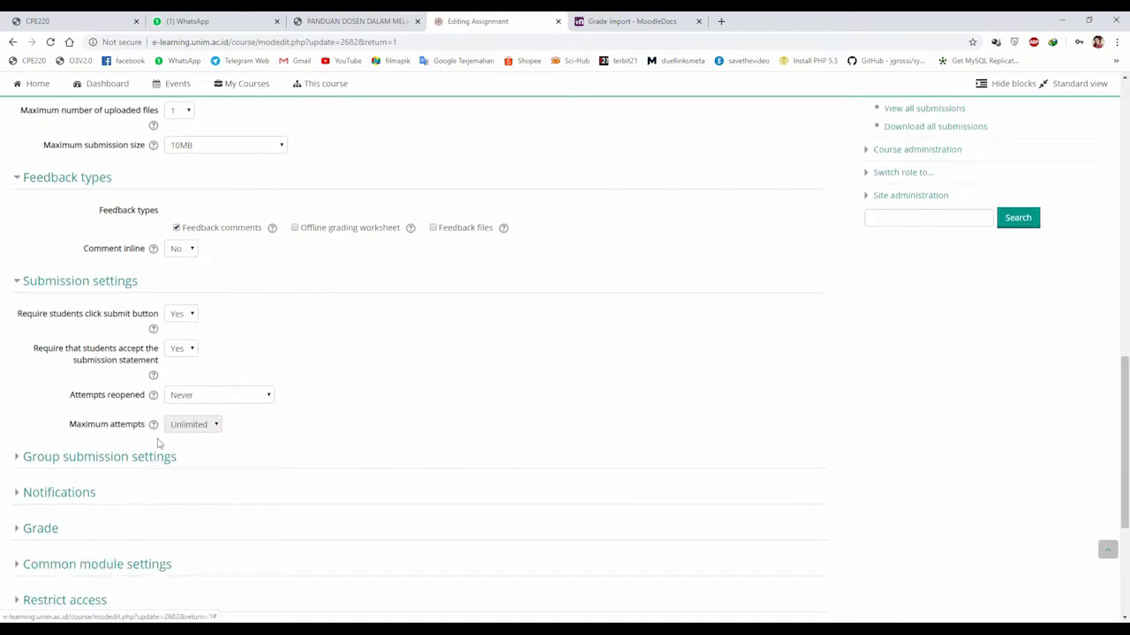
click(189, 315)
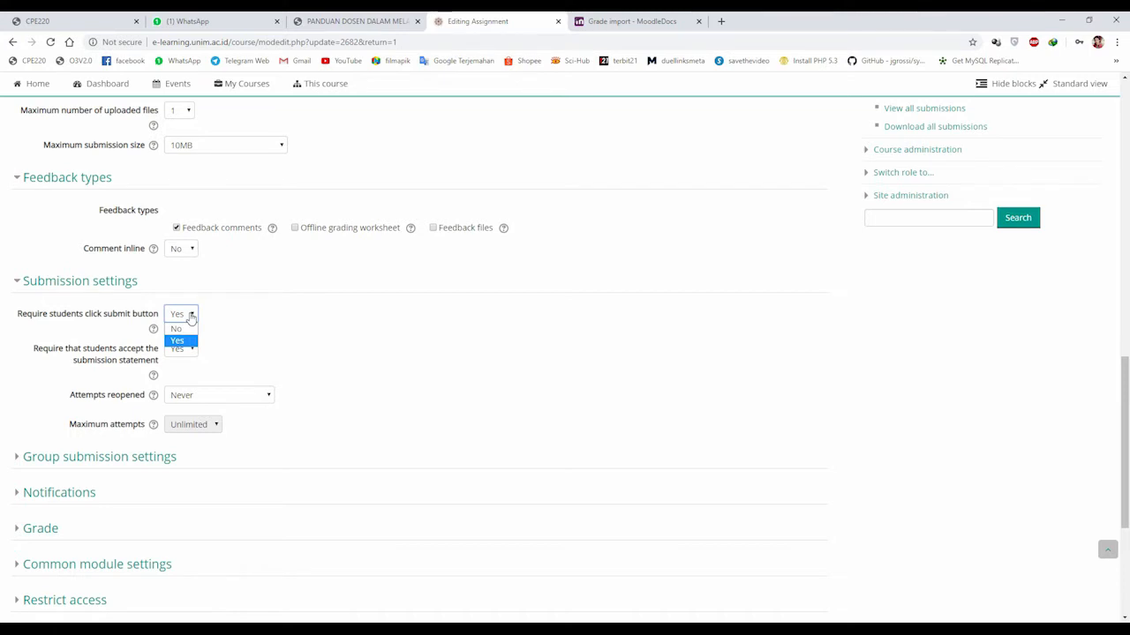
click(191, 316)
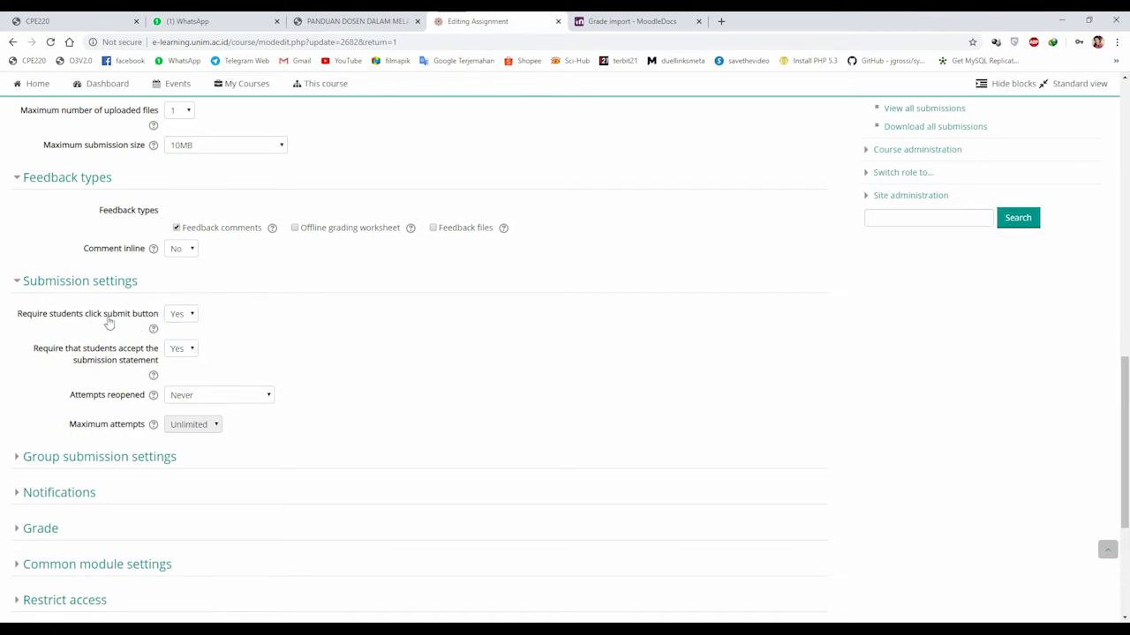
Try setting the submit button requirement for students to No and restore it to Yes
click(190, 316)
click(181, 329)
click(189, 320)
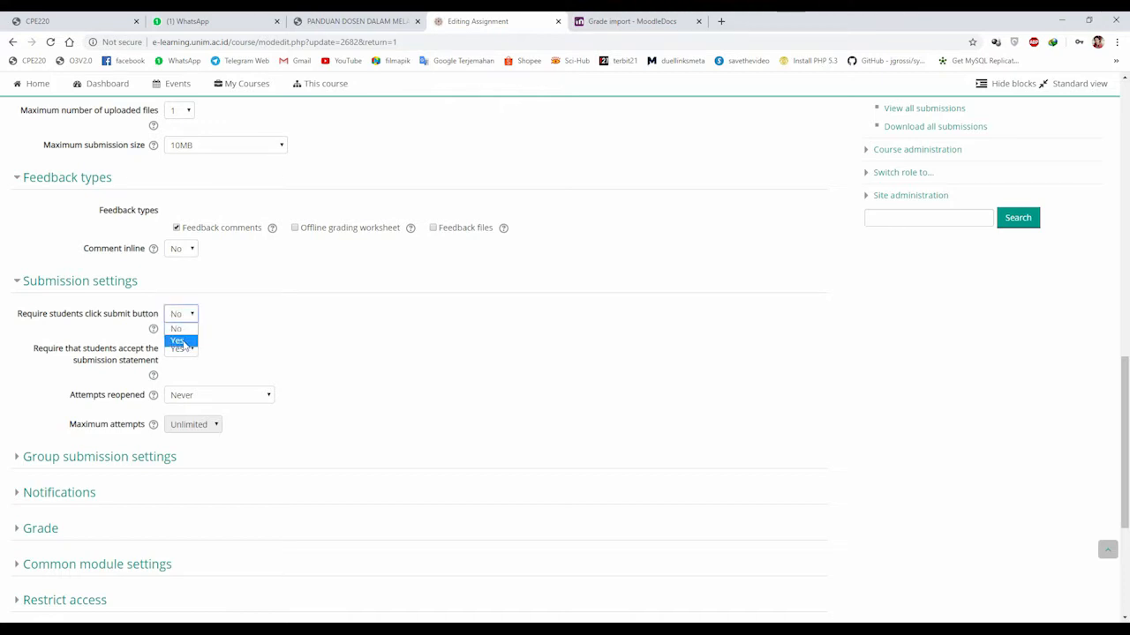
click(181, 342)
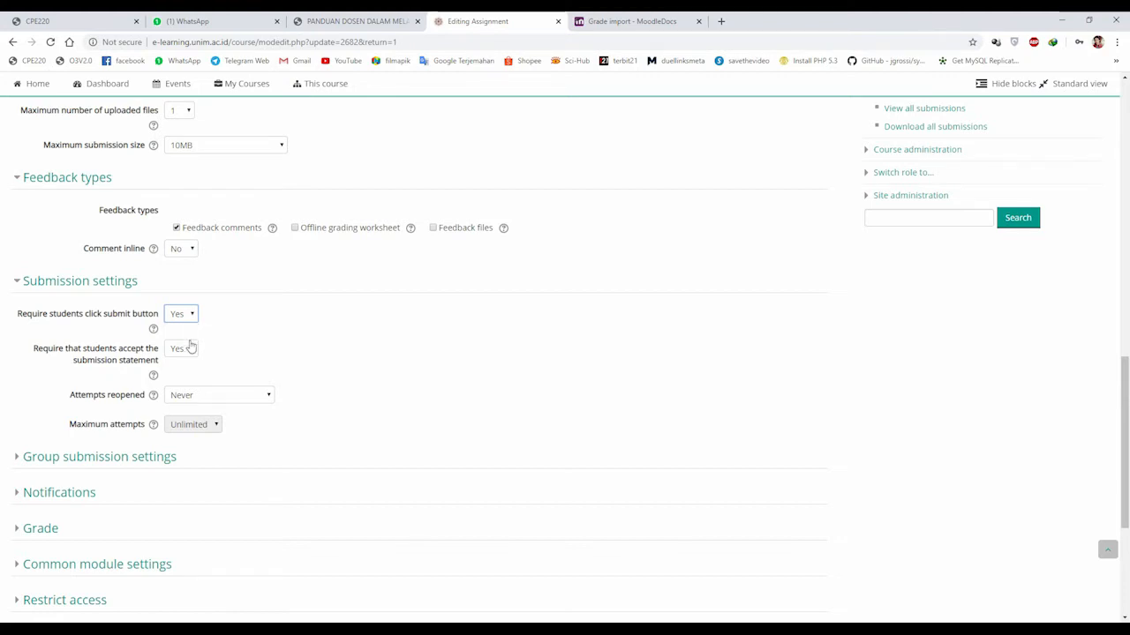
Examine the choices for accepting the submission statement and for reopening attempts
click(189, 350)
click(189, 350)
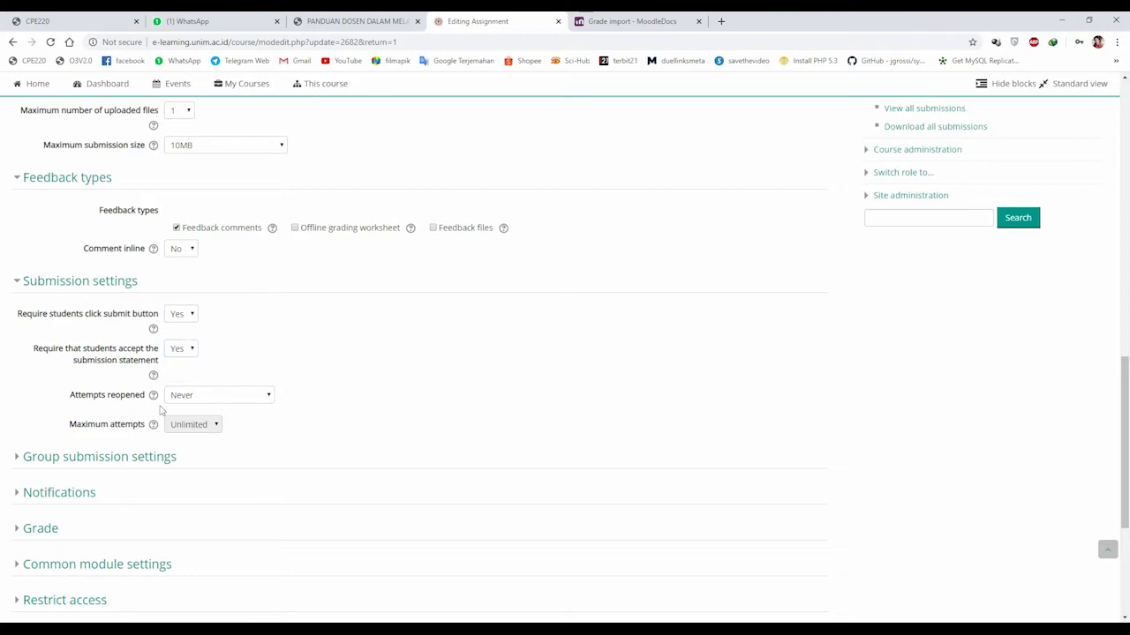
click(203, 399)
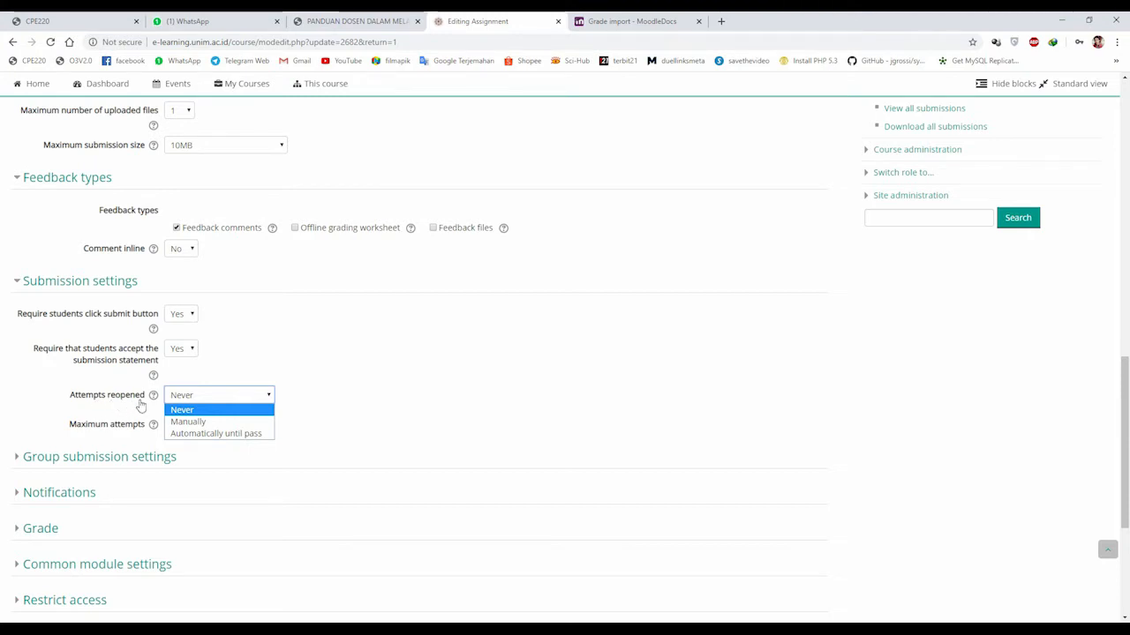
click(231, 374)
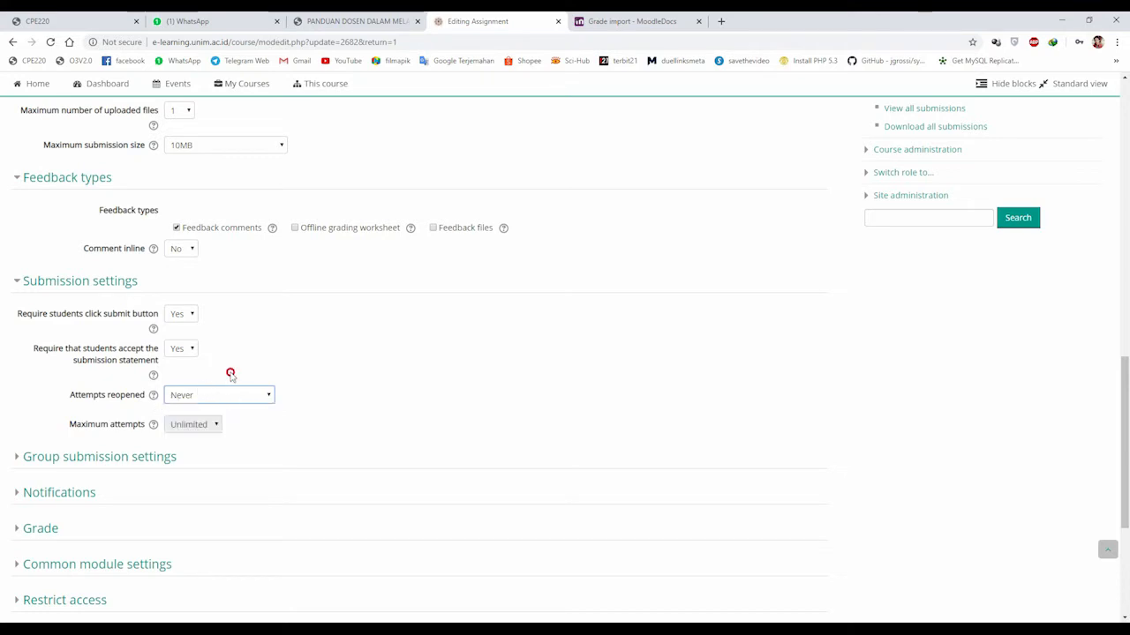
click(206, 398)
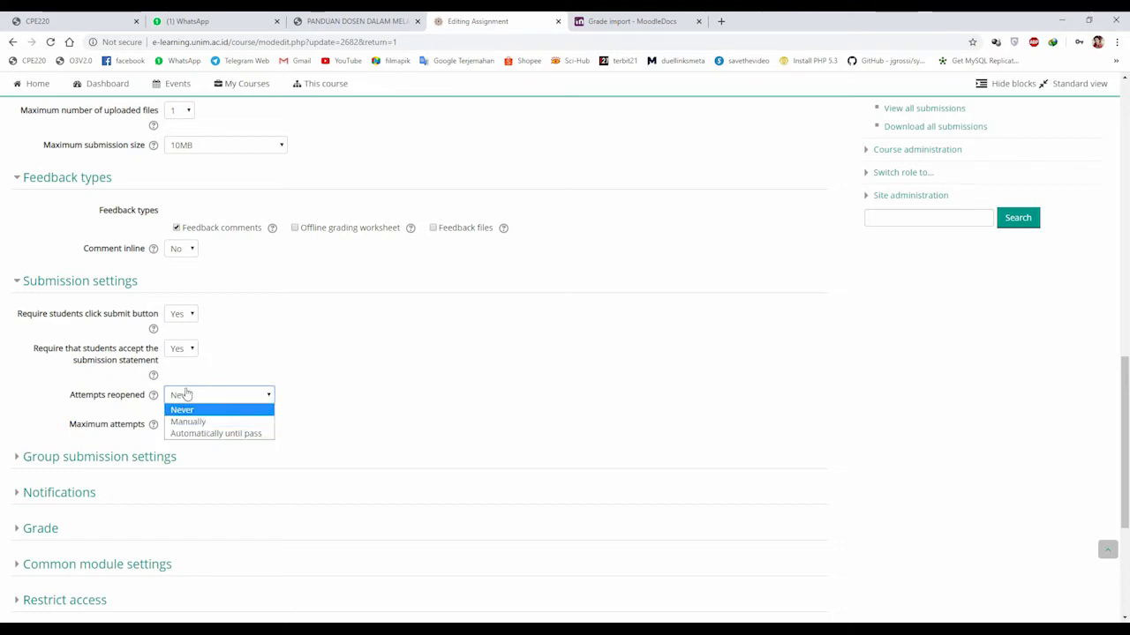
click(184, 394)
Expand the Group submission settings section of the assignment
scroll(177, 425, down, 1)
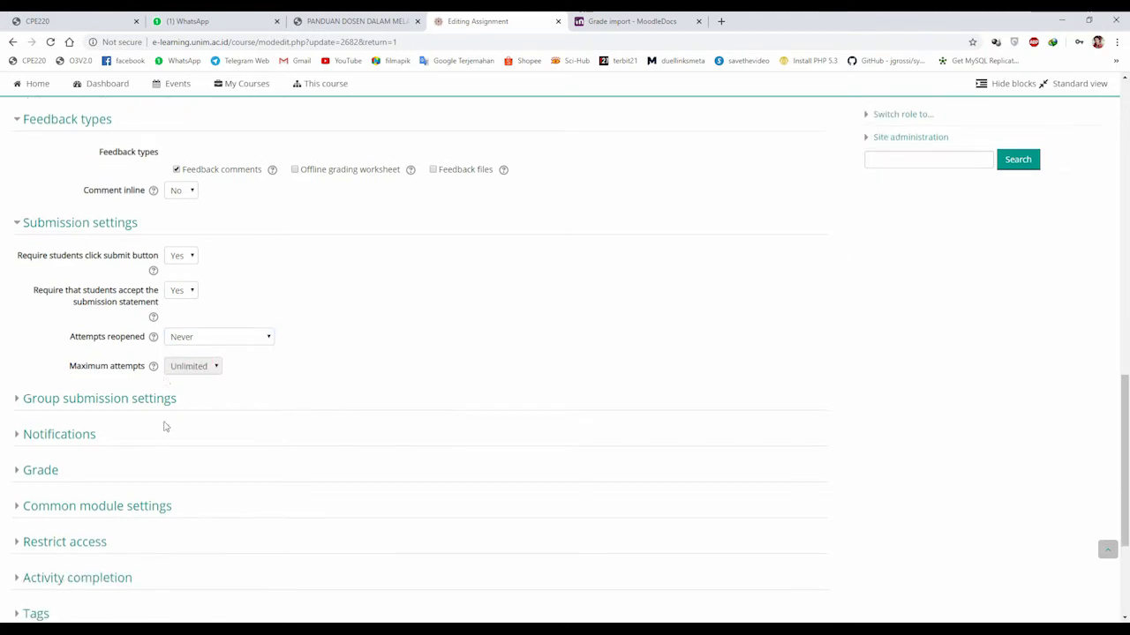
click(138, 400)
scroll(141, 388, down, 1)
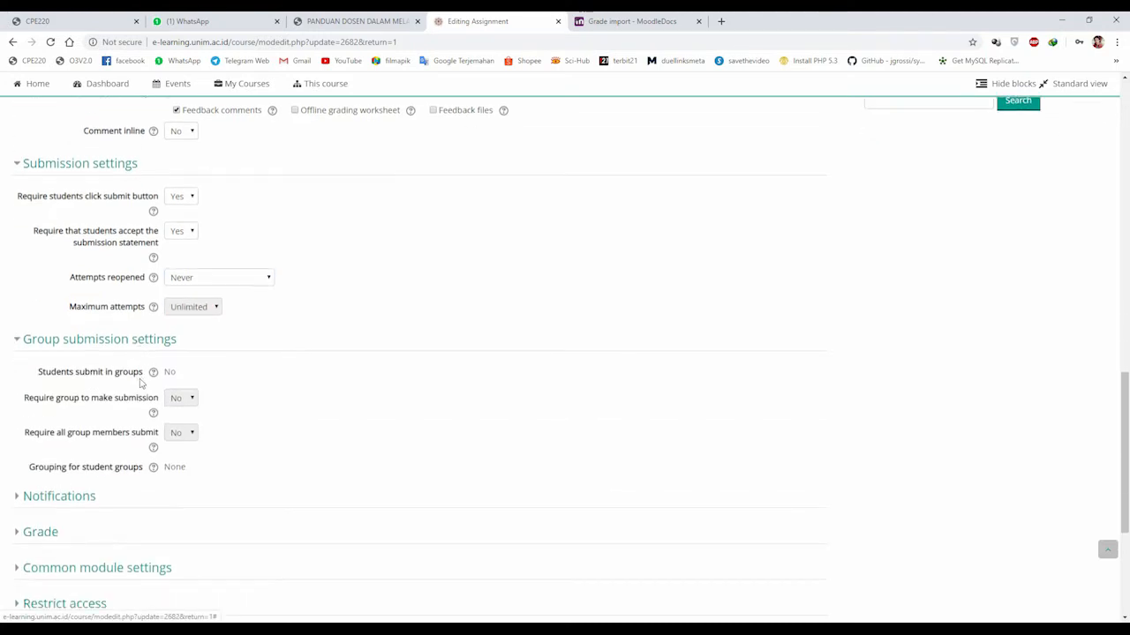
Try setting attempts reopened to Manually to view the maximum attempts choices, and restore it to Never
click(213, 279)
click(211, 305)
click(202, 311)
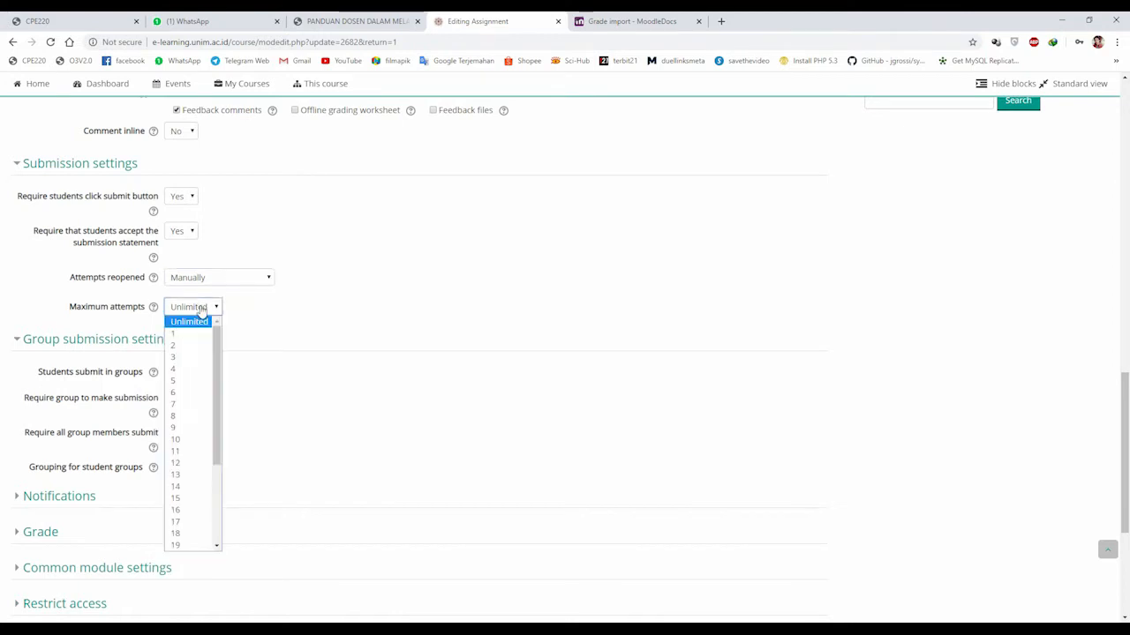
click(216, 287)
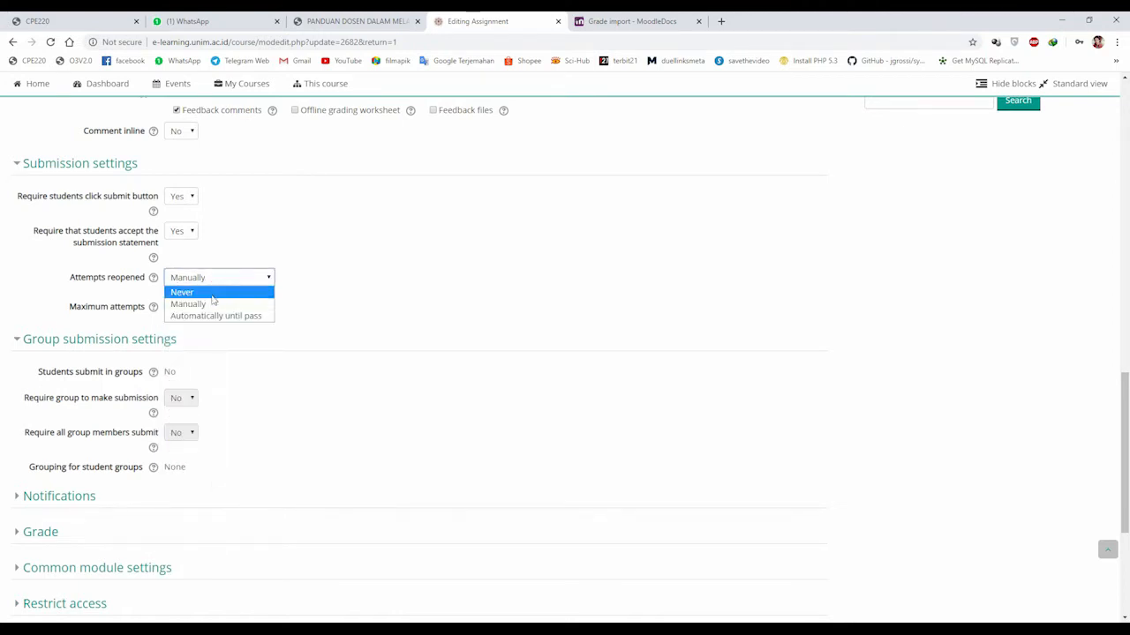
click(210, 304)
click(202, 311)
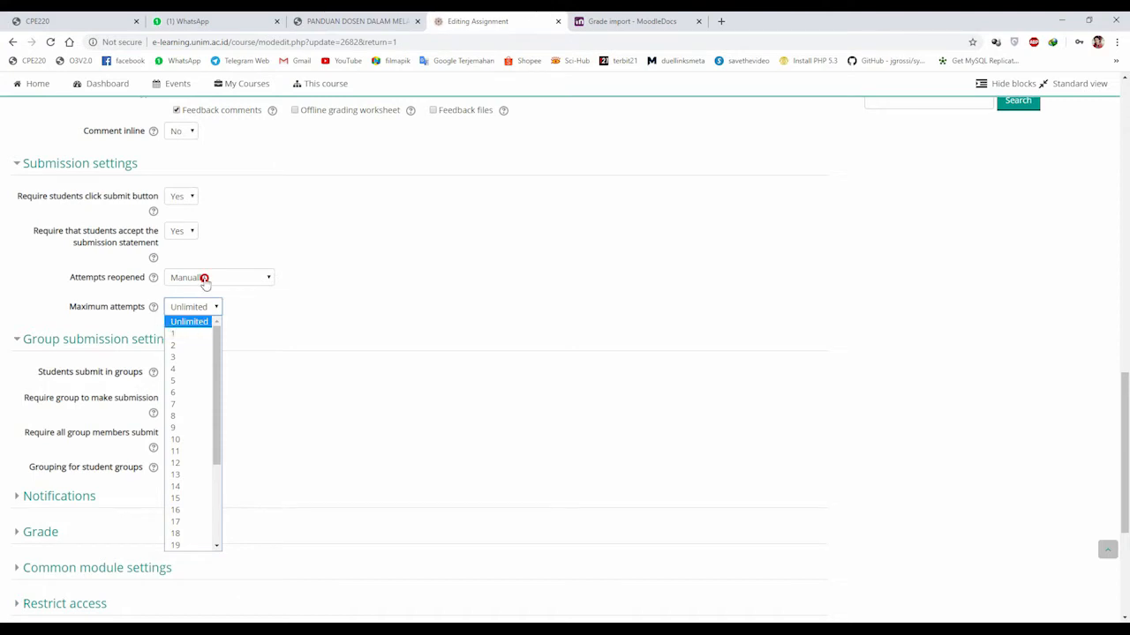
click(203, 277)
click(202, 294)
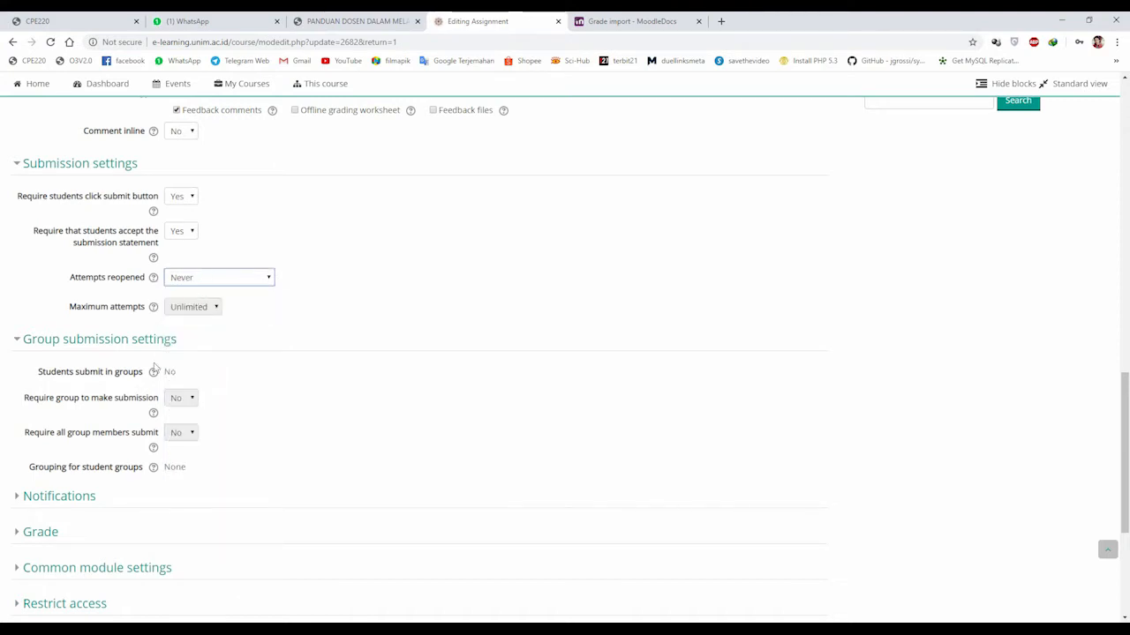
Expand the Notifications and Grade sections of the assignment and review their settings
scroll(123, 401, down, 2)
click(70, 389)
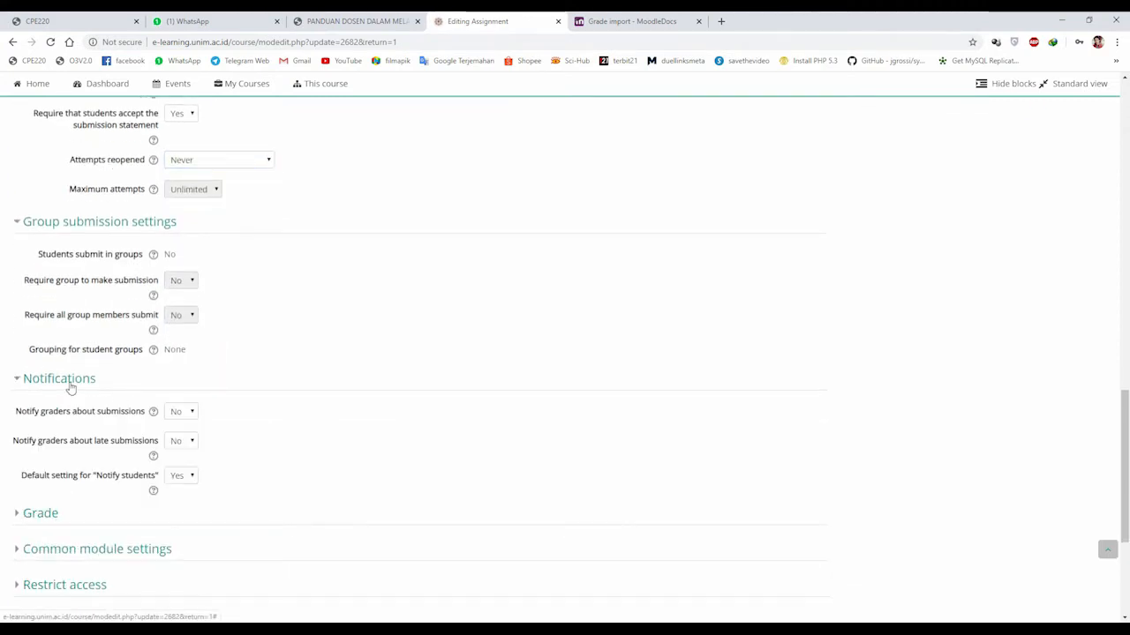
scroll(62, 424, down, 1)
click(50, 450)
scroll(144, 438, down, 3)
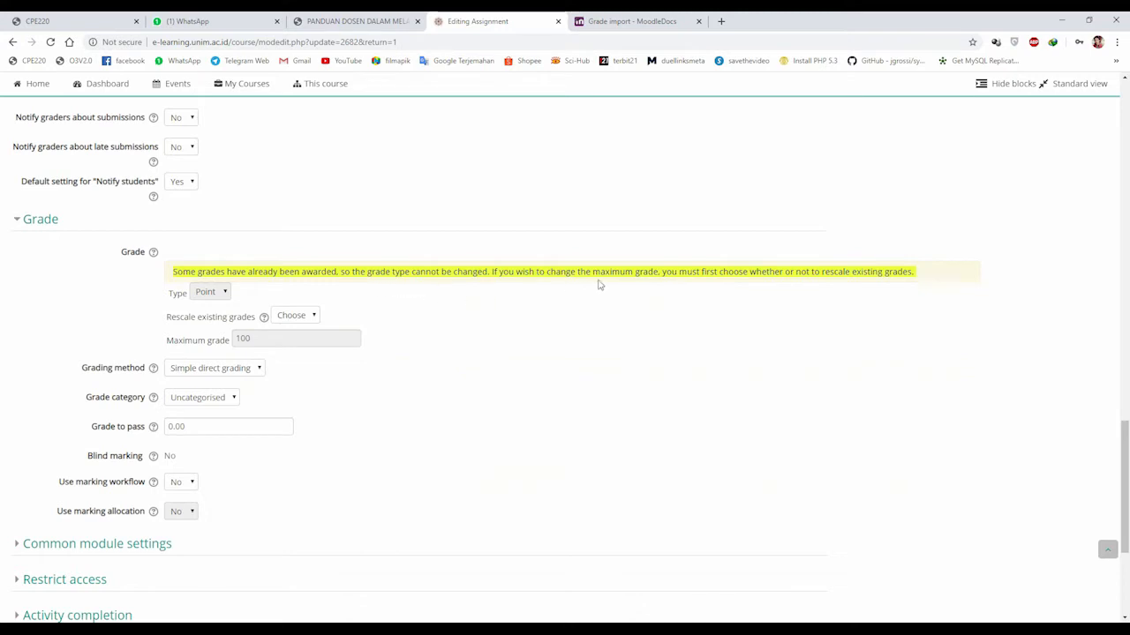
scroll(243, 328, down, 1)
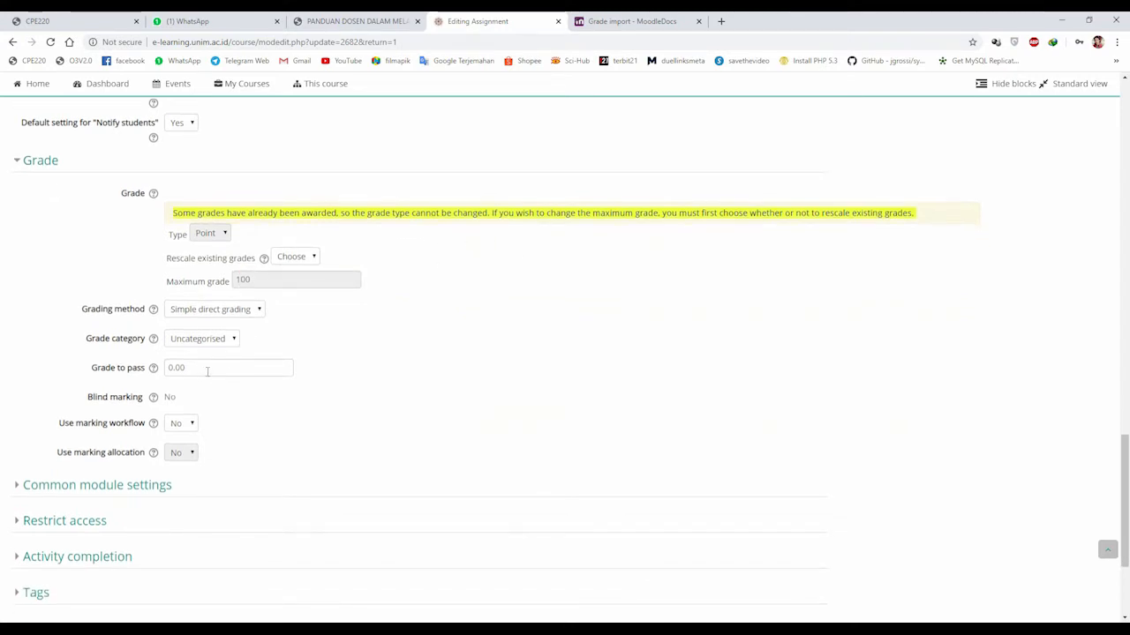
Examine the grade to pass field together with the Automatically until pass choice for reopening attempts
click(205, 371)
double_click(202, 371)
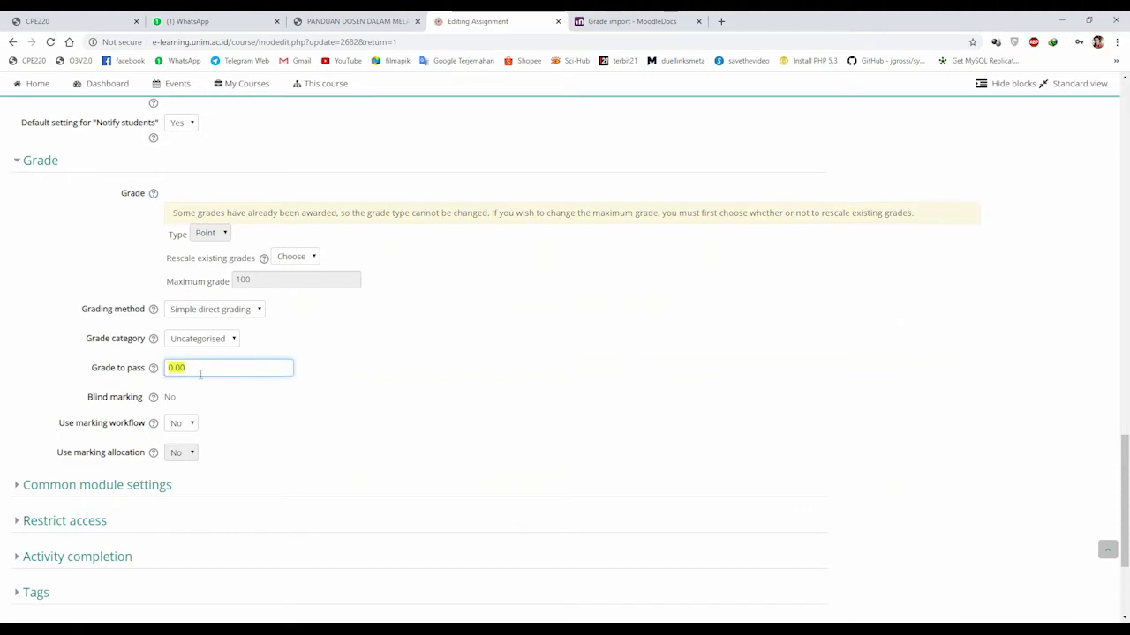
click(239, 403)
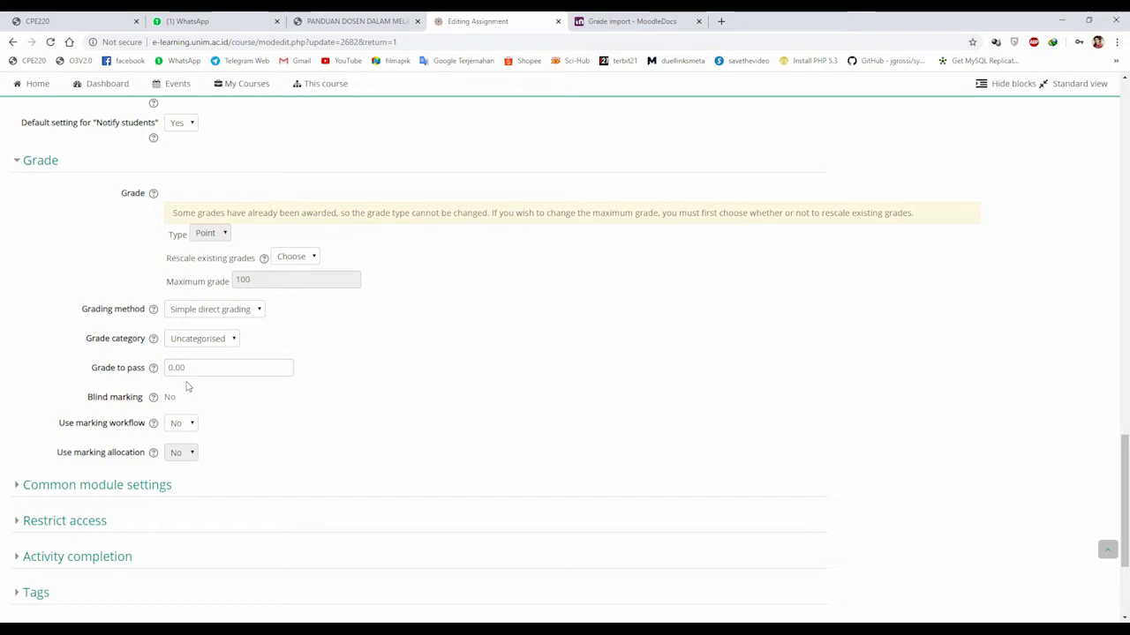
click(115, 371)
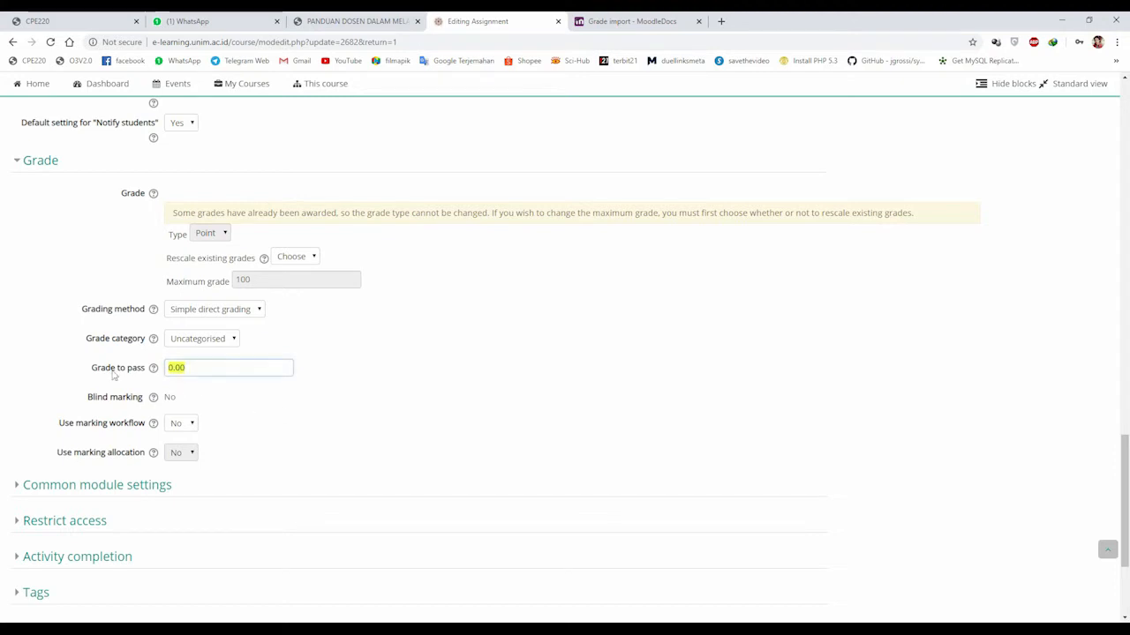
click(230, 420)
scroll(202, 291, up, 5)
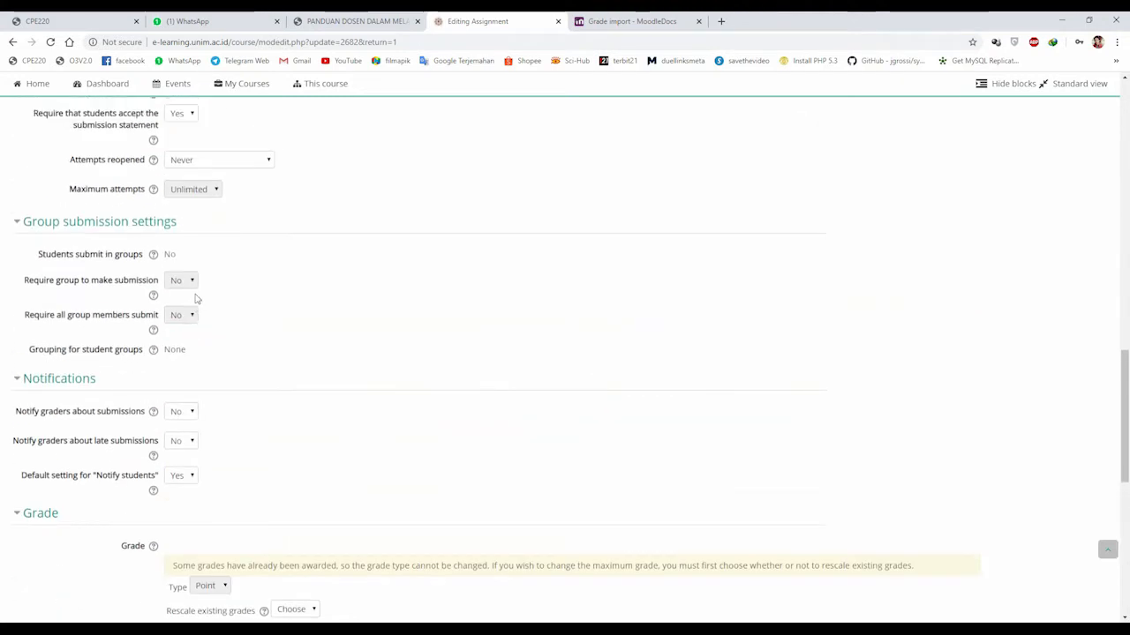
click(202, 281)
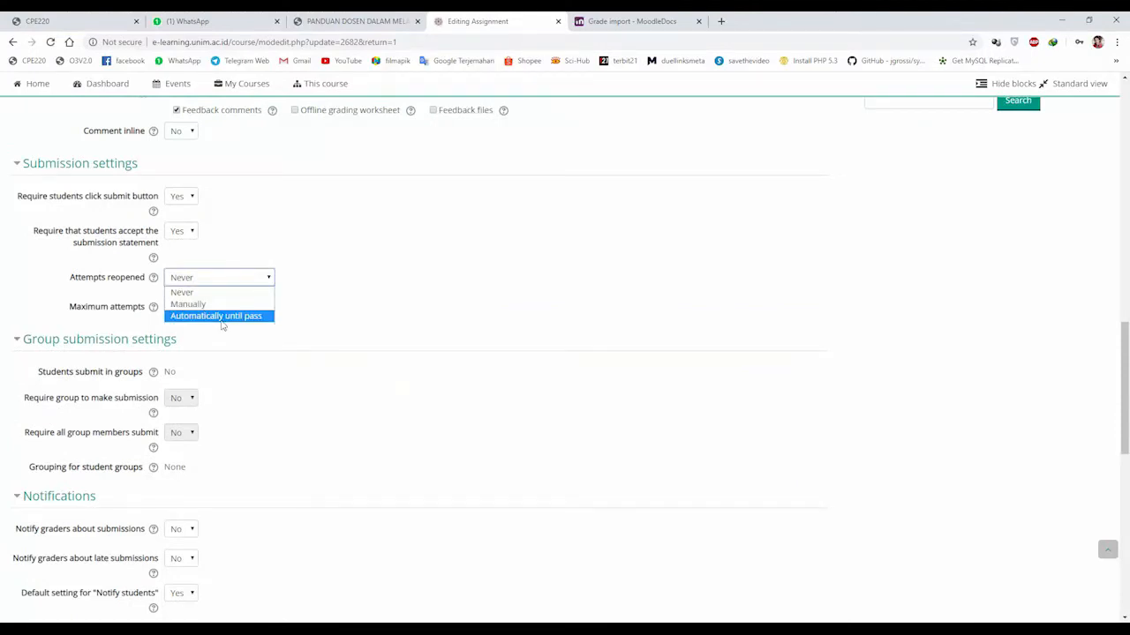
click(251, 353)
scroll(203, 393, down, 5)
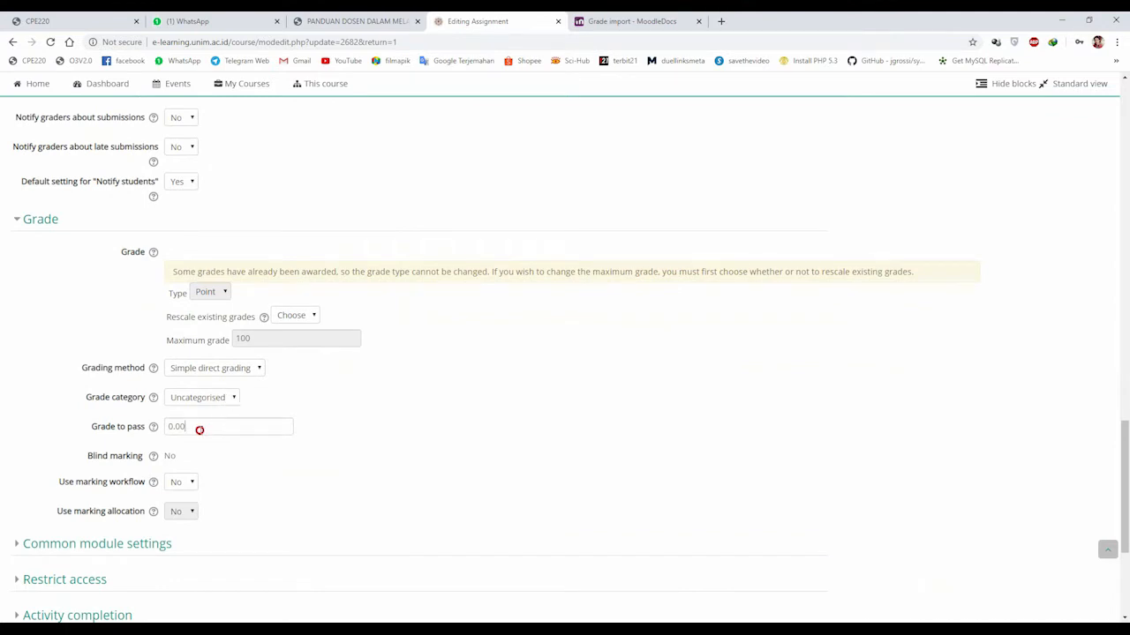
double_click(199, 430)
click(197, 454)
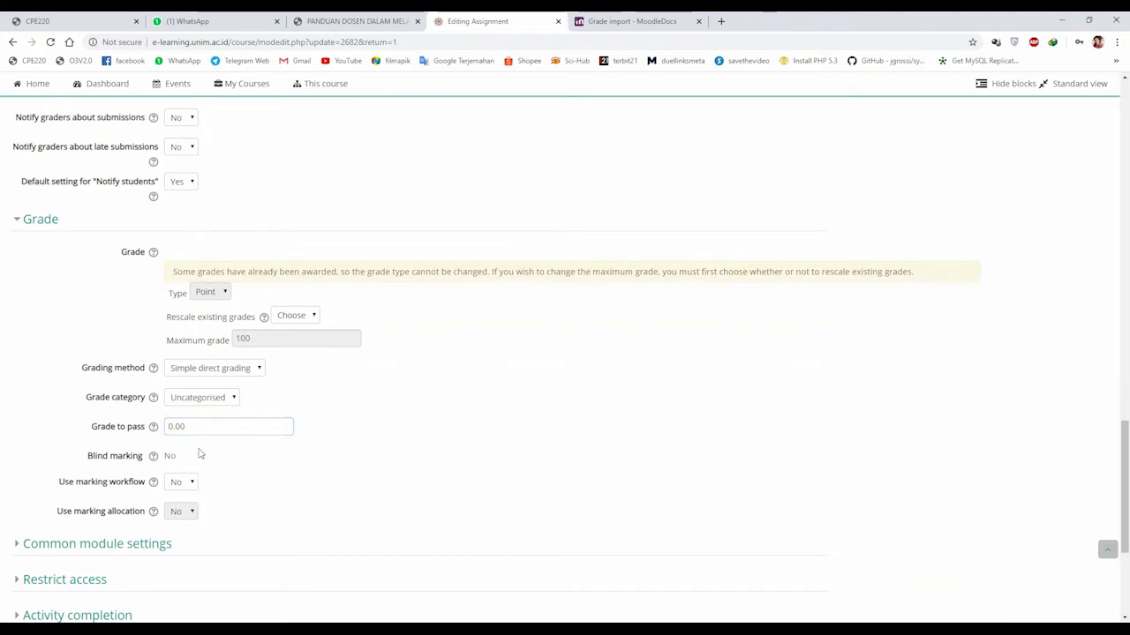
Expand the Common module settings, Restrict access and Activity completion sections of the assignment
scroll(202, 391, down, 3)
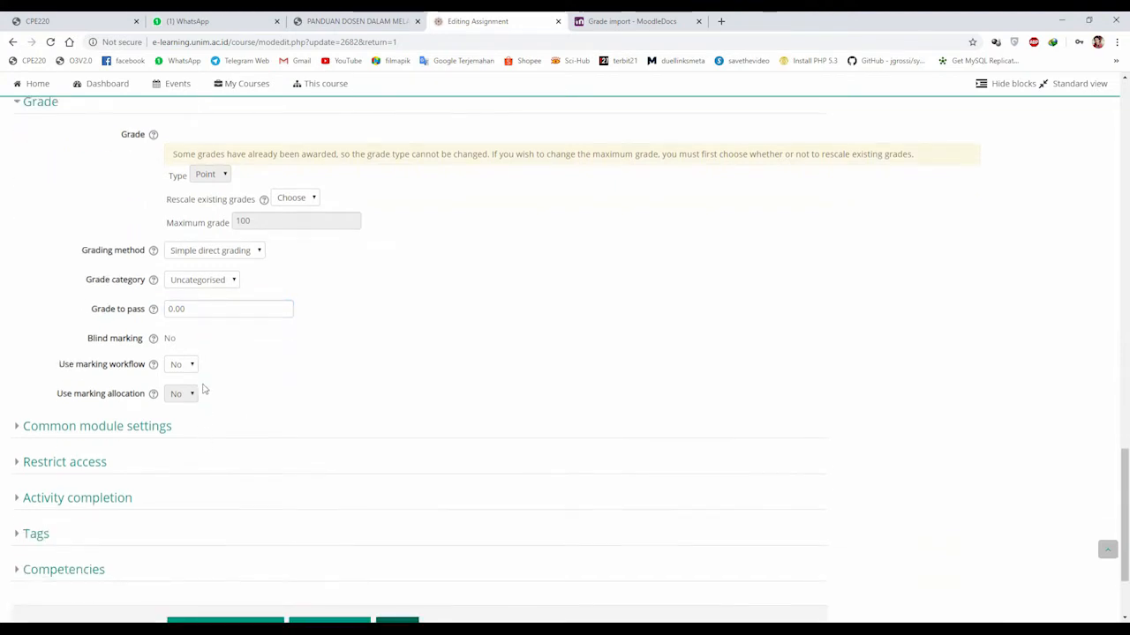
click(157, 429)
scroll(106, 403, down, 6)
click(100, 384)
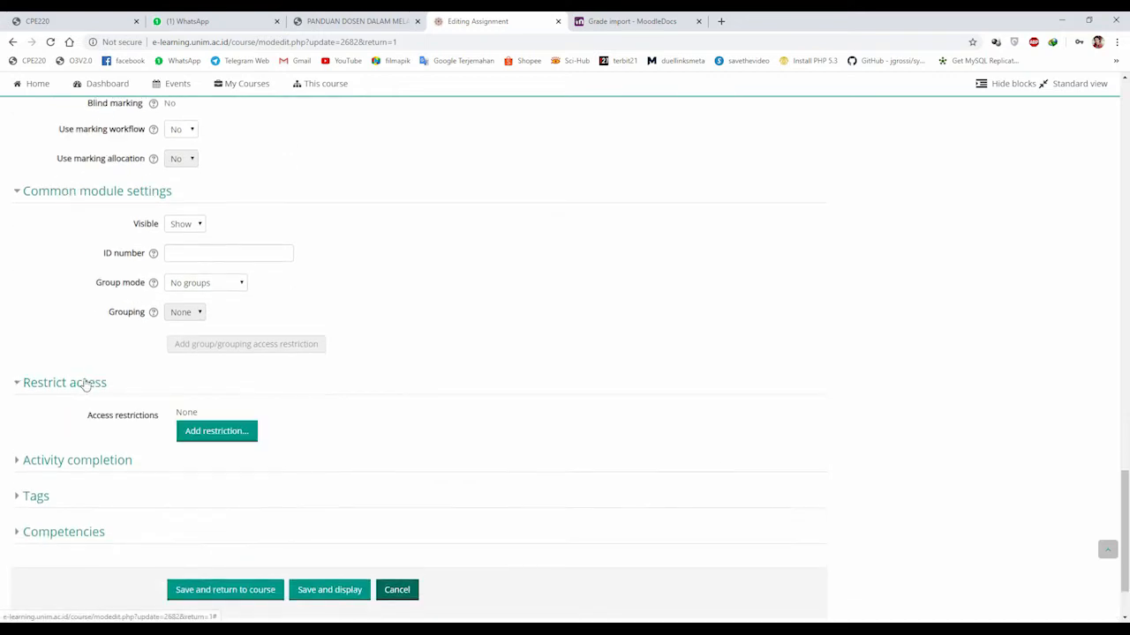
scroll(83, 386, down, 1)
click(84, 399)
scroll(106, 397, down, 3)
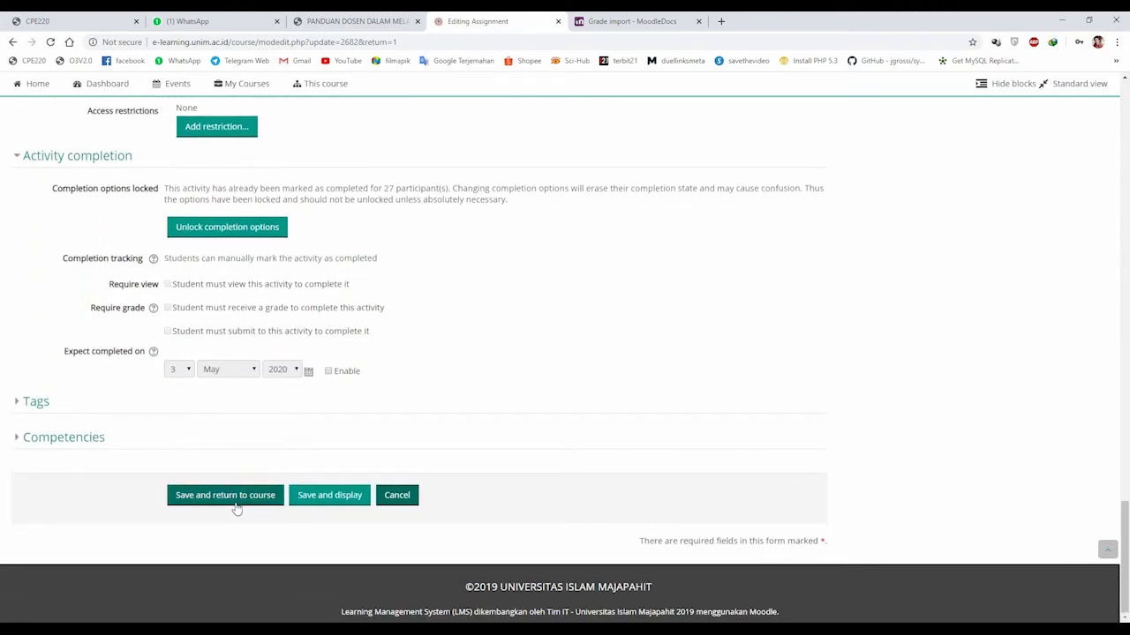
Look over the assignment settings once more, and save them and return to the course
scroll(236, 508, up, 10)
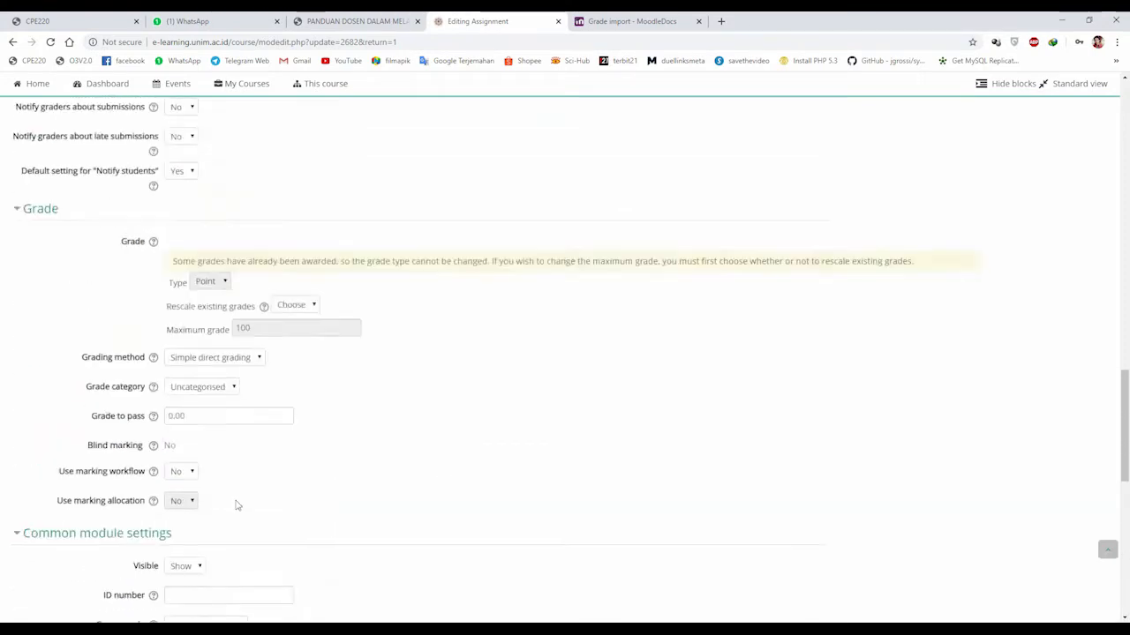
scroll(235, 504, up, 3)
scroll(235, 504, down, 10)
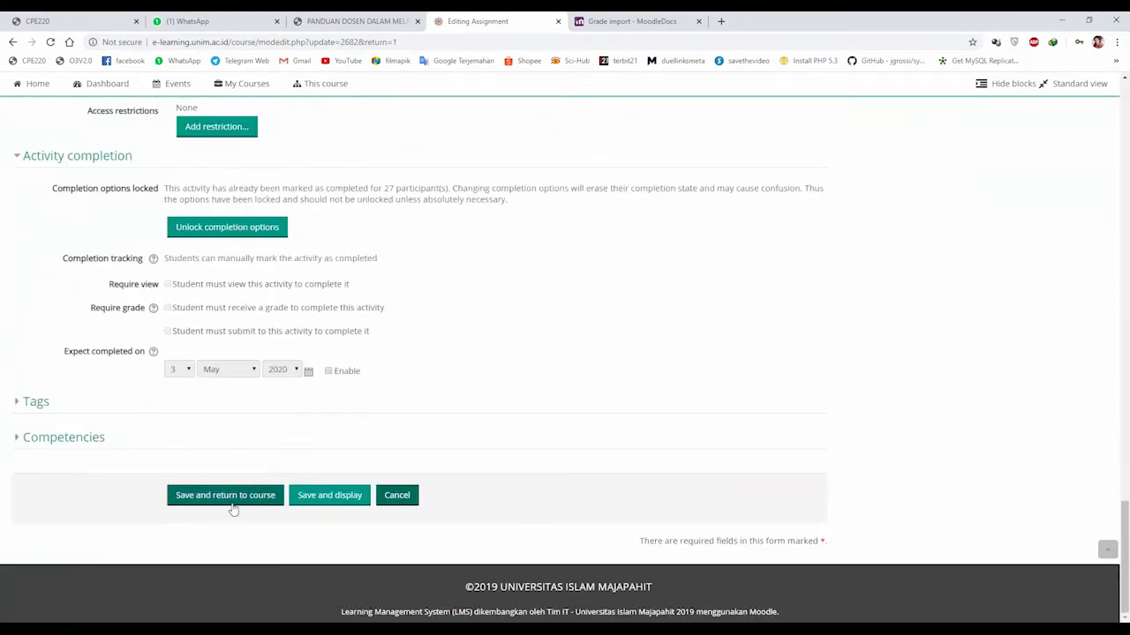
click(232, 495)
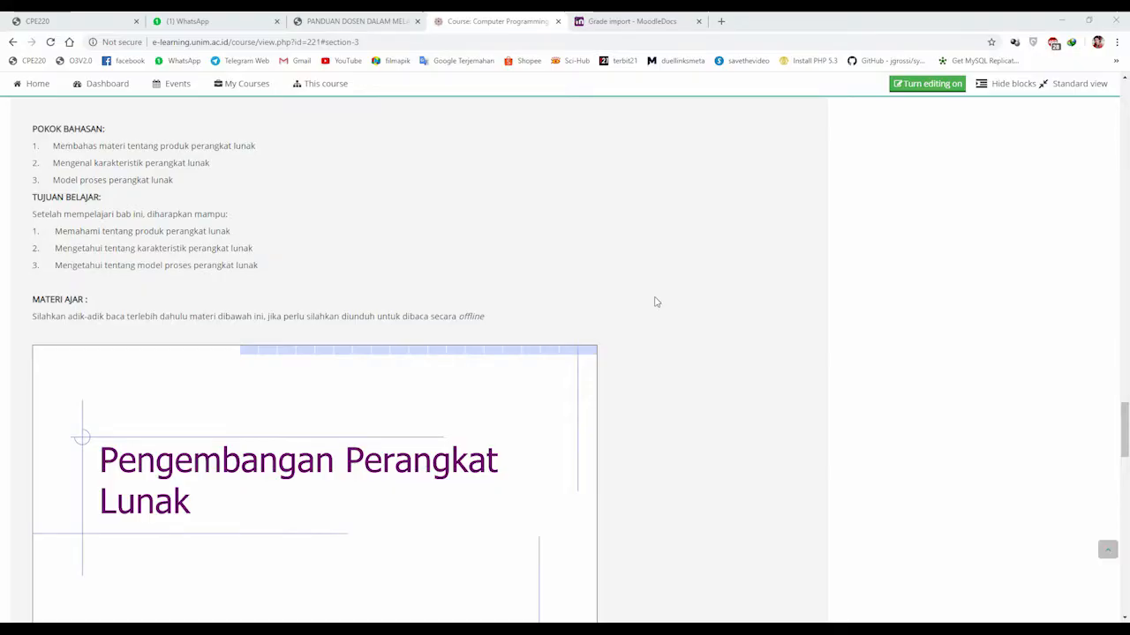
Examine the course page from the Tugas Pengembangan Perangkat Lunak instructions back up to the course description
scroll(655, 302, down, 1)
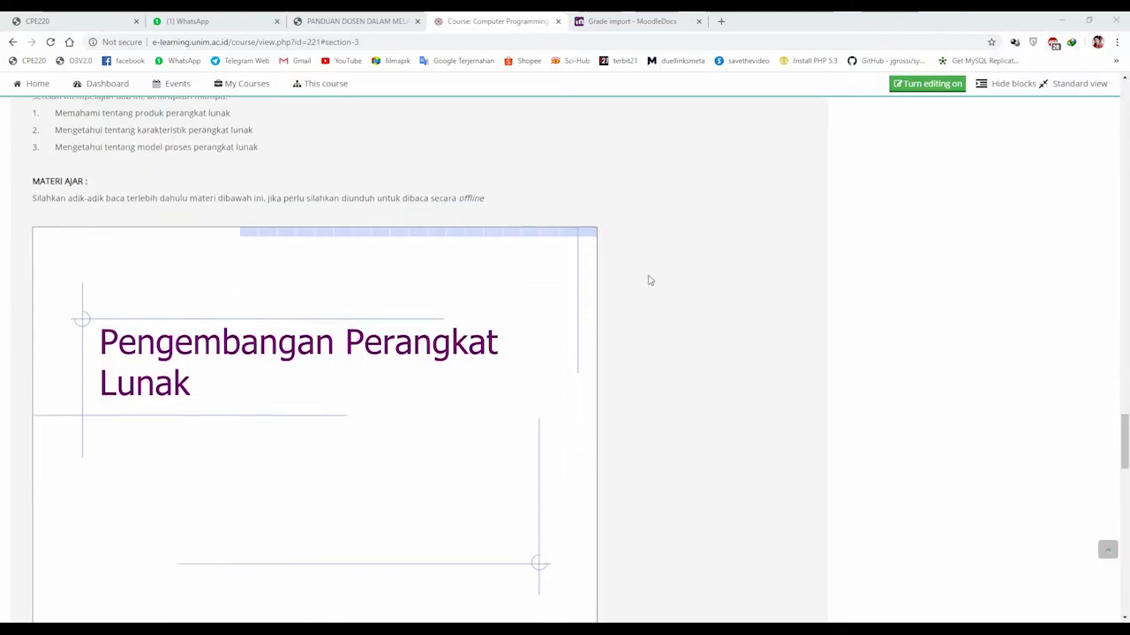
scroll(648, 295, down, 3)
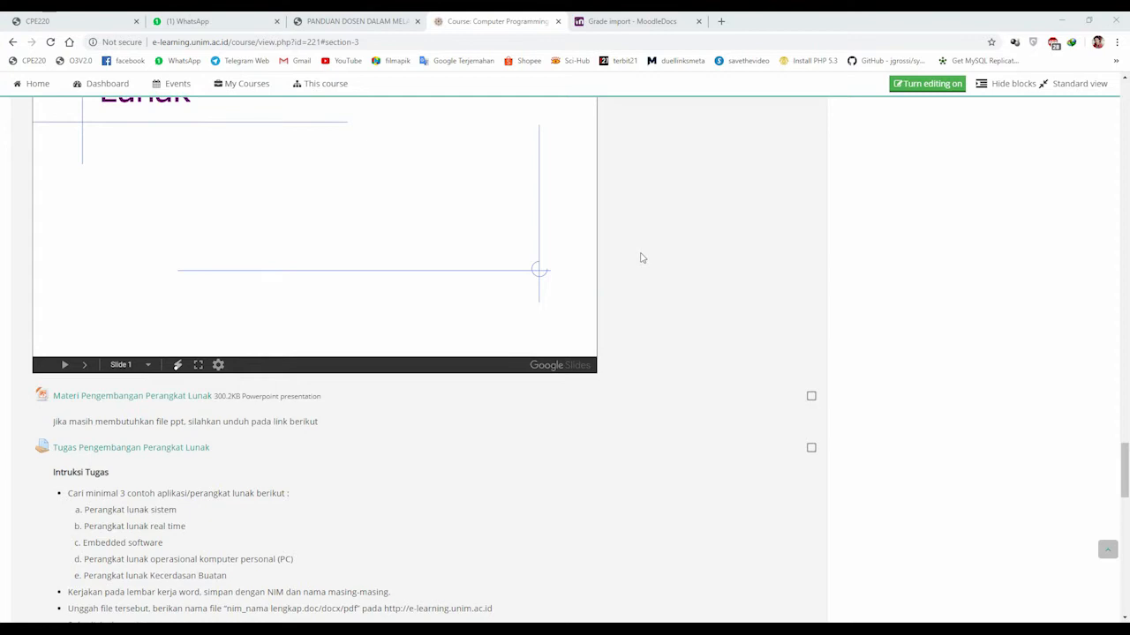
scroll(635, 295, down, 3)
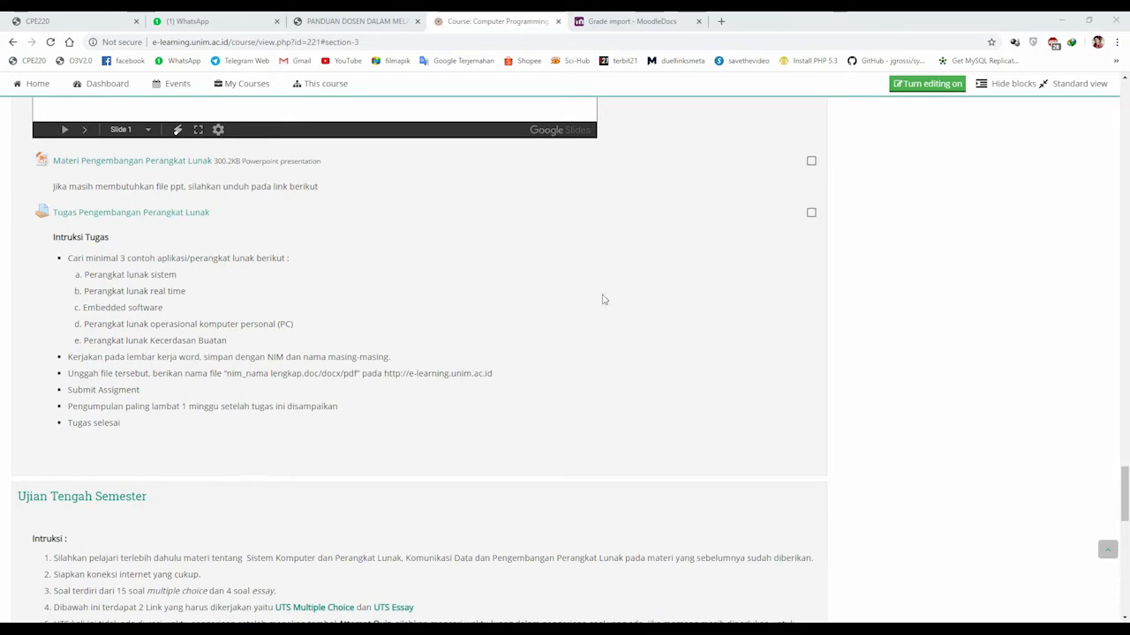
scroll(425, 346, up, 2)
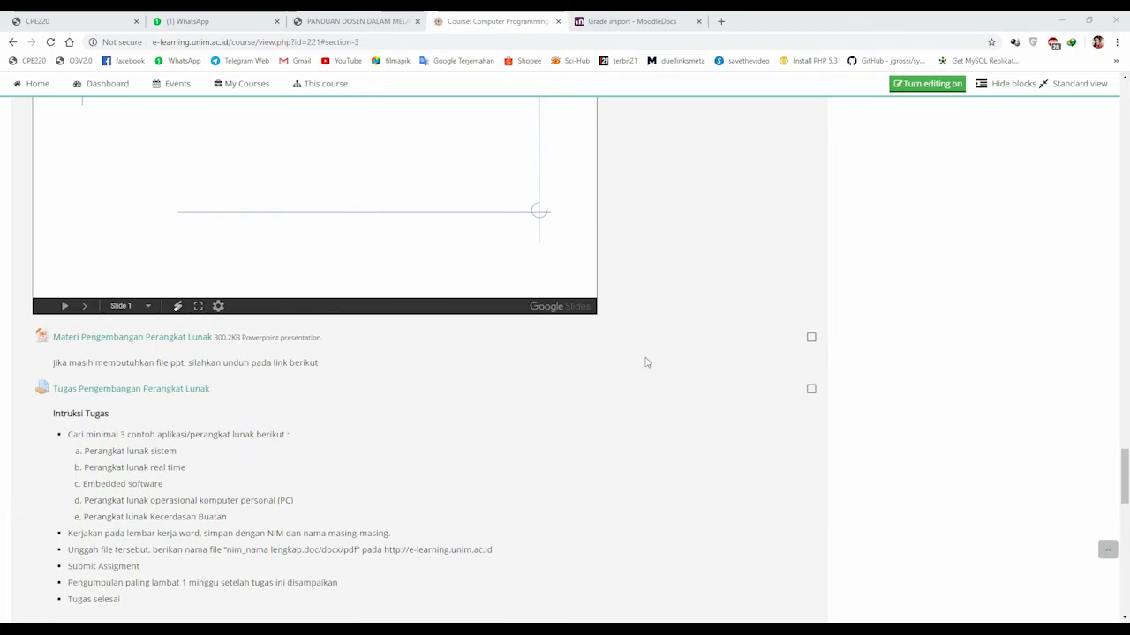
scroll(646, 362, up, 10)
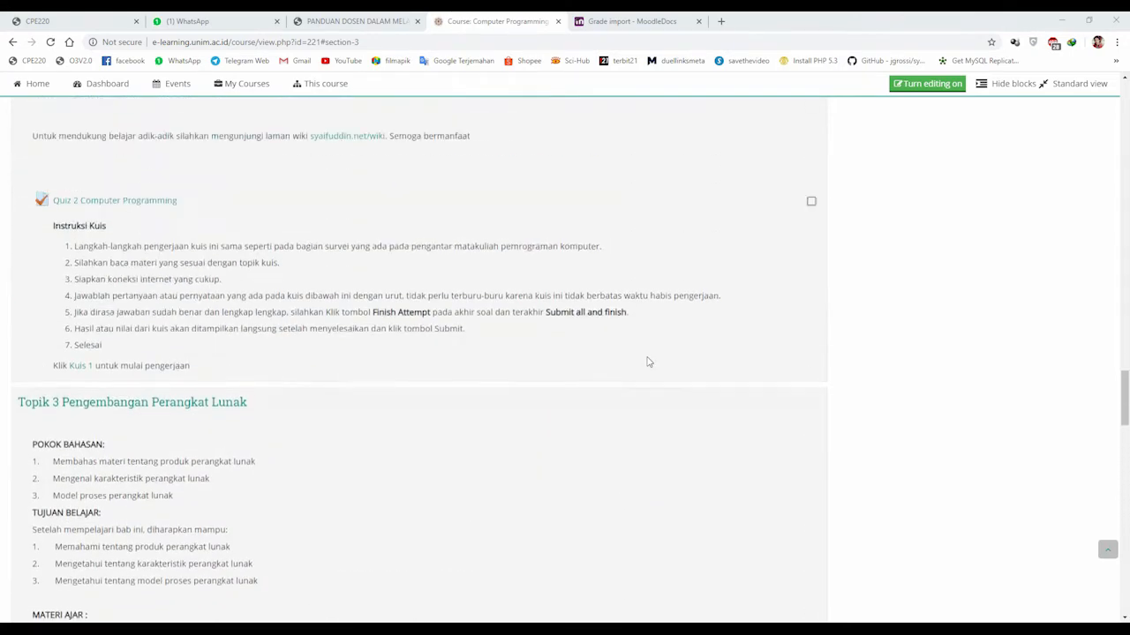
scroll(649, 364, up, 10)
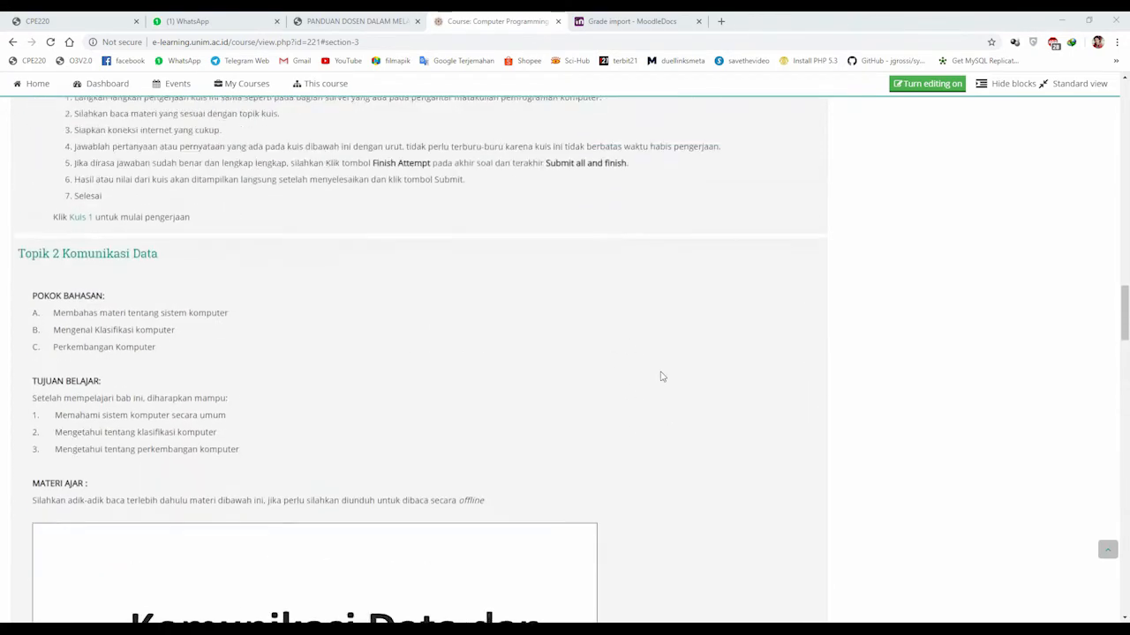
scroll(655, 371, up, 2)
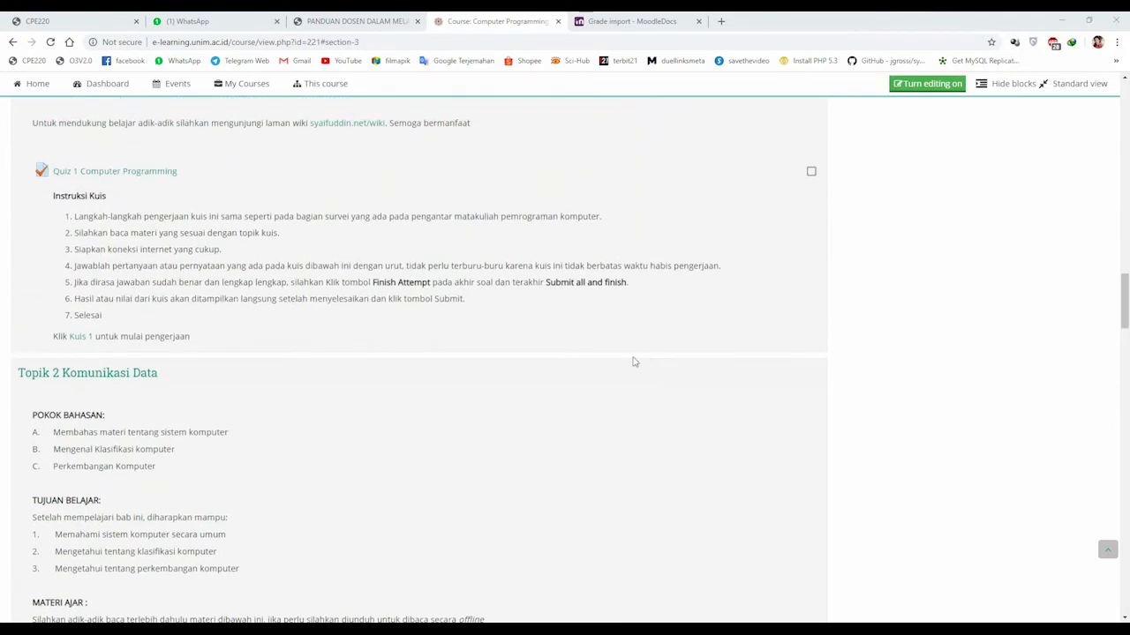
scroll(632, 361, up, 4)
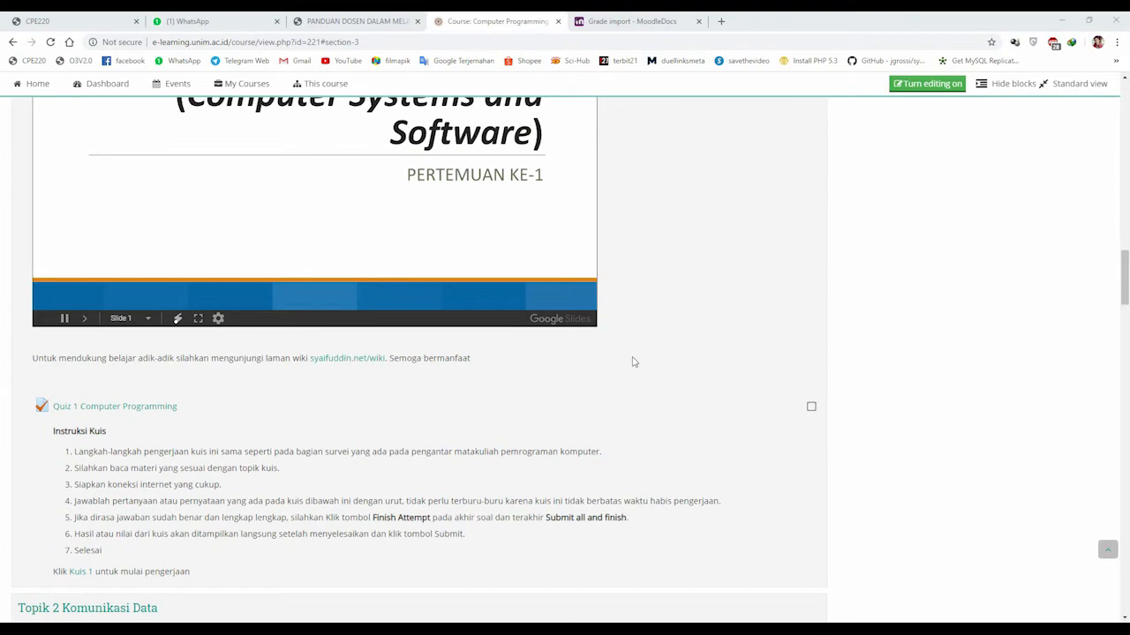
scroll(633, 362, up, 15)
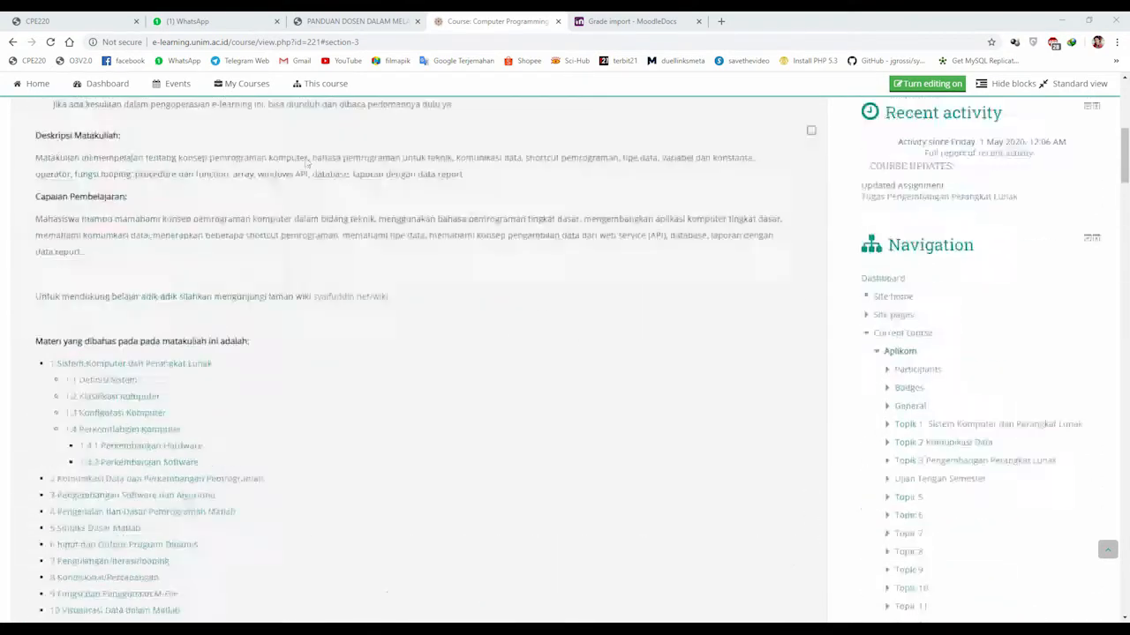
Open the course's quiz list and check the closing dates of UTS Multiple Choice and UTS Essay
mouse_move(324, 95)
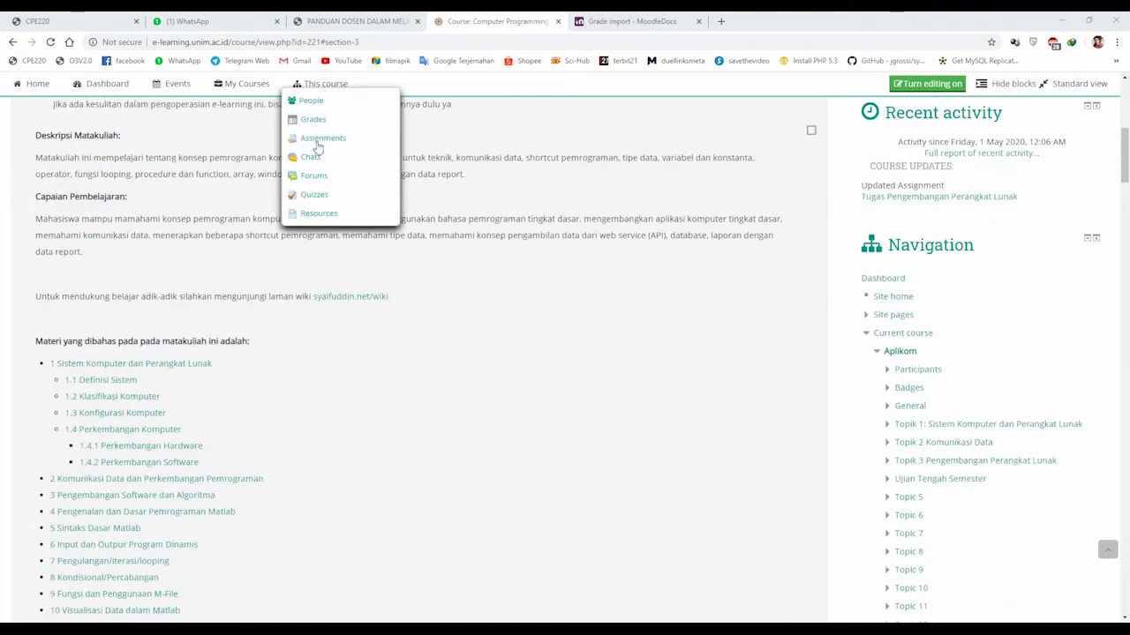
click(315, 197)
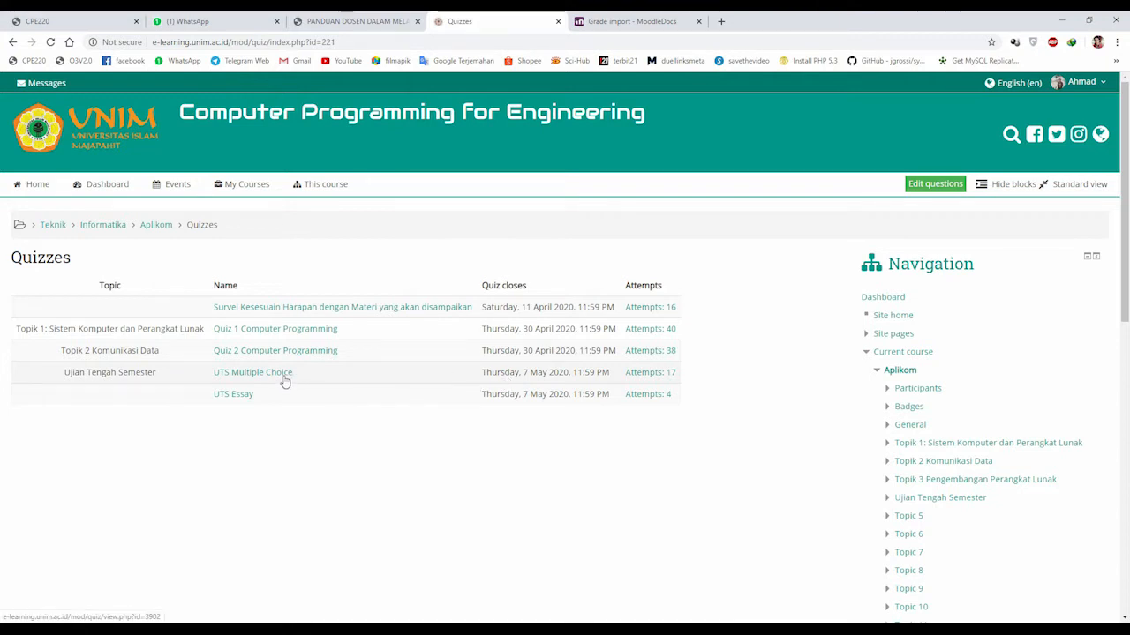
triple_click(503, 372)
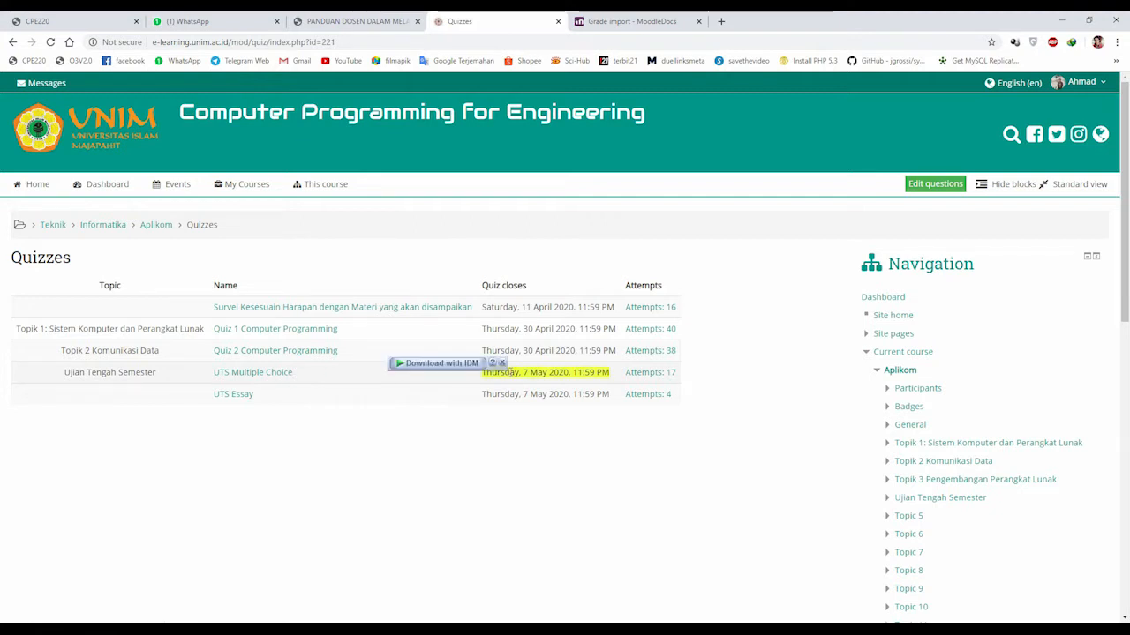
triple_click(302, 397)
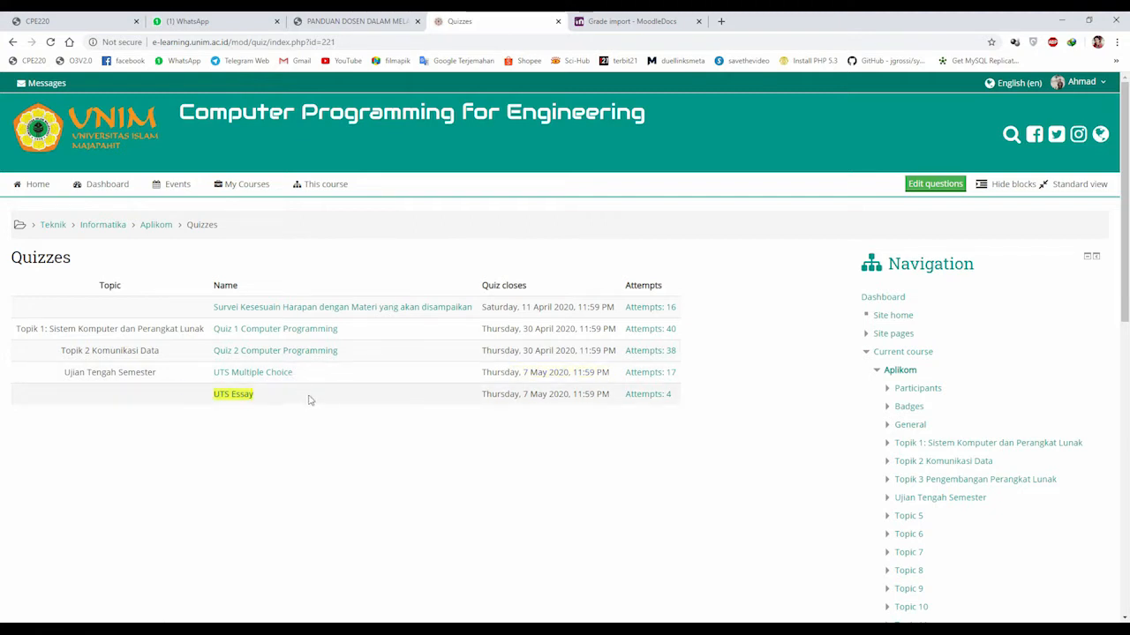
triple_click(551, 394)
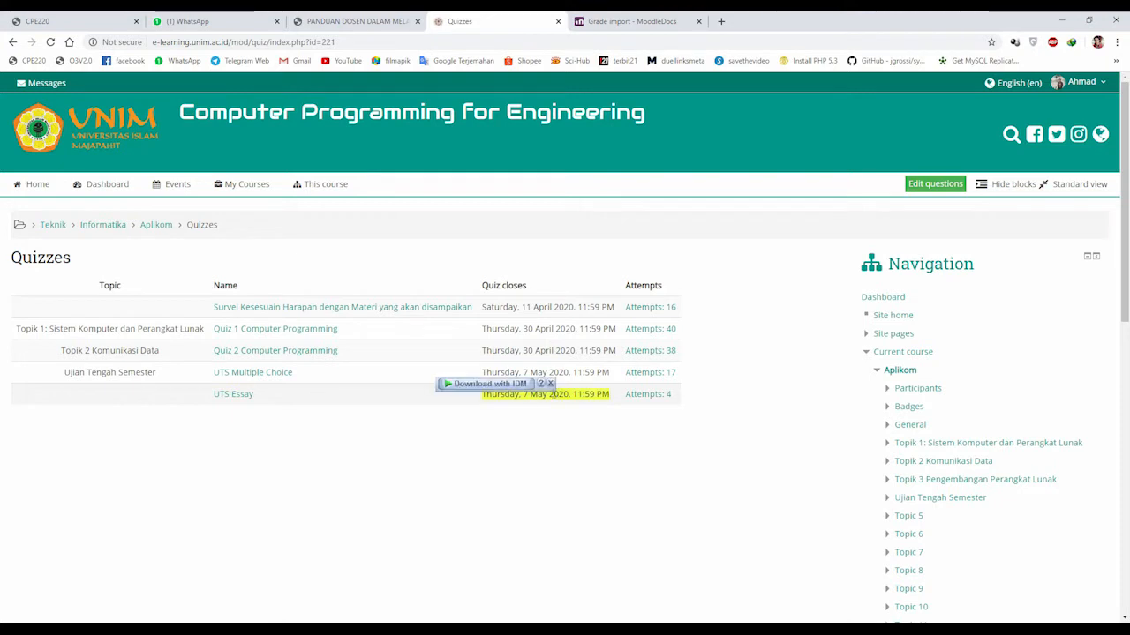
click(621, 400)
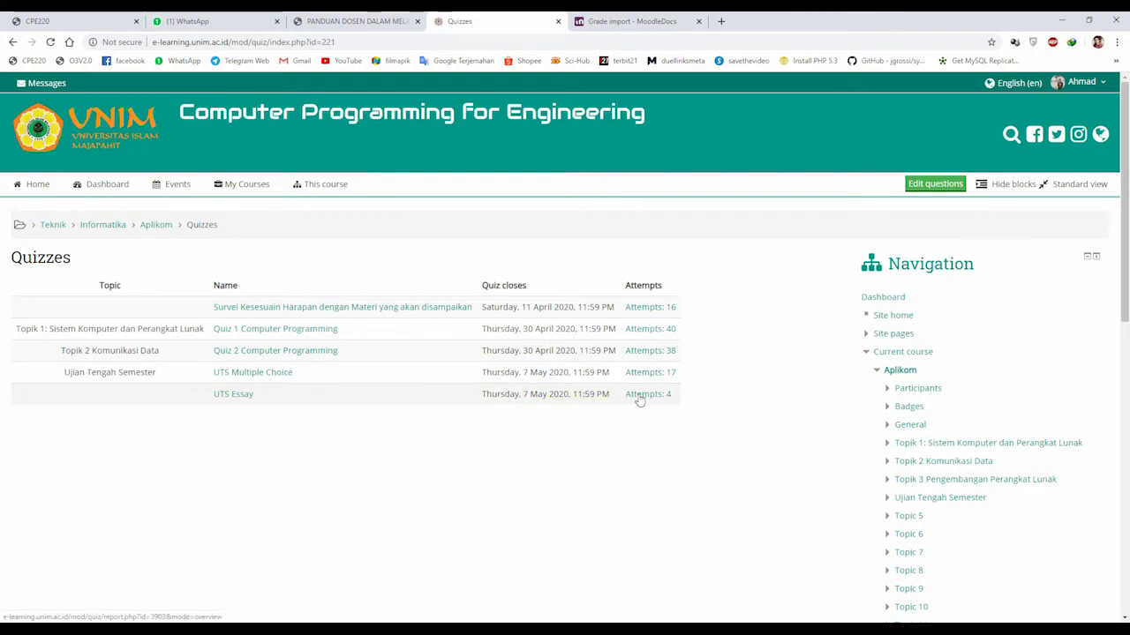
Open the attempts report of UTS Essay and return to the course's quiz list
click(639, 397)
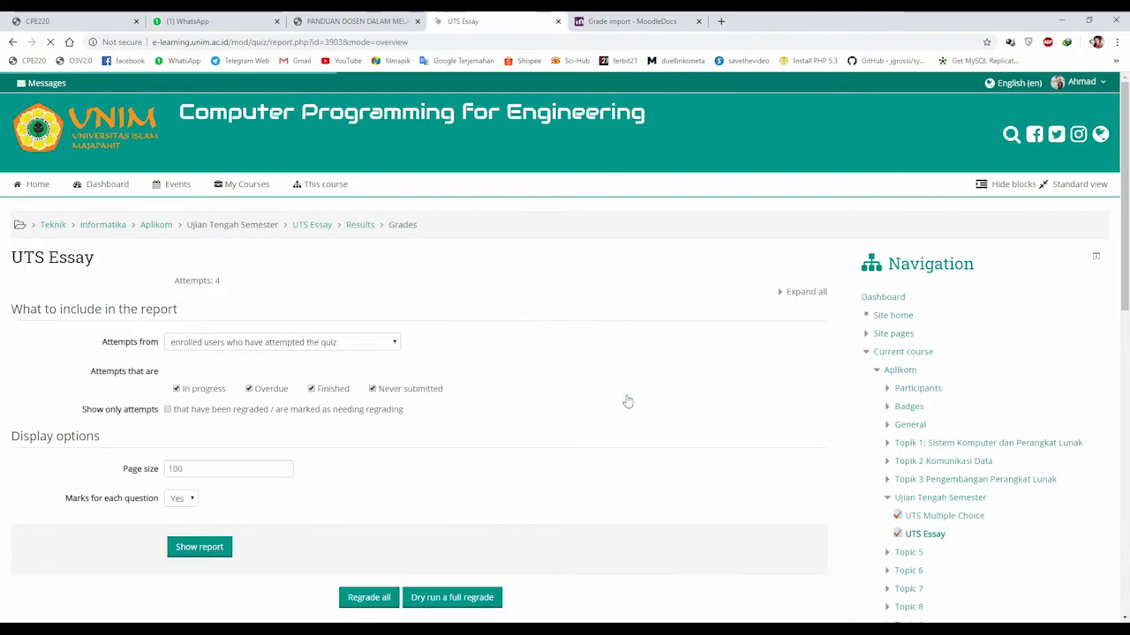
click(13, 42)
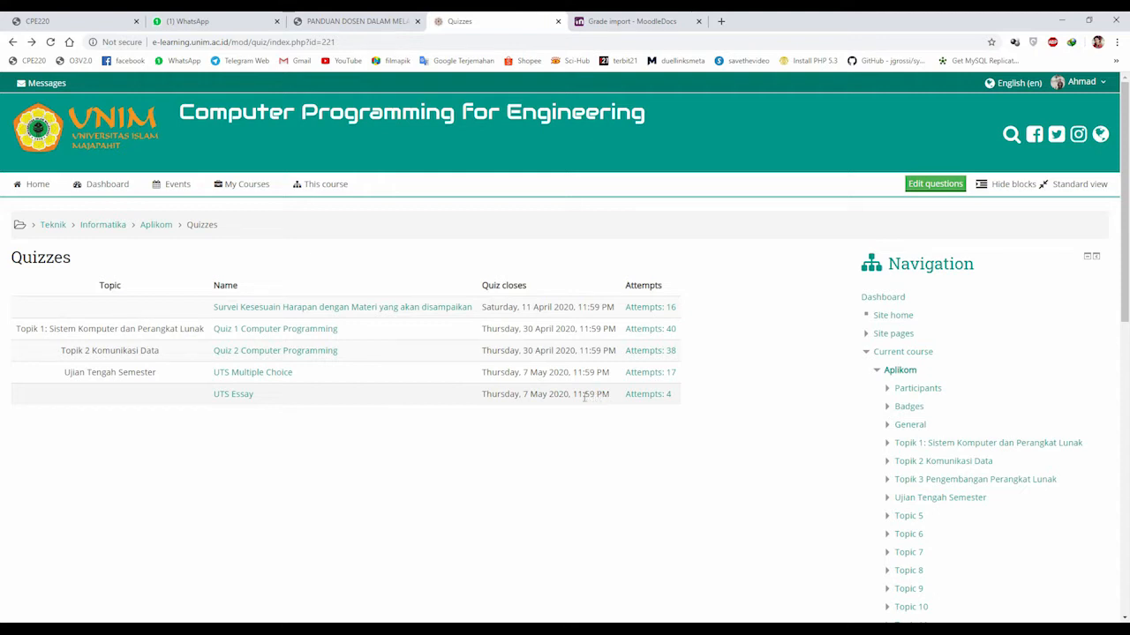
click(320, 185)
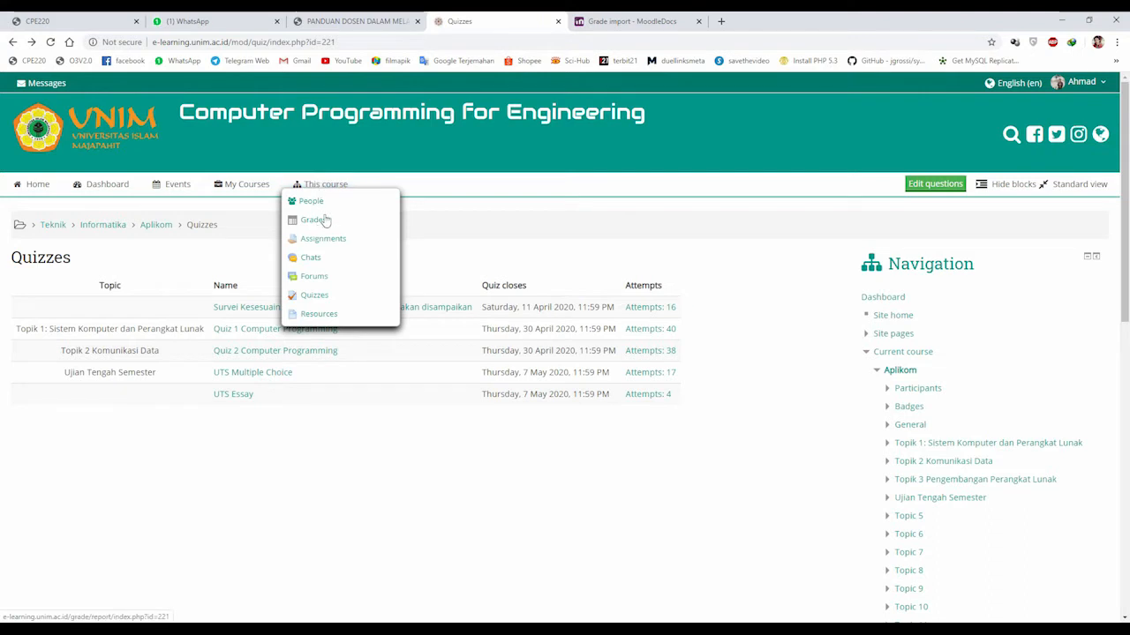
click(321, 297)
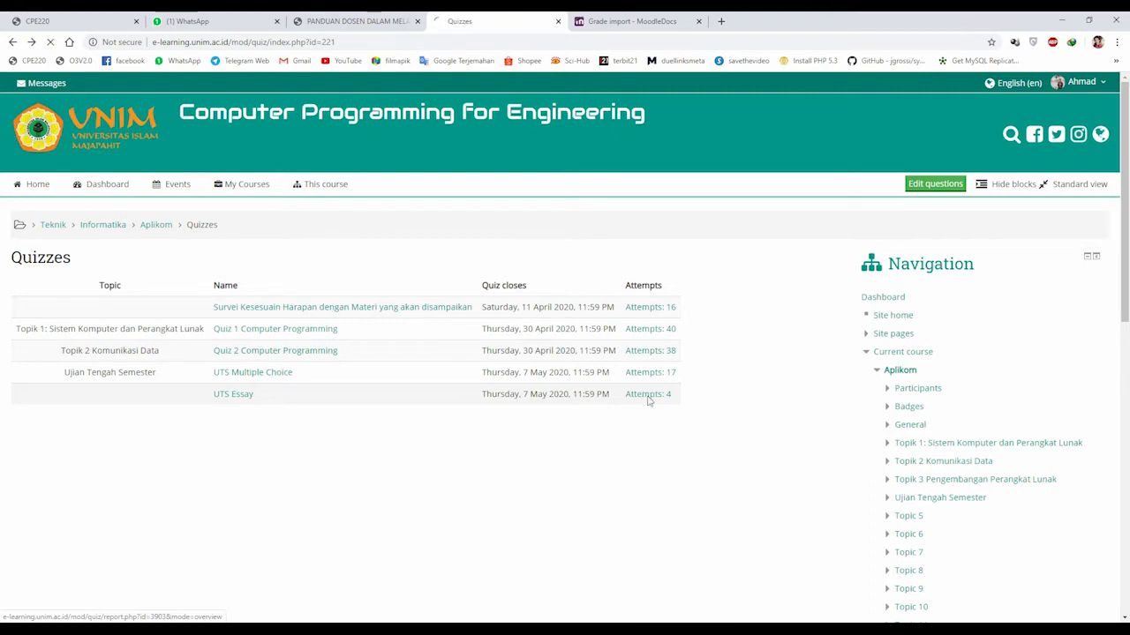
Reopen the UTS Essay attempts report, look over its table of student attempts, and go back to the quiz list
click(648, 394)
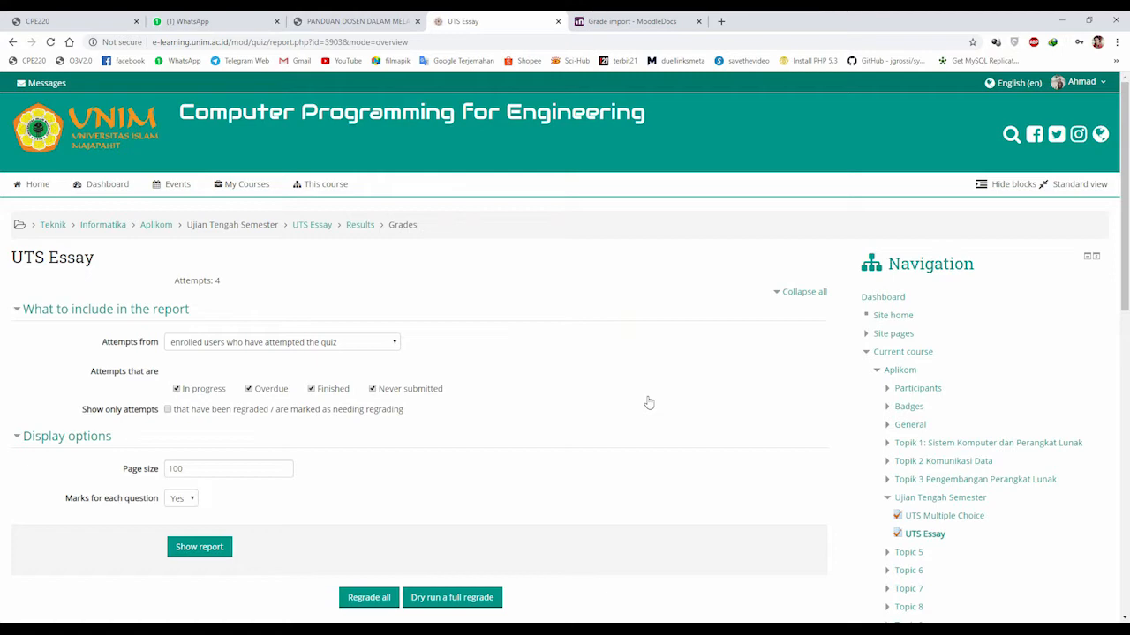
scroll(677, 300, down, 5)
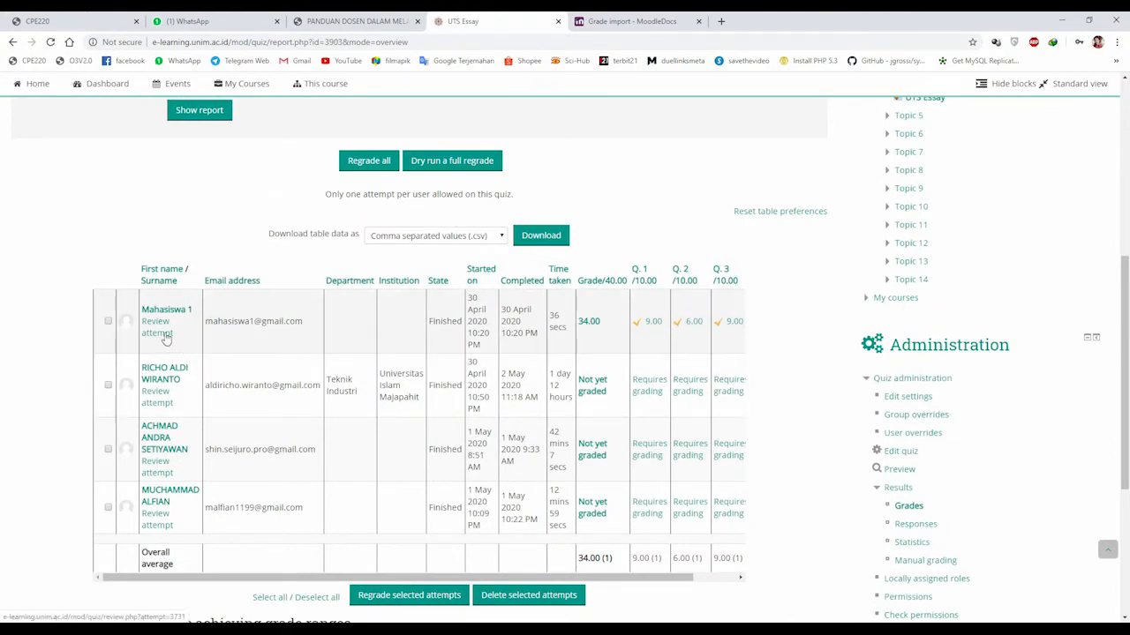
scroll(229, 342, up, 1)
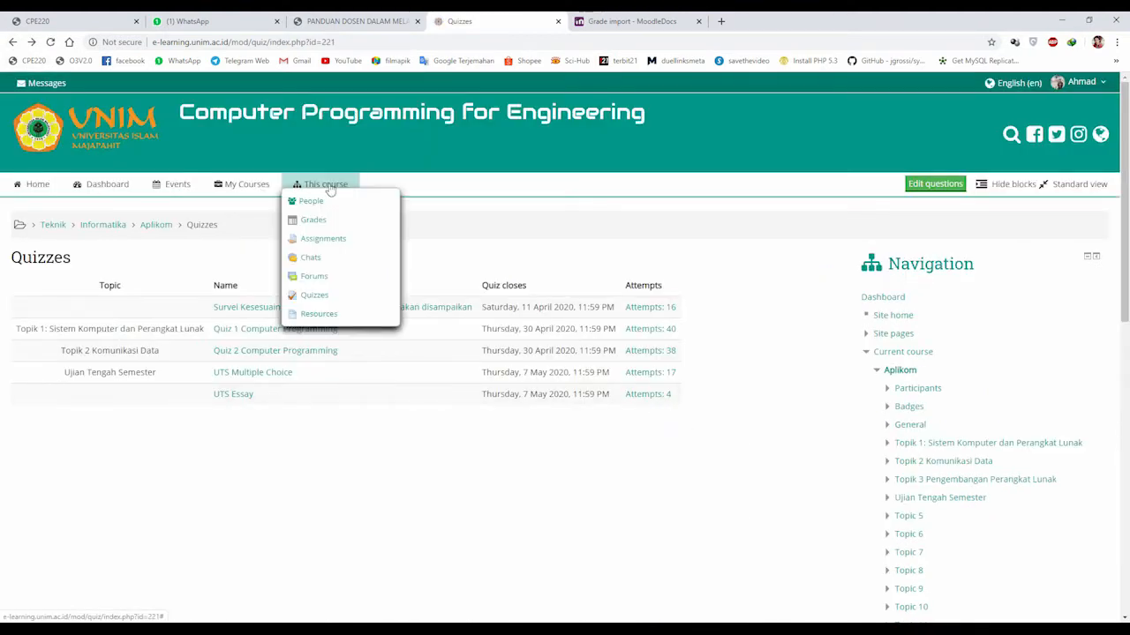
From the UTS Essay attempts report, open the second student's attempt, completed on 2 May 2020, for review
click(658, 398)
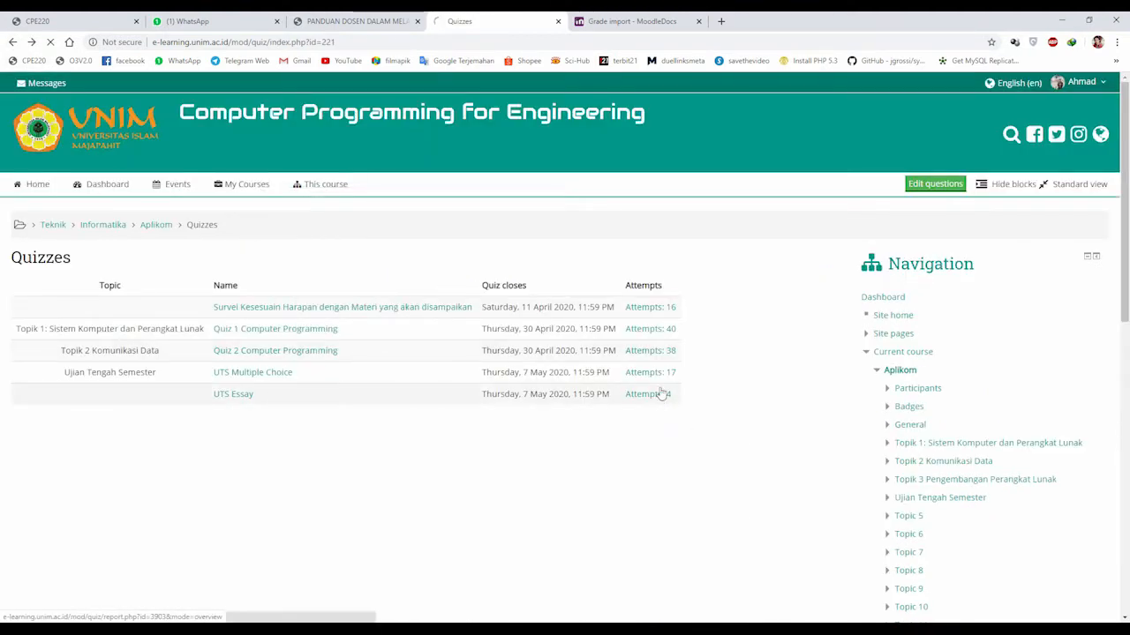
scroll(649, 392, down, 4)
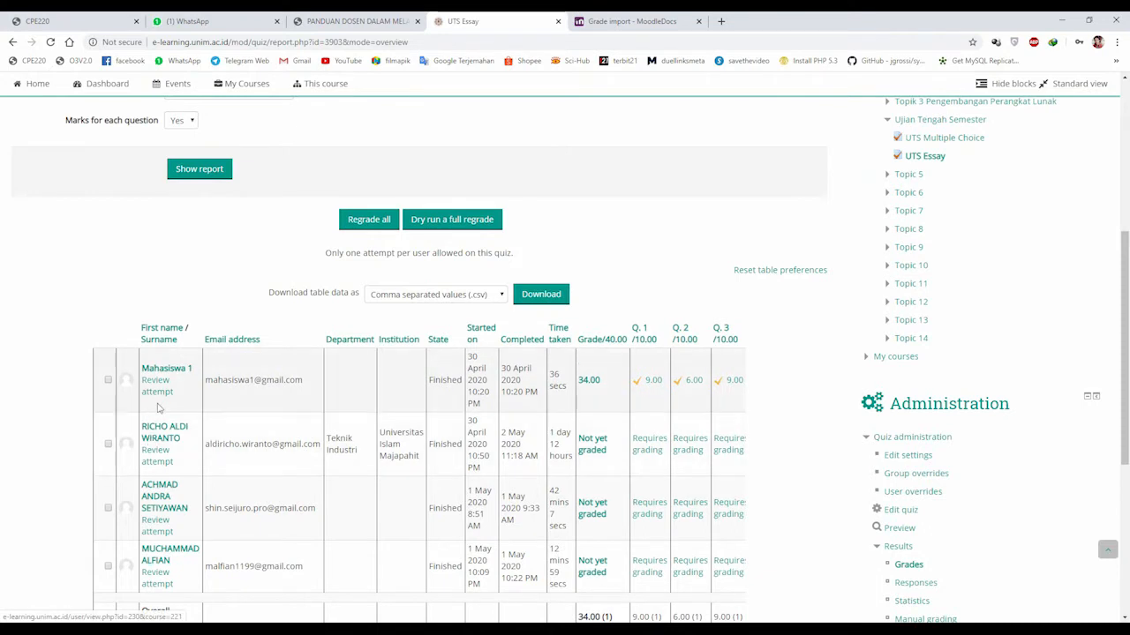
scroll(157, 343, down, 1)
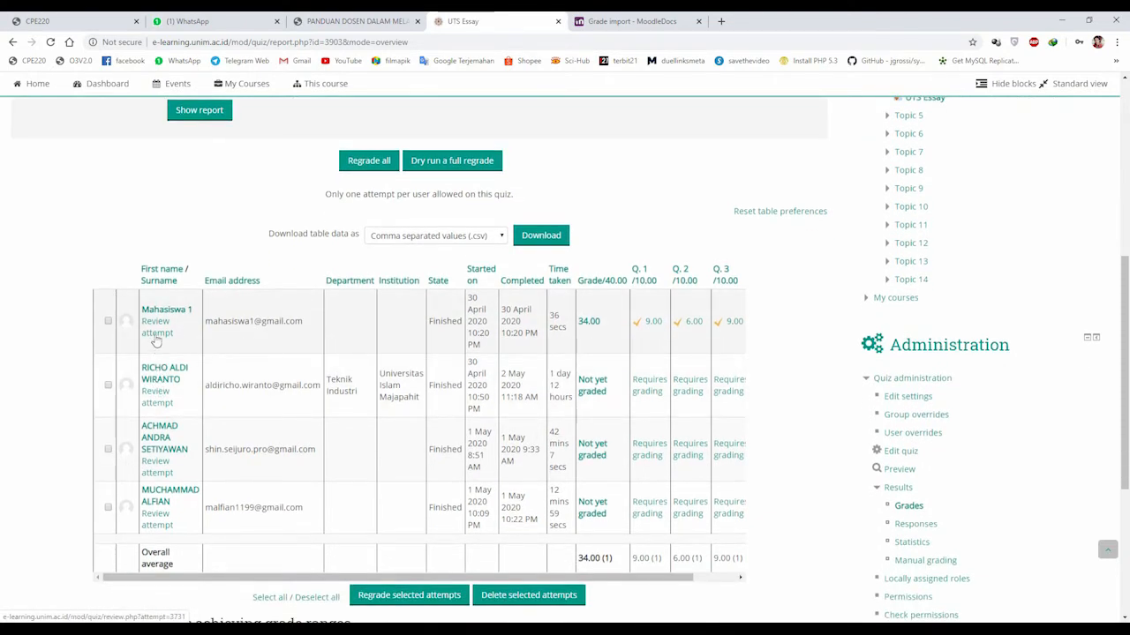
drag(373, 578, 254, 575)
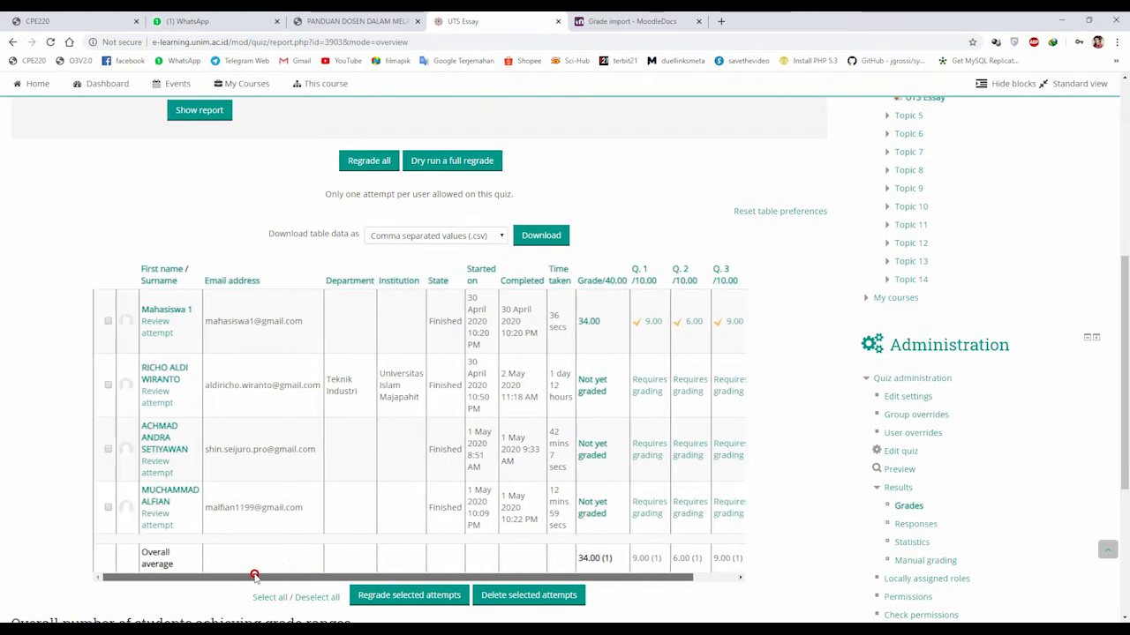
scroll(190, 508, down, 1)
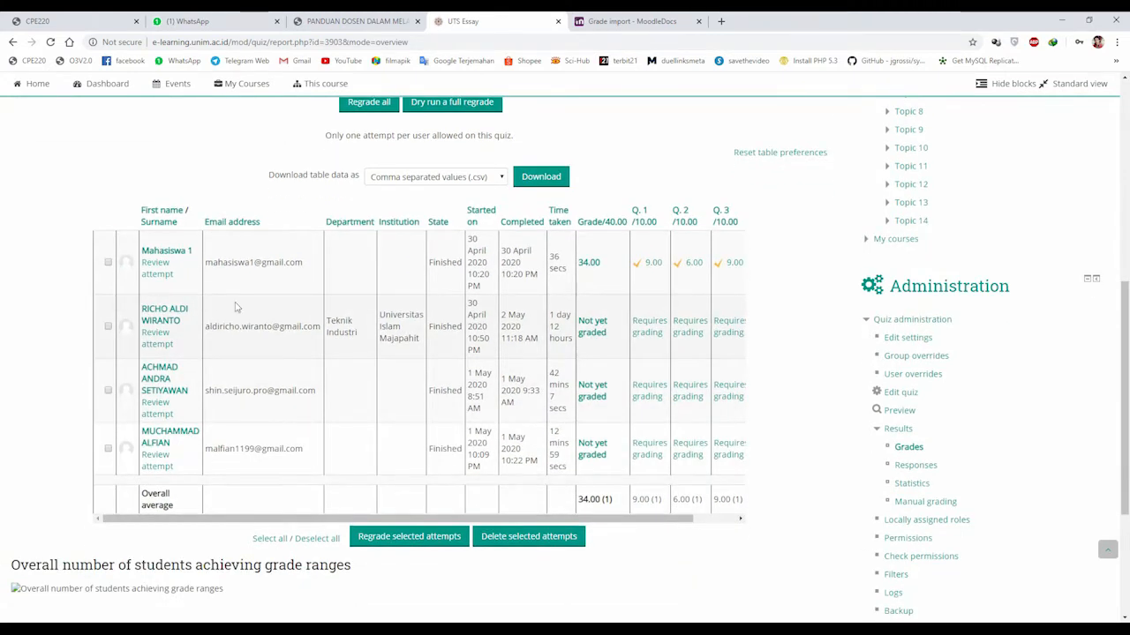
drag(496, 519, 439, 521)
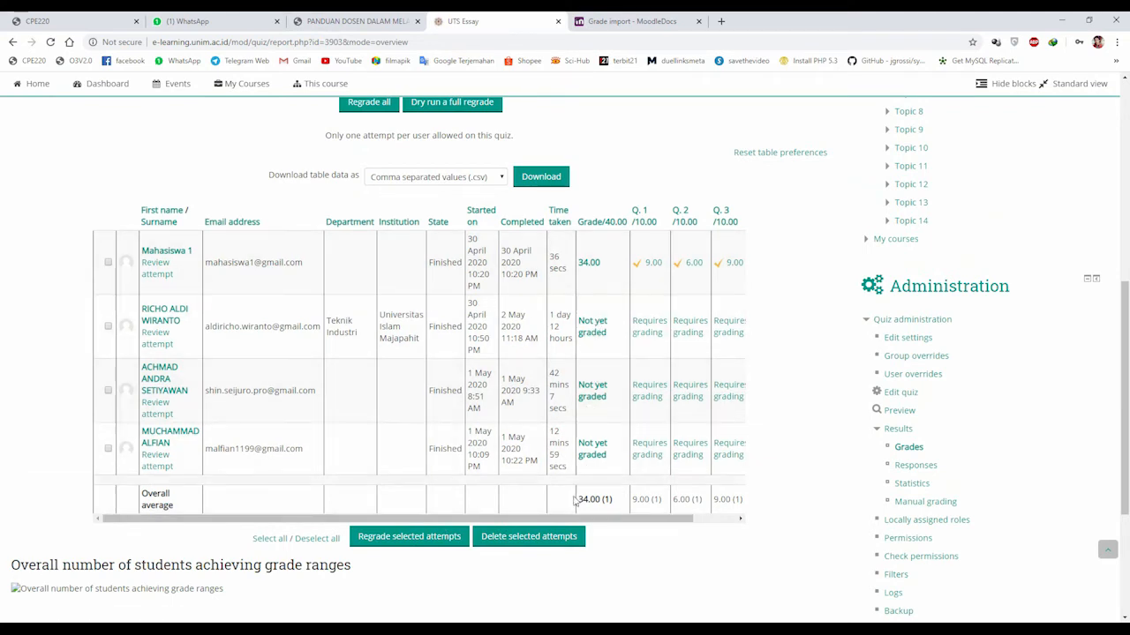
mouse_move(552, 521)
mouse_down()
mouse_move(643, 514)
mouse_move(529, 517)
mouse_up()
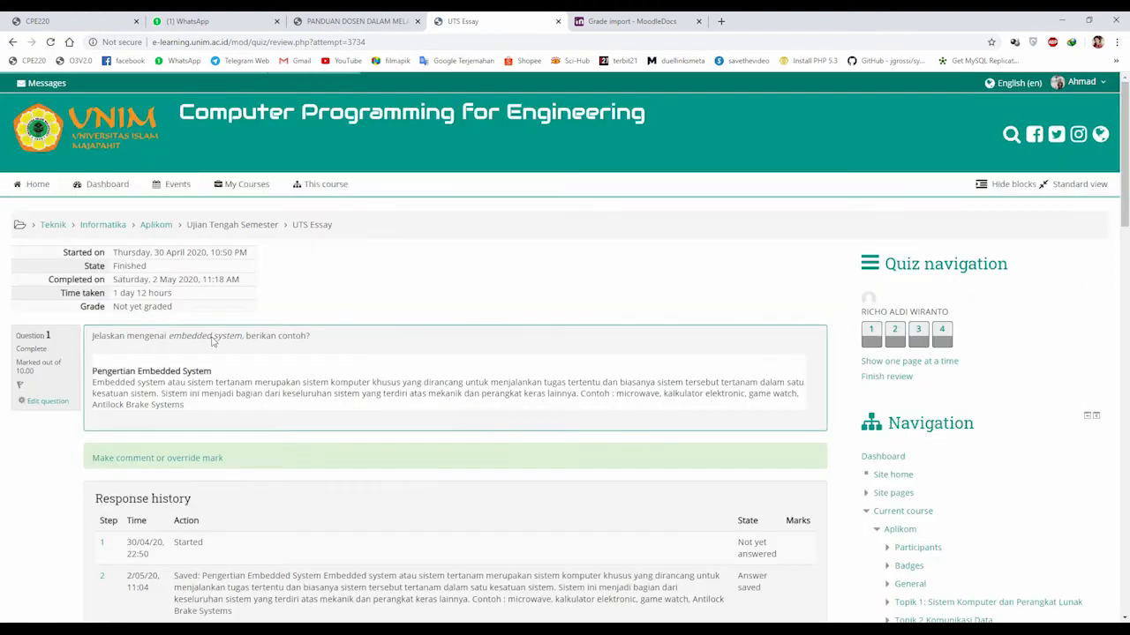
Open the comment and mark override form for question 1 of the attempt, look through it and close it
scroll(212, 337, down, 2)
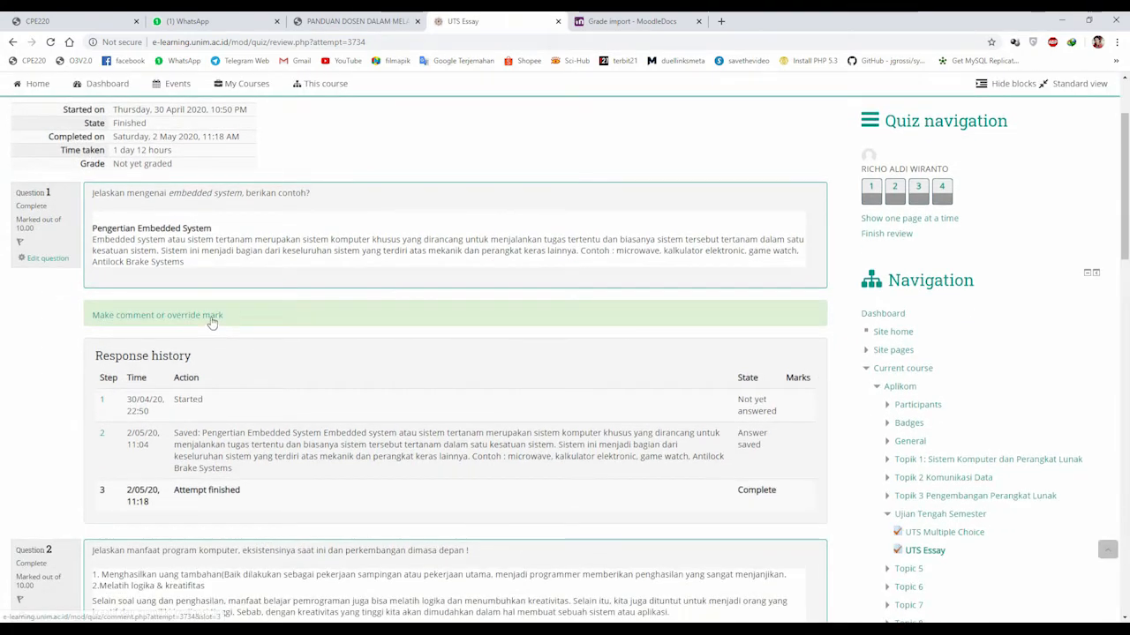
click(162, 318)
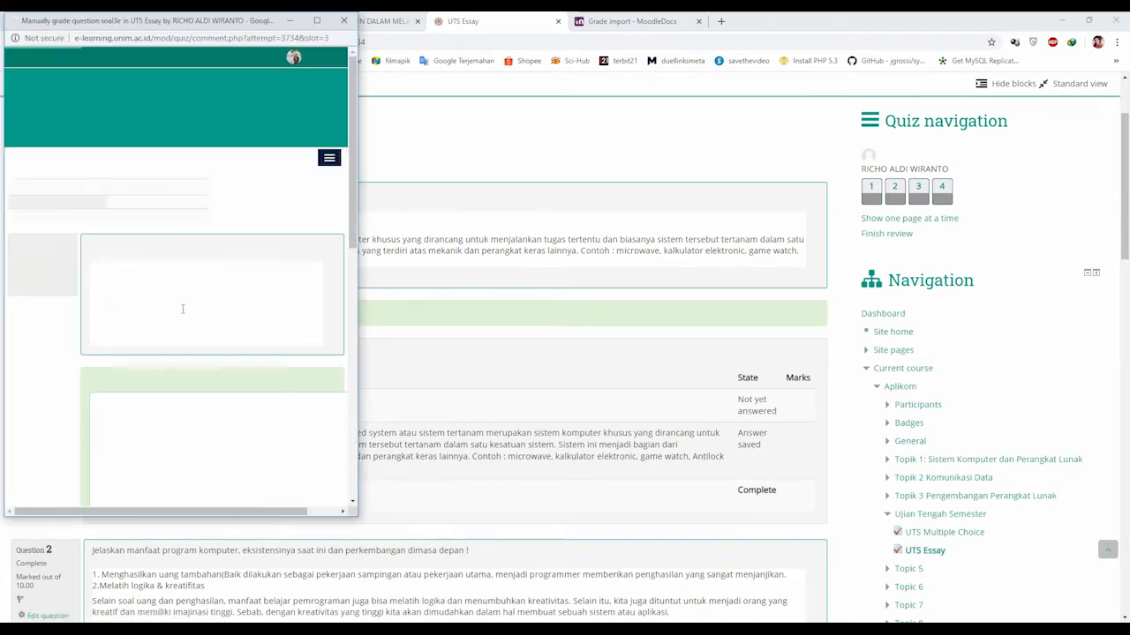
scroll(183, 309, down, 8)
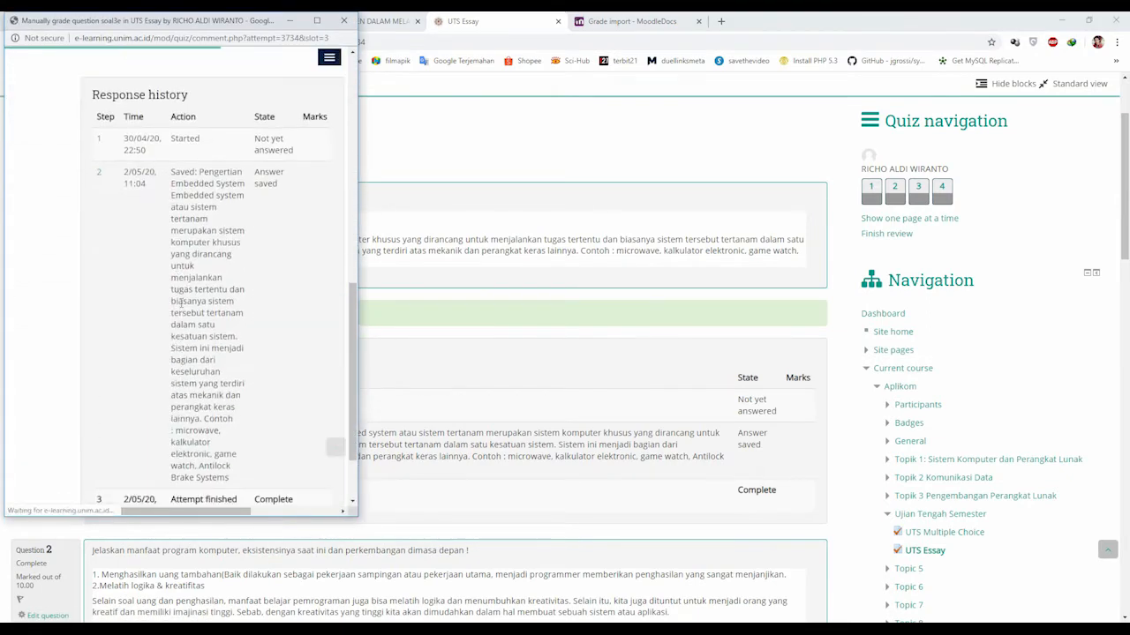
scroll(185, 305, down, 2)
scroll(189, 309, up, 10)
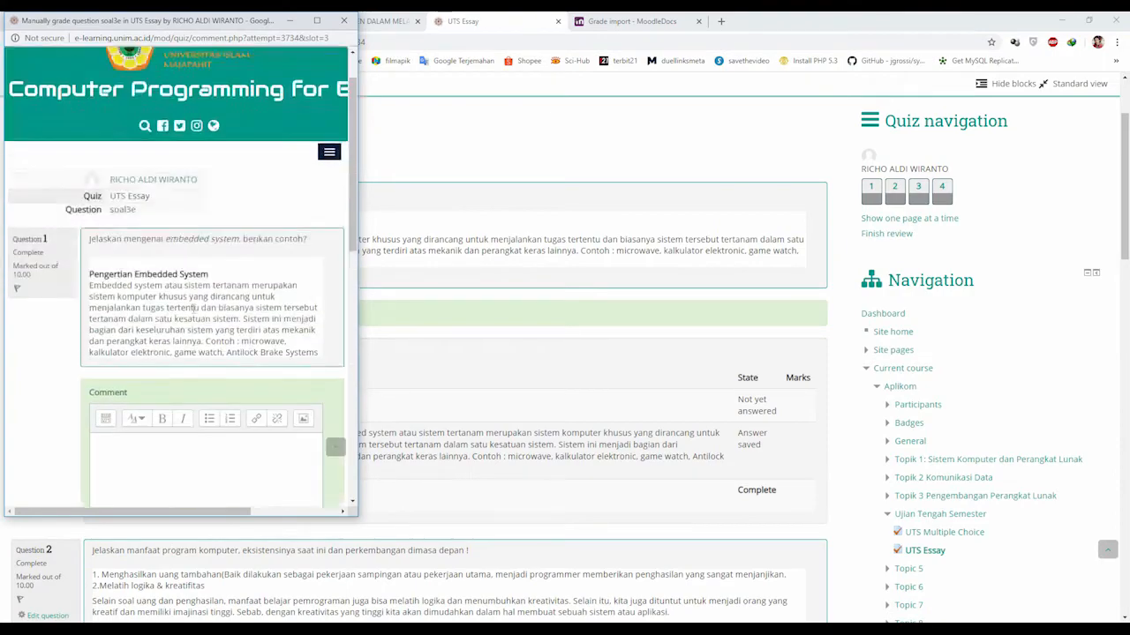
click(344, 19)
Examine the student's answers and response histories for all four essay questions in the attempt
scroll(296, 418, down, 5)
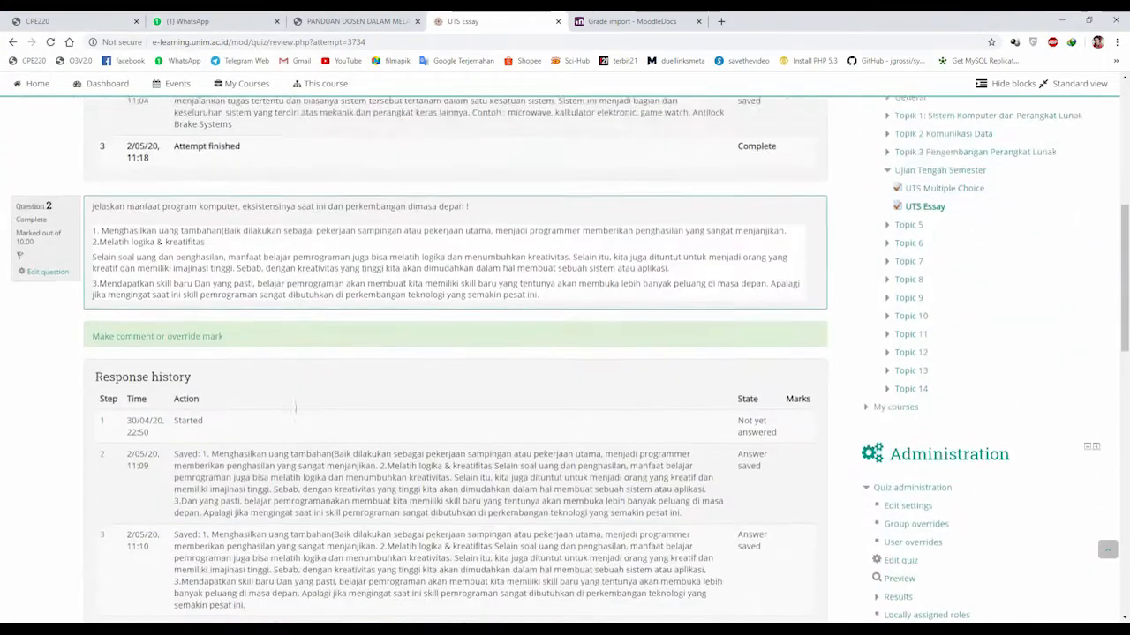
scroll(279, 397, up, 3)
scroll(279, 397, up, 4)
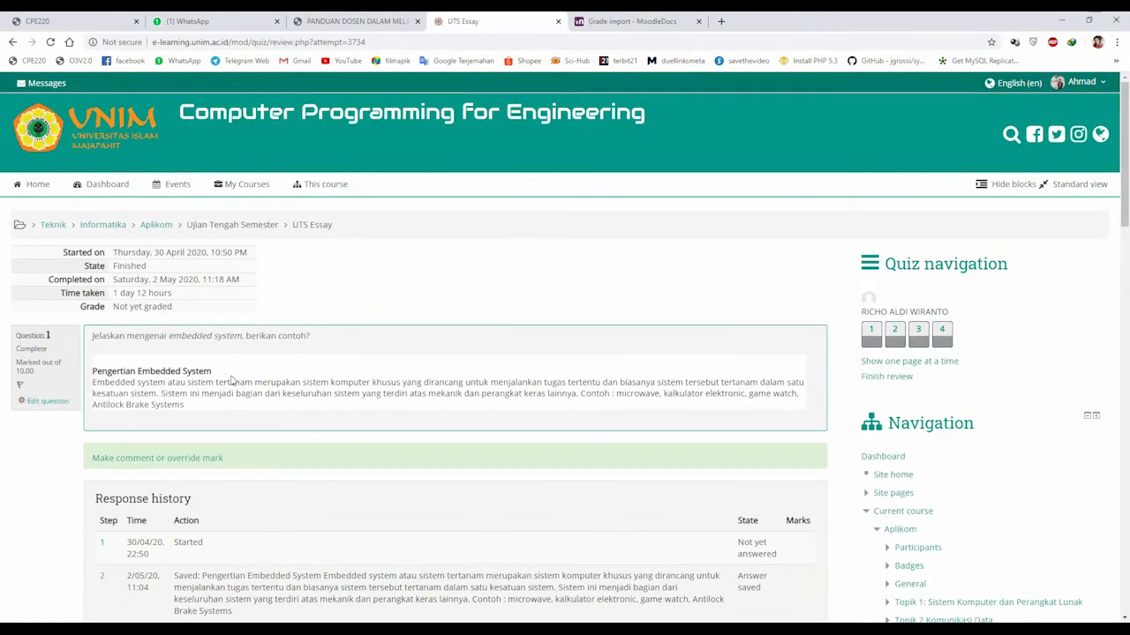
scroll(231, 380, down, 15)
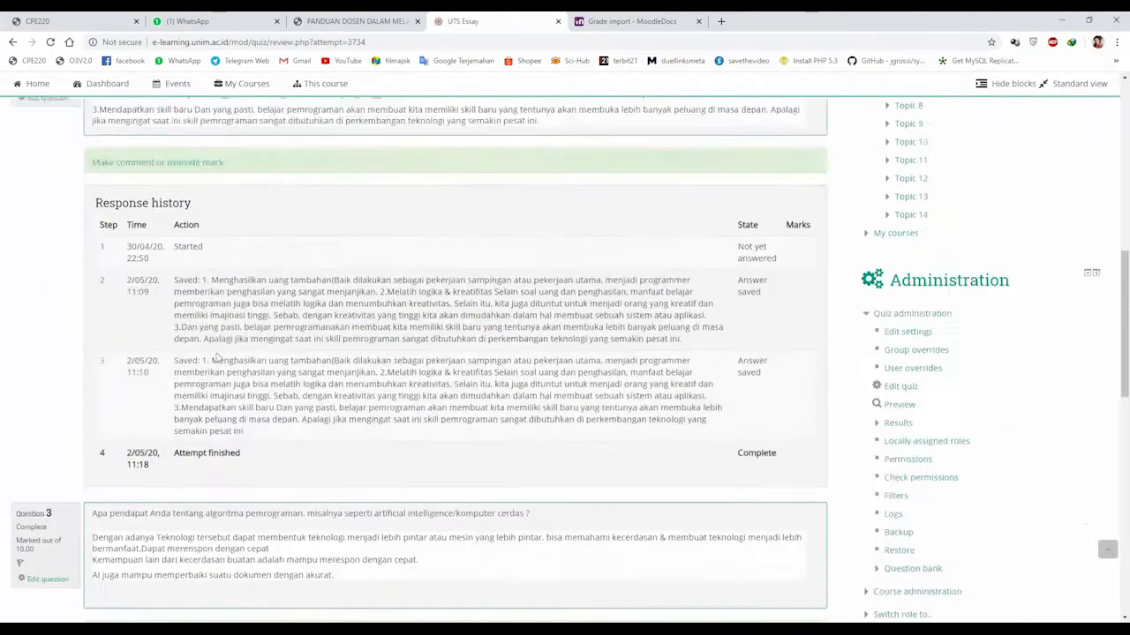
scroll(218, 356, down, 10)
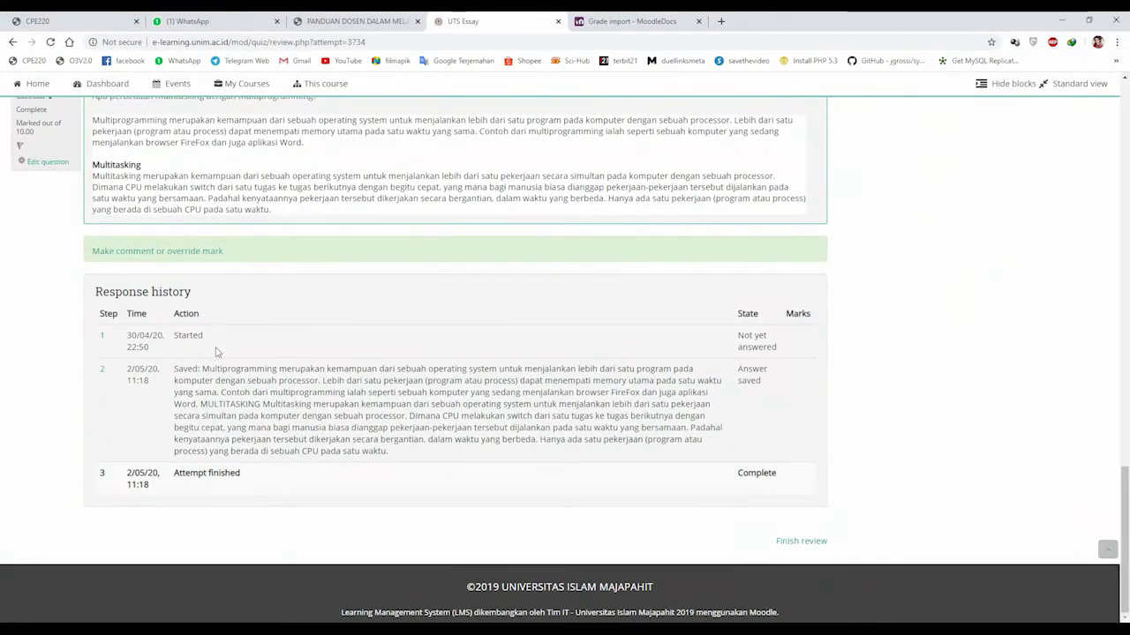
scroll(218, 352, up, 10)
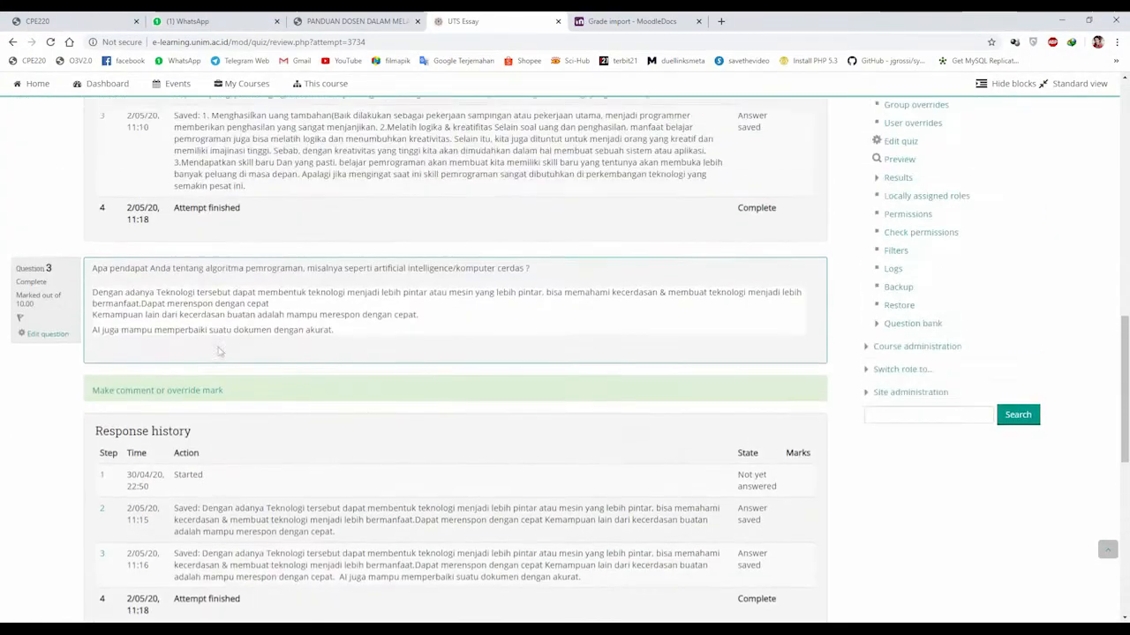
scroll(220, 350, up, 10)
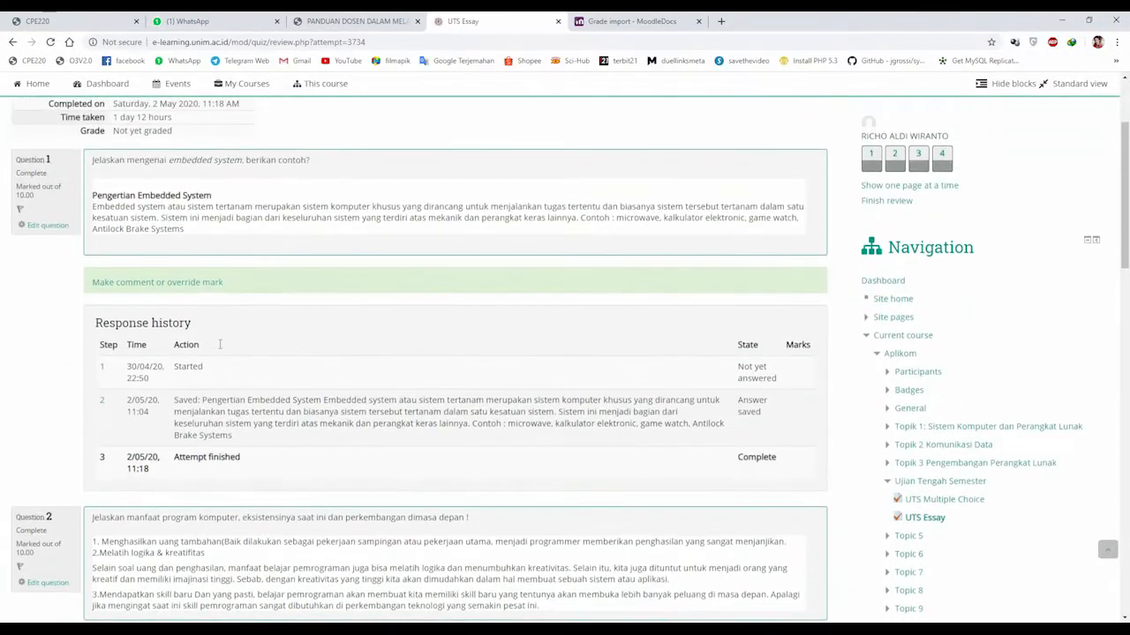
scroll(221, 348, up, 1)
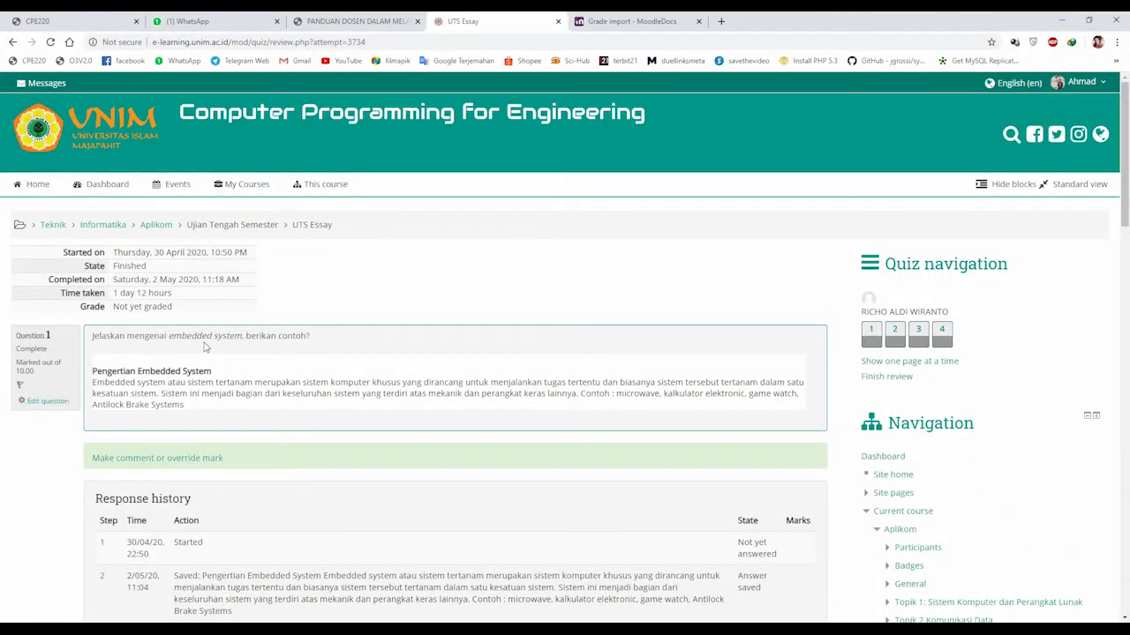
scroll(194, 349, down, 10)
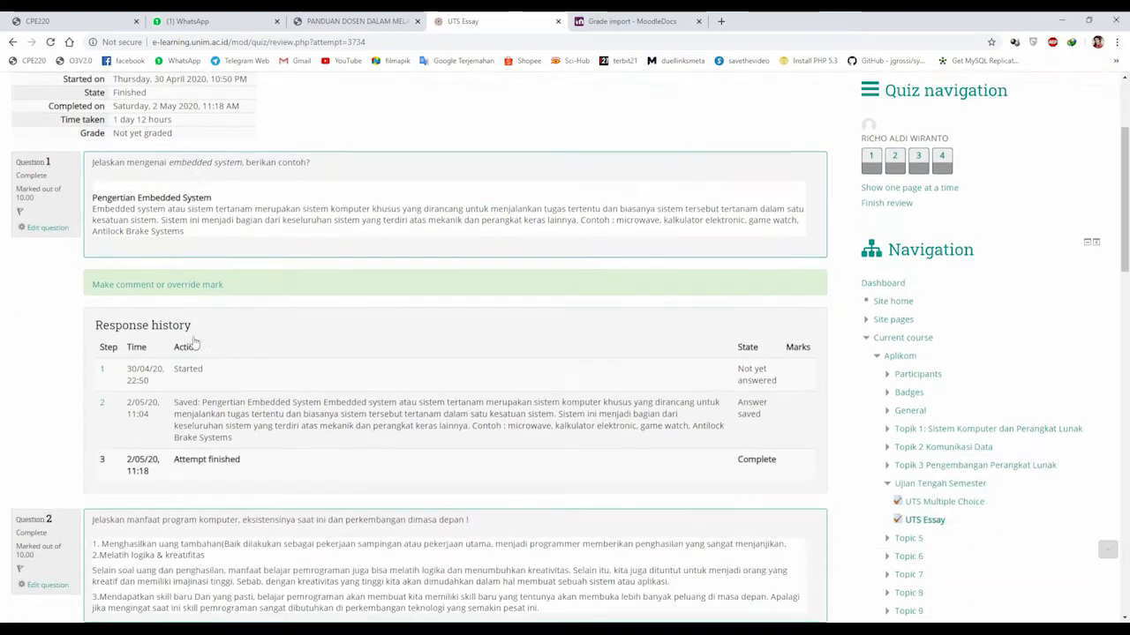
scroll(199, 401, up, 3)
scroll(198, 402, down, 12)
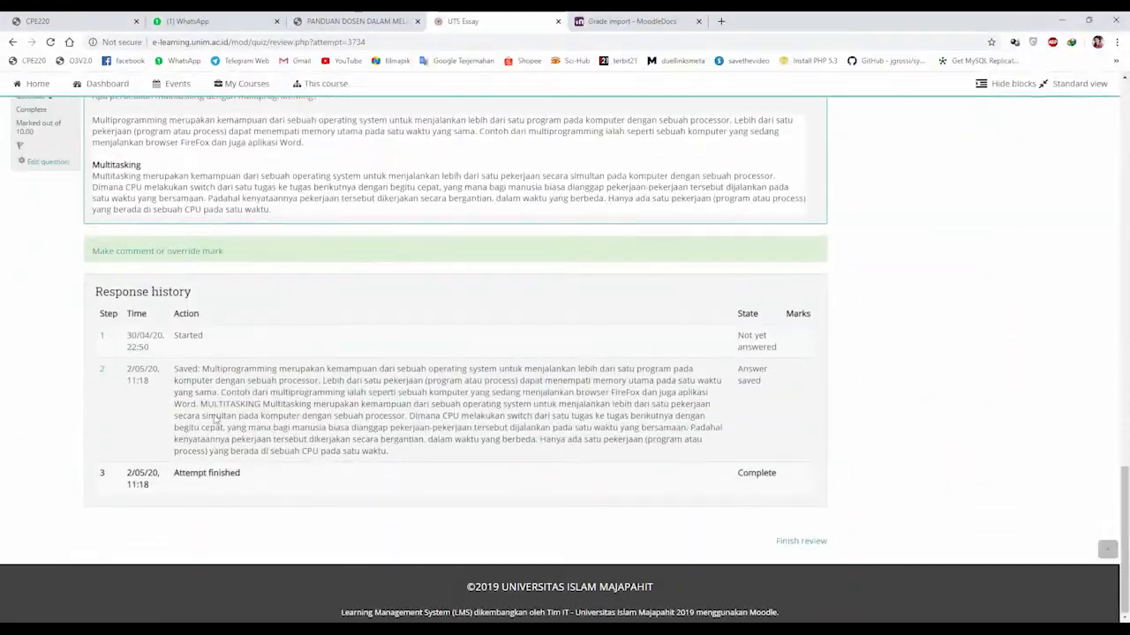
scroll(276, 436, up, 3)
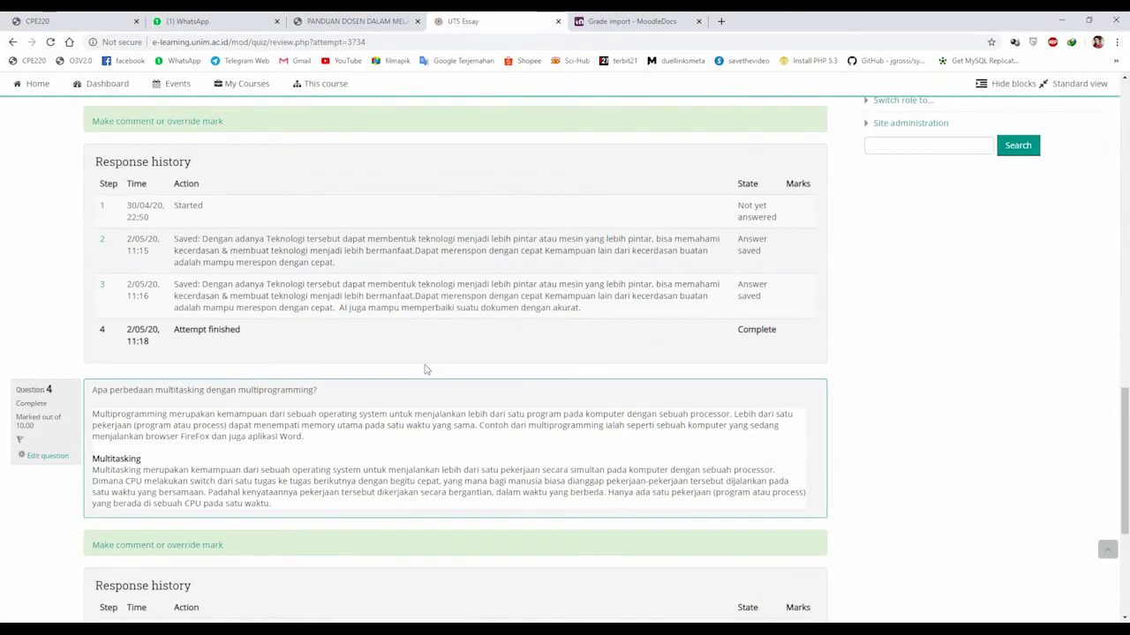
scroll(310, 359, up, 8)
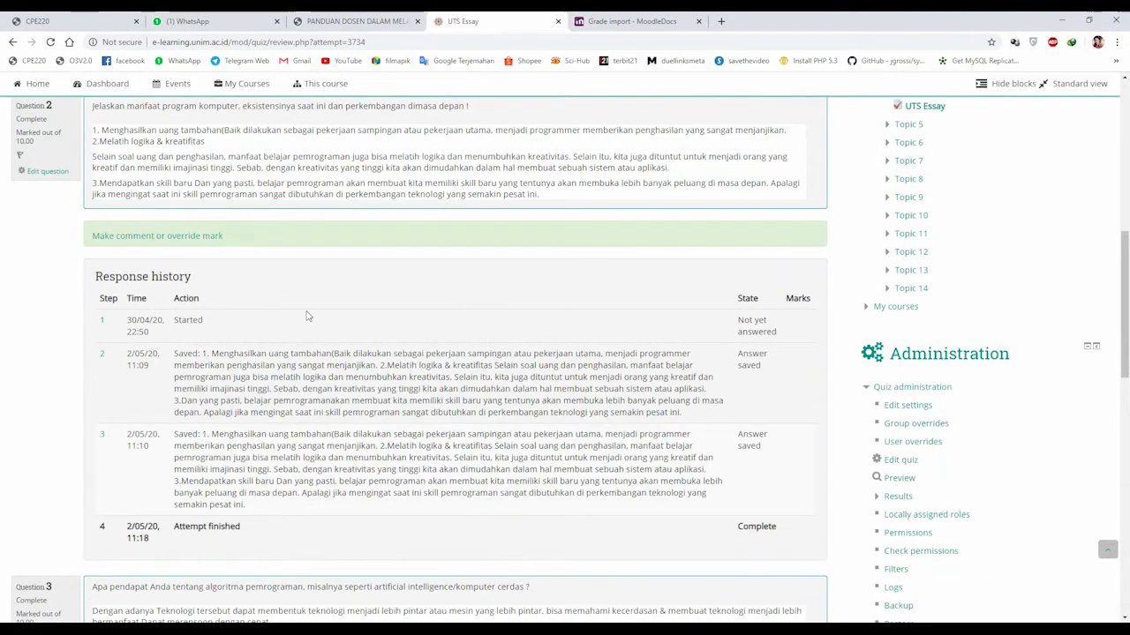
Open the UTS Essay results from the quiz administration and look over the attempts table and the available result reports
scroll(311, 318, down, 1)
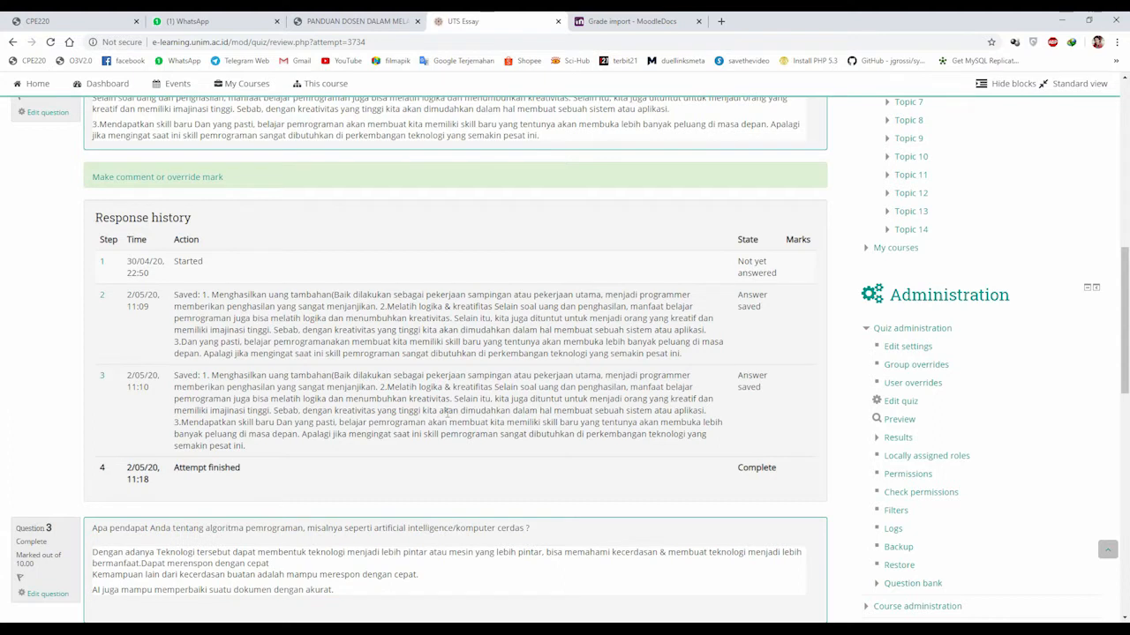
scroll(448, 414, down, 1)
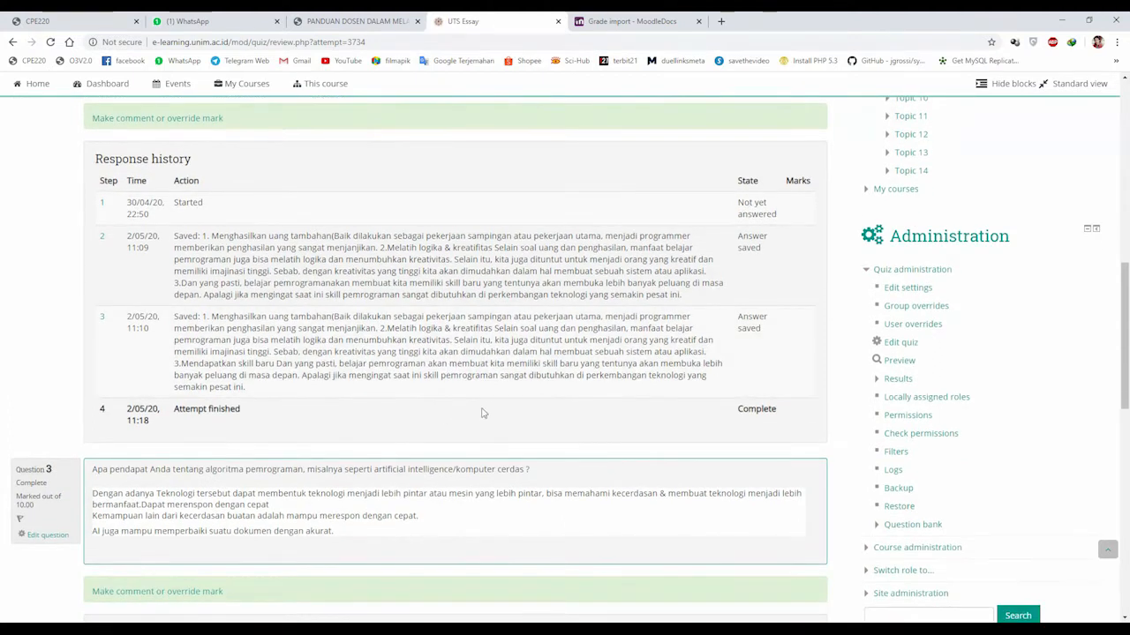
scroll(887, 355, down, 1)
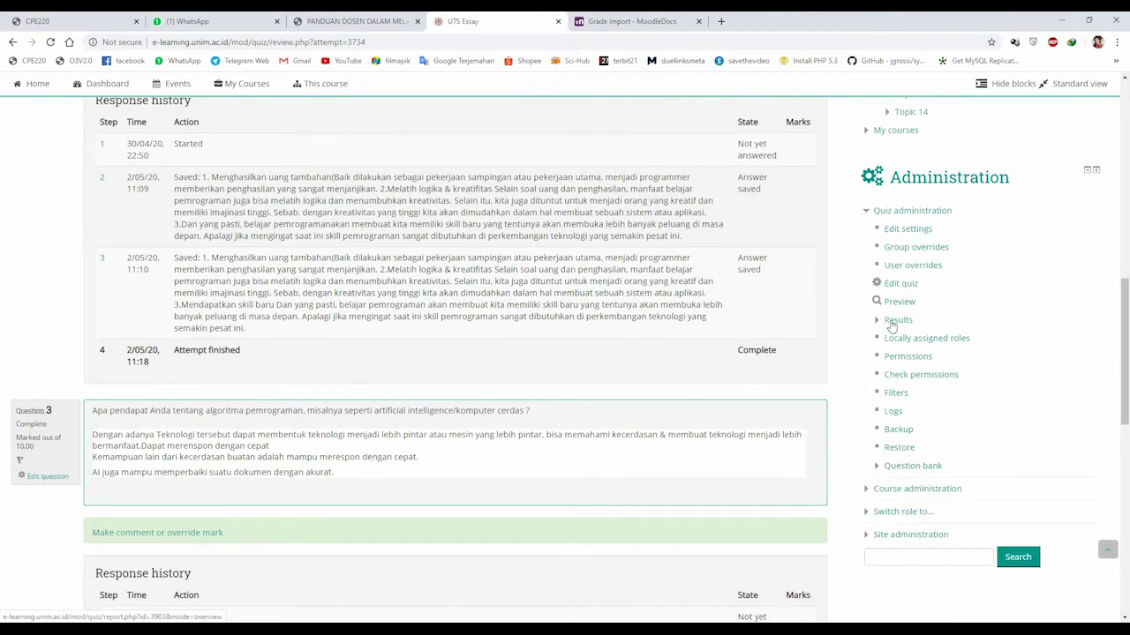
click(891, 323)
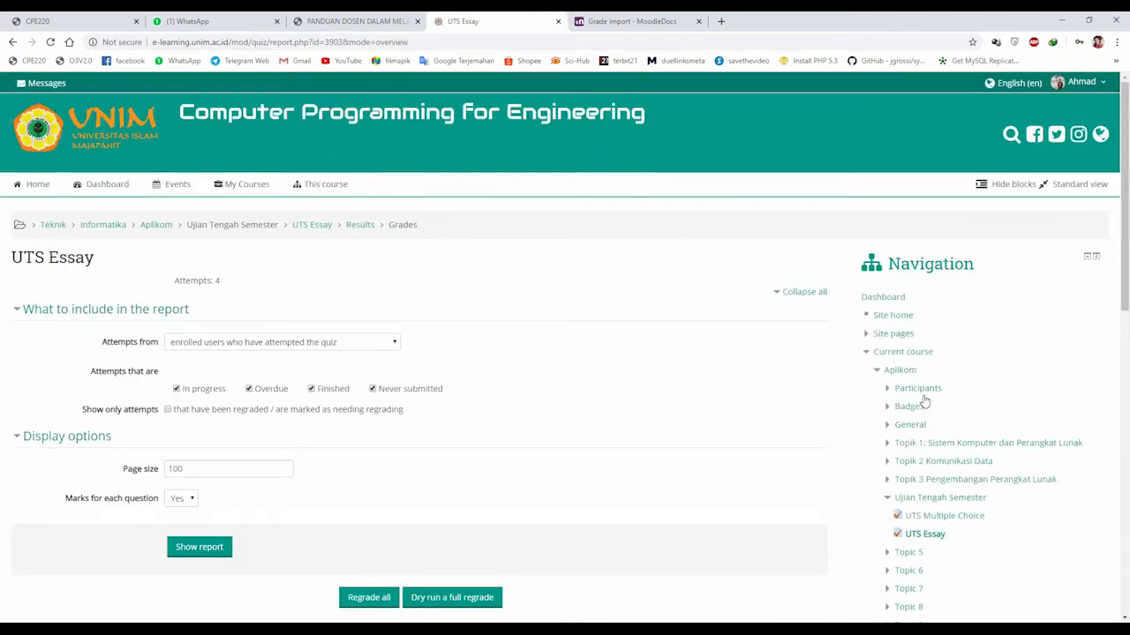
scroll(923, 402, down, 2)
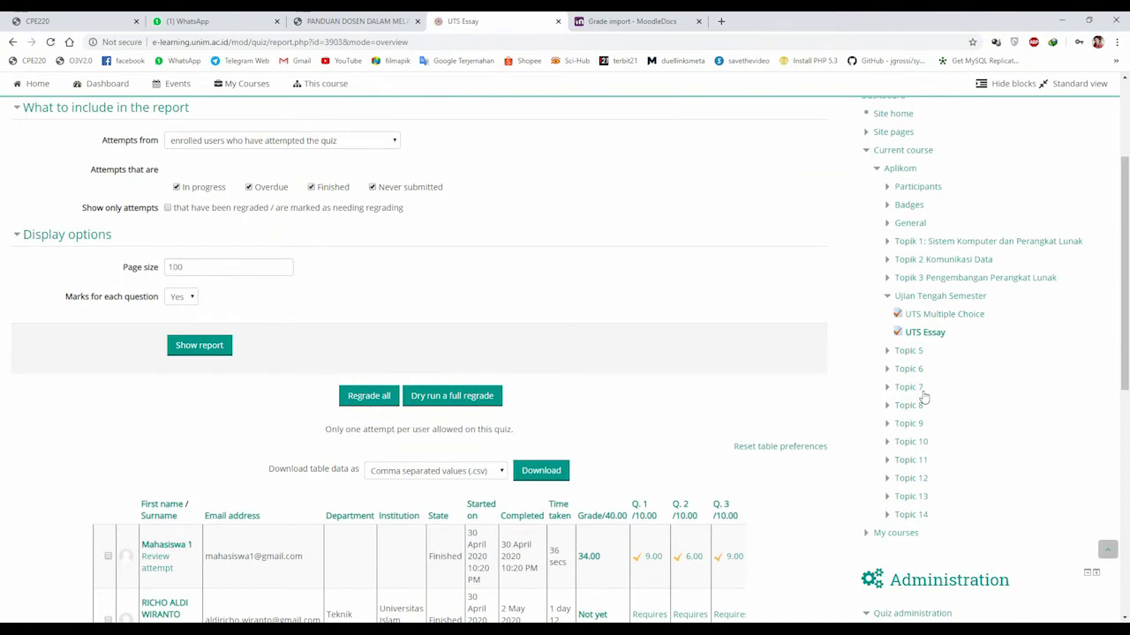
scroll(923, 388, down, 4)
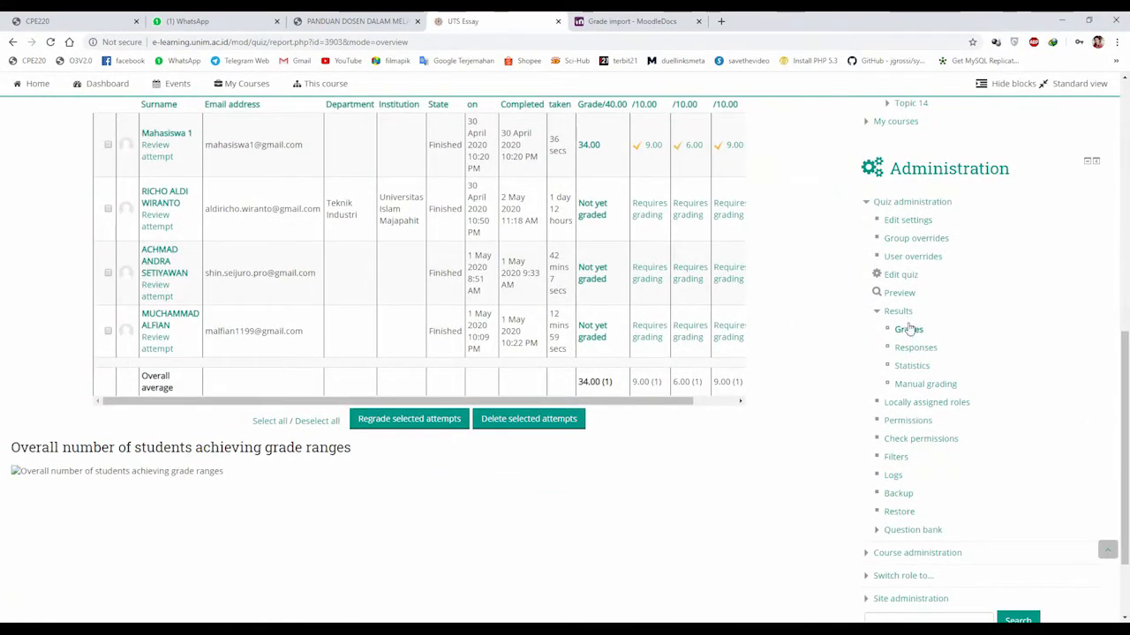
Open the manual grading report for UTS Essay and display all attempts for question 1, soal1e, for grading
click(921, 386)
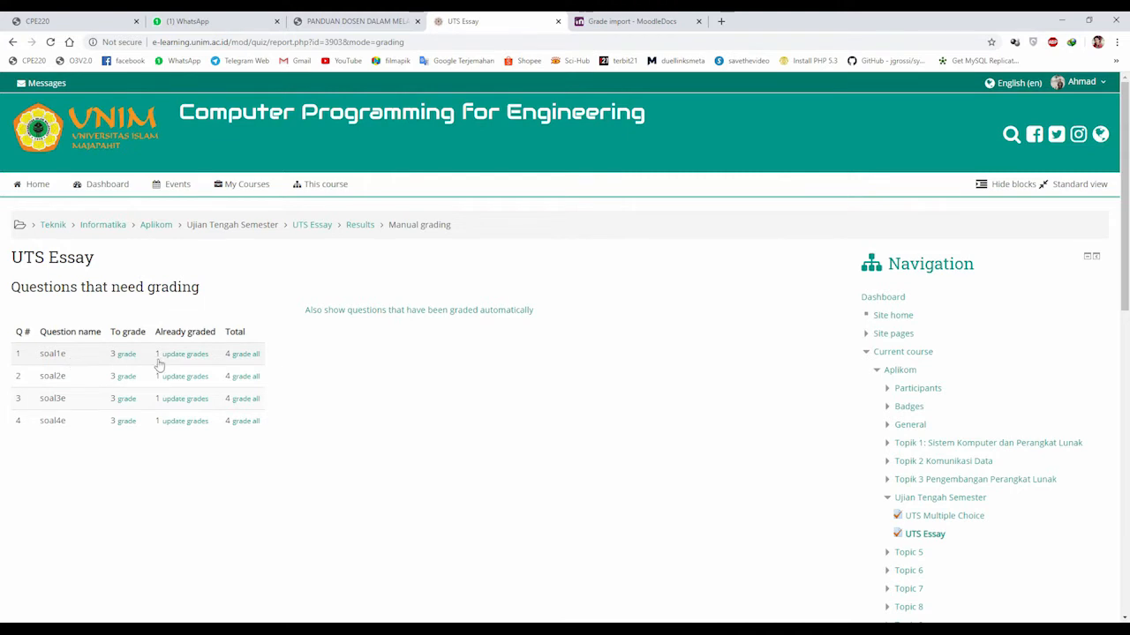
click(63, 357)
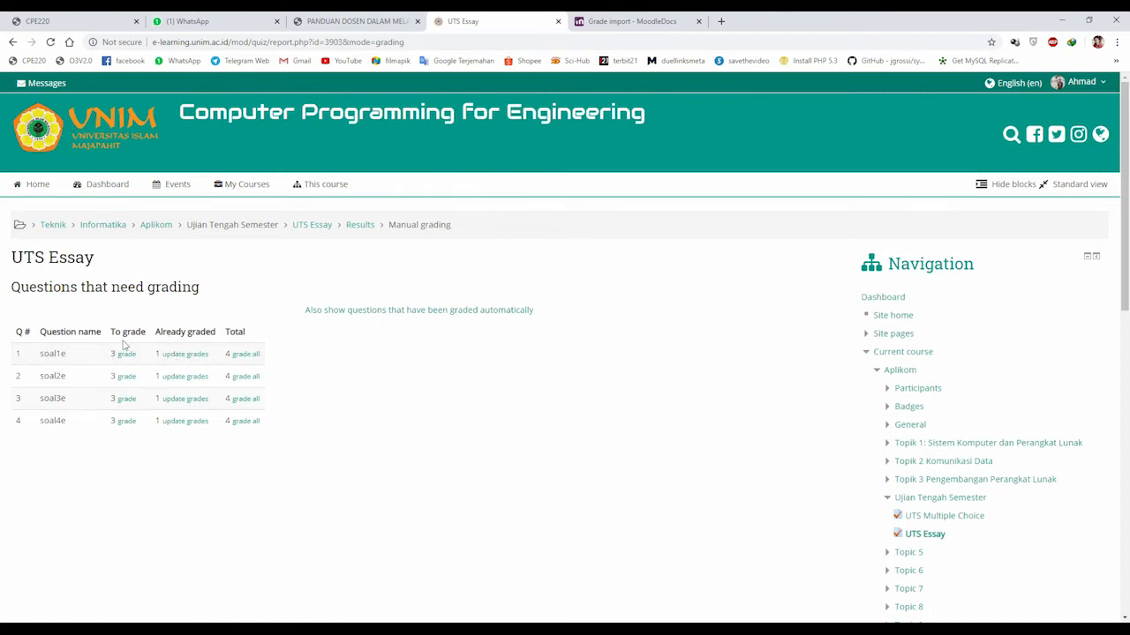
click(247, 357)
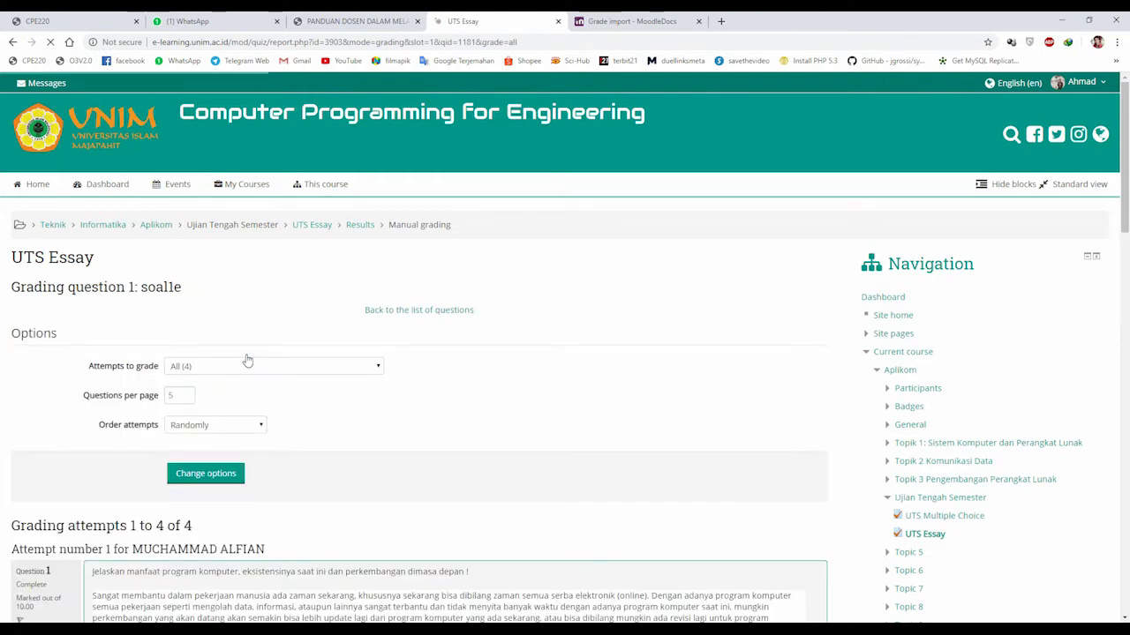
Examine the students' answers to question 1 together with the comment and mark fields under each attempt
scroll(251, 356, down, 3)
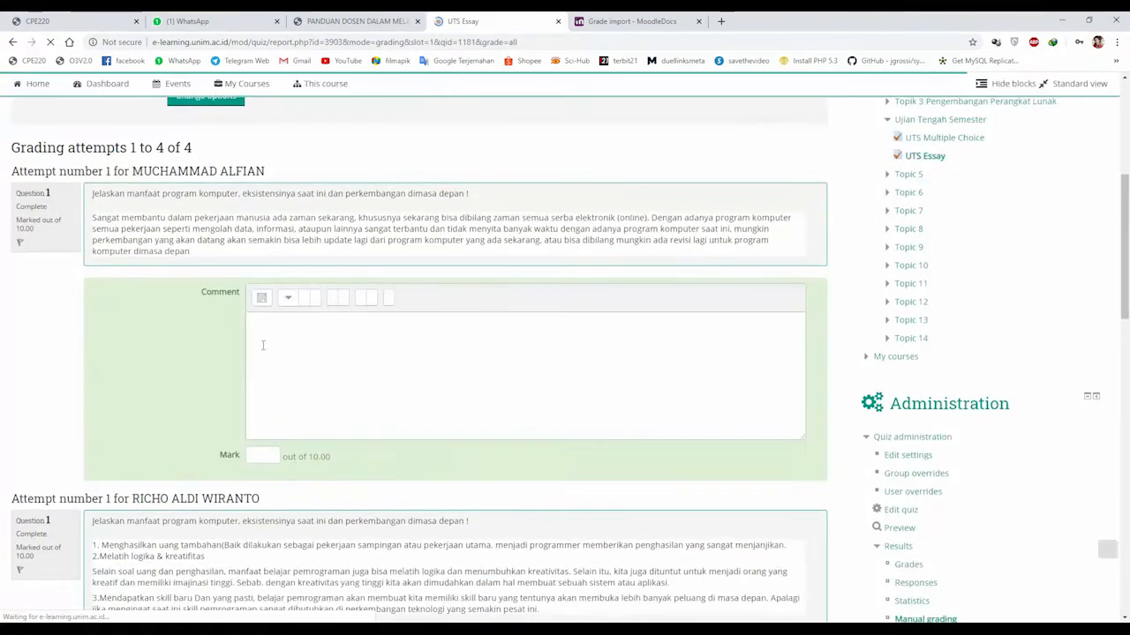
scroll(177, 380, down, 7)
scroll(178, 373, down, 3)
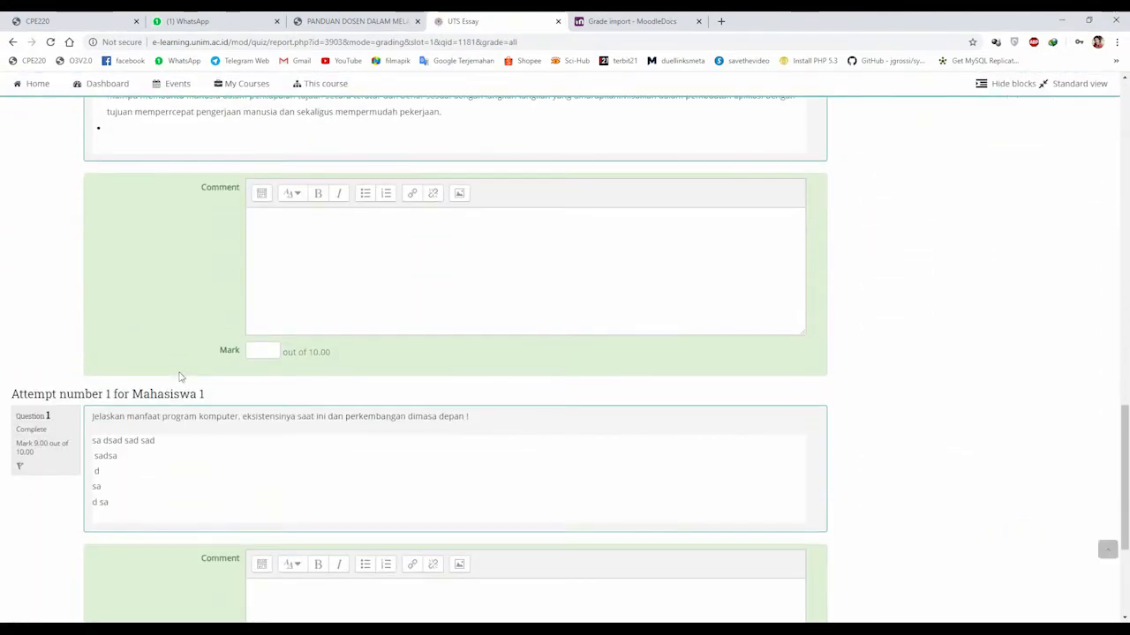
scroll(179, 374, down, 2)
scroll(180, 377, up, 5)
scroll(180, 377, up, 10)
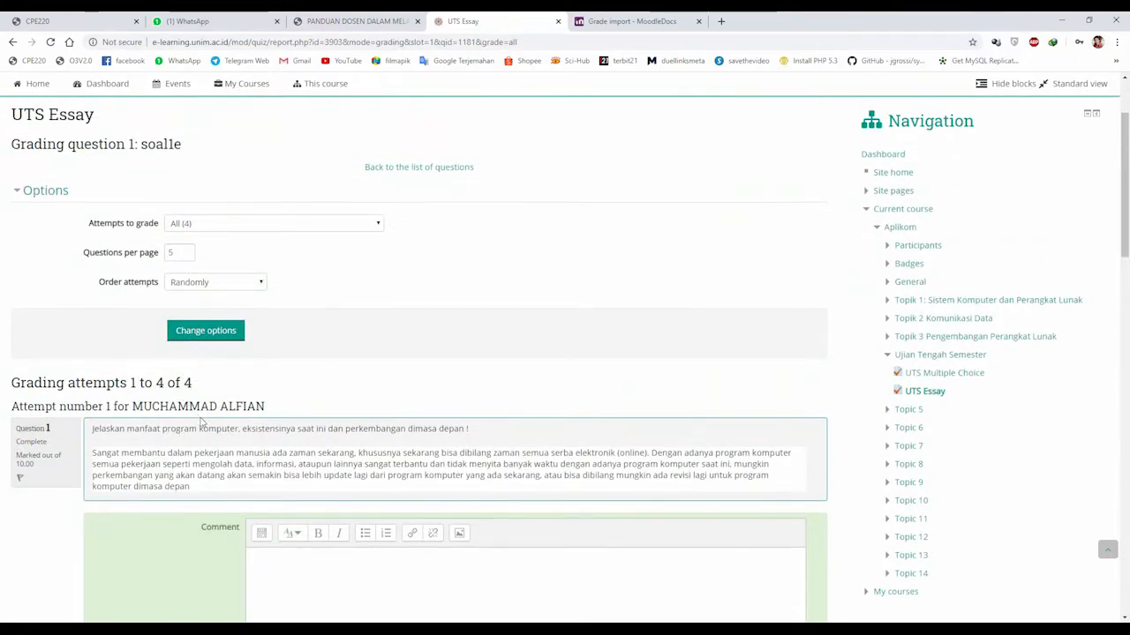
triple_click(136, 428)
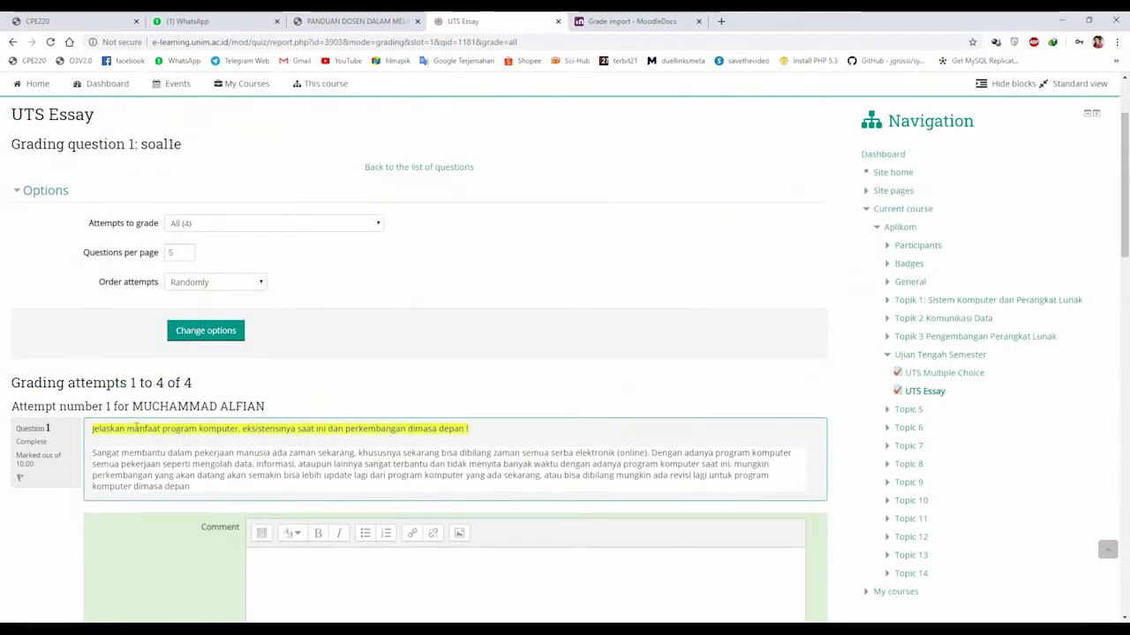
scroll(205, 417, down, 2)
scroll(205, 416, down, 4)
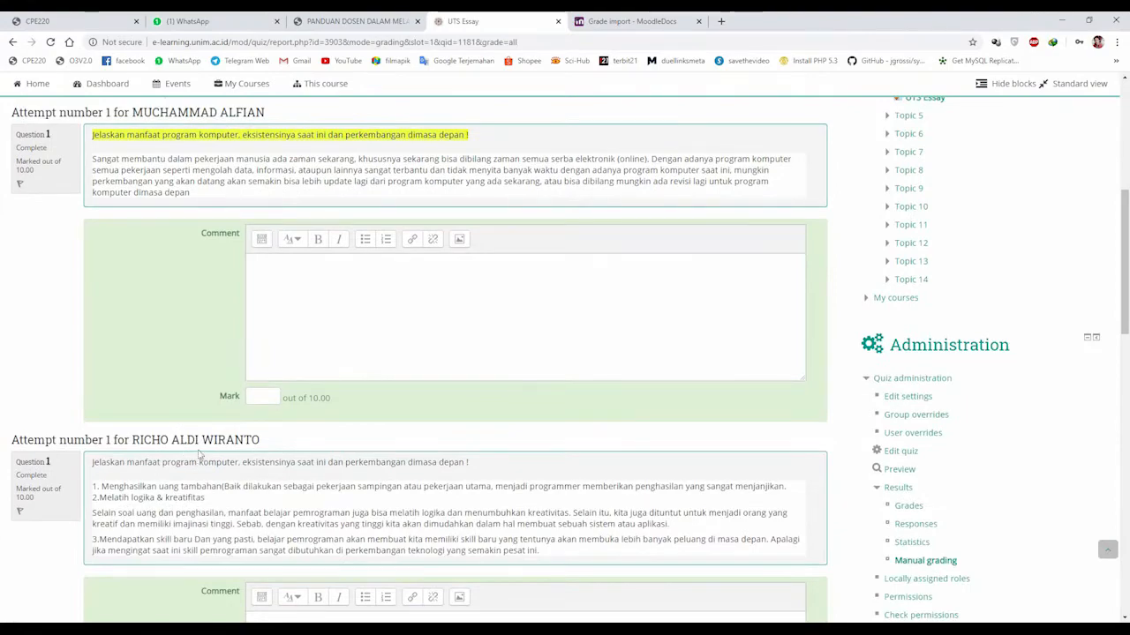
scroll(212, 436, up, 15)
scroll(221, 442, down, 20)
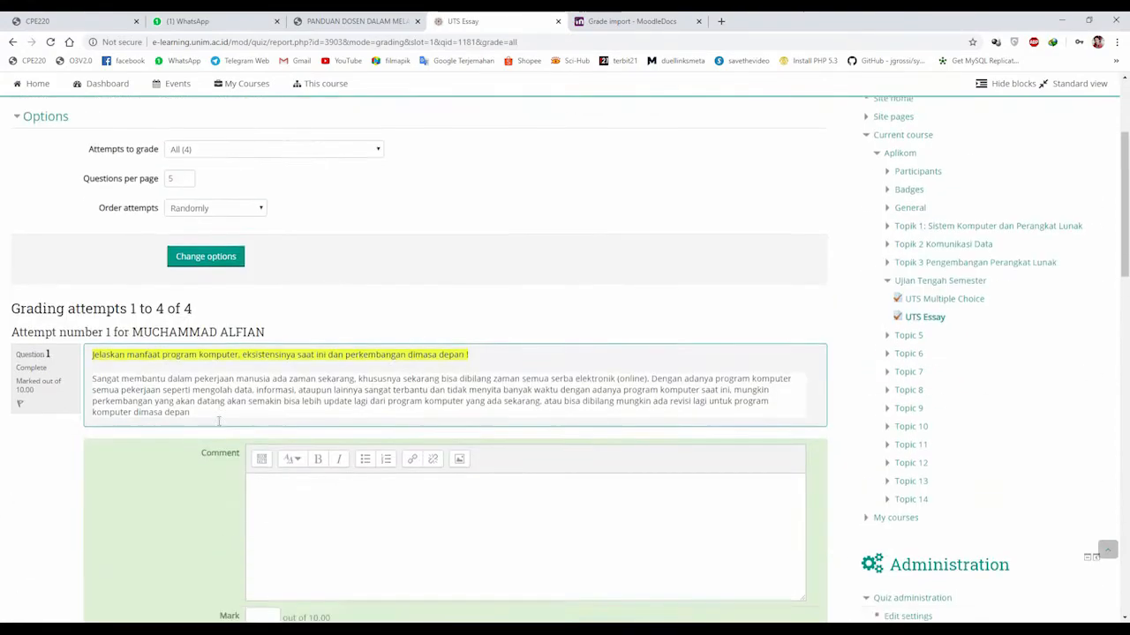
scroll(219, 425, down, 6)
scroll(217, 423, up, 15)
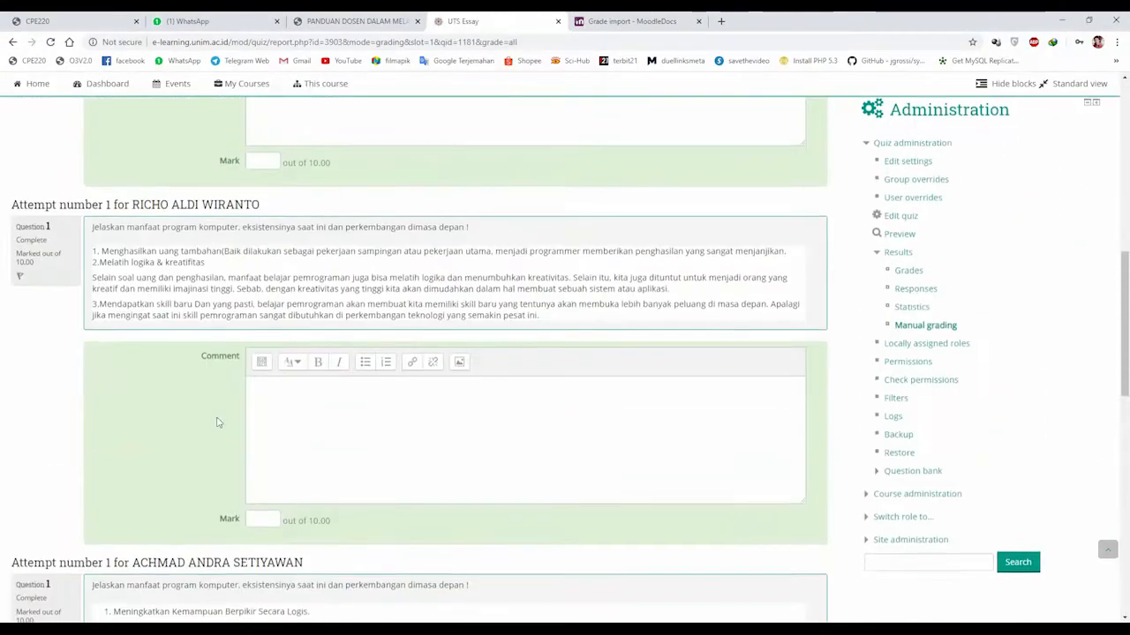
scroll(217, 422, up, 4)
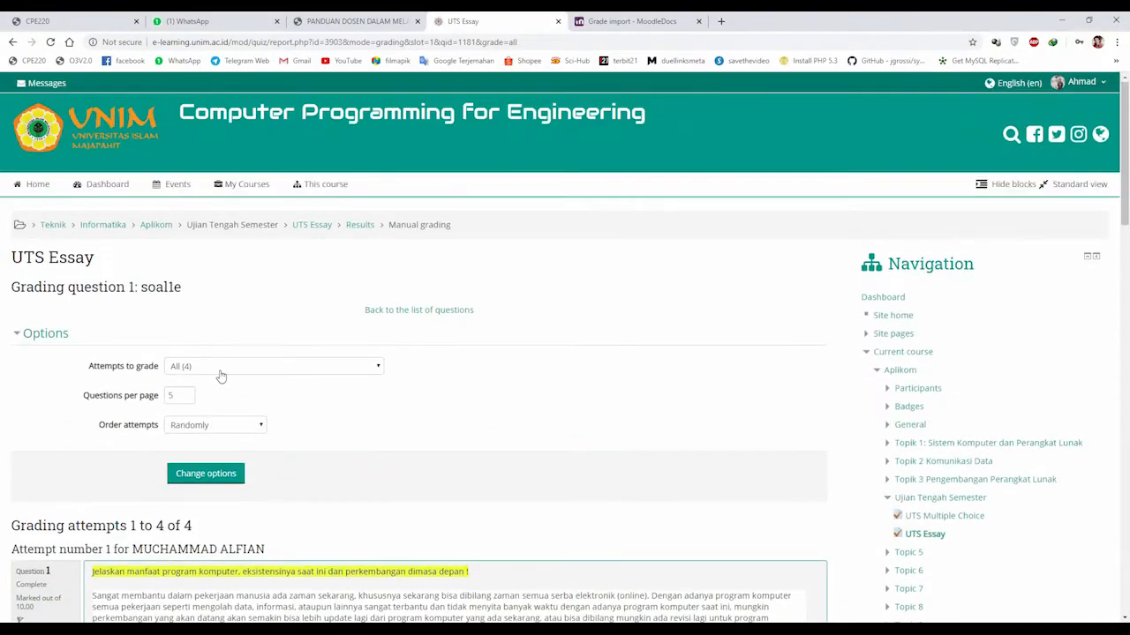
Look over the choices for which attempts to grade and the questions-per-page setting in the grading options
click(223, 370)
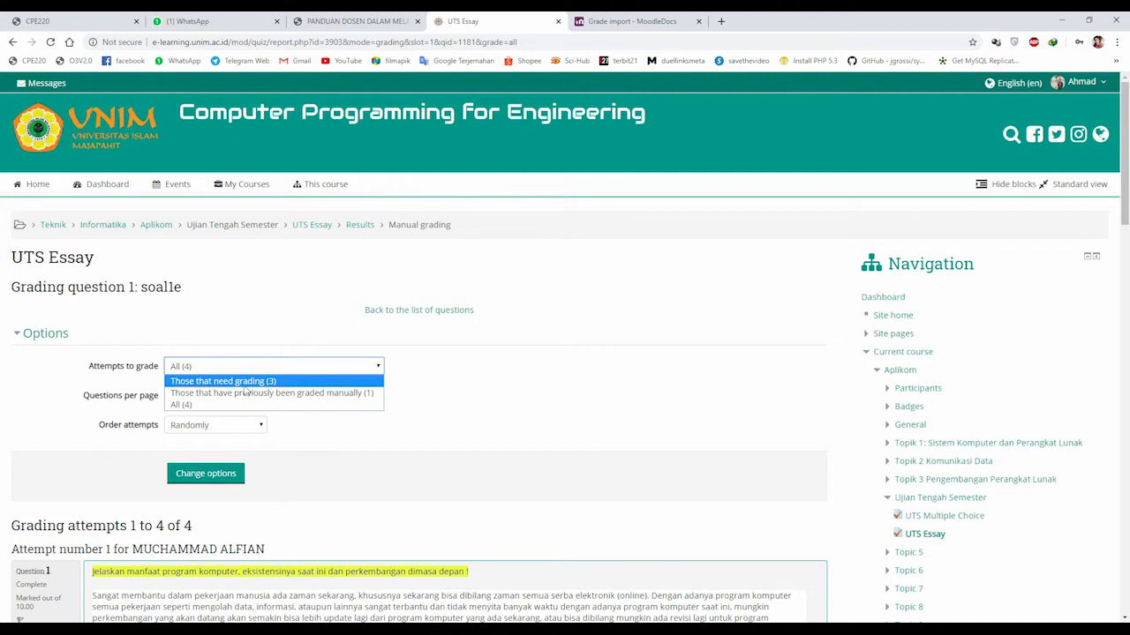
click(351, 455)
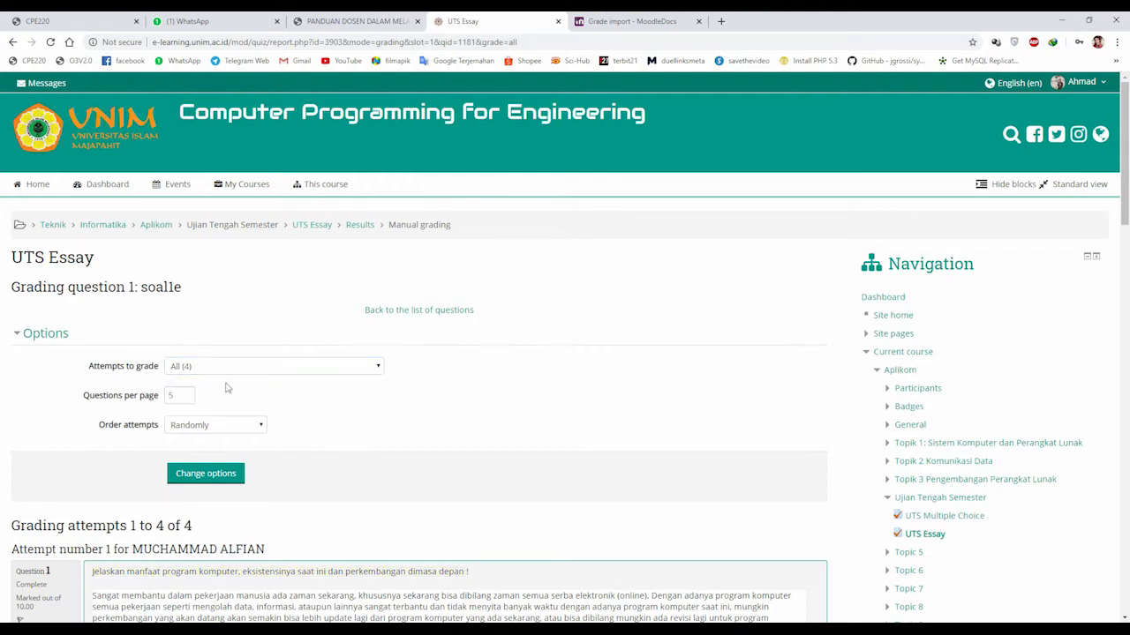
scroll(221, 370, down, 1)
click(181, 336)
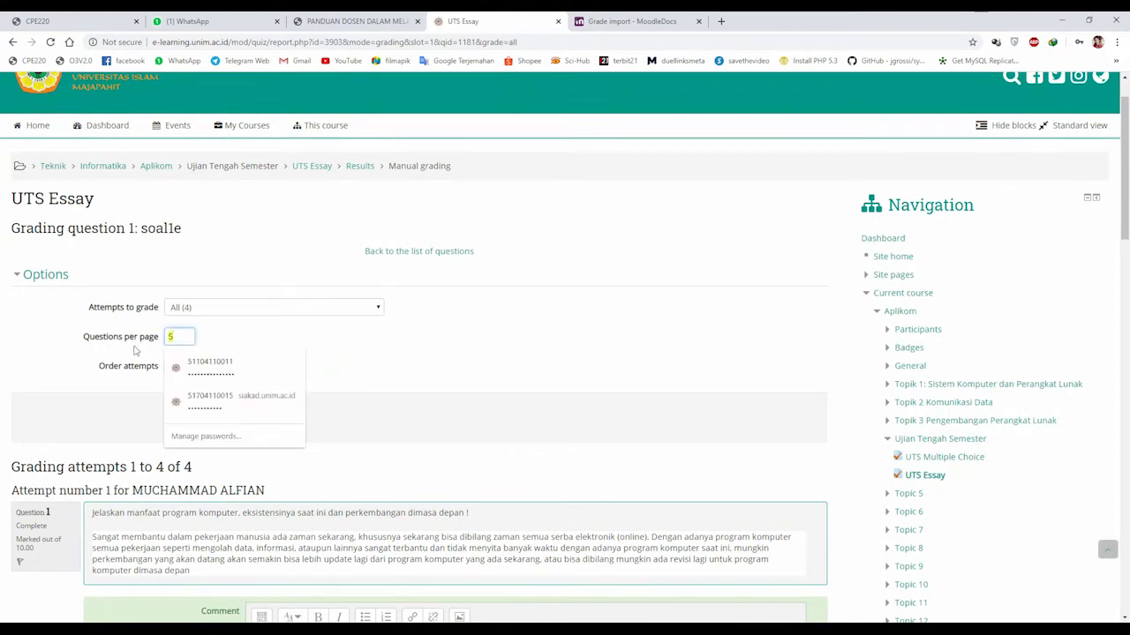
scroll(141, 350, down, 3)
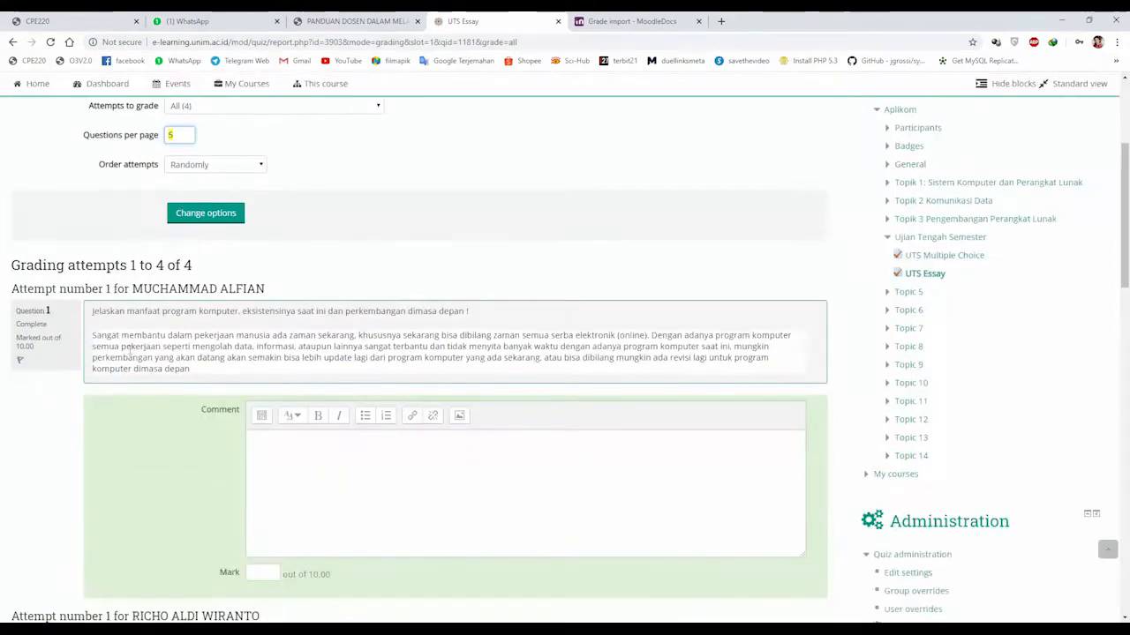
scroll(126, 350, down, 3)
scroll(141, 350, up, 3)
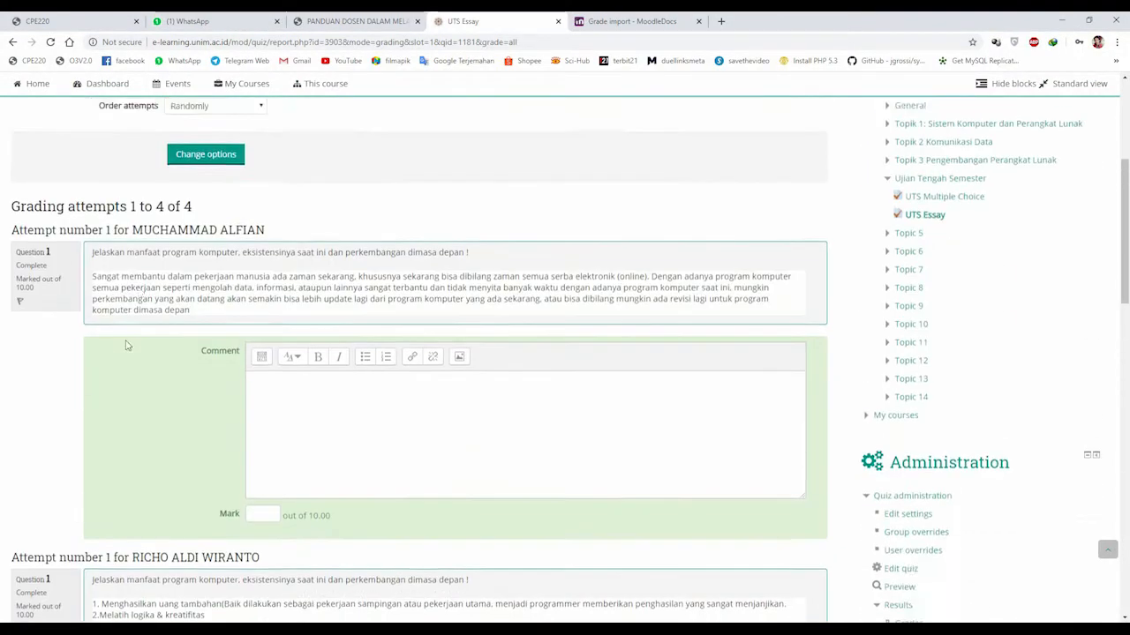
scroll(164, 350, up, 3)
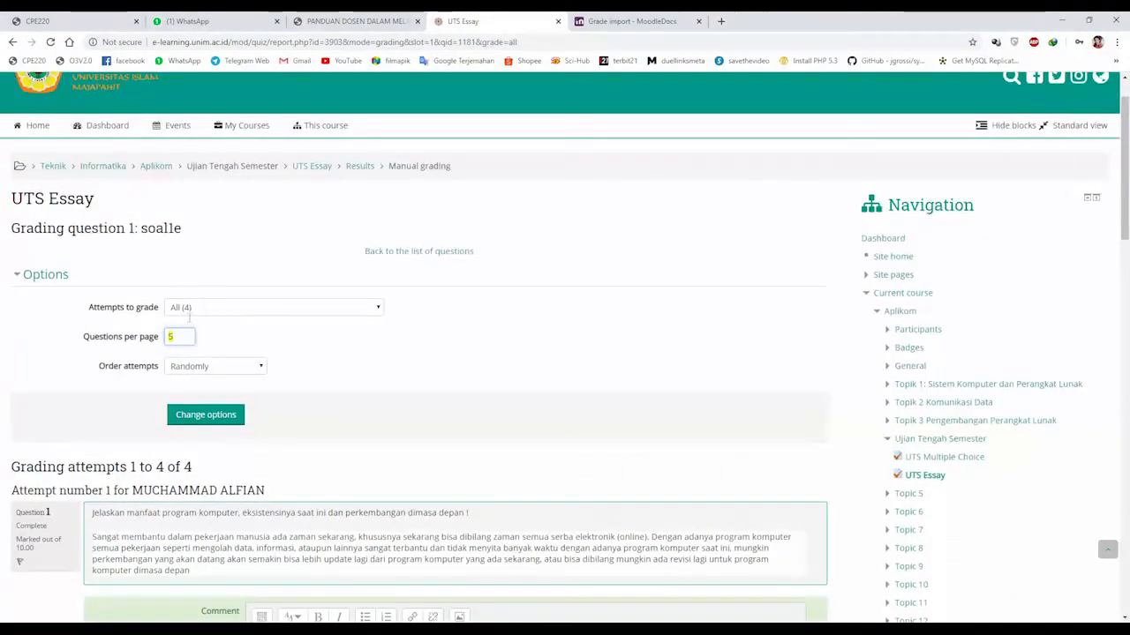
Order the question 1 attempts by date and apply the changed grading options
click(234, 370)
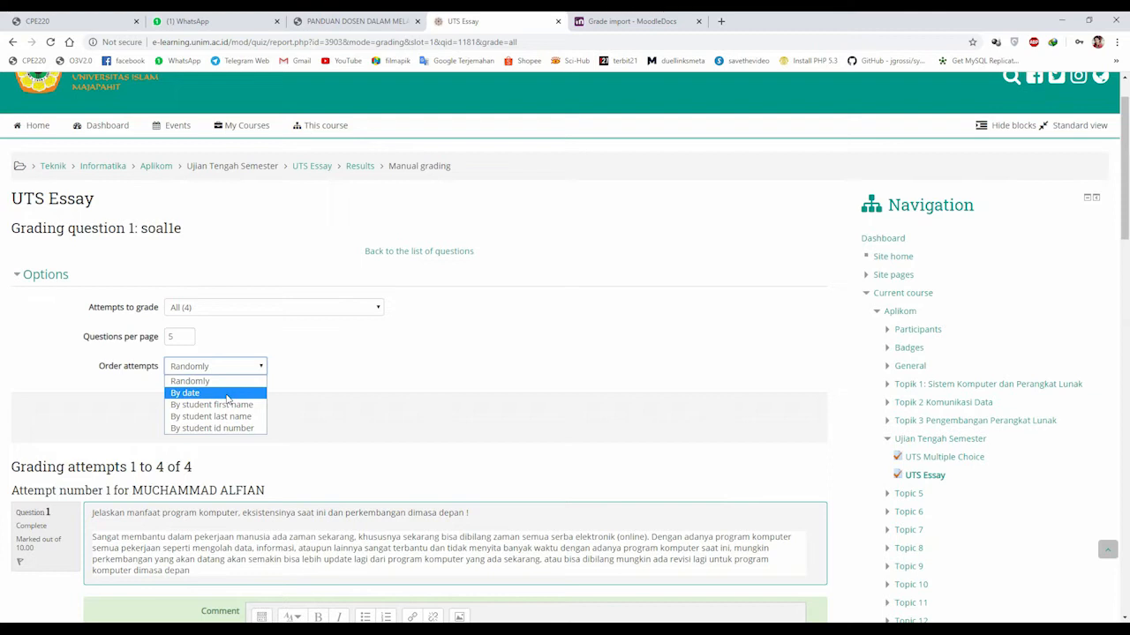
click(230, 399)
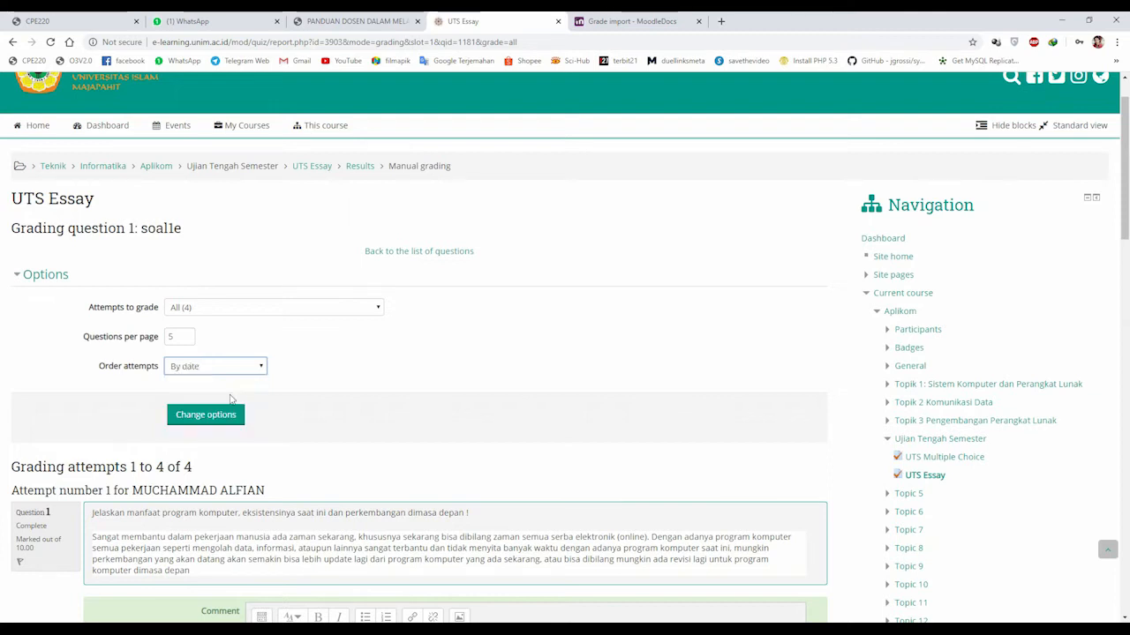
scroll(220, 462, down, 2)
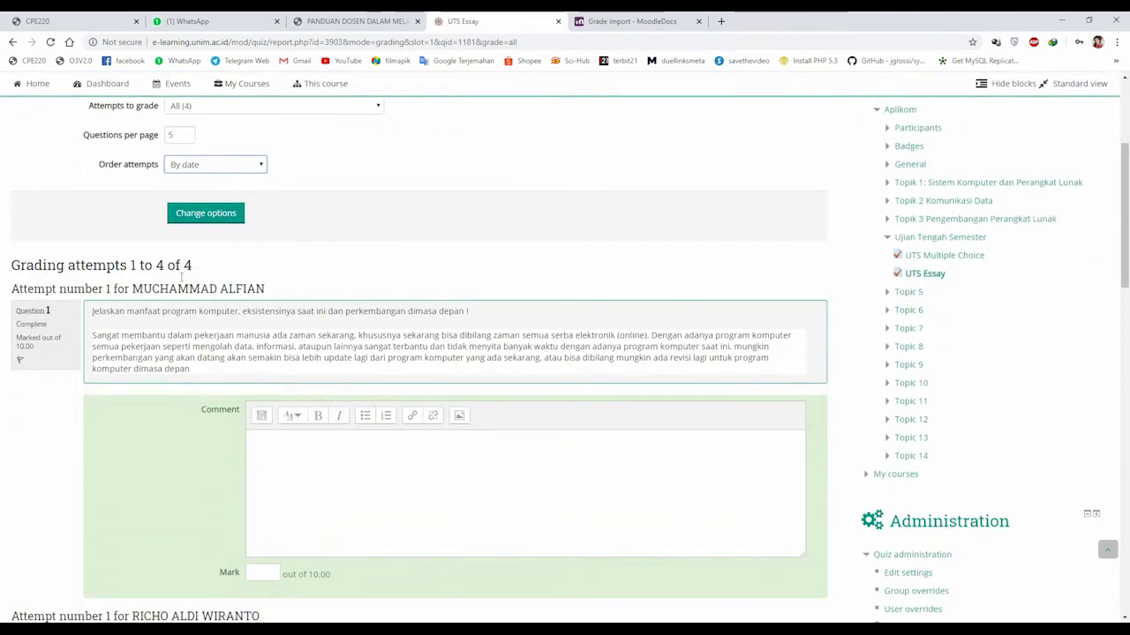
click(221, 217)
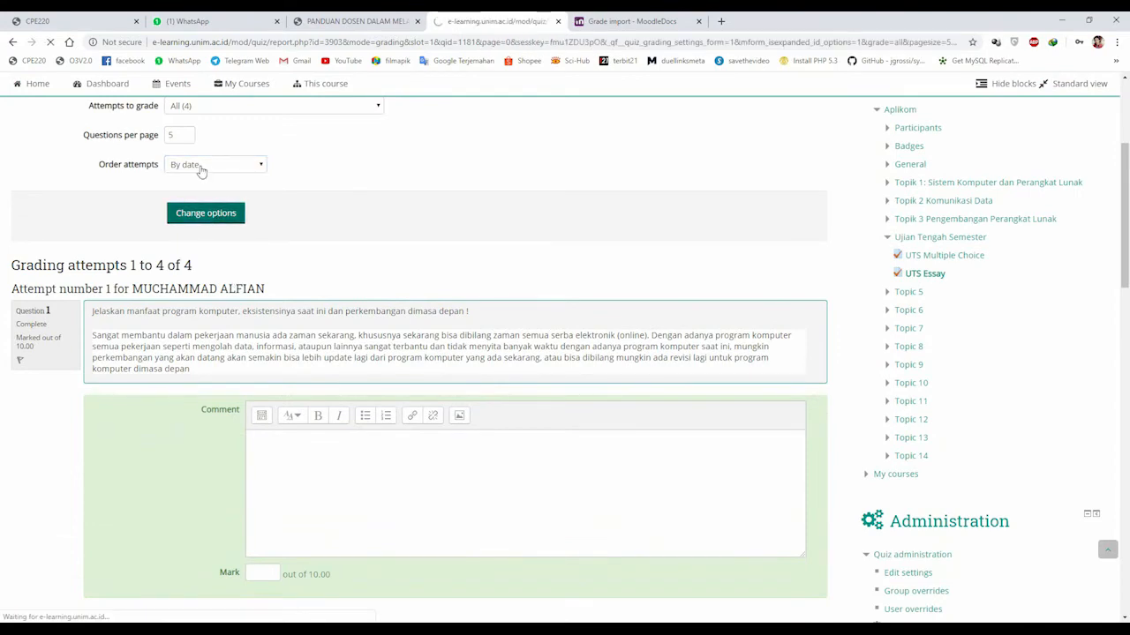
scroll(225, 378, down, 3)
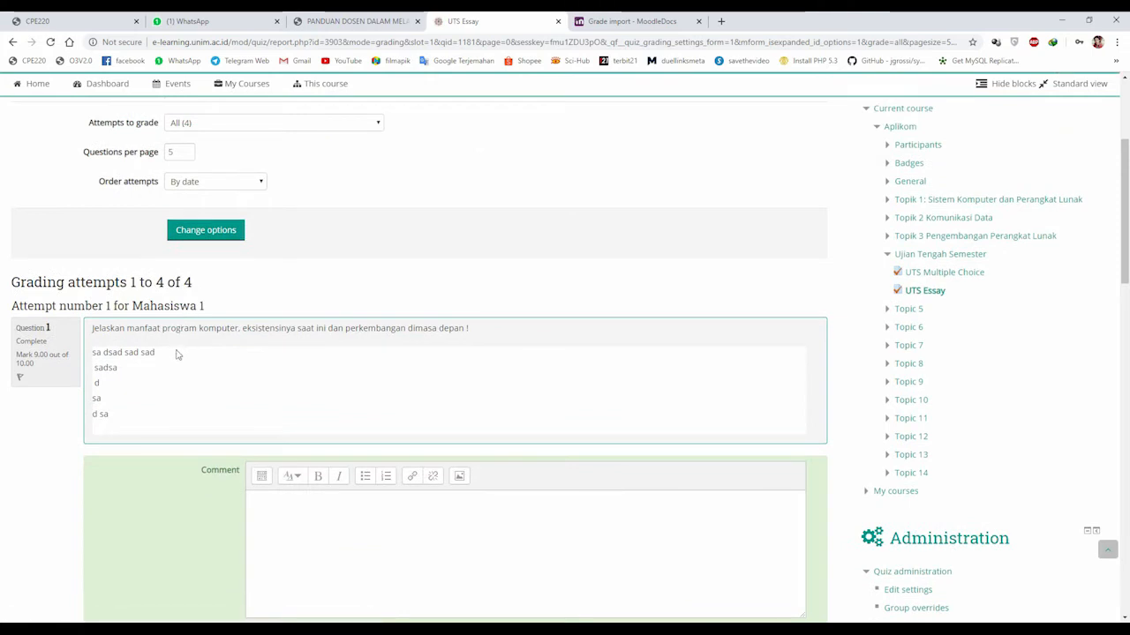
For the first listed attempt at question 1, enter the comment "jawaban asal-asal" and set the mark to 2
double_click(175, 306)
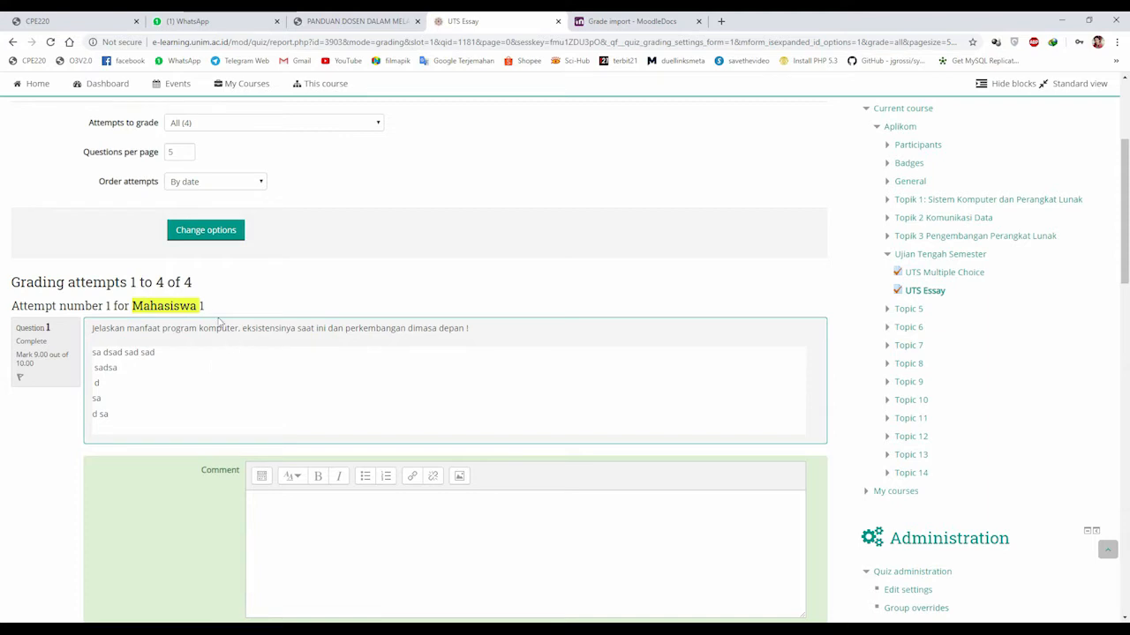
scroll(219, 323, down, 2)
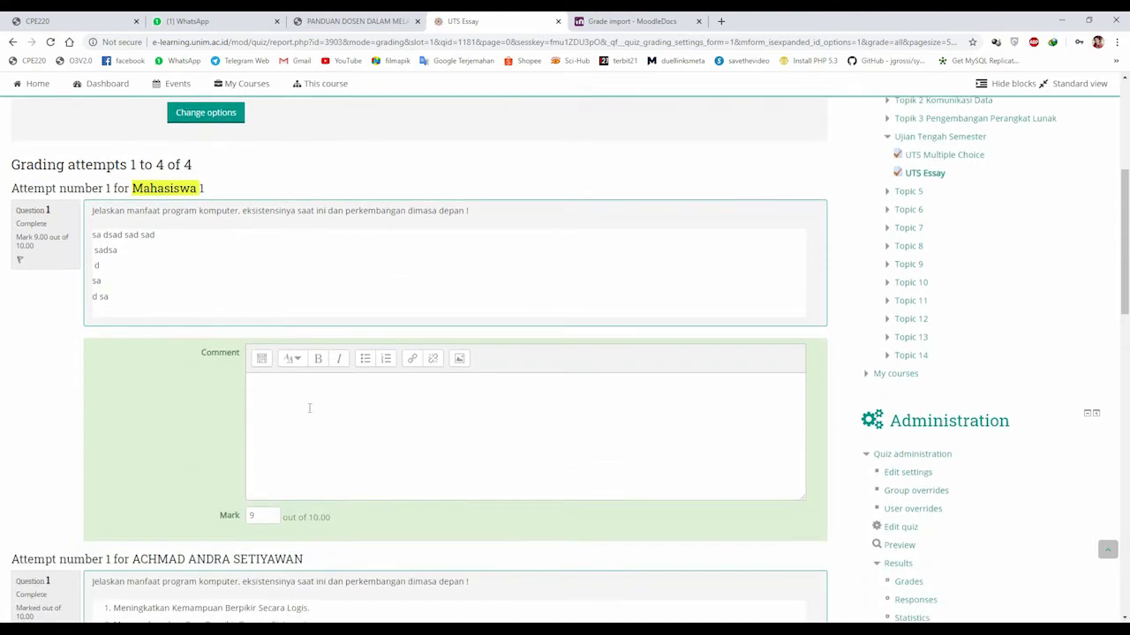
click(301, 407)
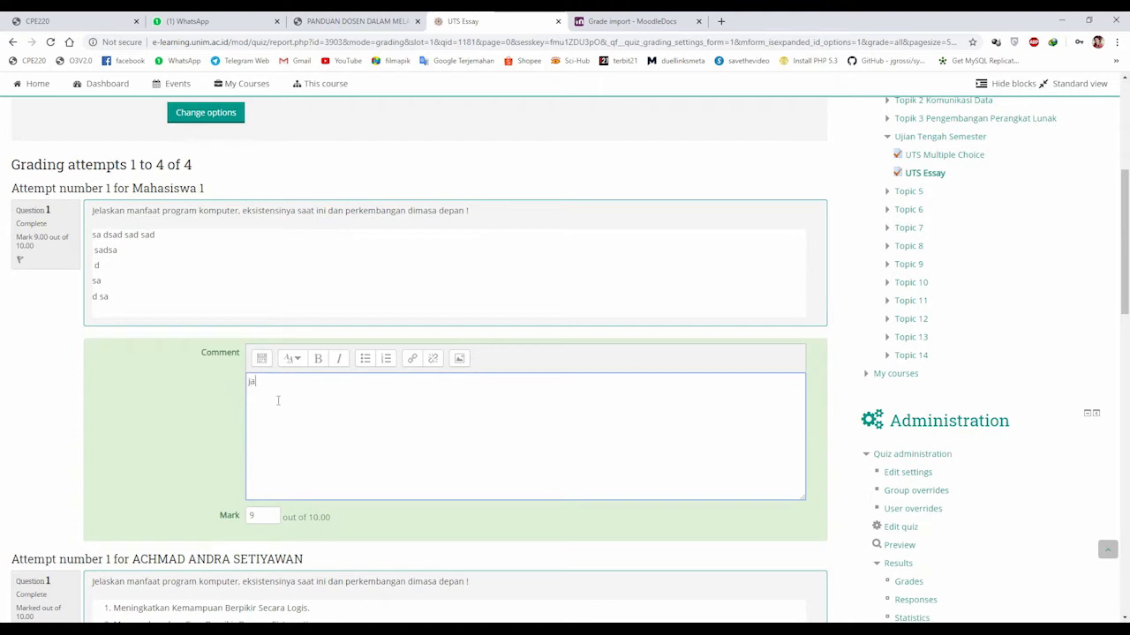
text(jawaban asal-asal2)
scroll(336, 417, down, 1)
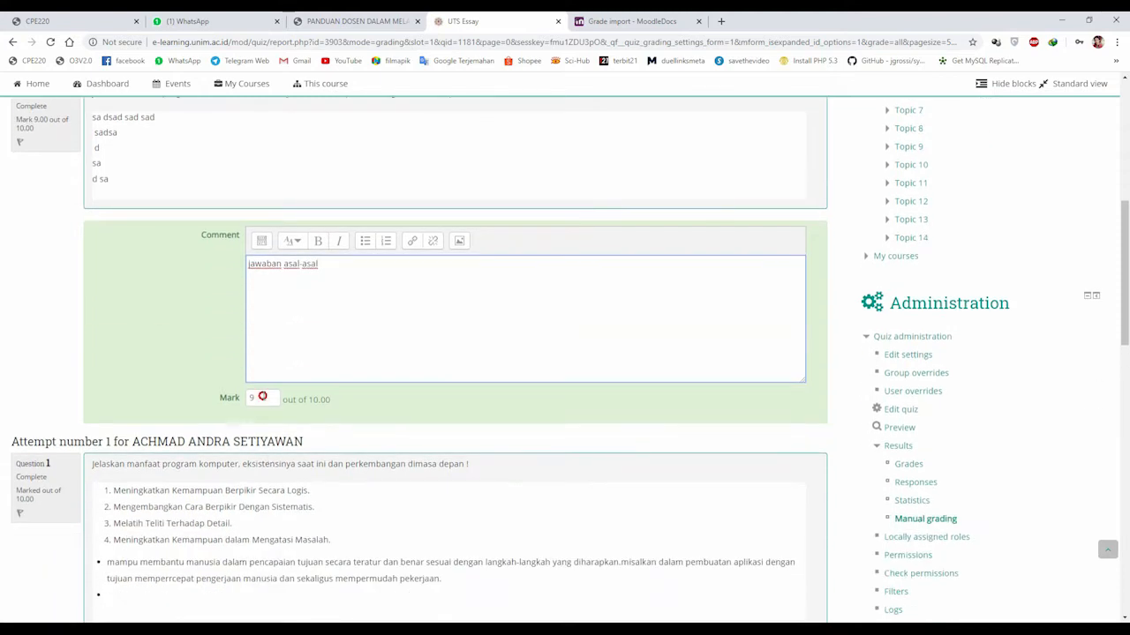
double_click(262, 397)
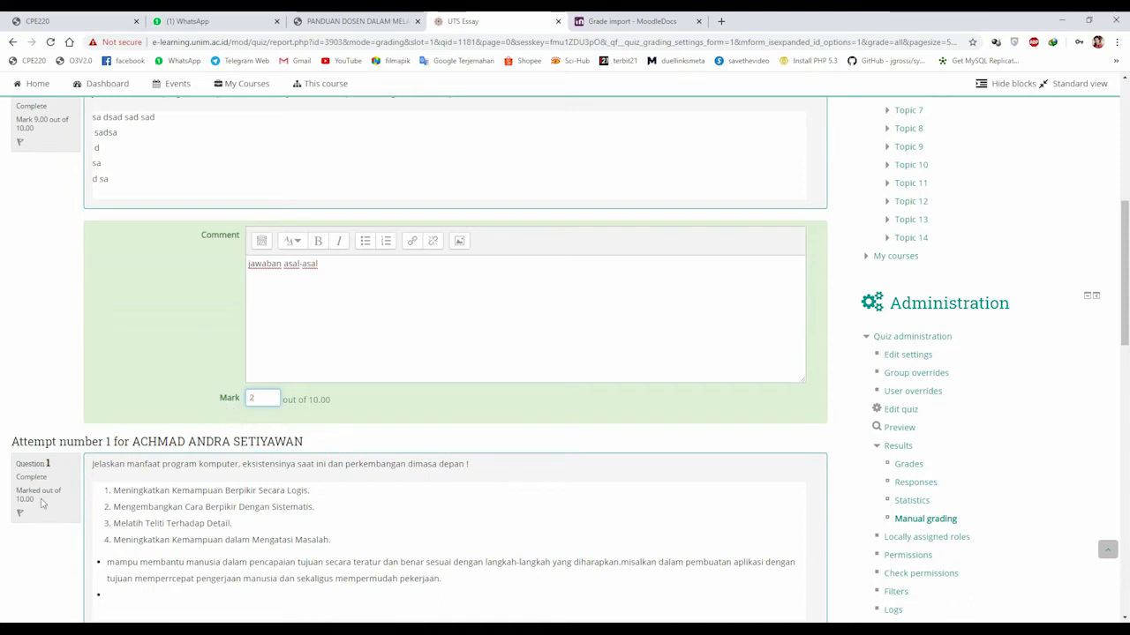
Open the UTS Essay quiz editing page in a new browser tab and check the quiz's maximum grade
scroll(43, 502, up, 5)
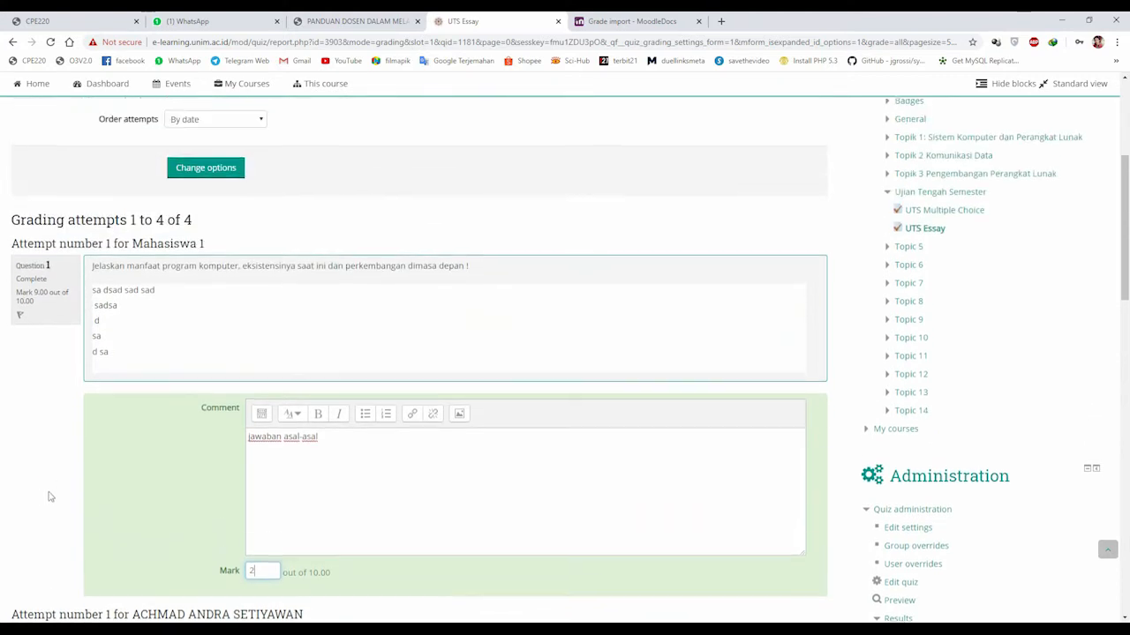
scroll(85, 462, up, 2)
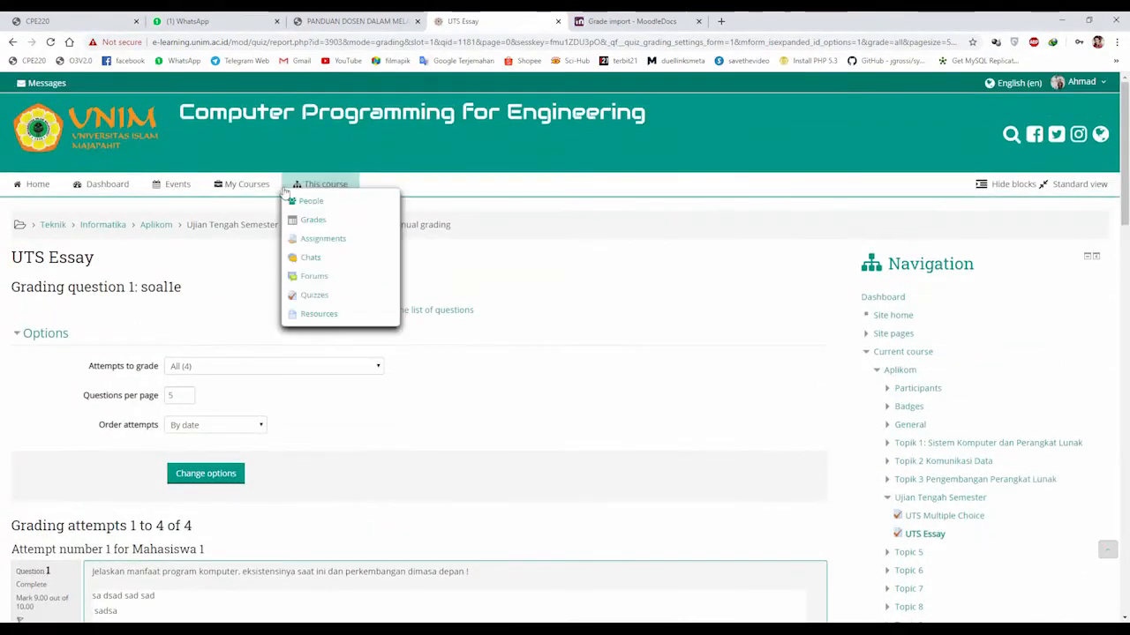
mouse_move(326, 193)
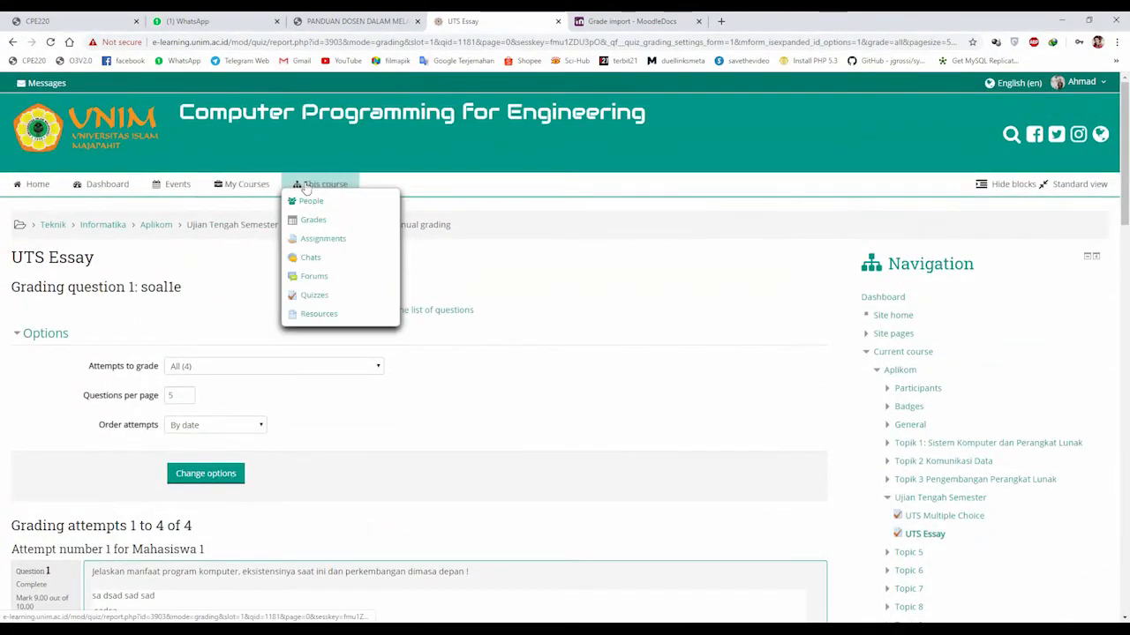
scroll(220, 273, down, 7)
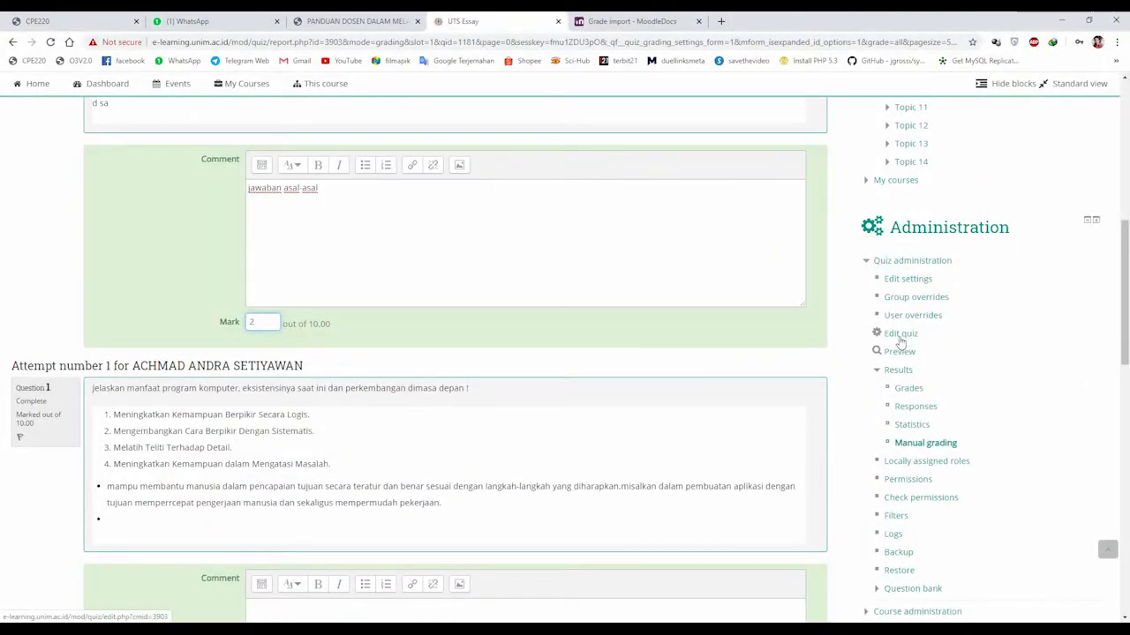
right_click(910, 345)
click(918, 346)
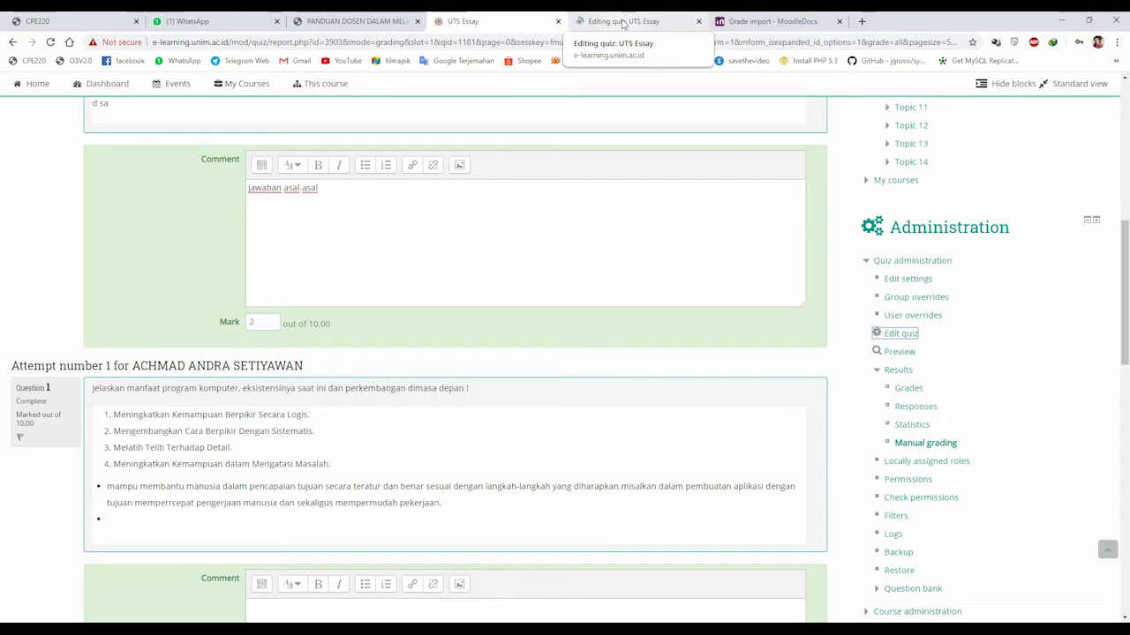
click(622, 23)
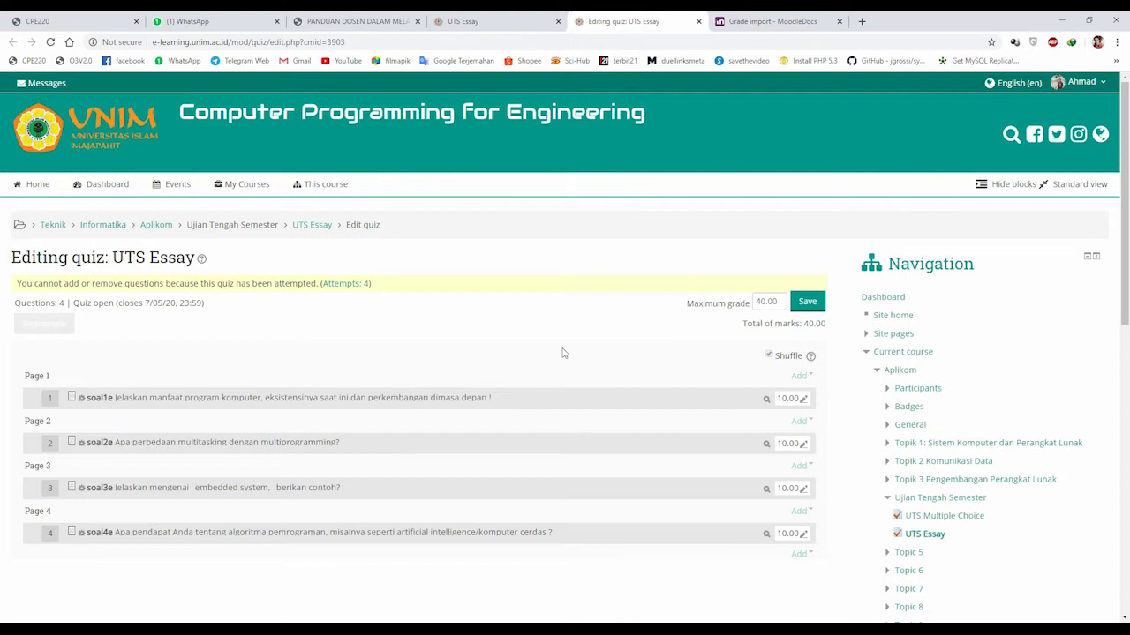
double_click(759, 303)
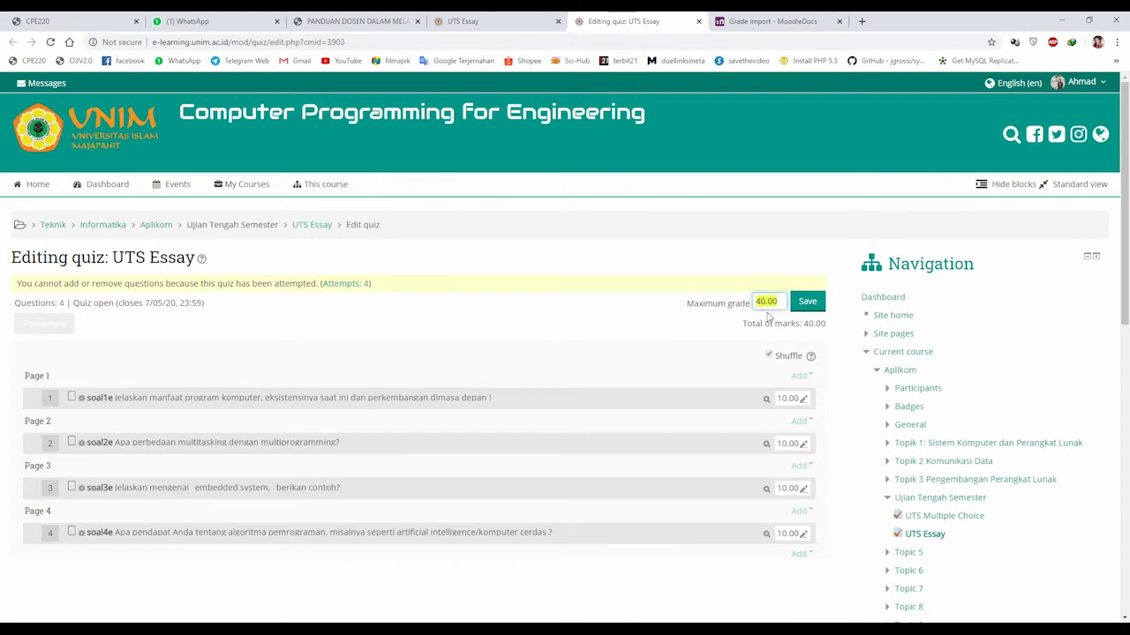
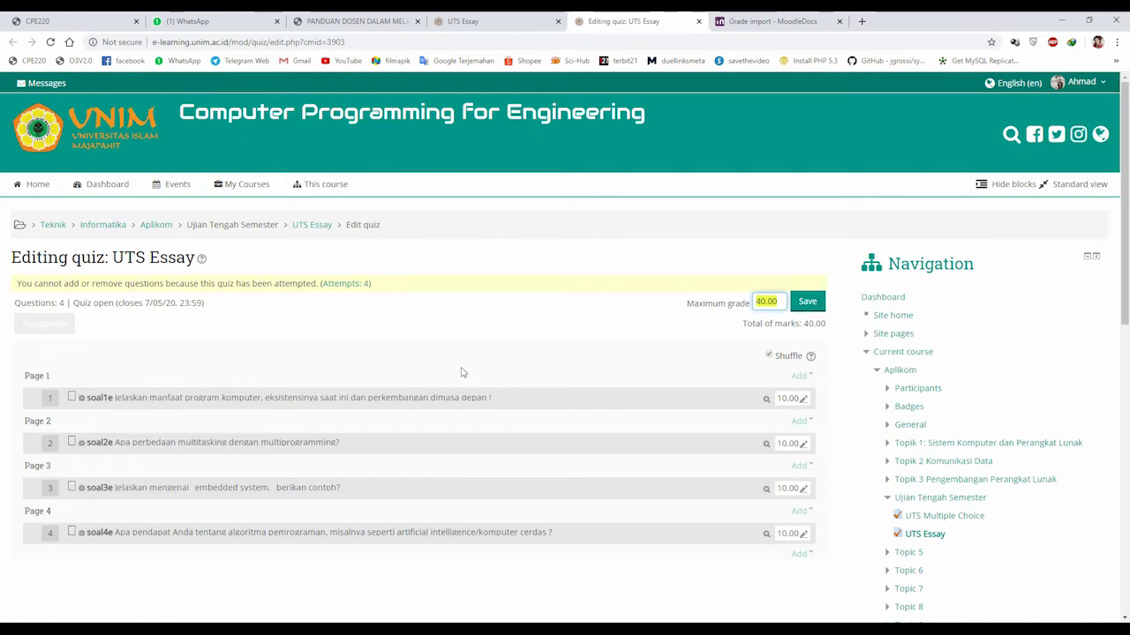
Return to the manual grading page and check the maximum mark available for each question 1 attempt
click(462, 20)
drag(36, 424, 14, 415)
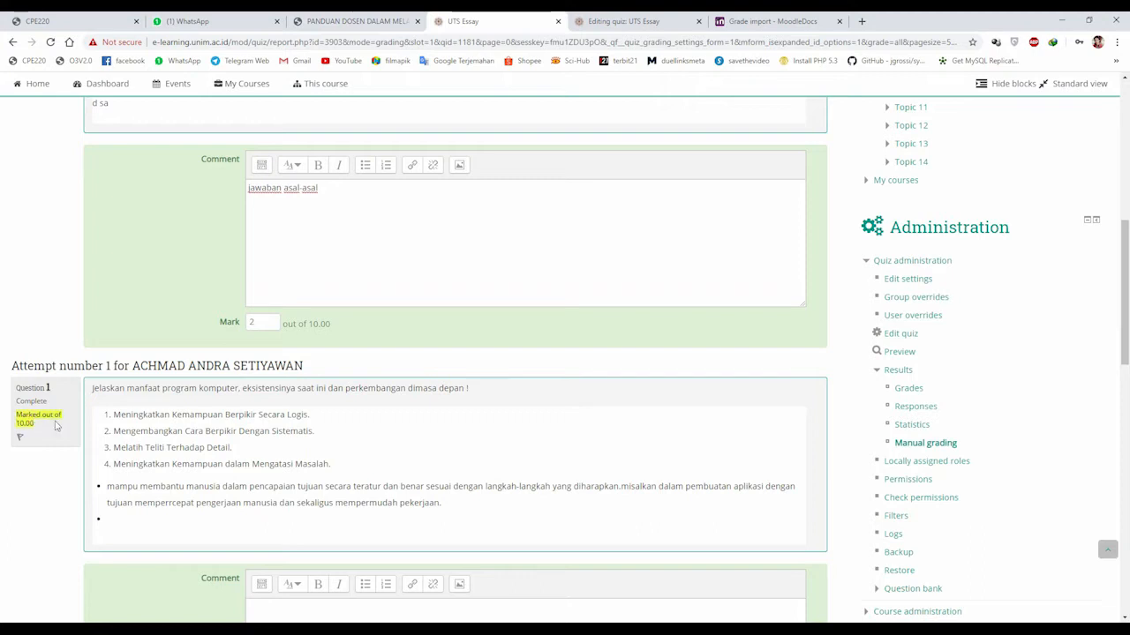
scroll(270, 401, up, 1)
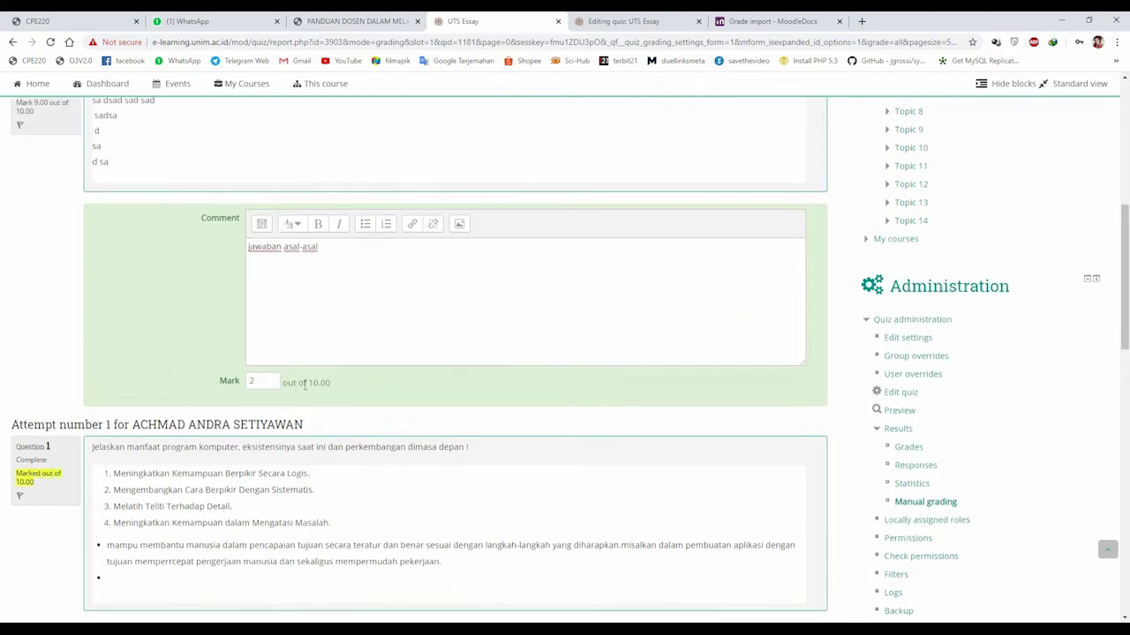
scroll(270, 434, up, 1)
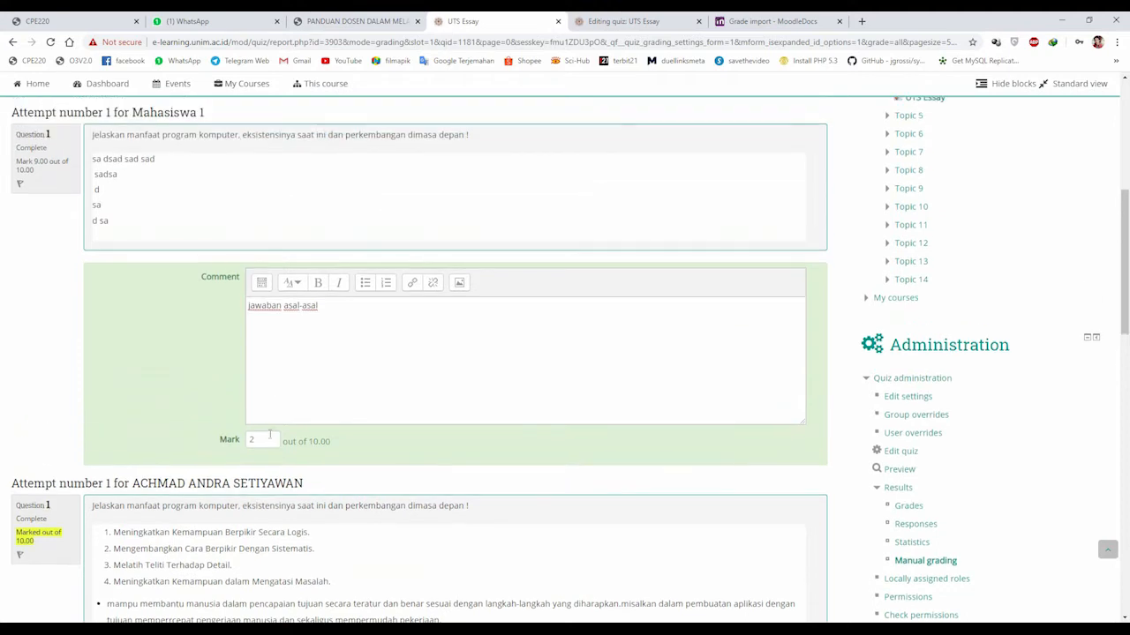
drag(311, 443, 350, 443)
scroll(269, 463, down, 4)
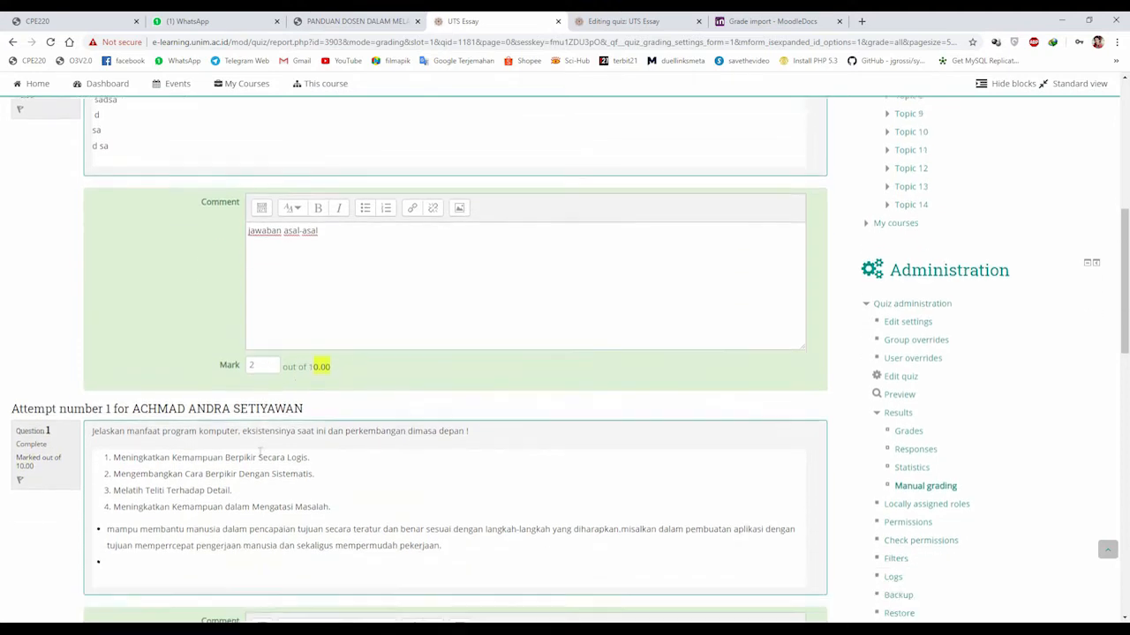
For the second listed attempt at question 1, enter the comment "ok" and set the mark to 8
scroll(209, 417, down, 1)
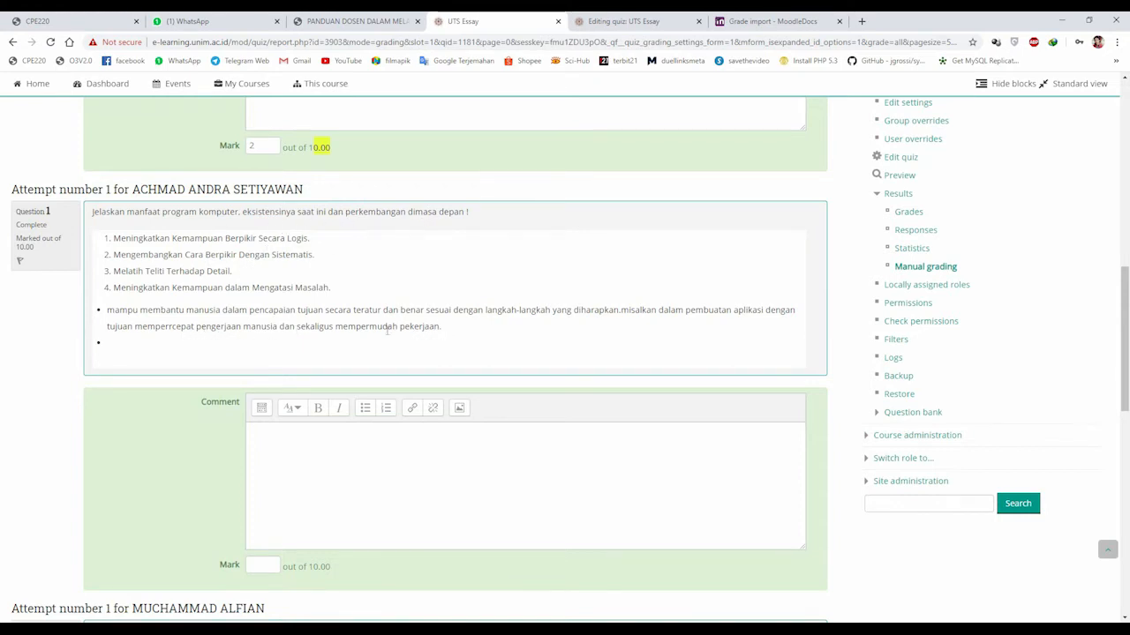
click(306, 468)
scroll(305, 446, down, 1)
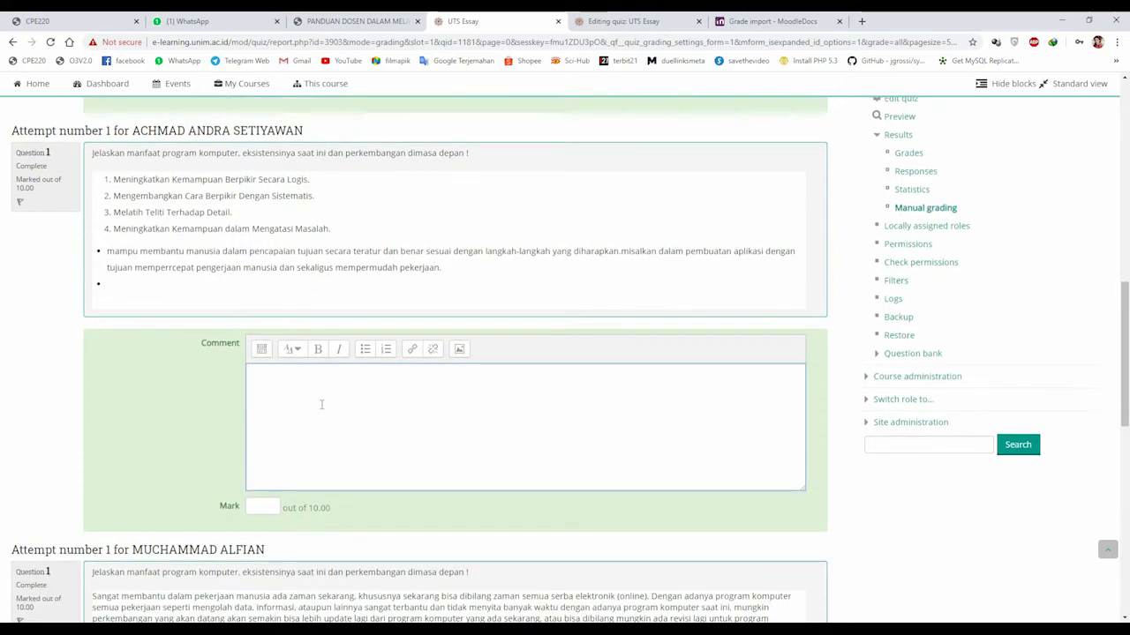
text(0)
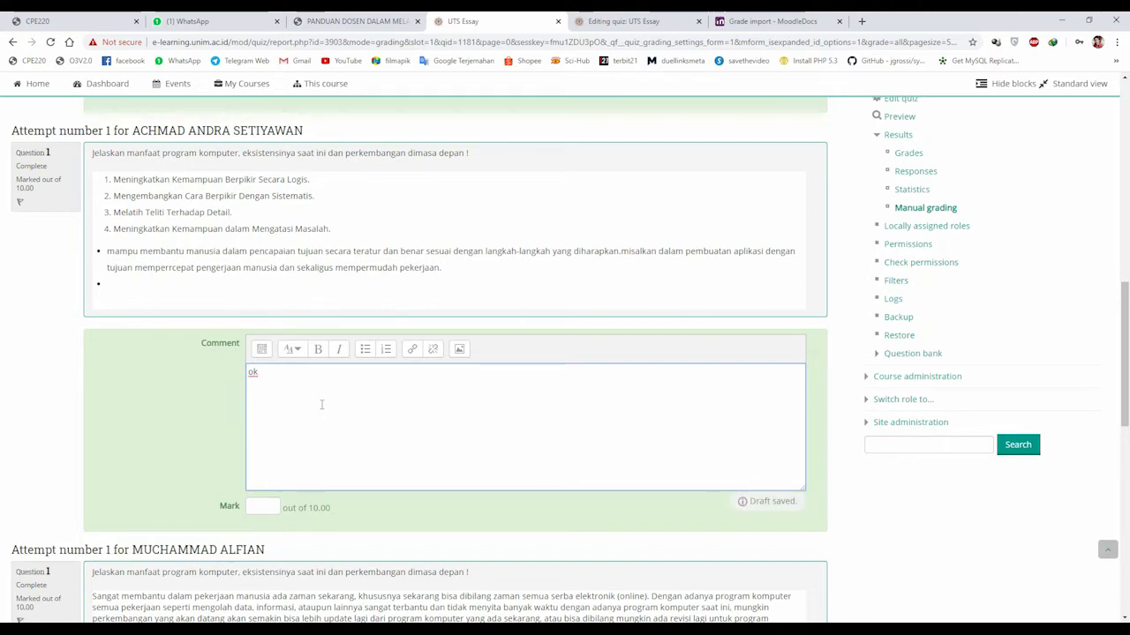
scroll(280, 353, down, 1)
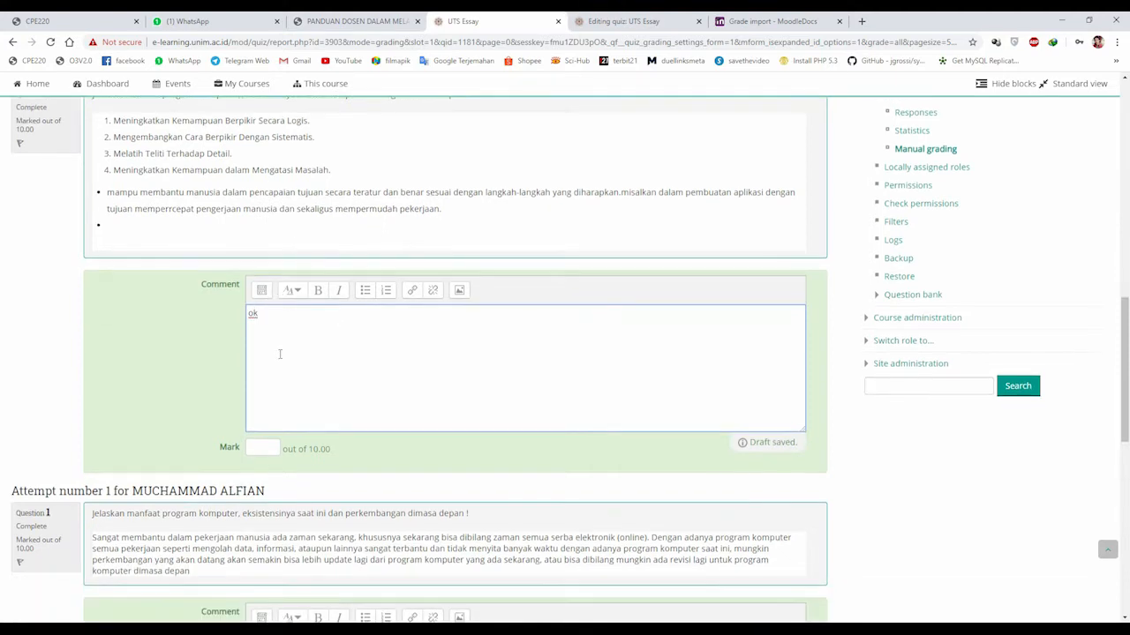
click(261, 450)
scroll(262, 450, down, 1)
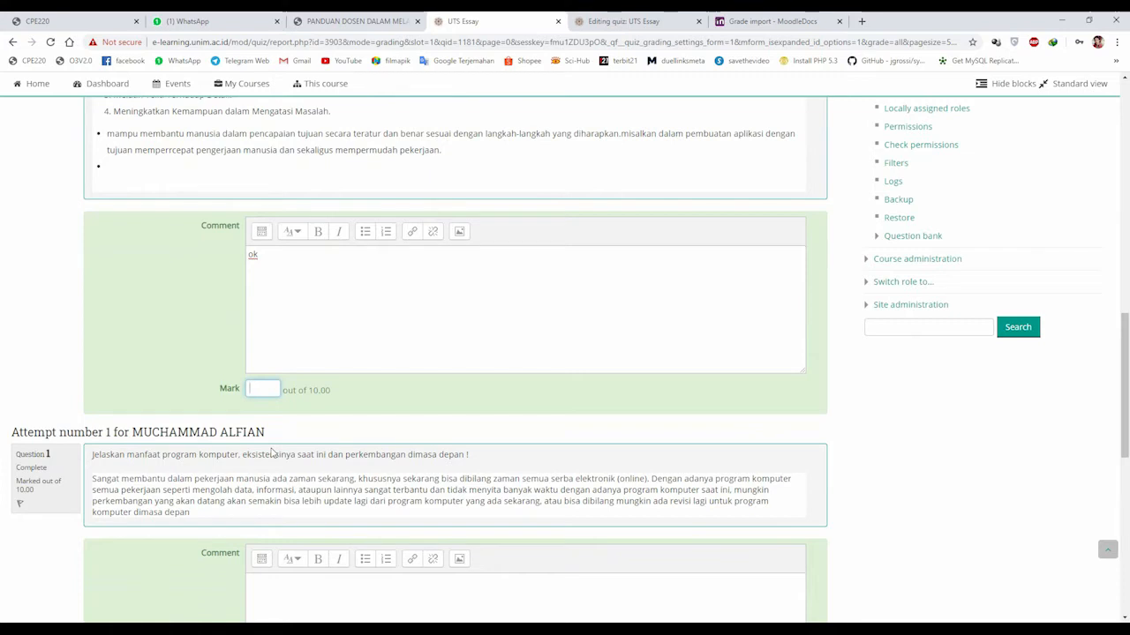
text(8)
For the third listed attempt at question 1, enter the comment "ok" and set the mark to 9
scroll(279, 437, down, 4)
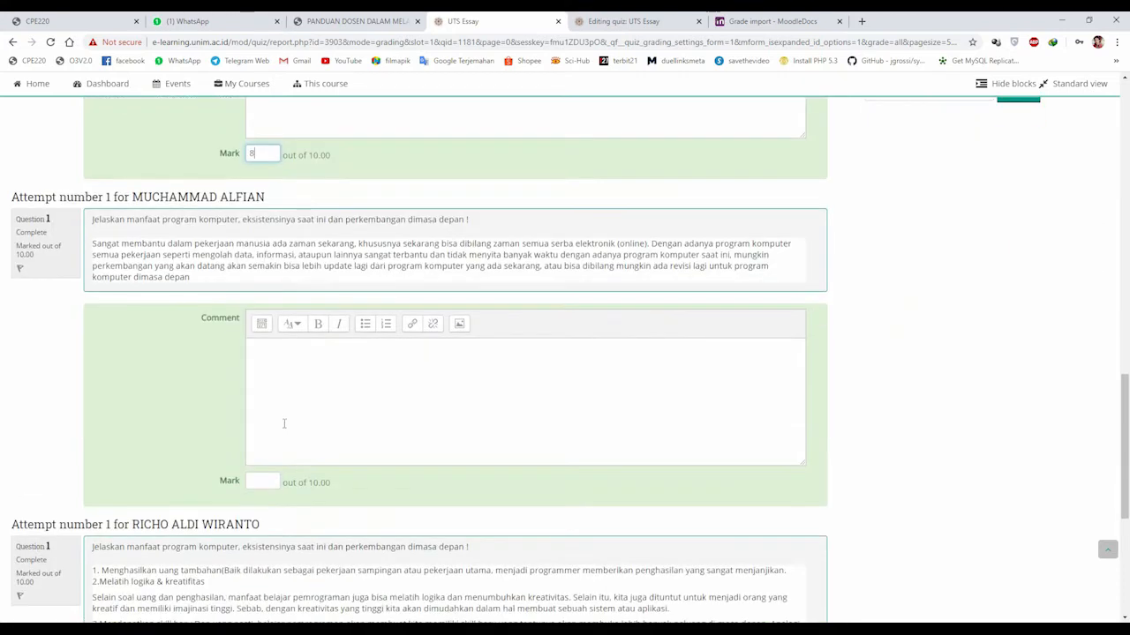
click(285, 413)
text(ok)
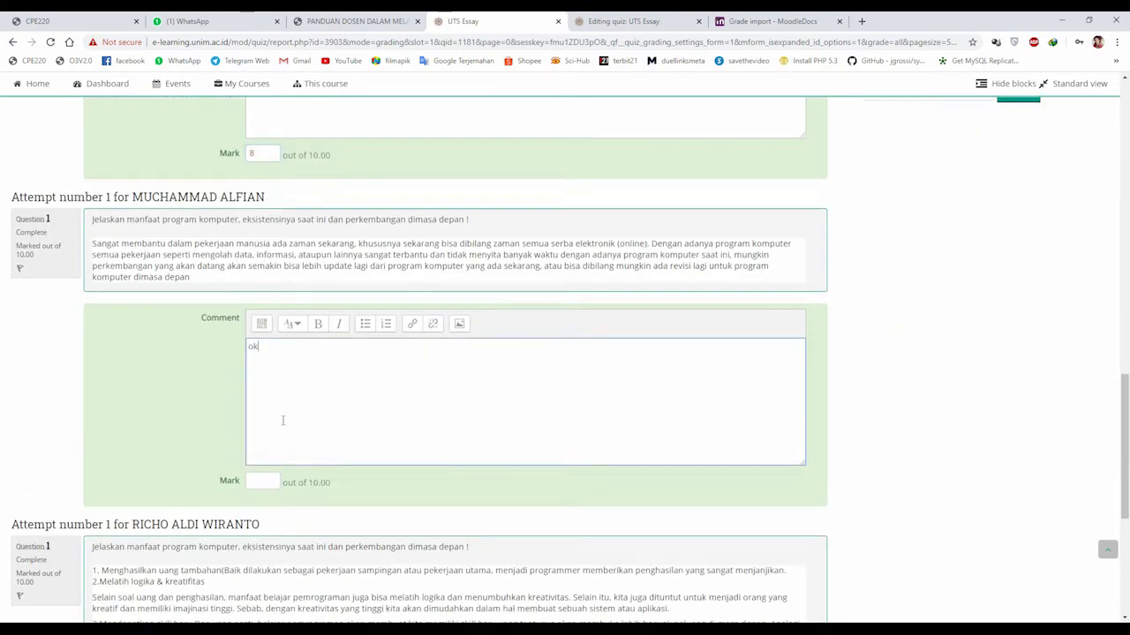
click(268, 483)
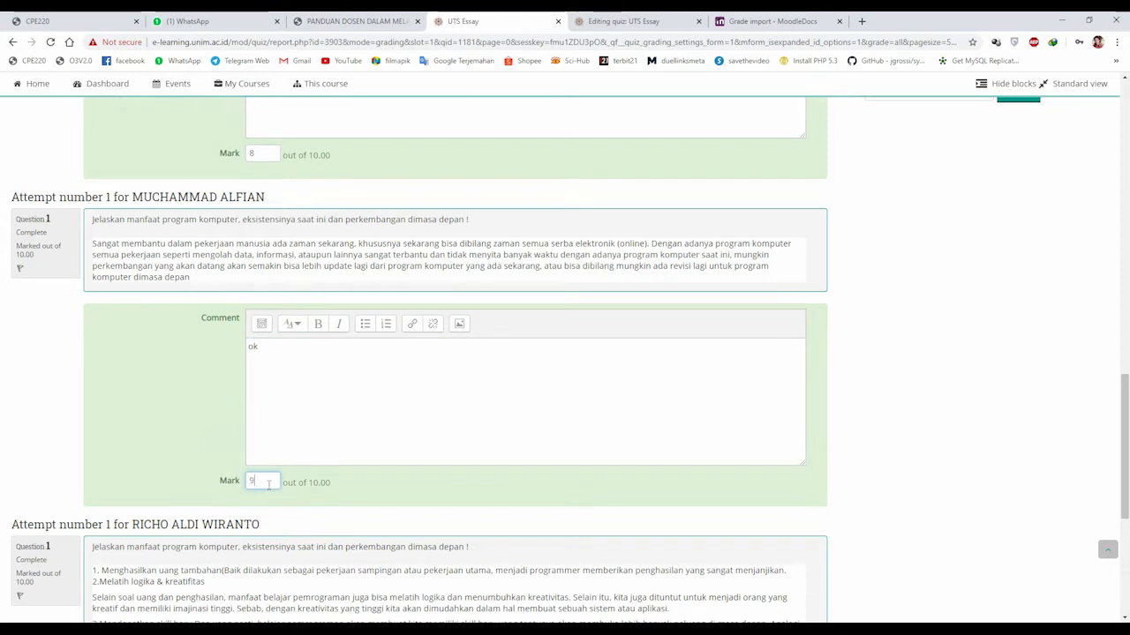
For the fourth listed attempt at question 1, enter the comment "ok", set the mark to 9, and save the grading page
scroll(274, 450, down, 3)
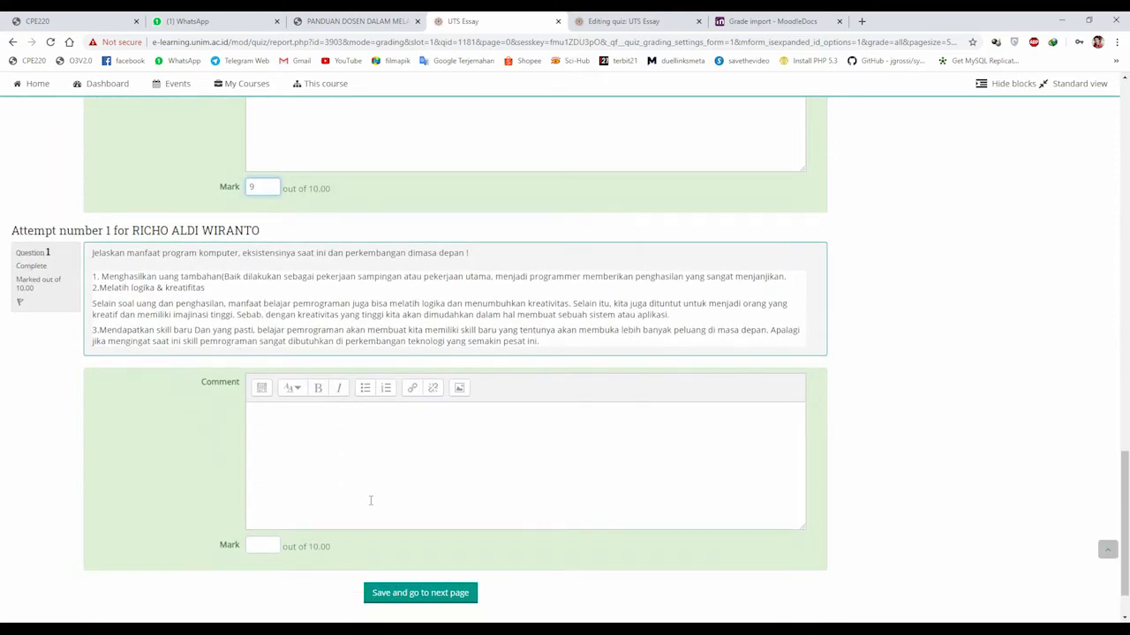
click(296, 488)
text(ok)
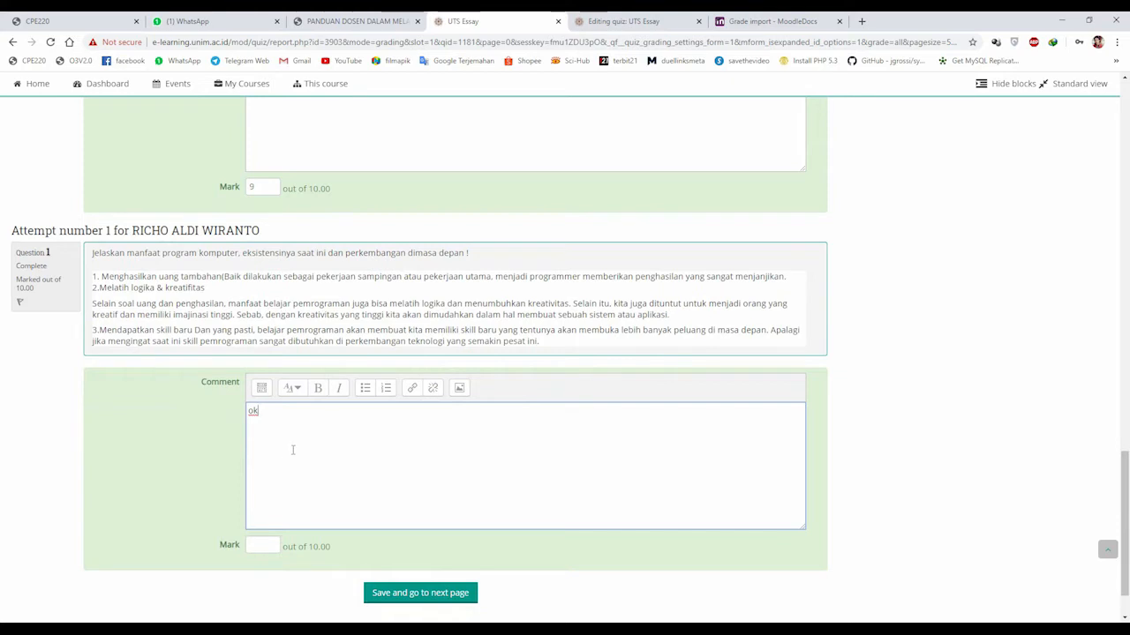
click(263, 546)
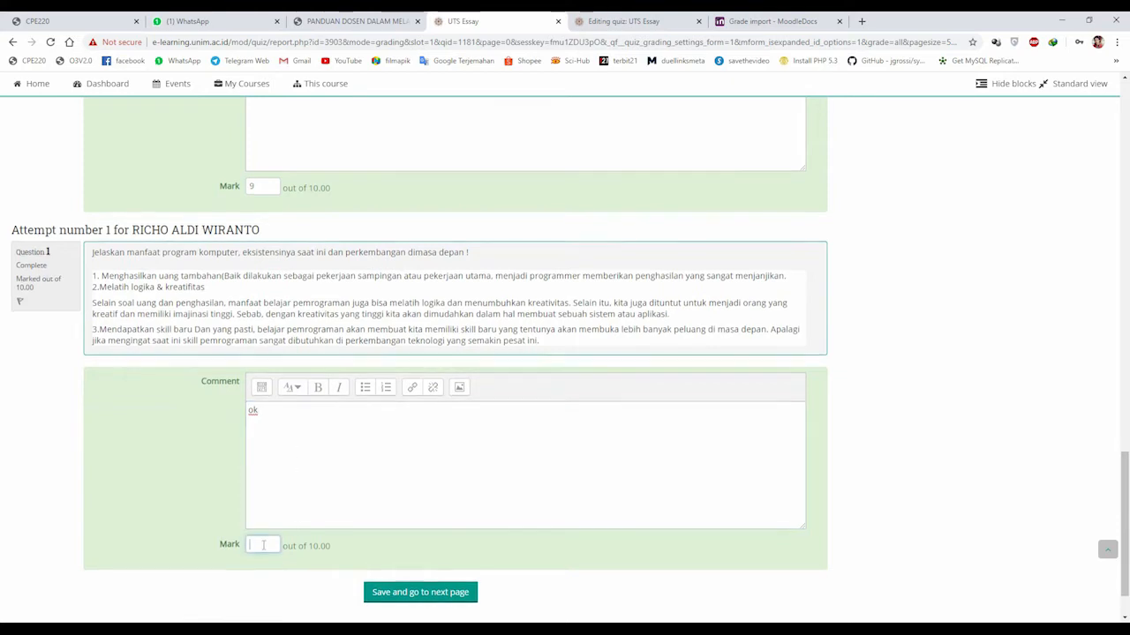
scroll(262, 547, down, 1)
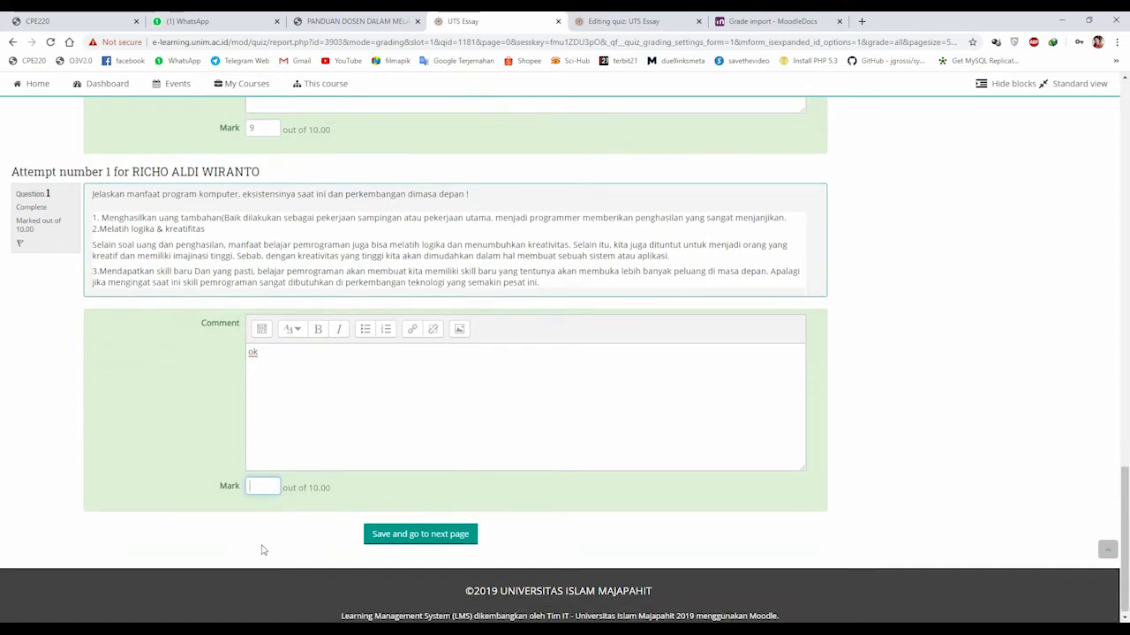
text(9)
click(425, 545)
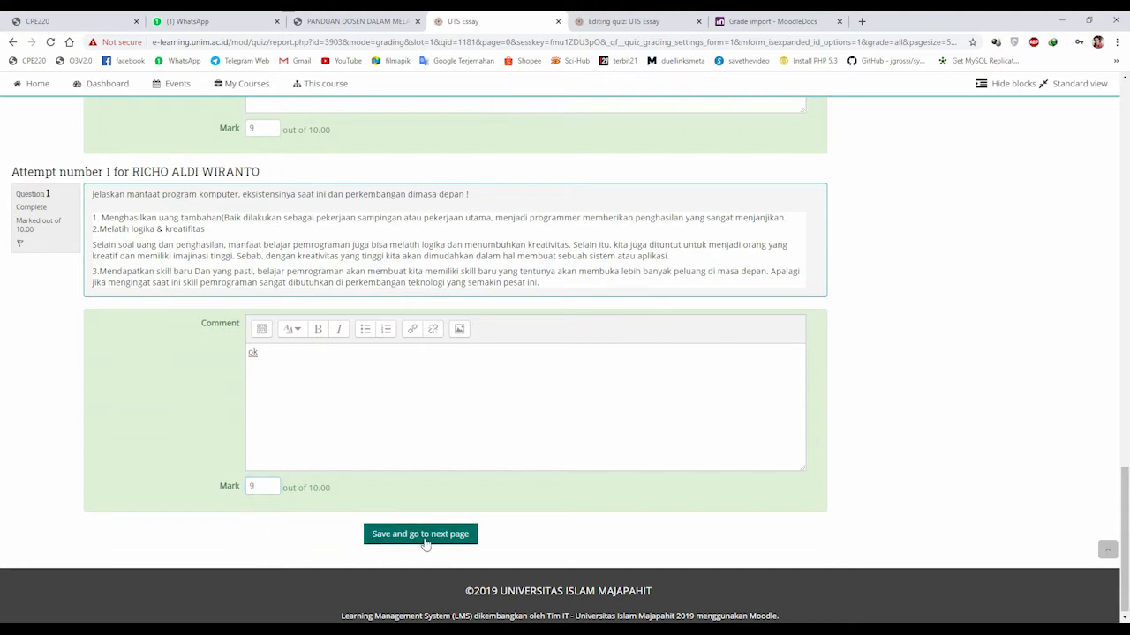
click(421, 537)
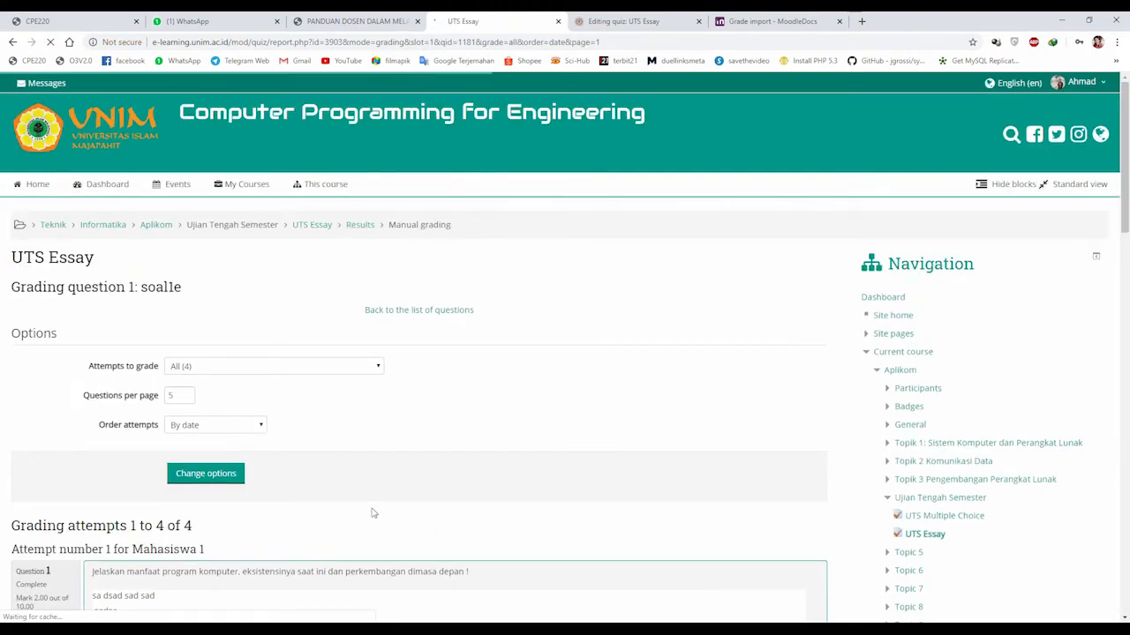
Review the saved comments and marks of all question 1 attempts
scroll(373, 514, down, 1)
scroll(372, 514, down, 6)
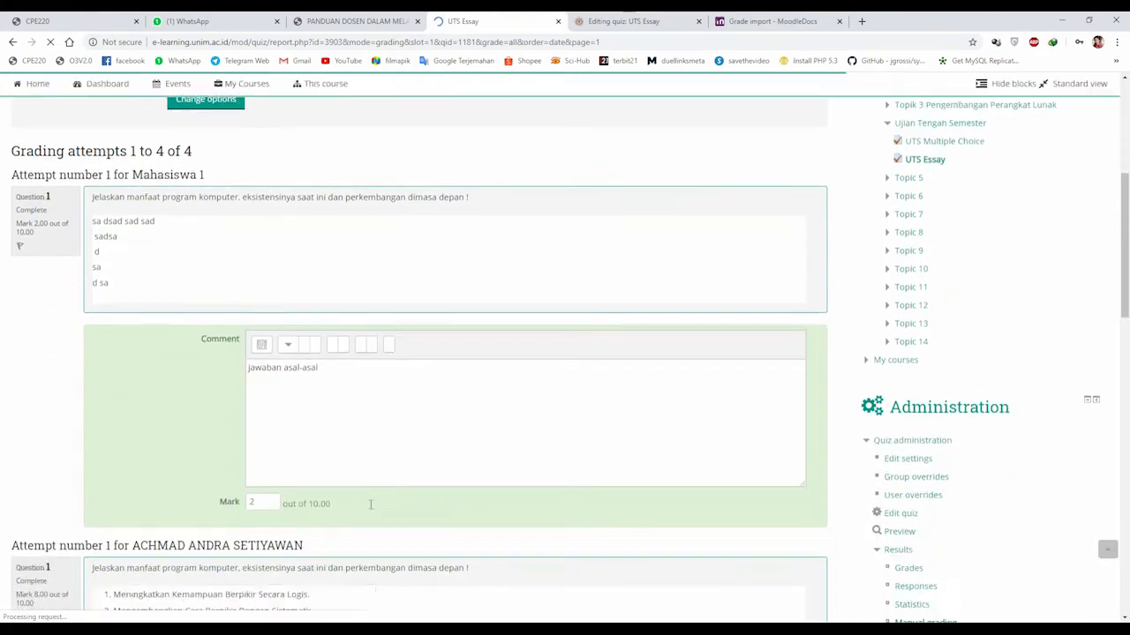
scroll(369, 508, down, 2)
scroll(361, 503, up, 10)
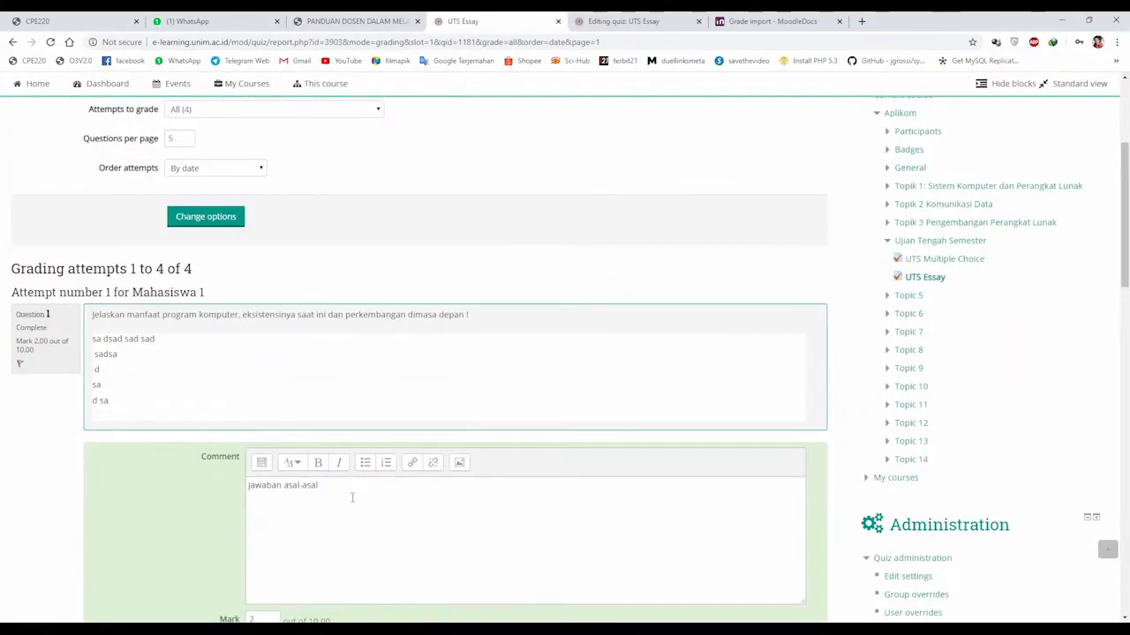
scroll(329, 517, down, 15)
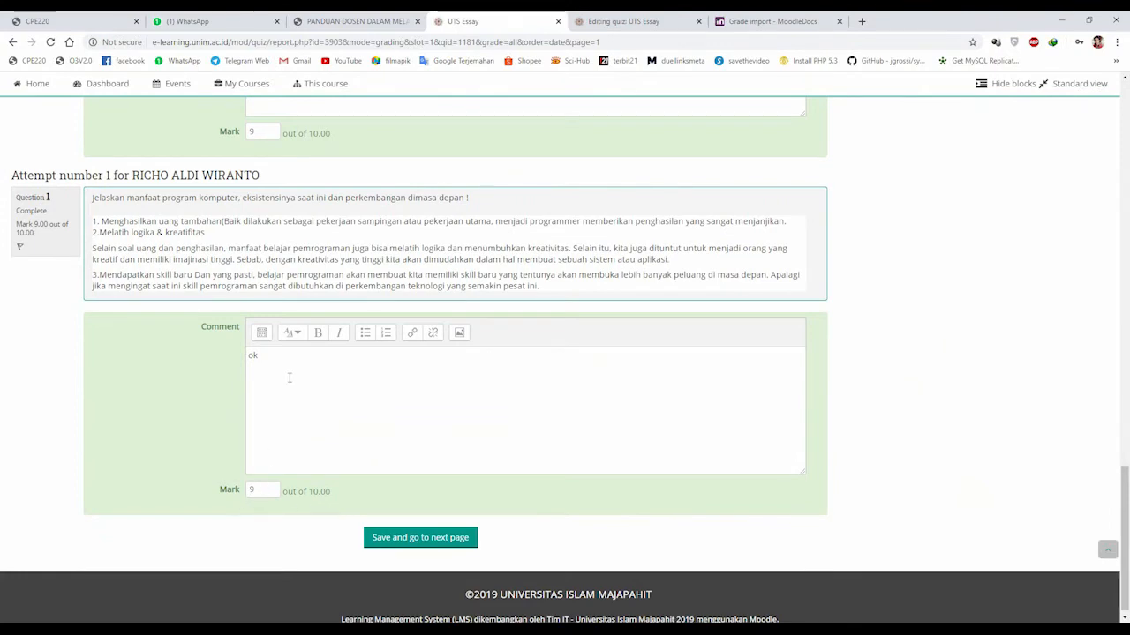
scroll(274, 510, up, 12)
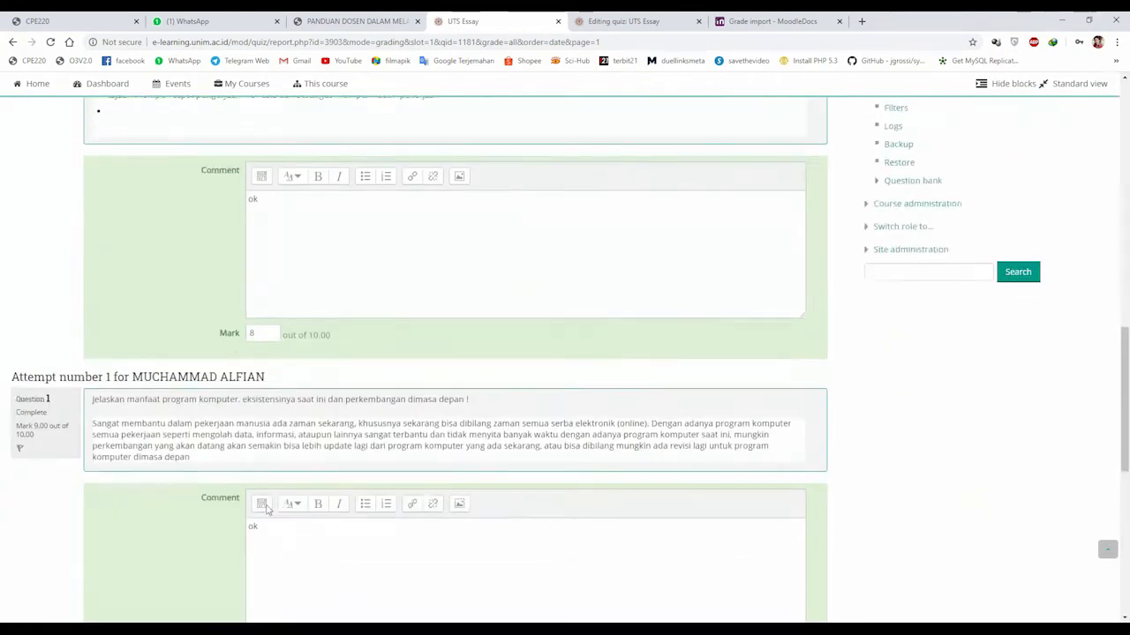
scroll(267, 510, up, 10)
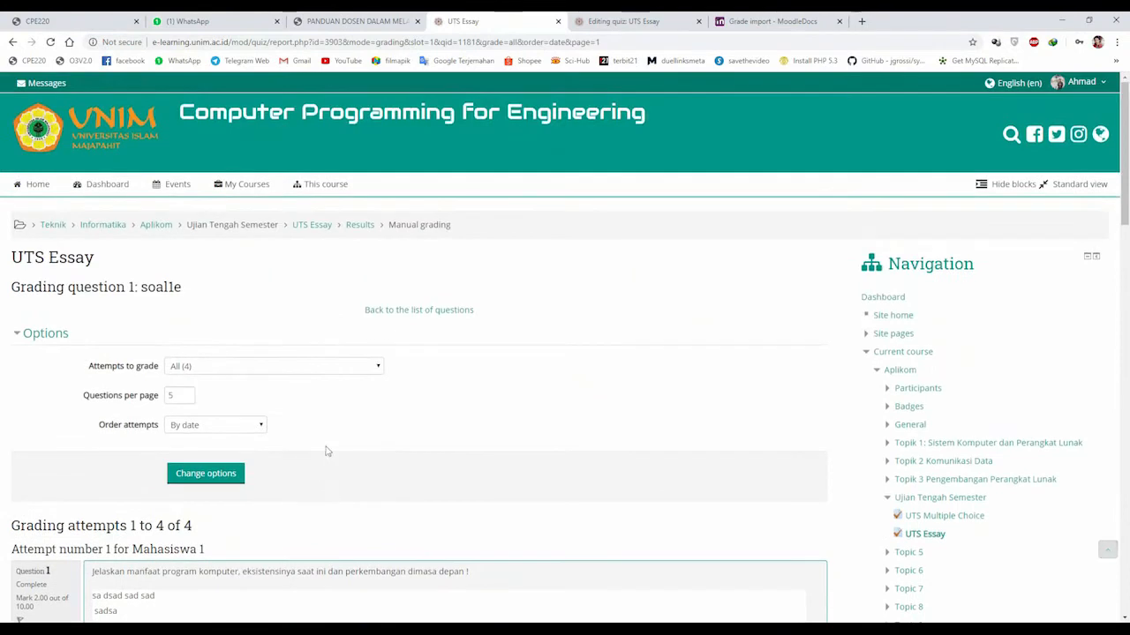
Return to the list of questions, check how many question 1 attempts remain to grade, and revisit all its attempts
click(418, 320)
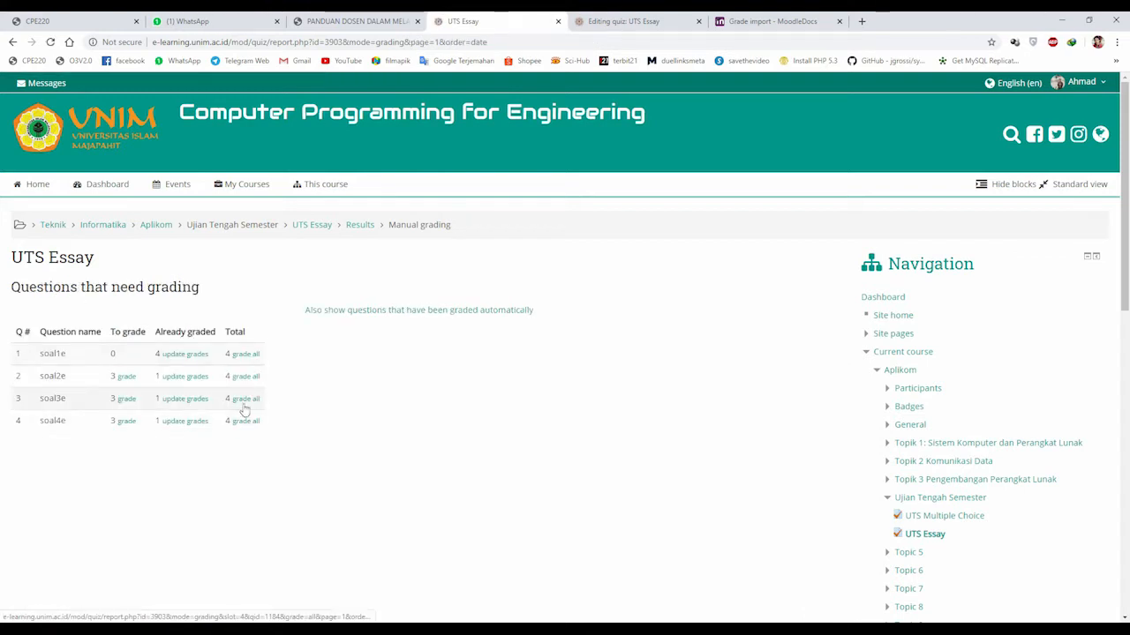
double_click(115, 354)
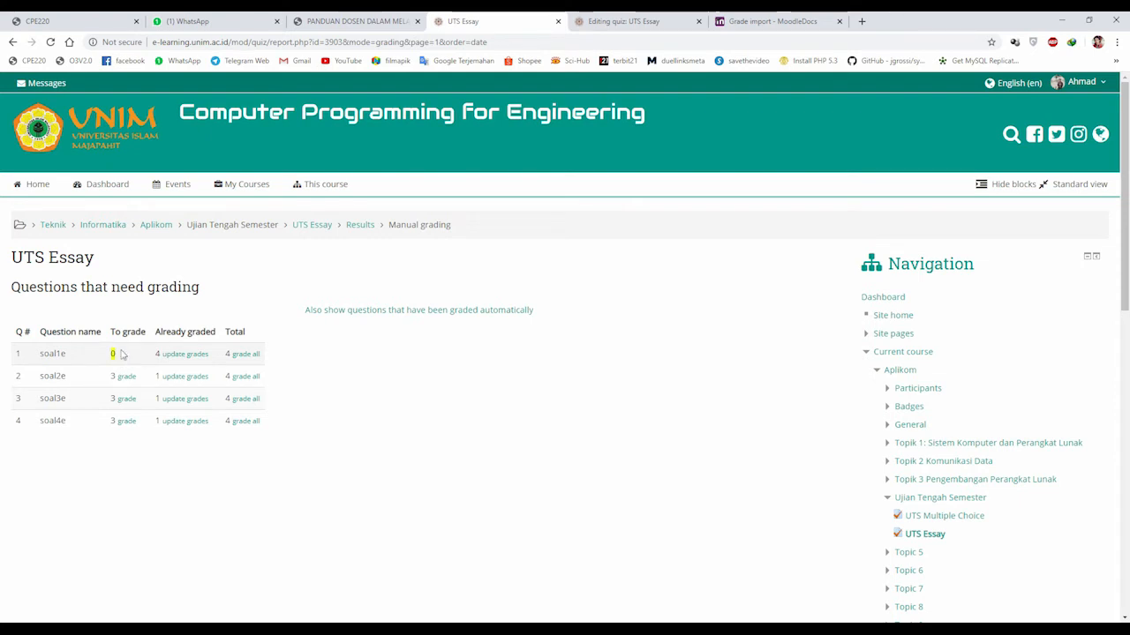
click(126, 358)
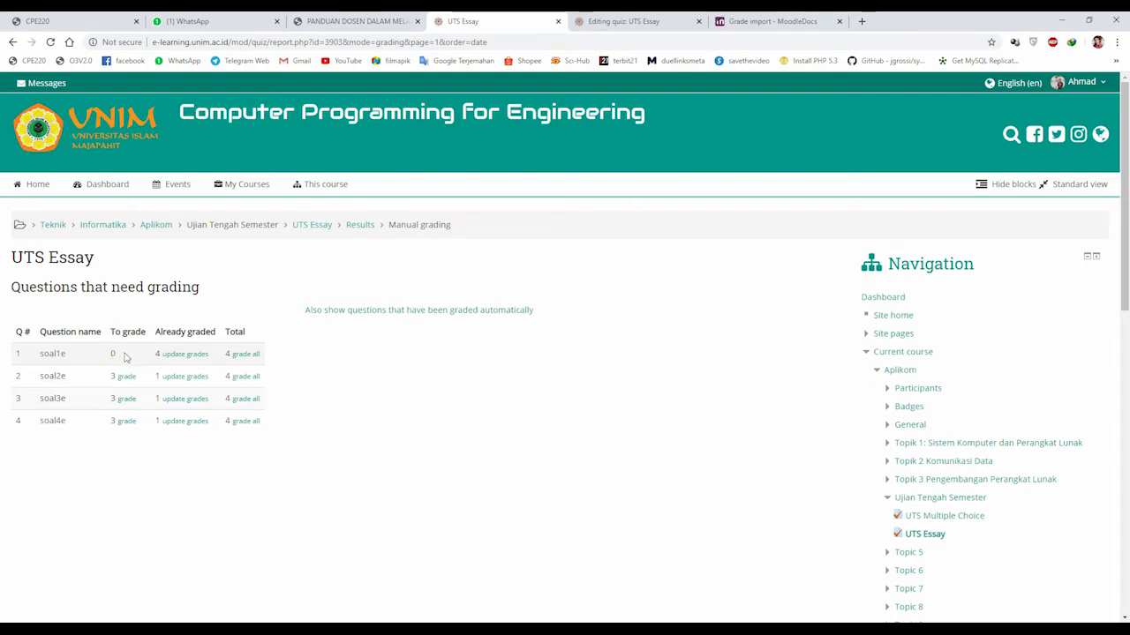
click(246, 356)
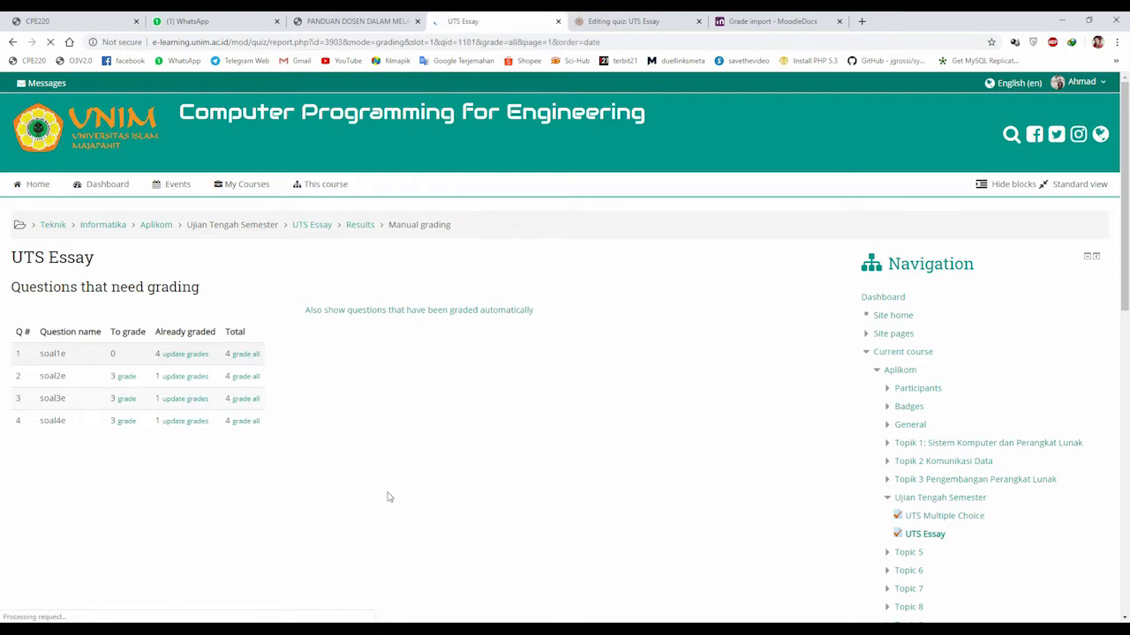
scroll(327, 499, down, 4)
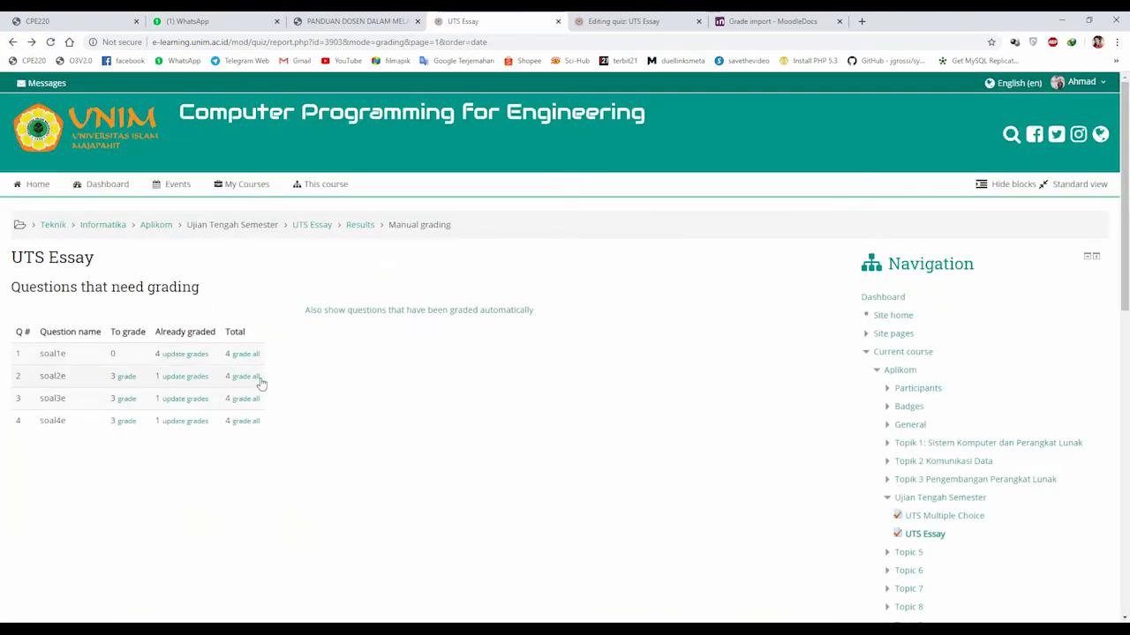
Open all attempts at question 2 for grading and look over their answers, comment fields and marks
click(244, 379)
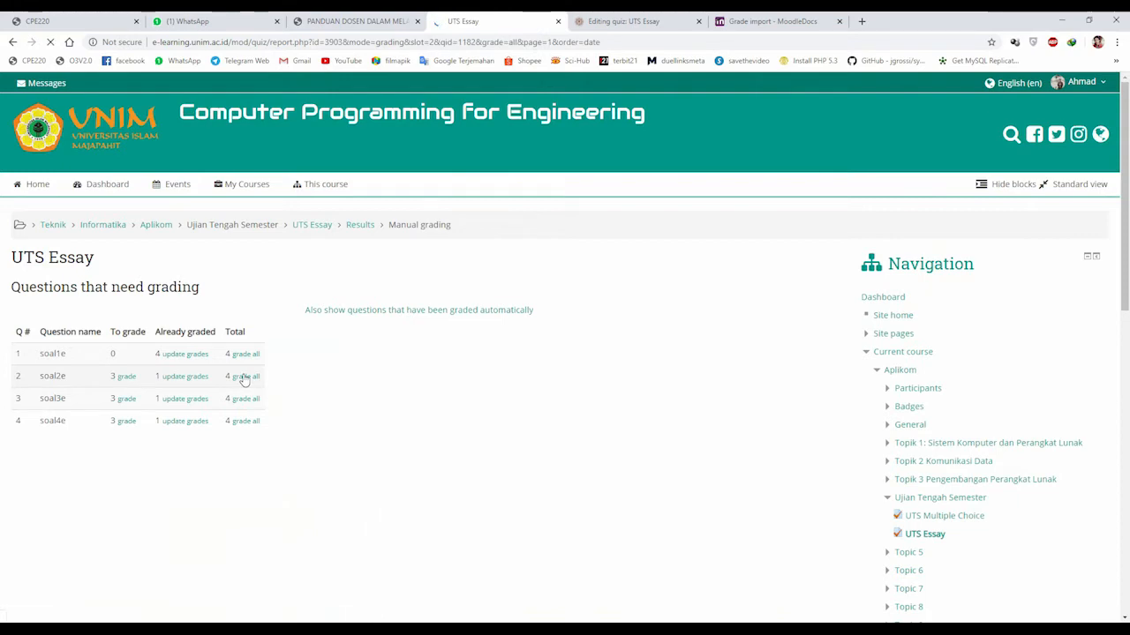
scroll(297, 411, down, 4)
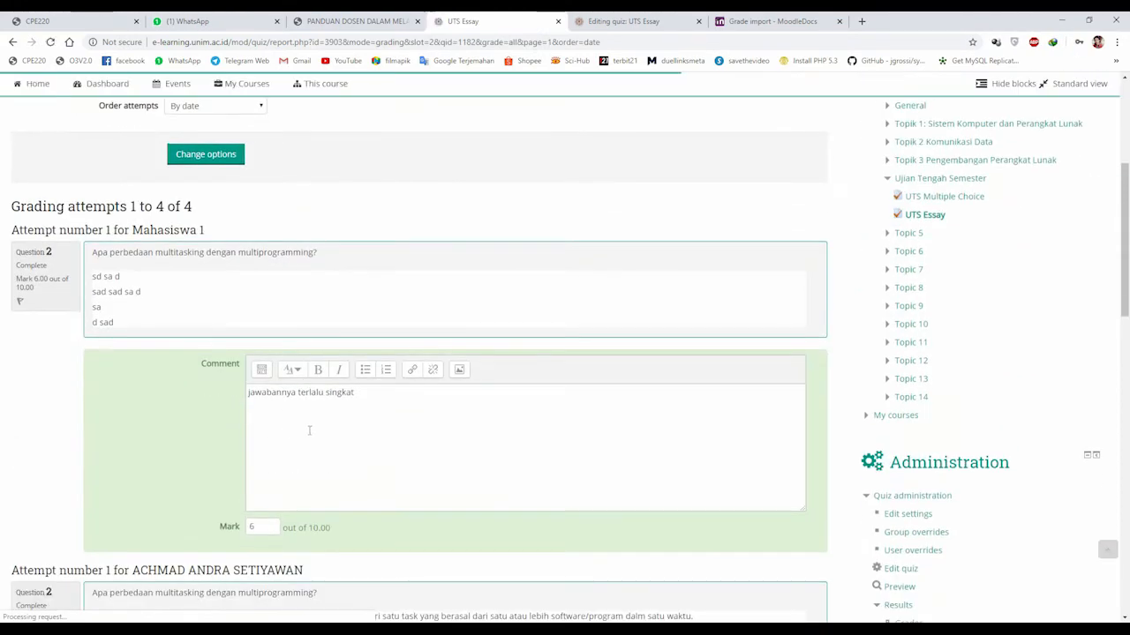
scroll(309, 430, down, 3)
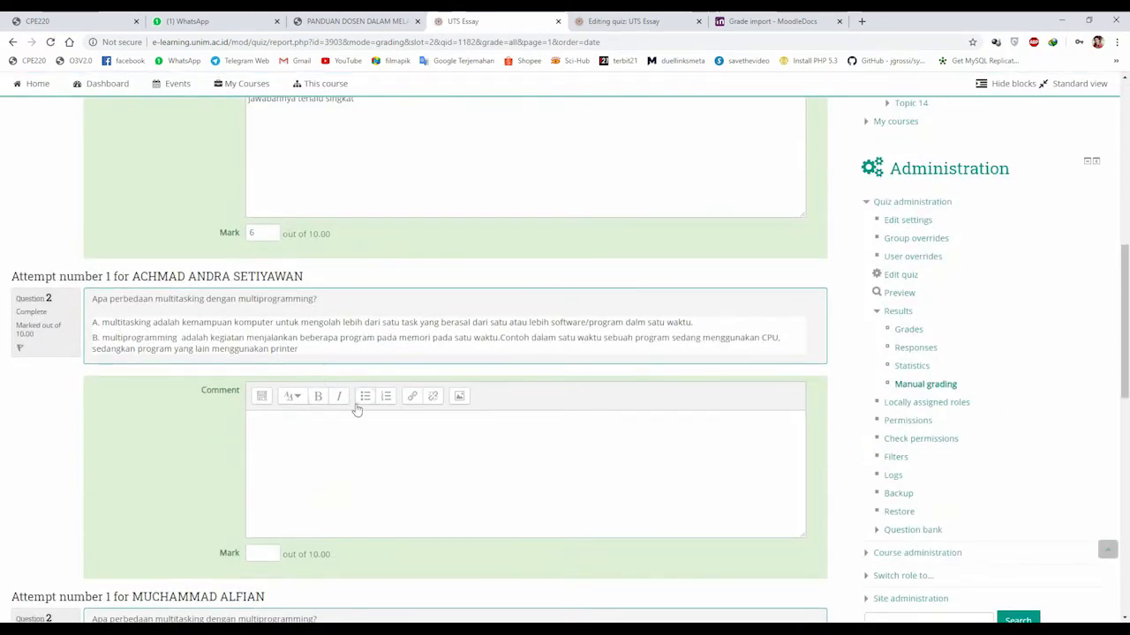
scroll(344, 415, down, 1)
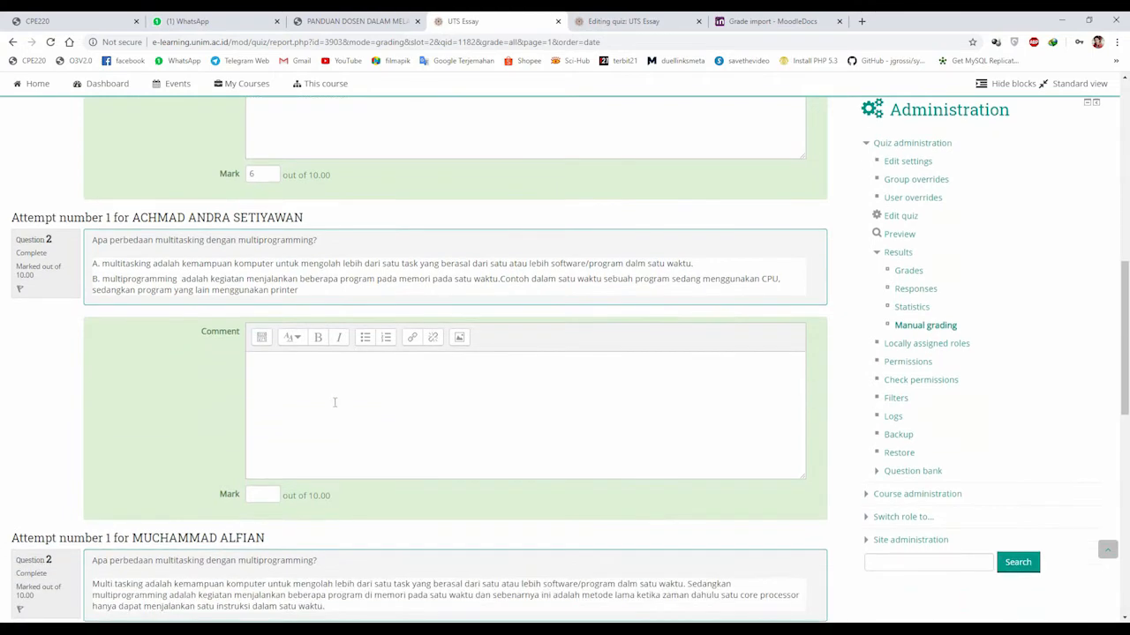
scroll(334, 402, down, 8)
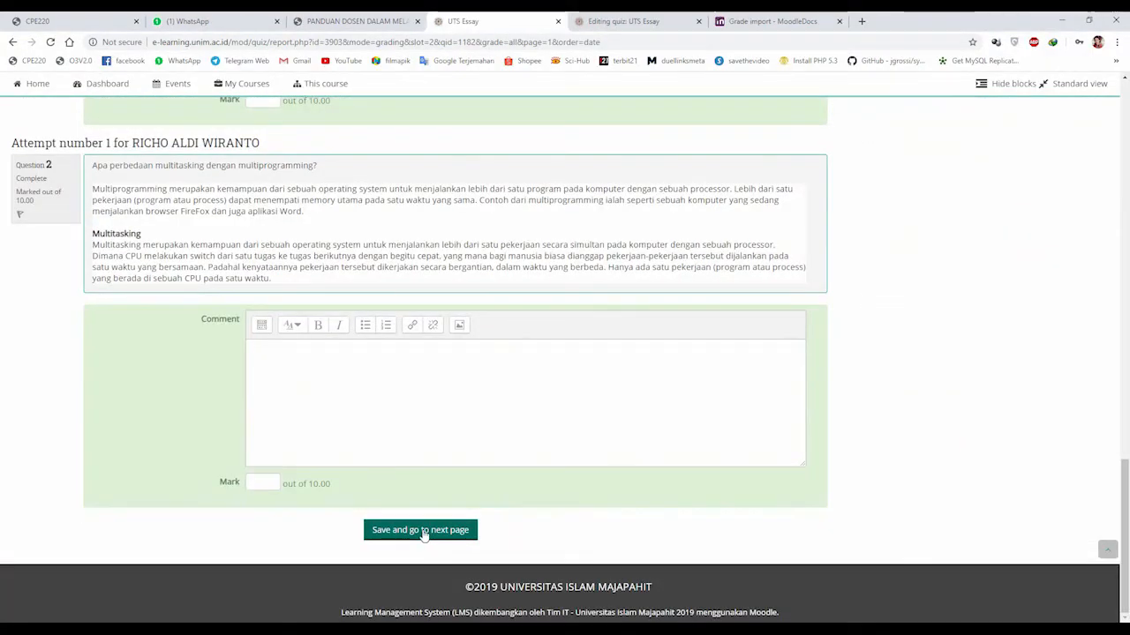
scroll(423, 534, up, 12)
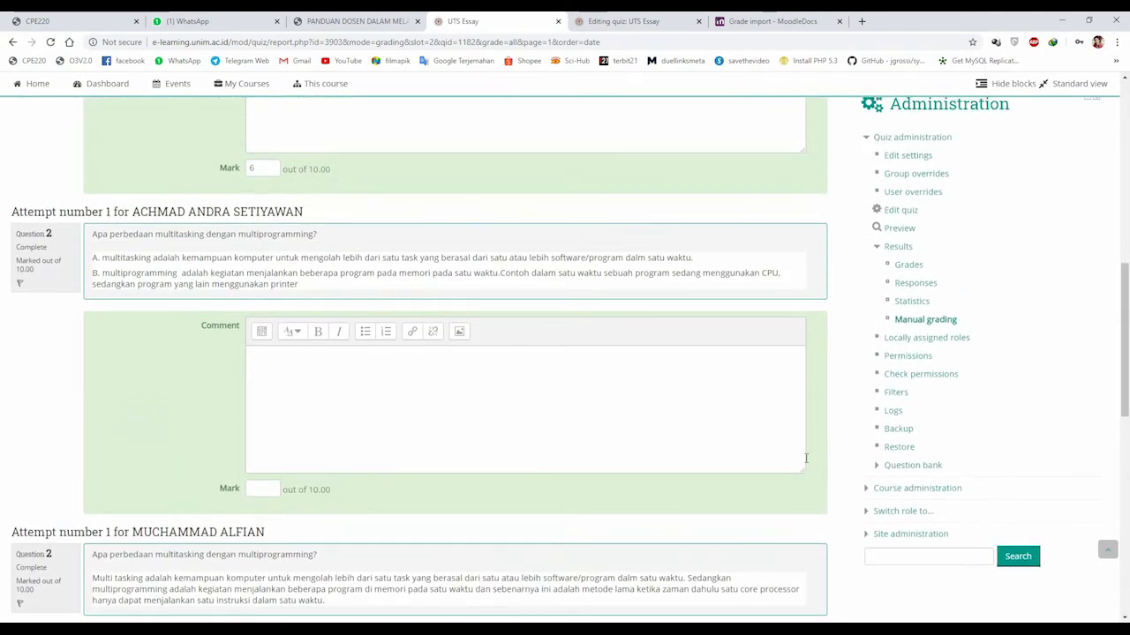
Open the UTS Essay quiz's grades report and look over every attempt's total grade and marks for all four questions
click(914, 268)
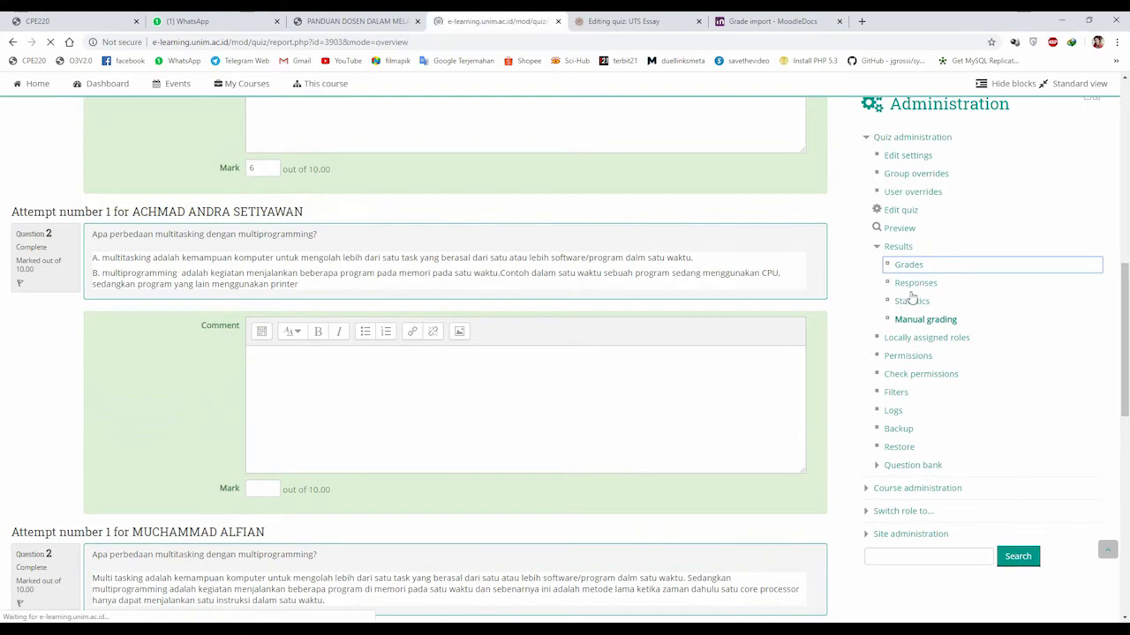
scroll(701, 409, down, 4)
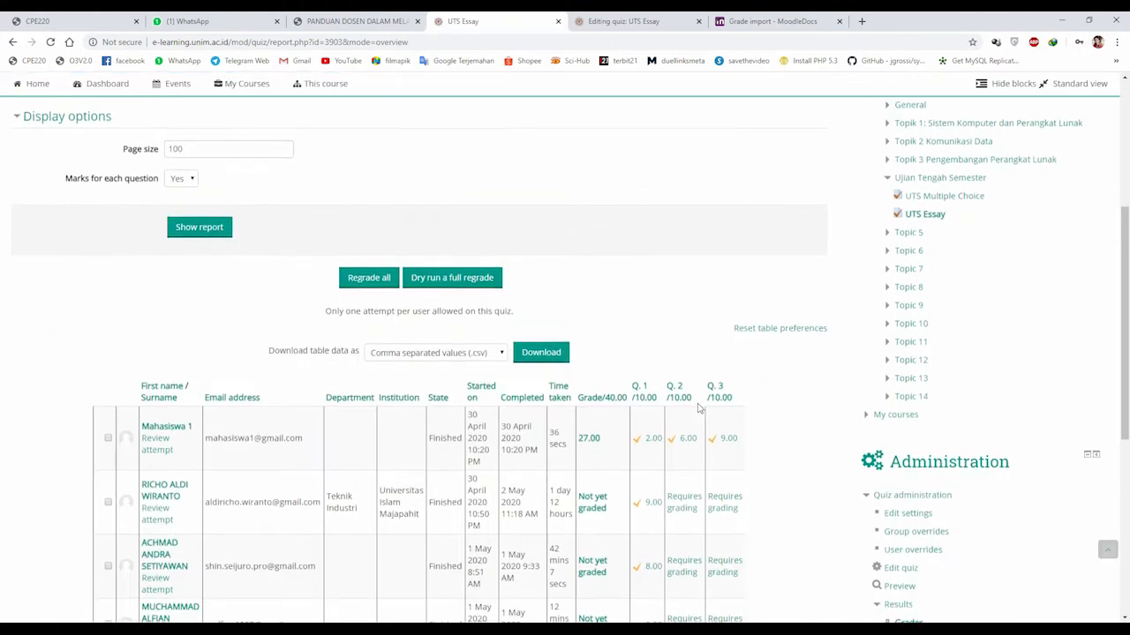
scroll(697, 407, down, 2)
drag(305, 578, 356, 578)
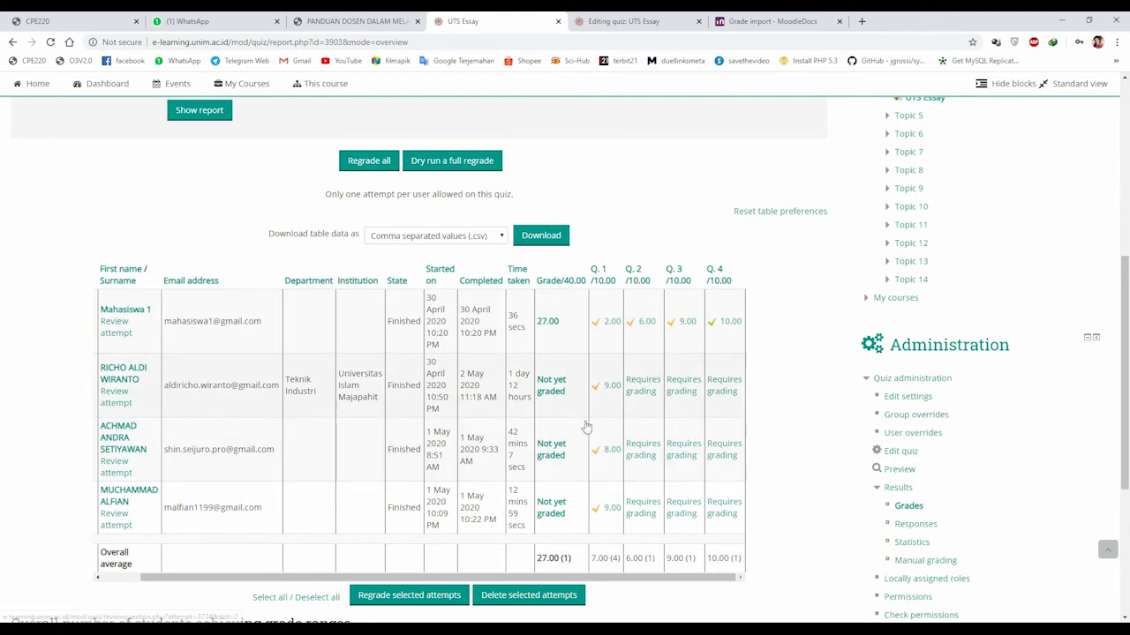
drag(474, 578, 338, 589)
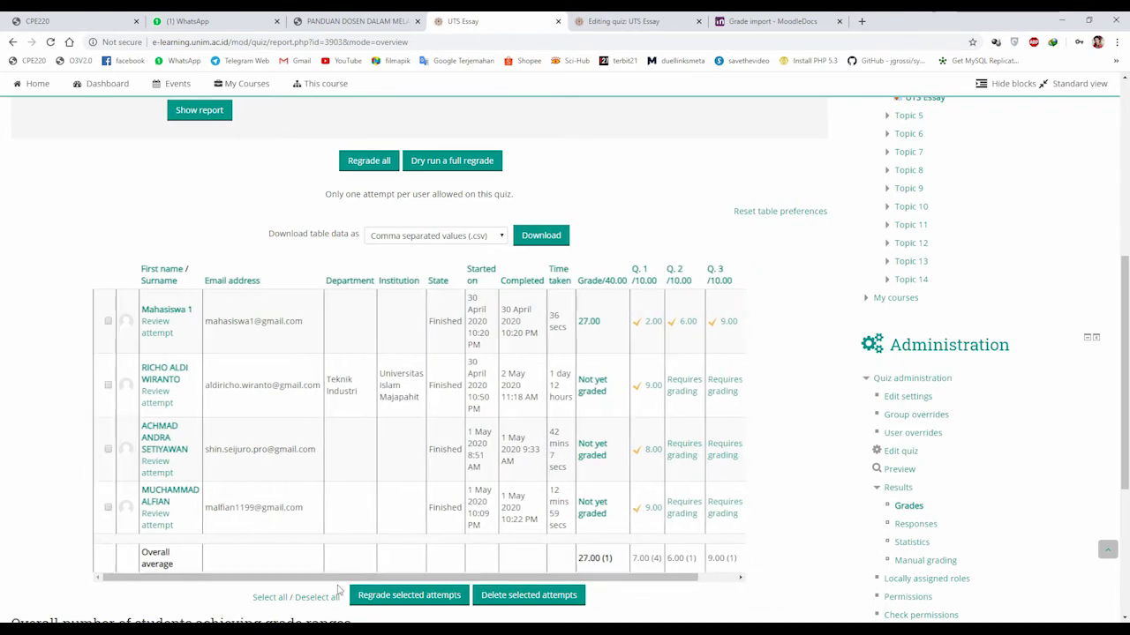
scroll(291, 508, down, 3)
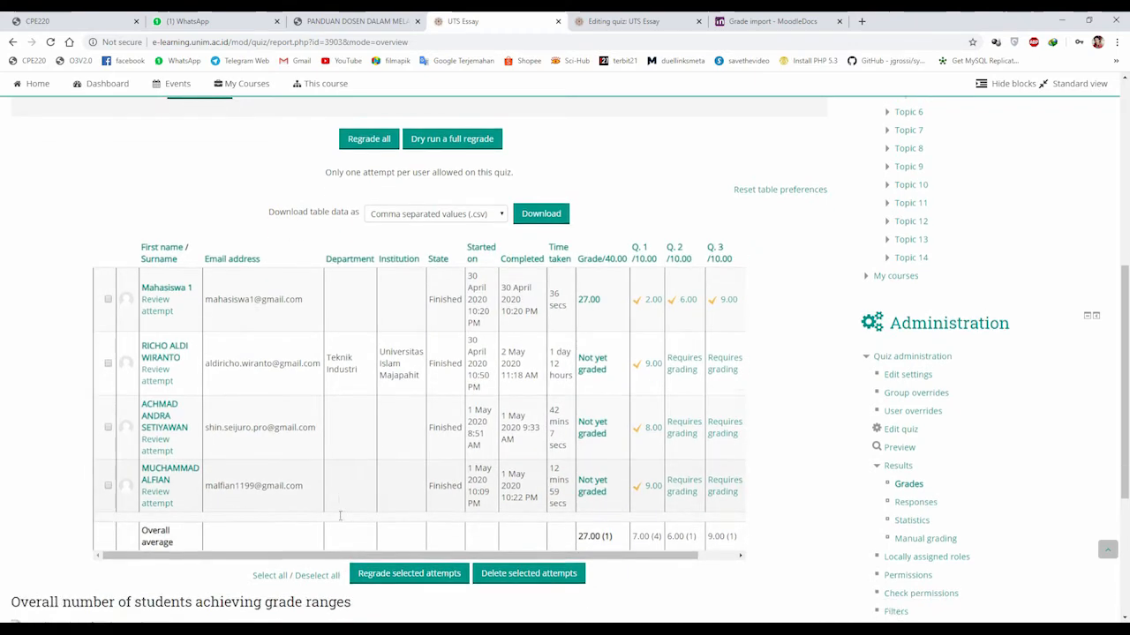
scroll(359, 530, up, 5)
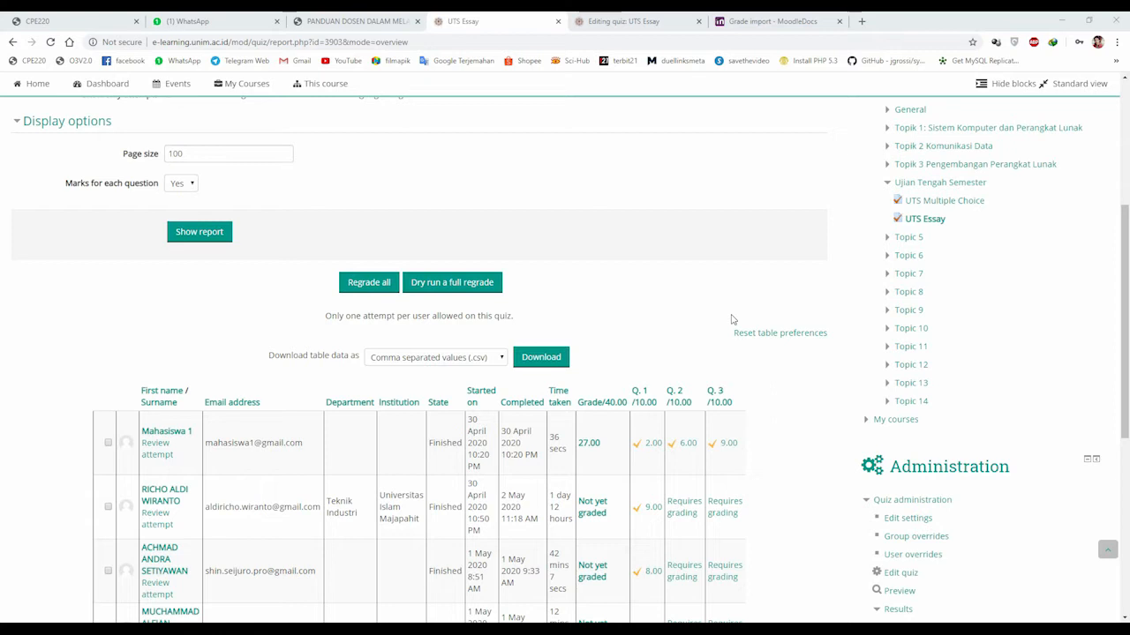
scroll(416, 211, up, 4)
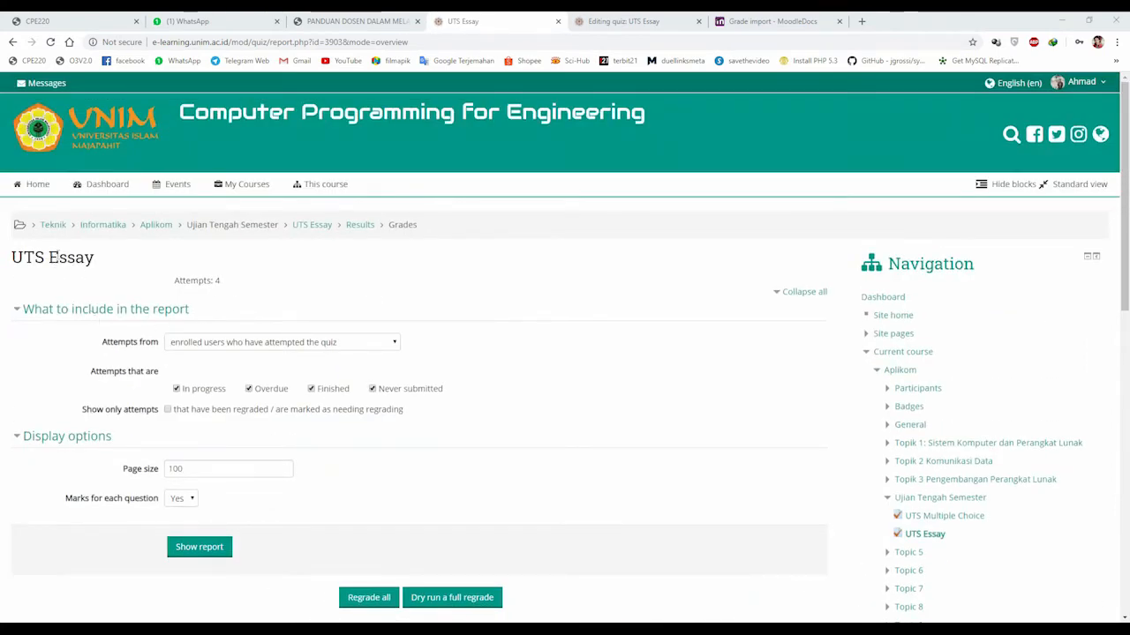
click(326, 183)
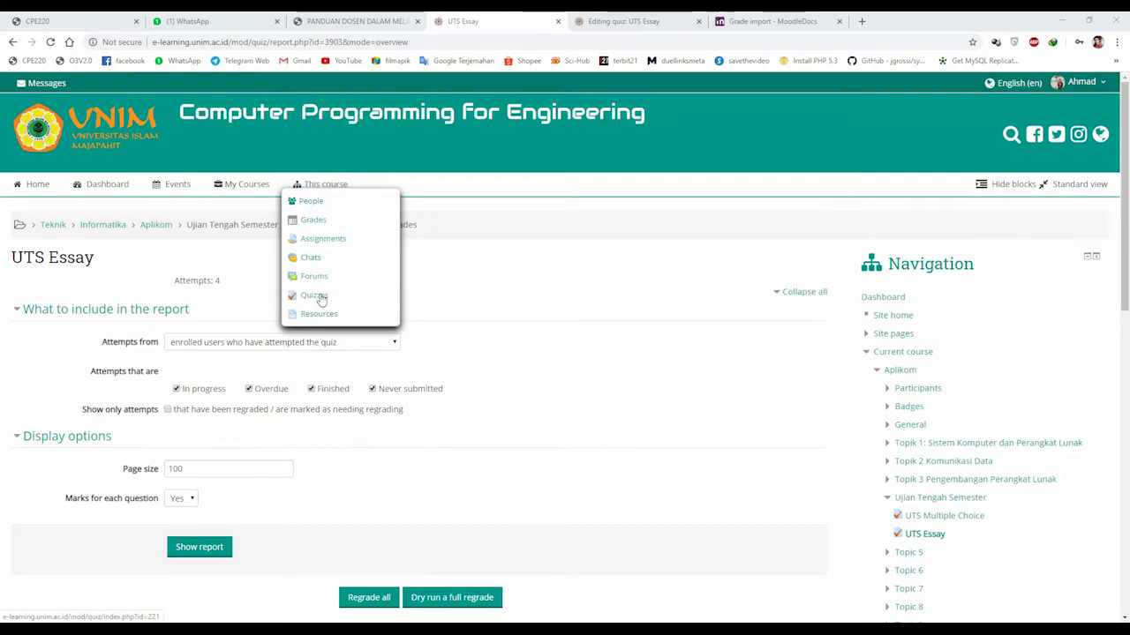
scroll(300, 364, down, 2)
scroll(301, 361, down, 3)
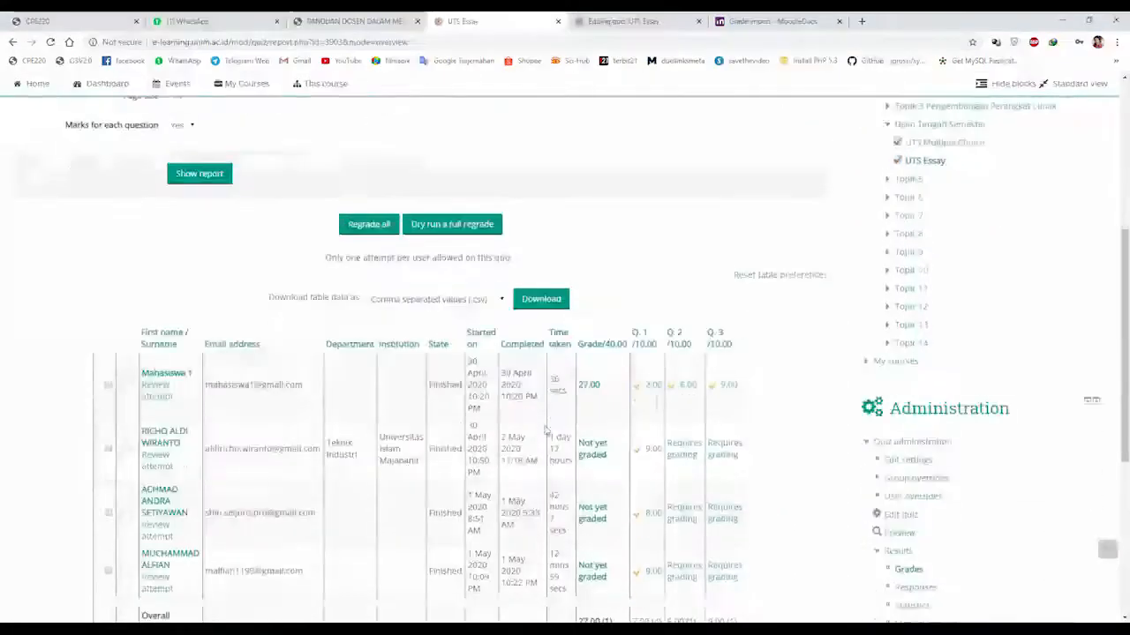
Download the quiz grades table in Microsoft Excel (.xlsx) format and open the downloaded file
click(490, 295)
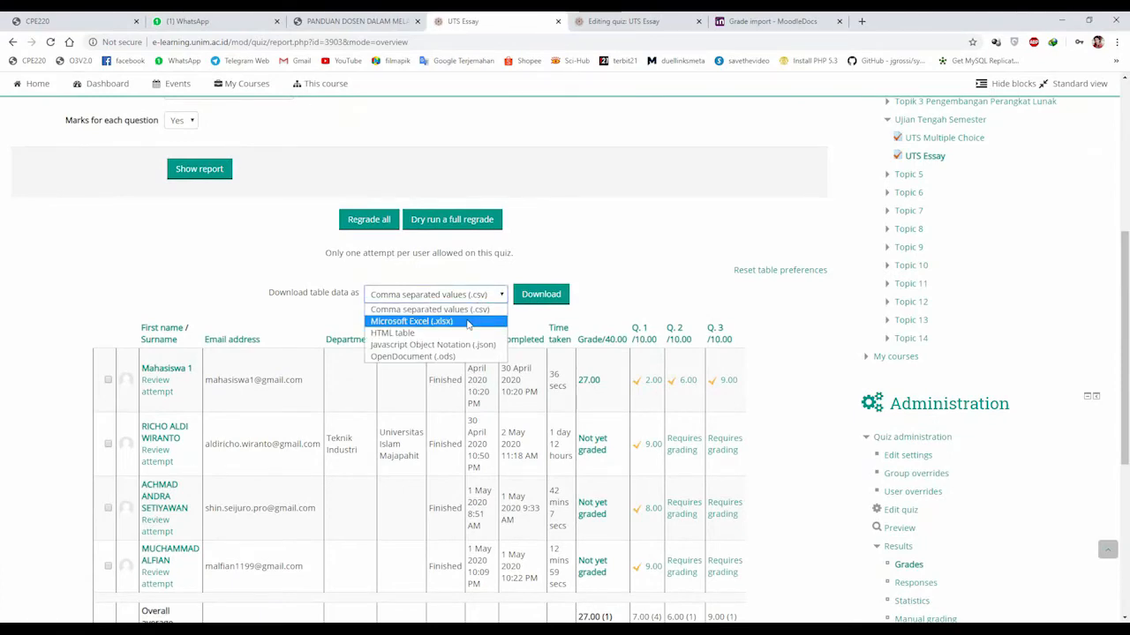
click(353, 278)
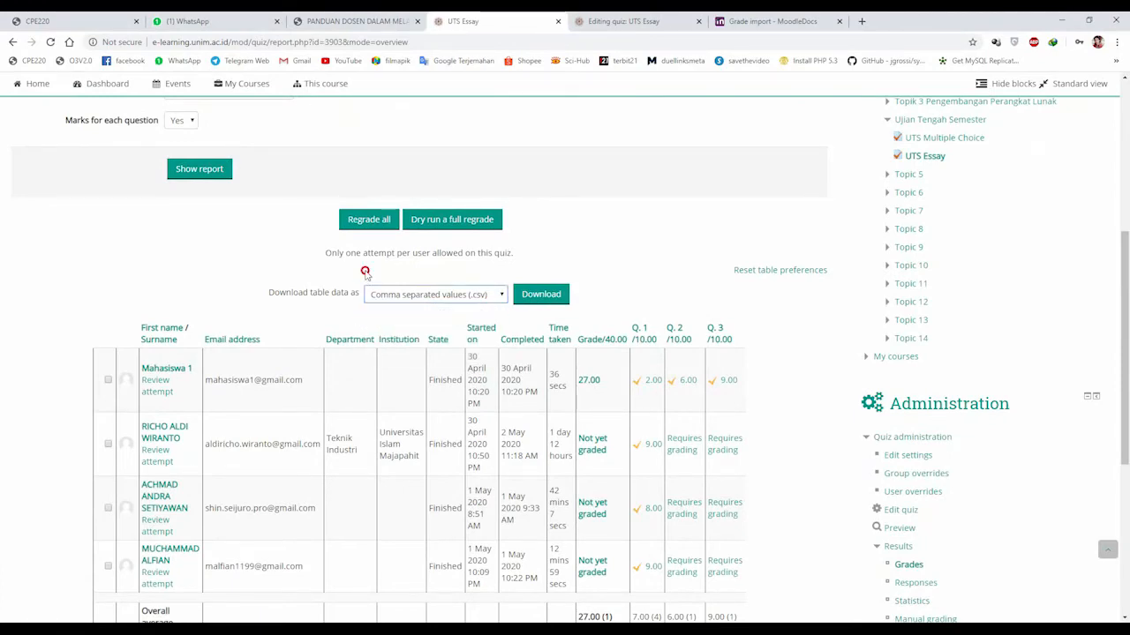
scroll(340, 326, down, 3)
scroll(404, 333, up, 2)
scroll(510, 362, up, 1)
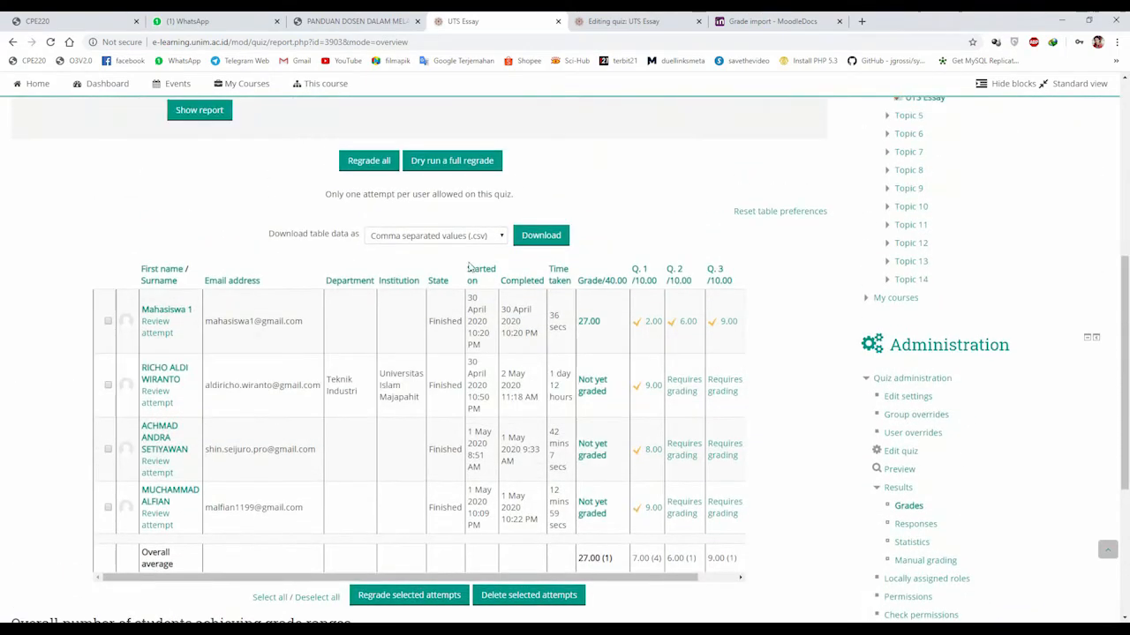
click(461, 238)
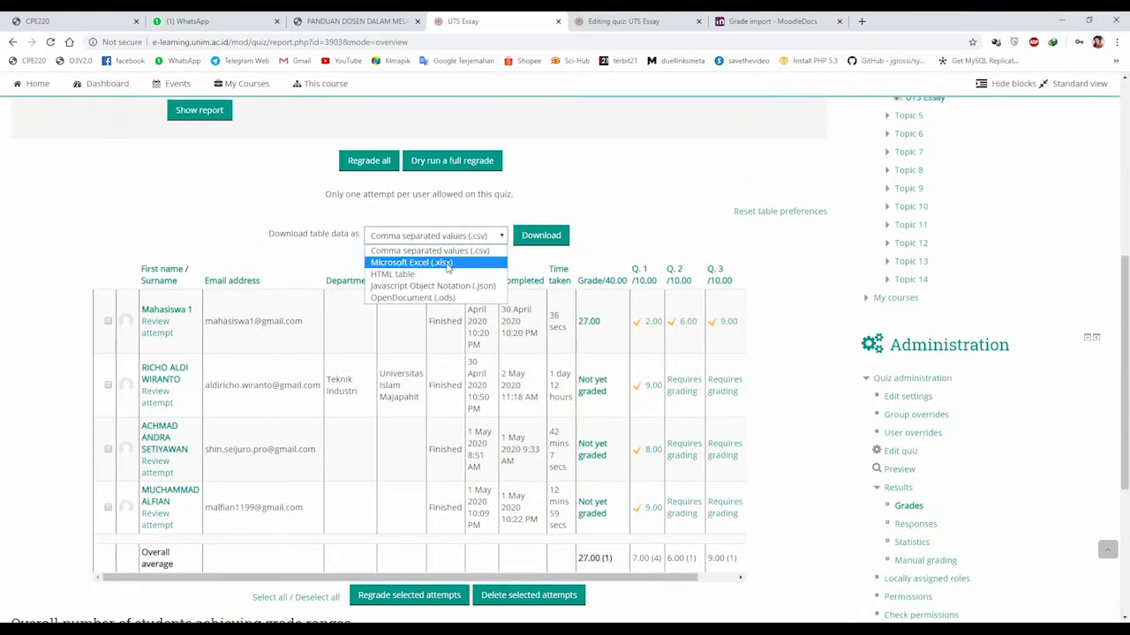
click(447, 264)
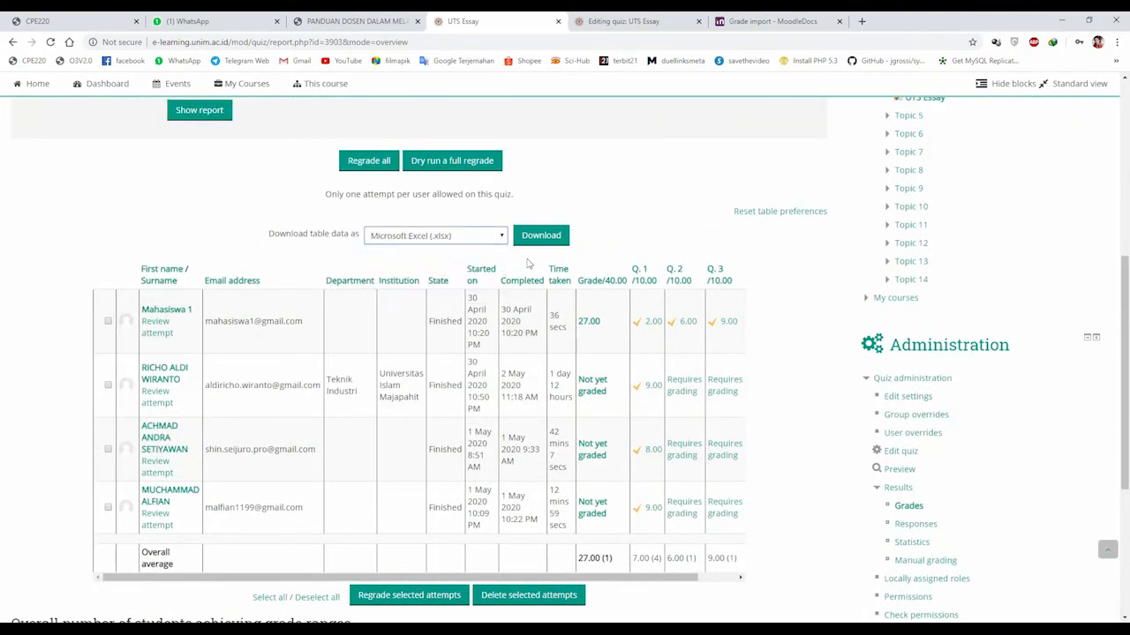
click(539, 236)
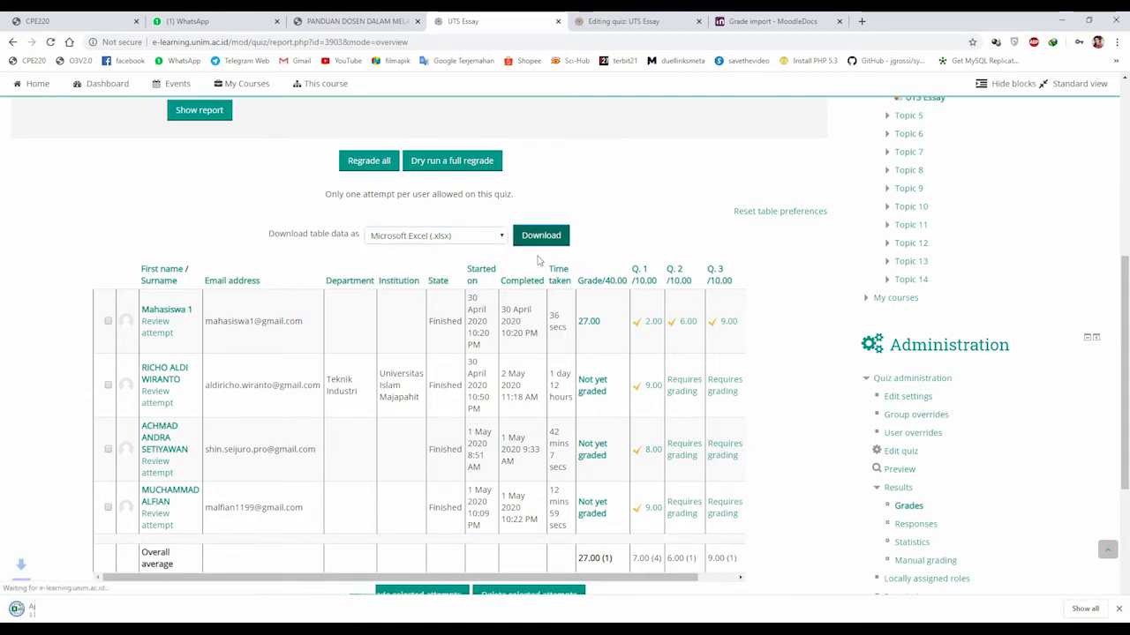
click(57, 611)
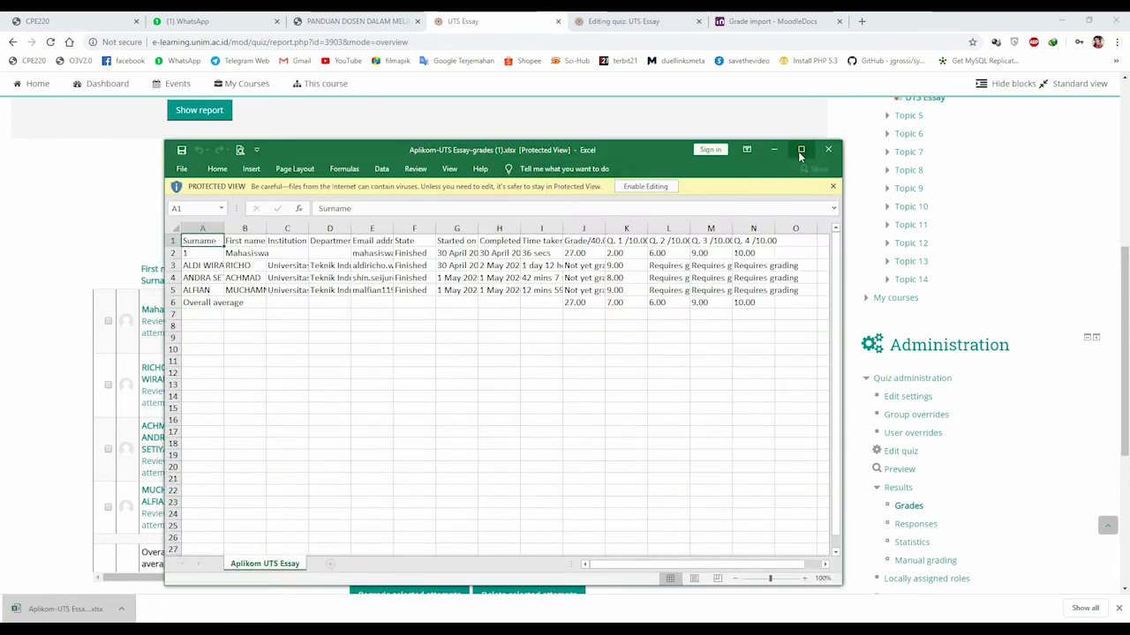
Maximize the grades workbook and fit the columns from Time taken through Q. 4 to their contents
click(799, 150)
click(552, 175)
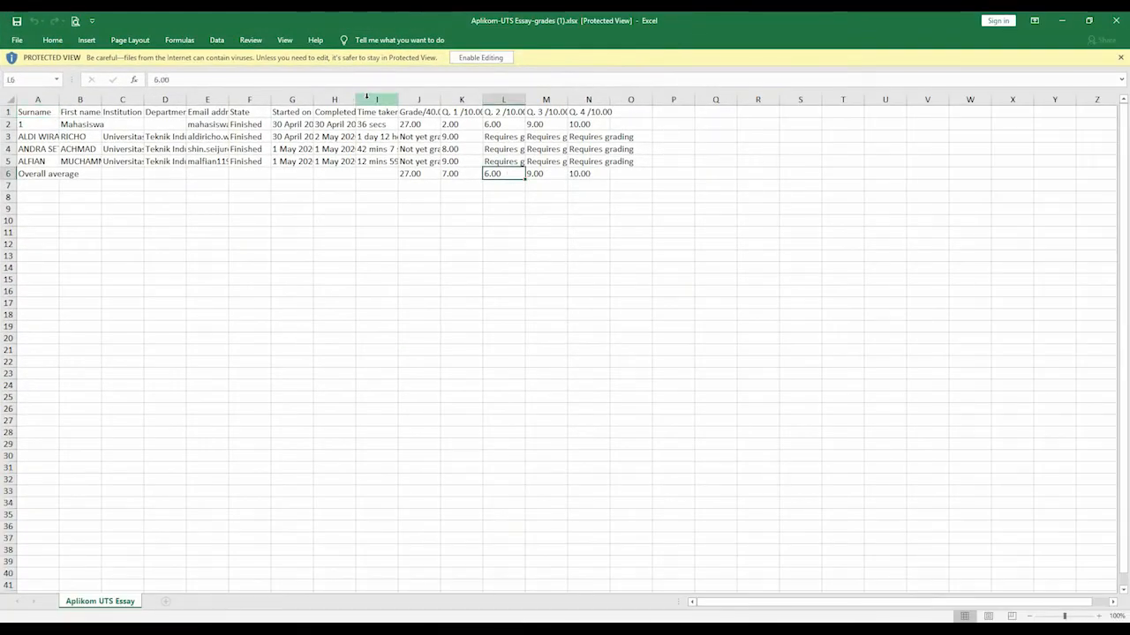
drag(377, 99, 627, 122)
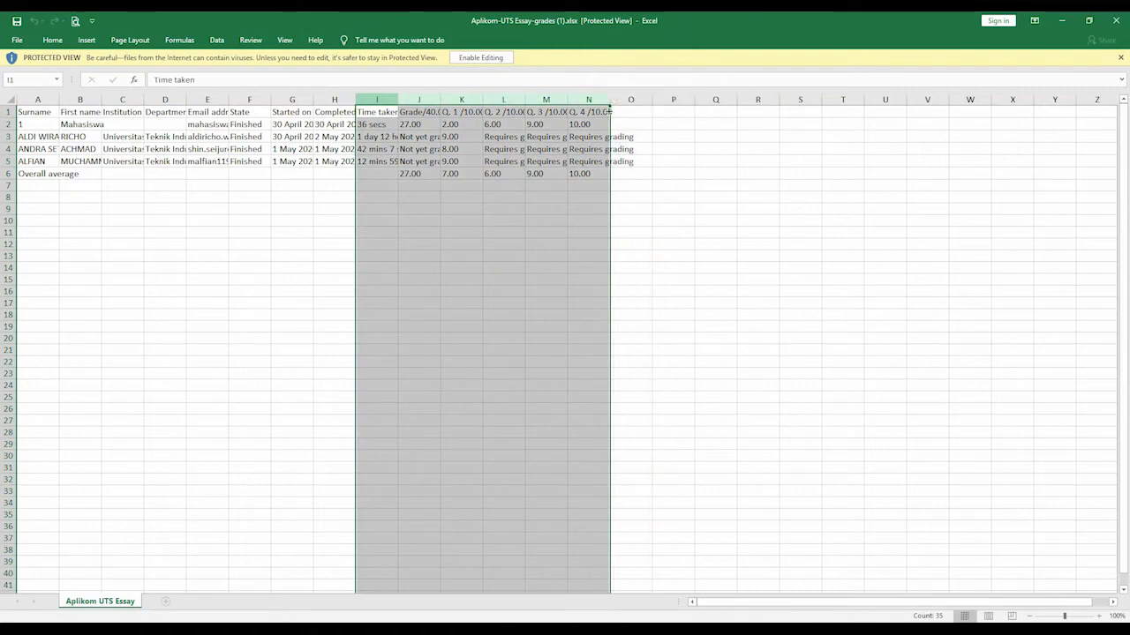
double_click(610, 98)
click(508, 220)
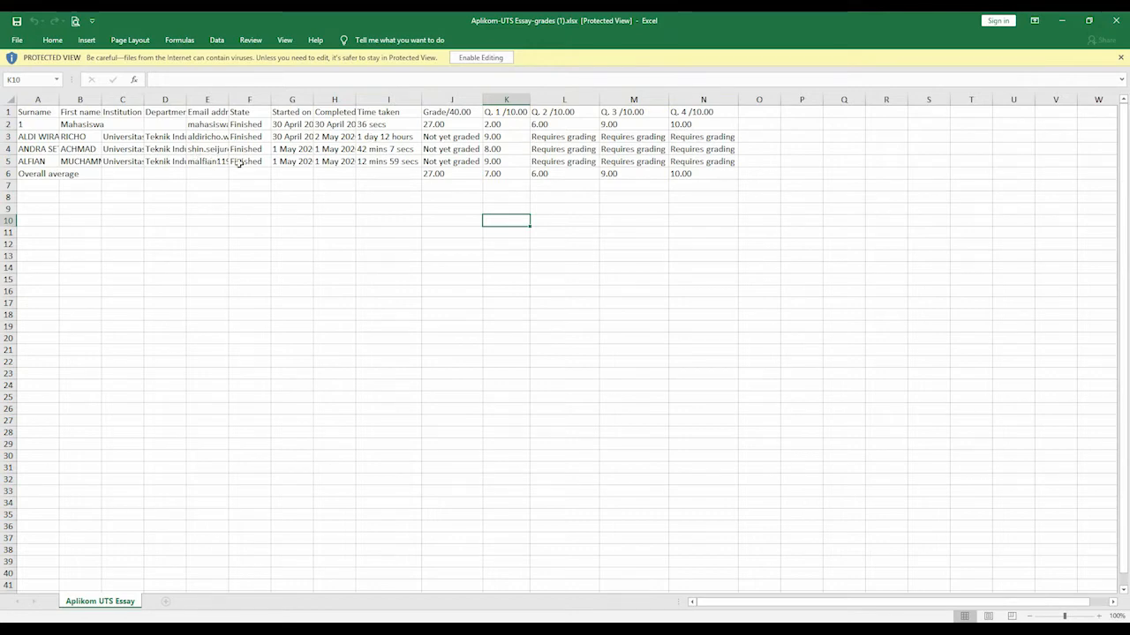
Widen the Surname and First name columns to read the student names, and close the workbook
click(57, 157)
drag(59, 99, 235, 98)
click(107, 138)
drag(129, 99, 199, 99)
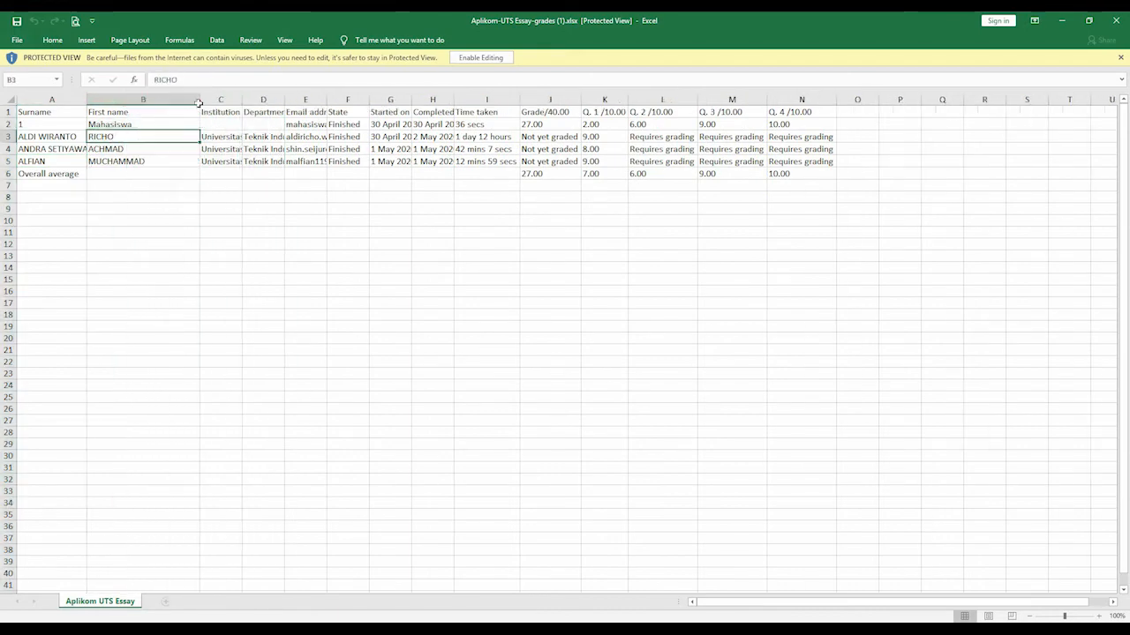
click(209, 254)
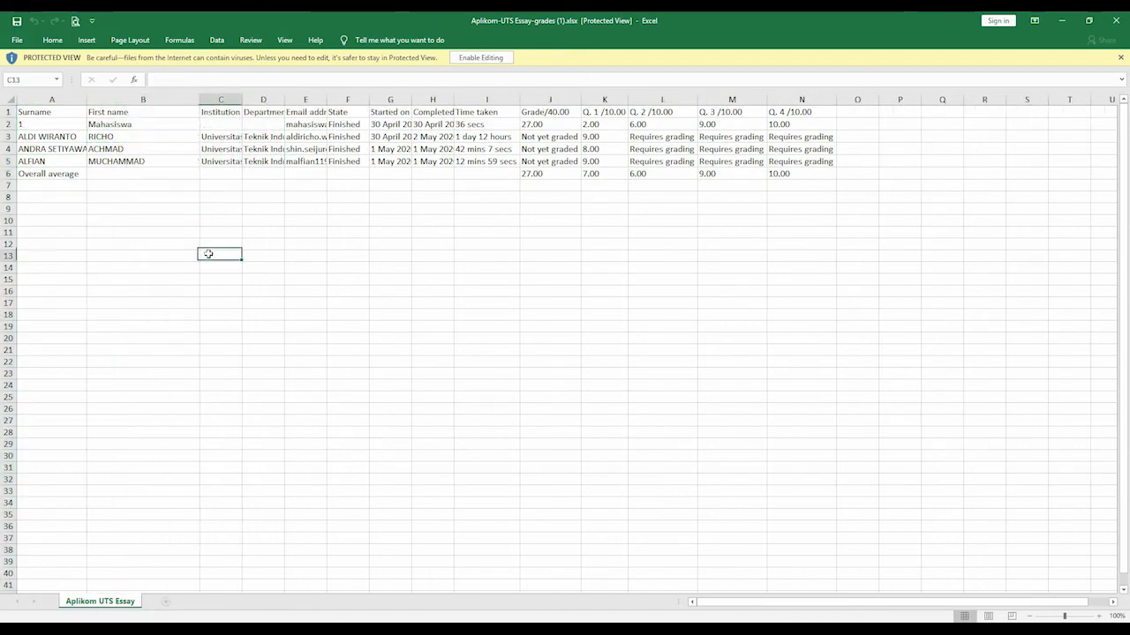
click(1117, 39)
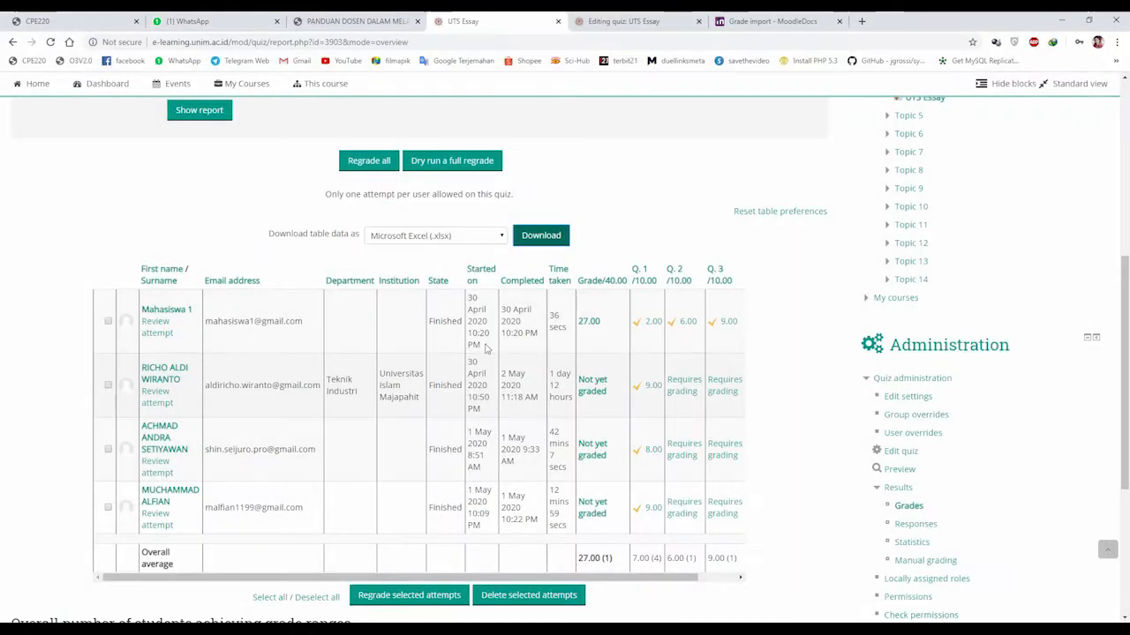
Download the quiz grades table in HTML table format and open the downloaded file in the browser
scroll(484, 350, up, 2)
click(441, 353)
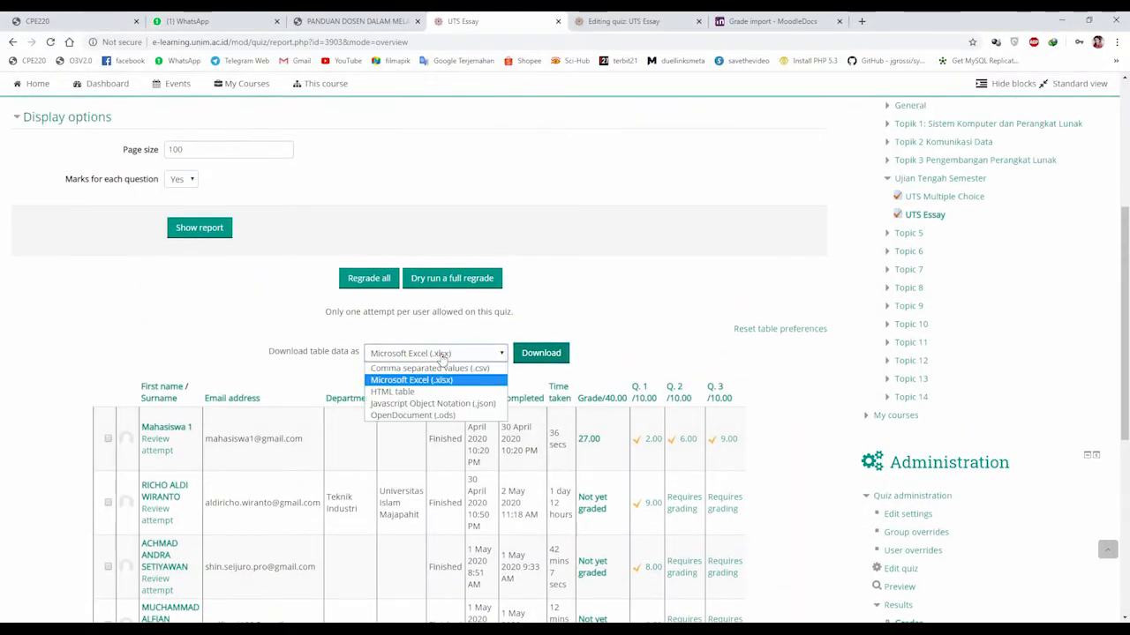
click(429, 399)
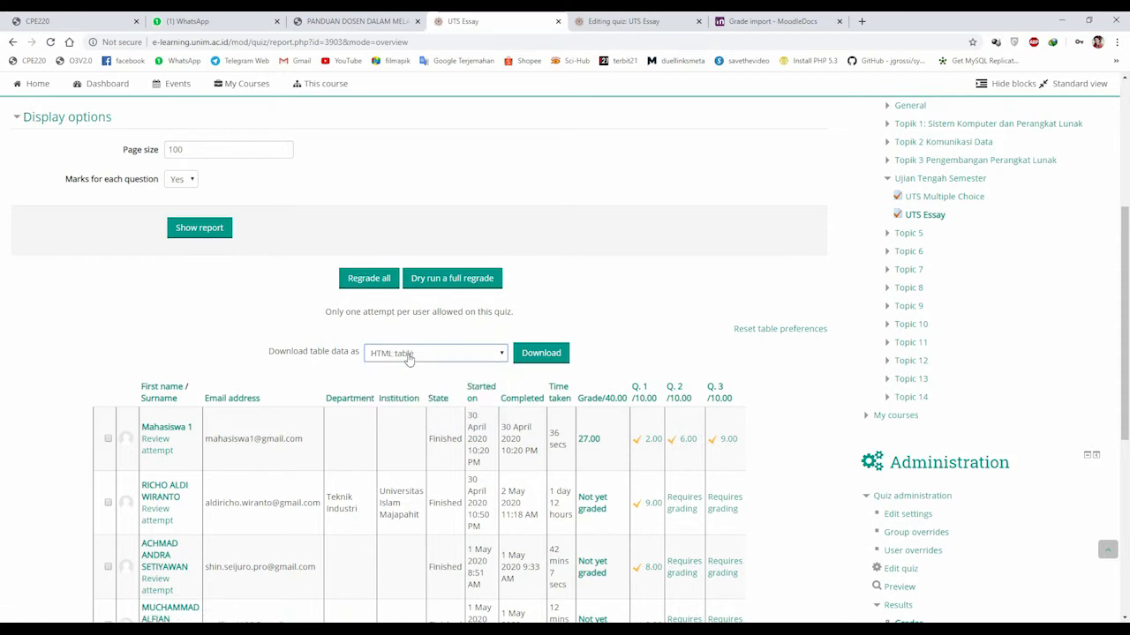
click(409, 355)
click(404, 397)
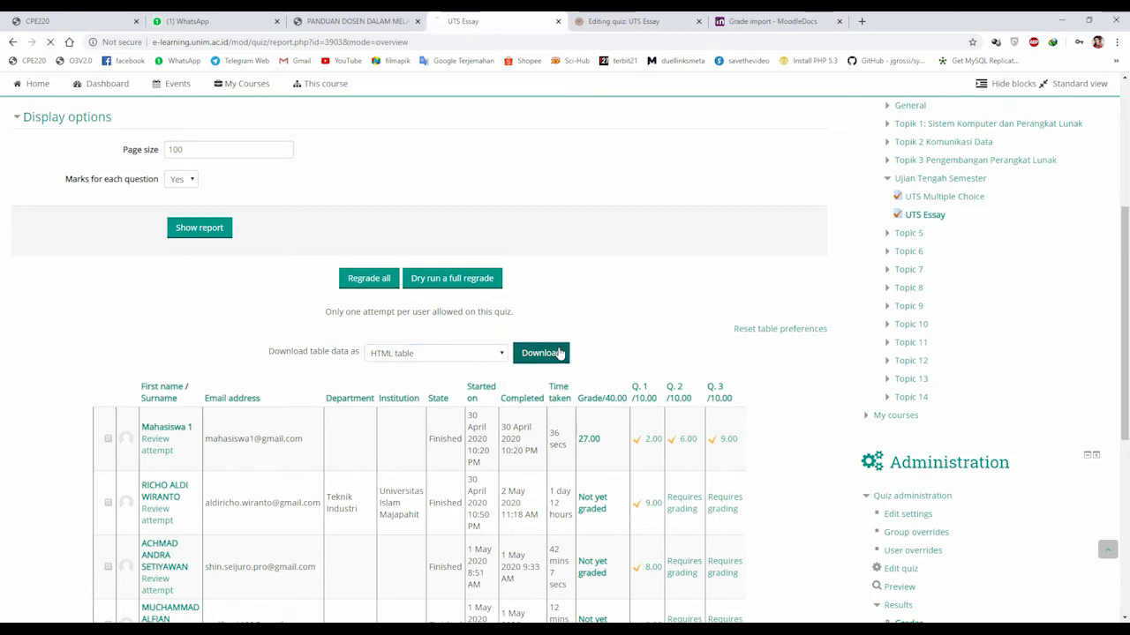
click(554, 353)
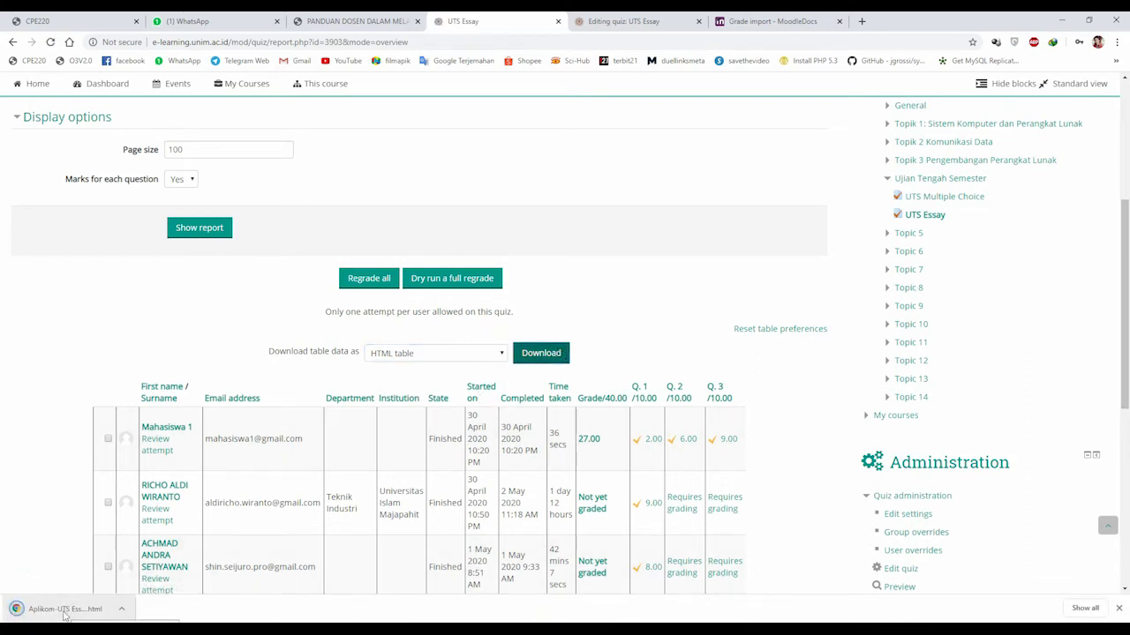
click(63, 610)
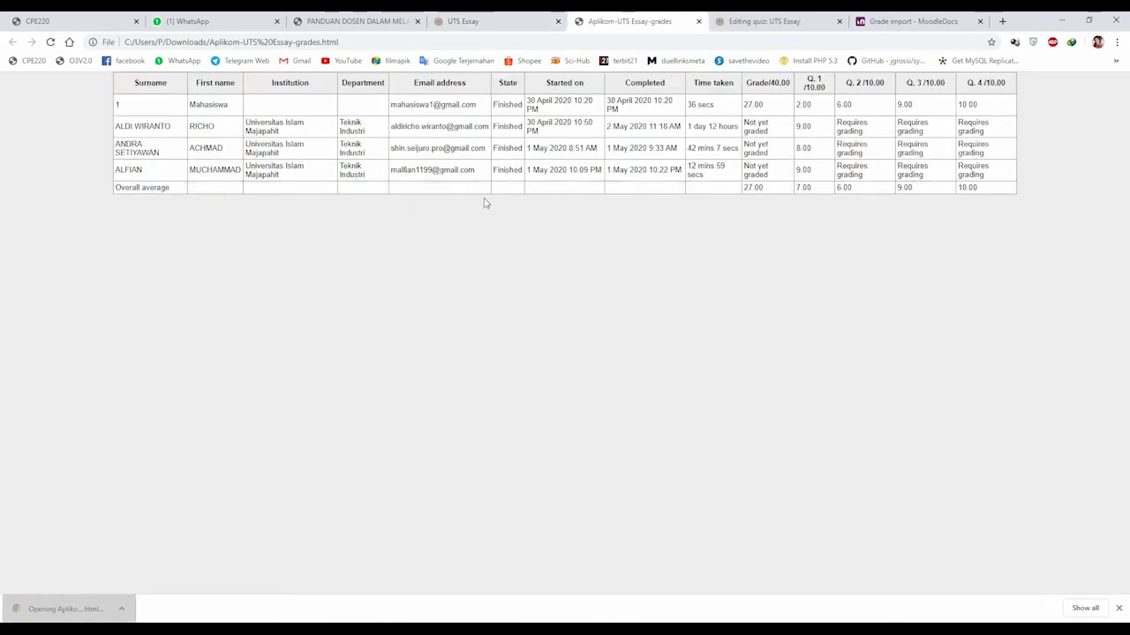
Preview the HTML grades table for printing, look at the available destinations such as Save as PDF, and cancel printing
click(1117, 43)
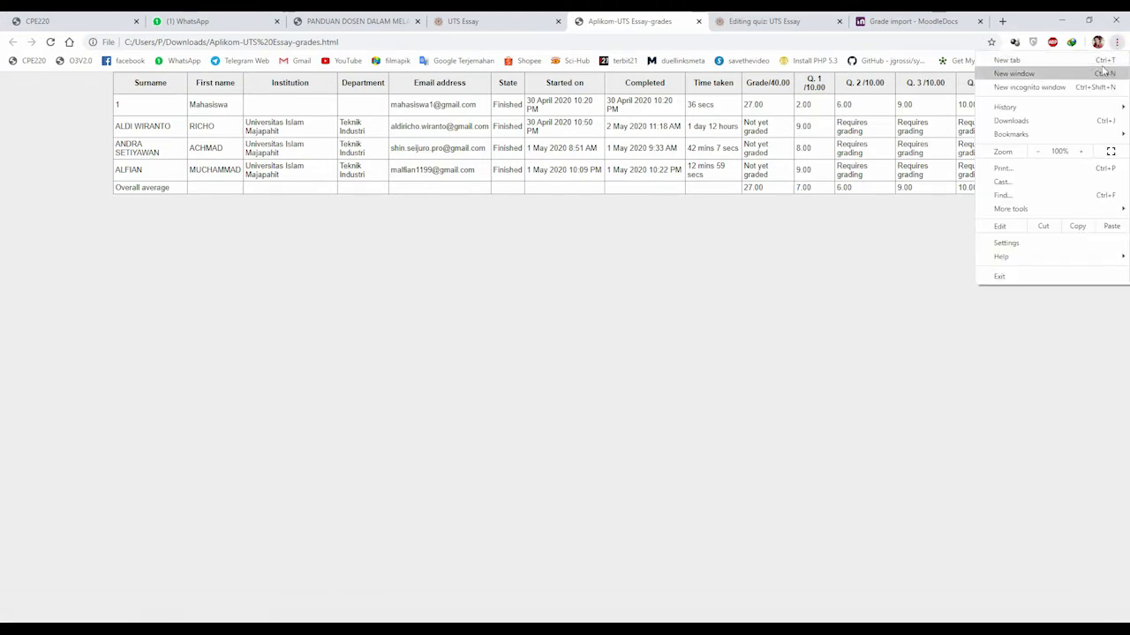
click(1039, 169)
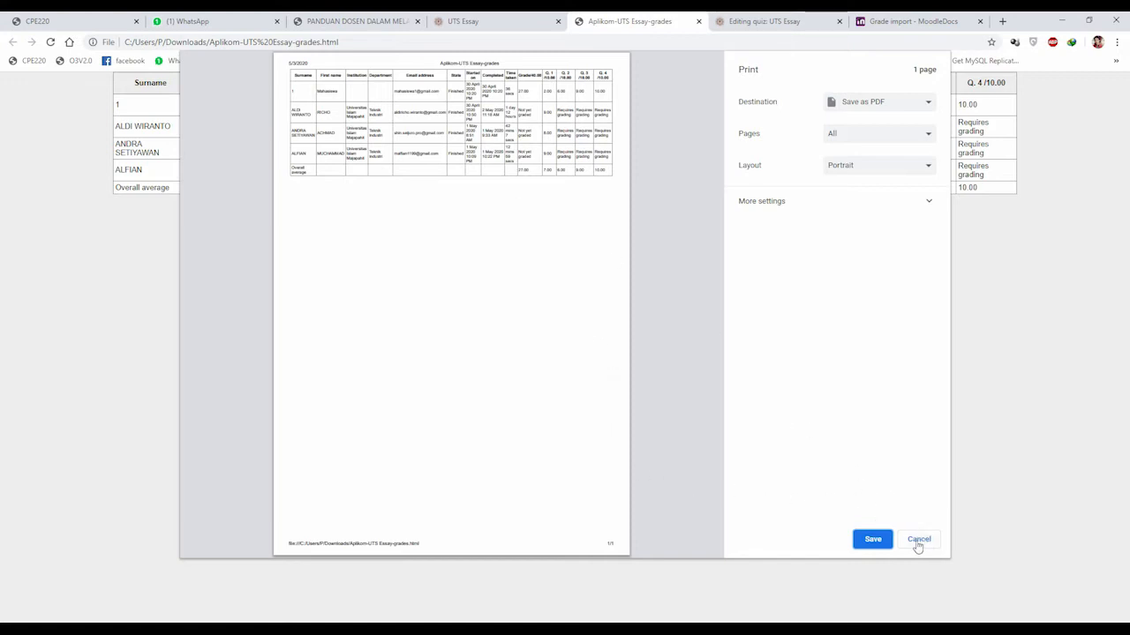
click(877, 105)
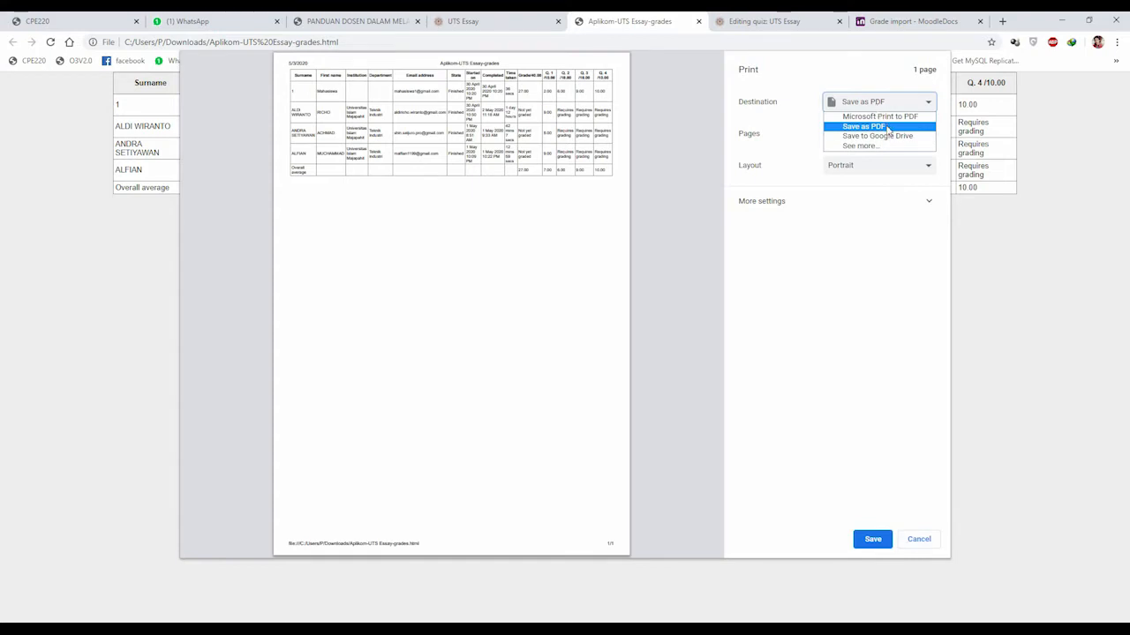
click(903, 250)
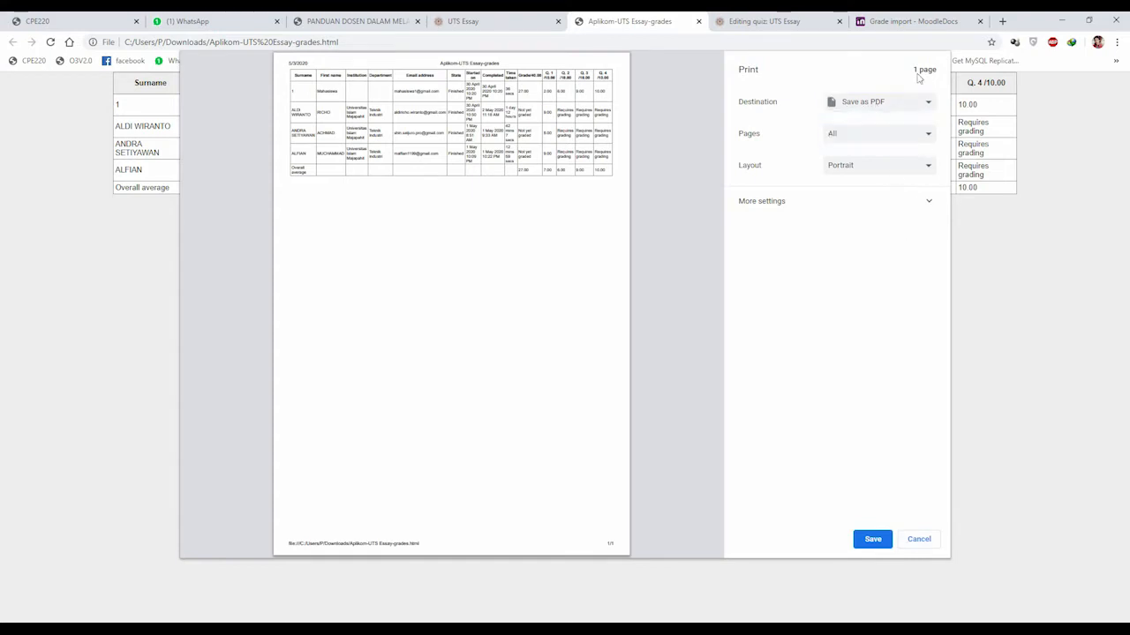
click(919, 540)
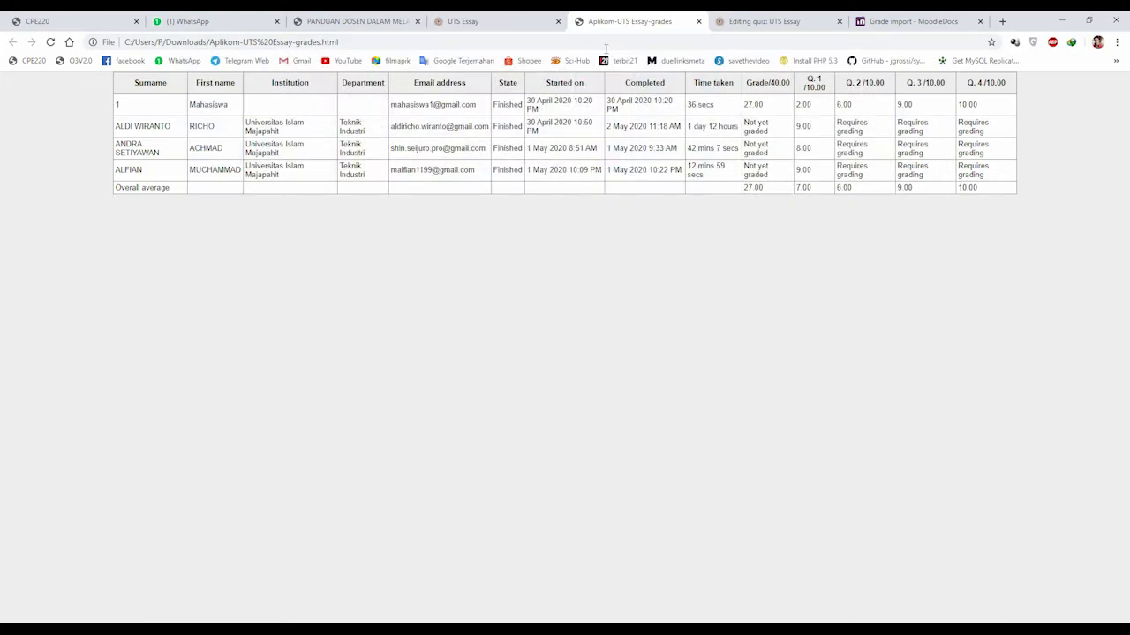
Return to the UTS Essay grades report and look over its download formats, attempts table and report options
click(501, 22)
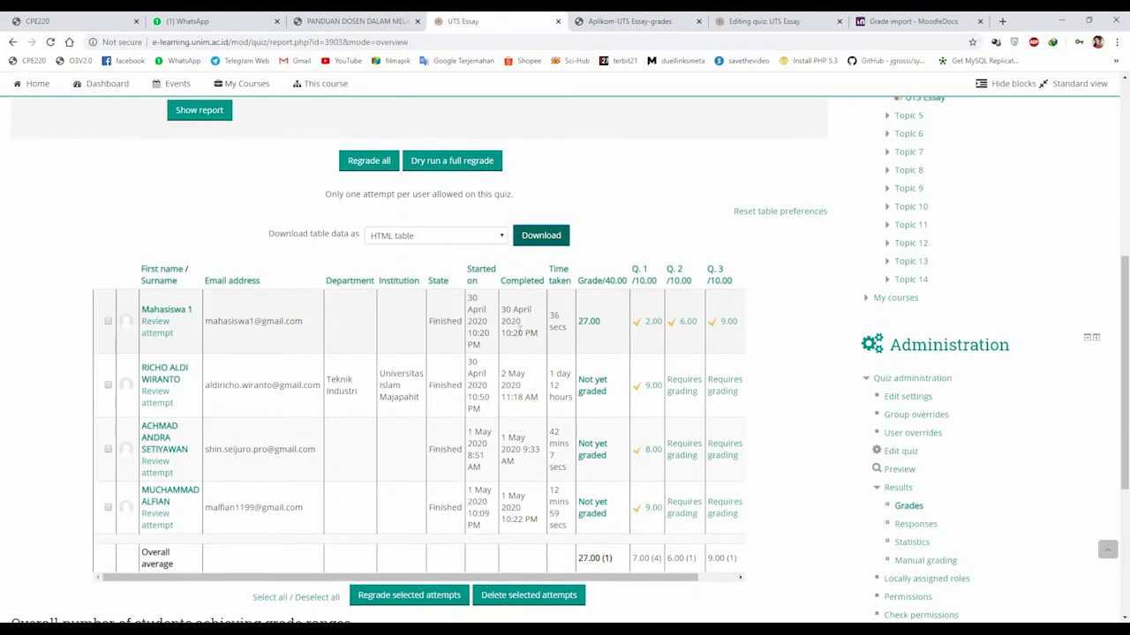
scroll(441, 386, up, 1)
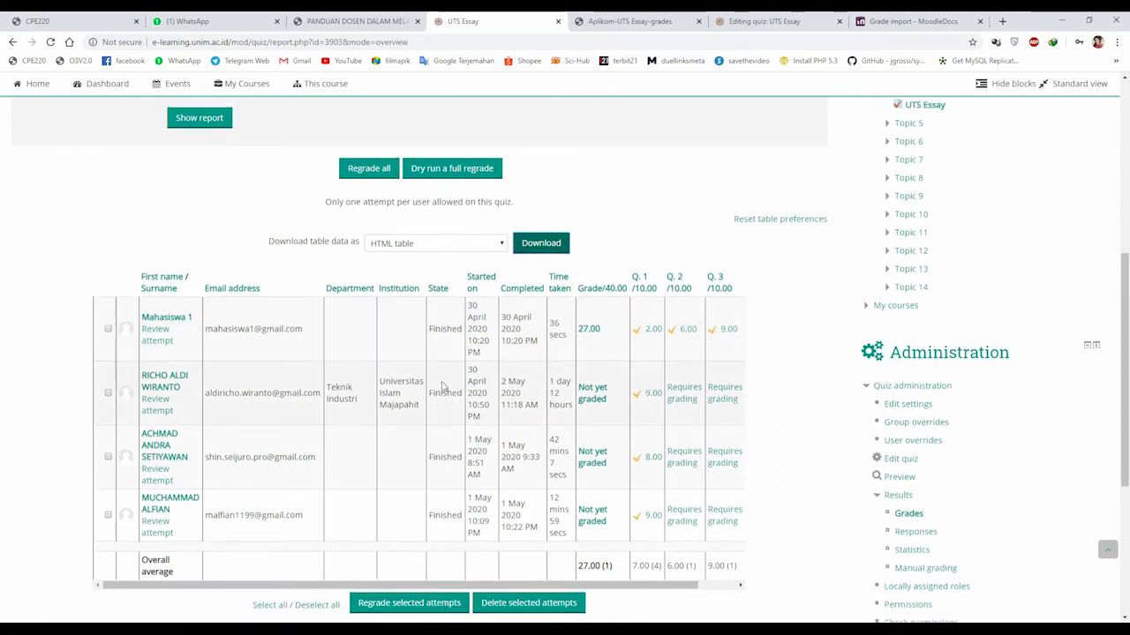
click(433, 298)
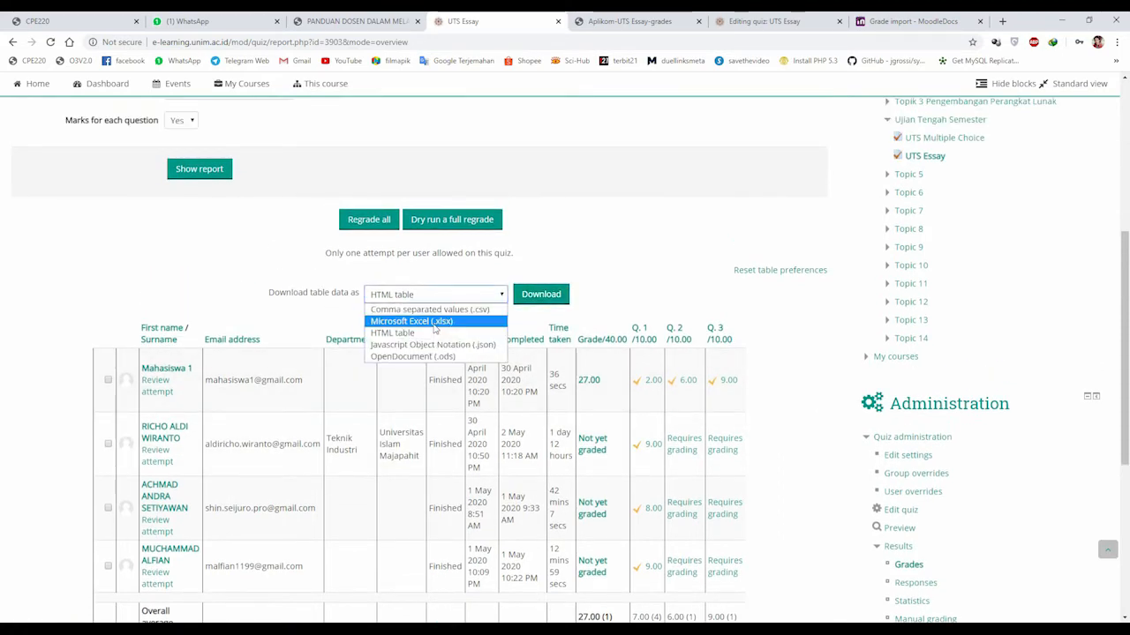
click(433, 321)
scroll(402, 408, down, 3)
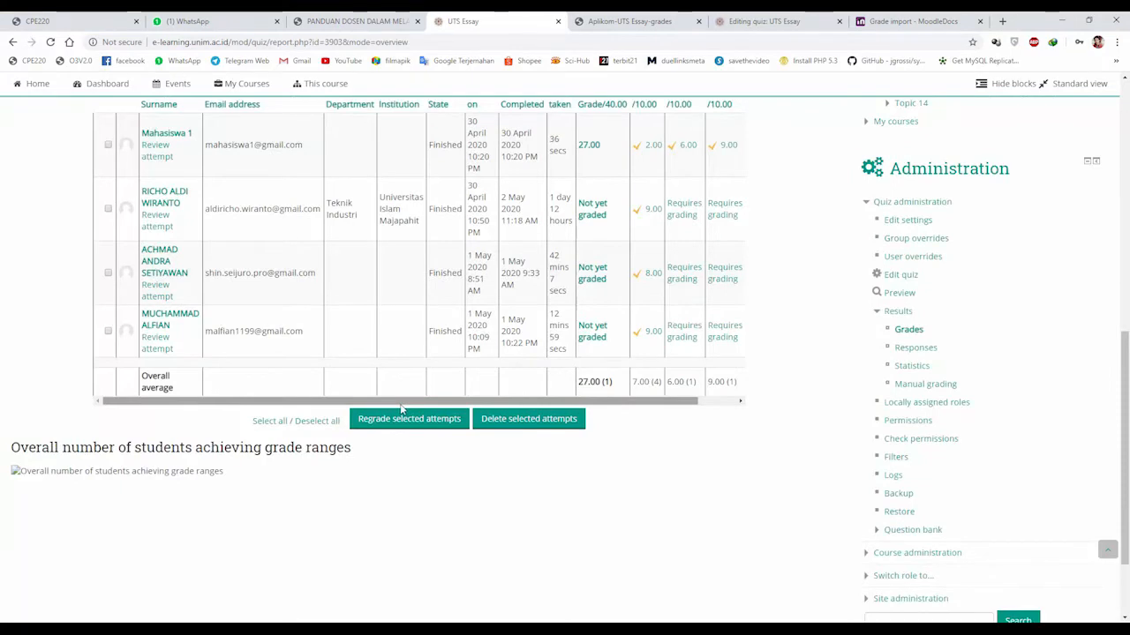
scroll(388, 415, up, 6)
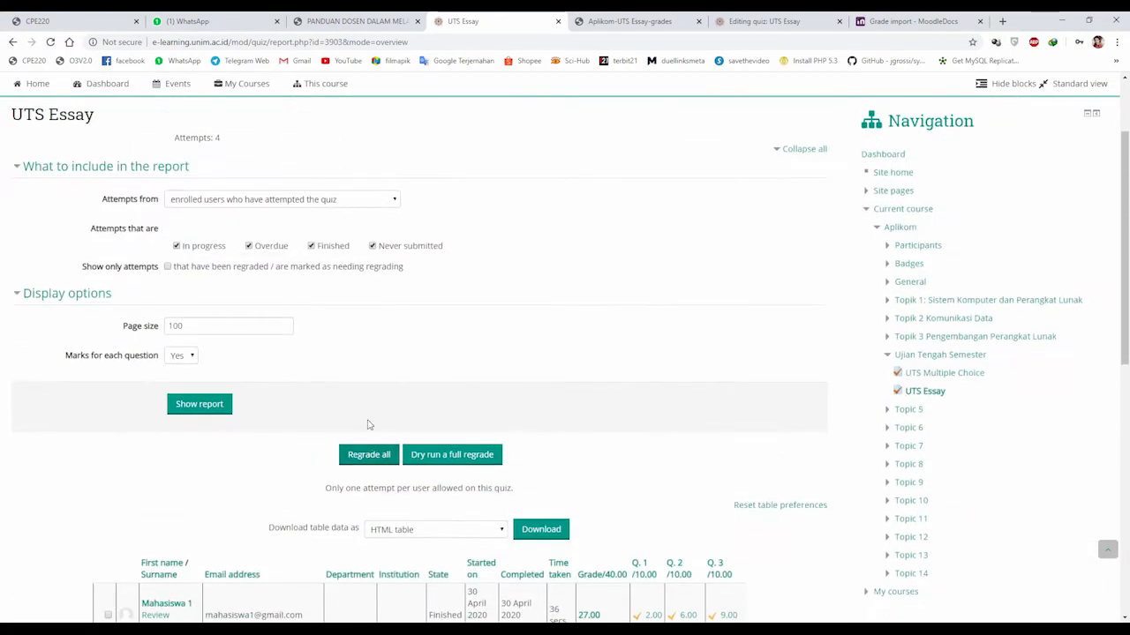
scroll(369, 424, up, 2)
Open the course's Tugas Pengembangan Perangkat Lunak assignment and look through all its submissions
click(323, 184)
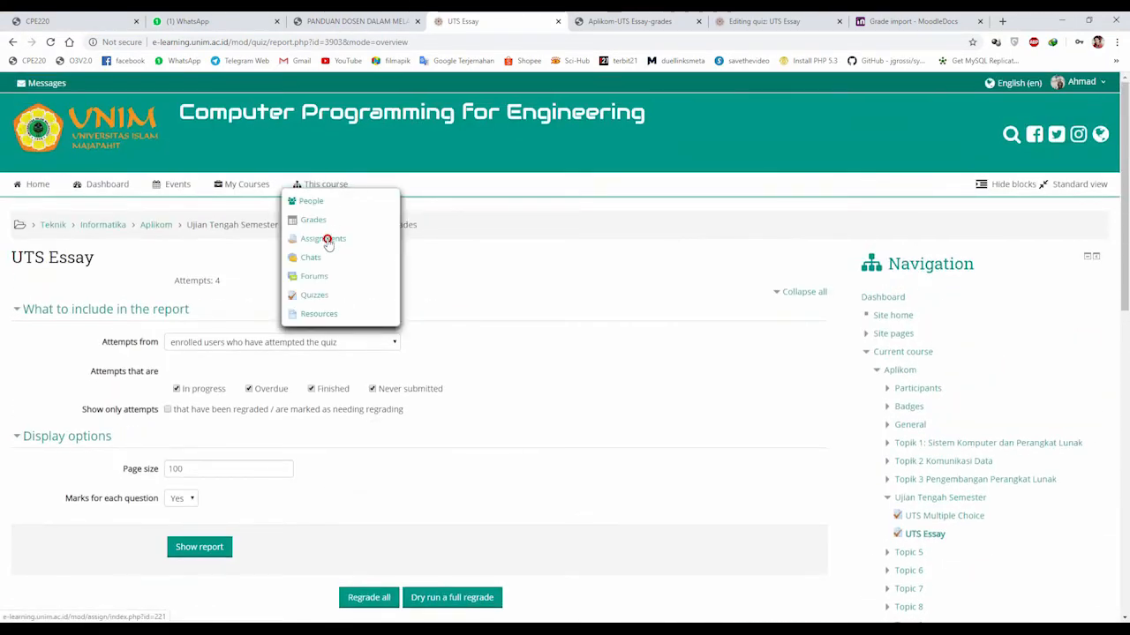
click(327, 239)
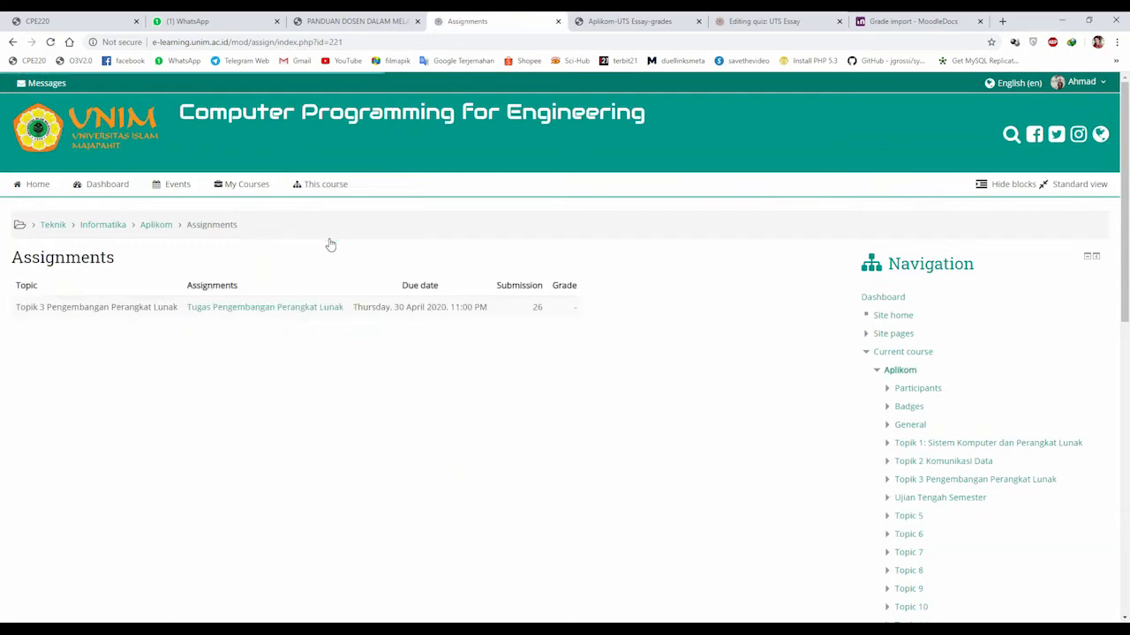
click(328, 308)
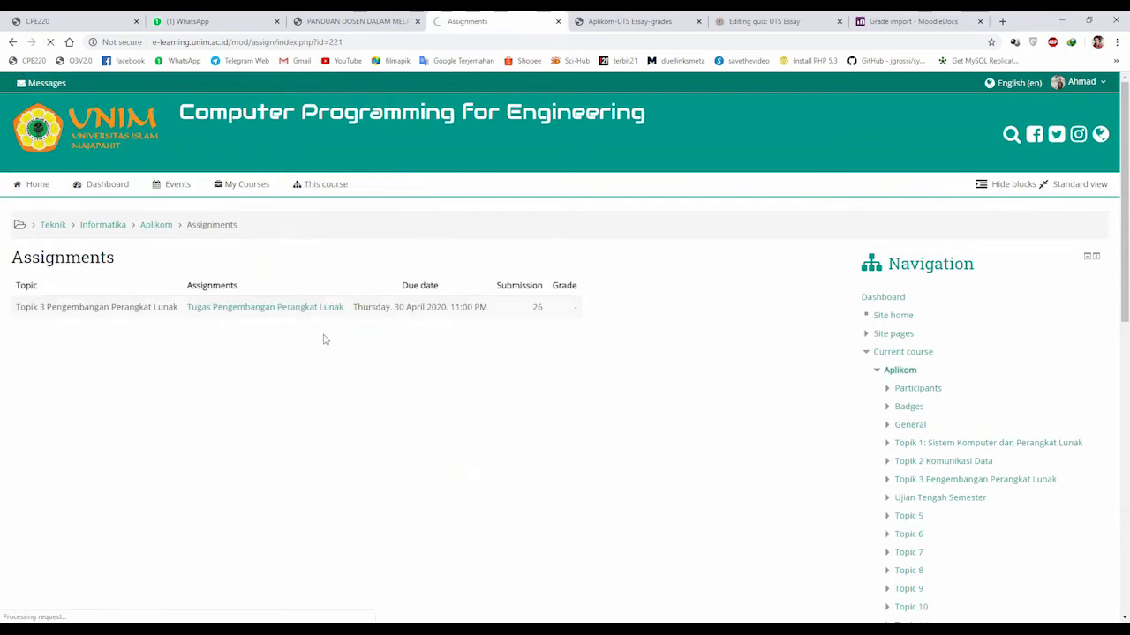
scroll(354, 379, down, 3)
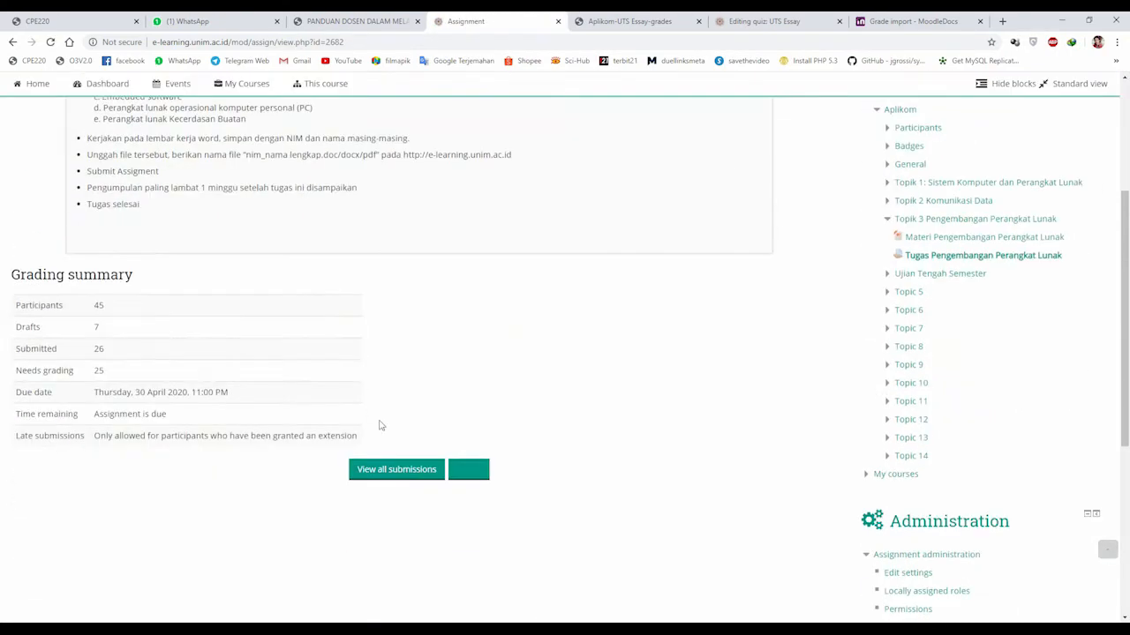
click(470, 479)
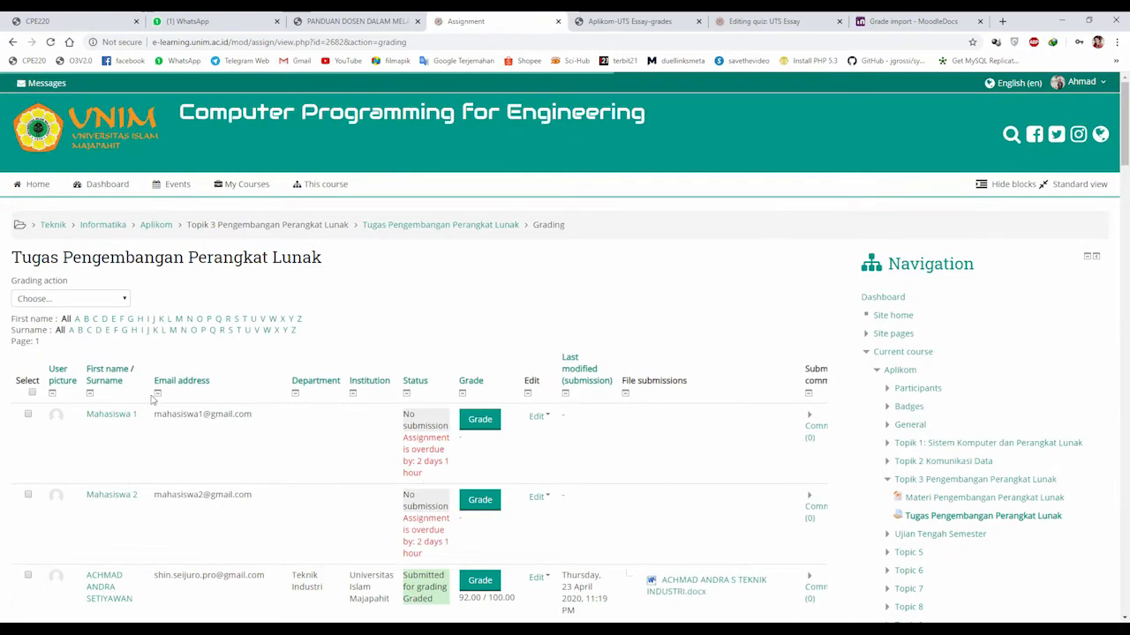
scroll(462, 398, down, 10)
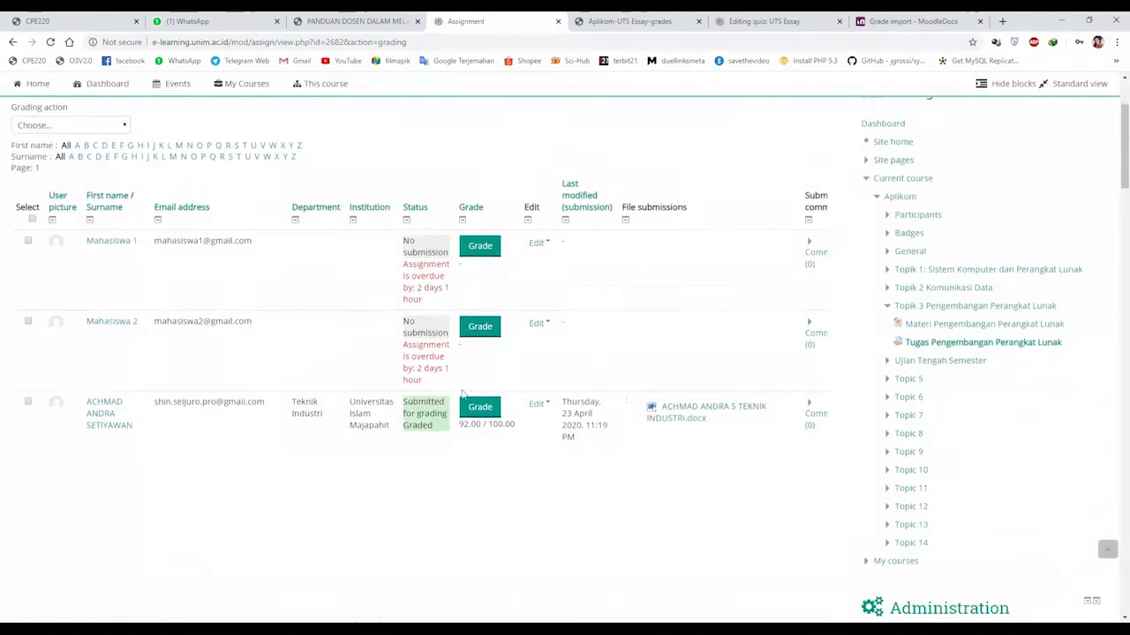
scroll(499, 379, up, 10)
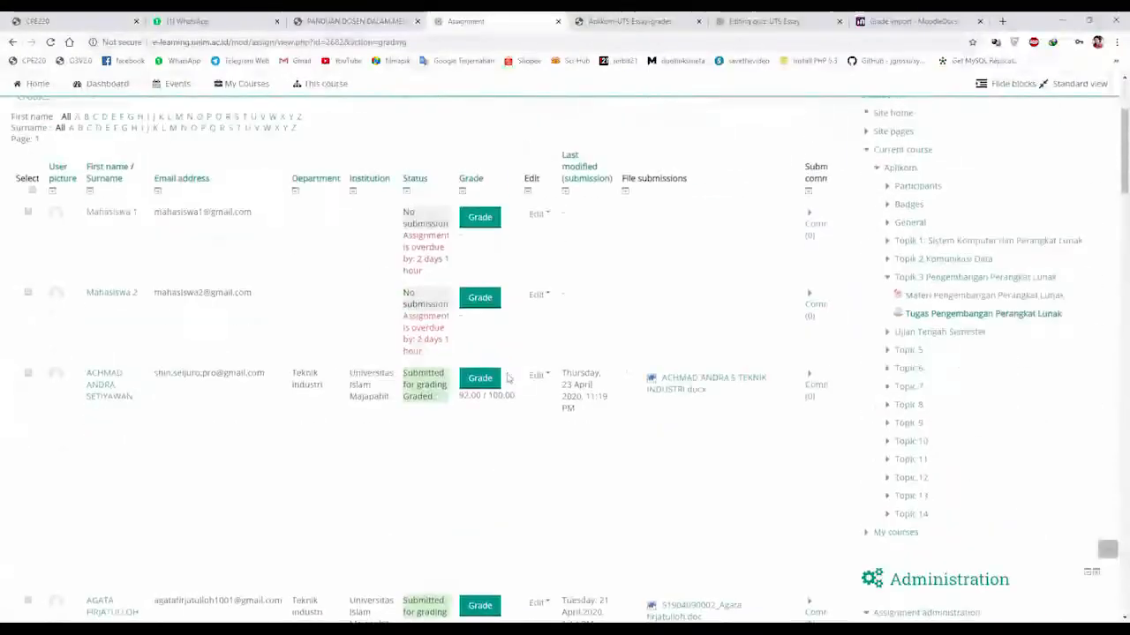
scroll(505, 375, up, 2)
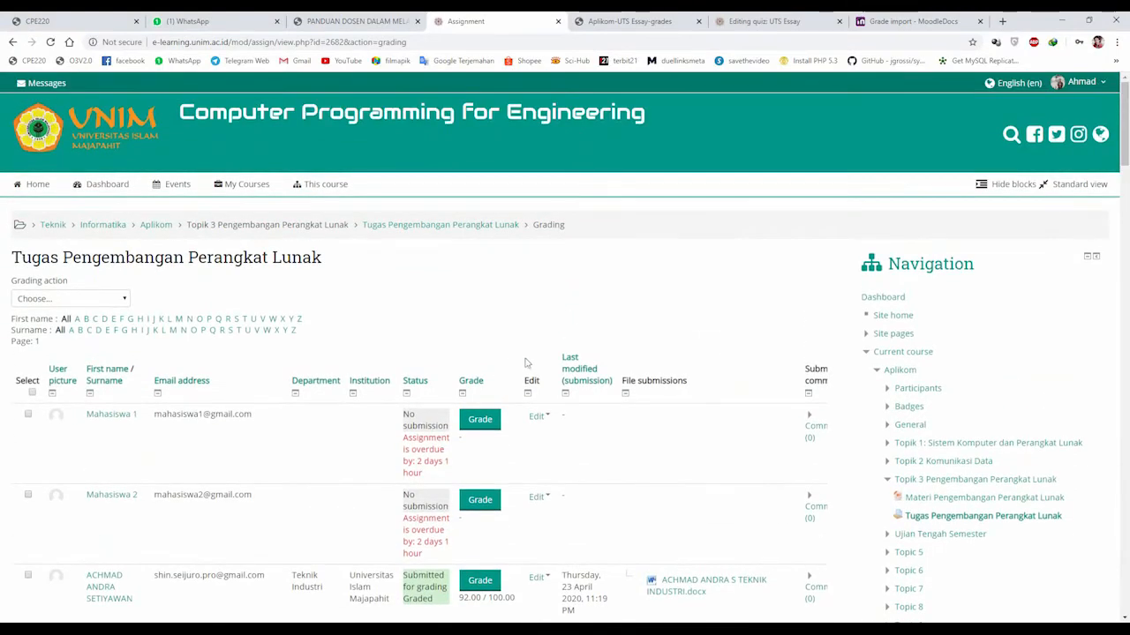
Preview the assignment submissions page for printing and look through the pages of the preview
click(1117, 41)
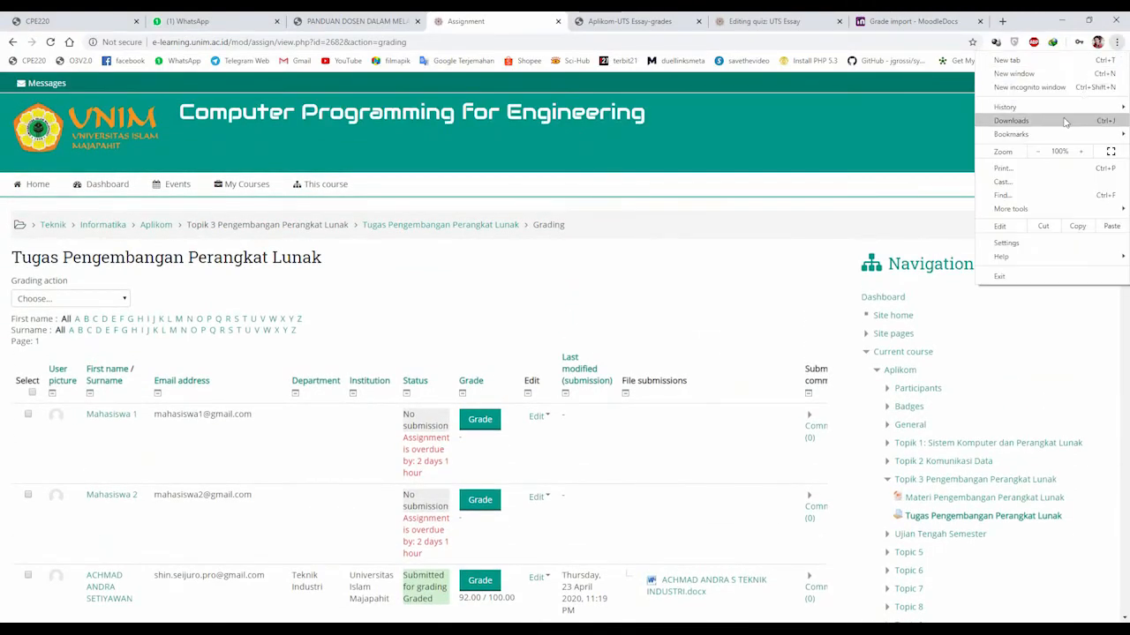
click(1041, 180)
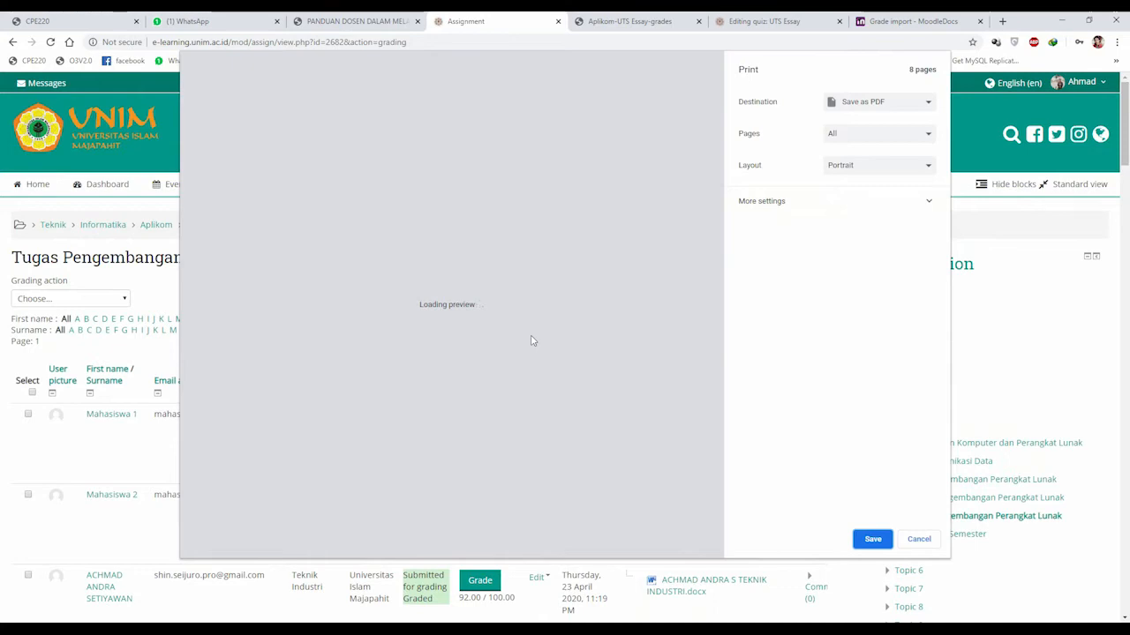
scroll(505, 377, down, 1)
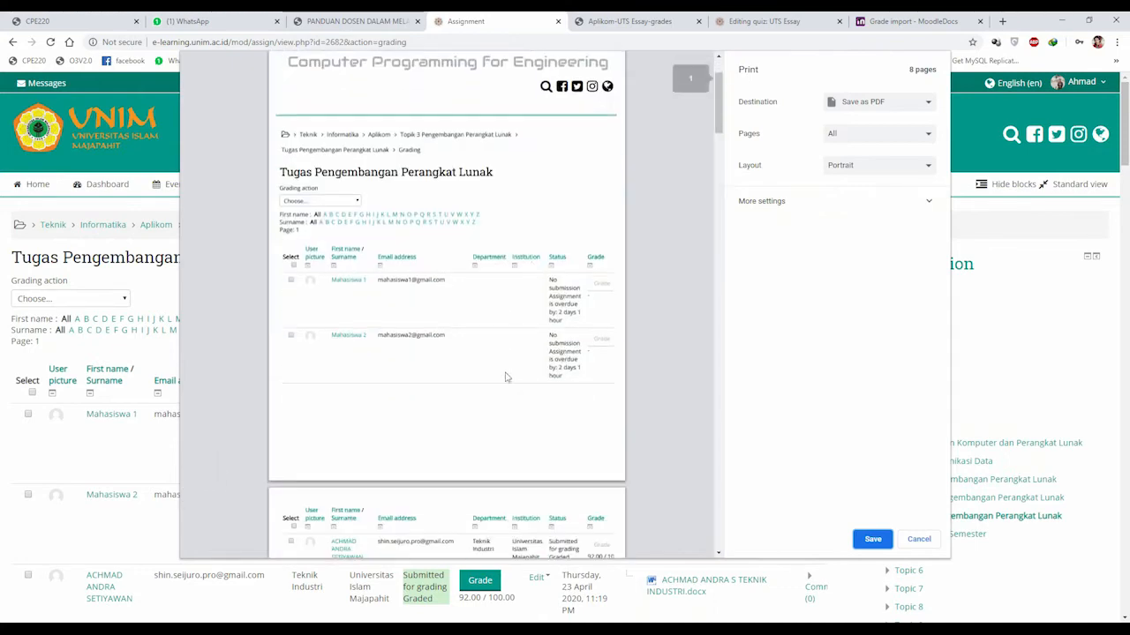
scroll(504, 377, down, 10)
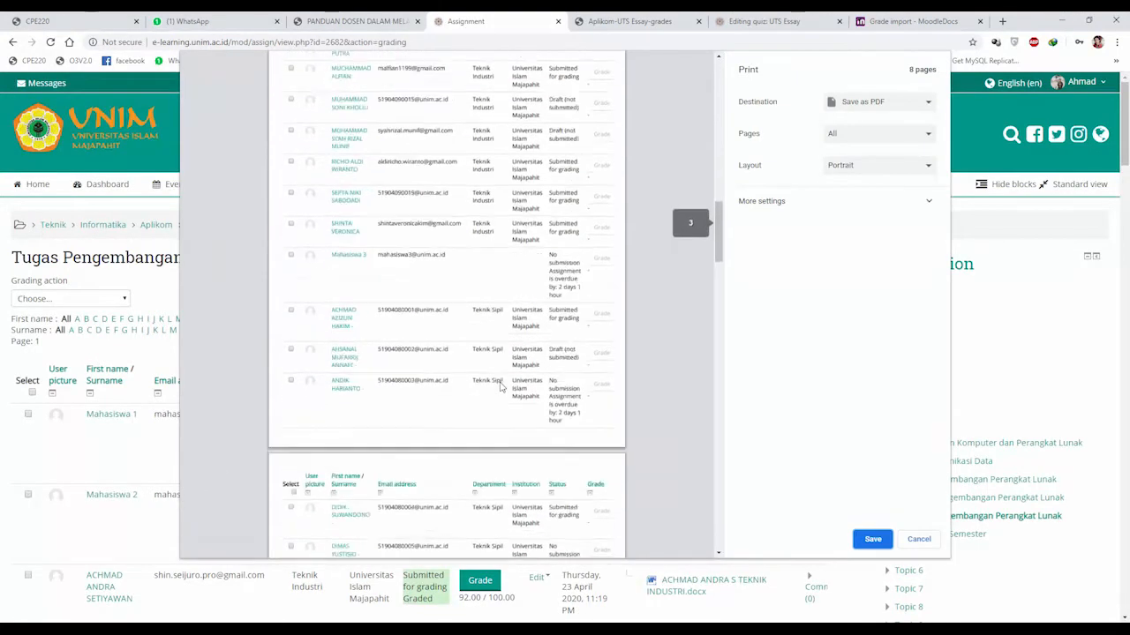
scroll(500, 385, down, 15)
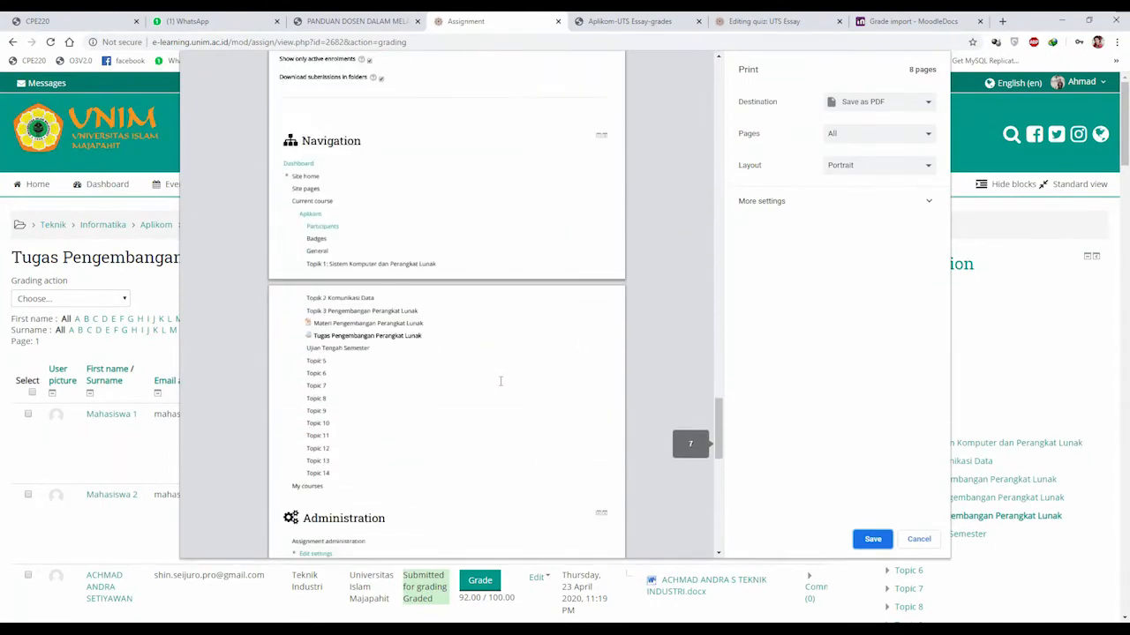
Try the landscape layout in the print preview, look through its pages, switch back to portrait and cancel printing
click(853, 168)
click(854, 189)
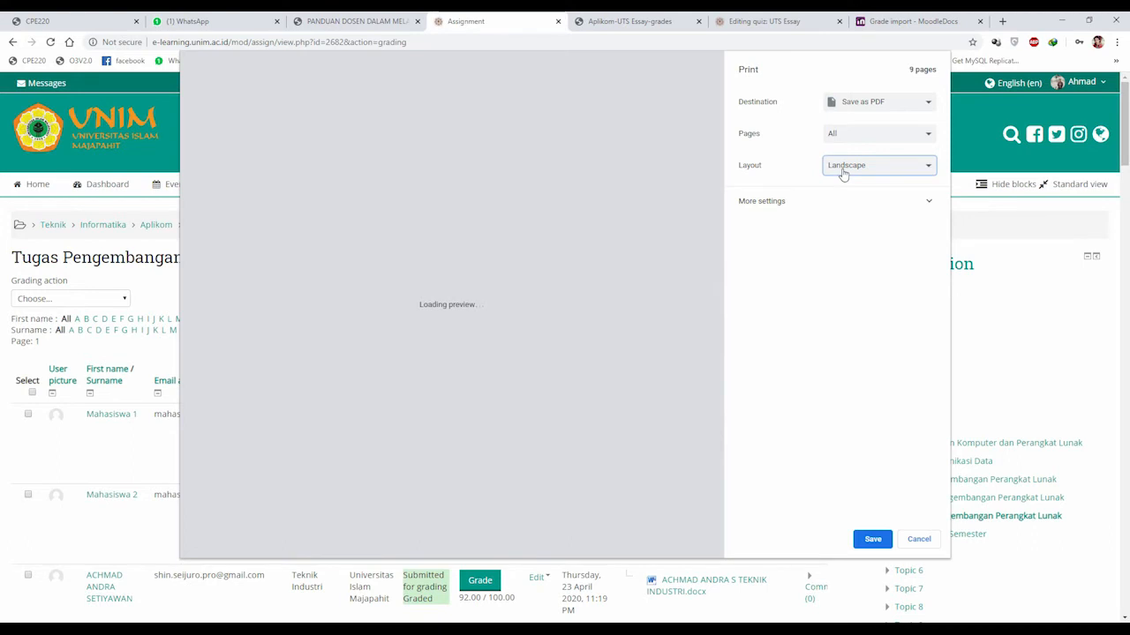
scroll(486, 308, down, 15)
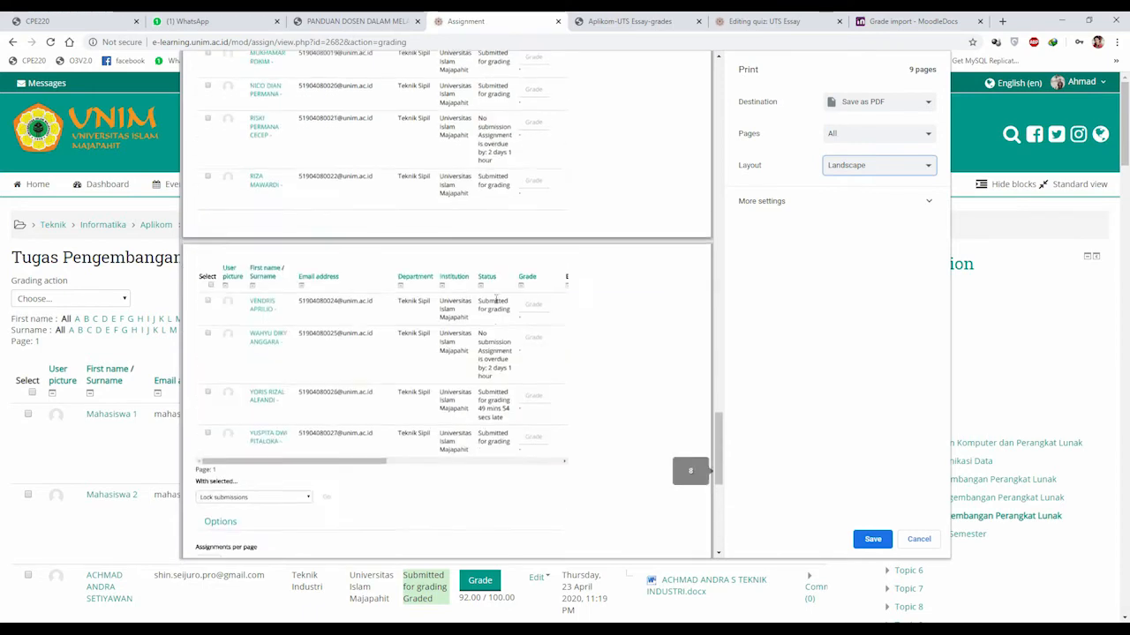
scroll(505, 294, up, 3)
click(864, 166)
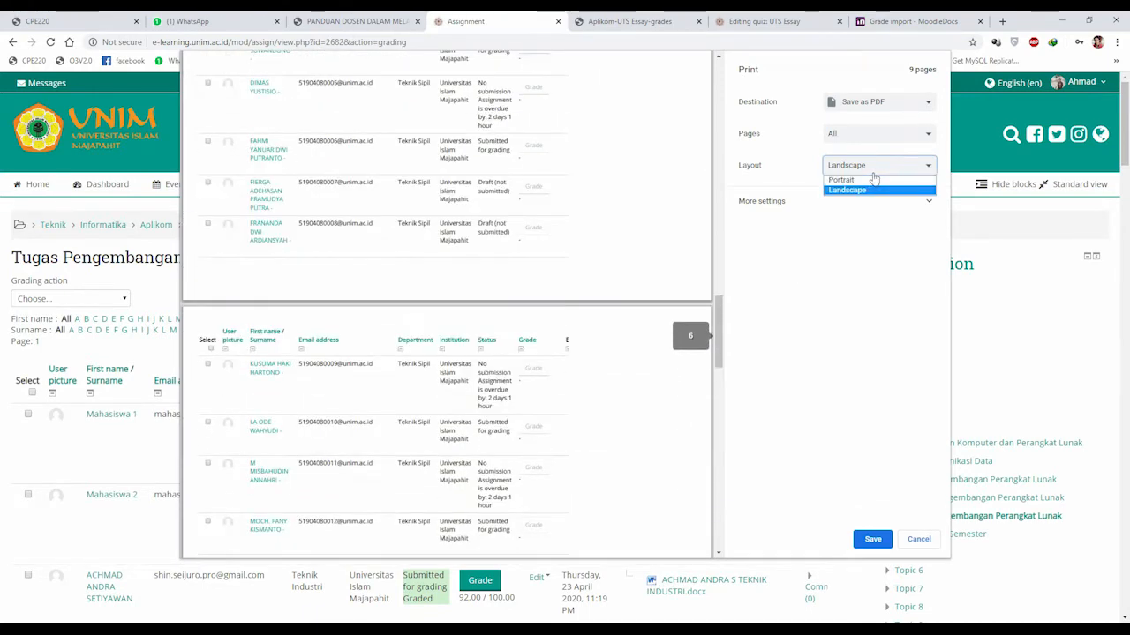
click(864, 181)
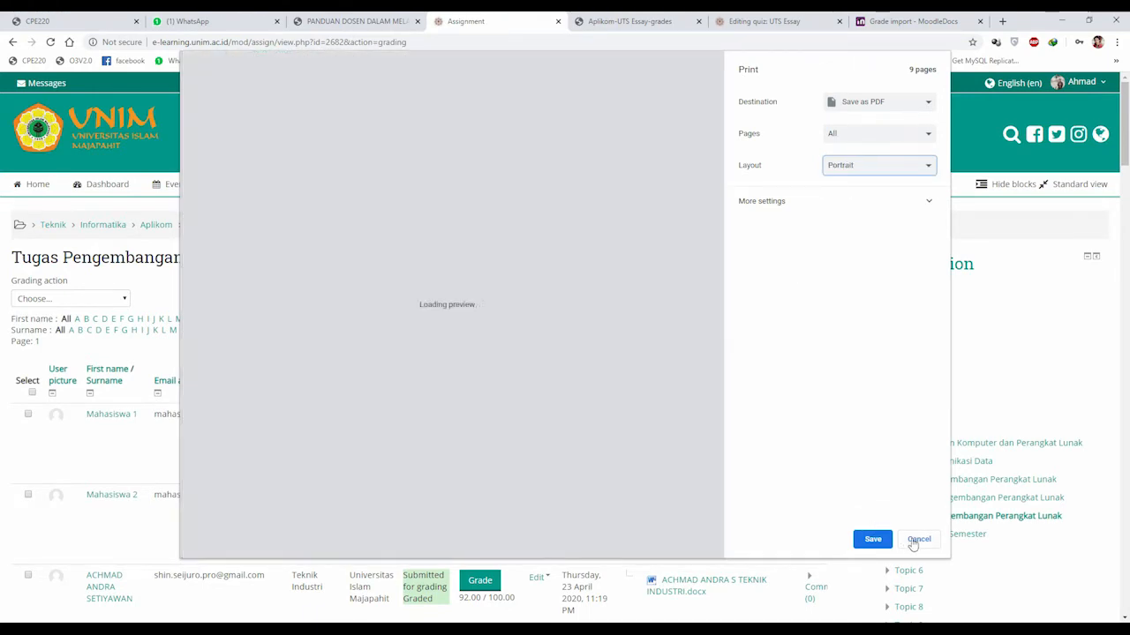
click(922, 541)
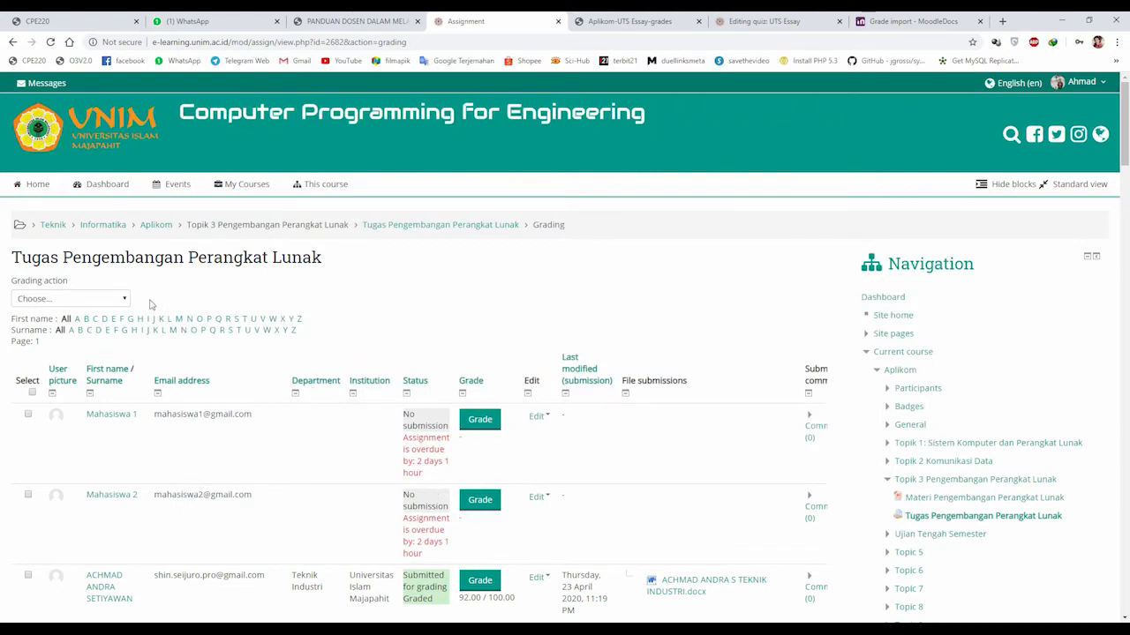
Look at the available grading actions for the assignment, and open the course gradebook's Grader report
click(116, 300)
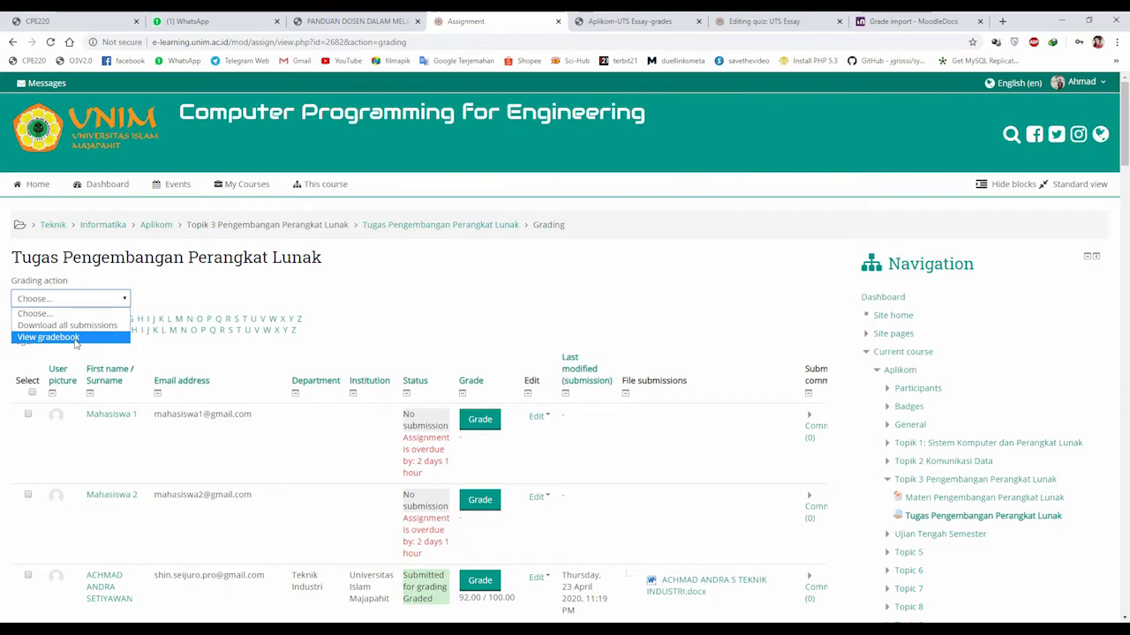
click(322, 281)
scroll(530, 253, down, 4)
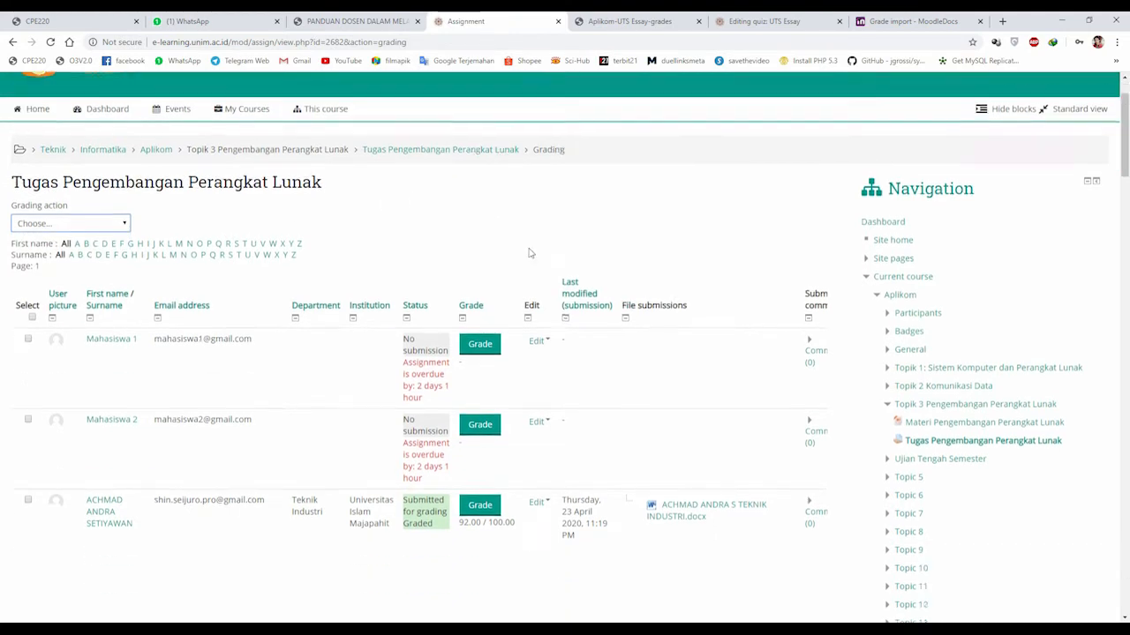
scroll(829, 301, down, 4)
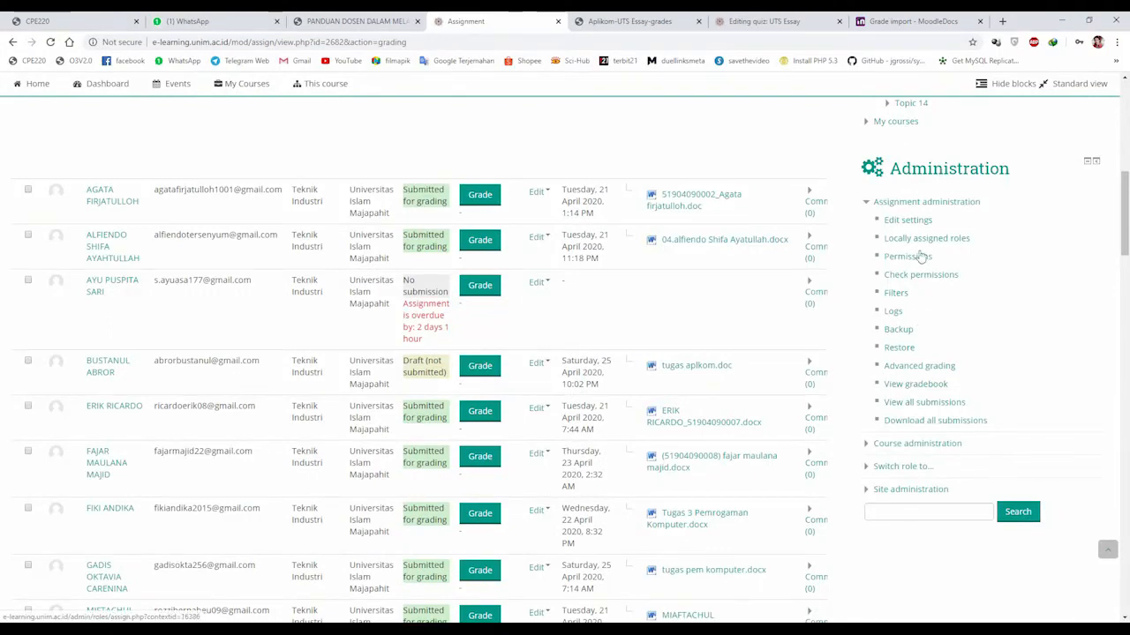
click(918, 387)
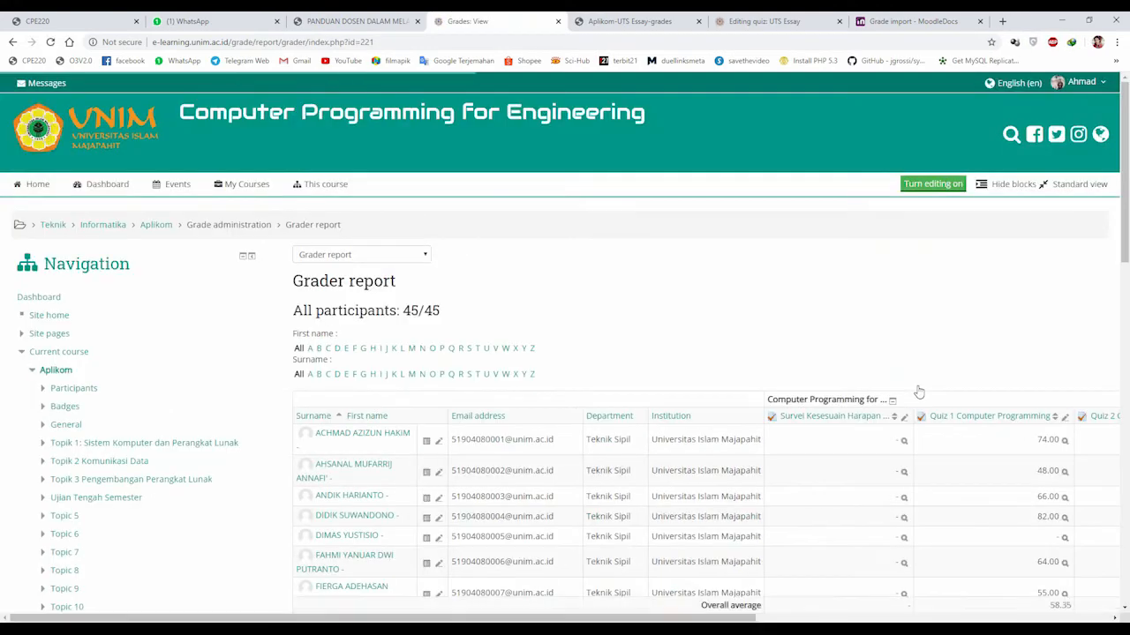
scroll(559, 327, down, 2)
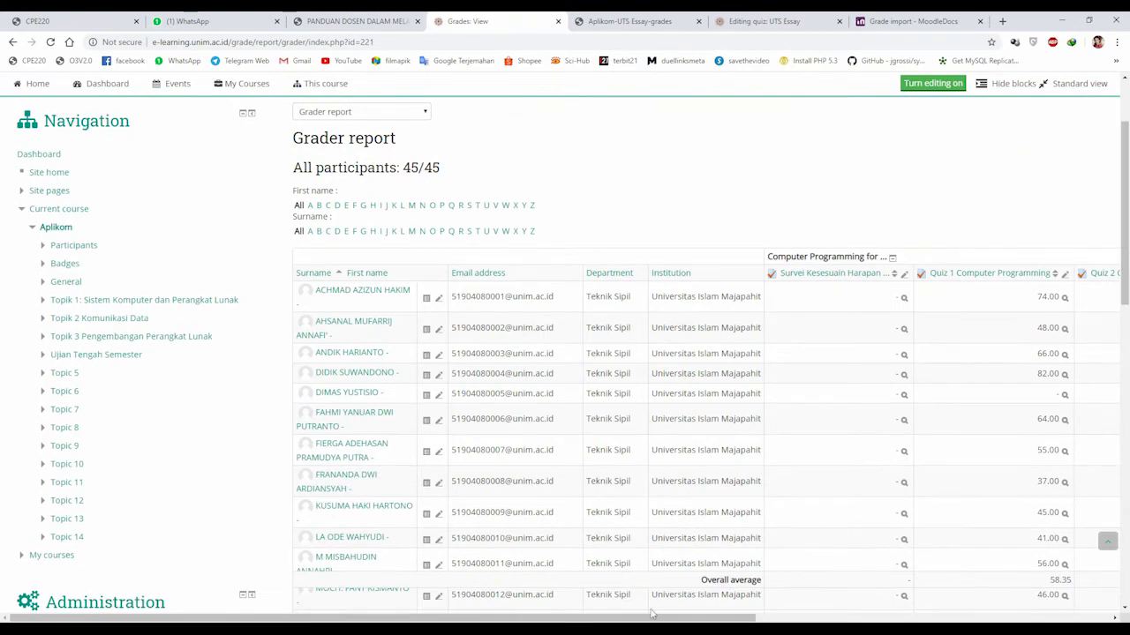
Review the grader report across its full width, from the student details to the quiz, UTS and course total columns
drag(646, 620, 720, 617)
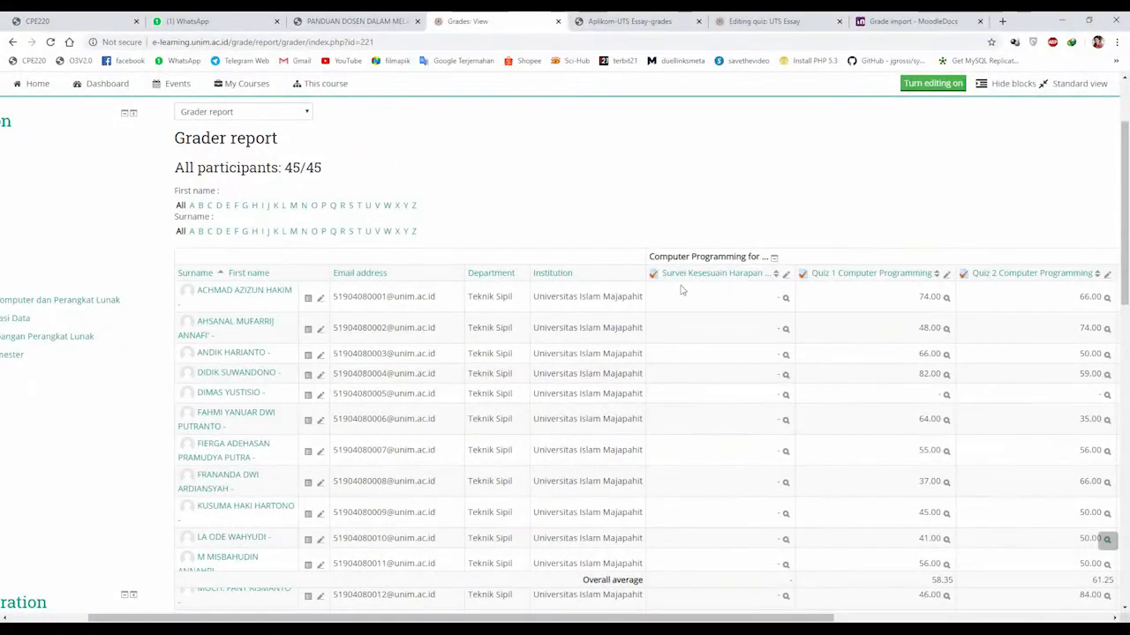
drag(651, 620, 919, 620)
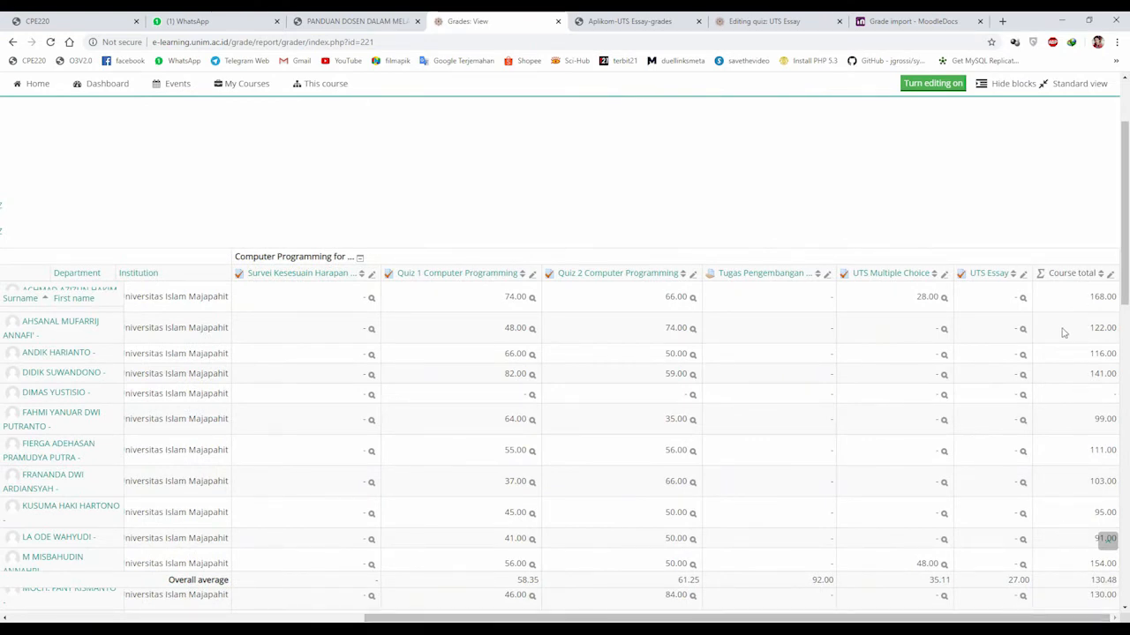
drag(996, 619, 639, 619)
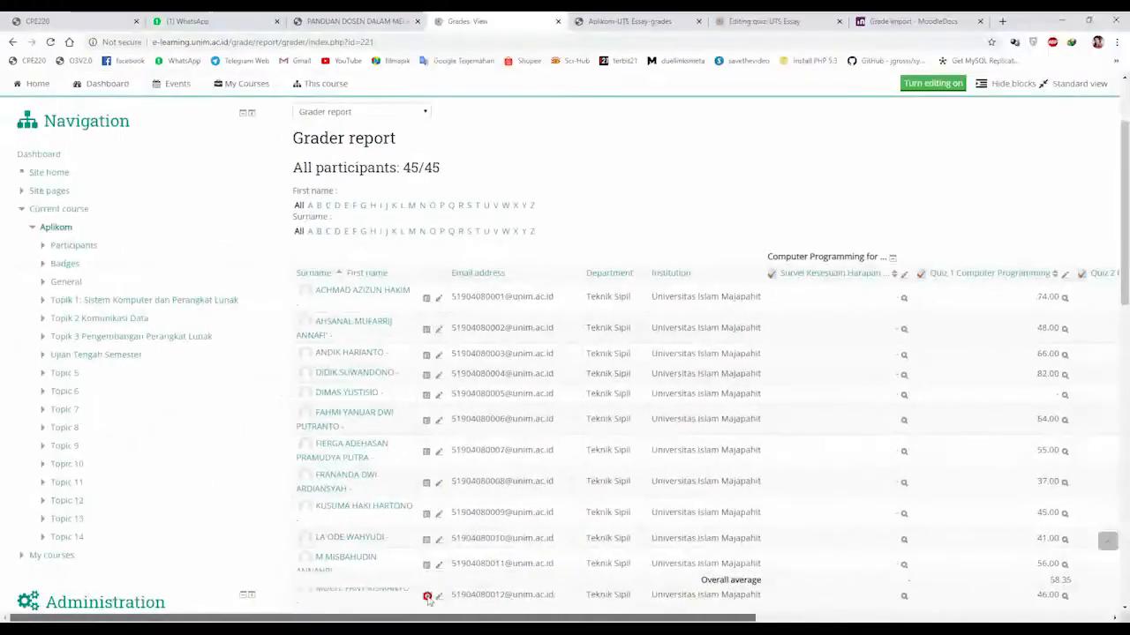
scroll(381, 415, down, 3)
scroll(384, 400, up, 4)
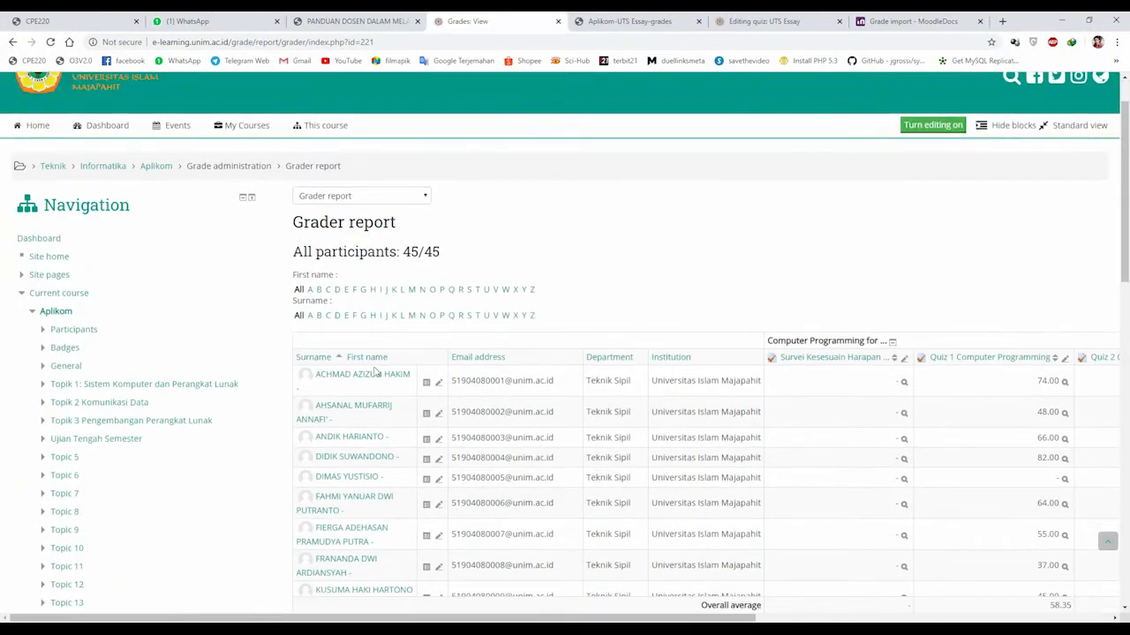
Switch from the grader report to exporting the course grades as an Excel spreadsheet
click(362, 197)
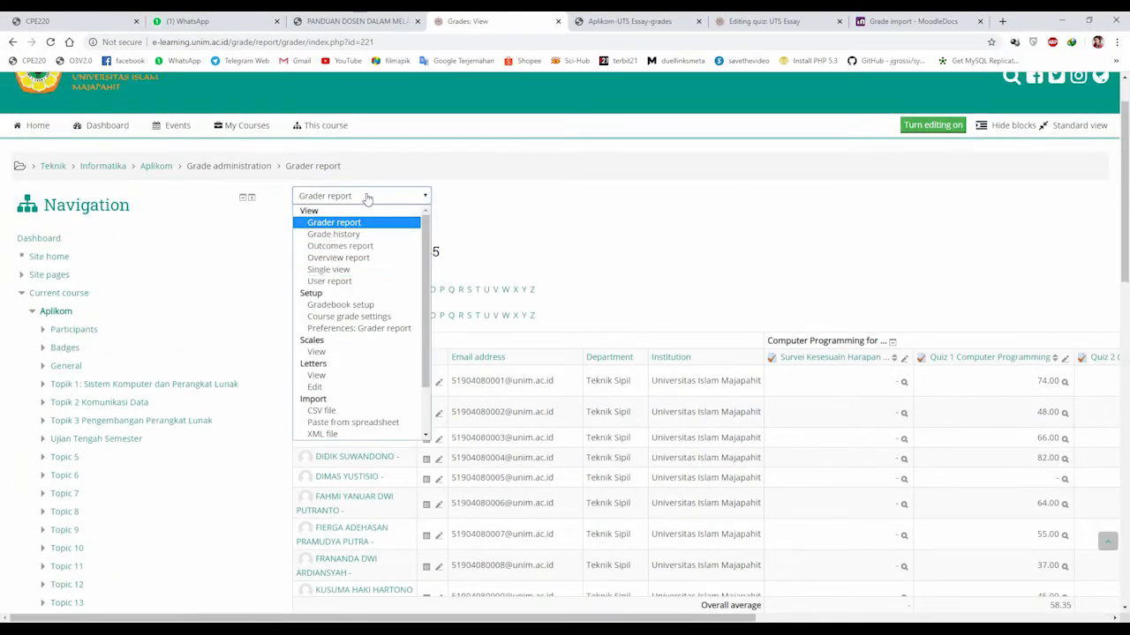
click(367, 198)
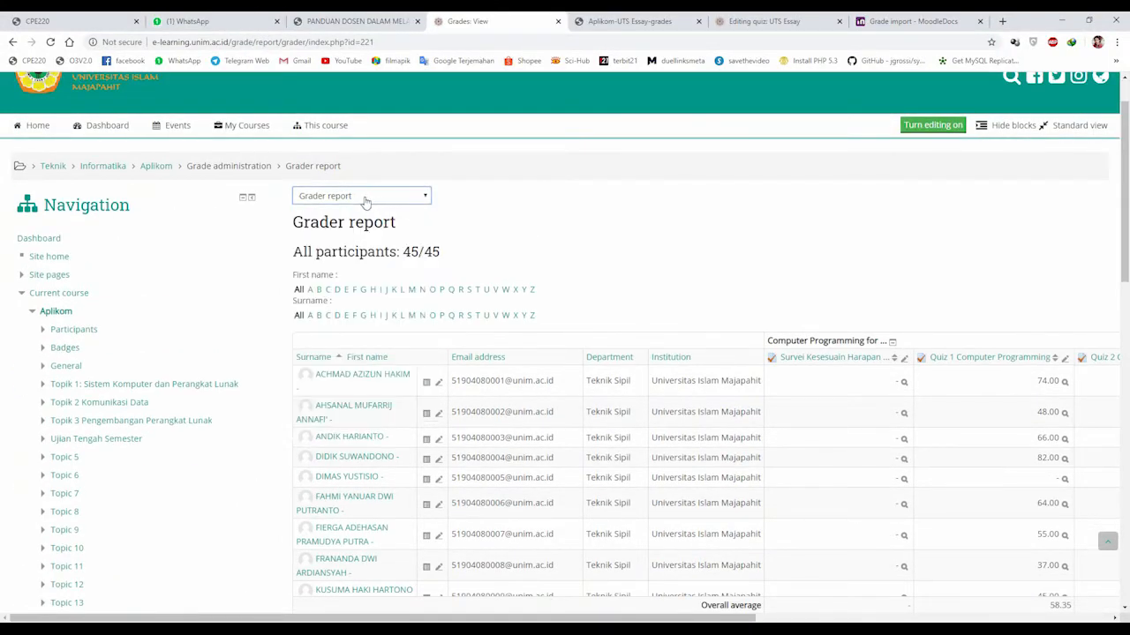
click(366, 202)
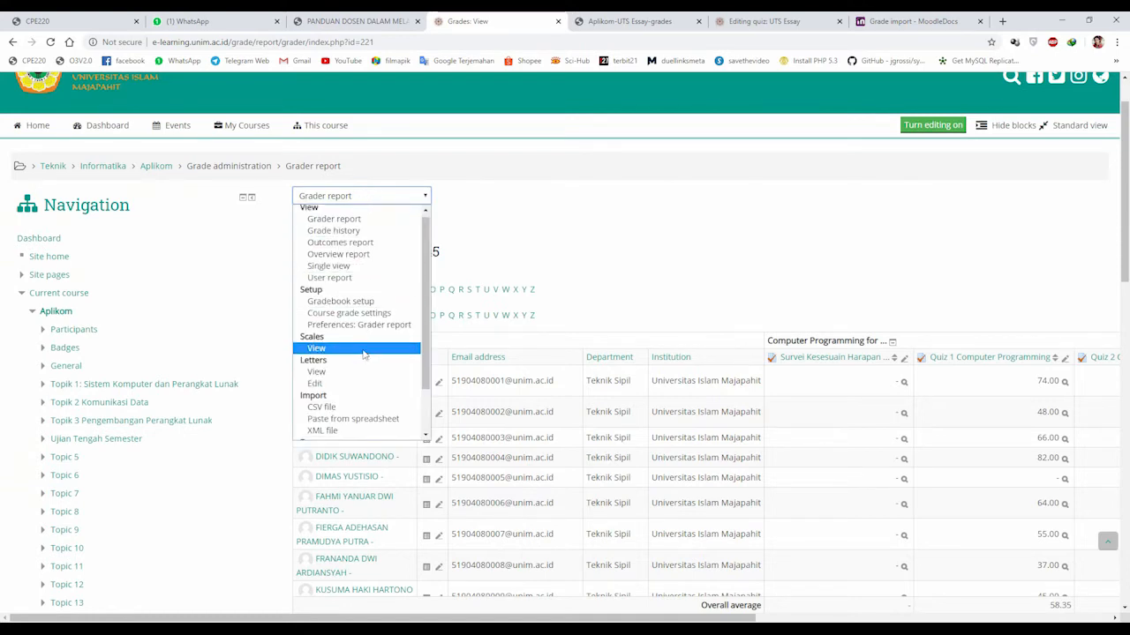
scroll(364, 348, down, 2)
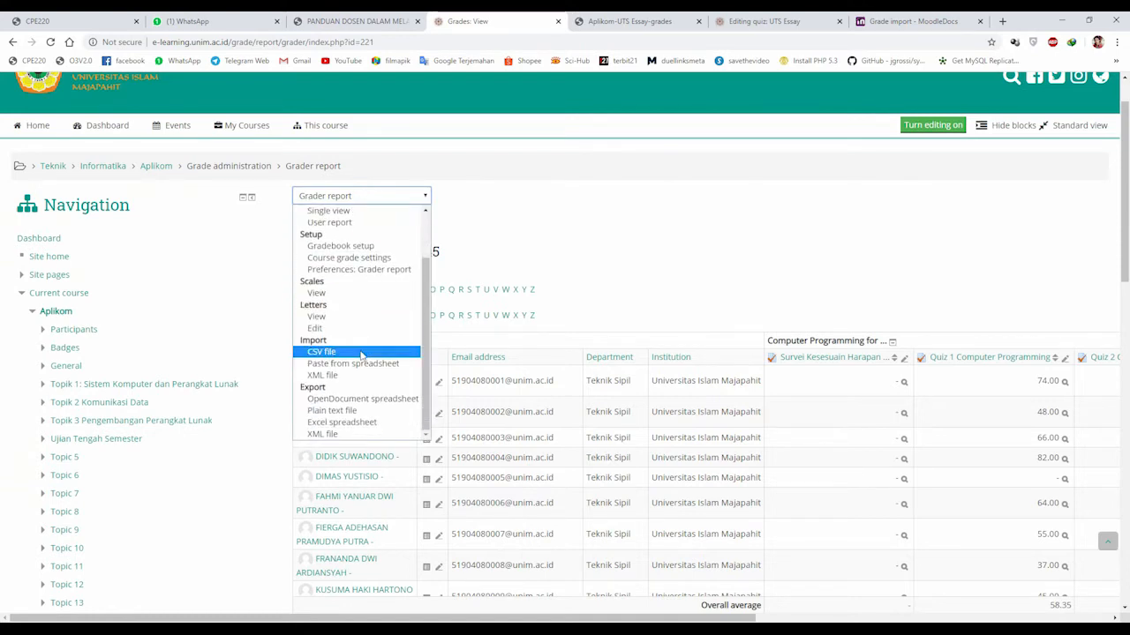
click(354, 423)
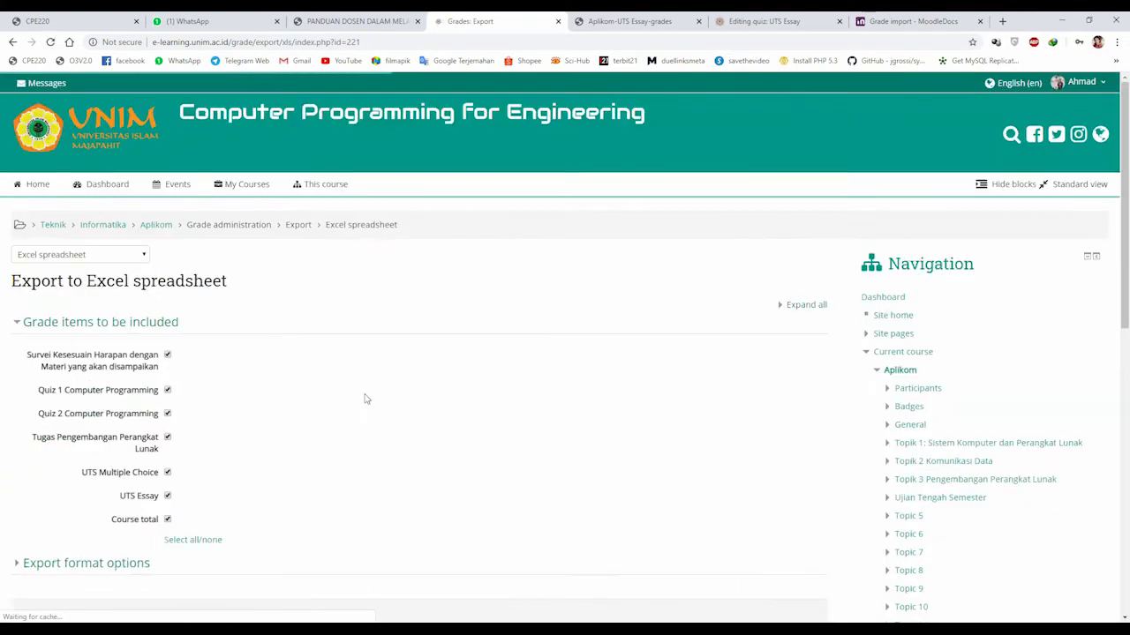
Expand the export format options, download the Excel export with all grade items included, and open the downloaded file
scroll(194, 388, down, 2)
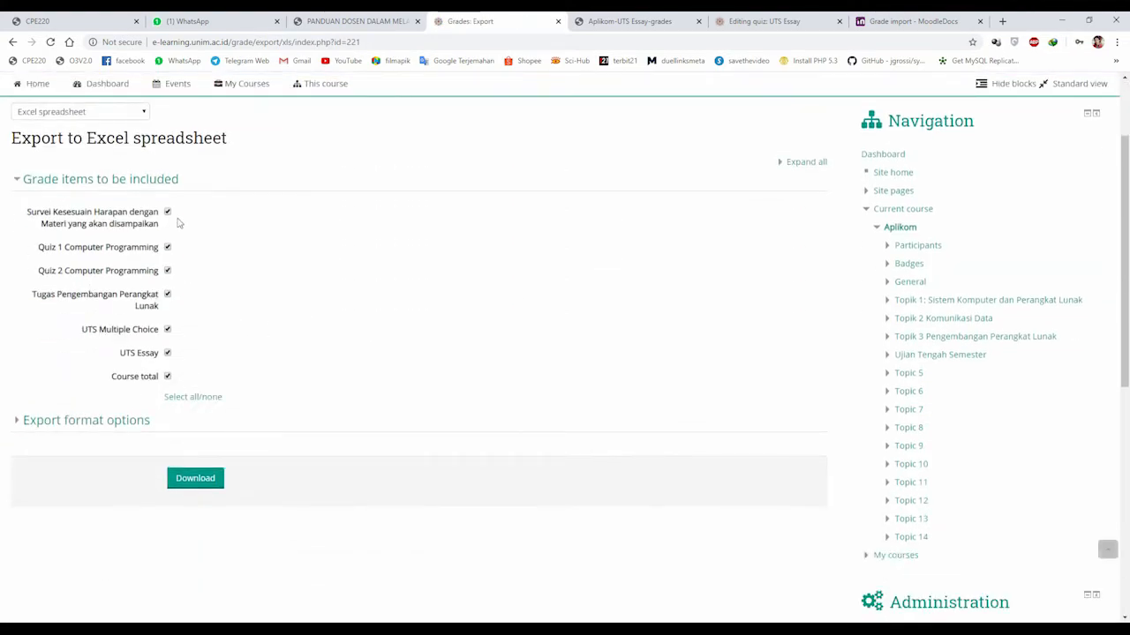
click(142, 428)
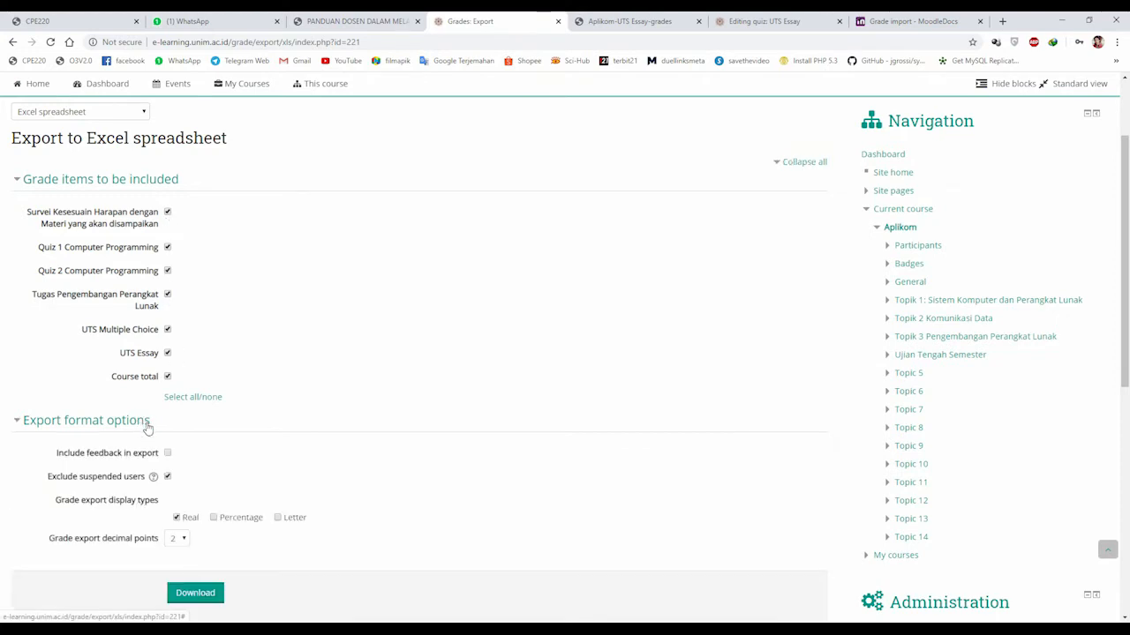
scroll(179, 427, down, 2)
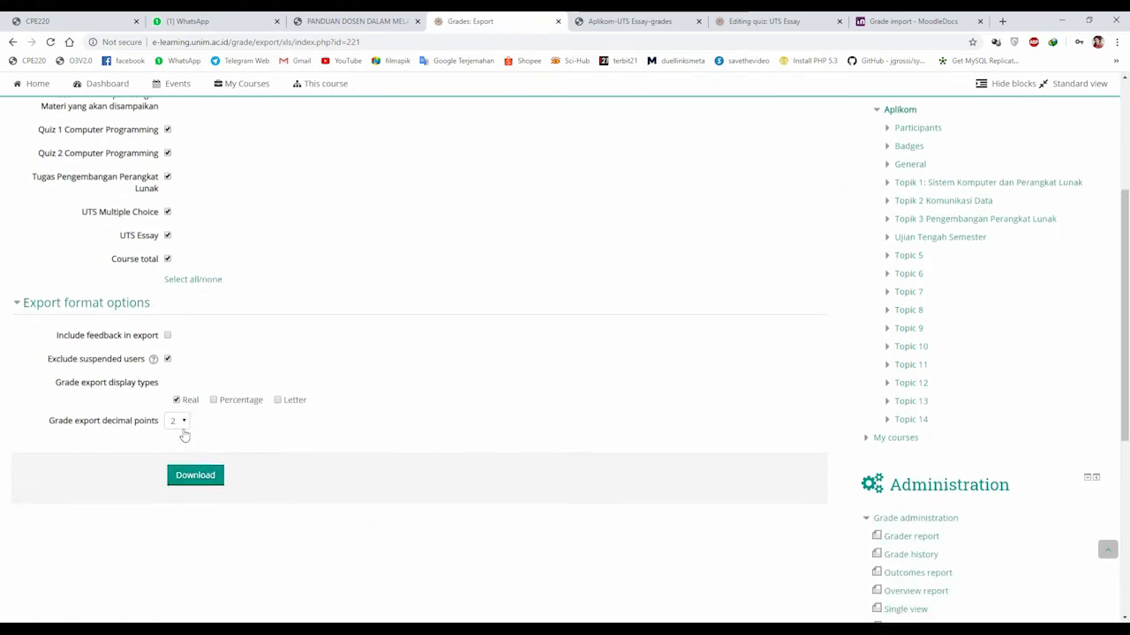
click(200, 479)
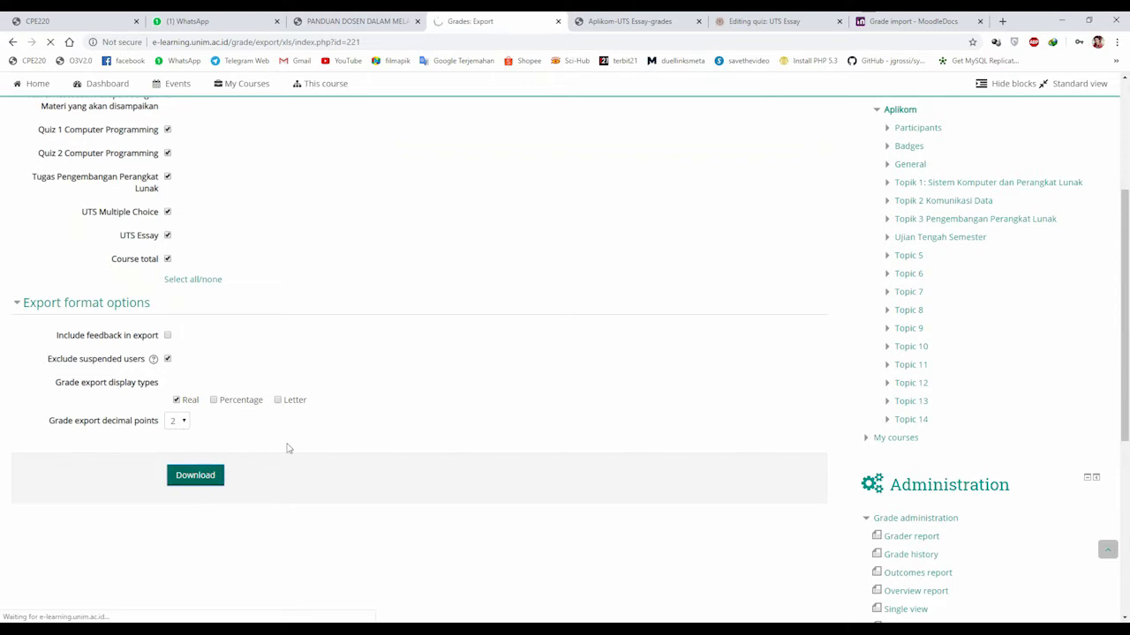
click(66, 609)
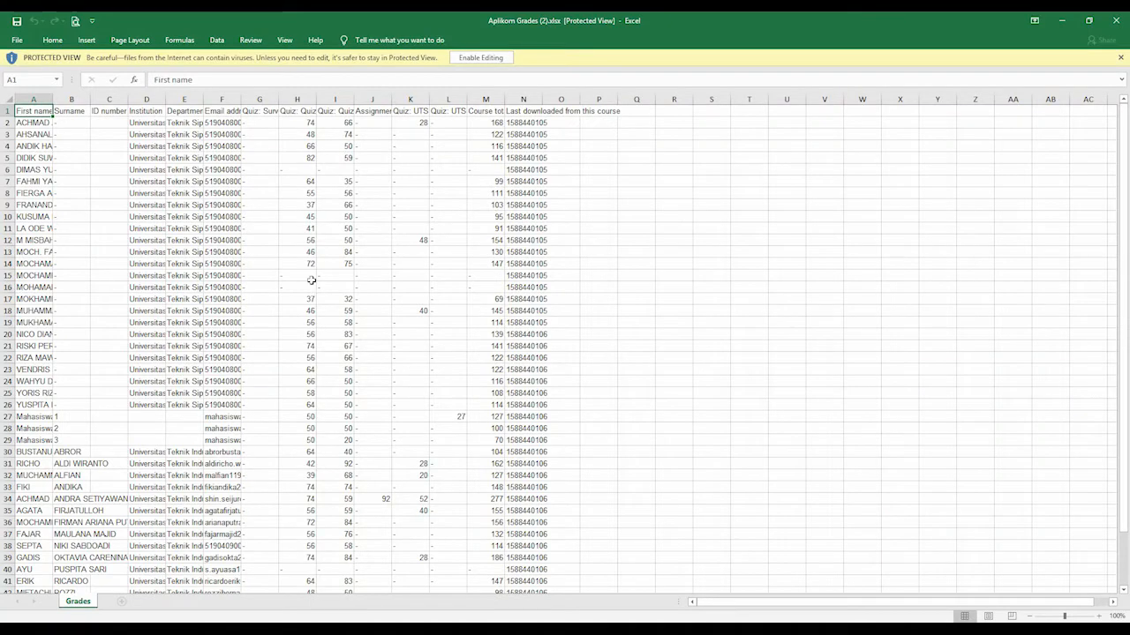
Widen the First name and Email address columns of the Grades sheet to fit their contents
click(296, 263)
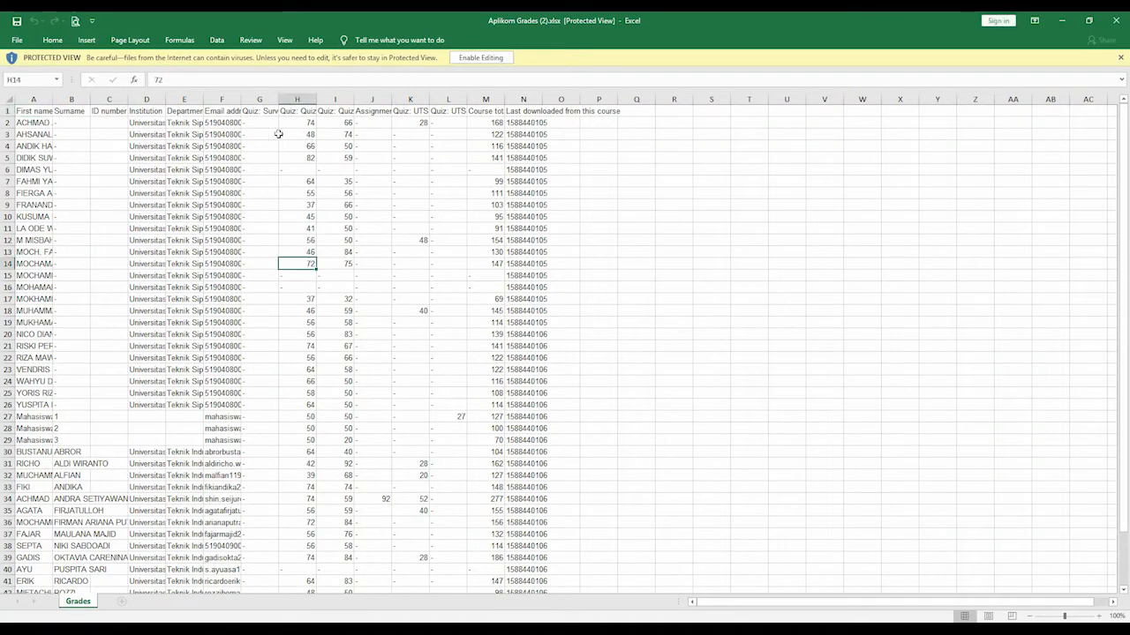
click(39, 123)
double_click(53, 99)
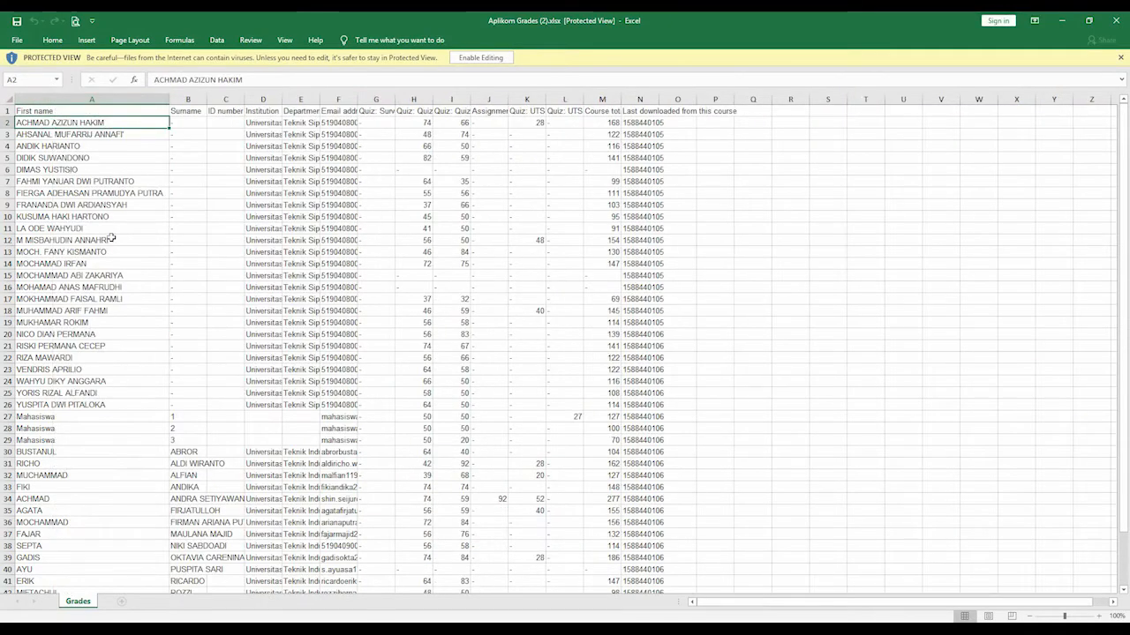
click(341, 168)
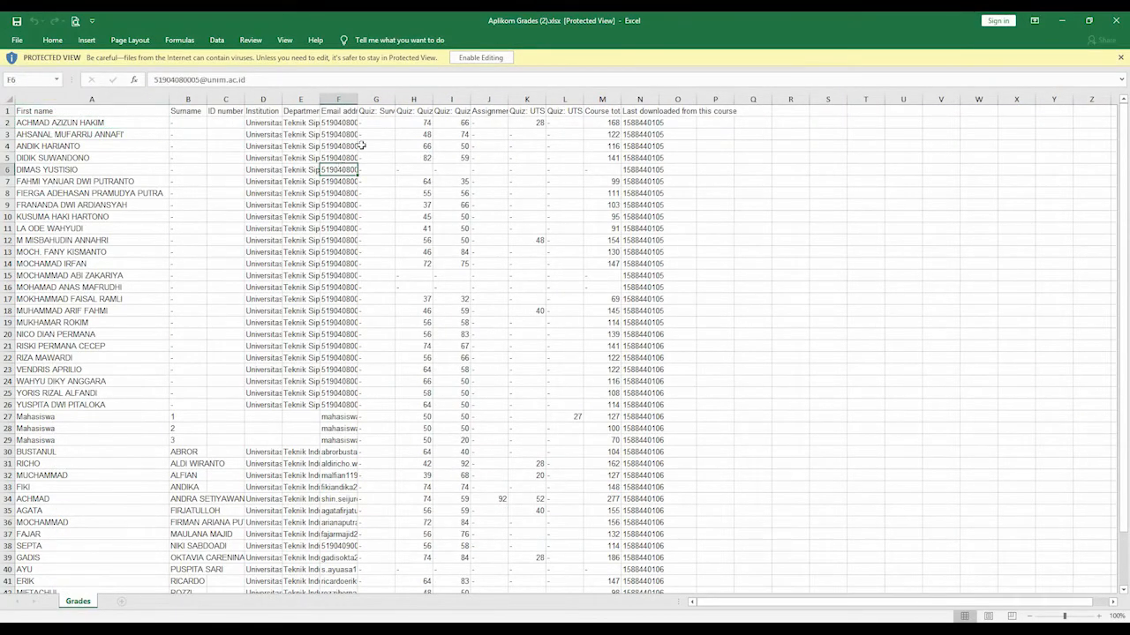
double_click(358, 99)
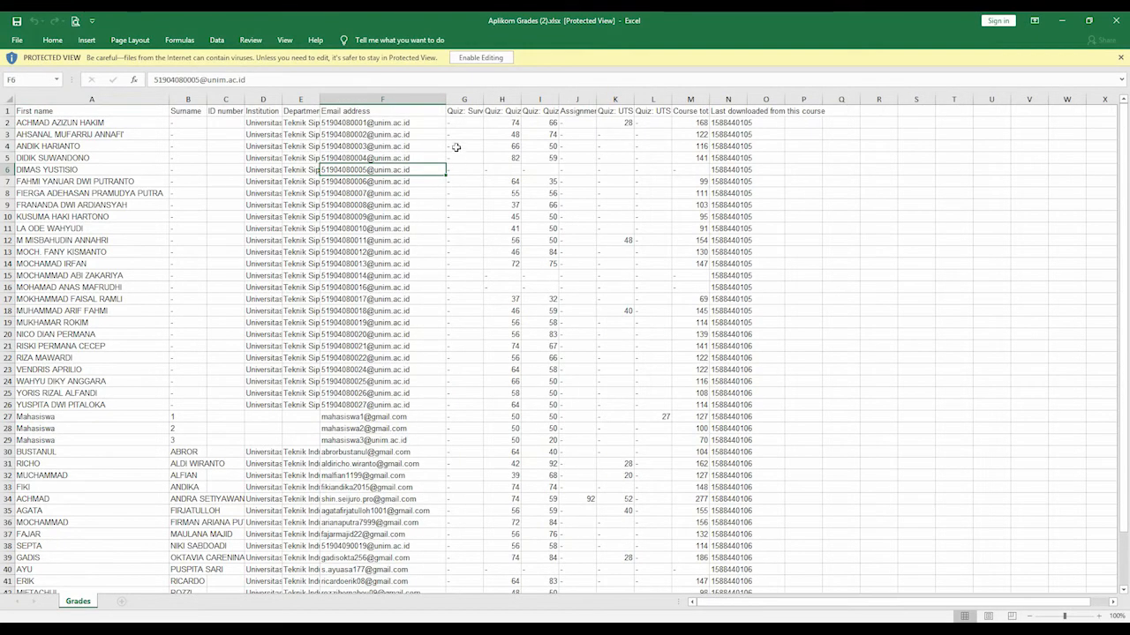
Widen the Quiz 1, Quiz 2, UTS Multiple Choice and Course total columns so that more of their headings can be read
click(512, 123)
click(510, 111)
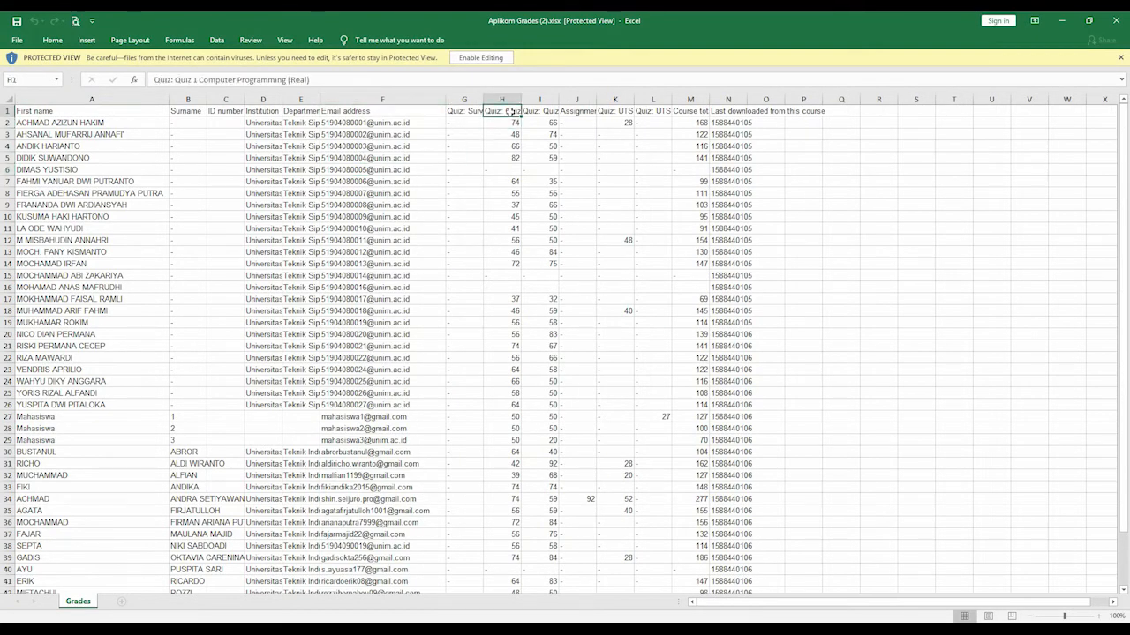
click(544, 112)
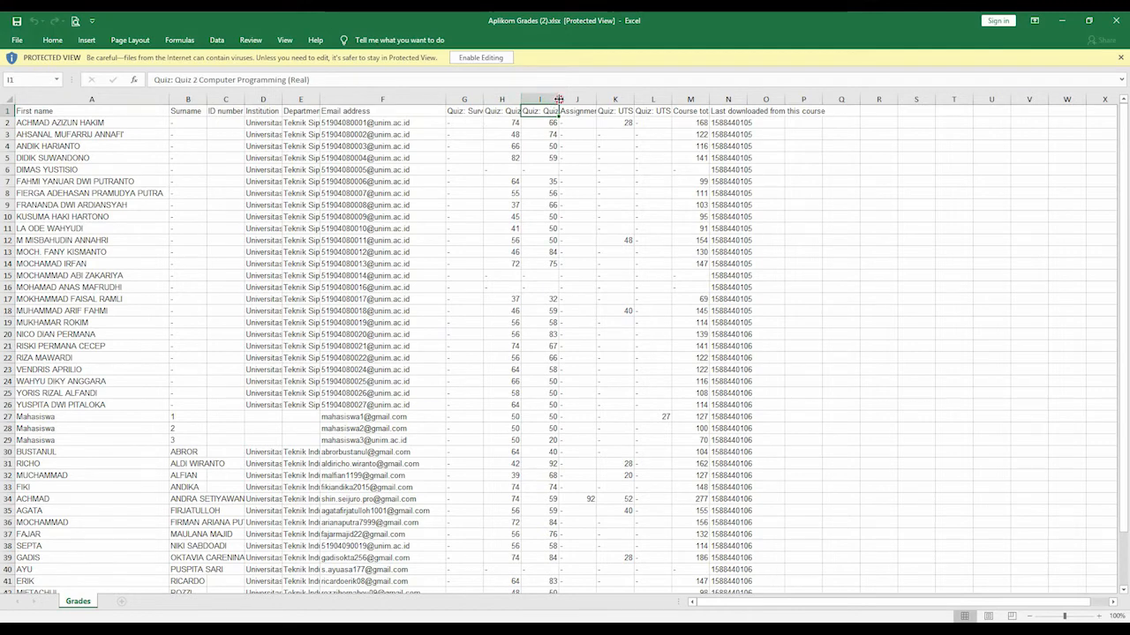
mouse_move(559, 99)
mouse_down()
mouse_move(589, 99)
mouse_move(561, 99)
mouse_up()
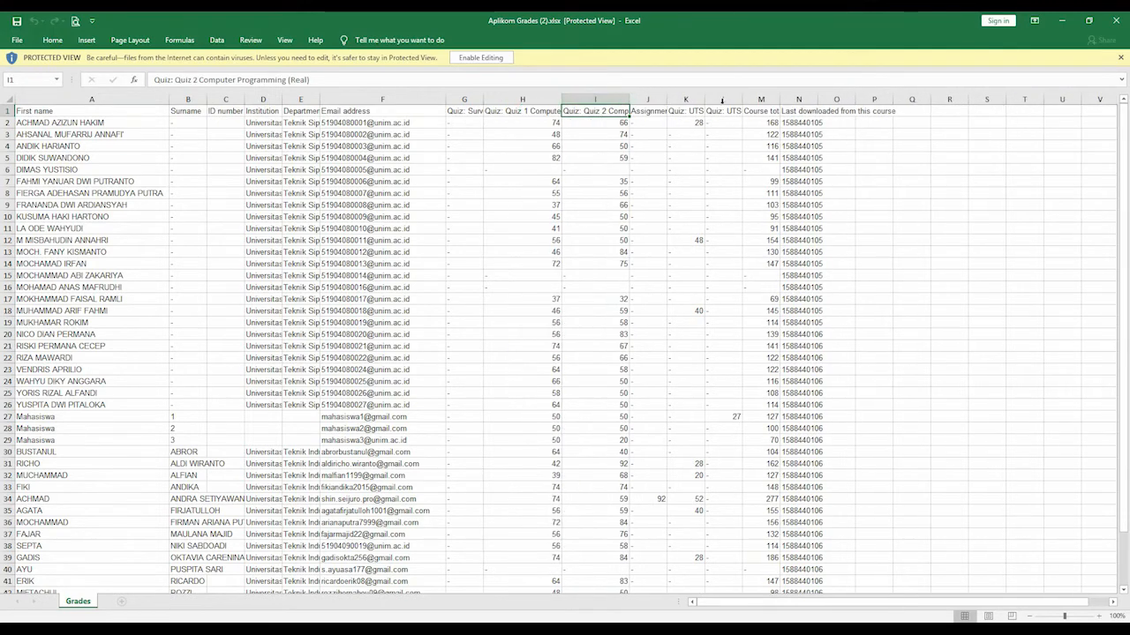
drag(709, 99, 731, 99)
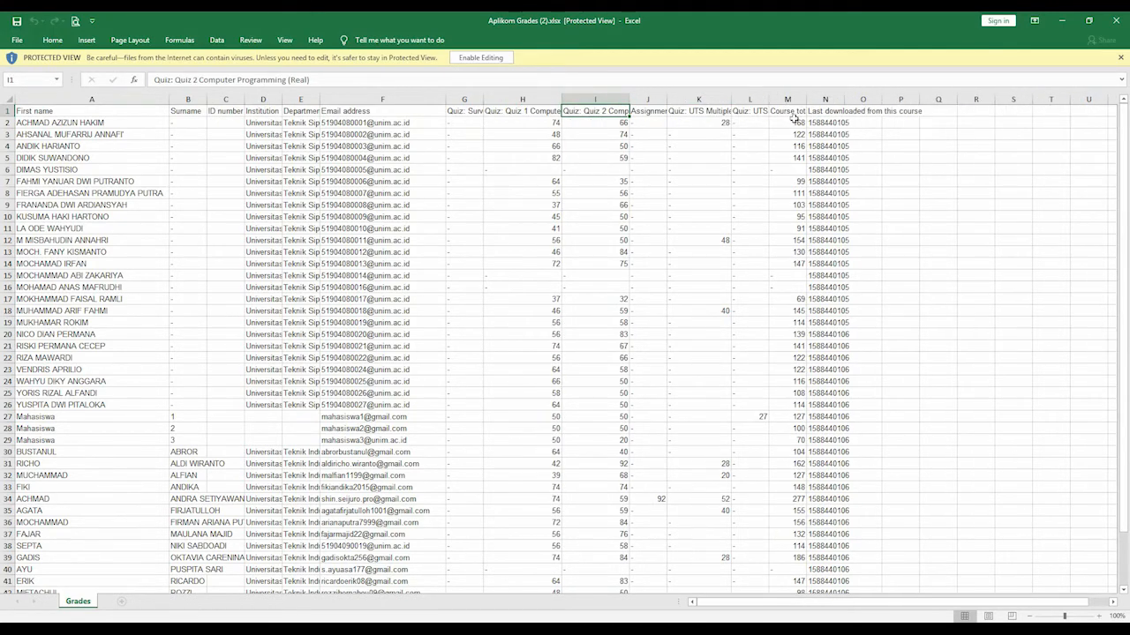
drag(806, 99, 838, 99)
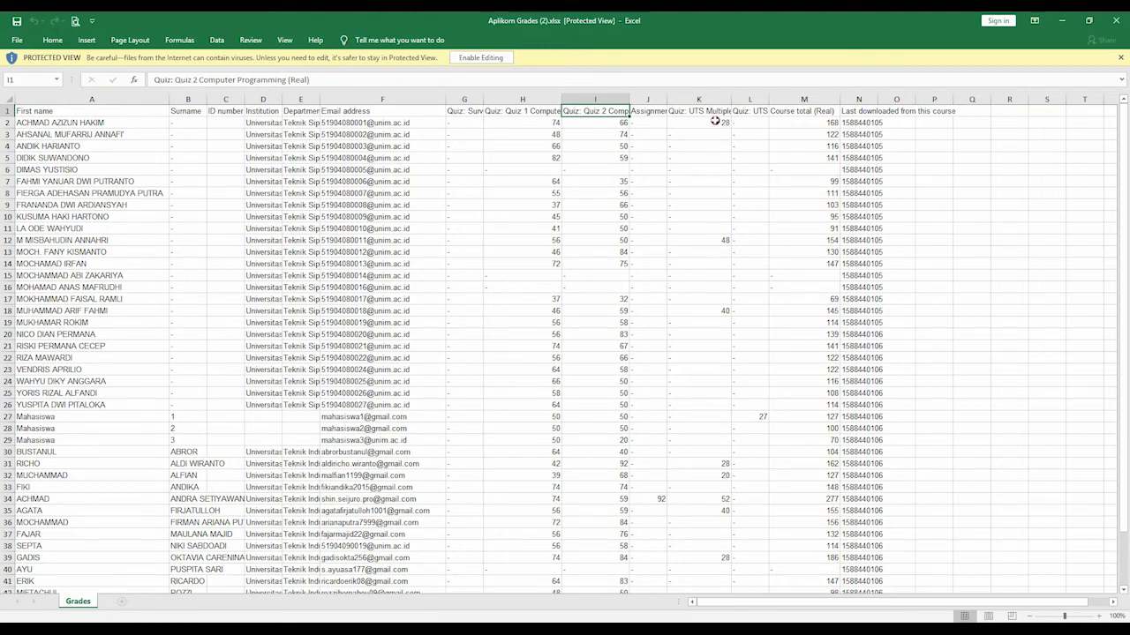
Go through the UTS score columns, widen the UTS Essay column and select the first student's course total in M2
drag(715, 121, 696, 328)
drag(751, 440, 767, 165)
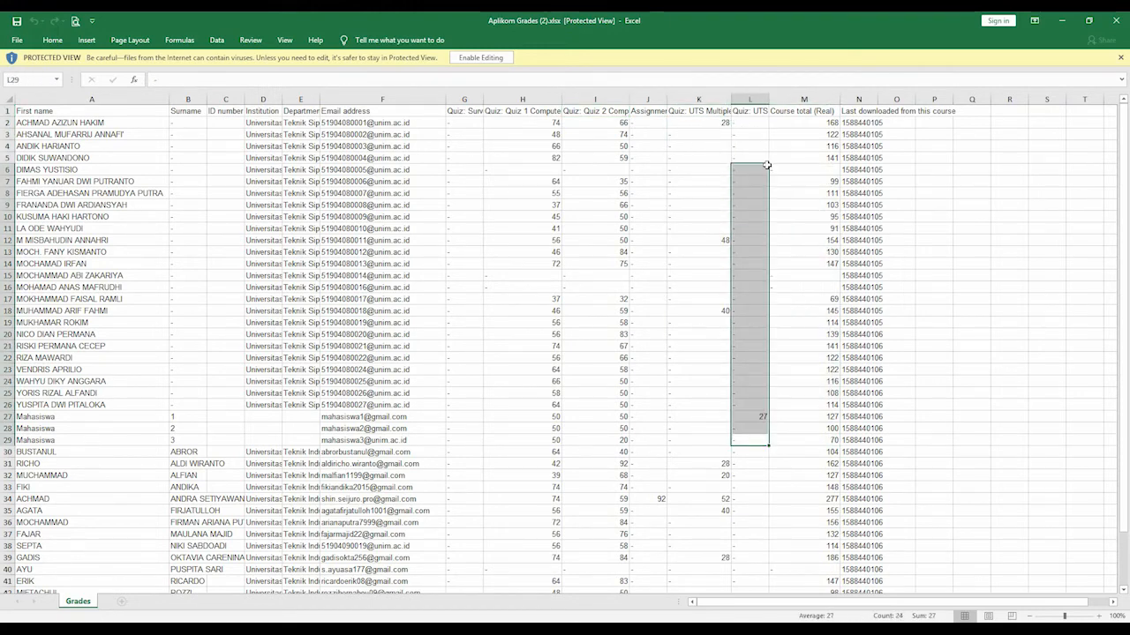
click(750, 123)
drag(770, 98, 797, 99)
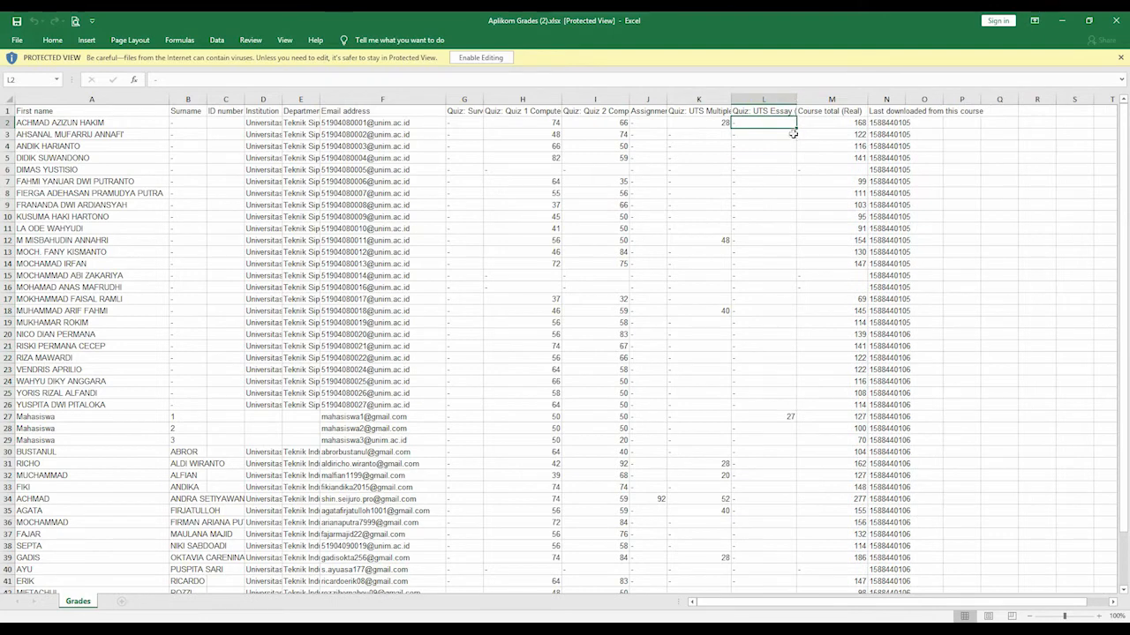
click(852, 126)
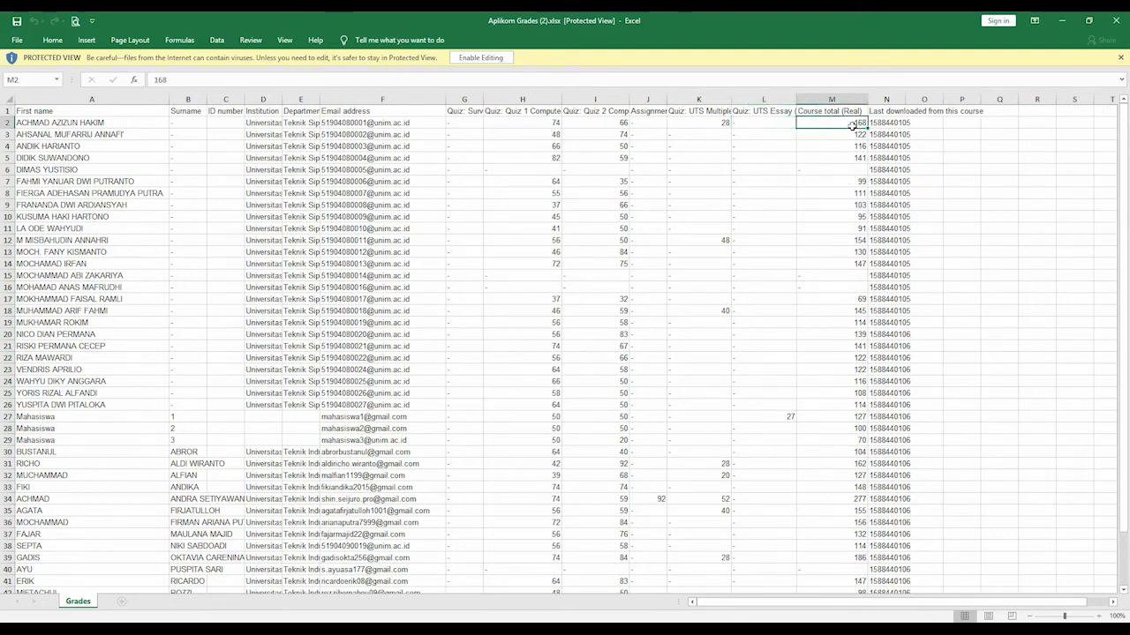
Return to the browser and change the grade export format from Excel spreadsheet to XML file
click(1065, 22)
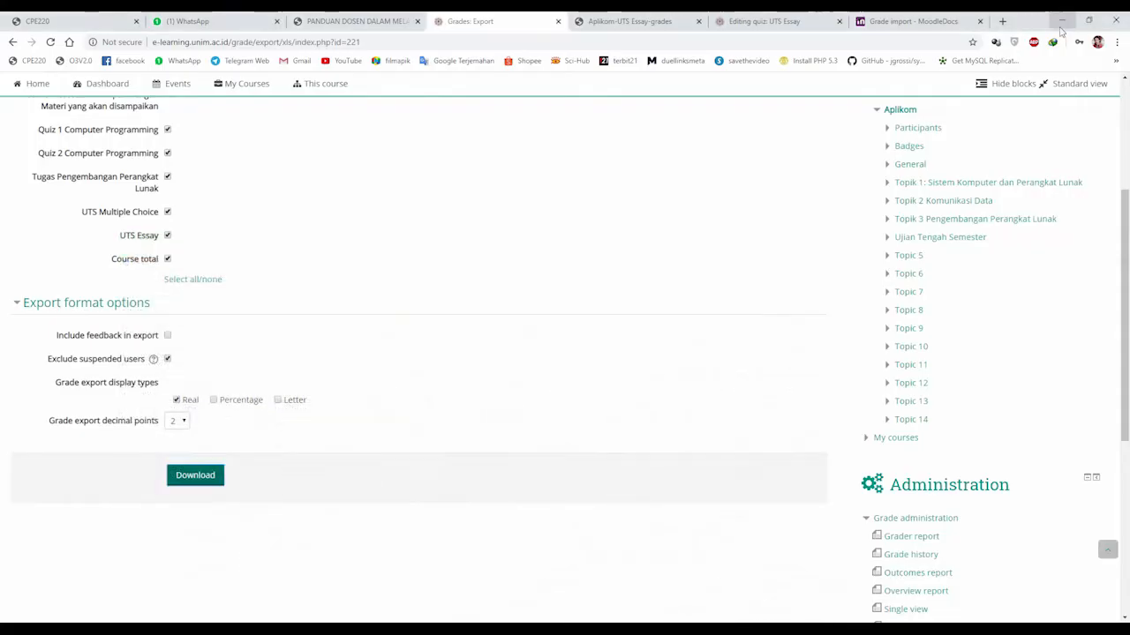
scroll(408, 370, up, 3)
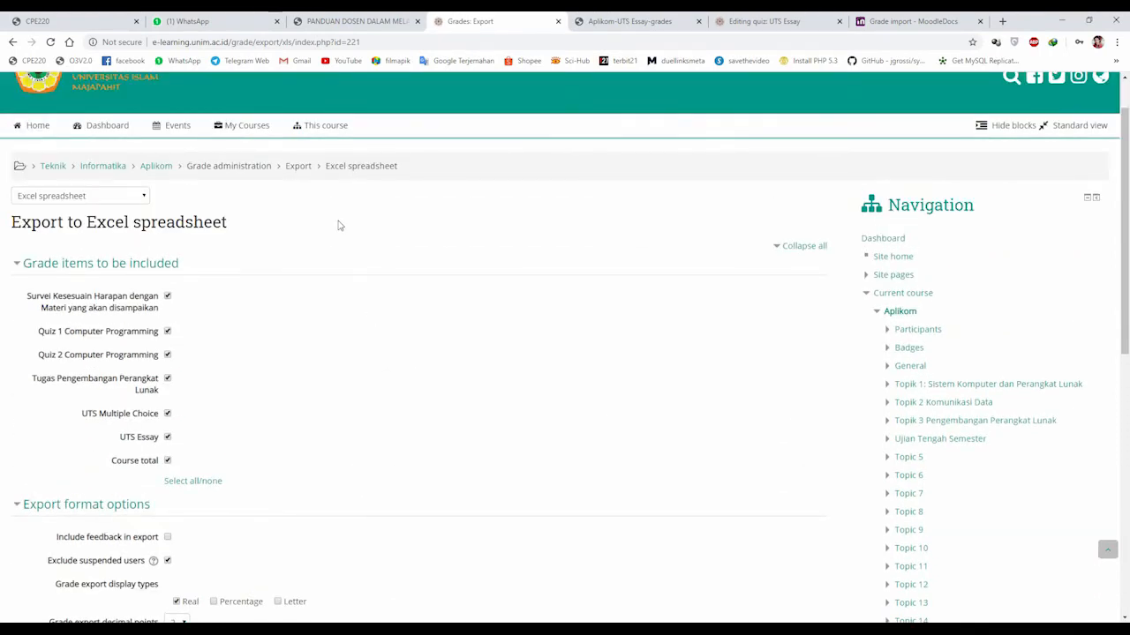
scroll(338, 225, down, 2)
scroll(323, 214, up, 2)
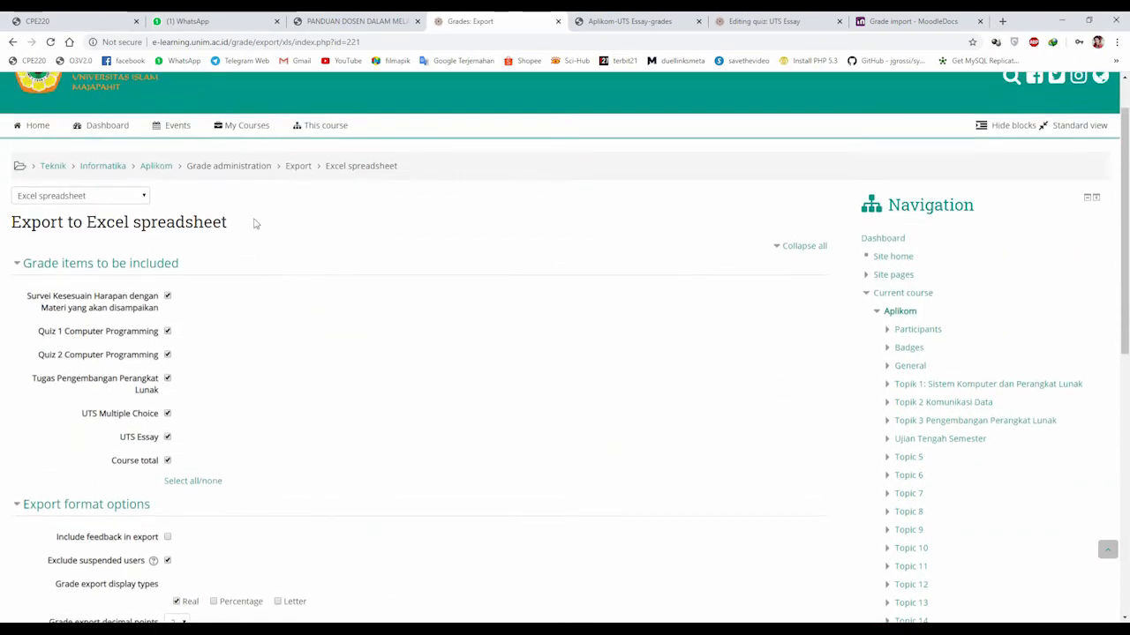
click(130, 198)
scroll(128, 313, down, 1)
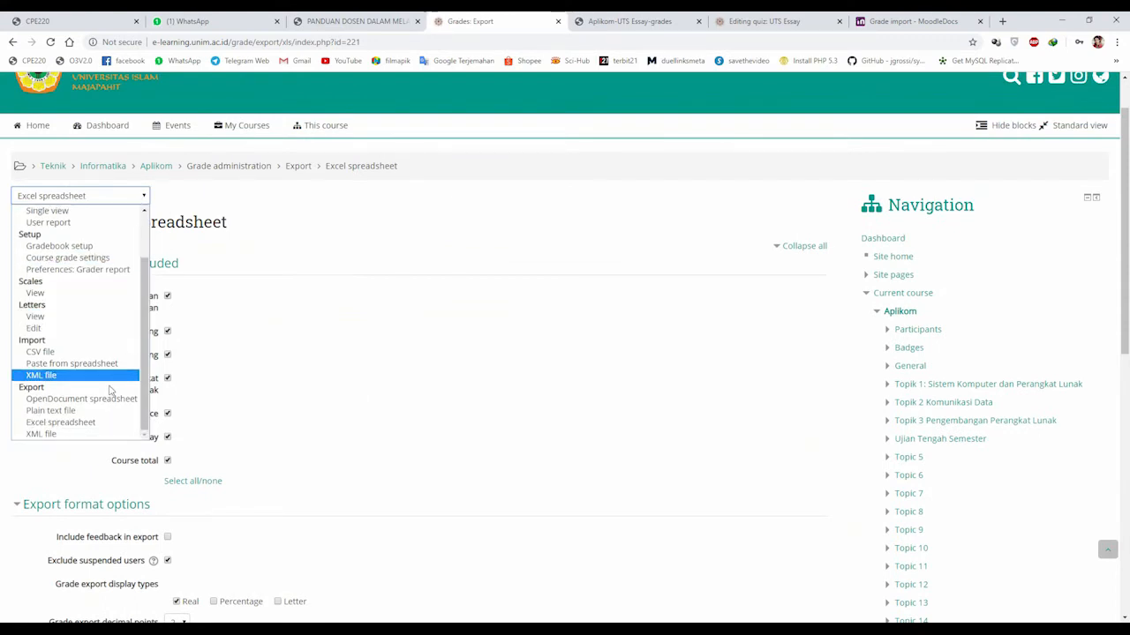
click(74, 436)
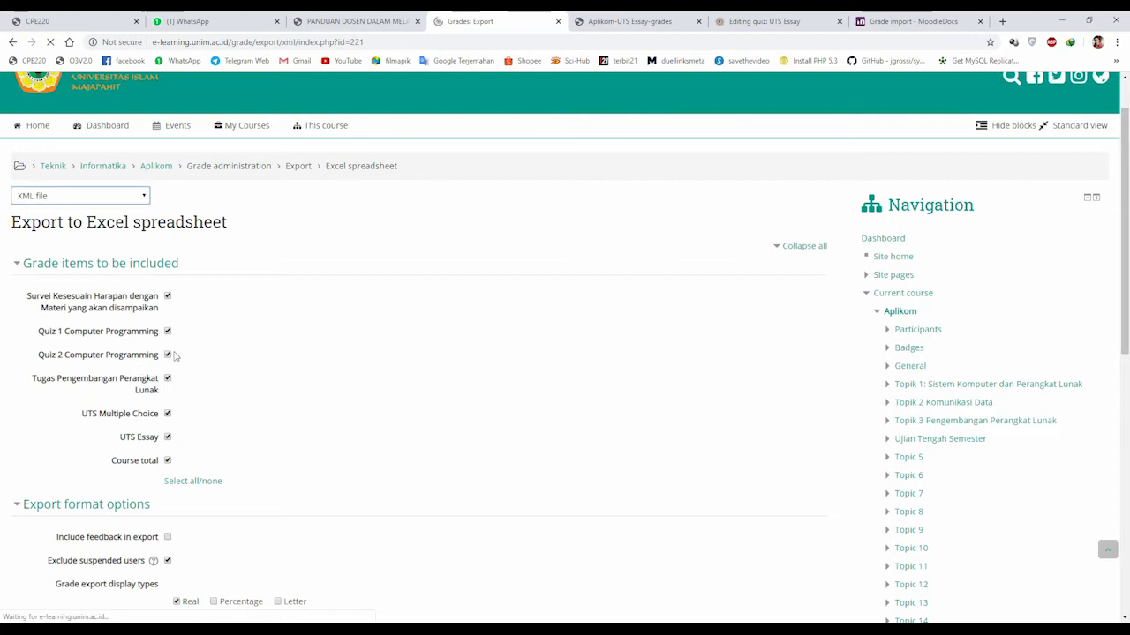
Download the XML grade export without expanding its format options and try to open the downloaded file
scroll(175, 366, down, 3)
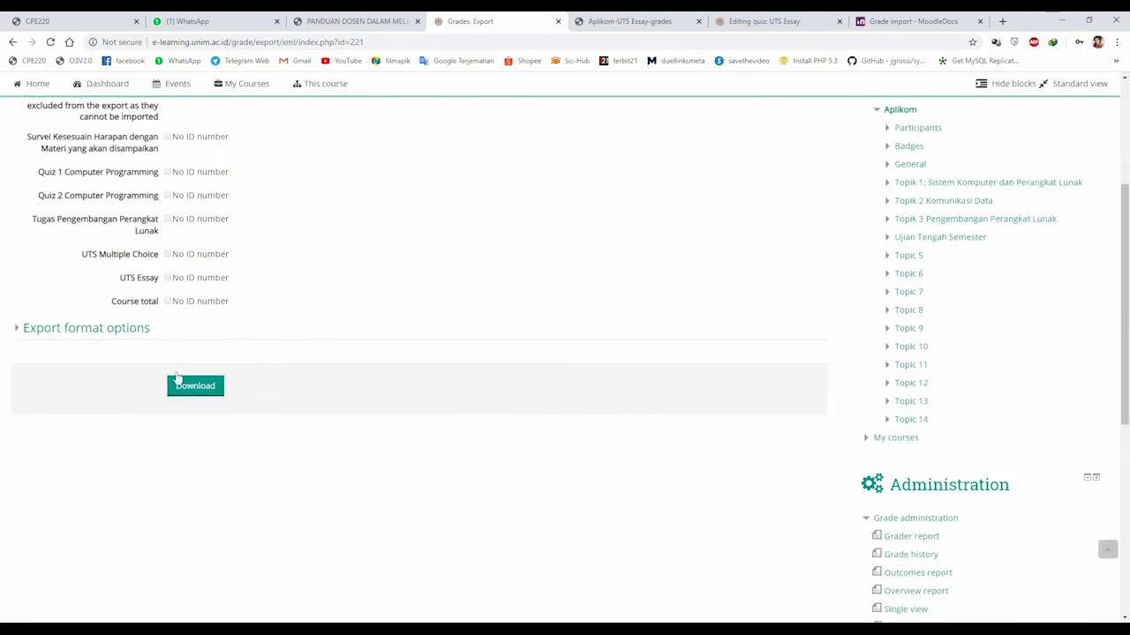
click(183, 384)
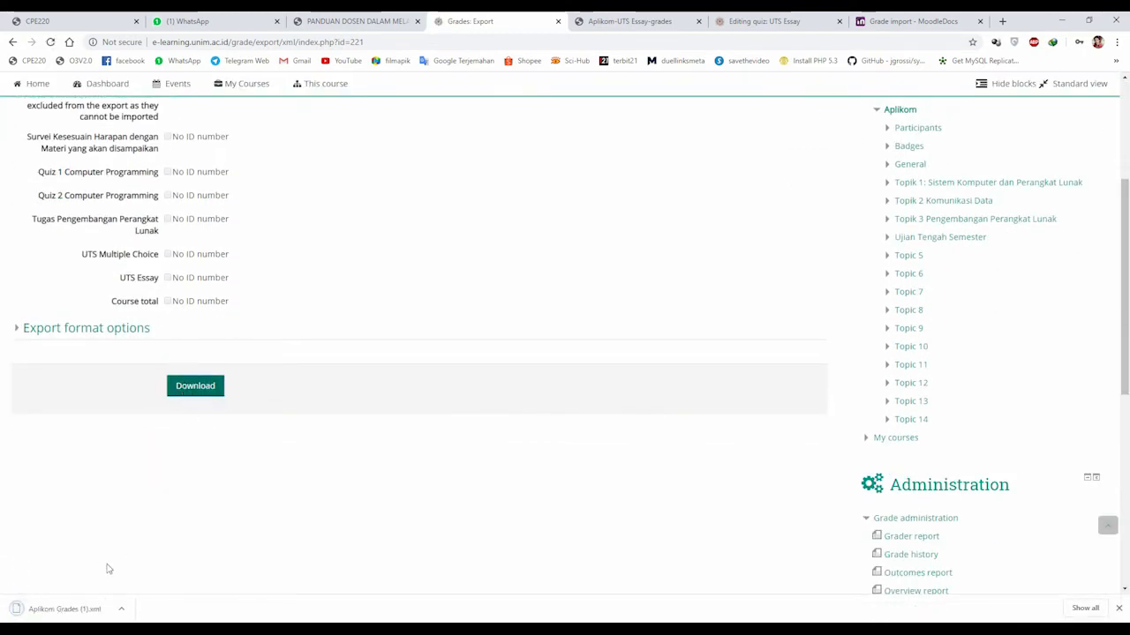
click(63, 612)
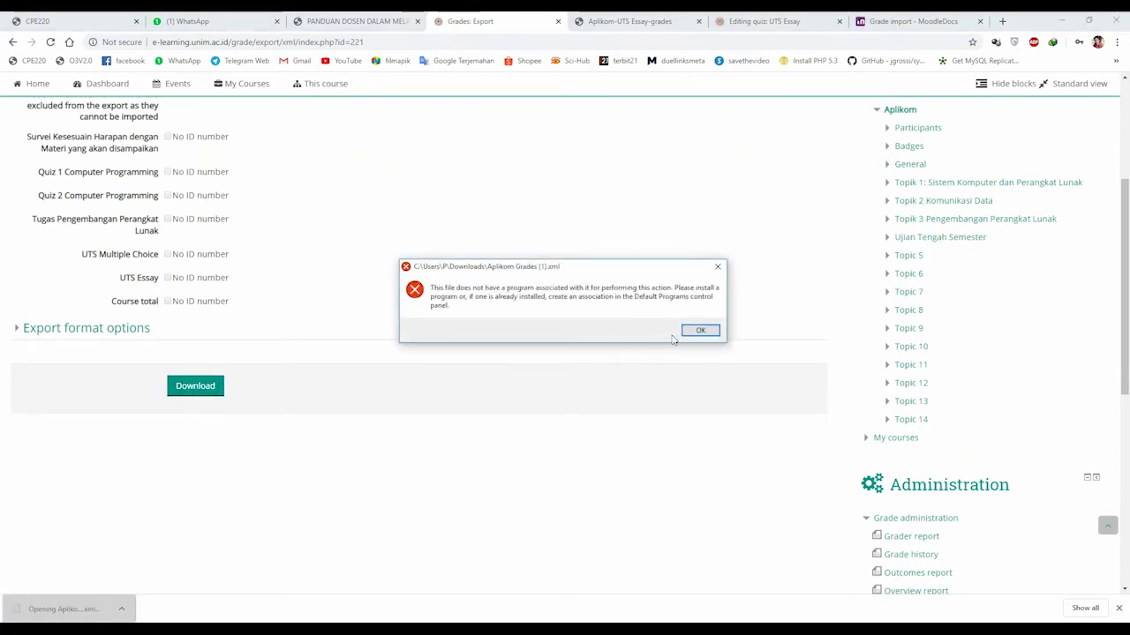
click(699, 331)
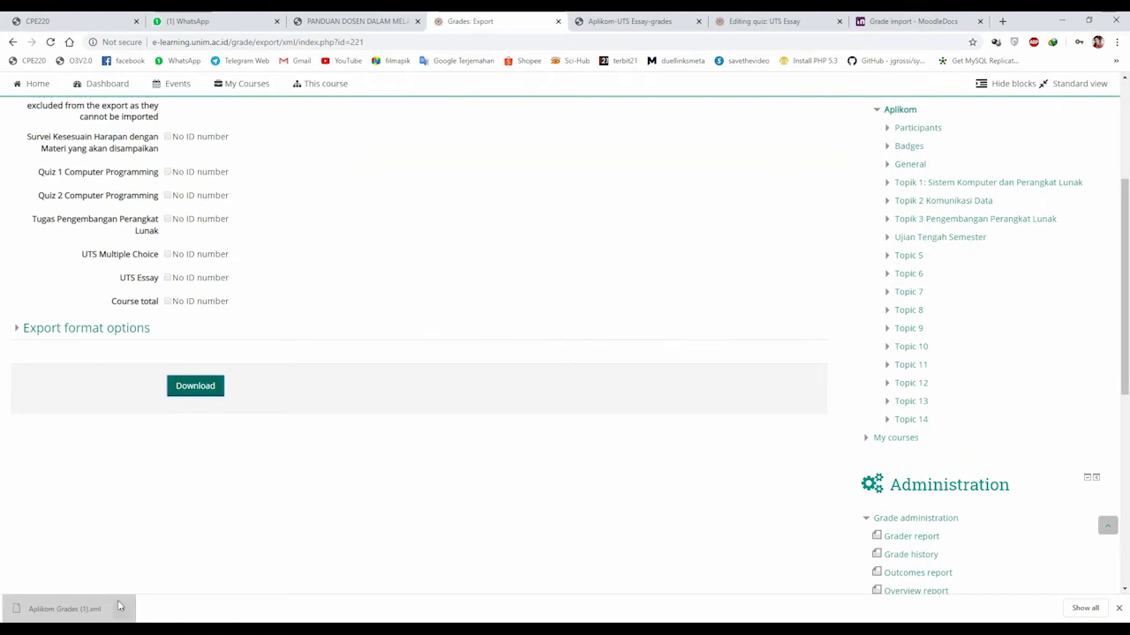
Switch the grade export format back to Excel spreadsheet
scroll(113, 539, up, 3)
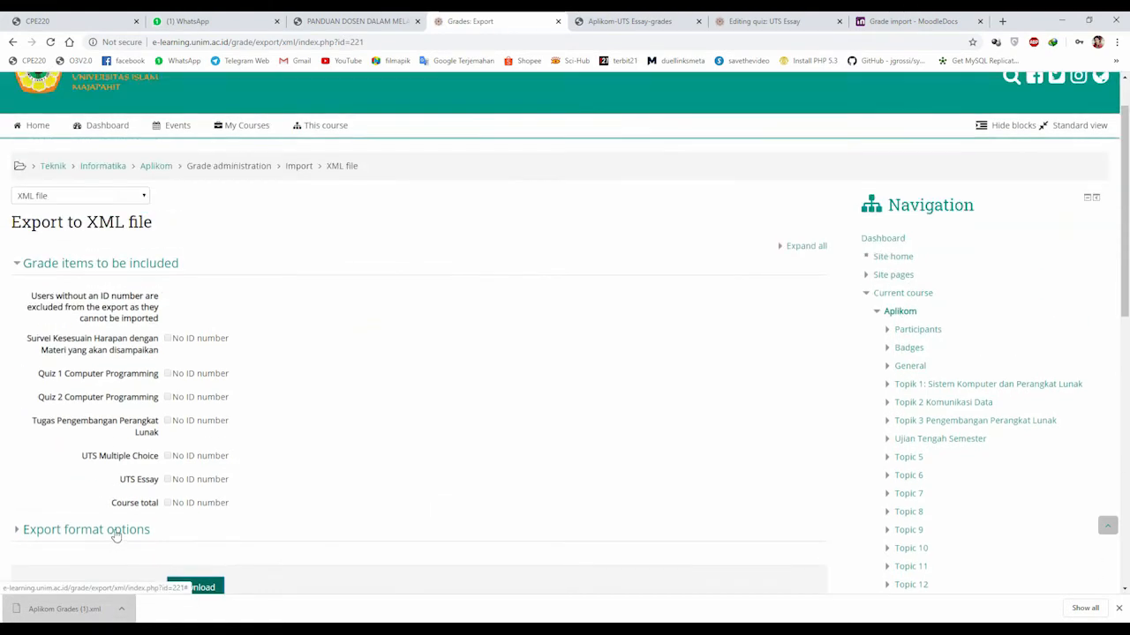
scroll(115, 536, down, 3)
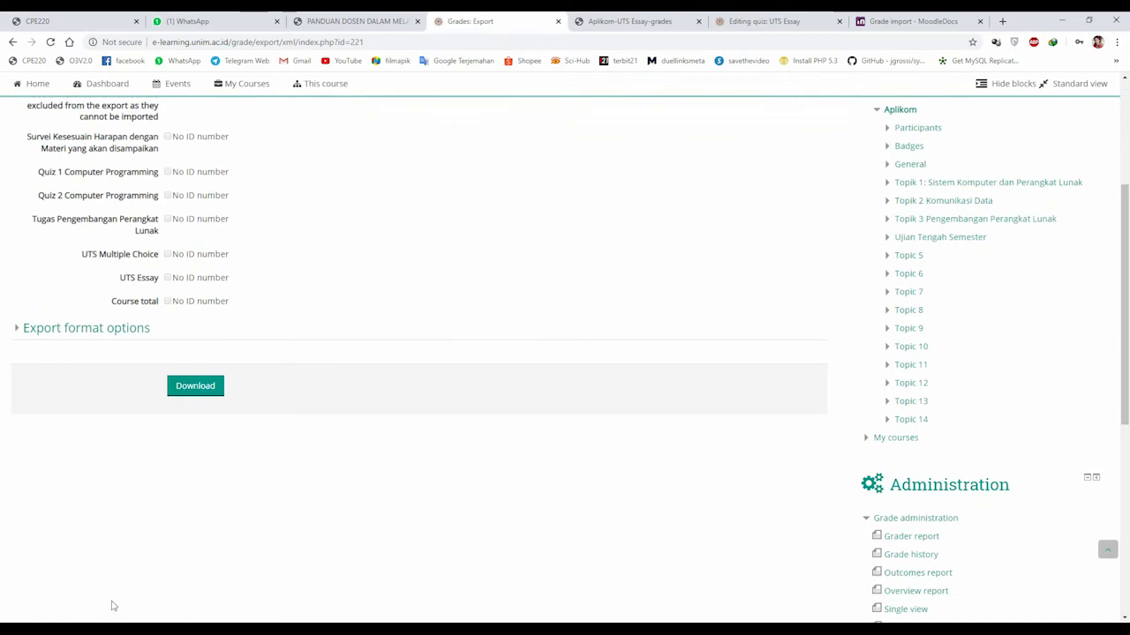
scroll(118, 575, up, 3)
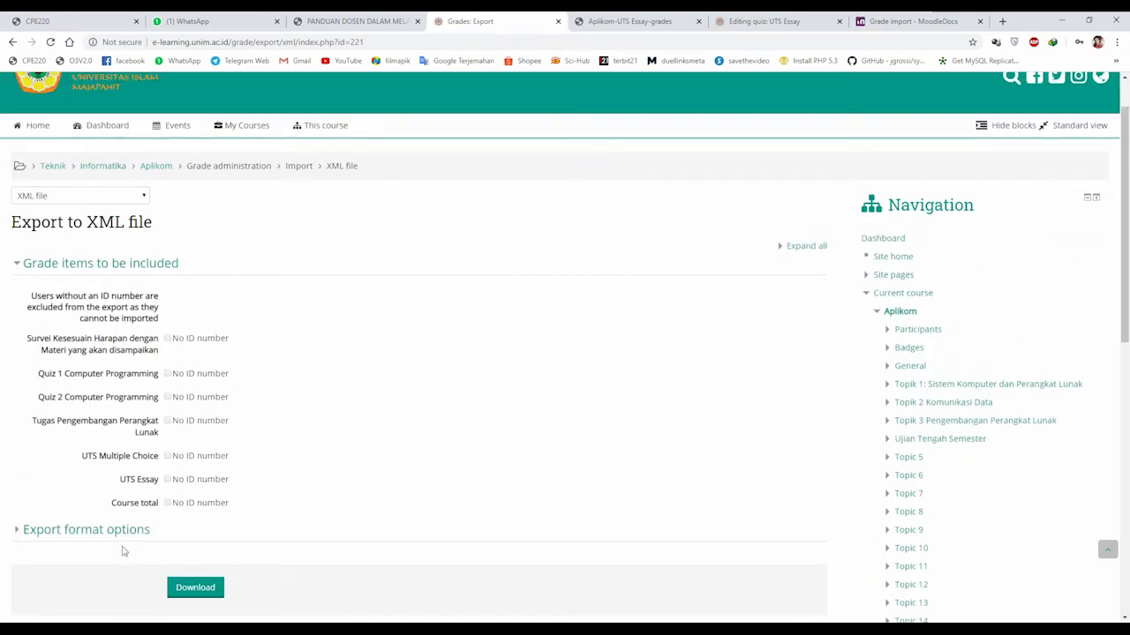
click(112, 202)
click(113, 202)
click(111, 200)
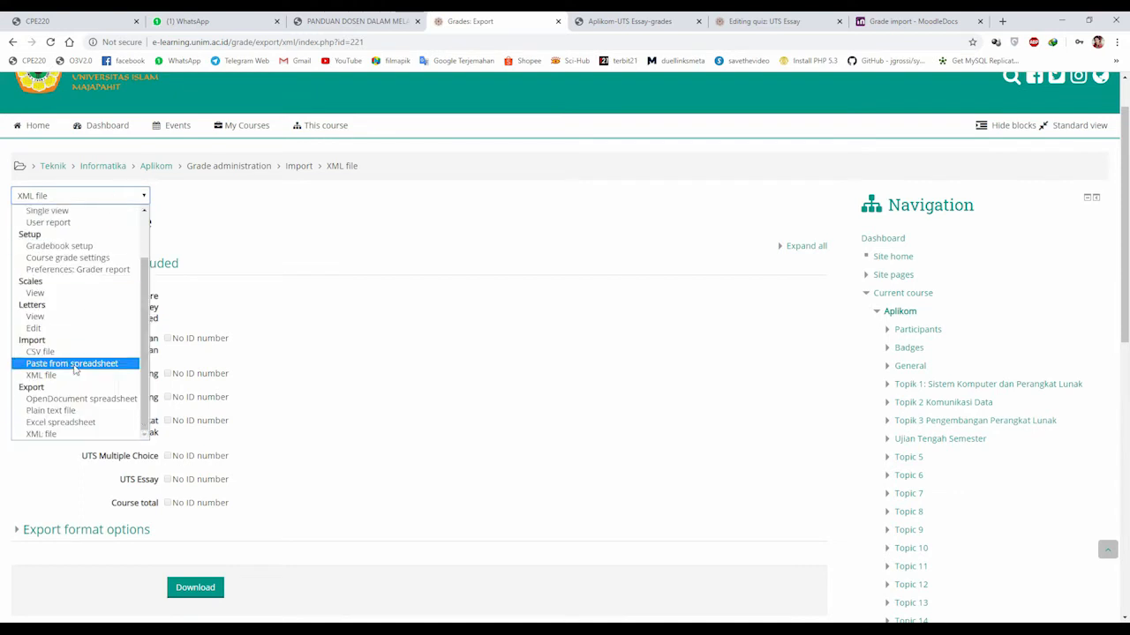
click(61, 423)
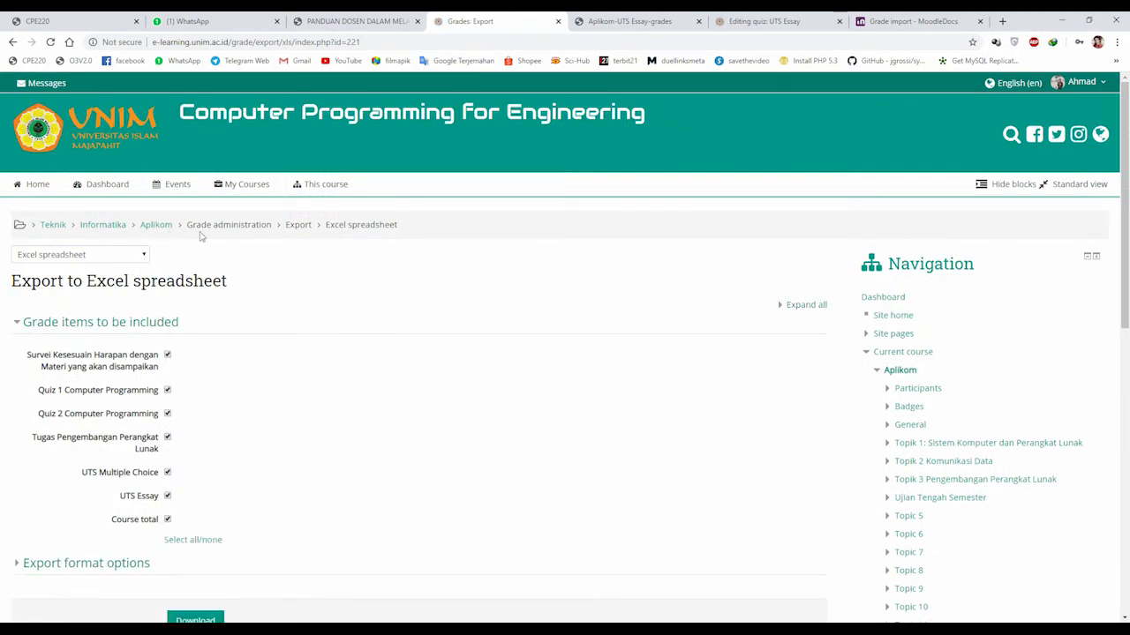
Open the grader report and look across all of its score columns up to the Course total
click(91, 255)
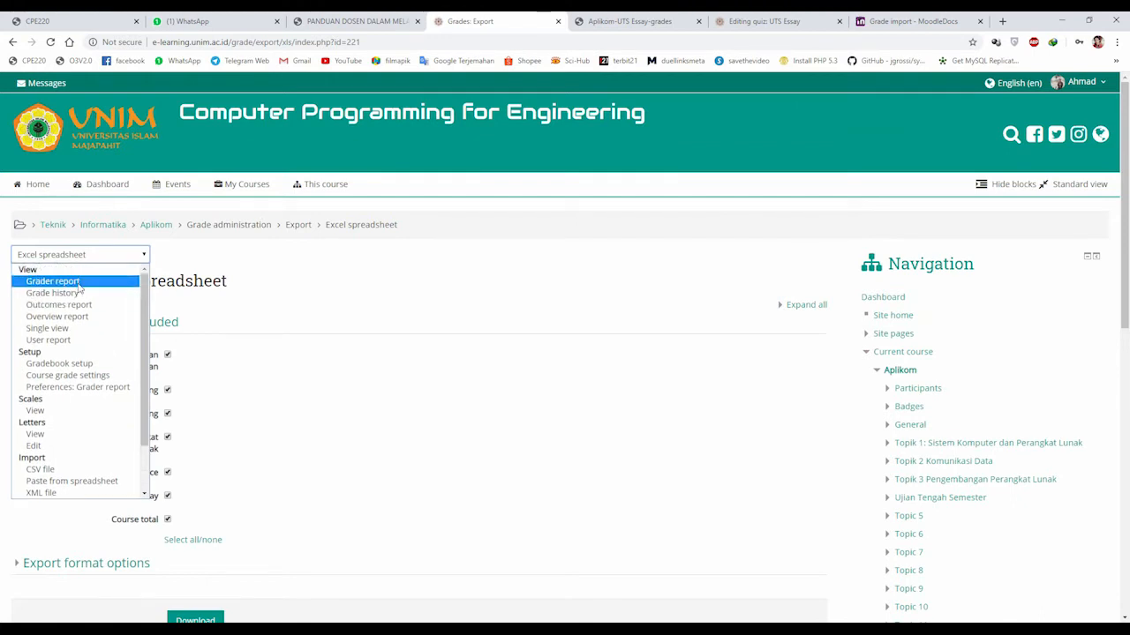
click(78, 282)
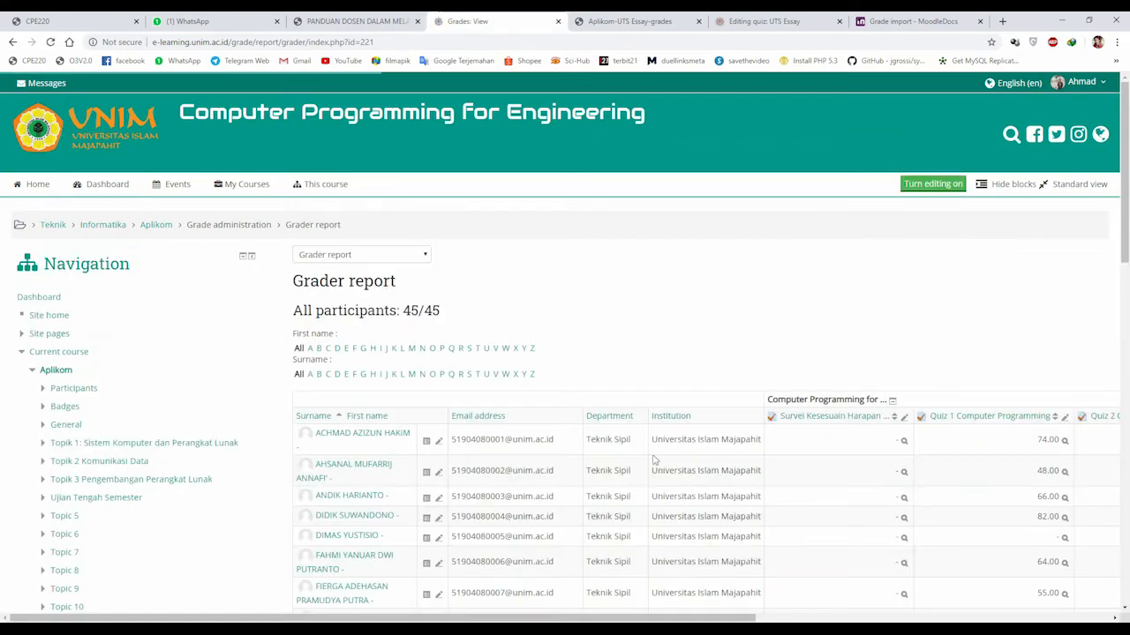
scroll(793, 449, down, 3)
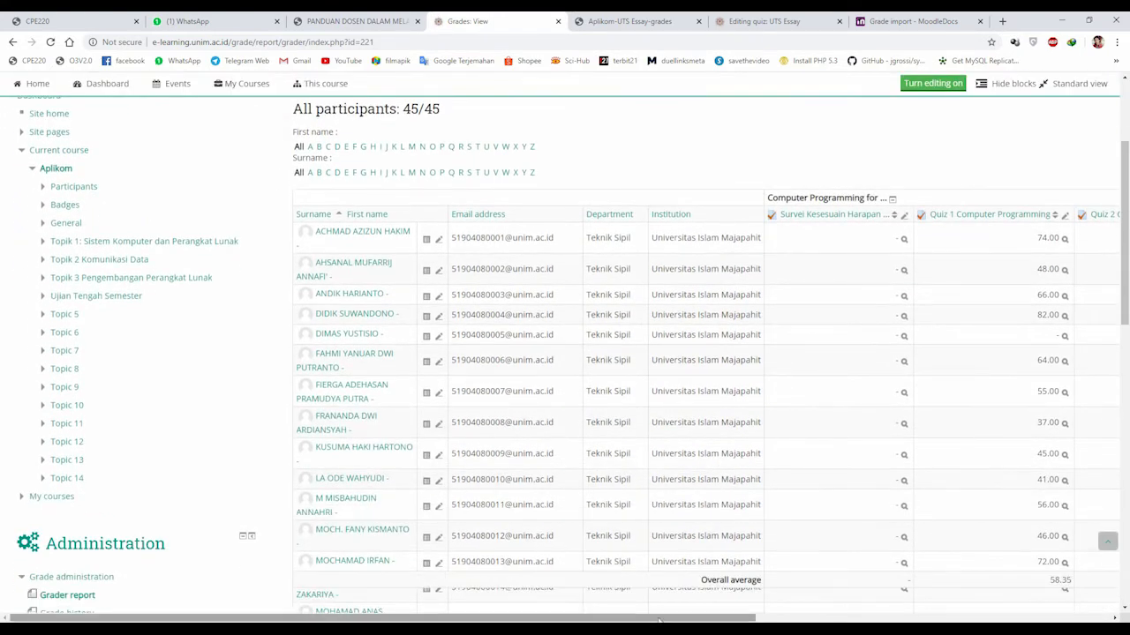
drag(700, 618, 1078, 602)
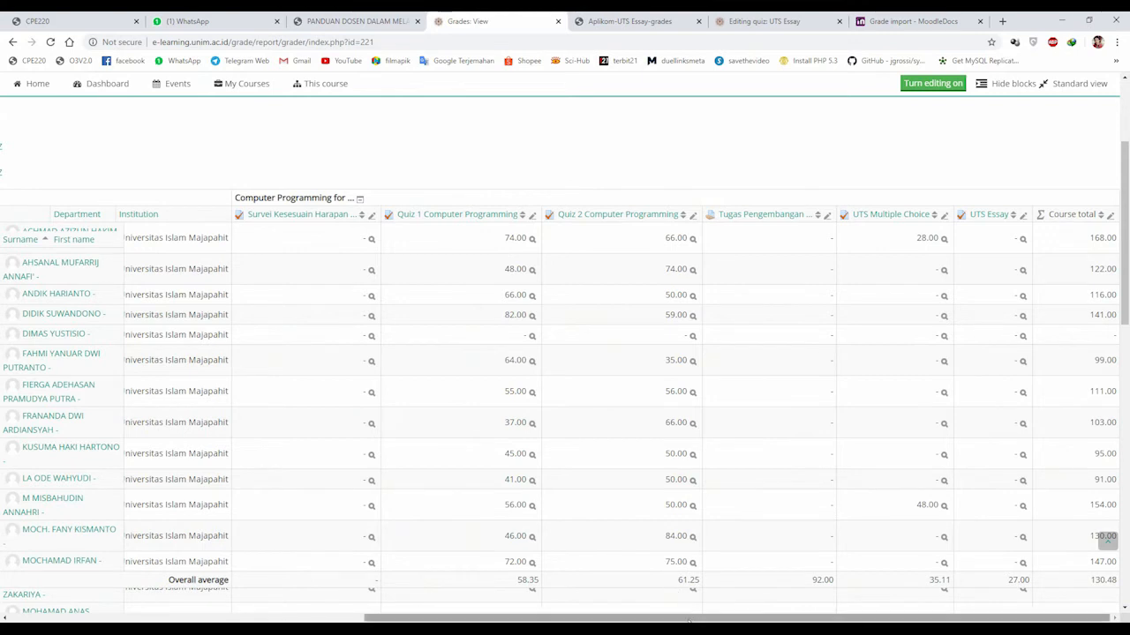
mouse_move(689, 616)
mouse_down()
mouse_move(550, 612)
mouse_move(703, 600)
mouse_up()
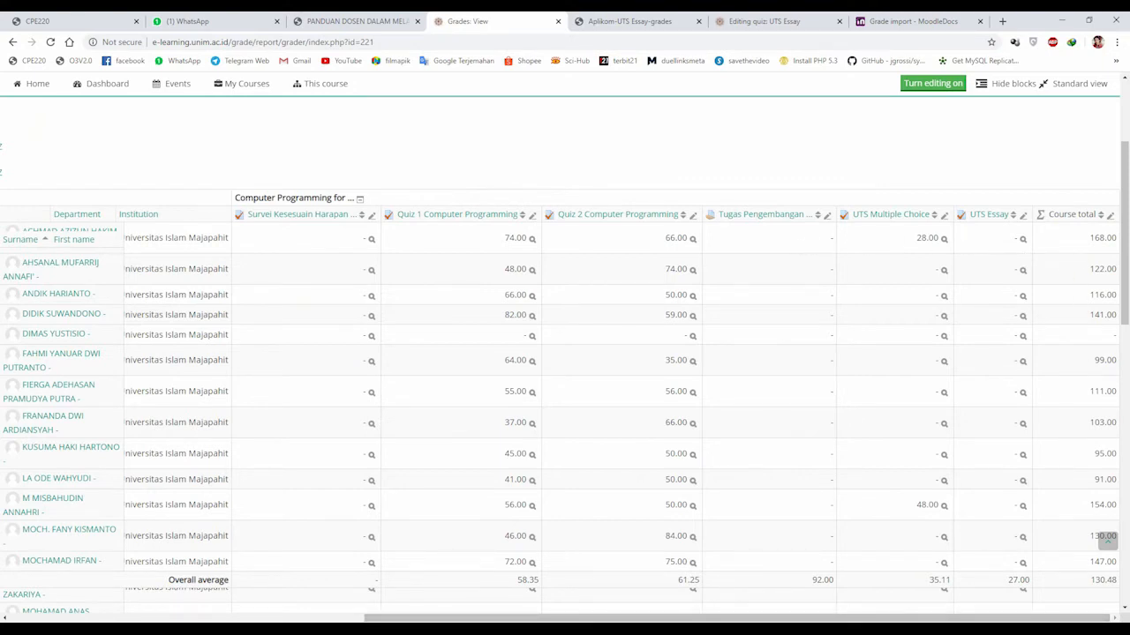
scroll(342, 468, left, 6)
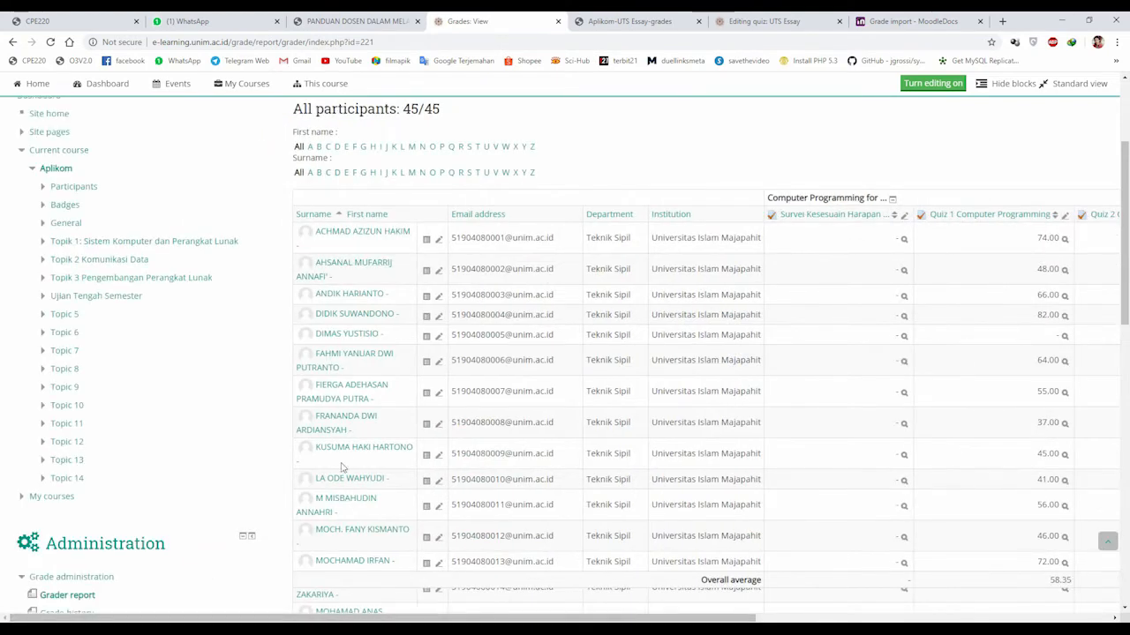
scroll(800, 606, right, 3)
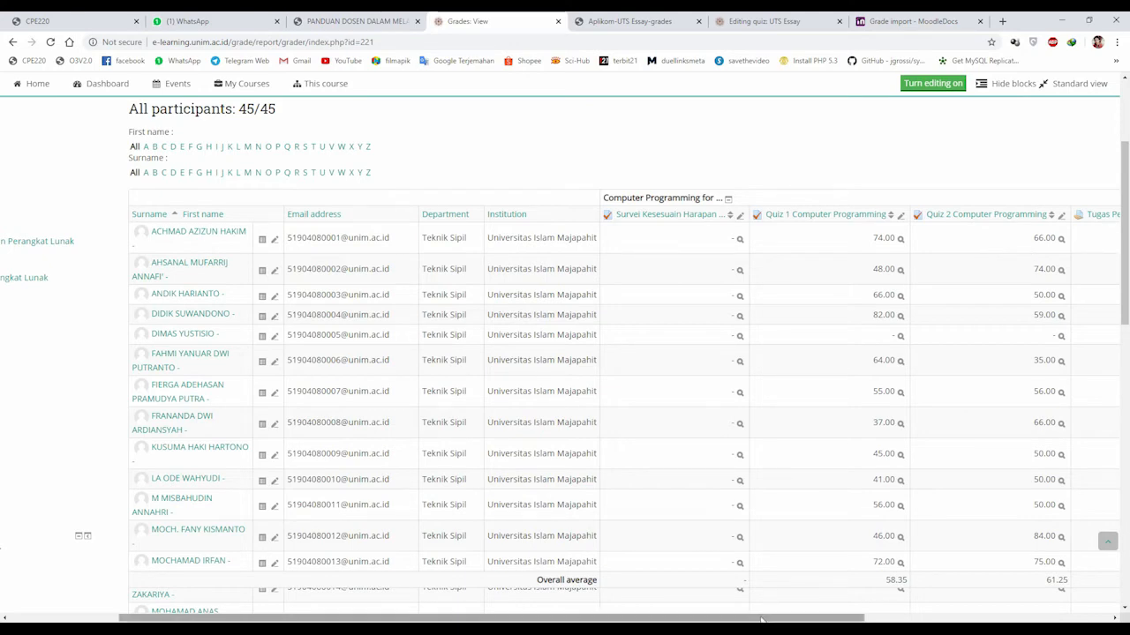
drag(775, 616, 550, 612)
Open the Gradebook setup page from the grade administration of the course
scroll(549, 550, down, 5)
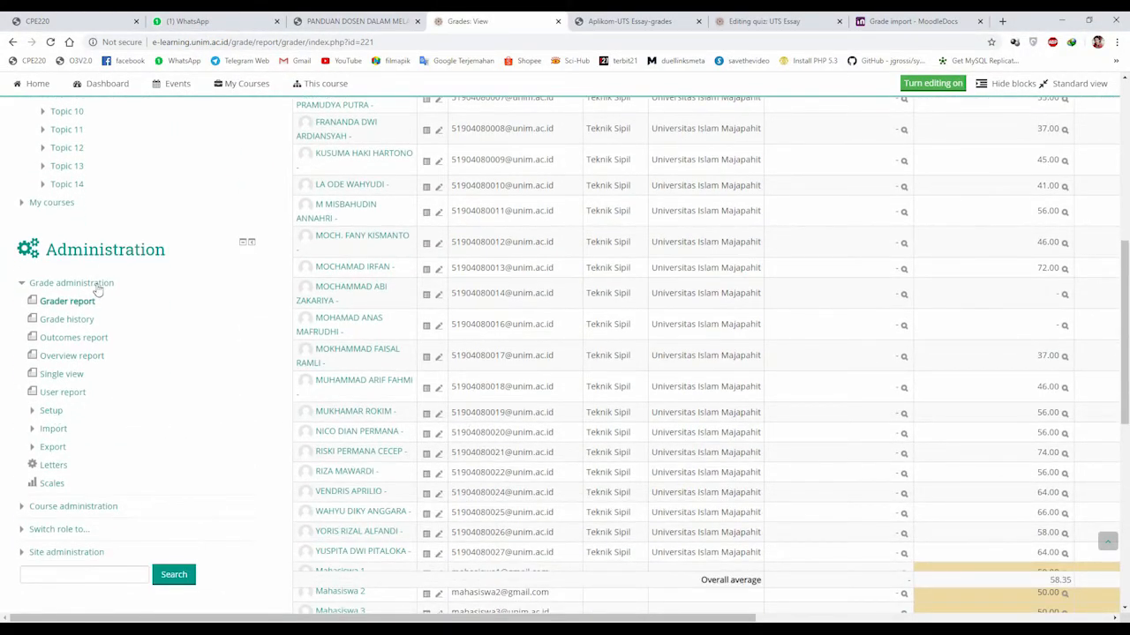
click(51, 411)
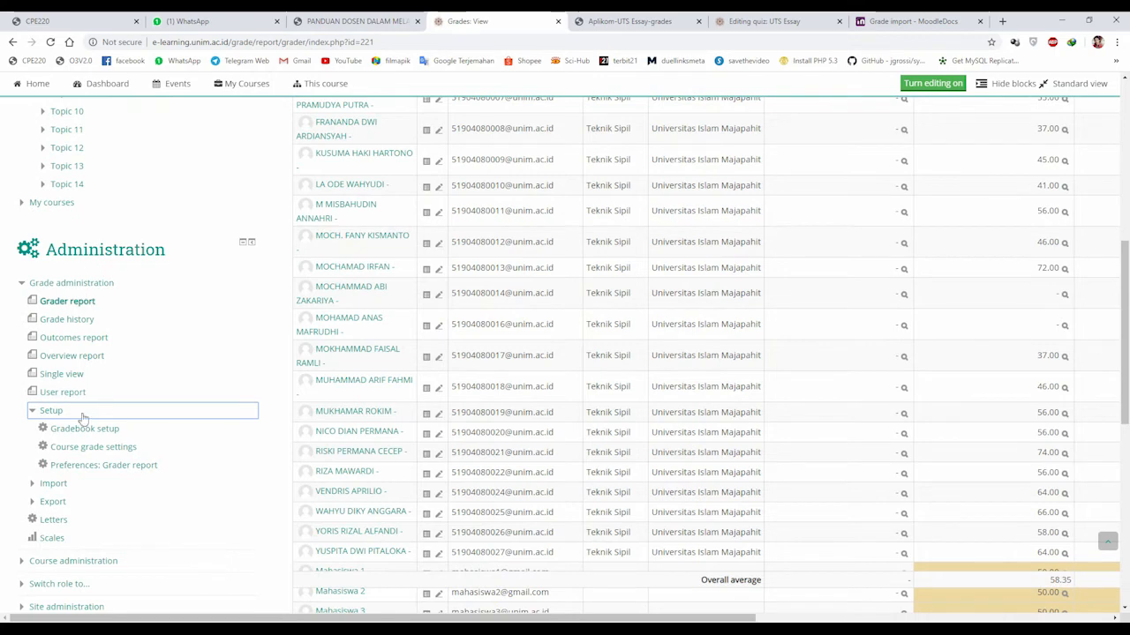
click(86, 430)
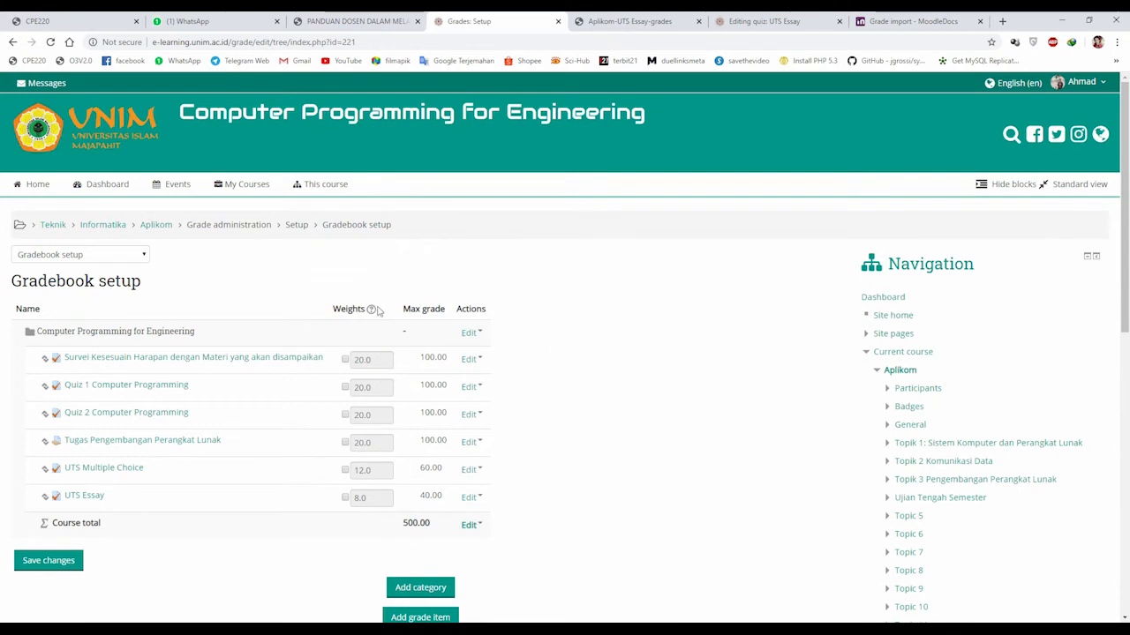
Enable manual weights for Quiz 1 and Quiz 2 Computer Programming only, and set the Quiz 2 weight to 30
click(345, 359)
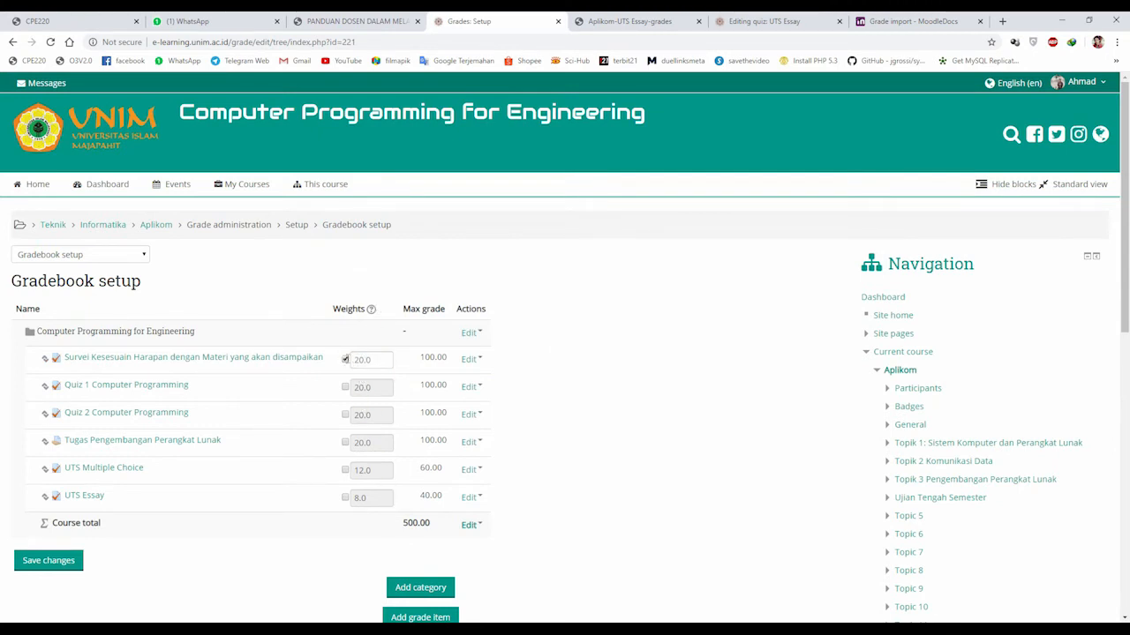
drag(377, 361, 349, 399)
click(345, 387)
click(345, 361)
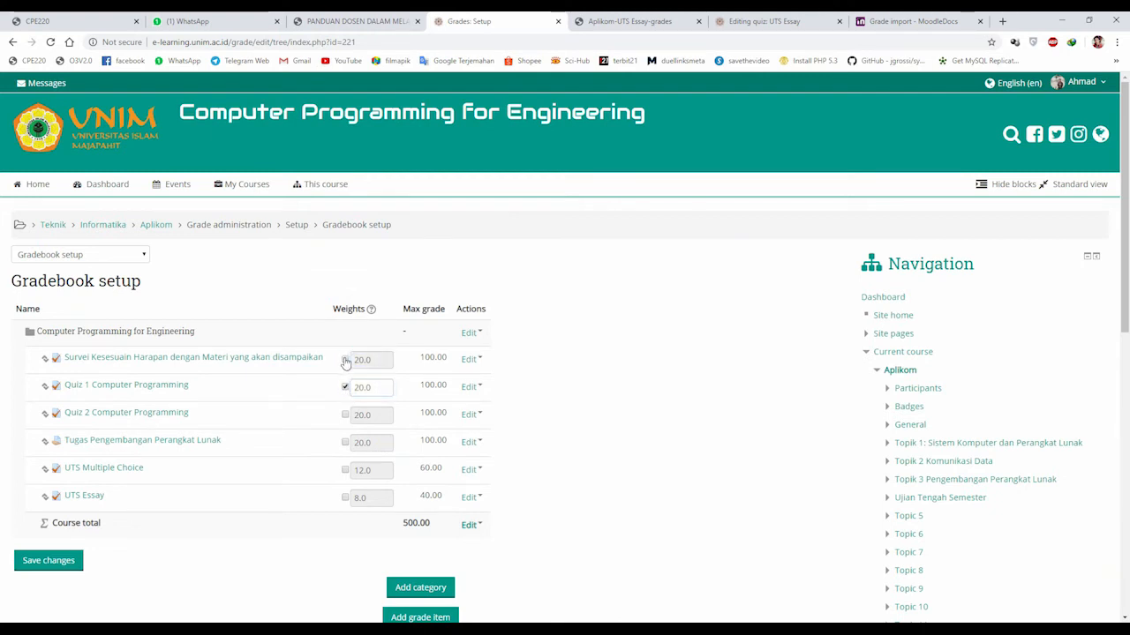
click(346, 415)
double_click(379, 414)
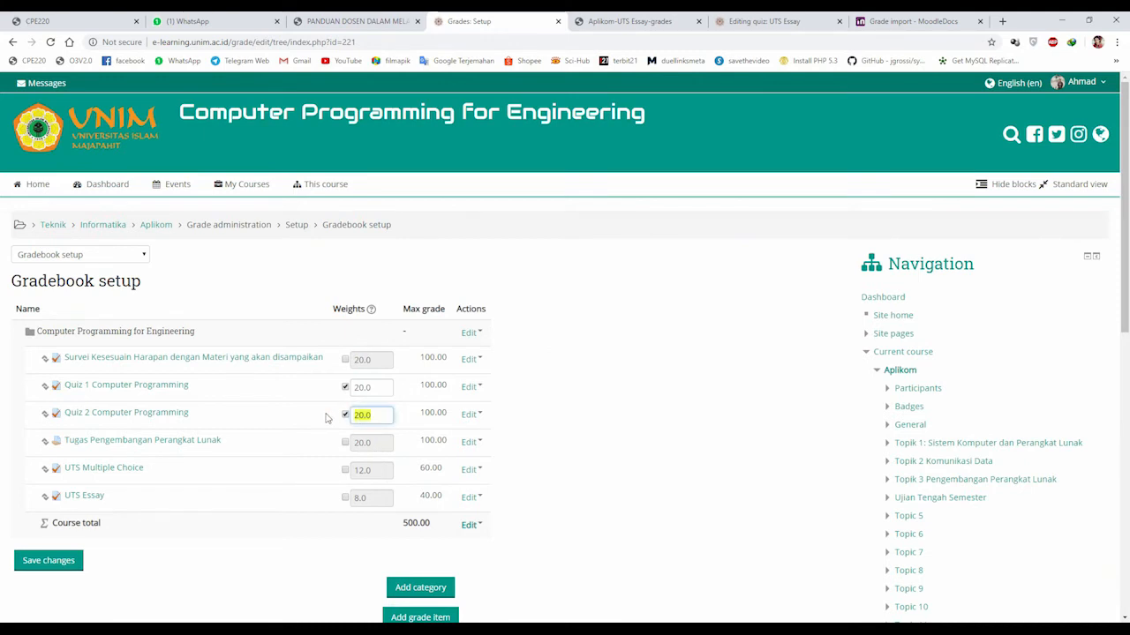
text(30)
Override the UTS Essay weight with 50, save the gradebook changes and continue past the grade recalculation
click(345, 499)
double_click(377, 498)
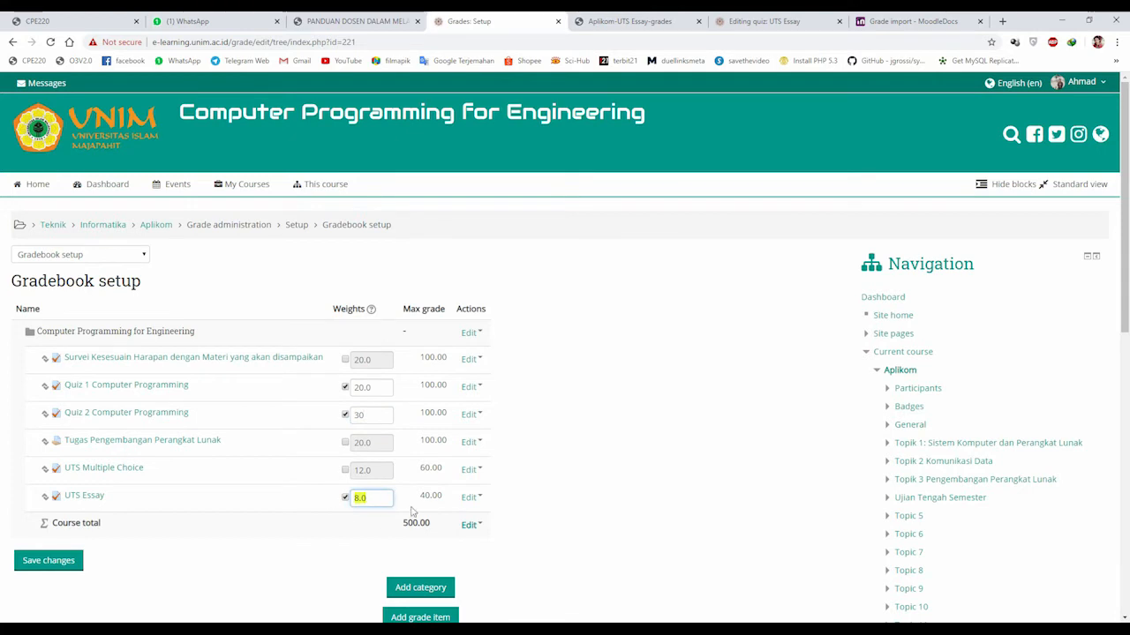
text(50)
scroll(411, 516, down, 1)
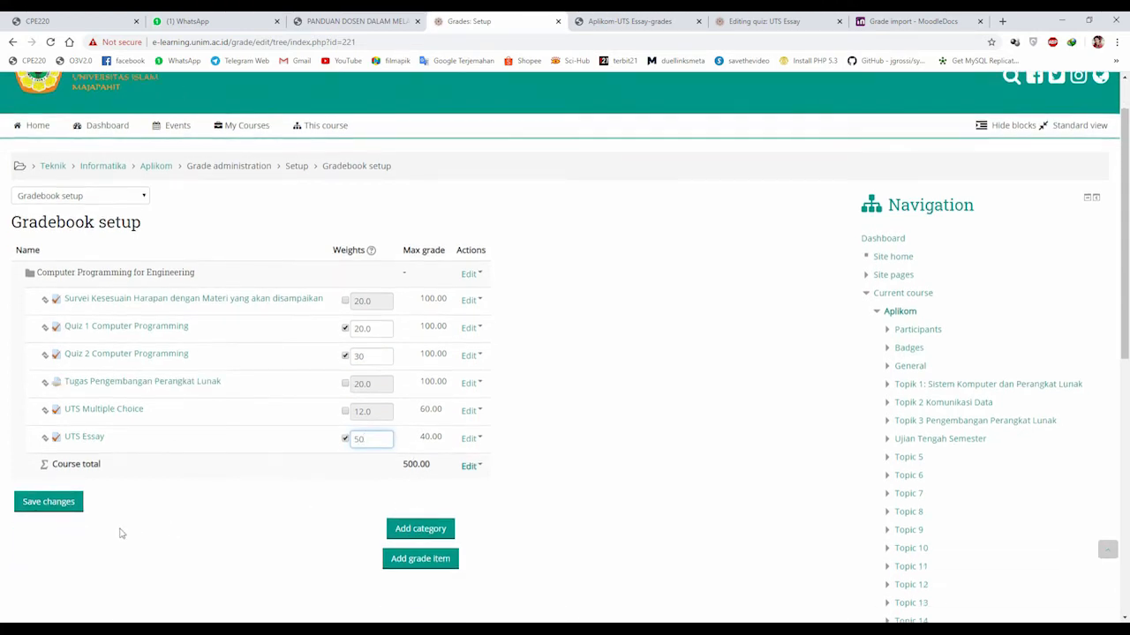
click(59, 509)
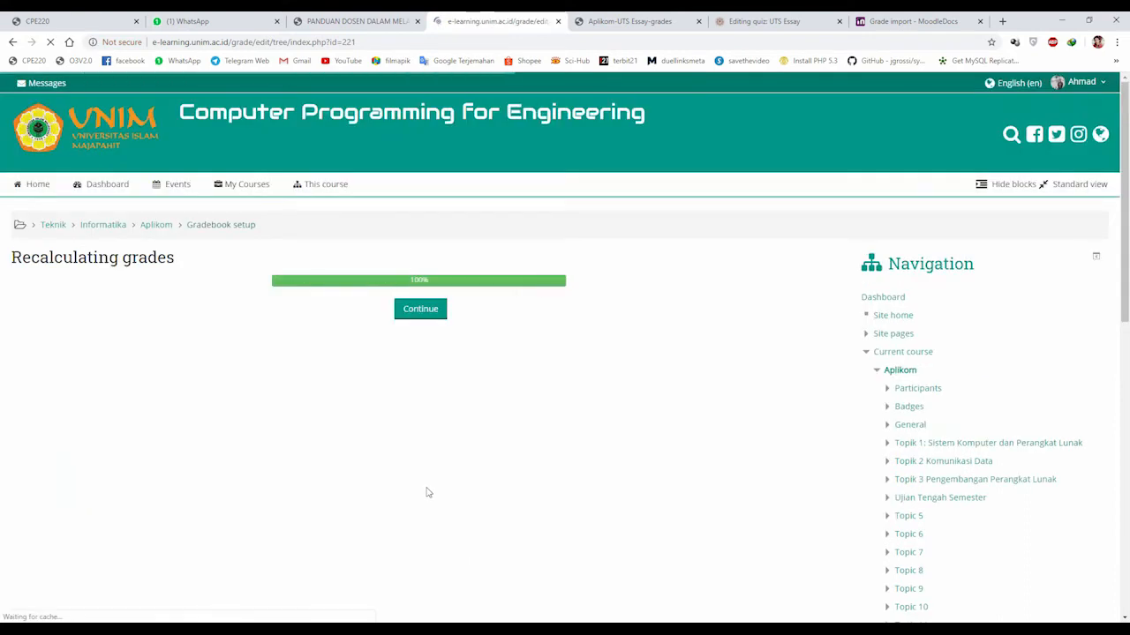
click(426, 318)
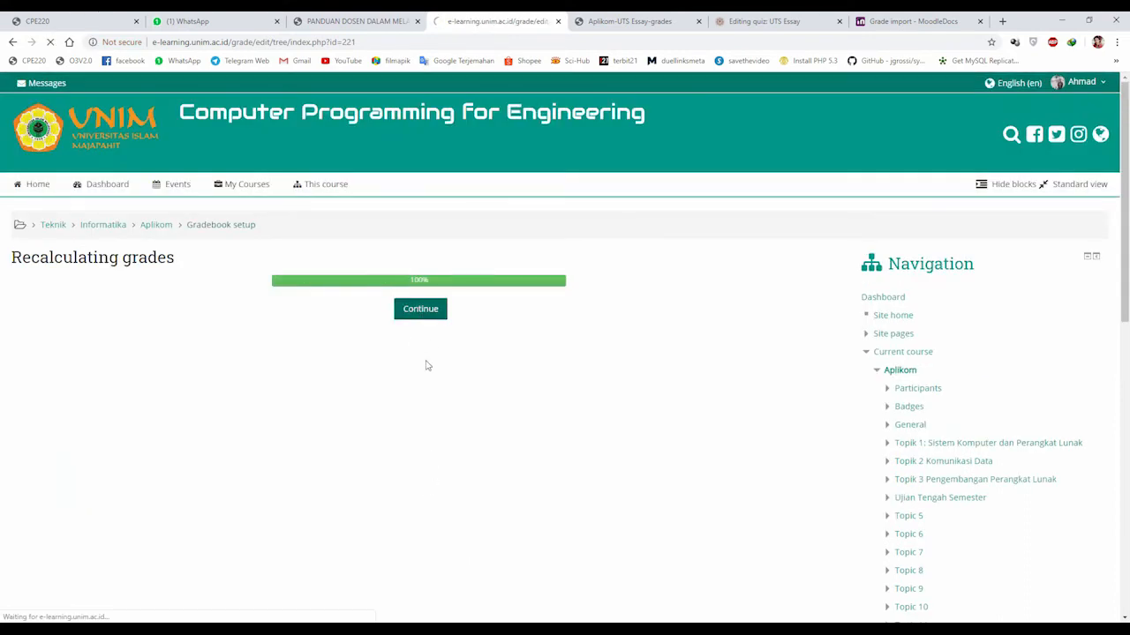
scroll(415, 414, down, 1)
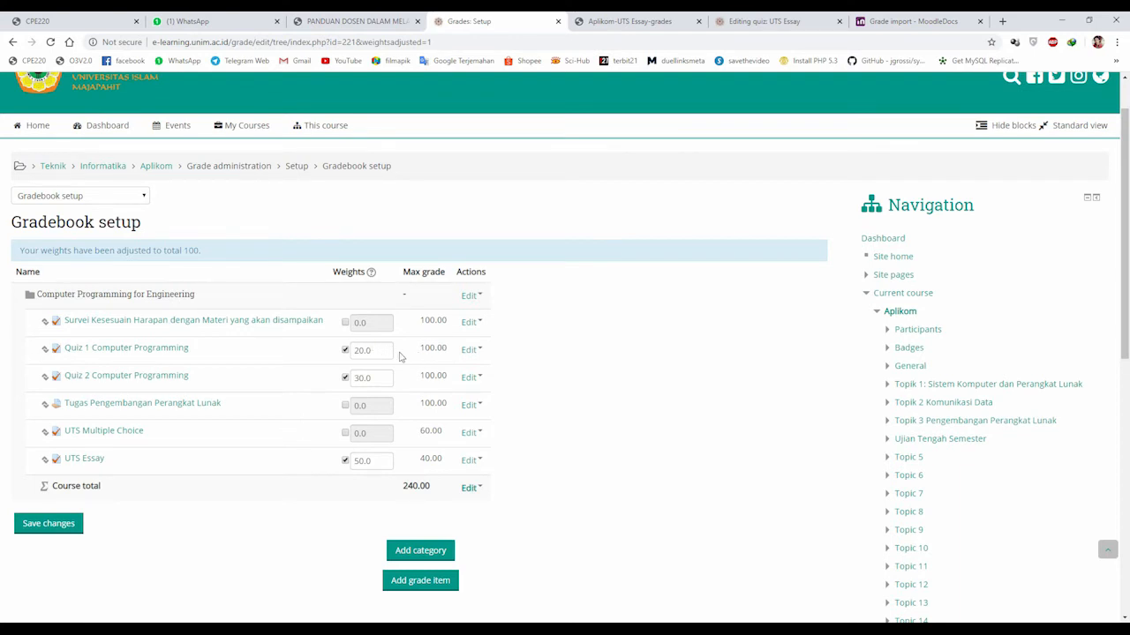
Remove the manual weights from Quiz 1, Quiz 2 and UTS Essay, save the changes and continue past the recalculation
click(345, 350)
click(345, 460)
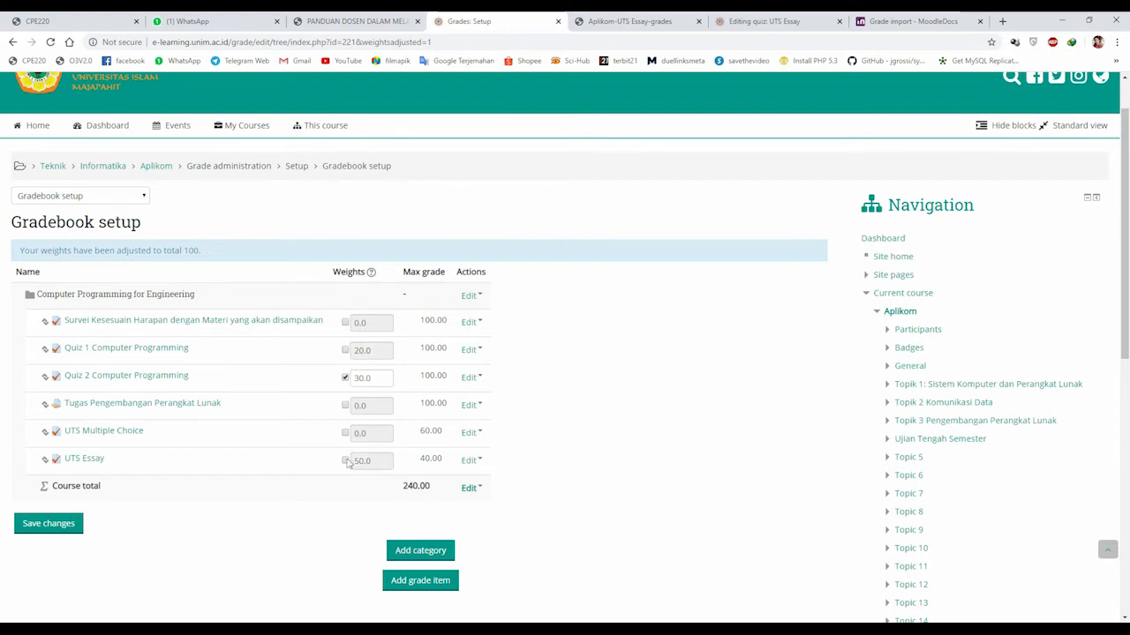
click(345, 378)
click(66, 524)
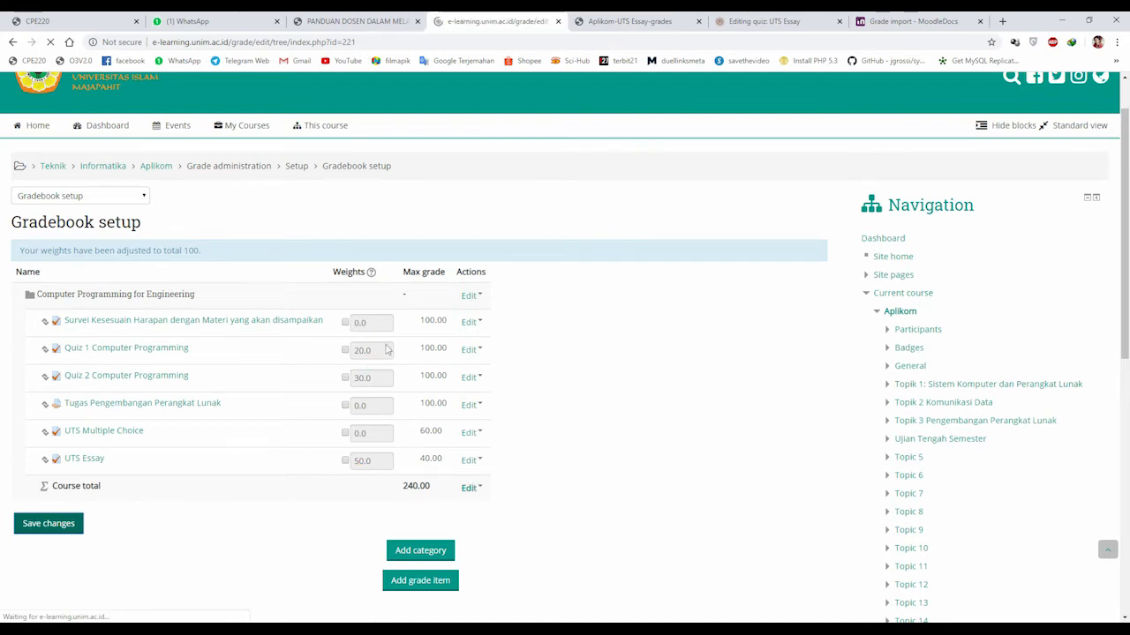
click(424, 311)
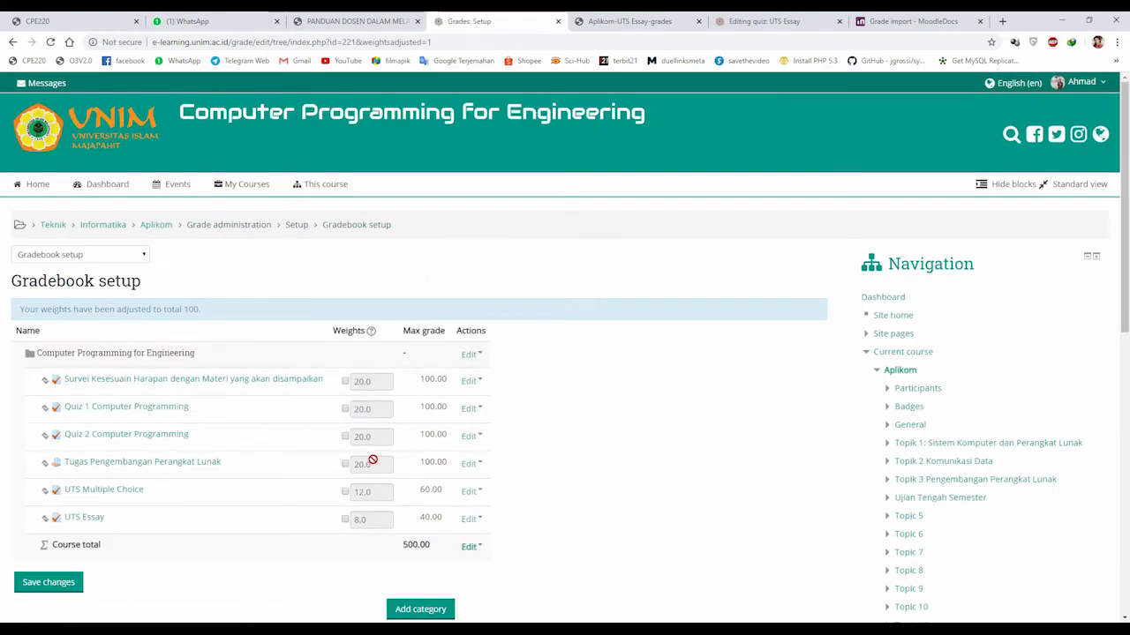
scroll(371, 460, down, 1)
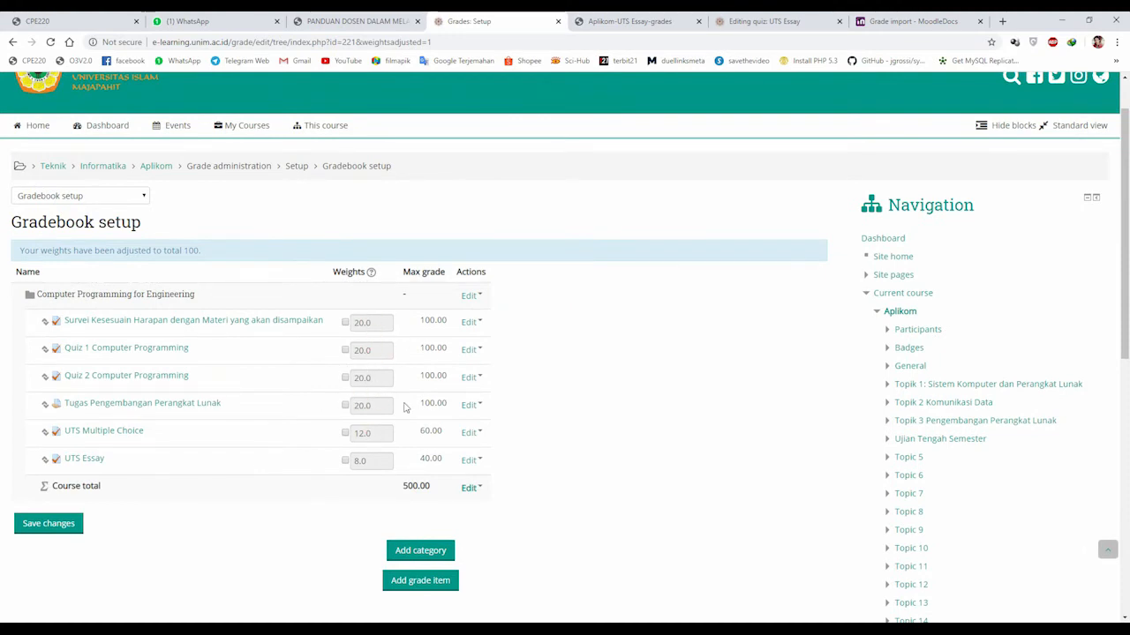
double_click(415, 487)
click(442, 530)
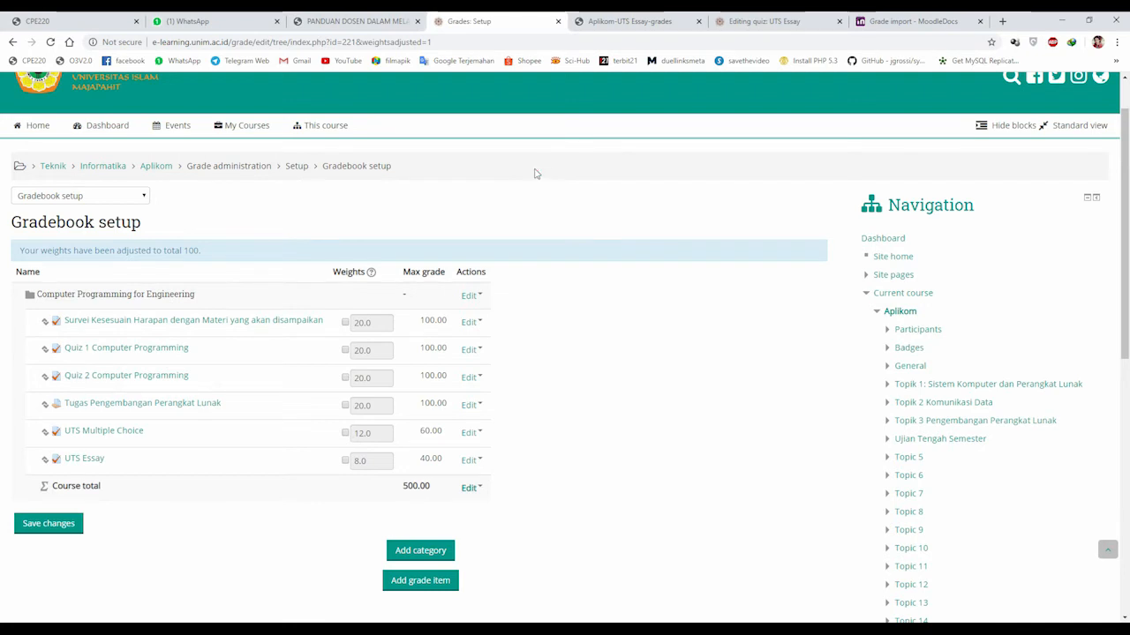
triple_click(534, 213)
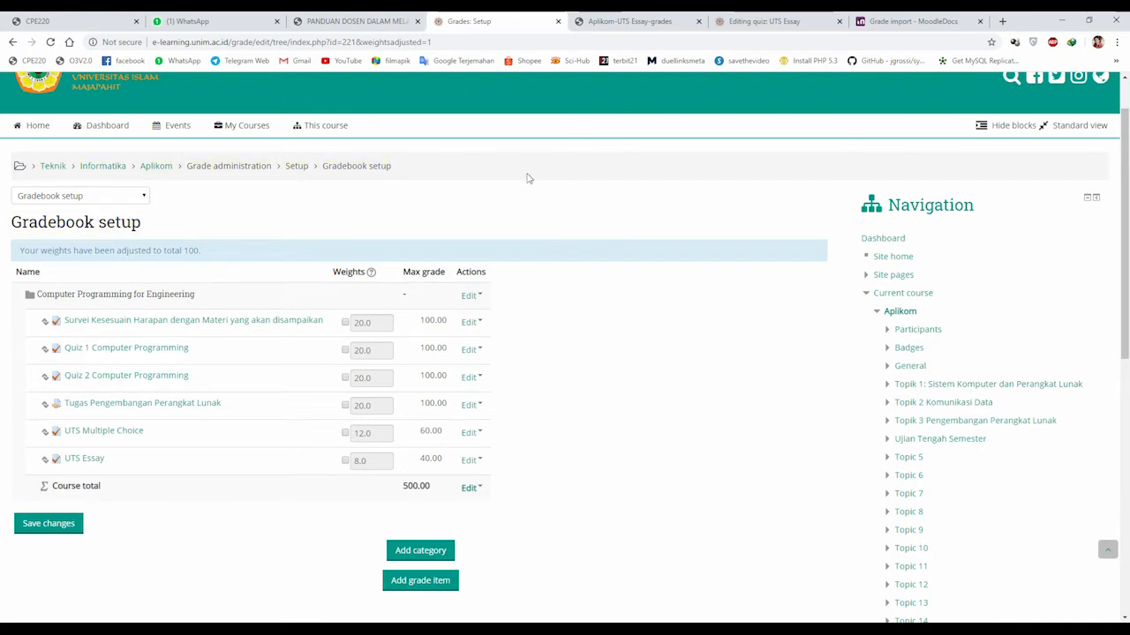
triple_click(528, 173)
click(515, 209)
triple_click(509, 180)
triple_click(500, 194)
click(500, 196)
Open the Tugas Pengembangan Perangkat Lunak assignment from the course's assignment list and go to its grading summary
scroll(809, 492, down, 4)
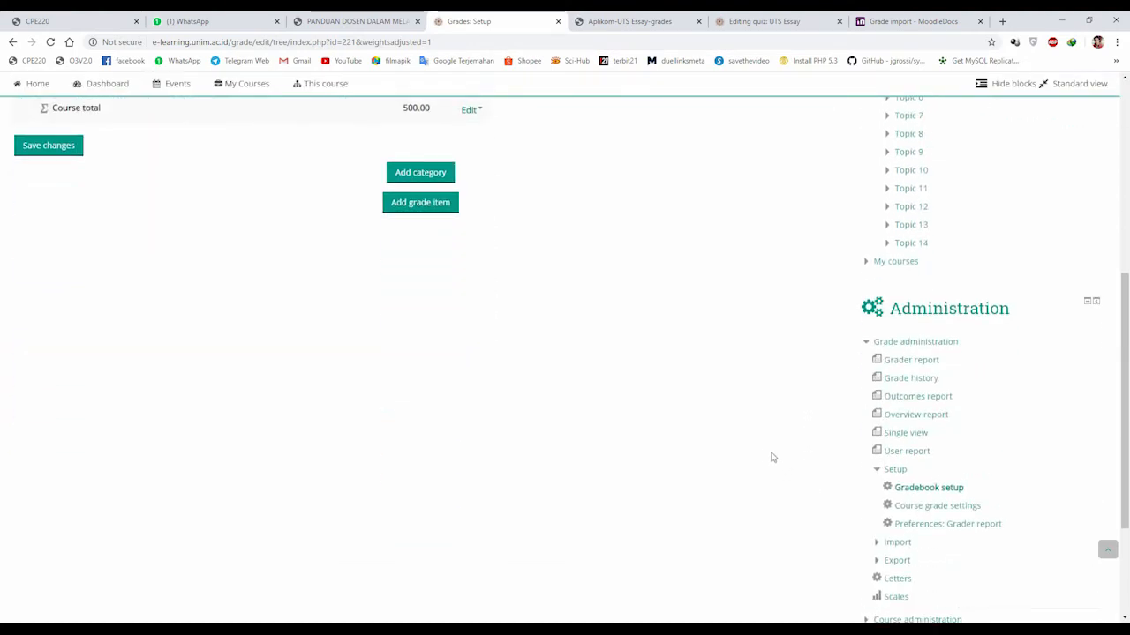
scroll(768, 455, up, 1)
scroll(765, 455, up, 4)
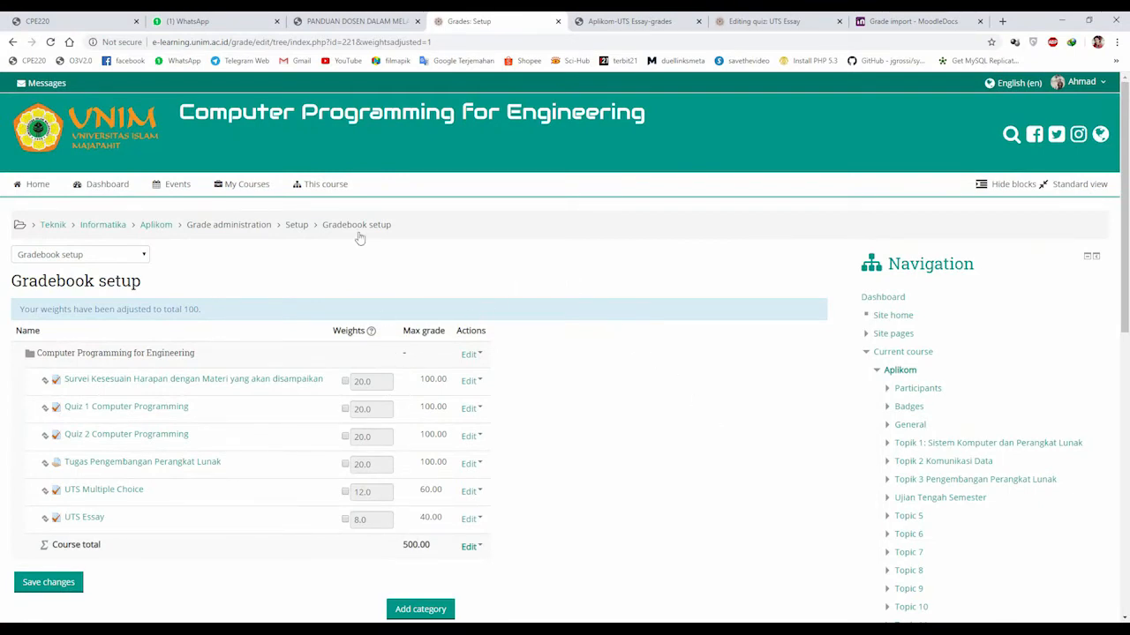
click(326, 185)
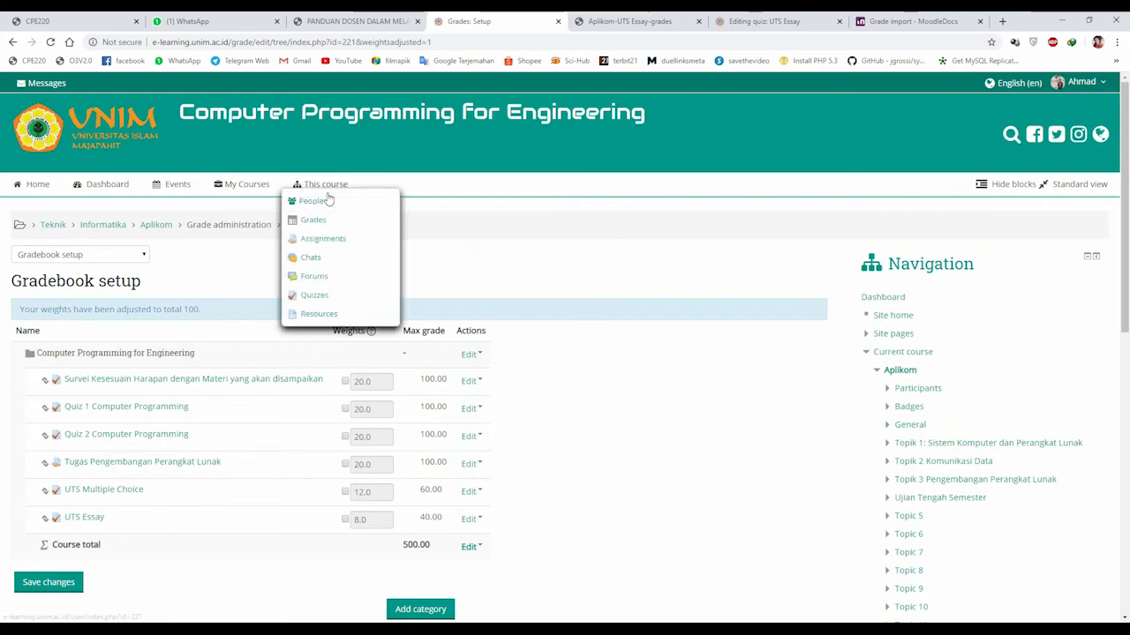
click(326, 244)
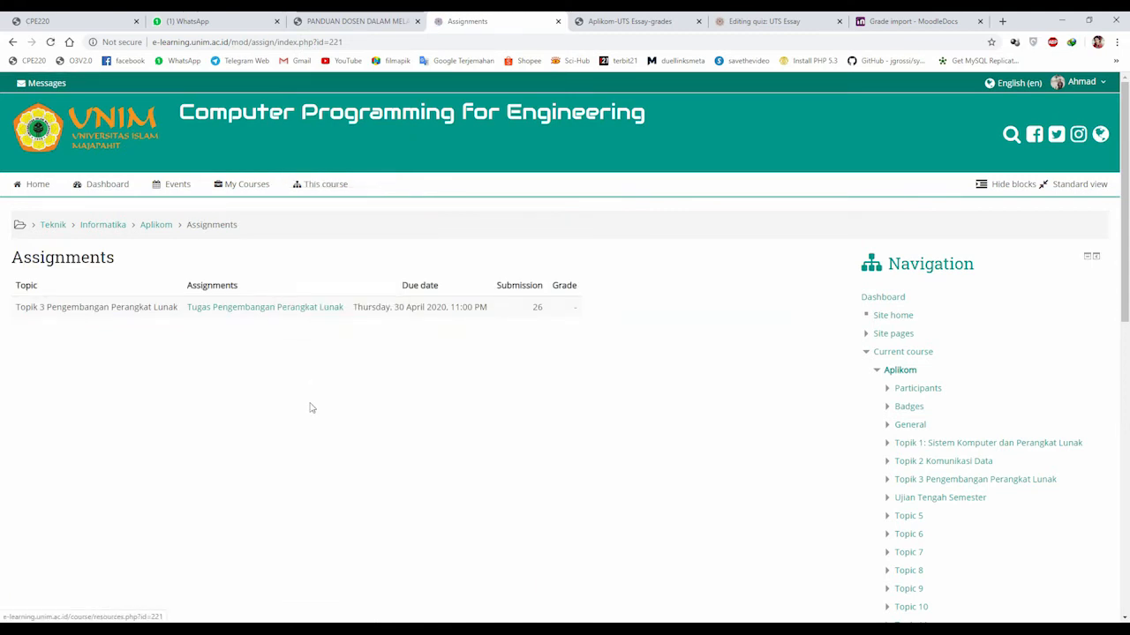
click(287, 313)
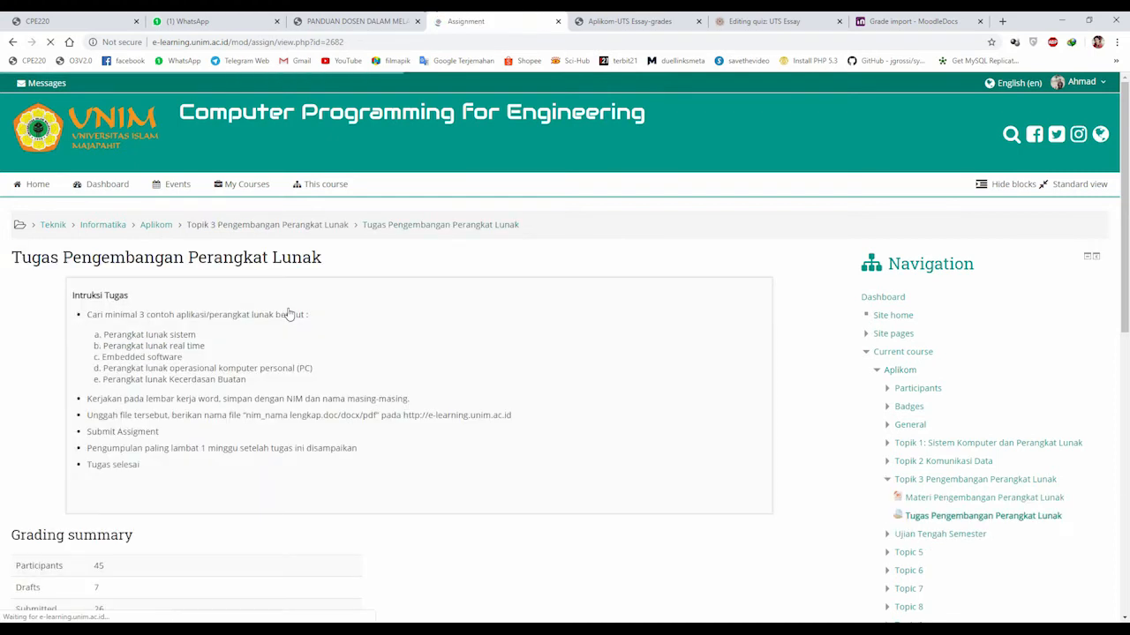
scroll(276, 378, down, 3)
scroll(276, 375, down, 1)
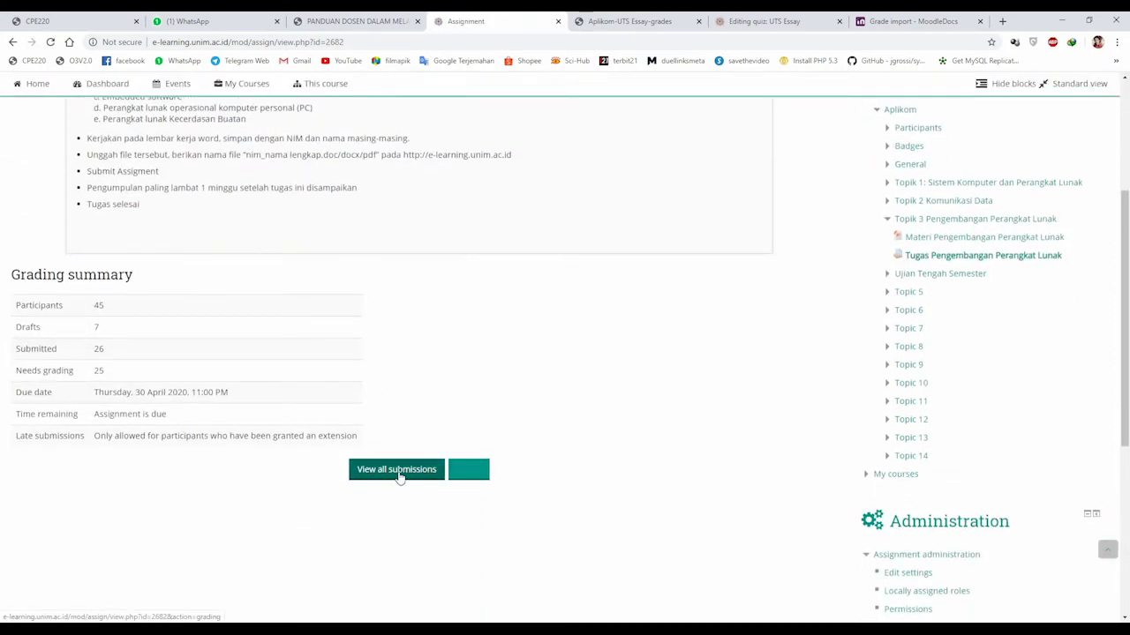
Open the list of all submissions for Tugas Pengembangan Perangkat Lunak and look over the student submission table and grading actions
click(399, 475)
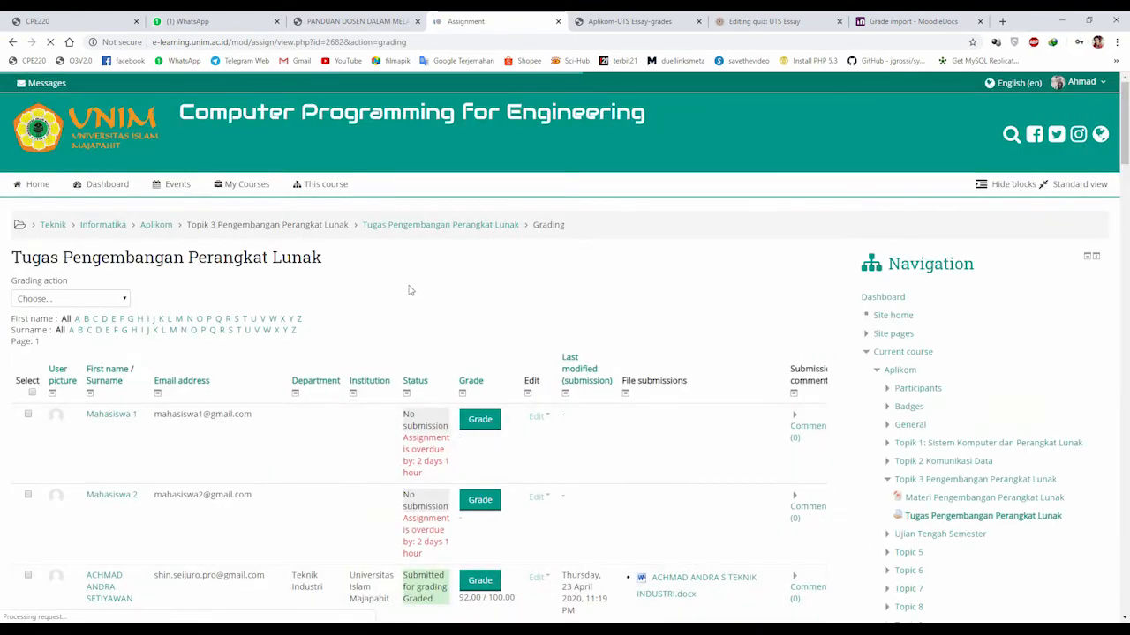
click(121, 300)
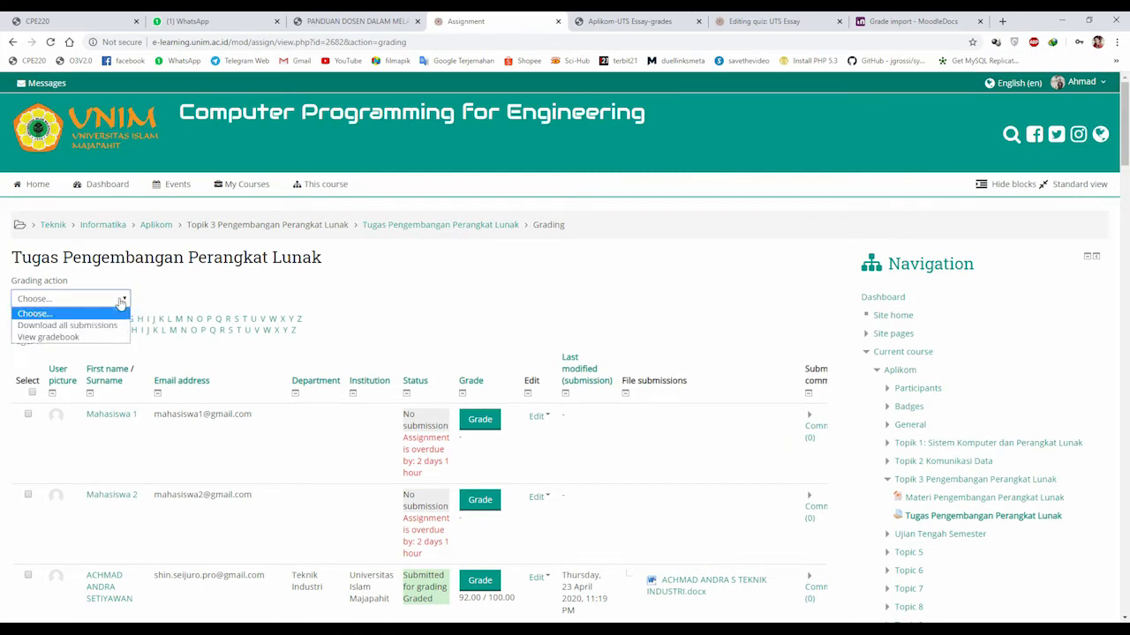
click(197, 297)
scroll(361, 414, down, 3)
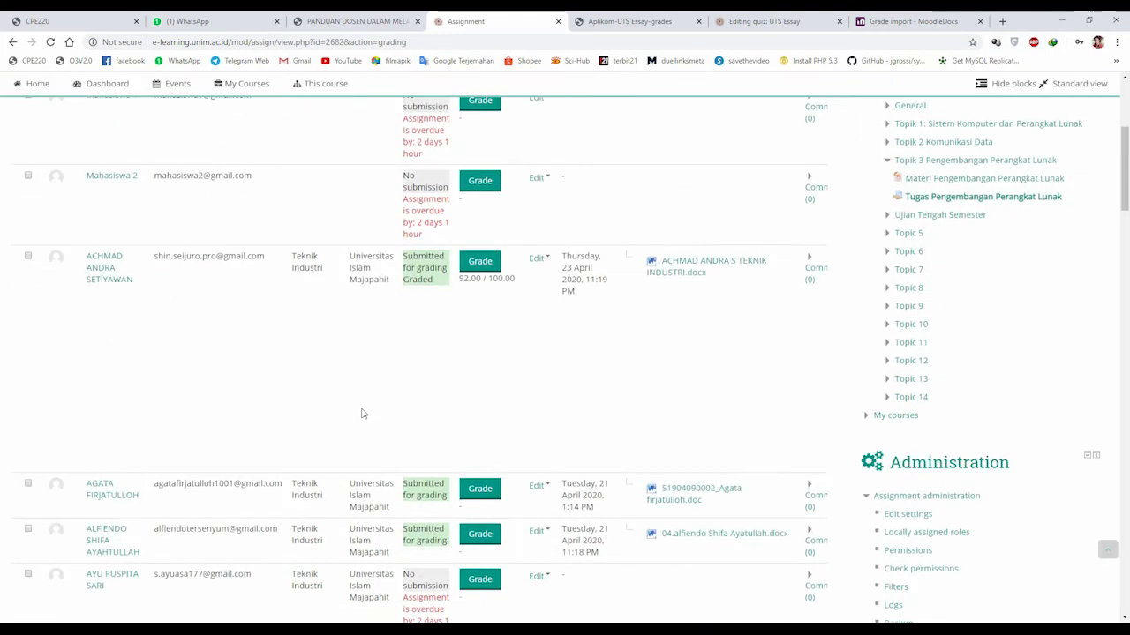
scroll(364, 413, up, 4)
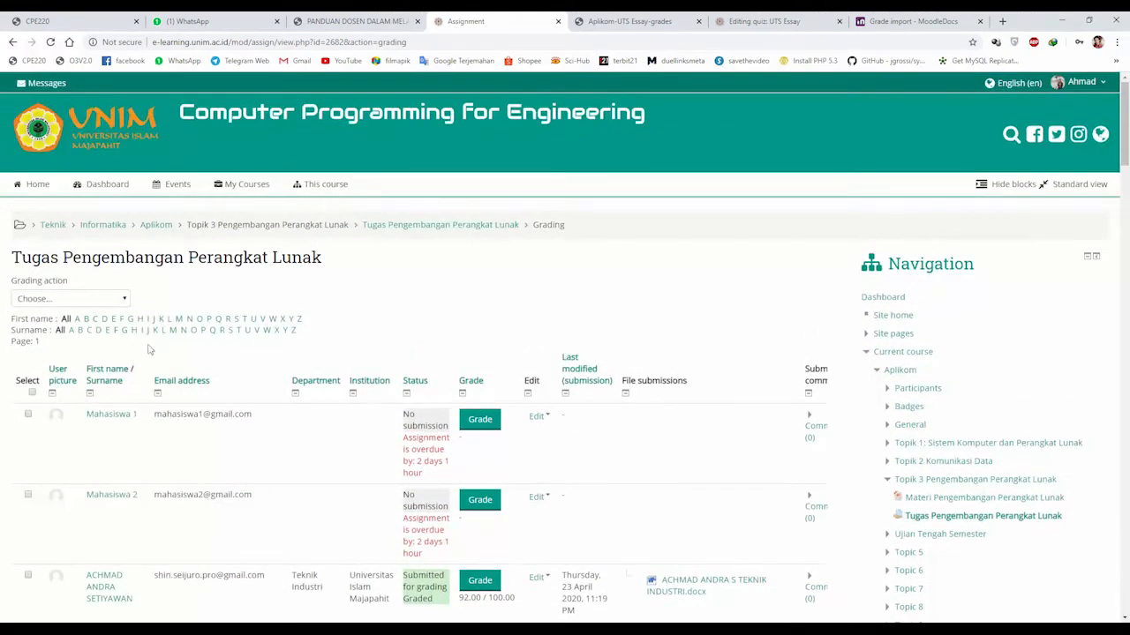
Download all submissions of the assignment as a zip file into the Downloads\Compressed folder
click(118, 300)
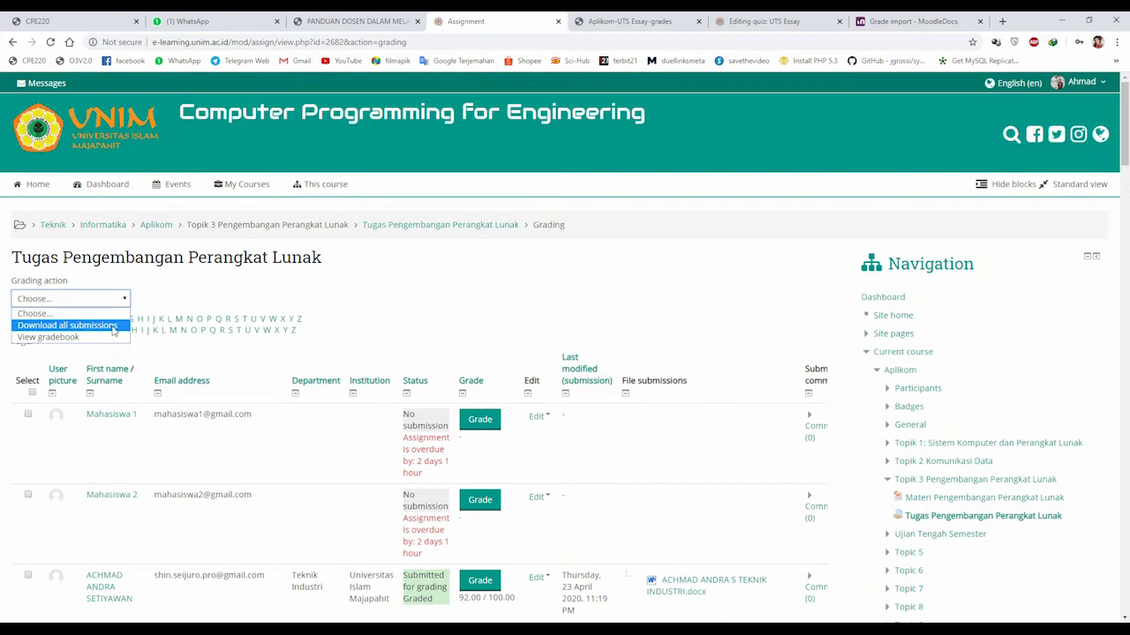
click(113, 327)
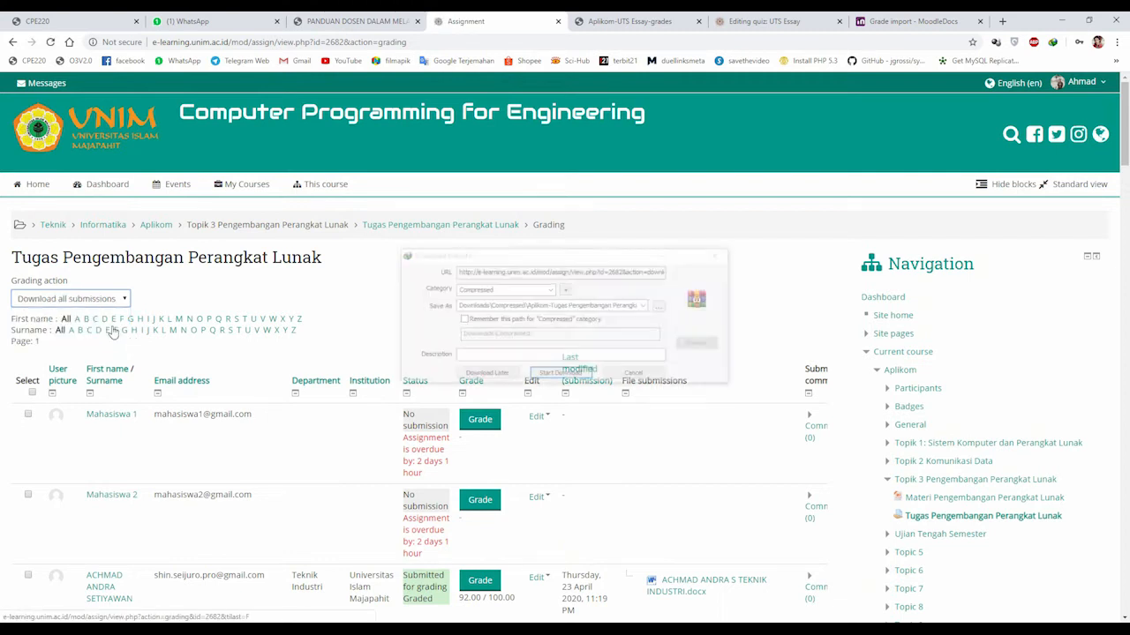
click(123, 299)
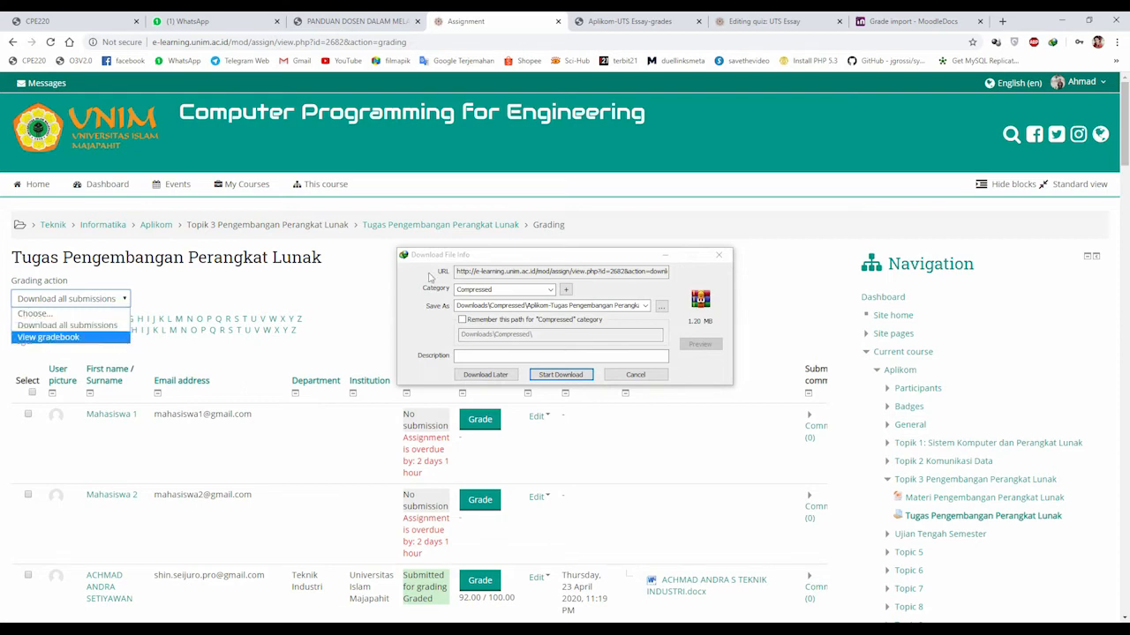
click(470, 261)
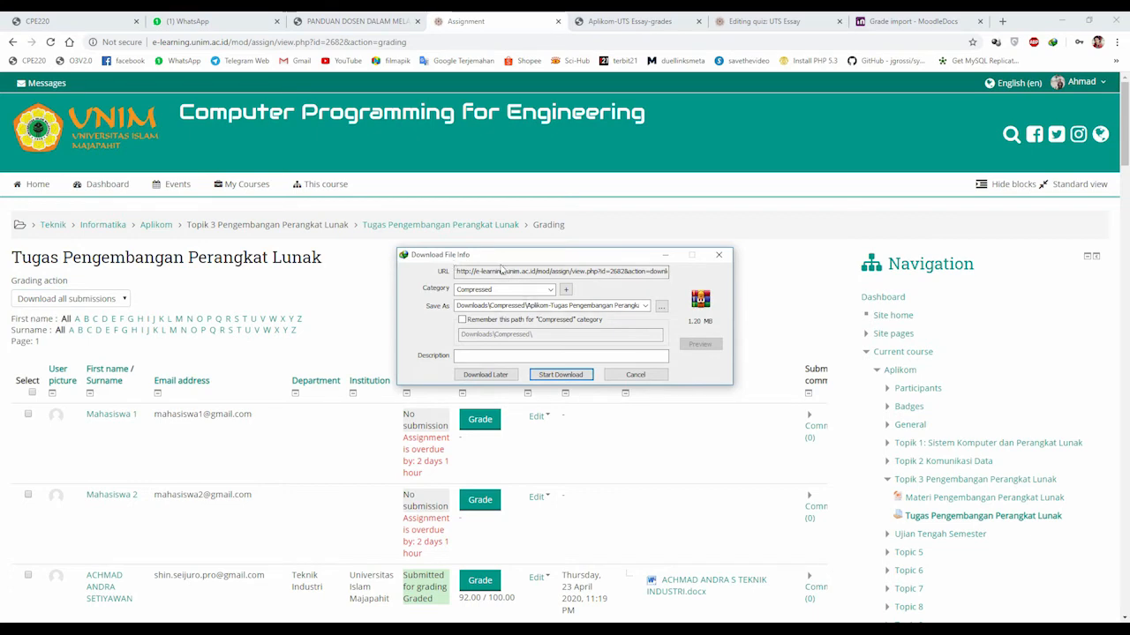
drag(459, 255, 441, 244)
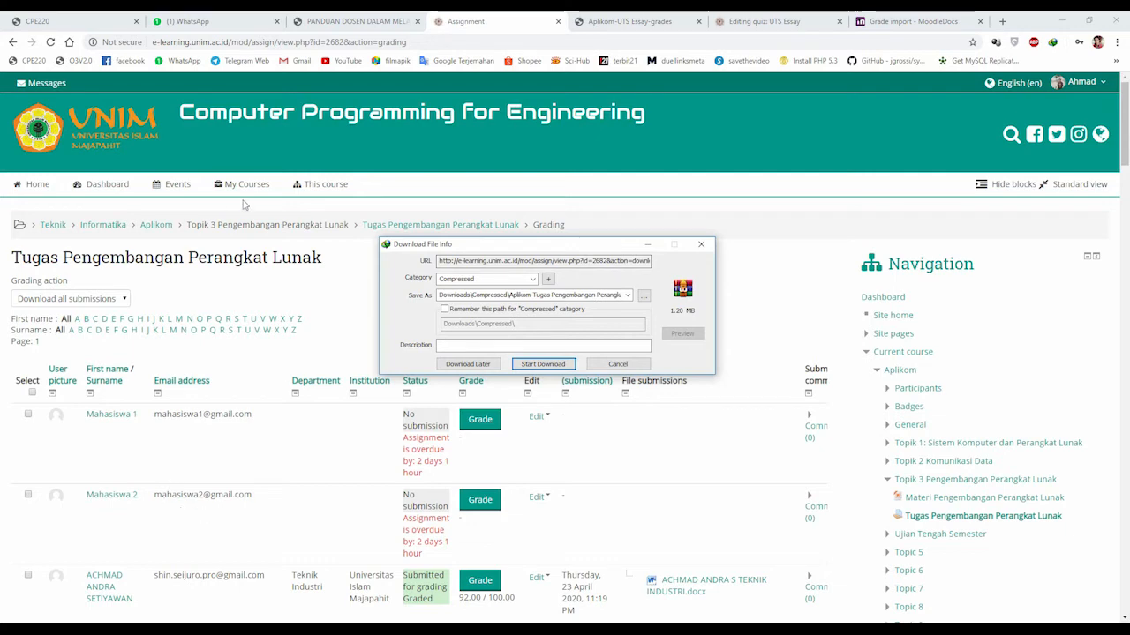
drag(503, 260, 501, 267)
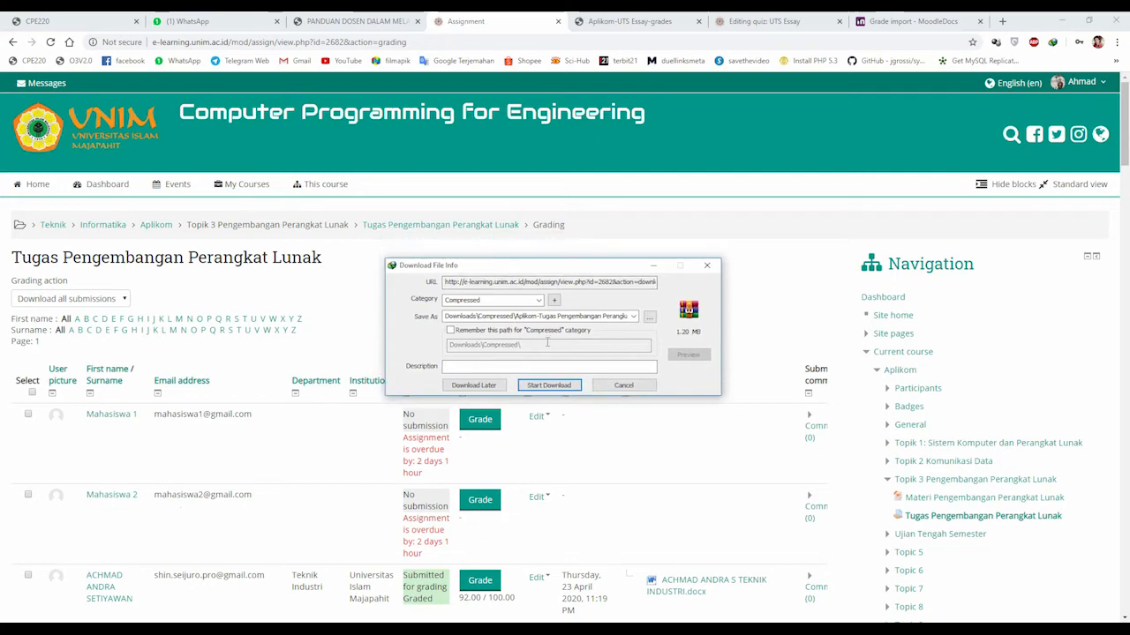
click(569, 386)
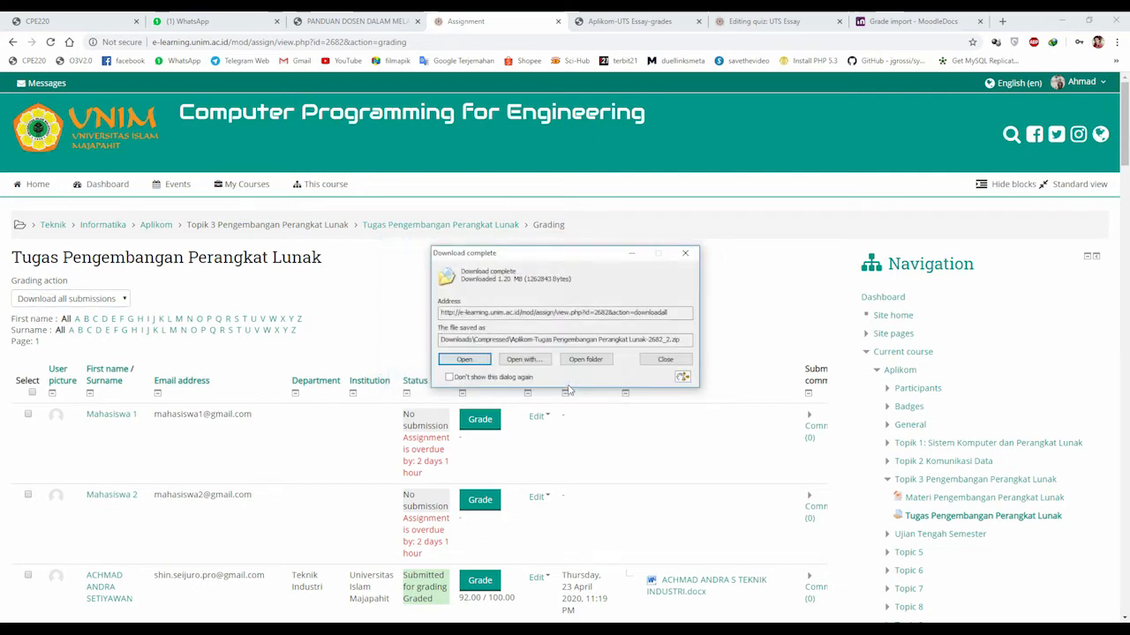
Open the downloaded submissions zip in WinRAR, dismiss the start-up notice and reposition the archive window over the page
click(477, 365)
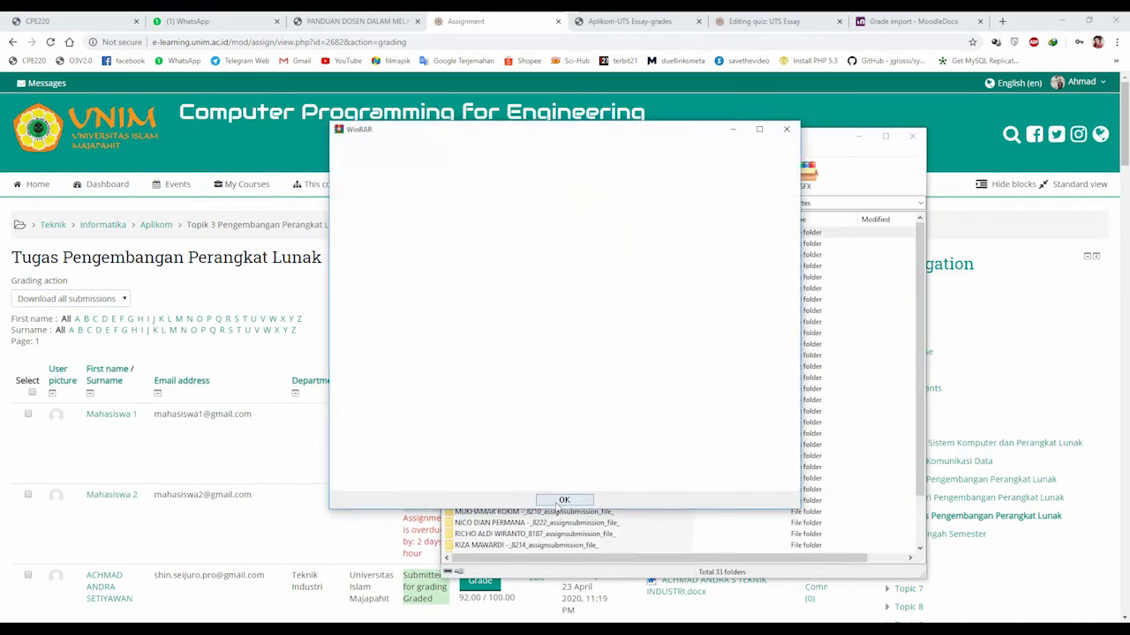
click(564, 500)
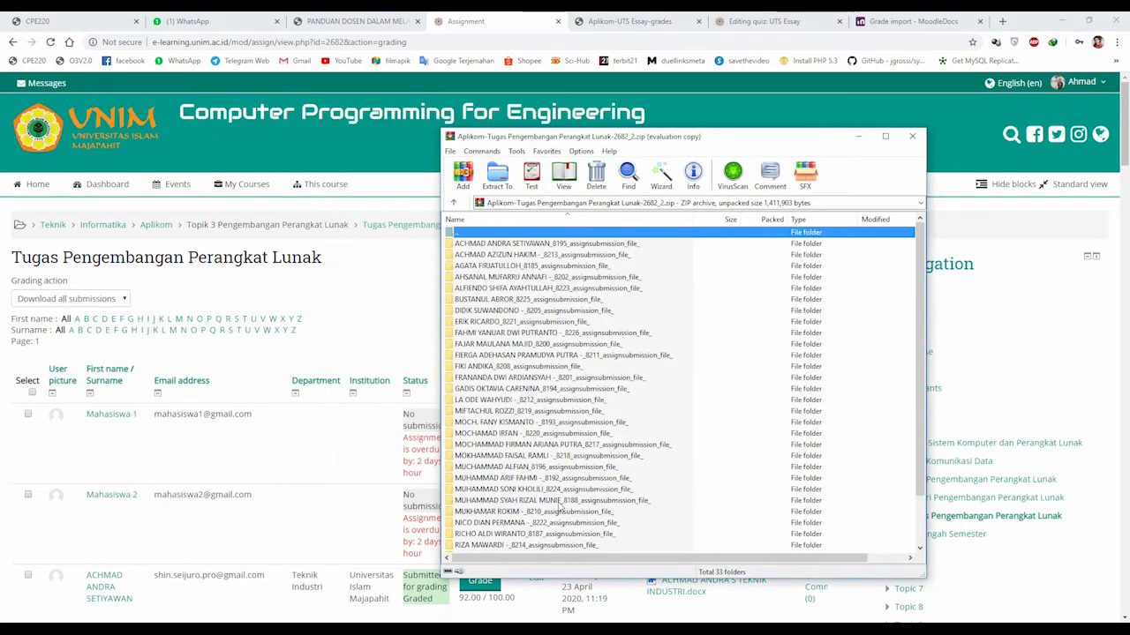
double_click(642, 142)
double_click(627, 13)
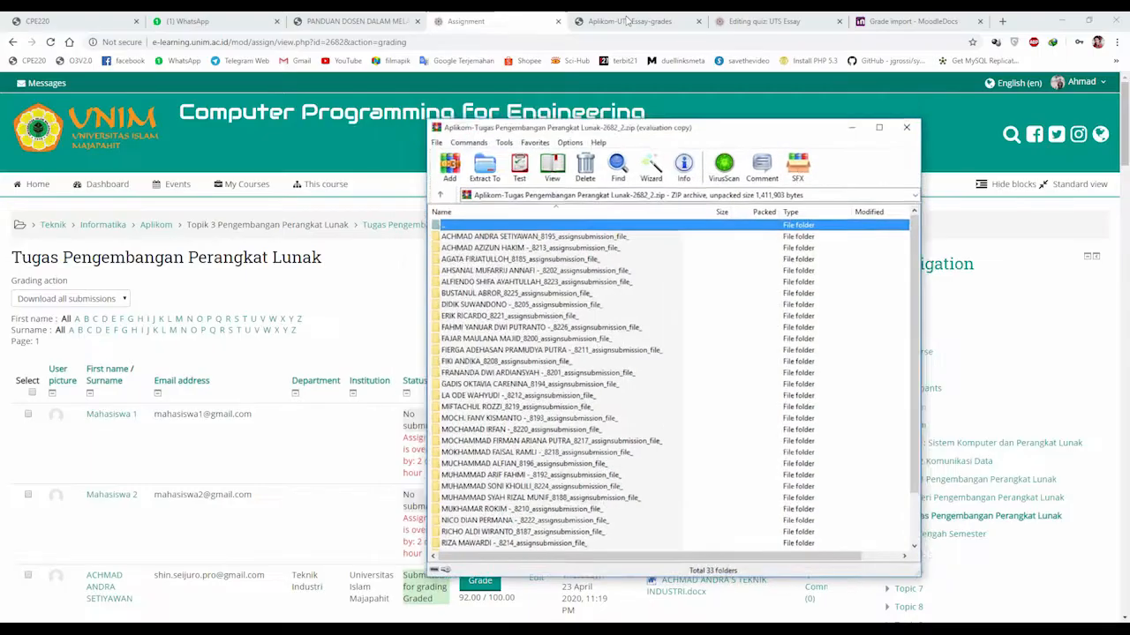
drag(615, 136, 552, 111)
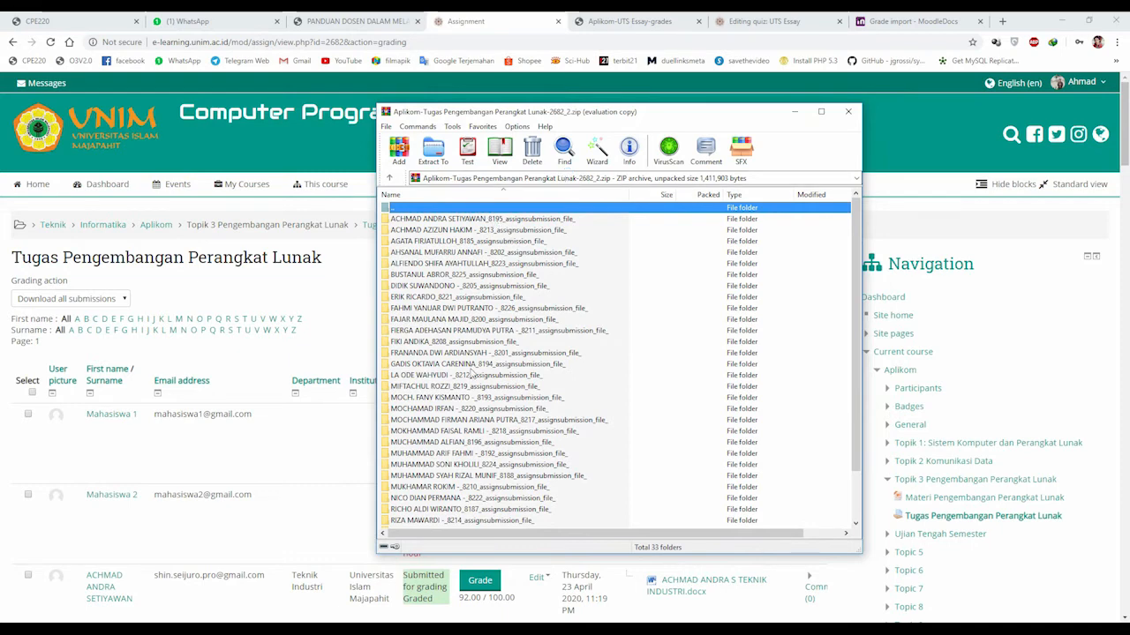
Look through the per-student folders in the archive and open the Word document in the first student's folder
scroll(486, 407, down, 2)
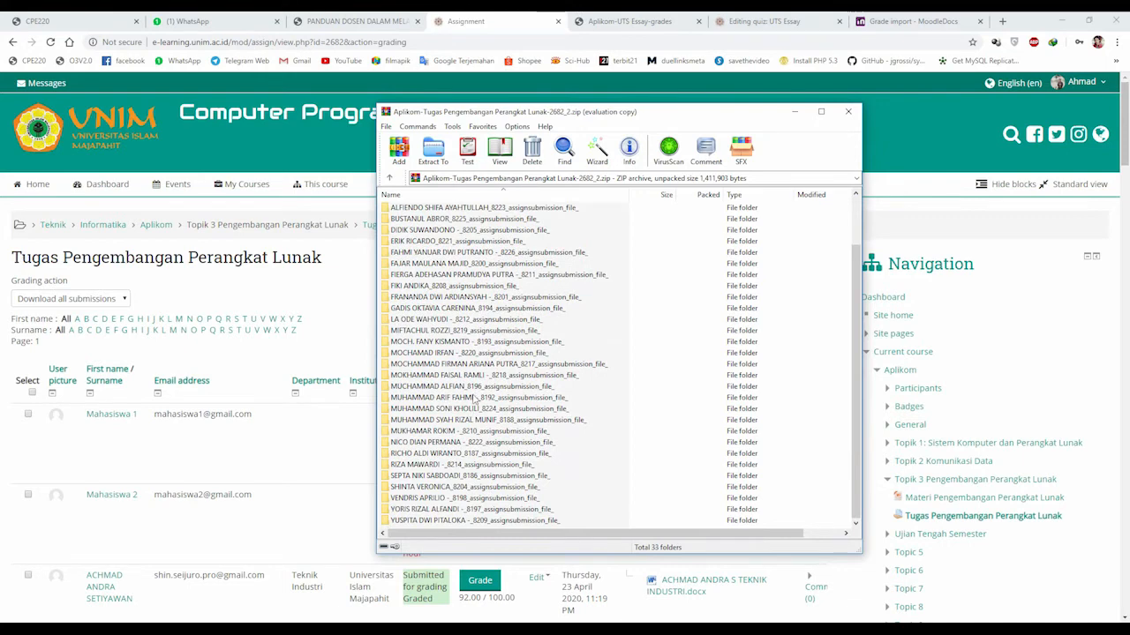
scroll(439, 375, up, 1)
scroll(442, 375, down, 2)
scroll(412, 468, up, 2)
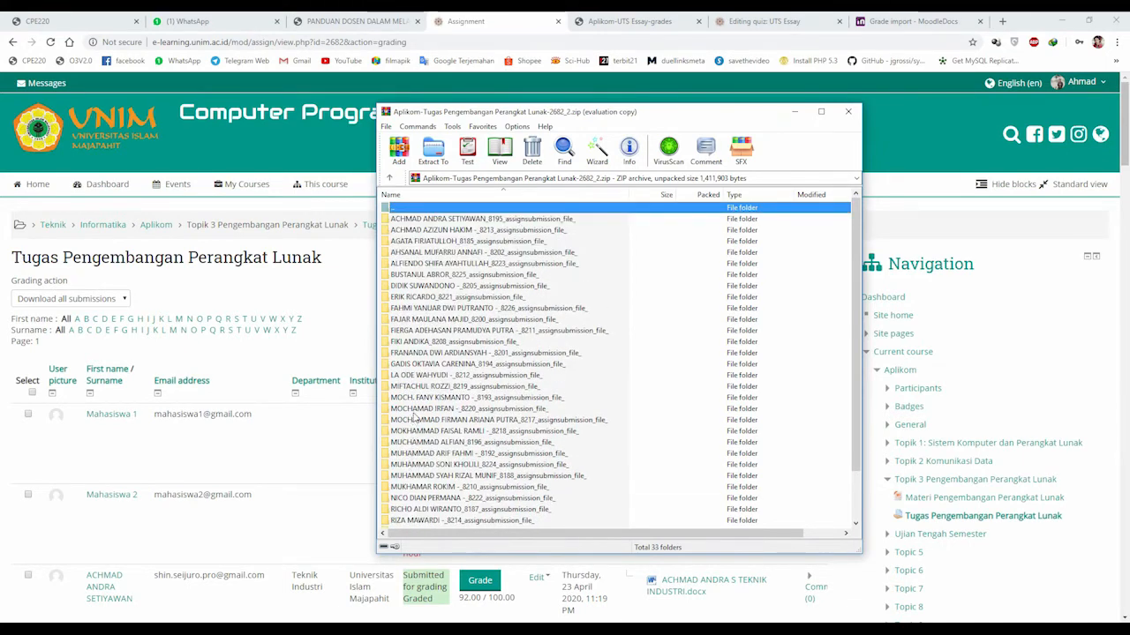
scroll(421, 402, down, 2)
scroll(422, 391, up, 2)
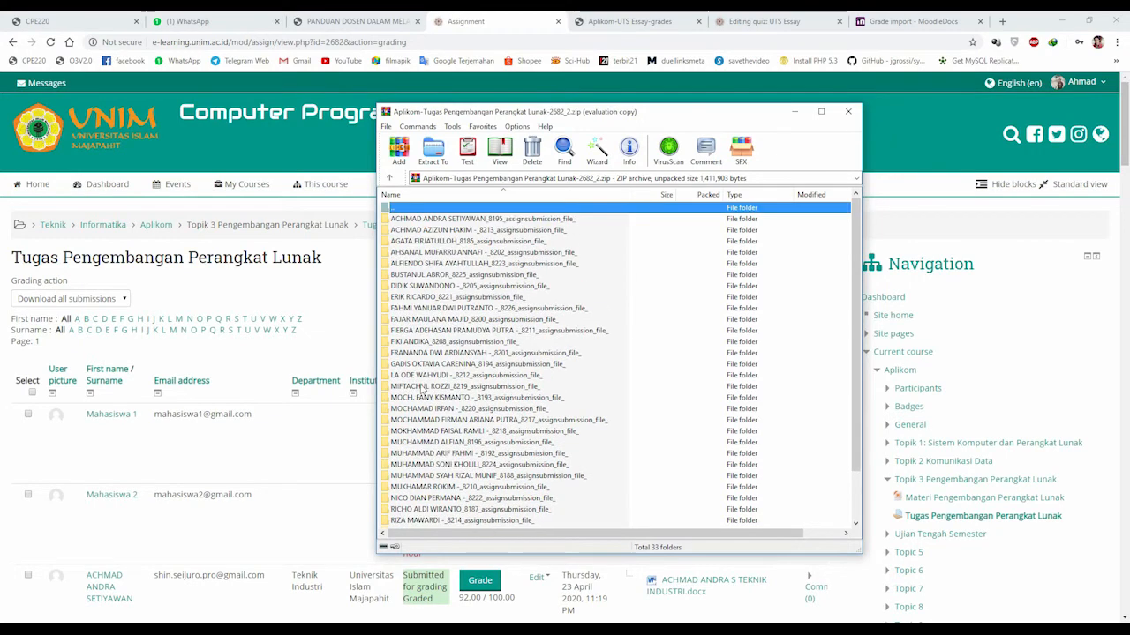
double_click(433, 220)
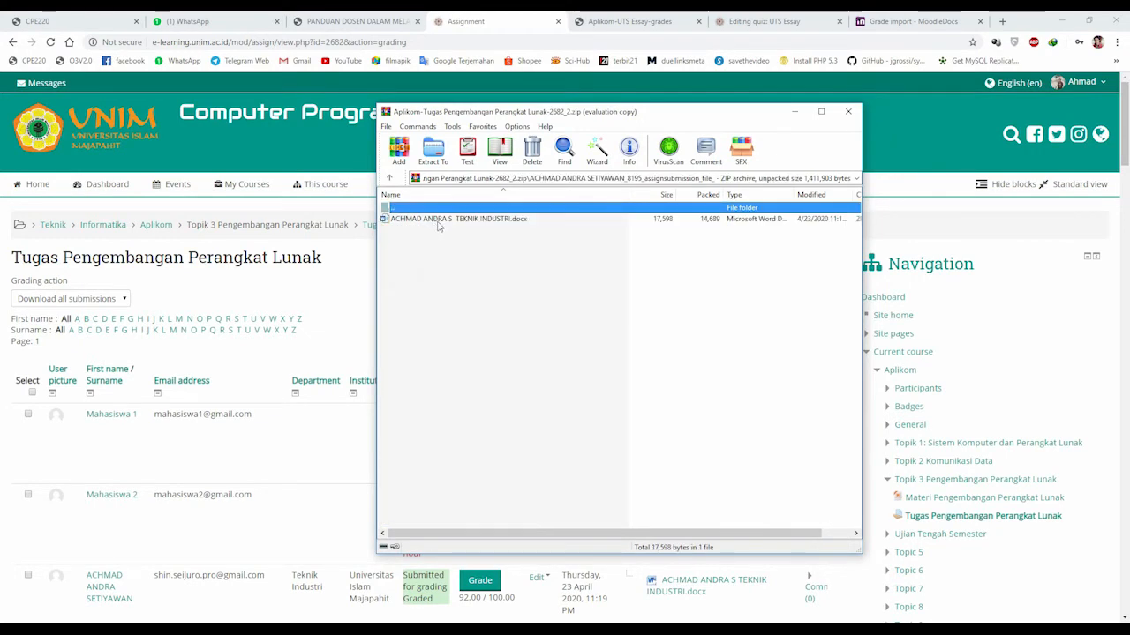
double_click(439, 226)
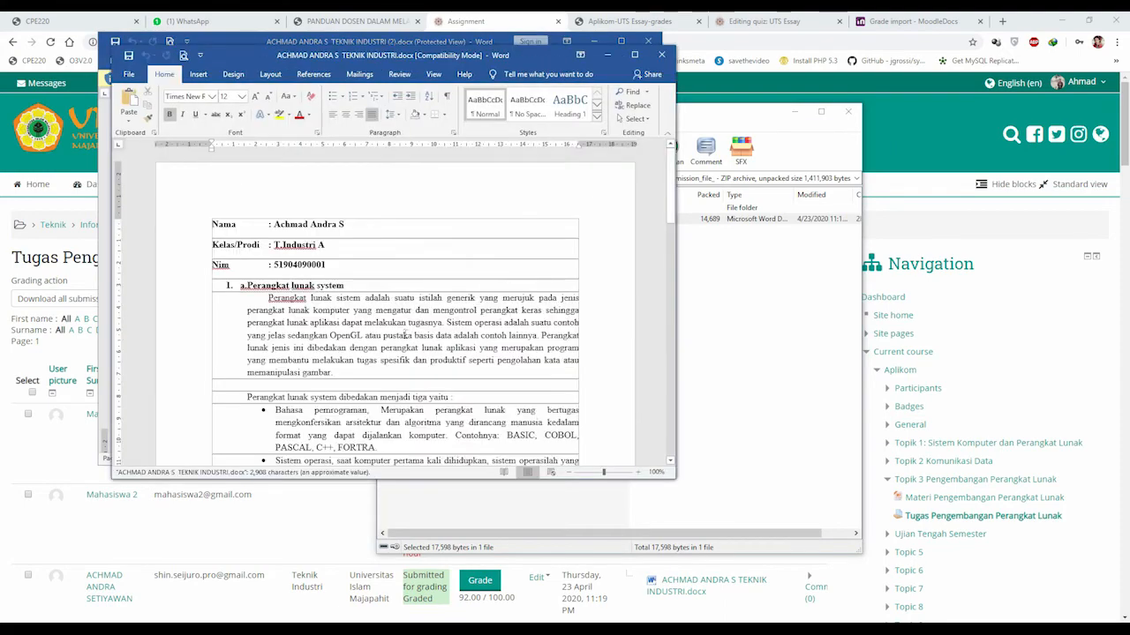
Read through the first student's Word submission, examining the answers on each type of software across both pages
scroll(393, 301, down, 5)
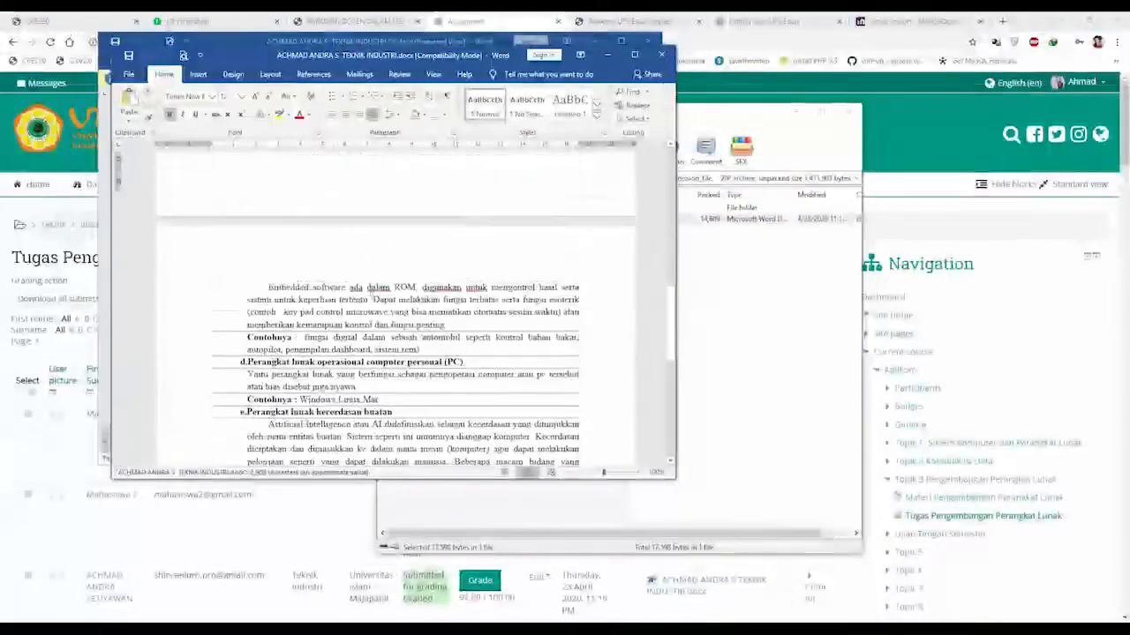
scroll(372, 293, down, 4)
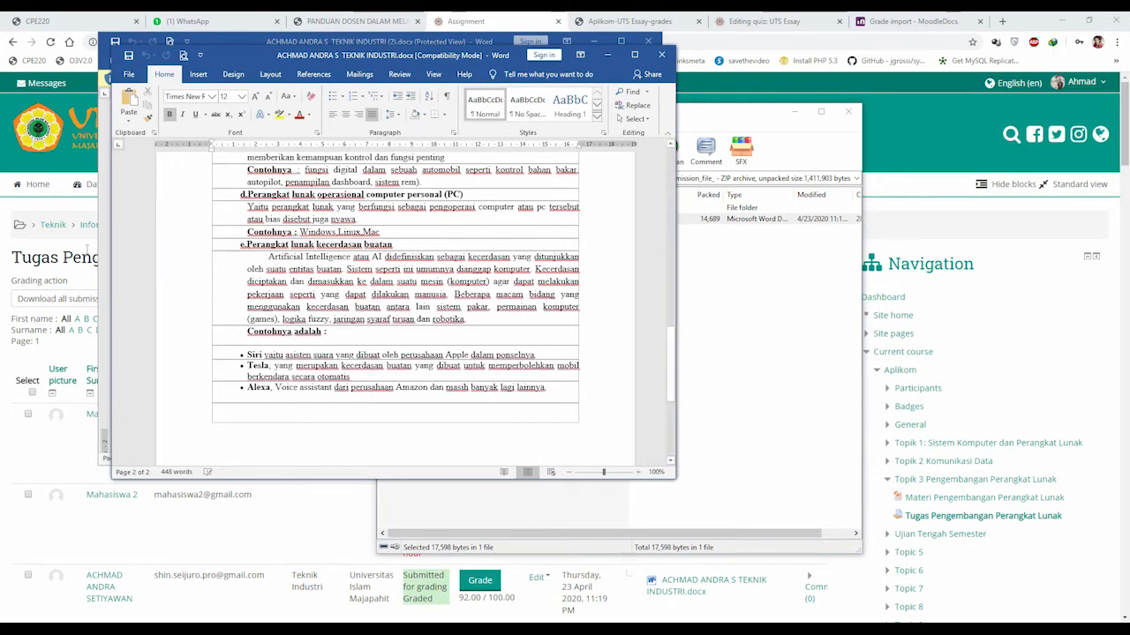
scroll(388, 316, up, 10)
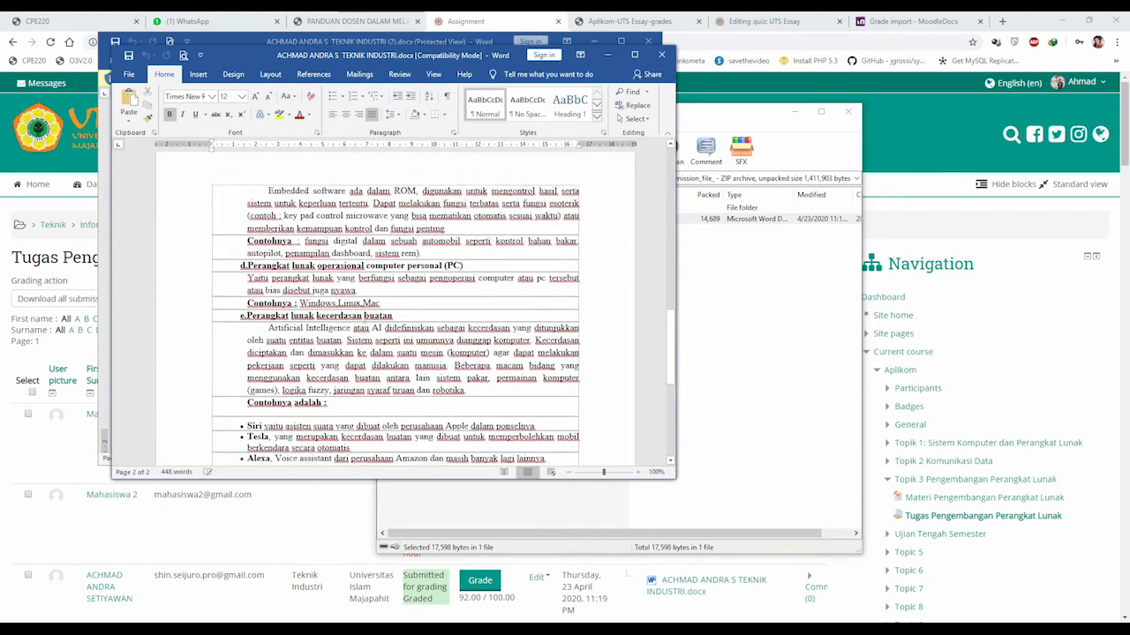
triple_click(385, 316)
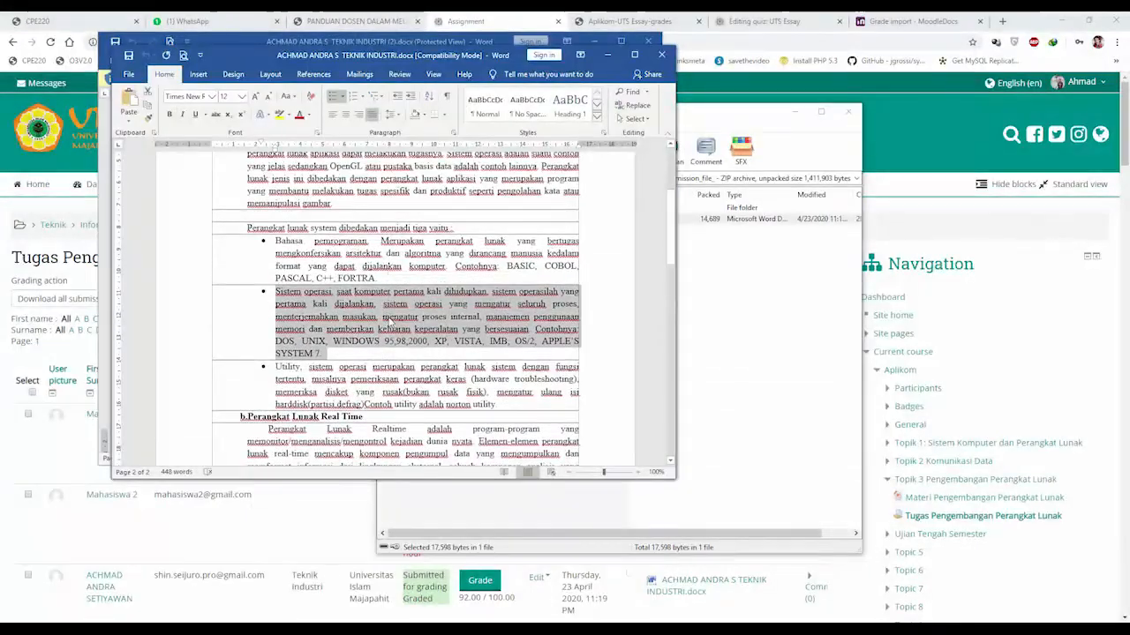
scroll(386, 316, up, 4)
double_click(325, 294)
triple_click(327, 294)
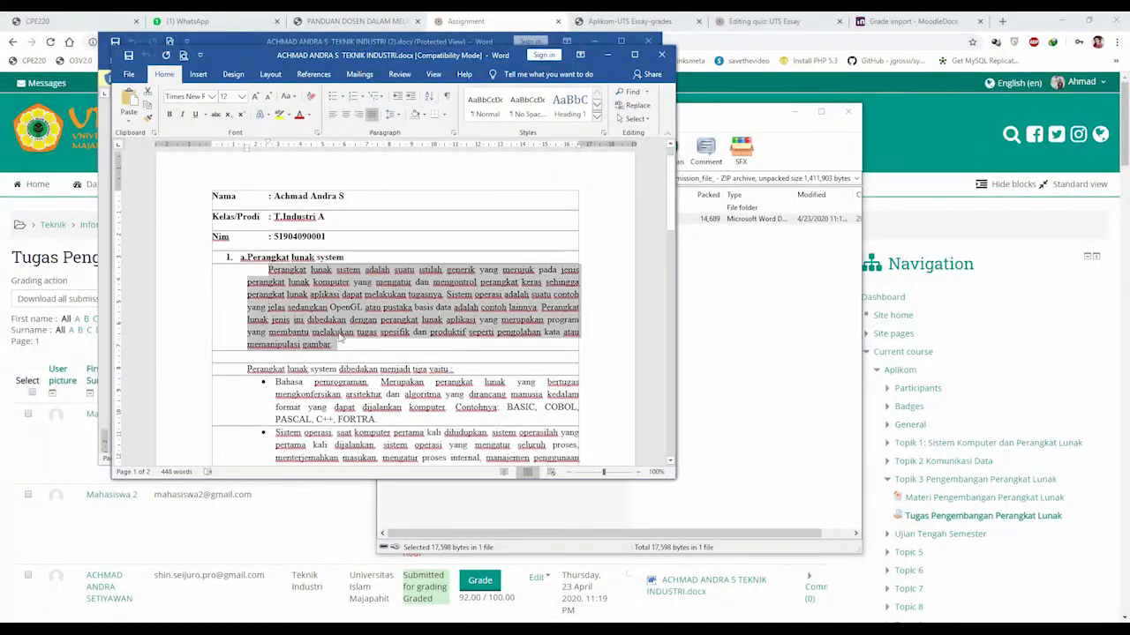
scroll(327, 294, down, 4)
triple_click(391, 319)
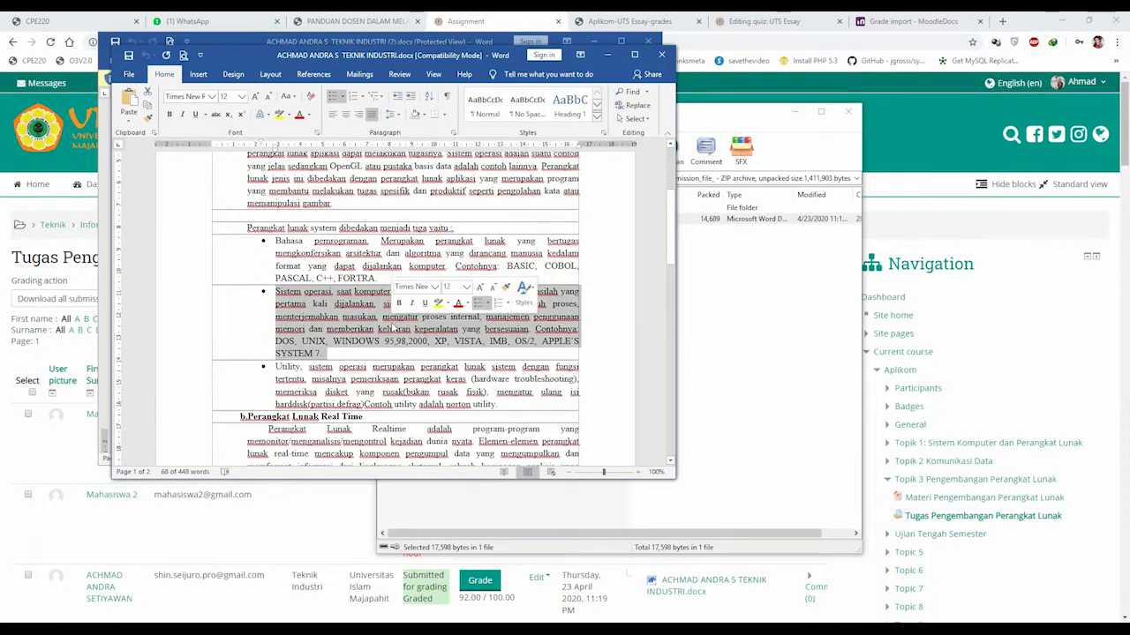
triple_click(380, 380)
scroll(380, 381, down, 6)
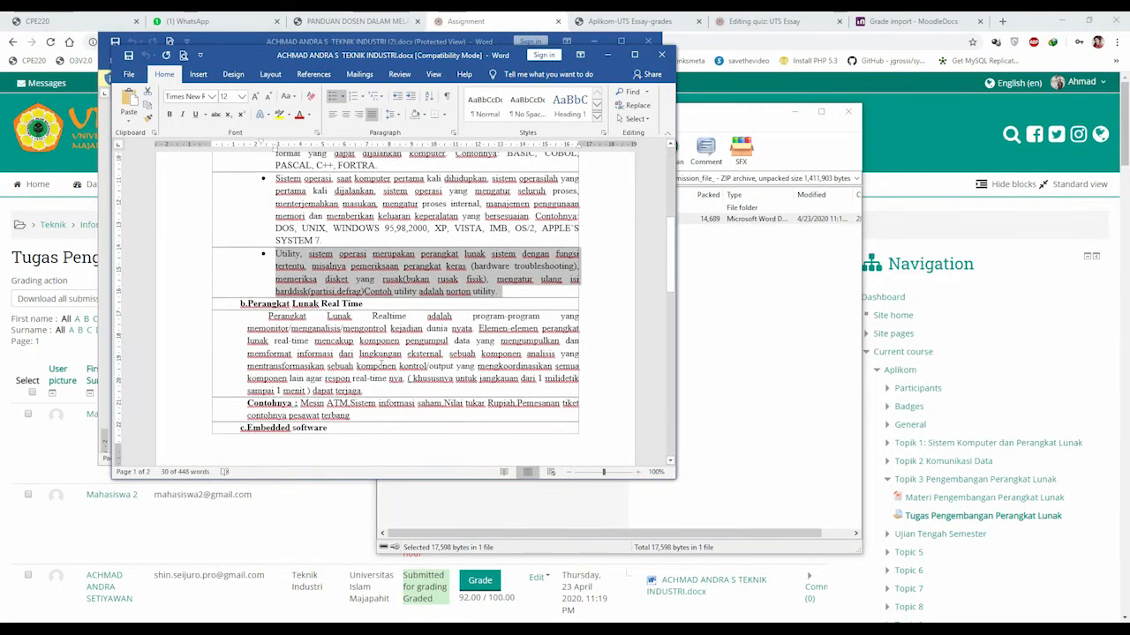
scroll(386, 319, up, 8)
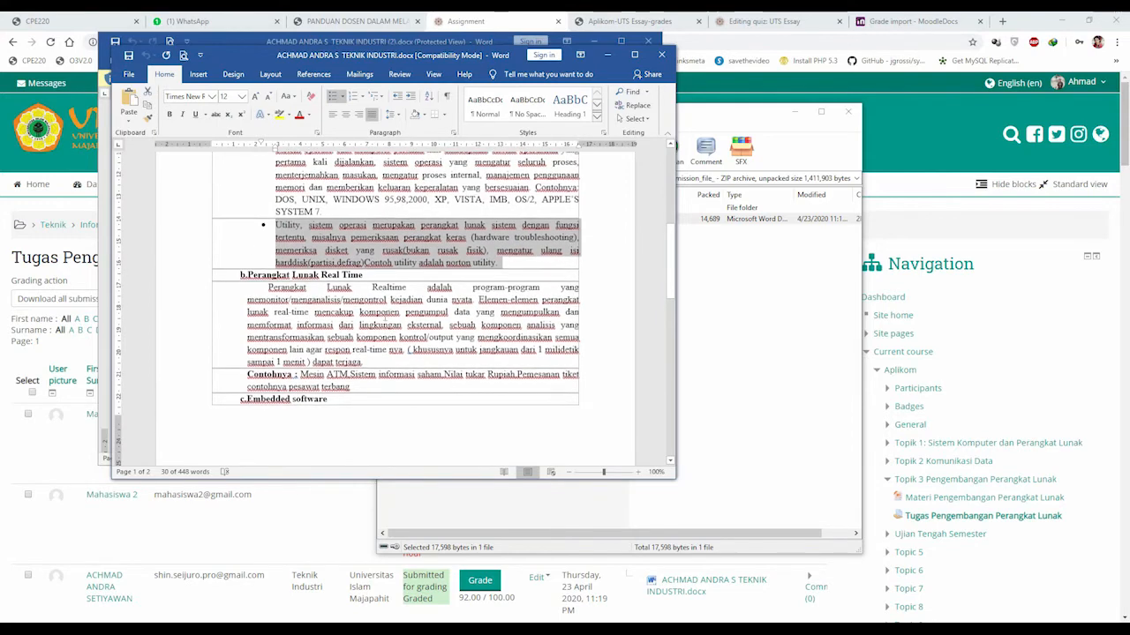
scroll(353, 286, up, 3)
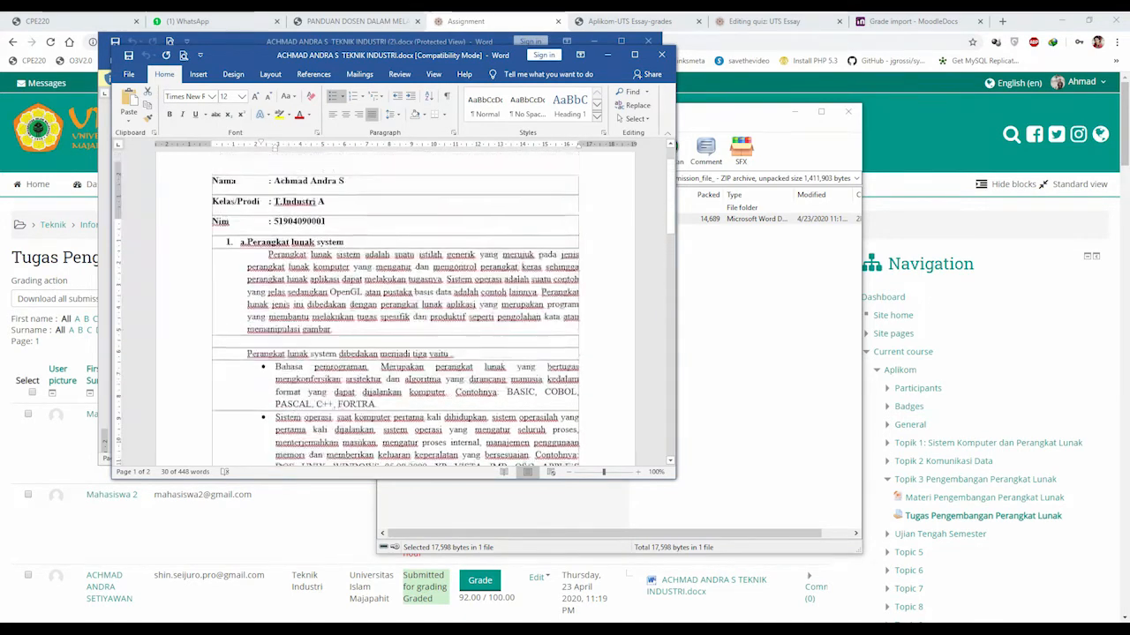
triple_click(347, 336)
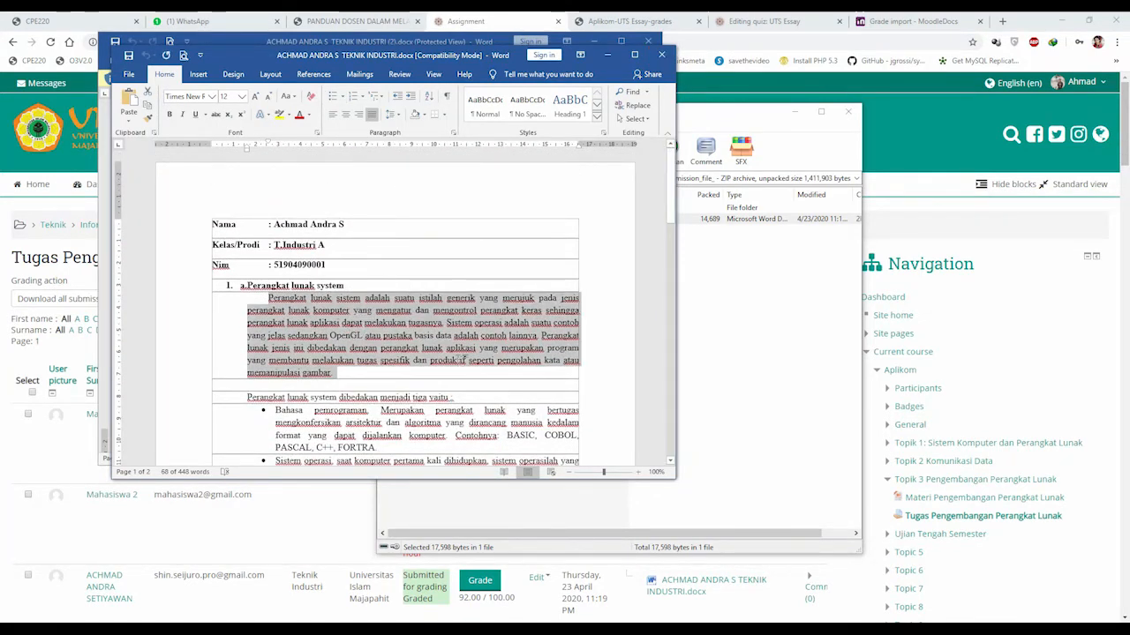
scroll(548, 372, down, 10)
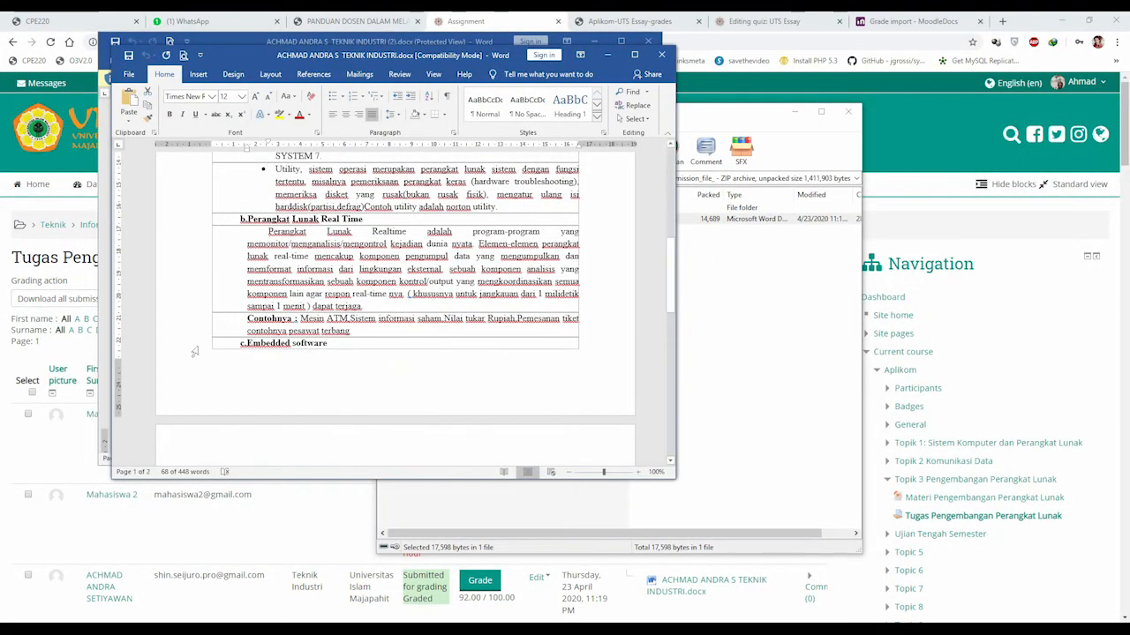
scroll(383, 304, up, 10)
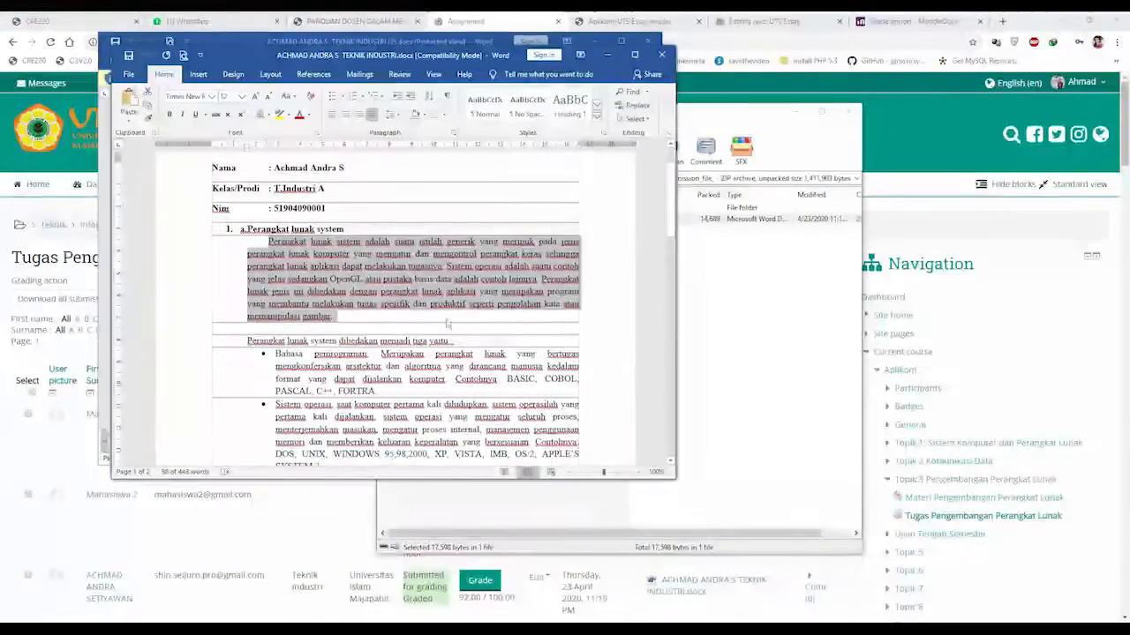
click(404, 287)
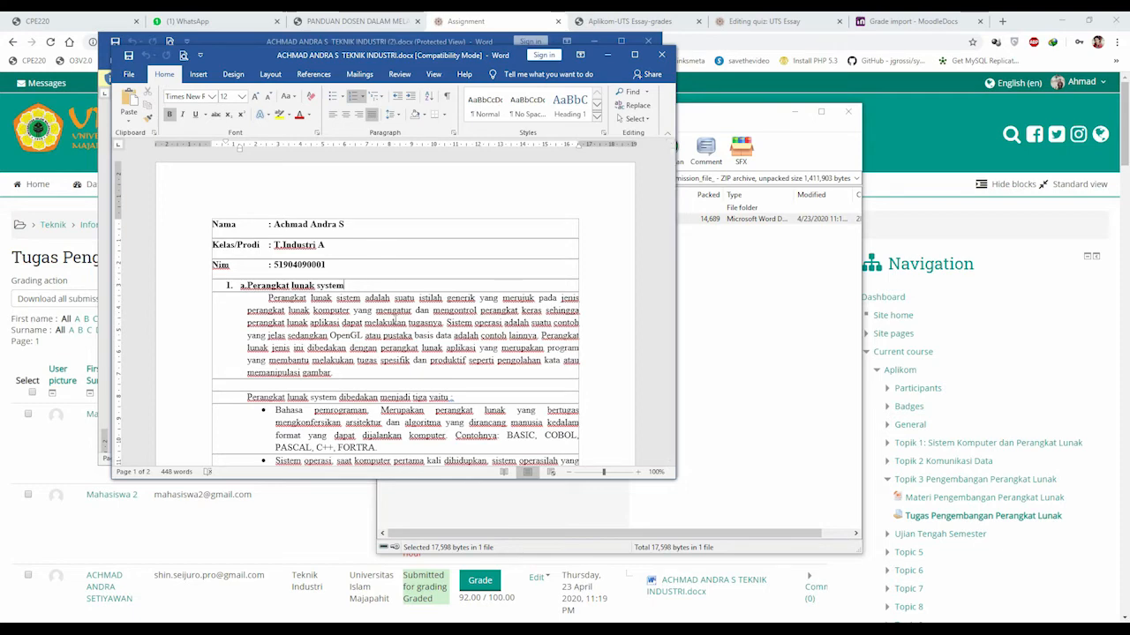
Return to the archive's student folder list and open the second student's submission folder
click(705, 331)
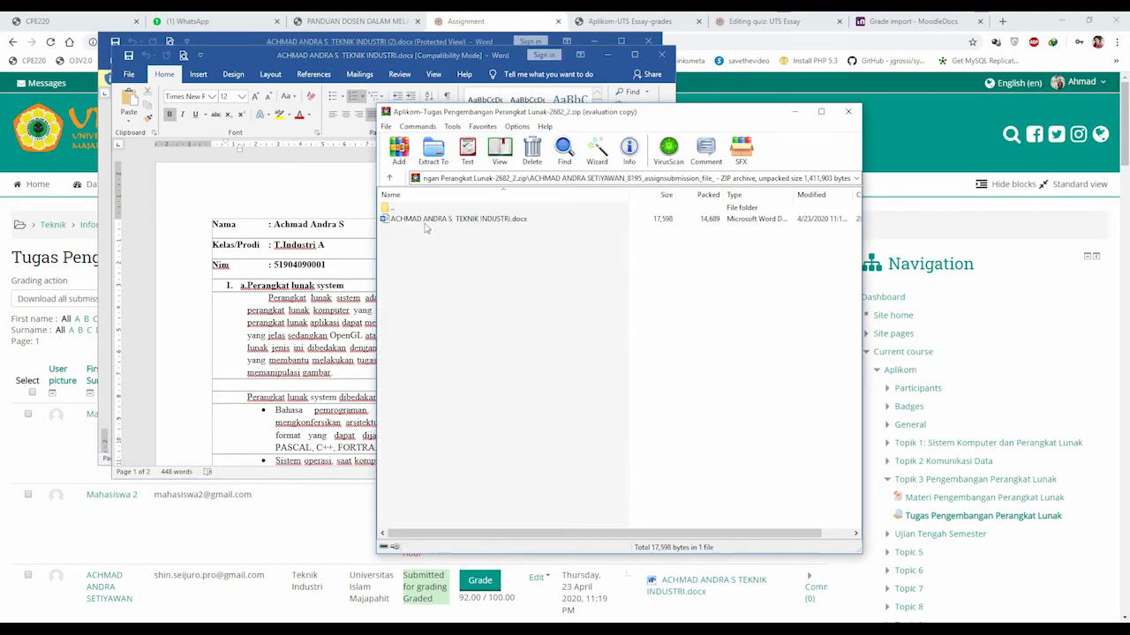
double_click(388, 210)
double_click(452, 232)
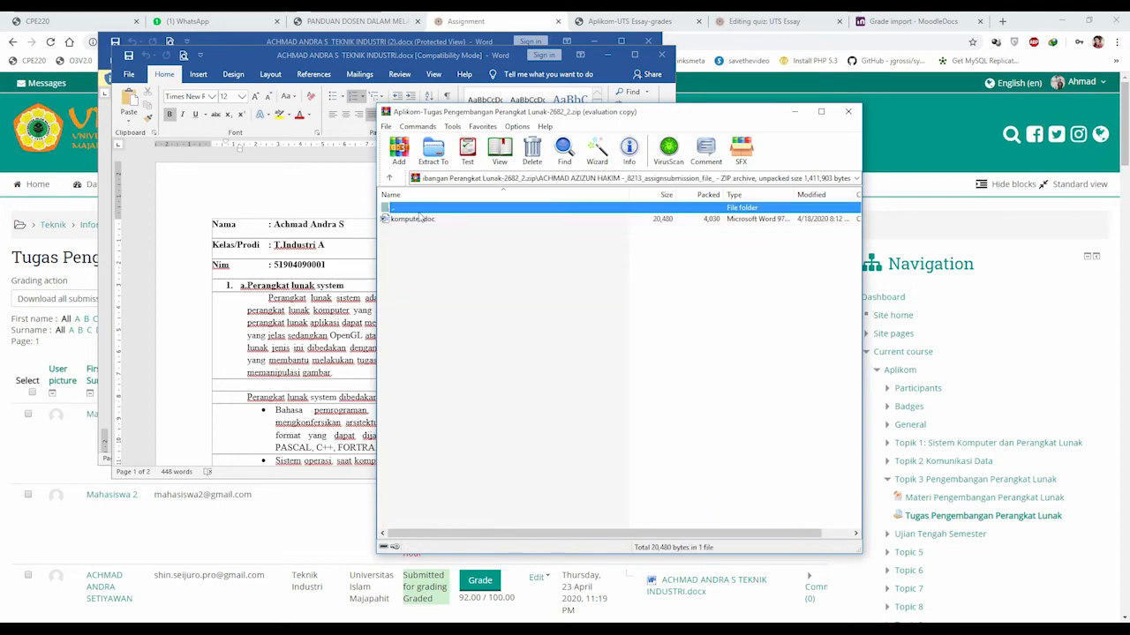
Go back to the archive's folder list, open the next student's folder and look through the Word document in it
key(BackSpace)
double_click(452, 243)
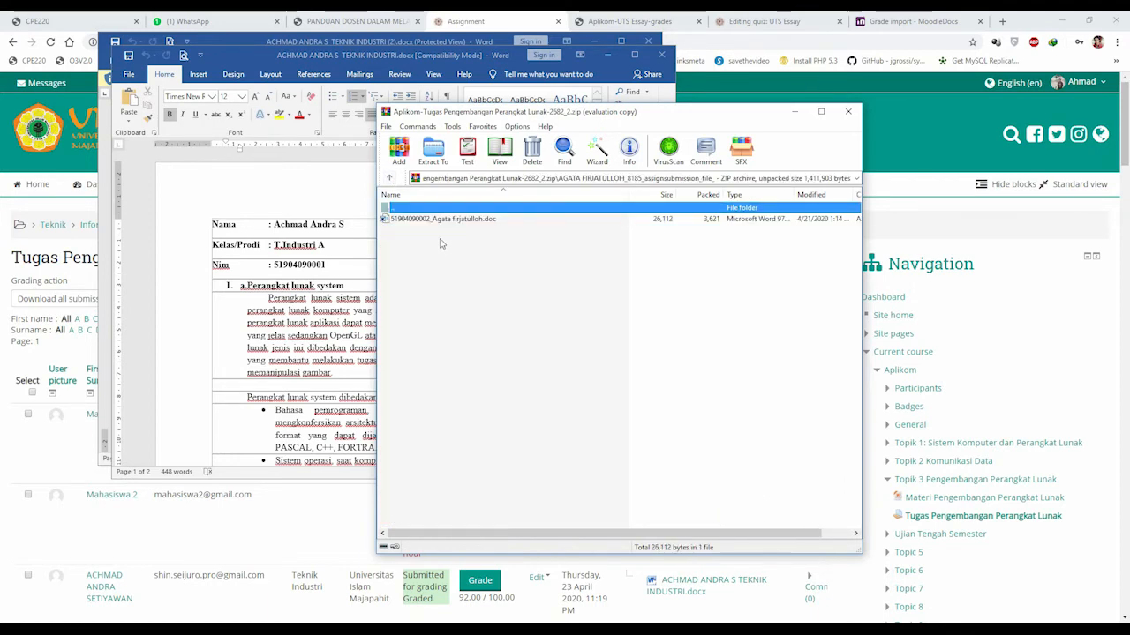
double_click(433, 220)
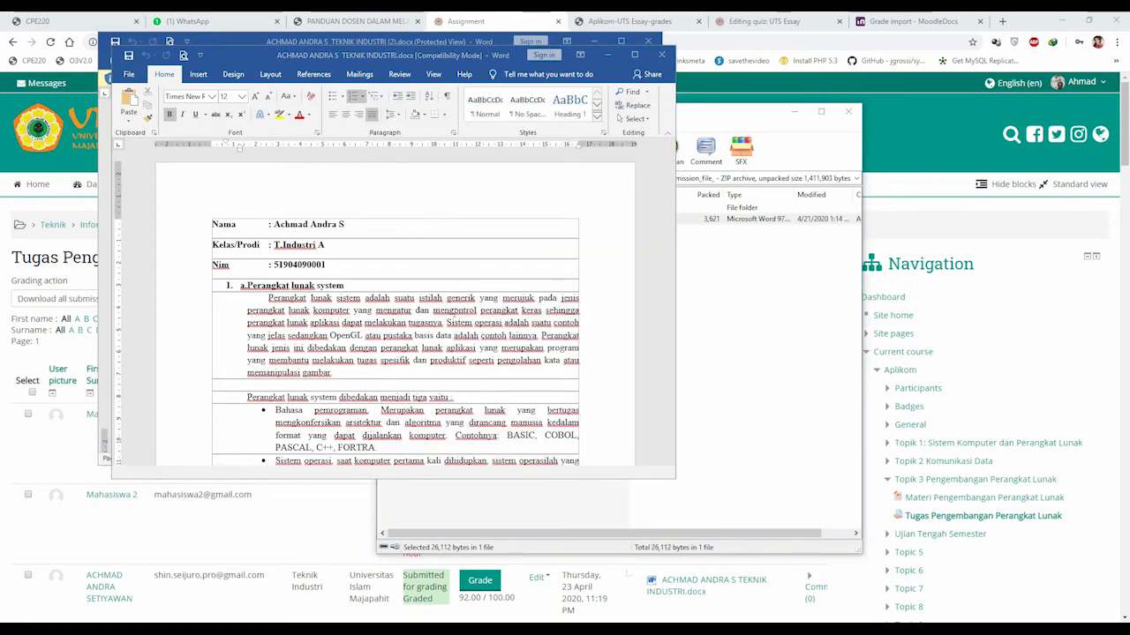
scroll(396, 357, down, 8)
scroll(396, 351, up, 5)
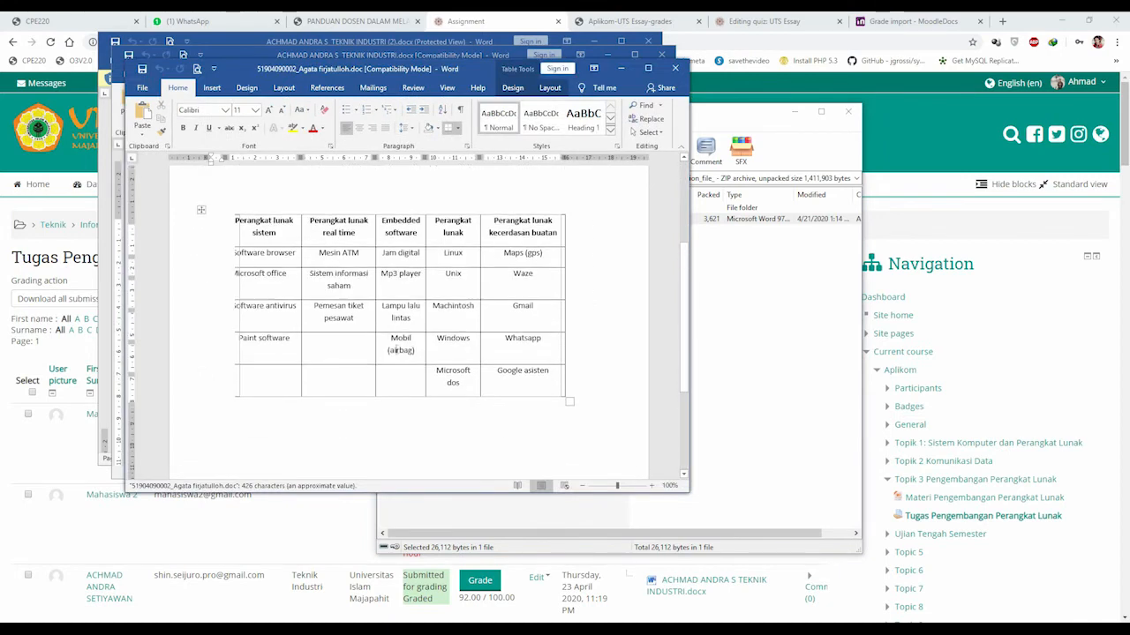
Close the open Word documents and the submissions archive, and check the grading actions offered for the assignment
click(664, 64)
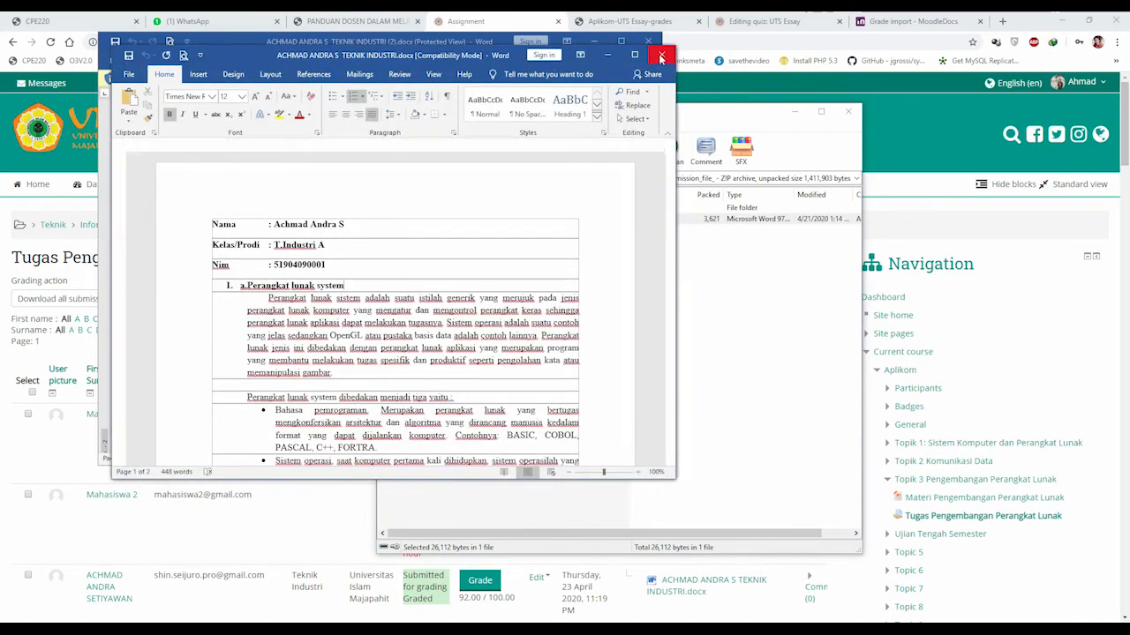
click(661, 55)
click(648, 41)
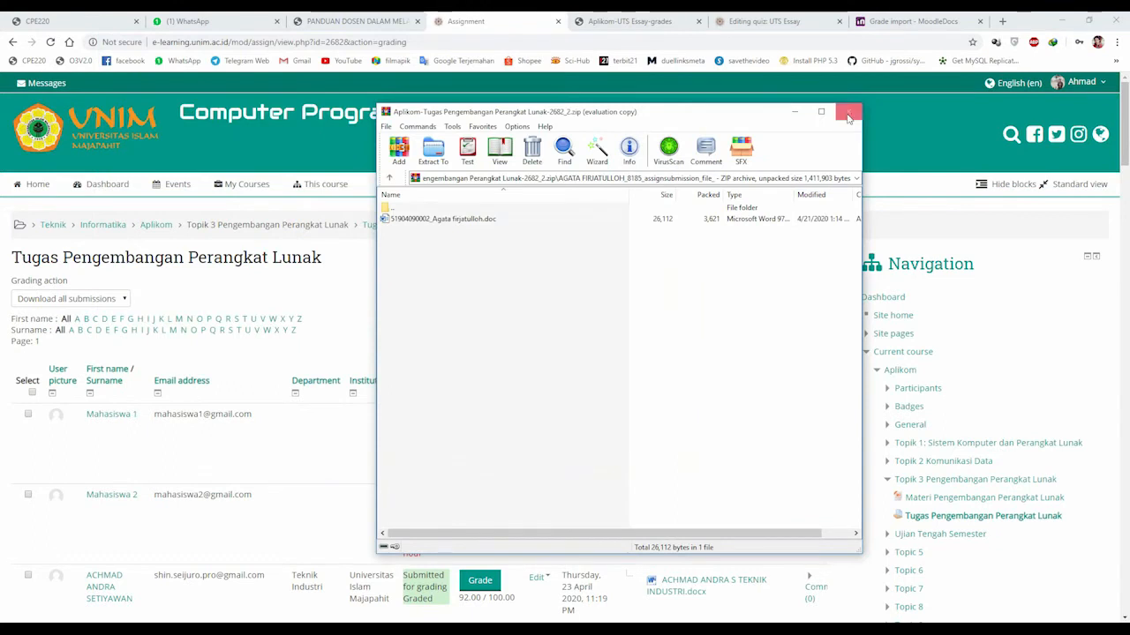
click(848, 113)
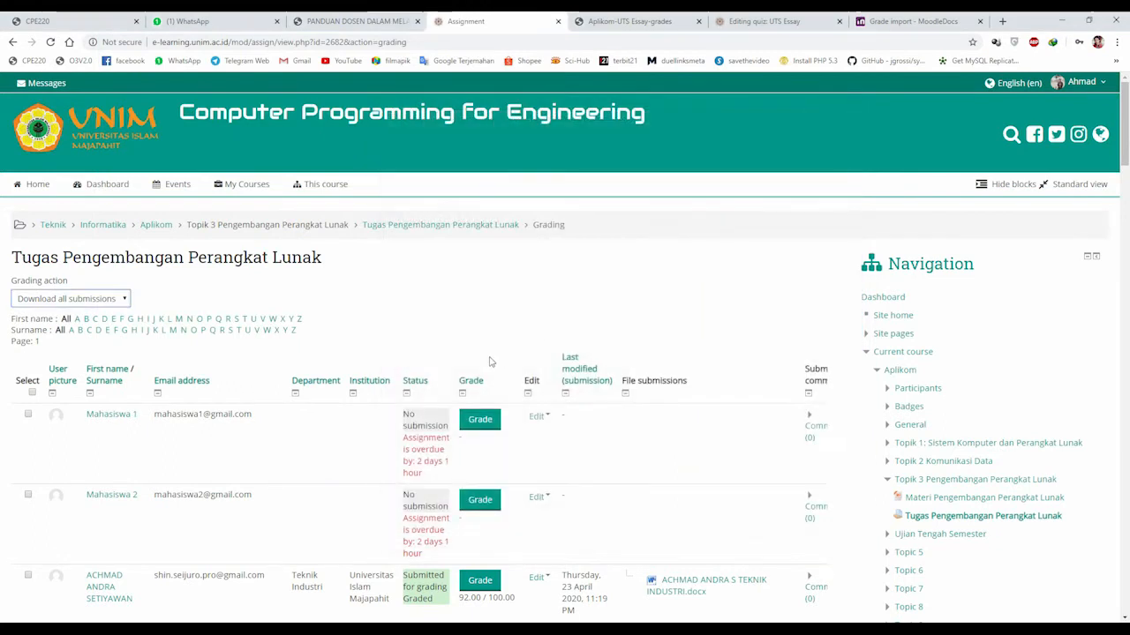
click(108, 300)
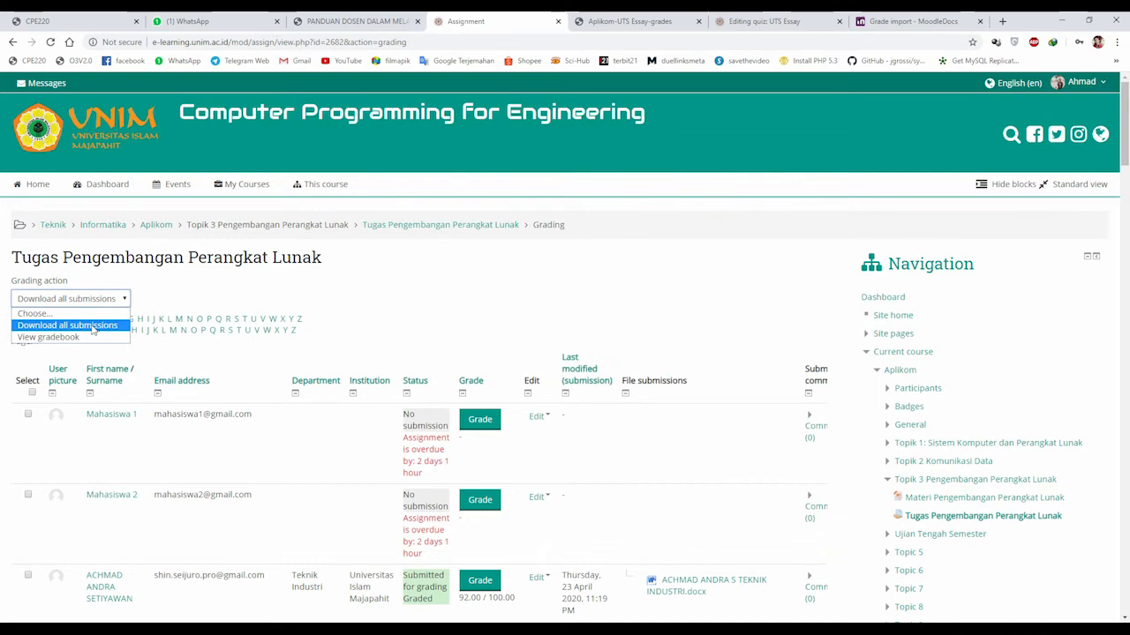
click(343, 295)
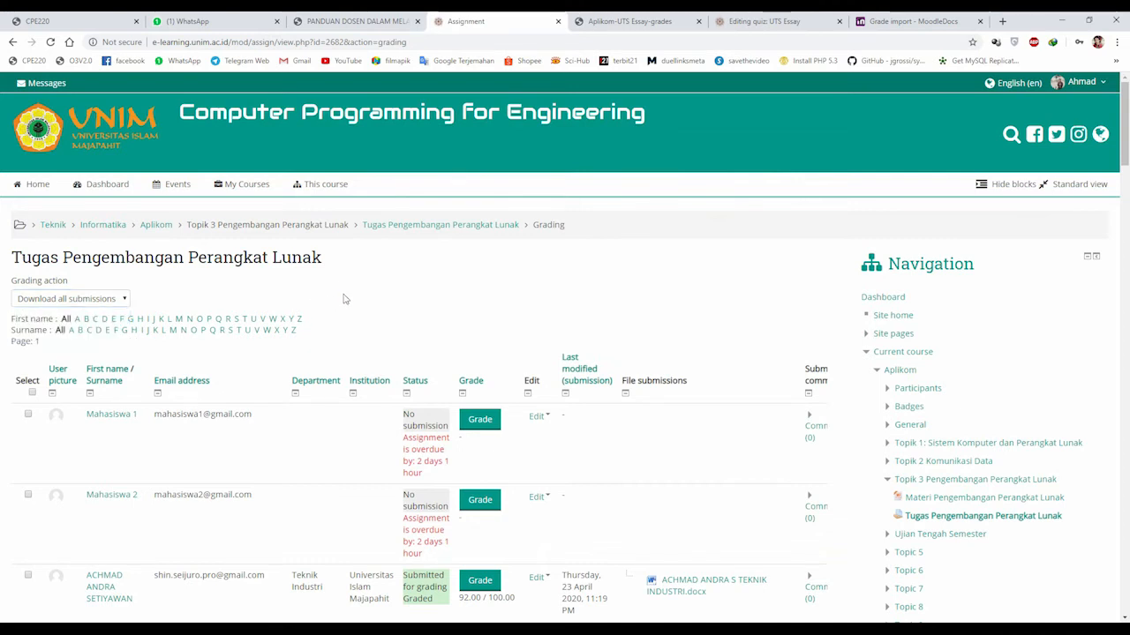
Open the course's quiz list and the attempts report for UTS Essay, and look over the students' question marks
mouse_move(331, 188)
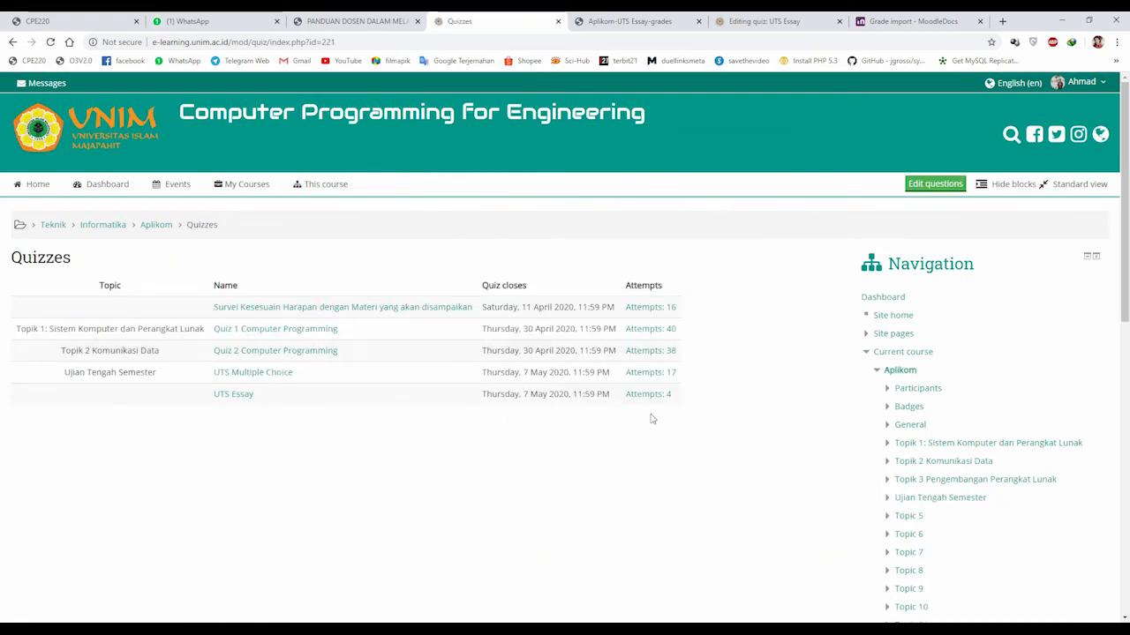
click(655, 401)
scroll(527, 384, down, 10)
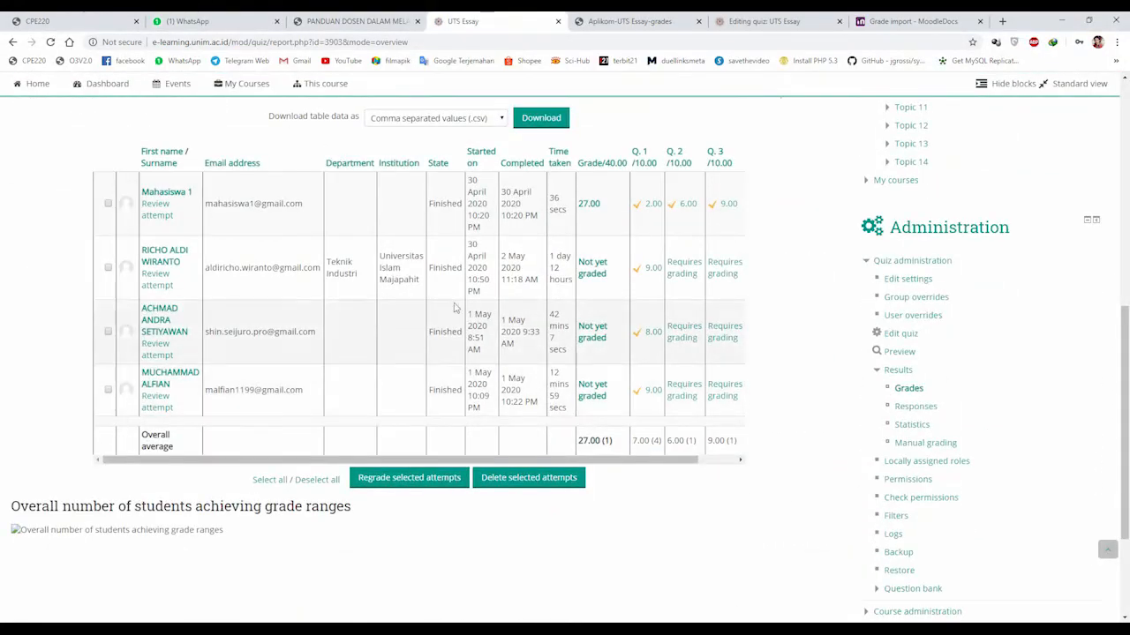
scroll(160, 251, up, 2)
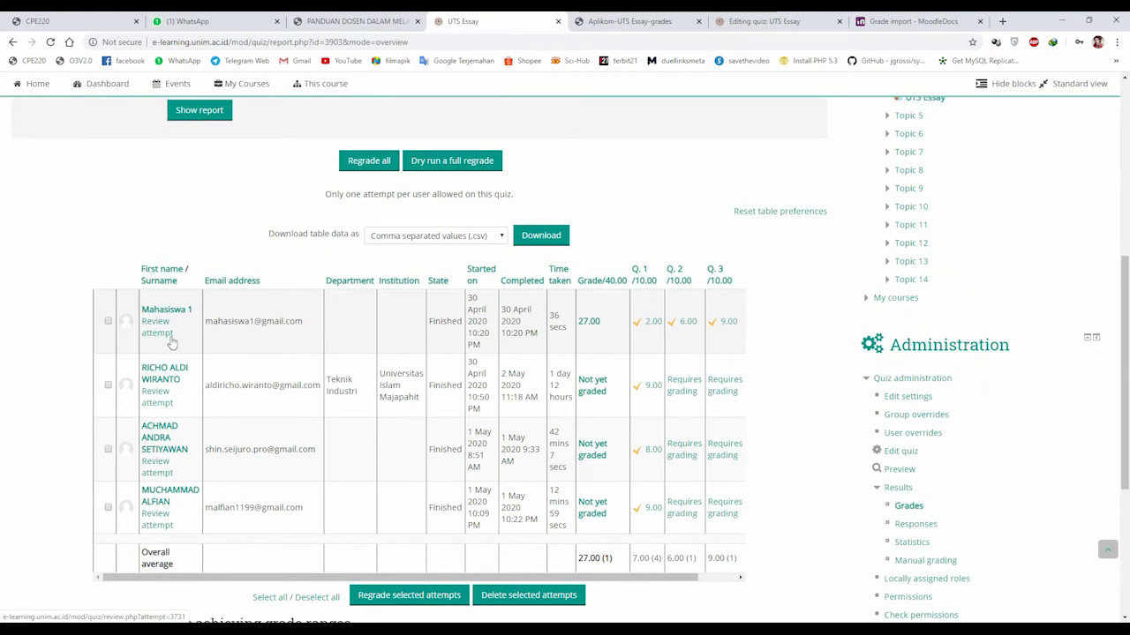
scroll(970, 333, up, 1)
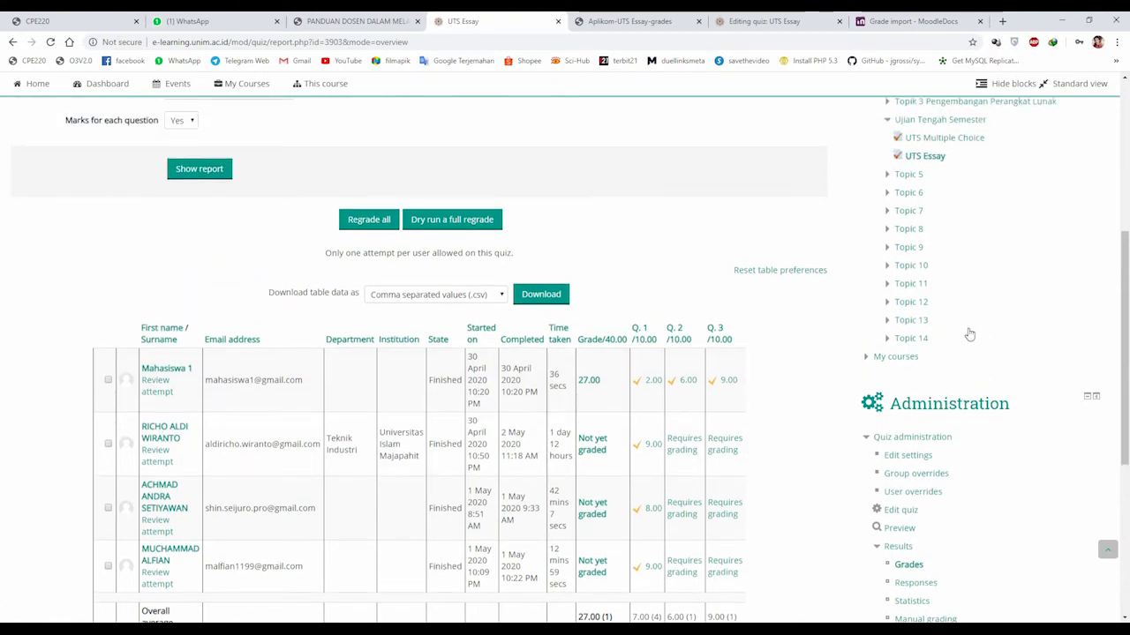
Open the review of the second listed student's UTS Essay attempt and read through the answers to all four questions
scroll(194, 403, down, 2)
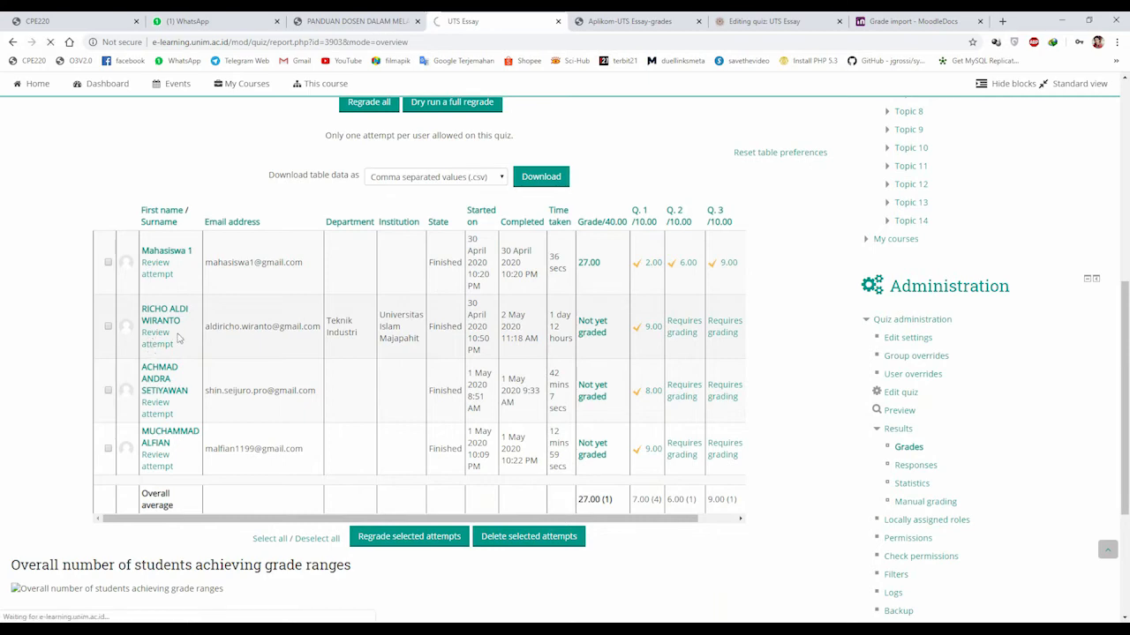
scroll(163, 380, down, 3)
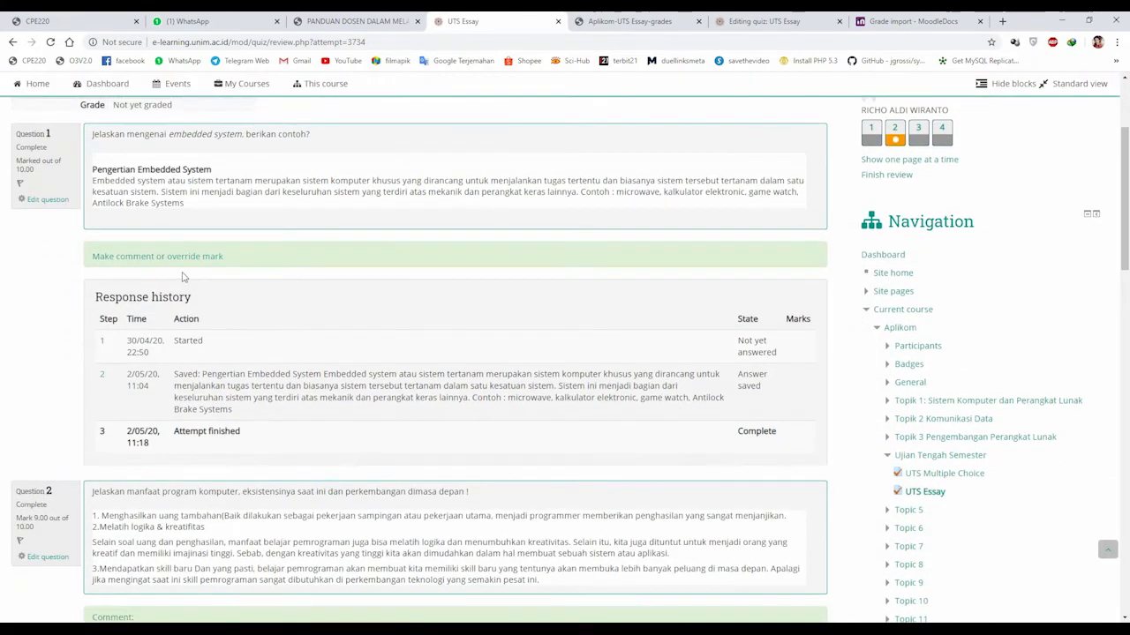
scroll(192, 256, up, 3)
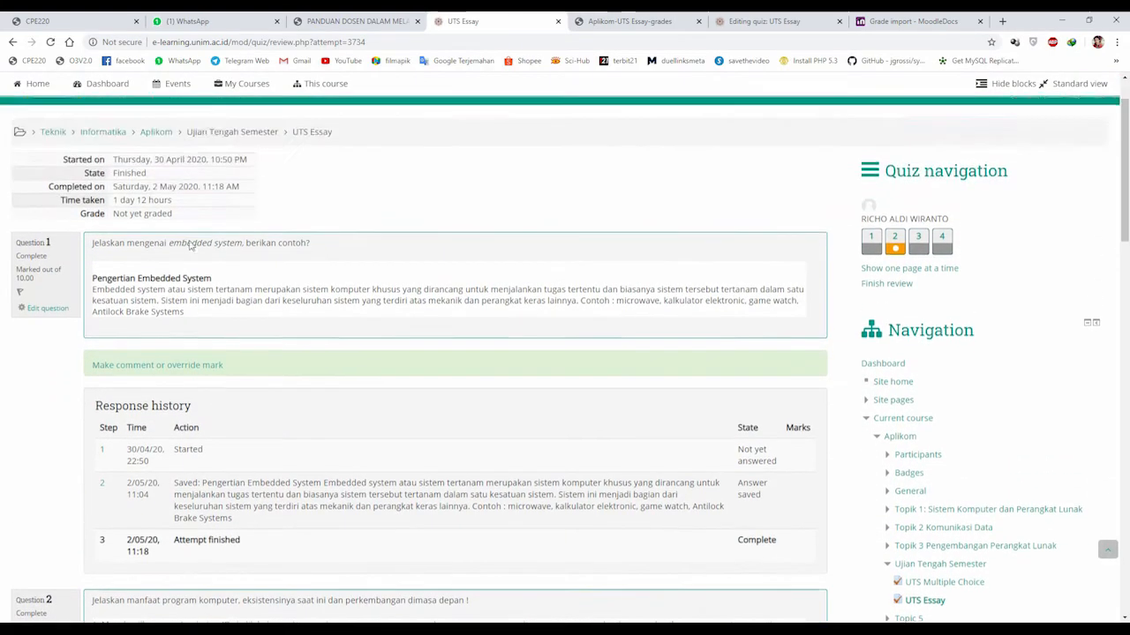
scroll(159, 322, down, 1)
scroll(162, 314, down, 15)
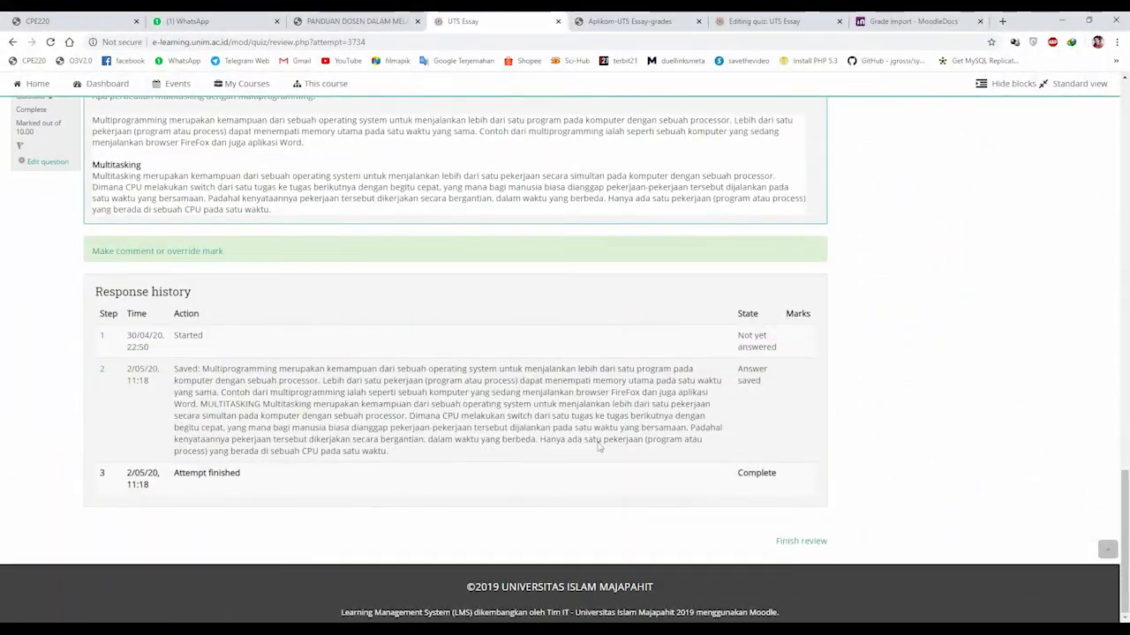
scroll(592, 450, up, 10)
scroll(572, 465, up, 10)
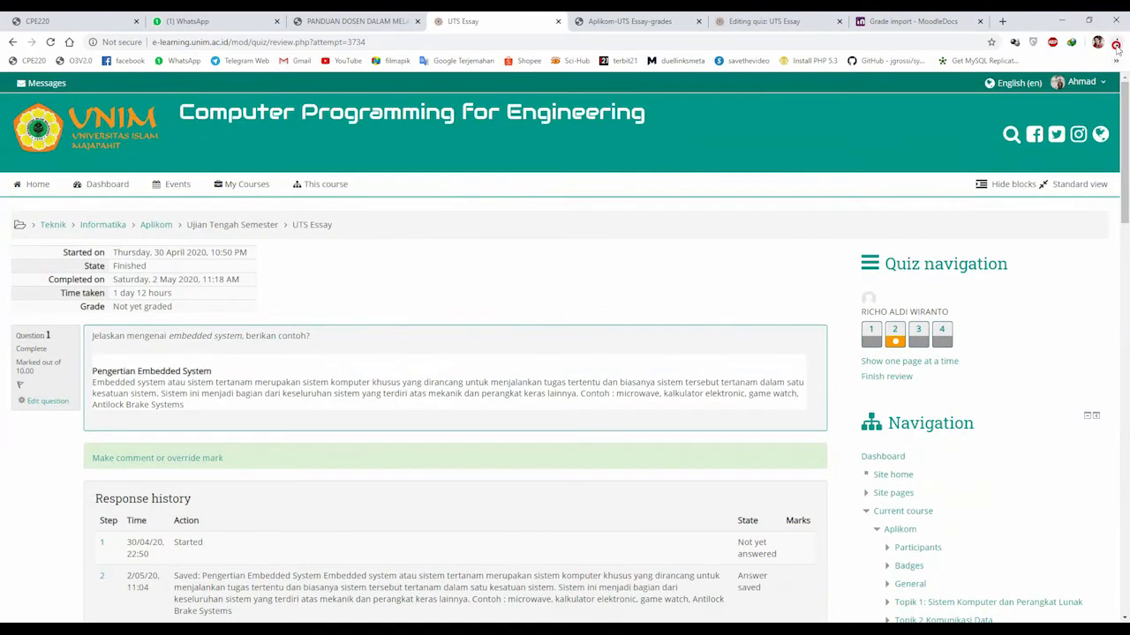
Bring up the browser's print preview of the attempt review with Save as PDF as destination and check its pages
click(1116, 44)
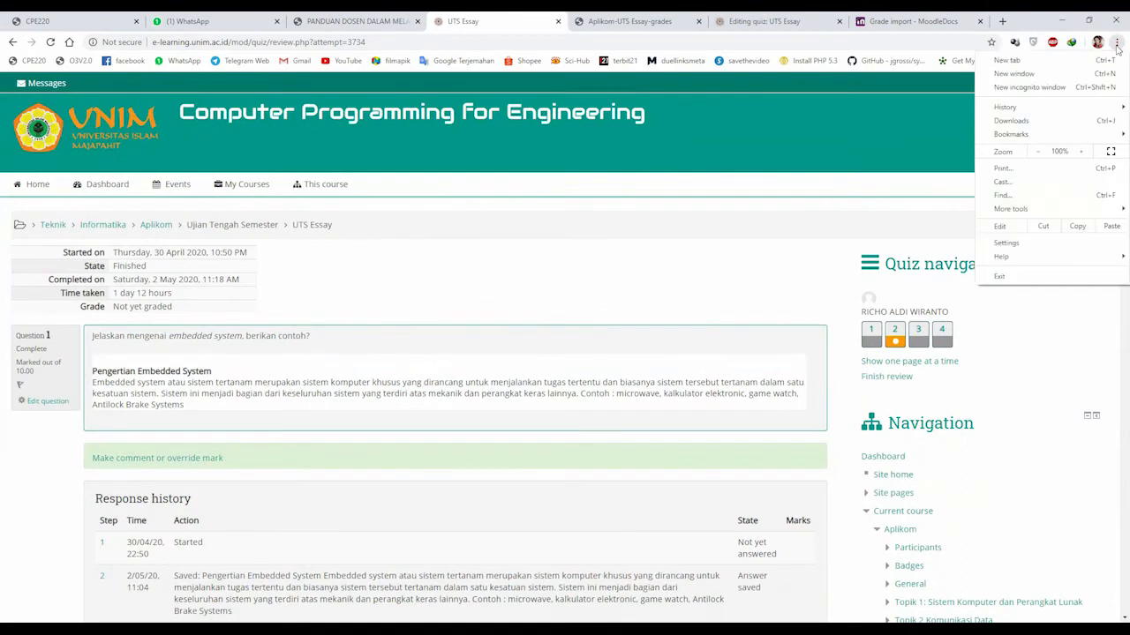
click(1018, 170)
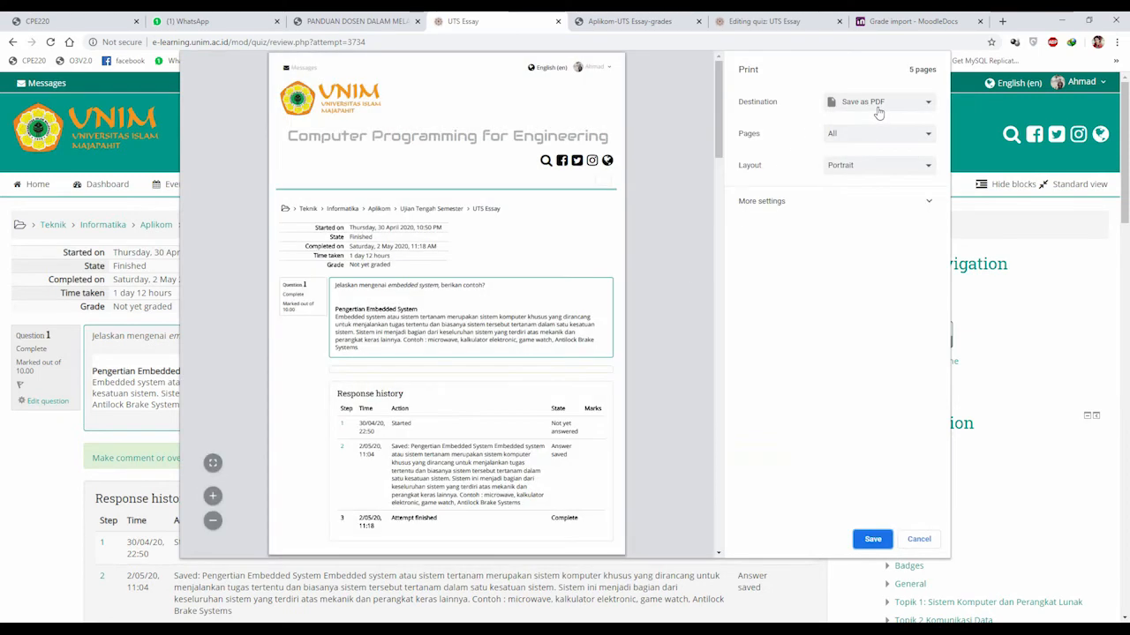
scroll(446, 362, down, 5)
scroll(524, 391, down, 15)
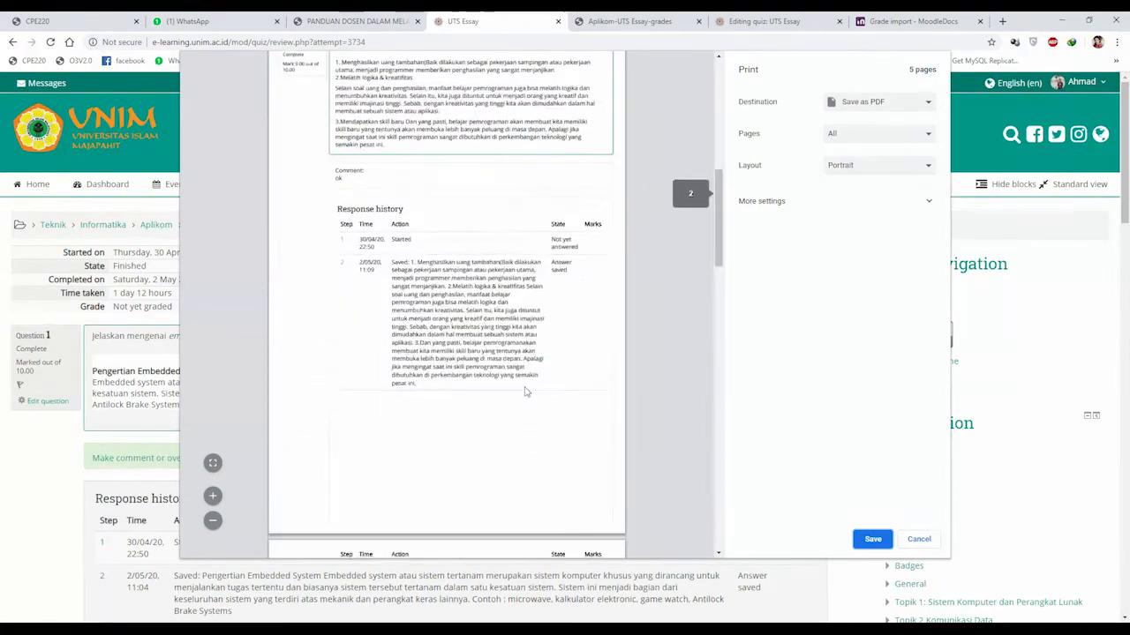
Save the attempt review to the Downloads folder as the PDF "UTS Essay mhs 1"
click(870, 538)
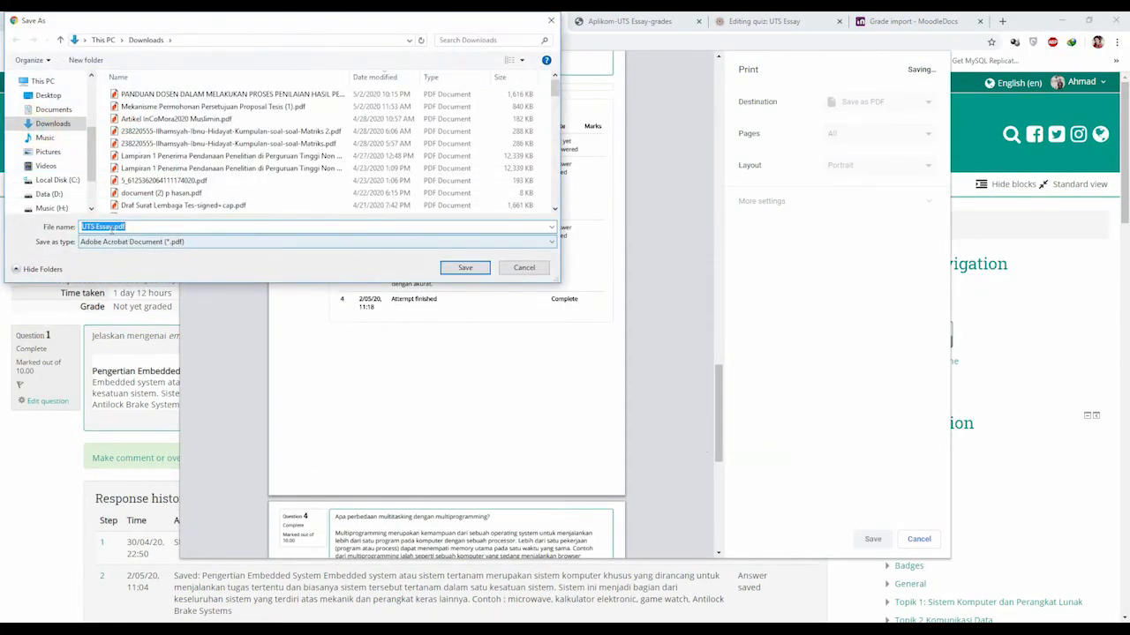
click(111, 227)
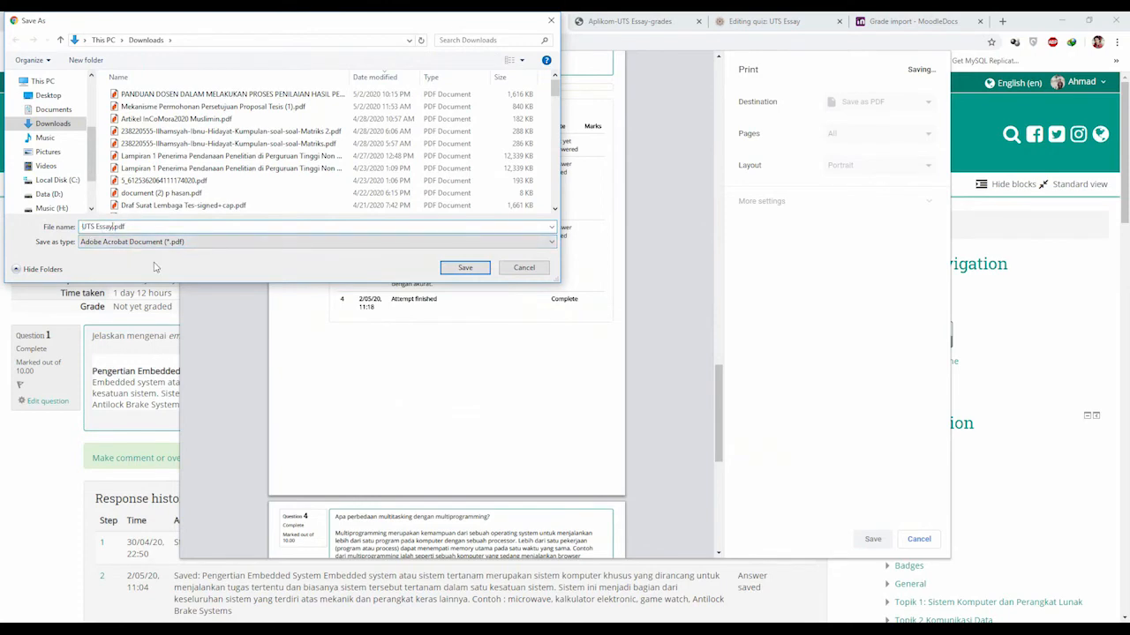
drag(172, 21, 469, 248)
scroll(420, 164, down, 5)
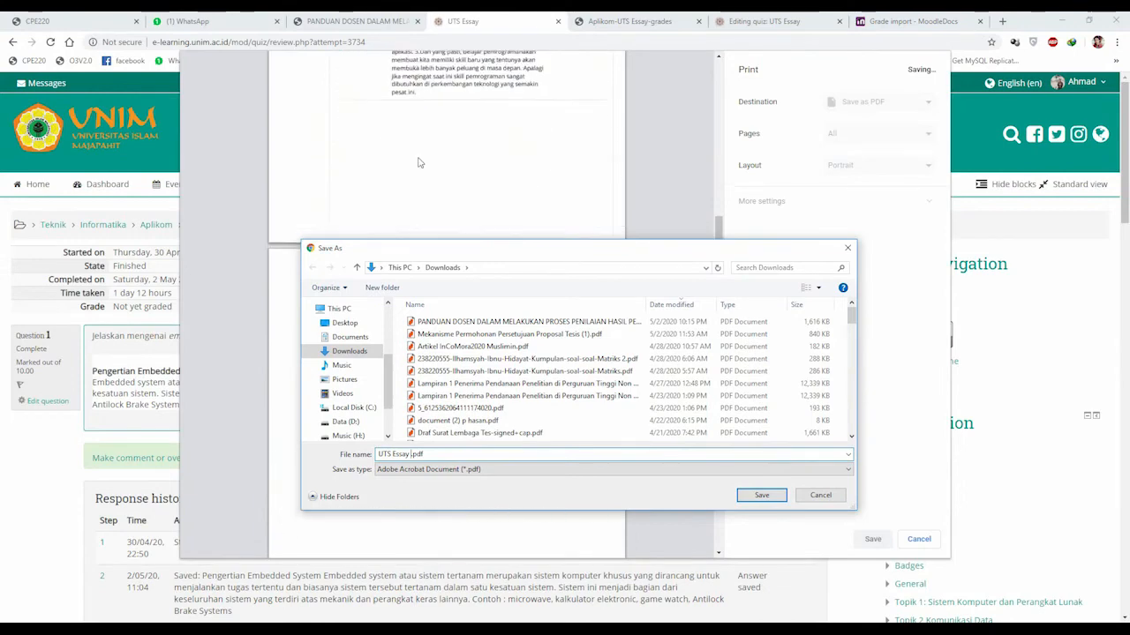
scroll(420, 163, up, 5)
scroll(411, 173, down, 2)
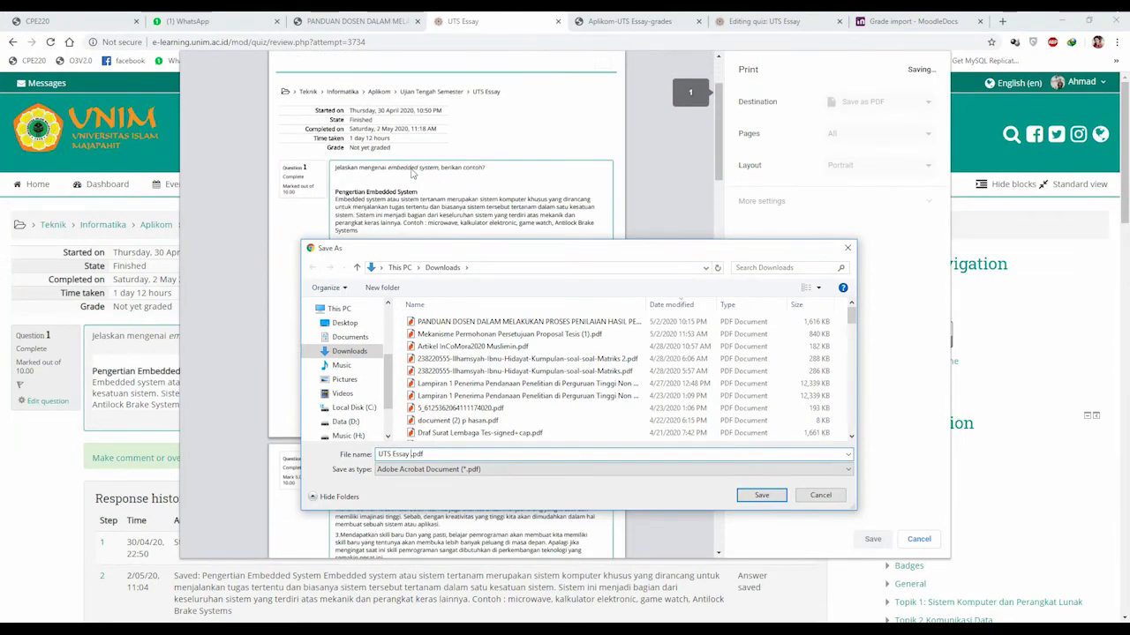
scroll(410, 179, up, 2)
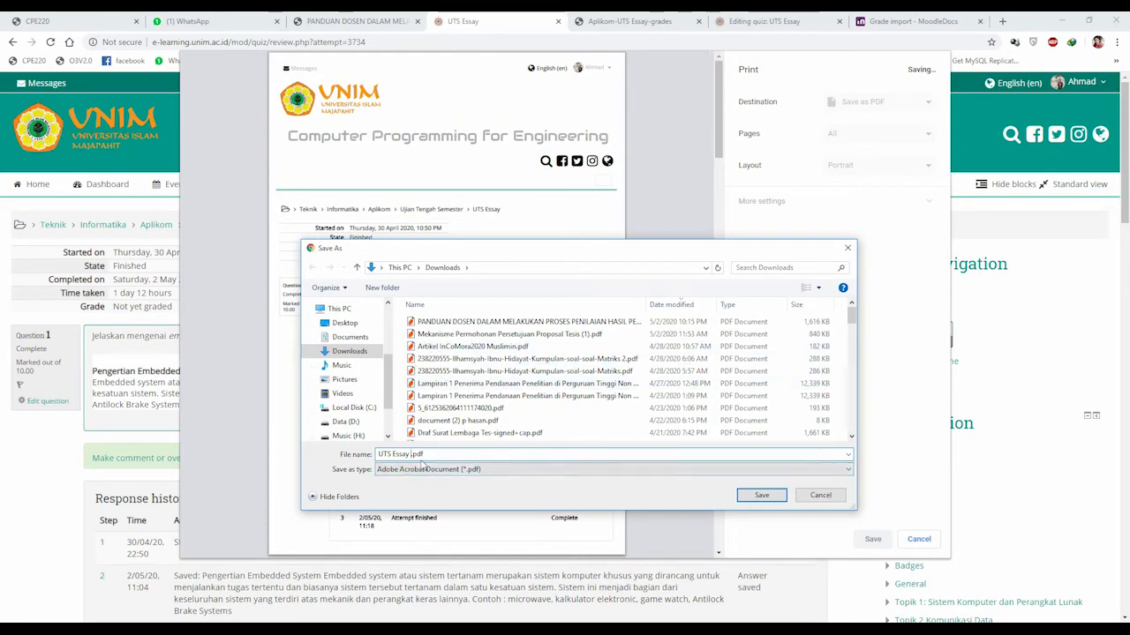
key(Return)
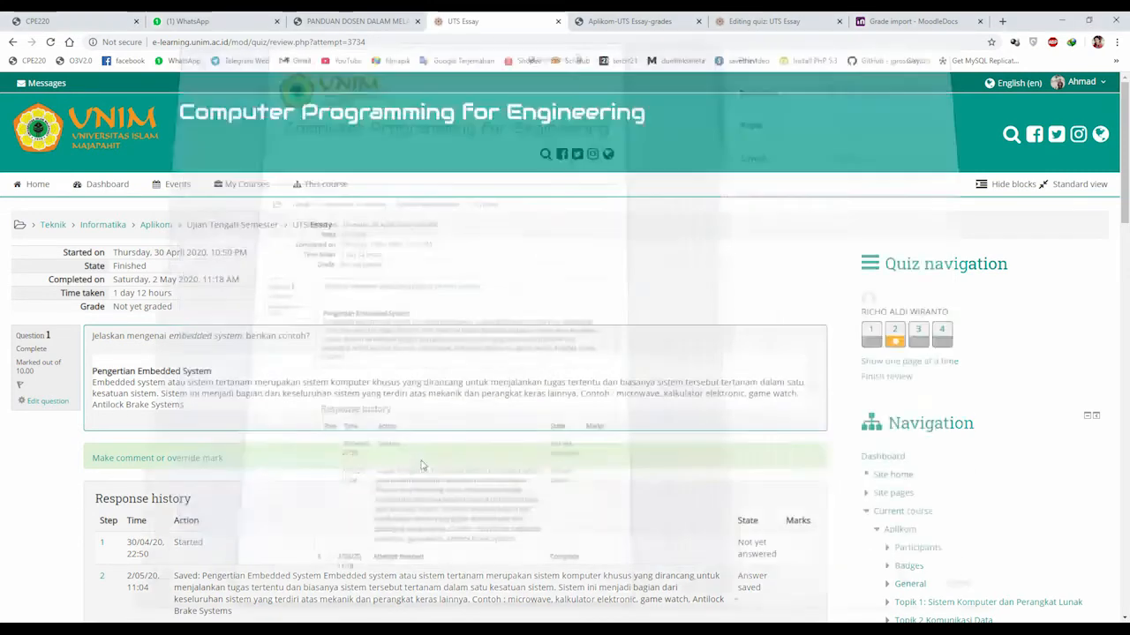
Switch to the Downloads folder in File Explorer, refresh it and open UTS Essay mhs 1.pdf
click(214, 630)
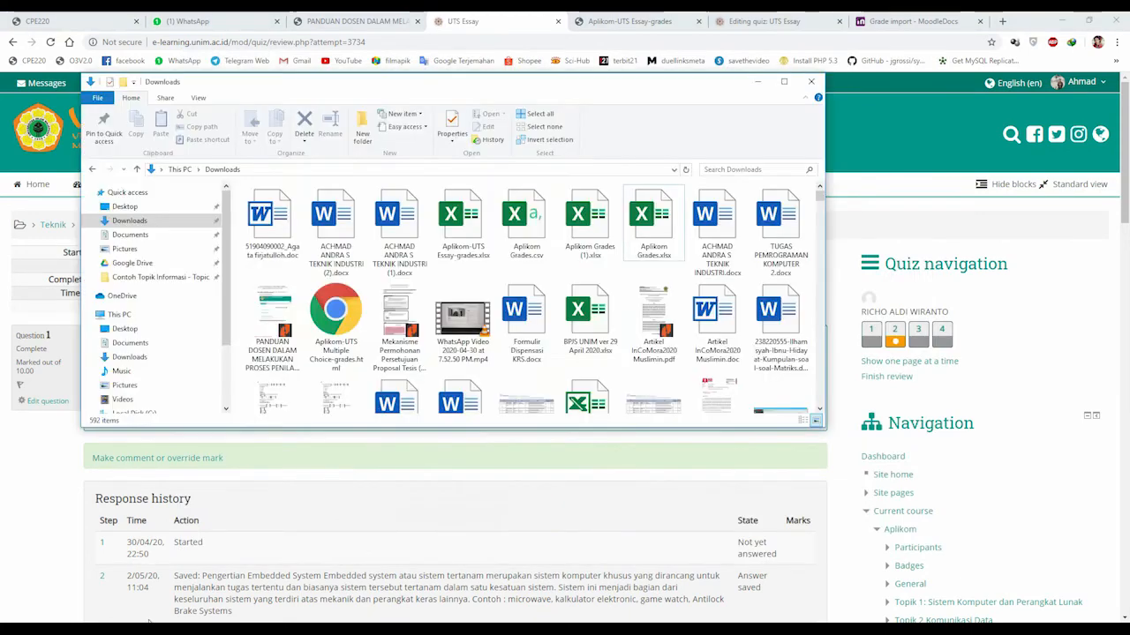
right_click(300, 278)
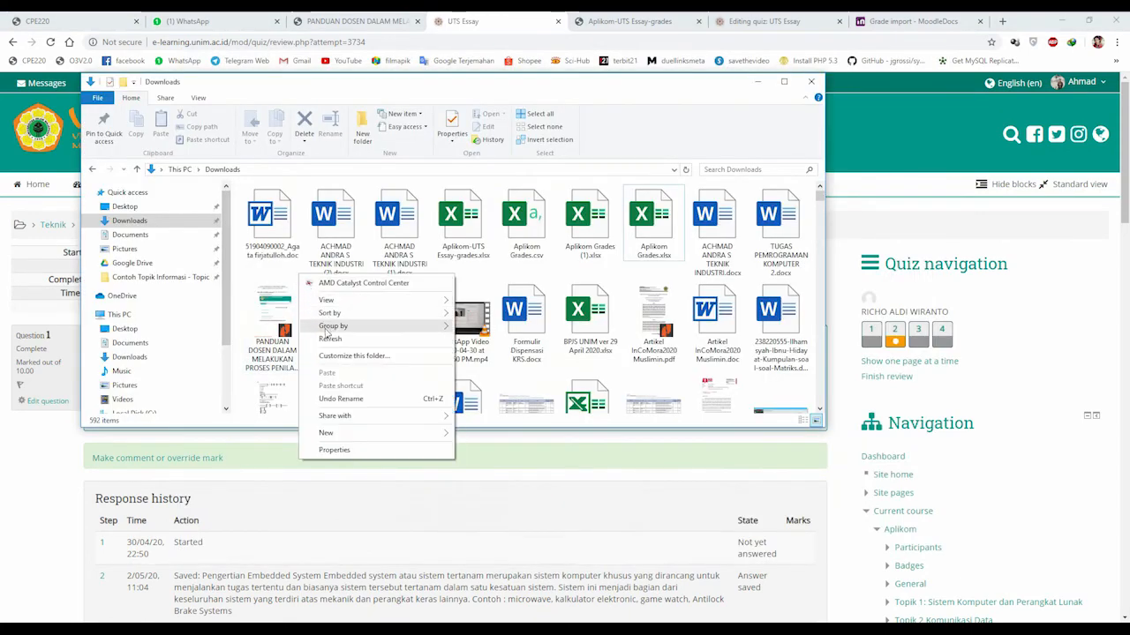
click(329, 339)
click(280, 239)
double_click(280, 239)
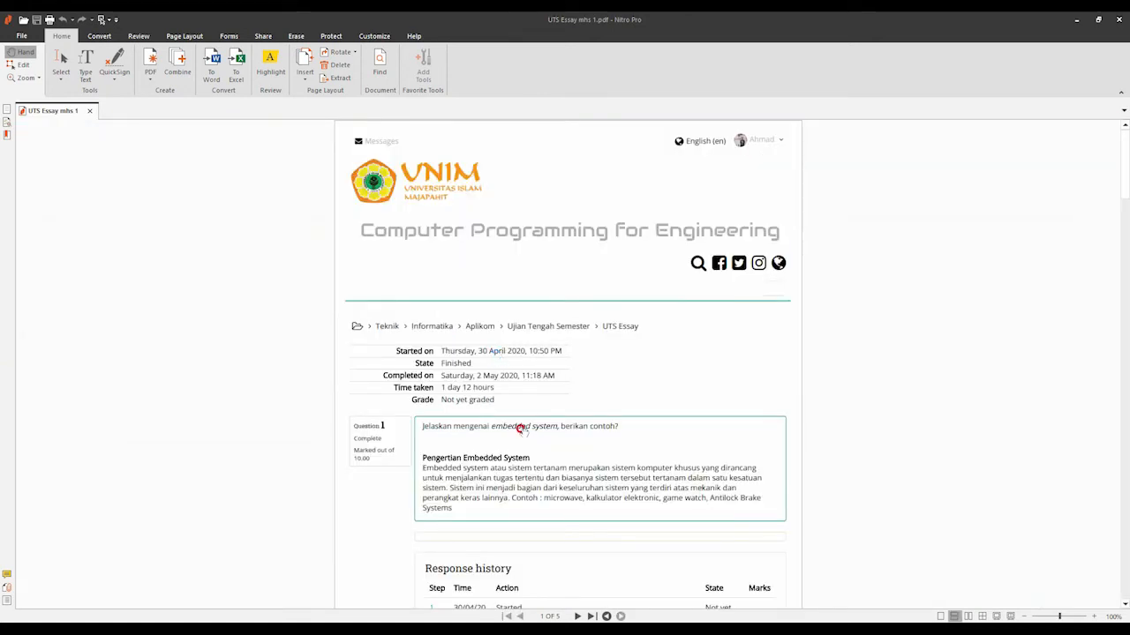
Look through the pages of the saved attempt PDF and minimise the PDF viewer
scroll(523, 431, down, 15)
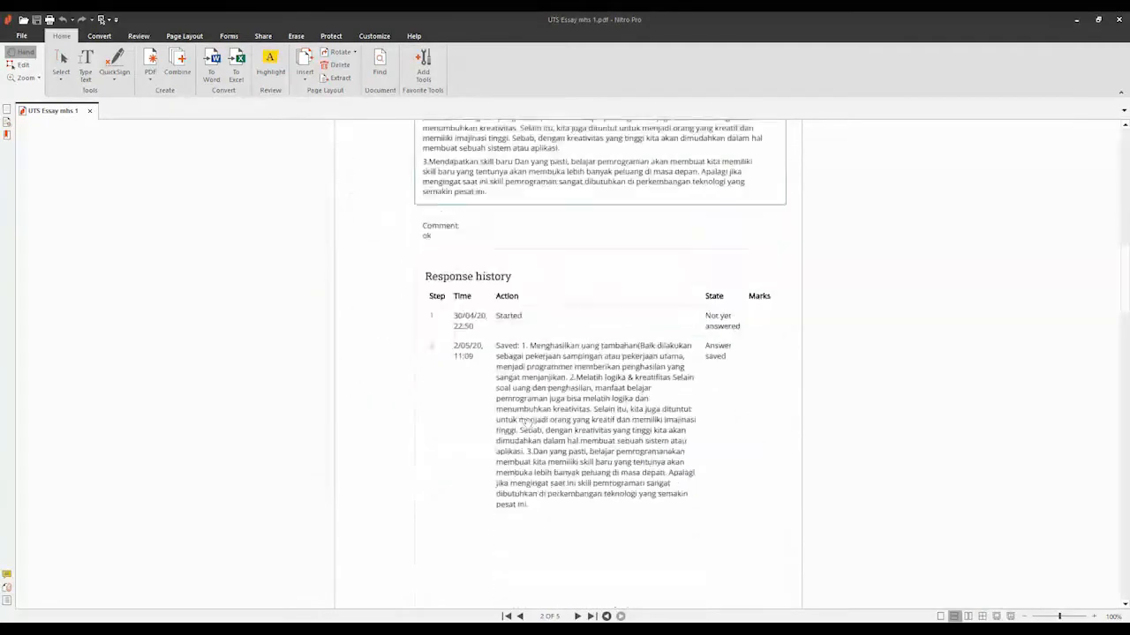
scroll(527, 423, down, 15)
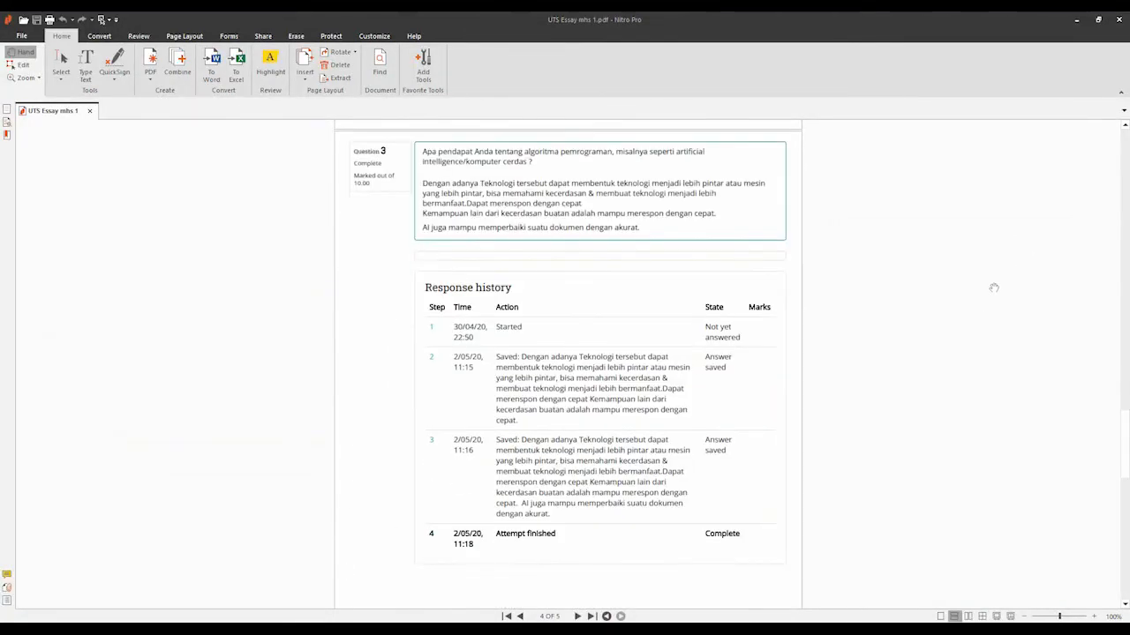
click(1075, 19)
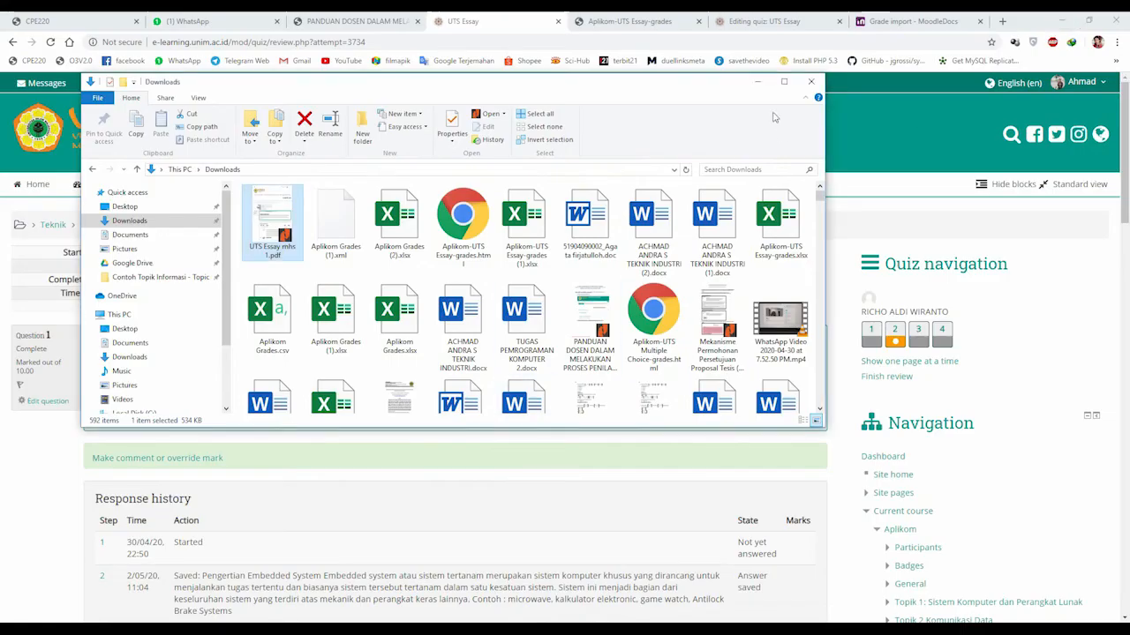
Open the comment and mark override form for question 2 of the attempt and select the value in its mark field
scroll(397, 419, down, 6)
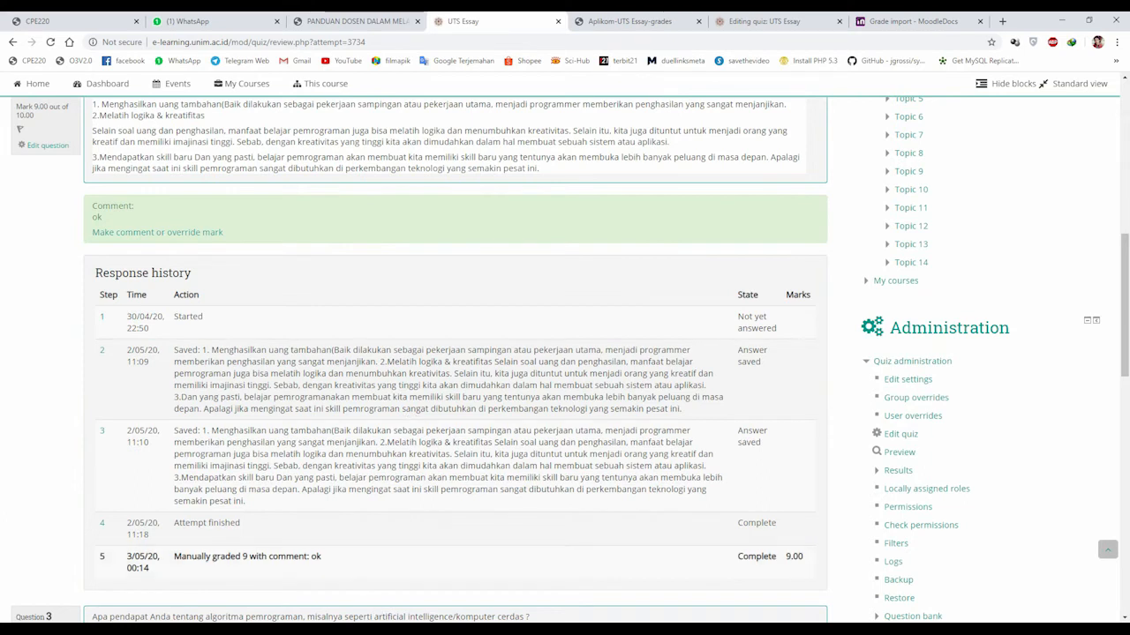
mouse_move(348, 594)
scroll(368, 507, up, 1)
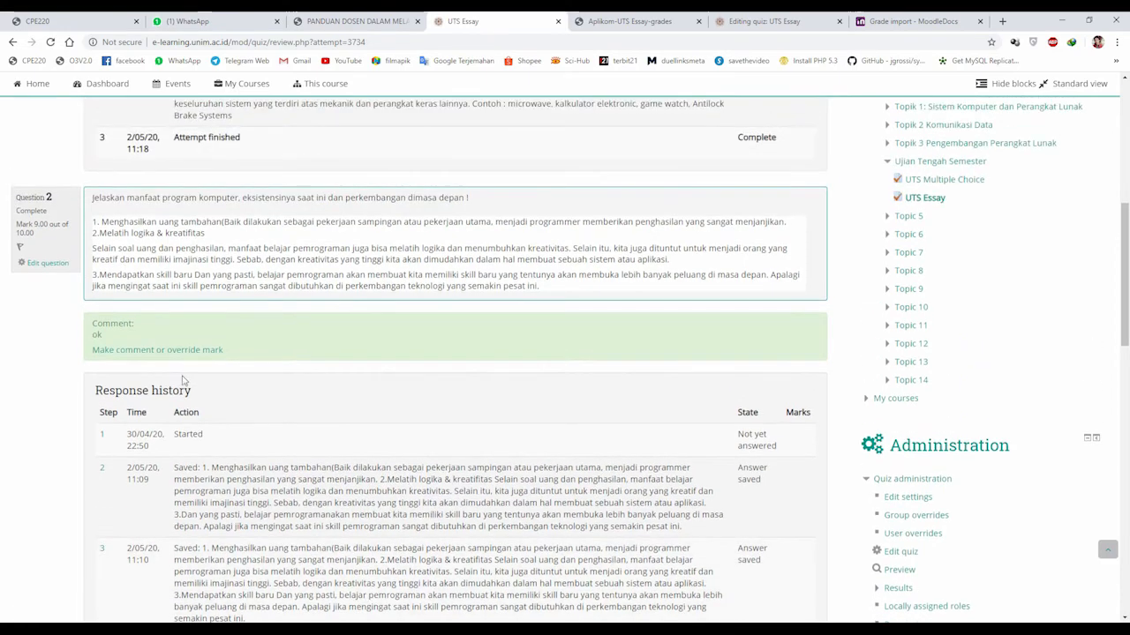
click(168, 351)
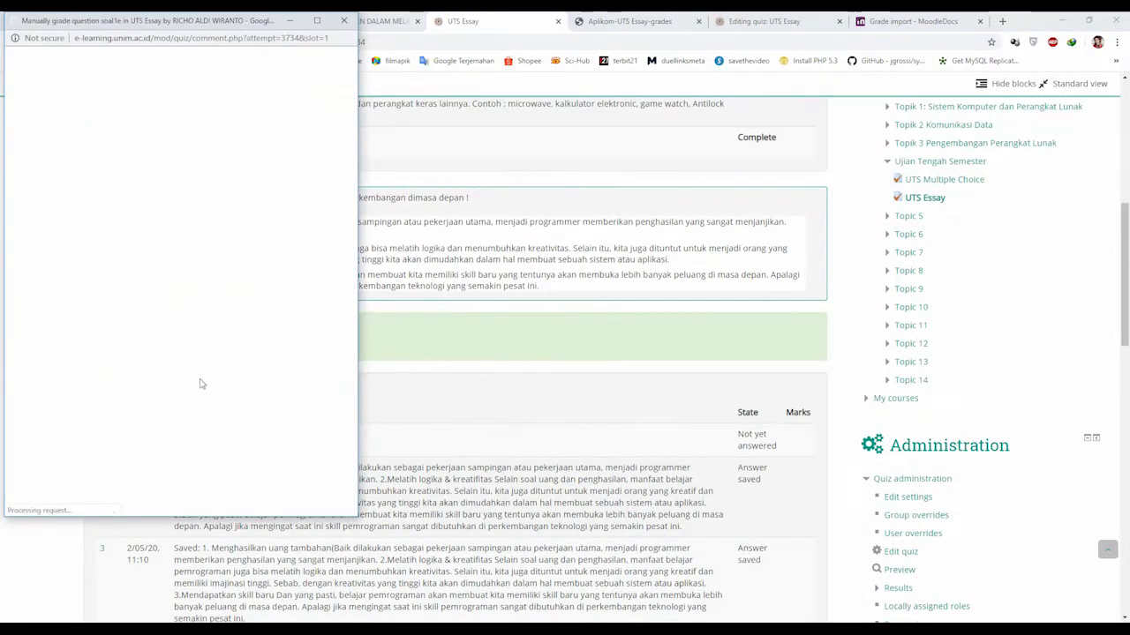
scroll(195, 368, down, 6)
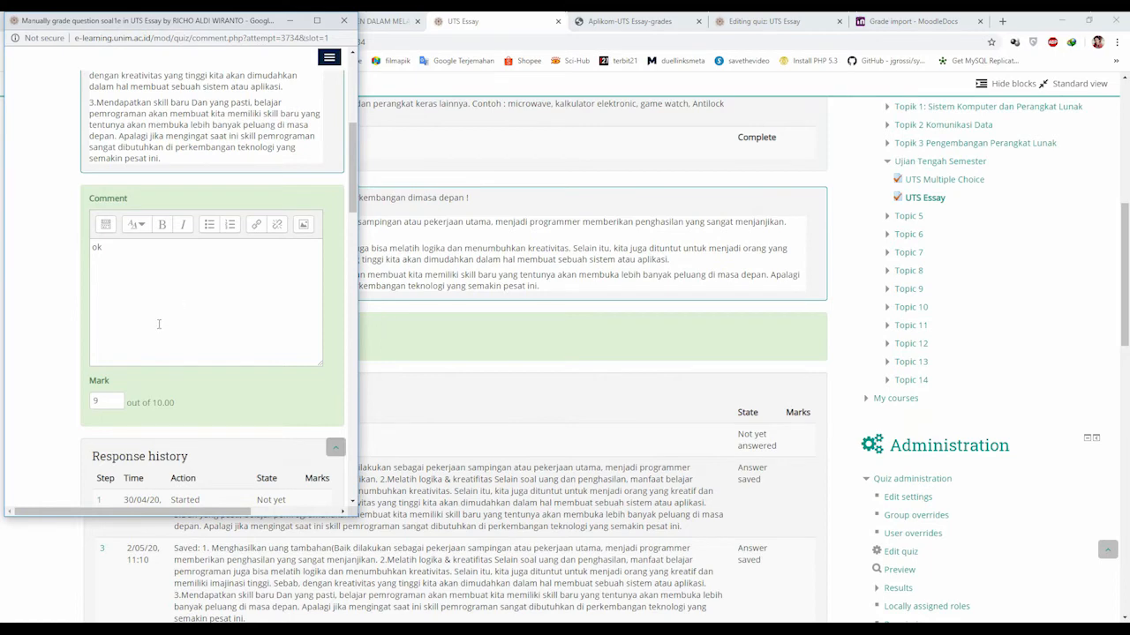
scroll(105, 396, down, 2)
drag(110, 287, 64, 287)
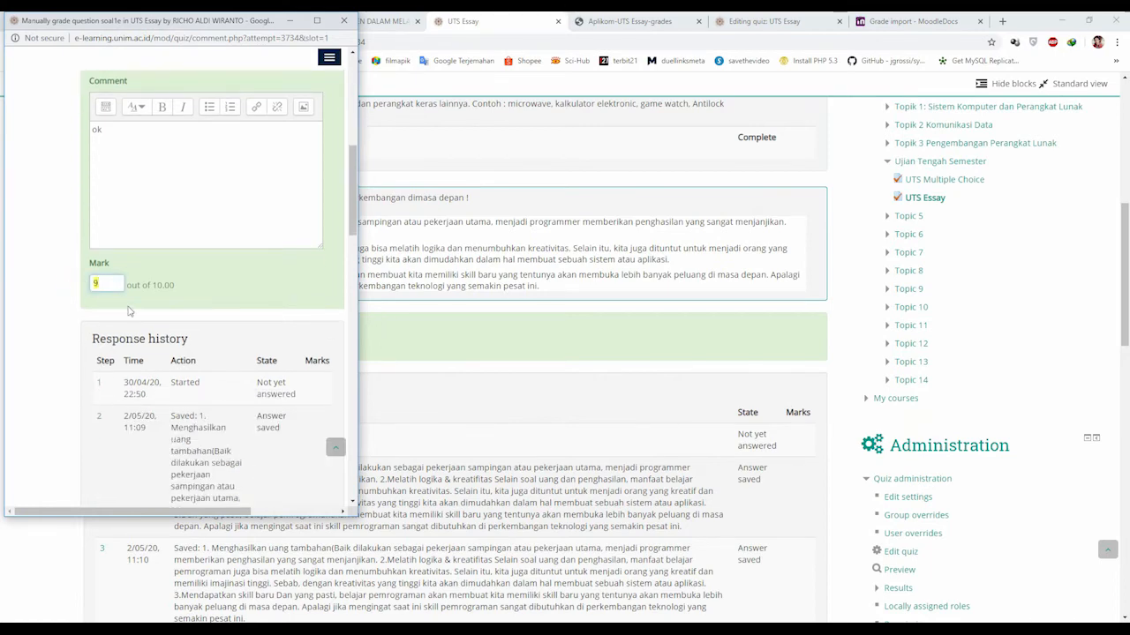
Maximise the manual grading window, review question 2's comment, mark and response history, and cancel the grading form
scroll(107, 349, down, 1)
scroll(121, 316, down, 10)
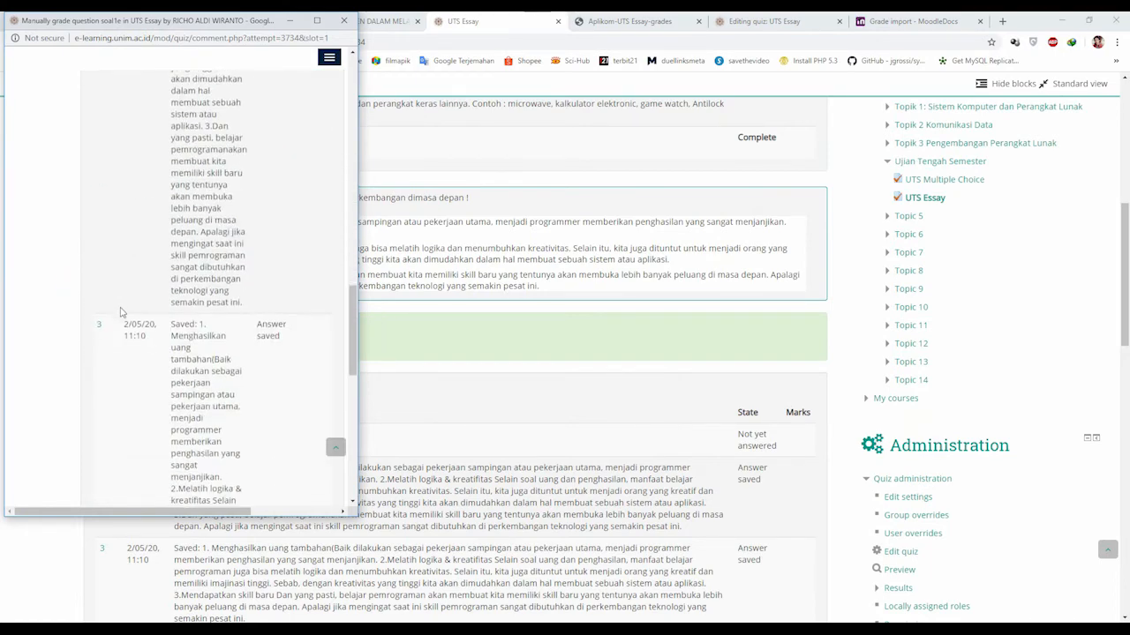
scroll(121, 315, down, 5)
click(317, 19)
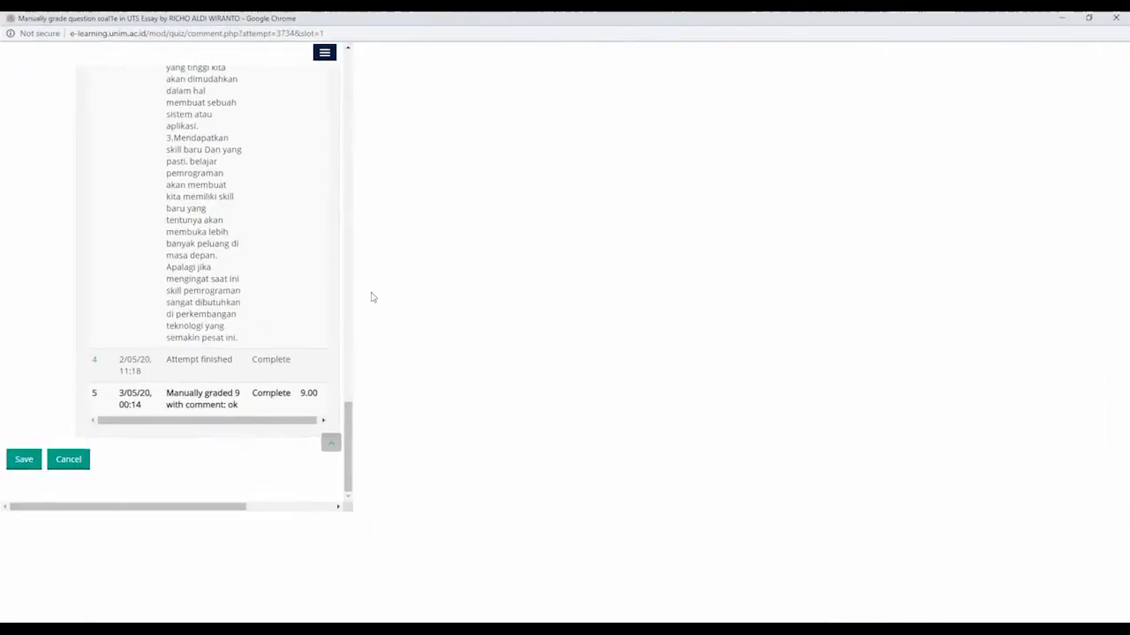
scroll(317, 451, up, 6)
scroll(335, 401, down, 3)
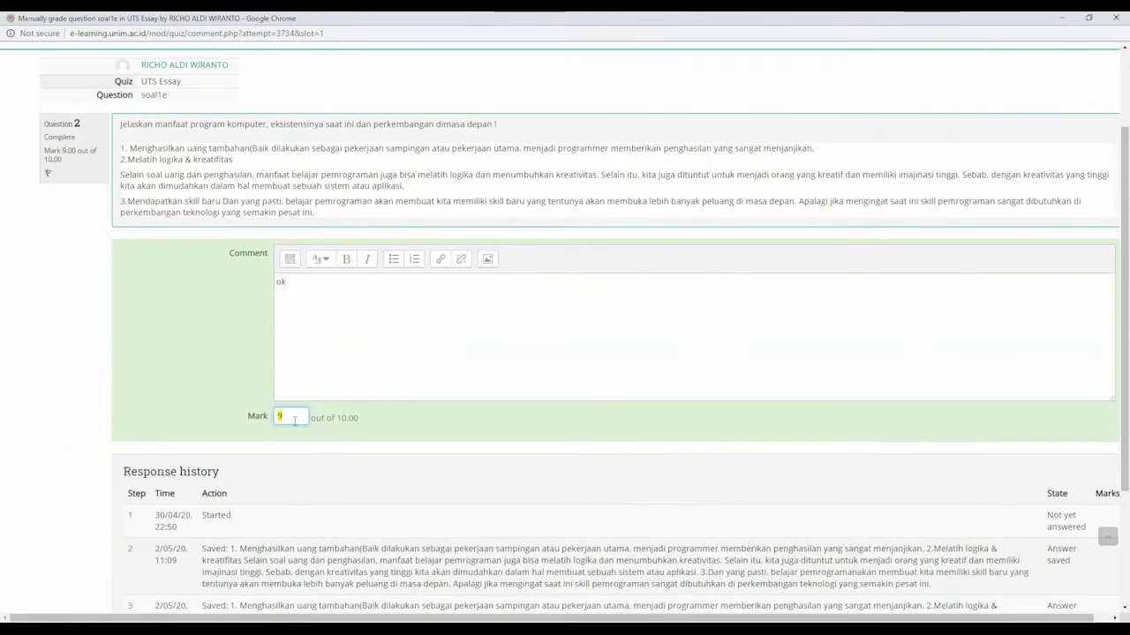
scroll(285, 415, down, 2)
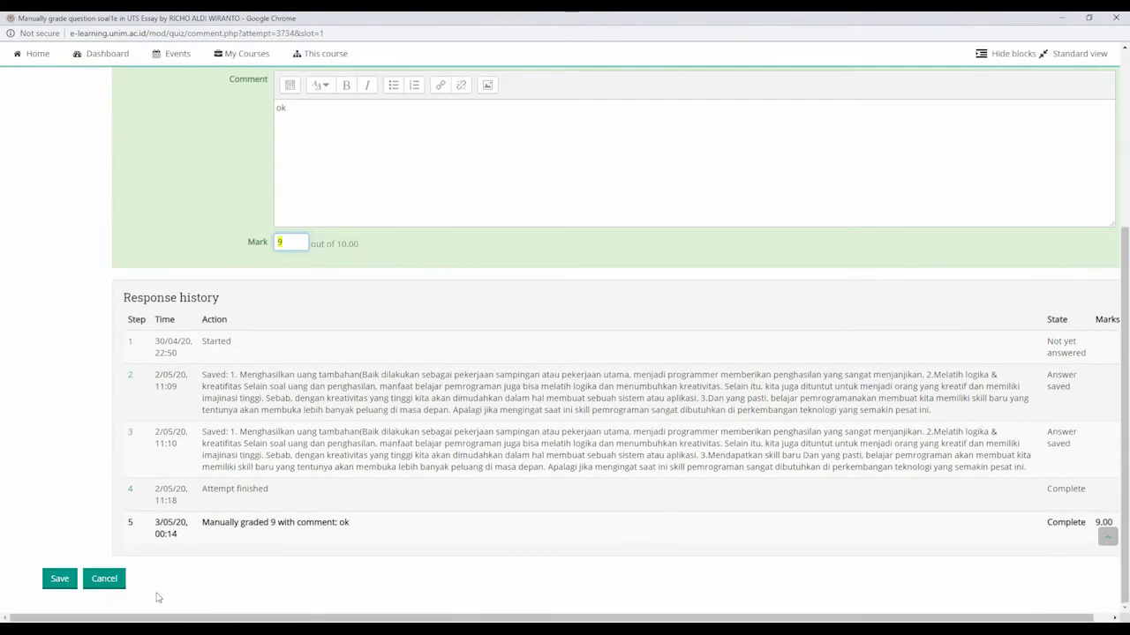
click(104, 578)
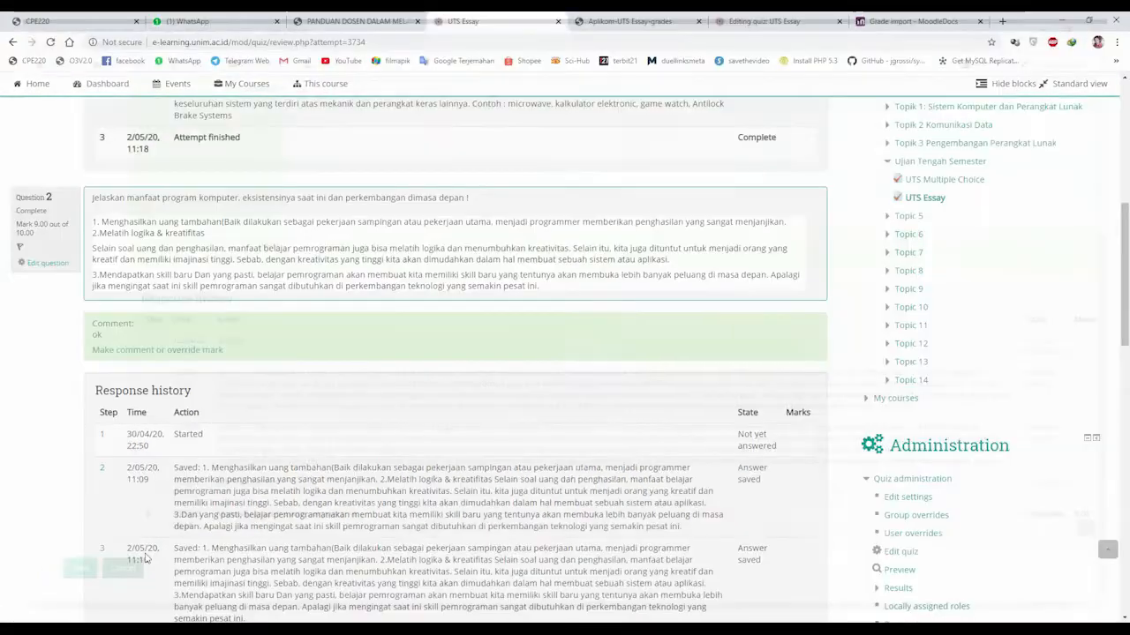
Look over the answers, comments and response histories in the UTS Essay attempt review, returning to question 1
scroll(274, 387, down, 5)
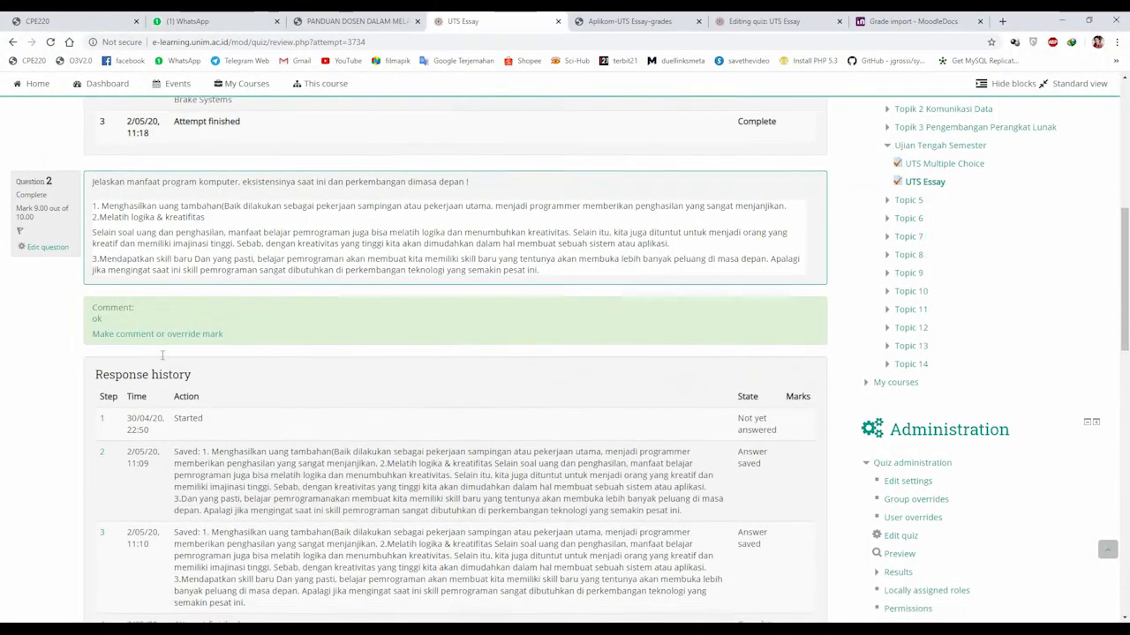
scroll(150, 385, down, 2)
scroll(588, 403, up, 9)
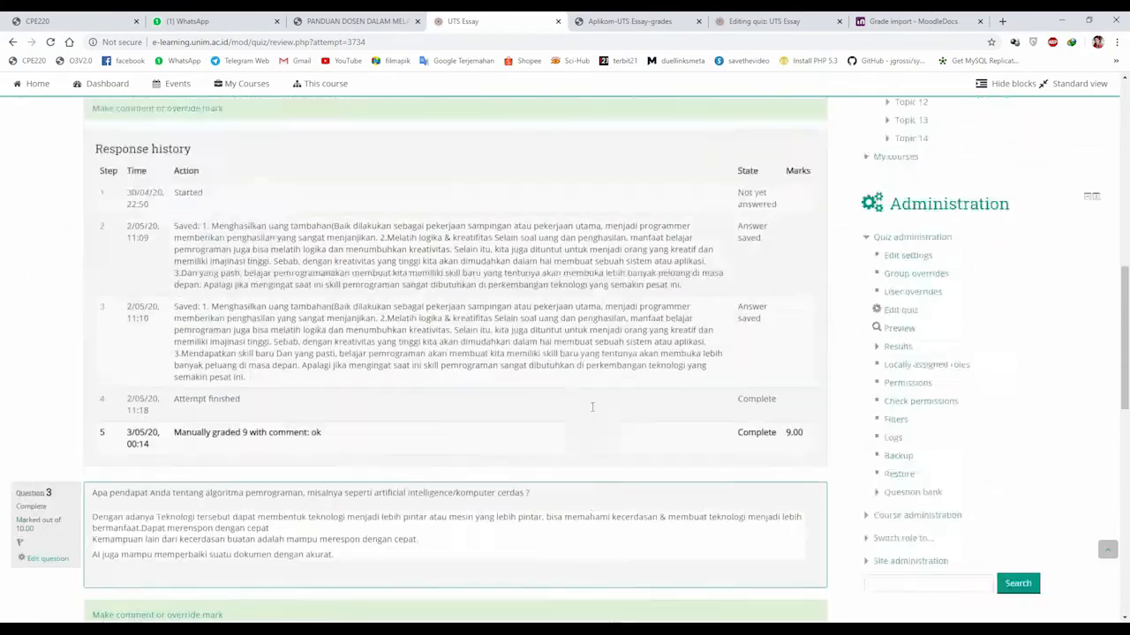
scroll(589, 403, up, 4)
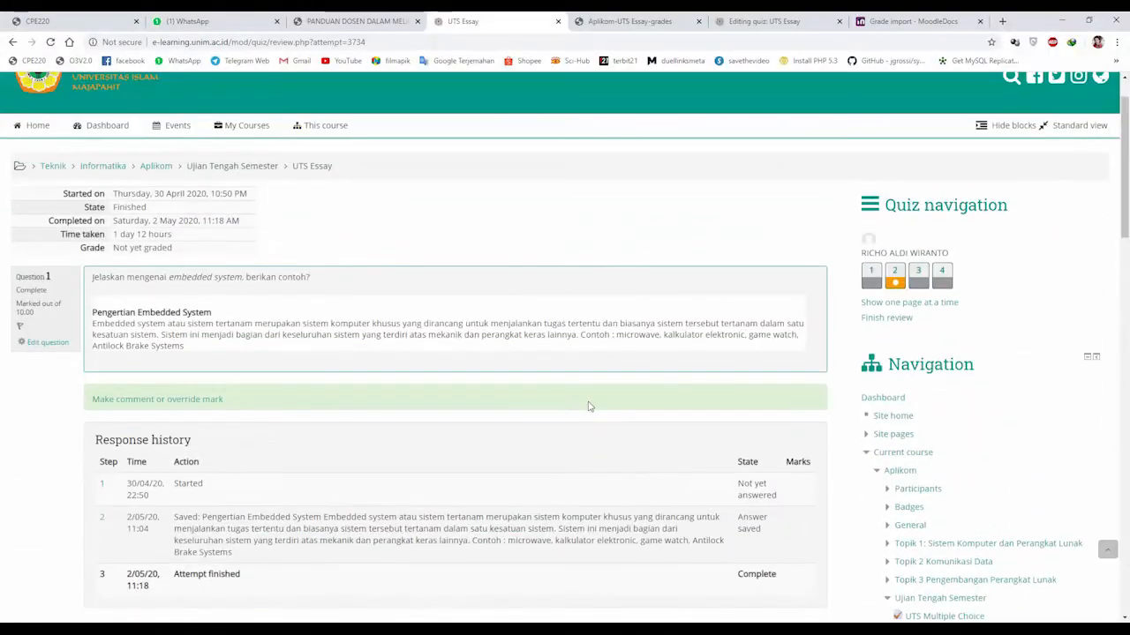
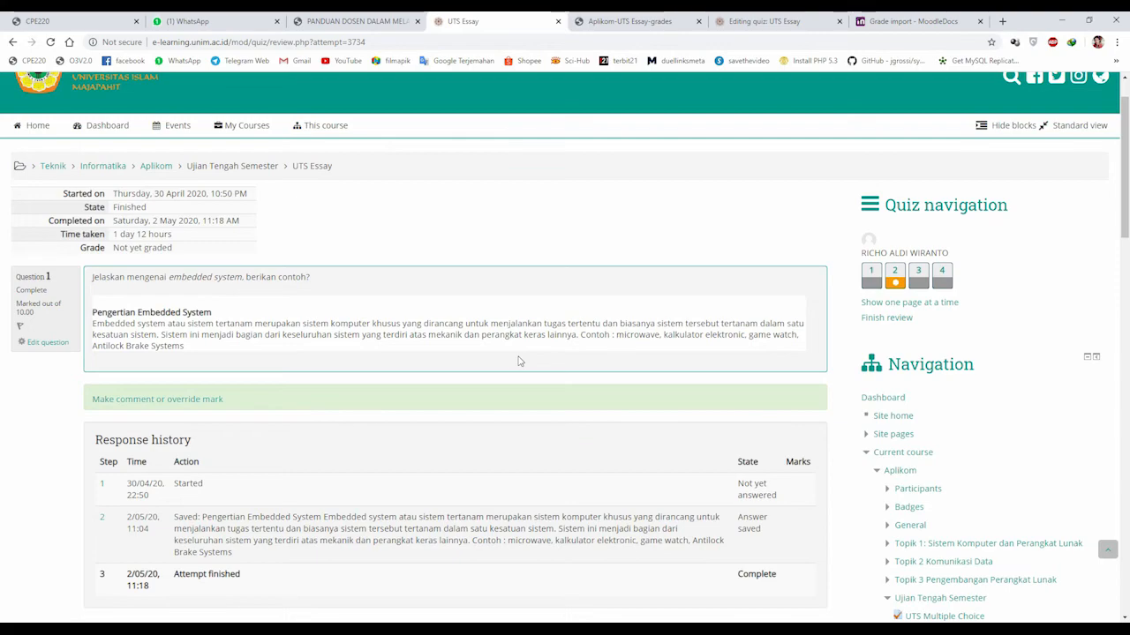
Expand the quiz's Results entries and the Course administration section beside the attempt review
scroll(706, 308, down, 6)
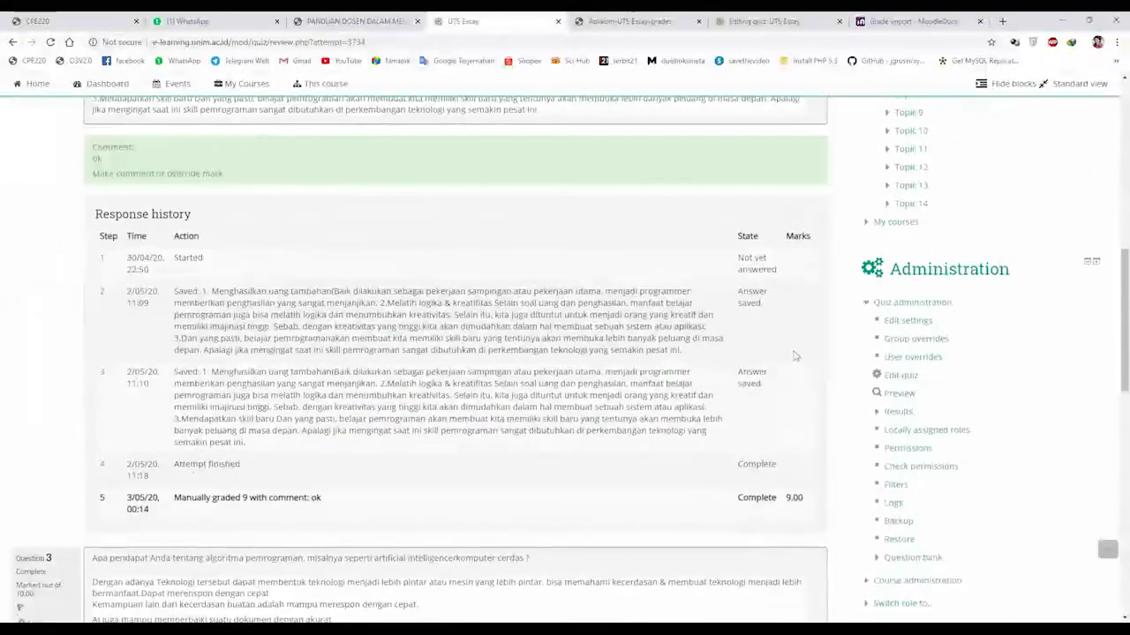
scroll(785, 347, down, 1)
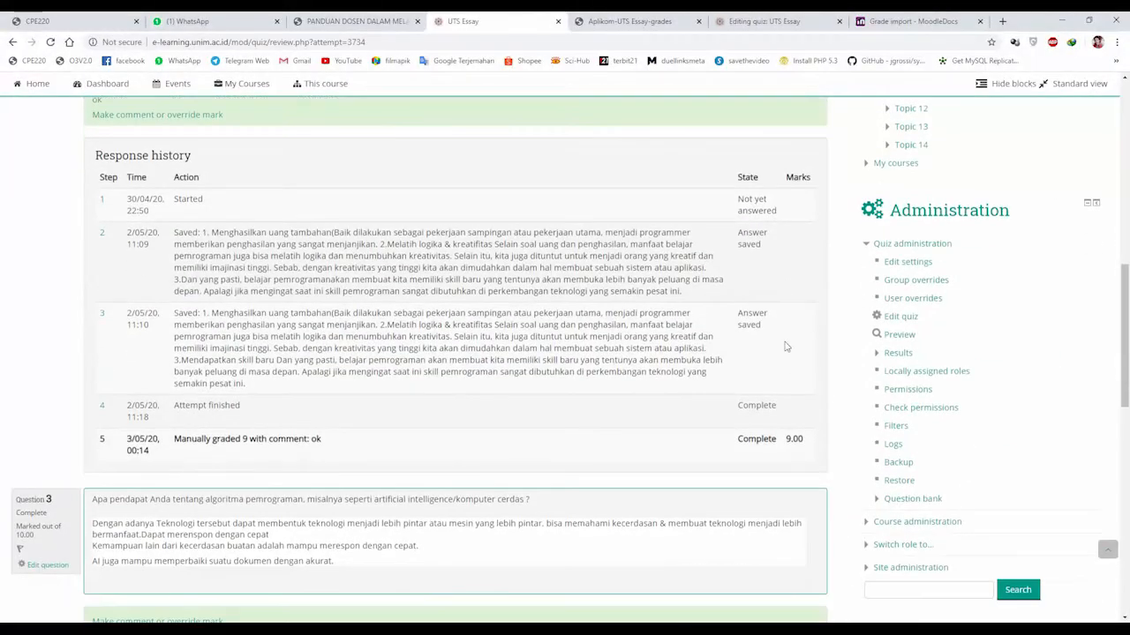
click(882, 354)
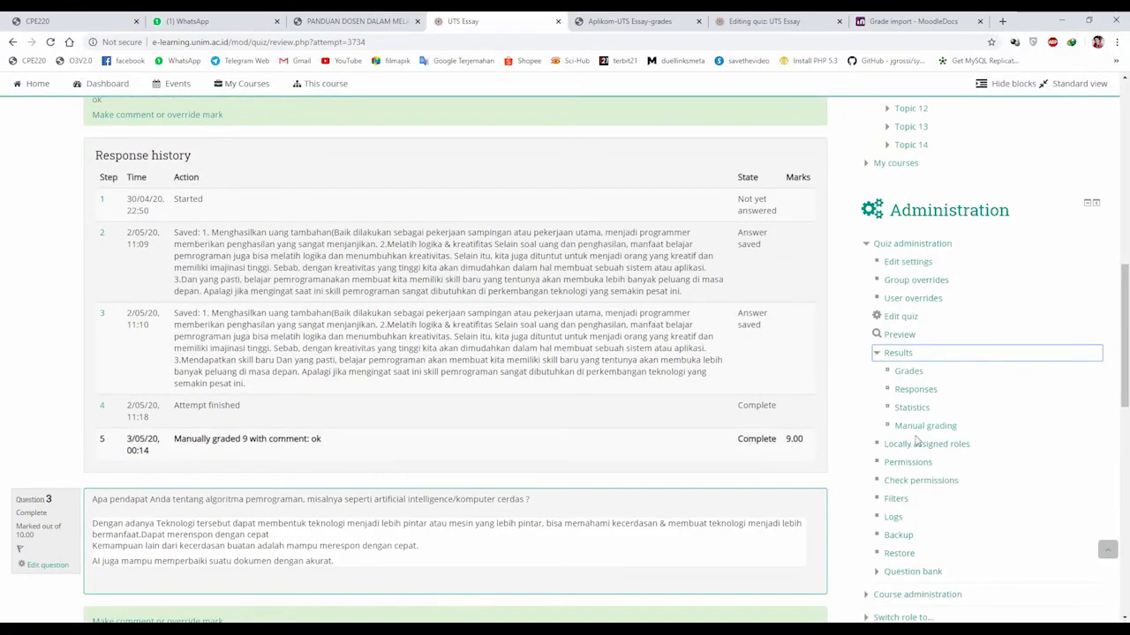
scroll(923, 436, down, 1)
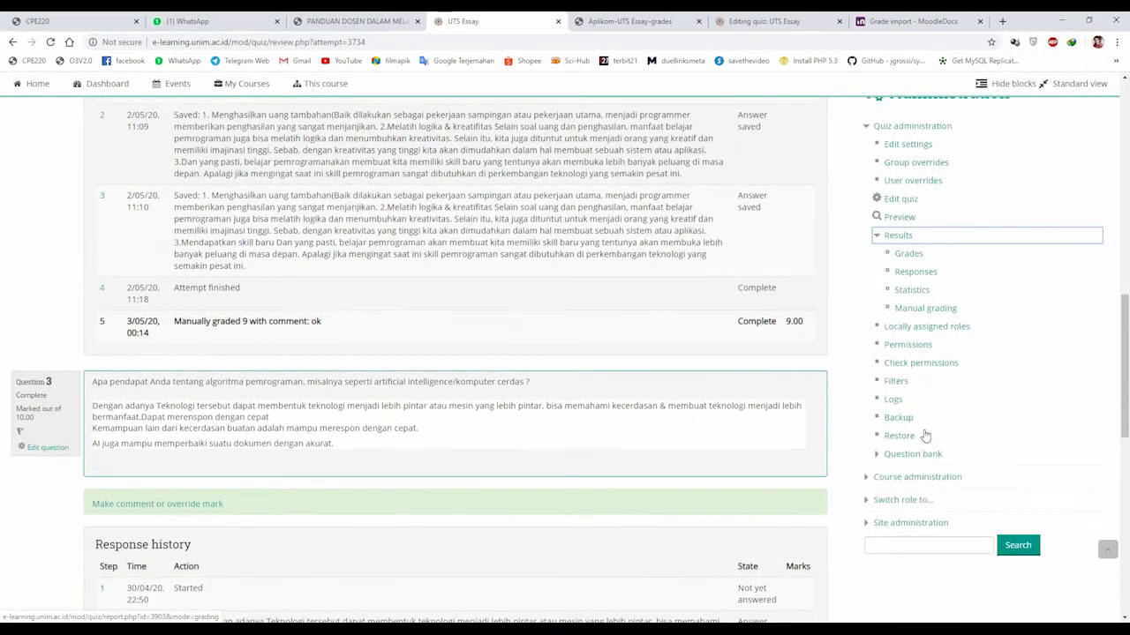
click(872, 477)
scroll(872, 468, down, 2)
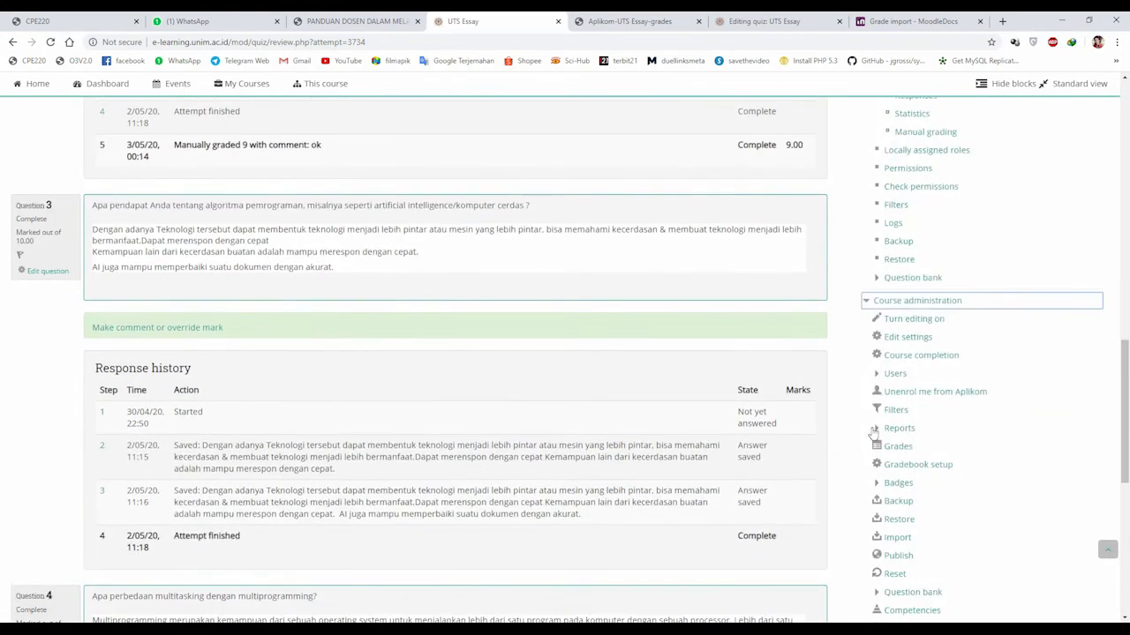
Check the Reports and Badges entries of the course administration and open Gradebook setup
scroll(907, 328, down, 2)
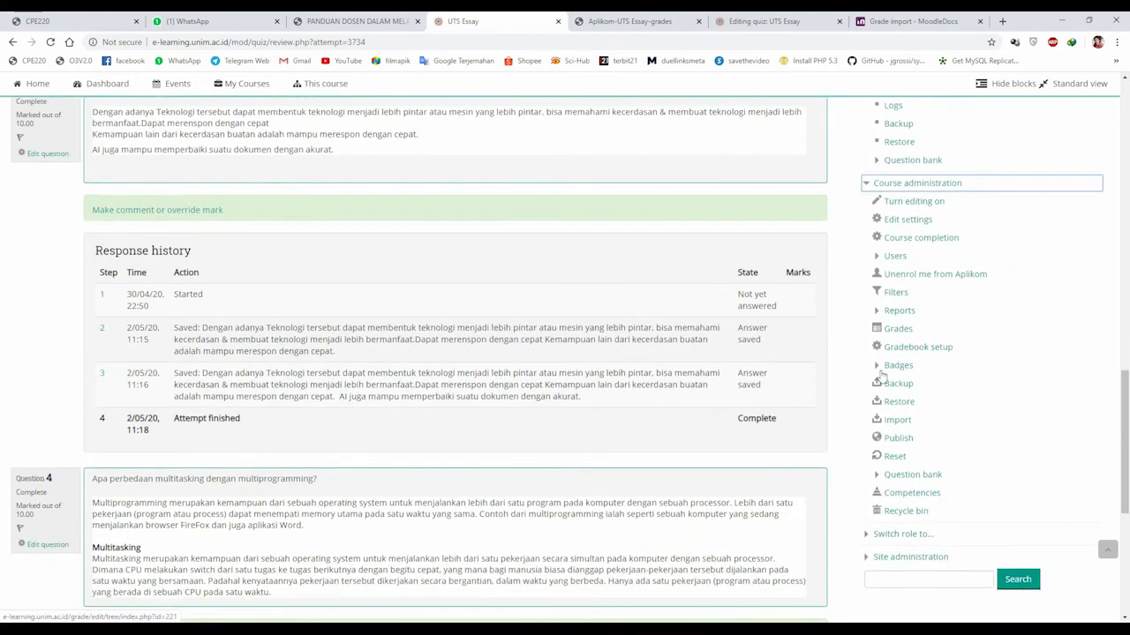
click(877, 312)
click(877, 313)
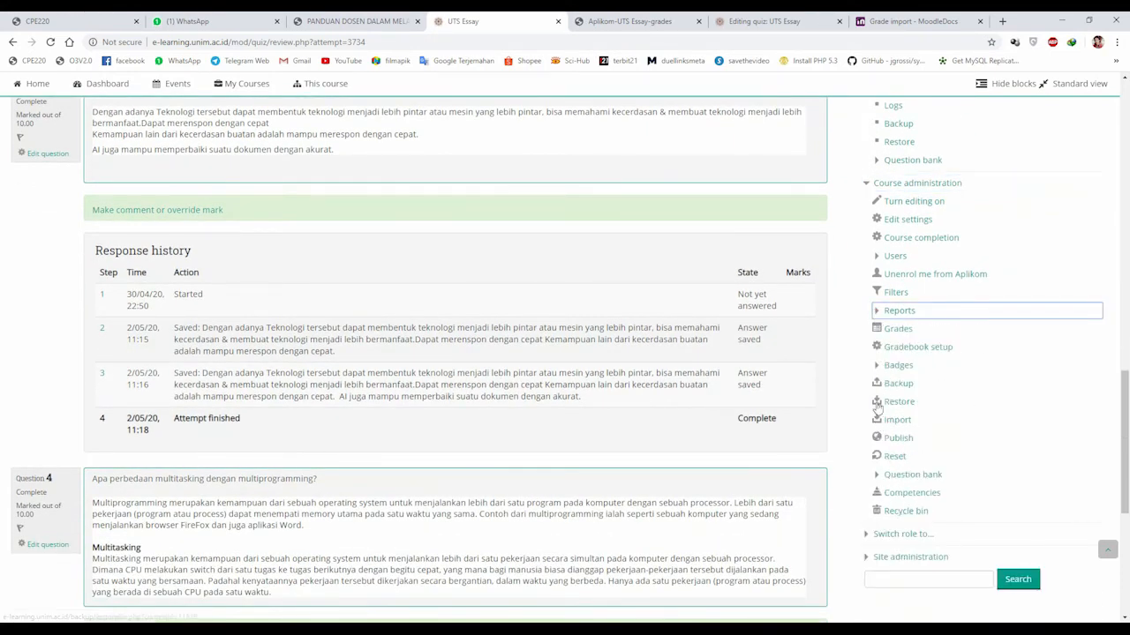
click(882, 366)
click(881, 365)
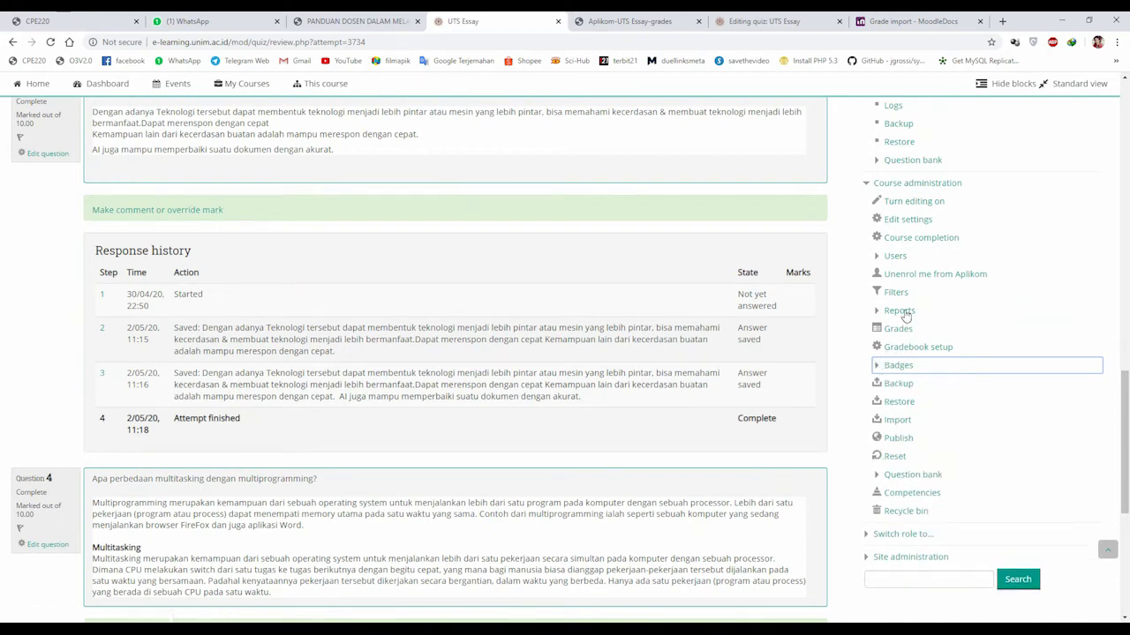
click(902, 349)
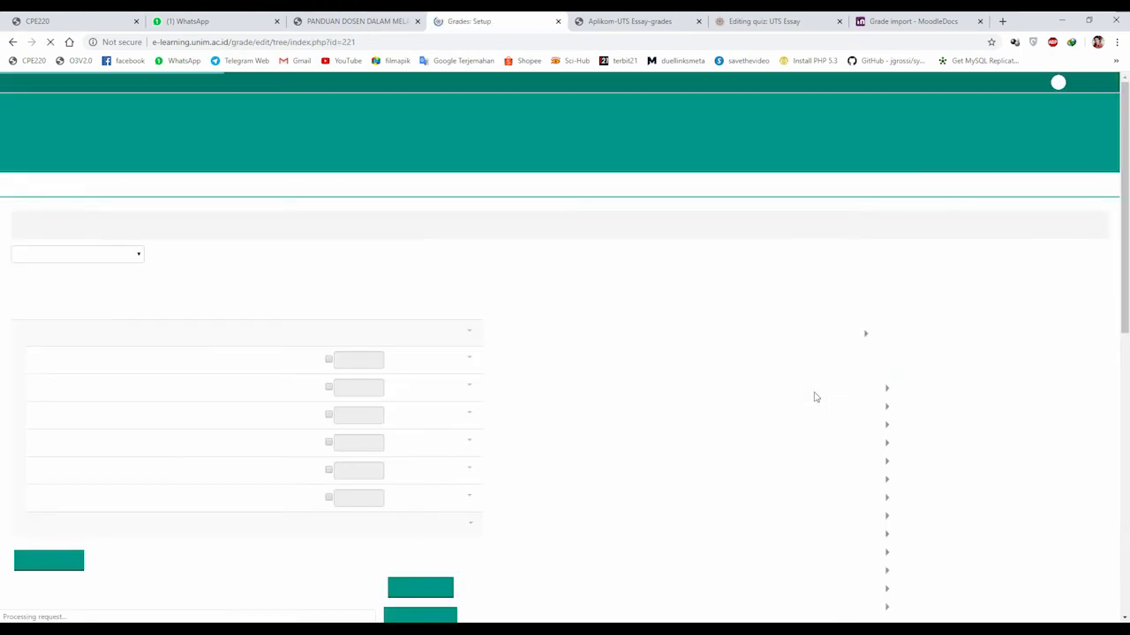
Check the list of gradebook views and open the Grader report from the grade administration
click(121, 255)
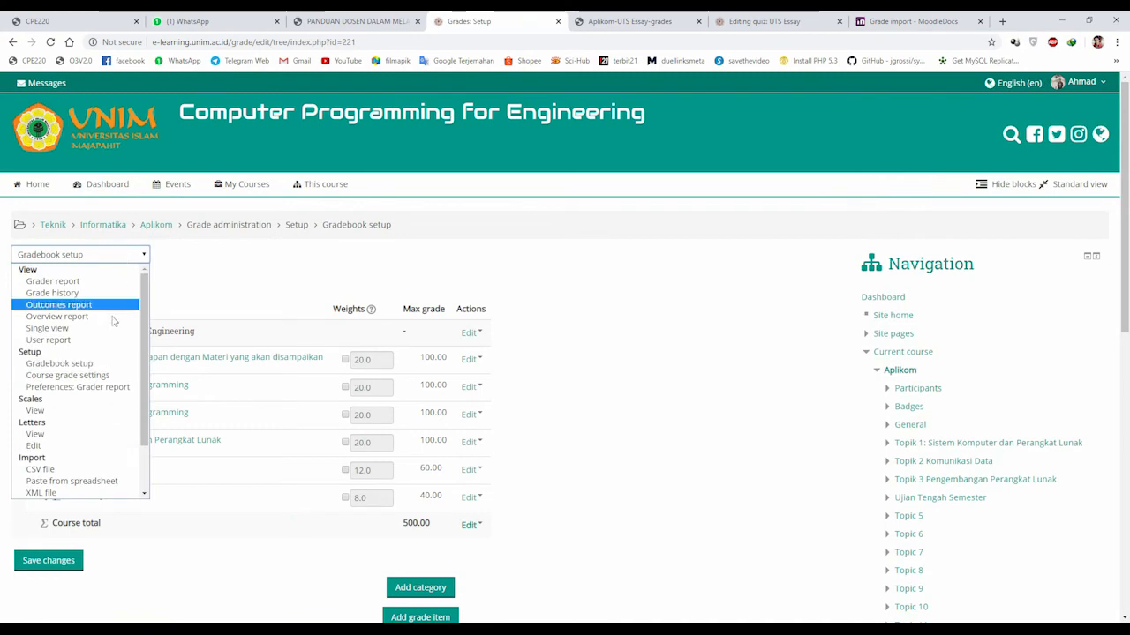
click(688, 335)
scroll(821, 410, down, 5)
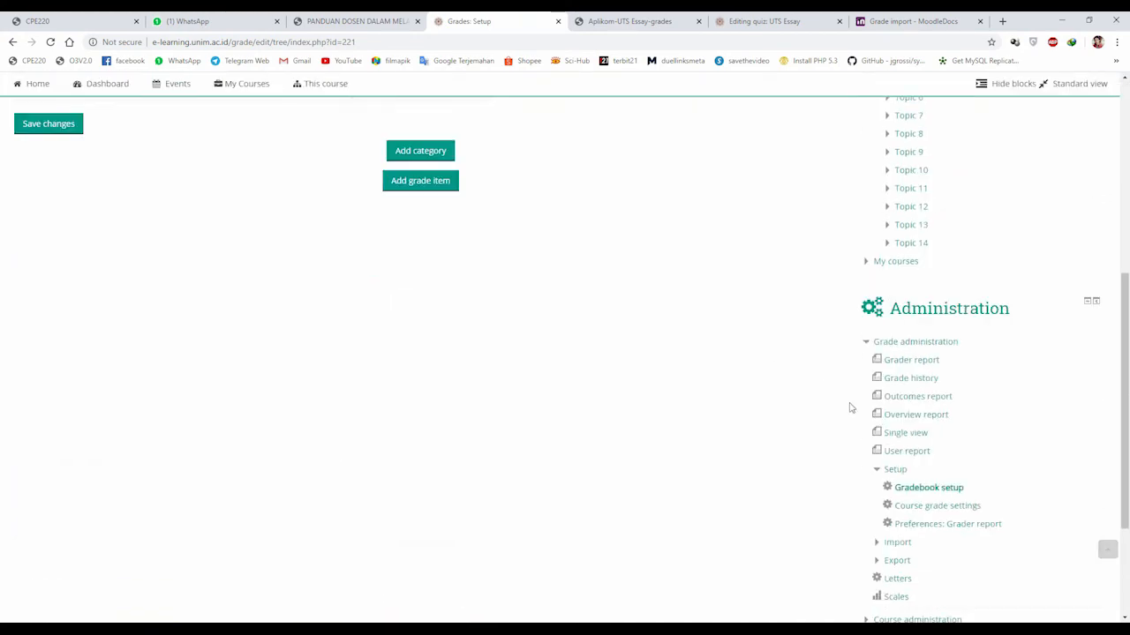
scroll(850, 408, down, 2)
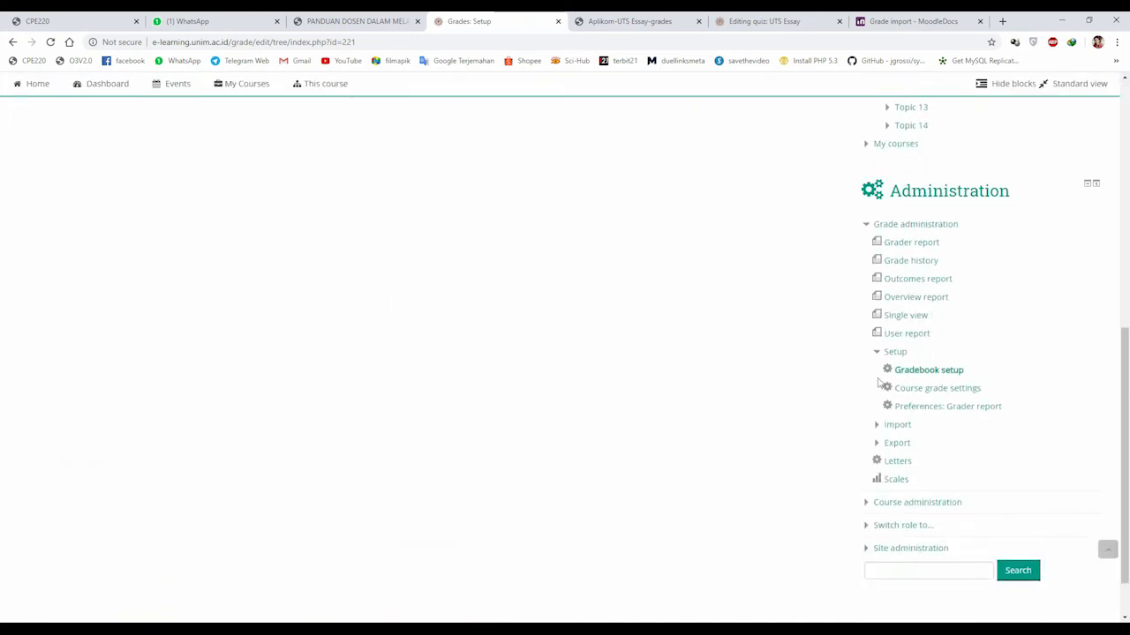
click(913, 243)
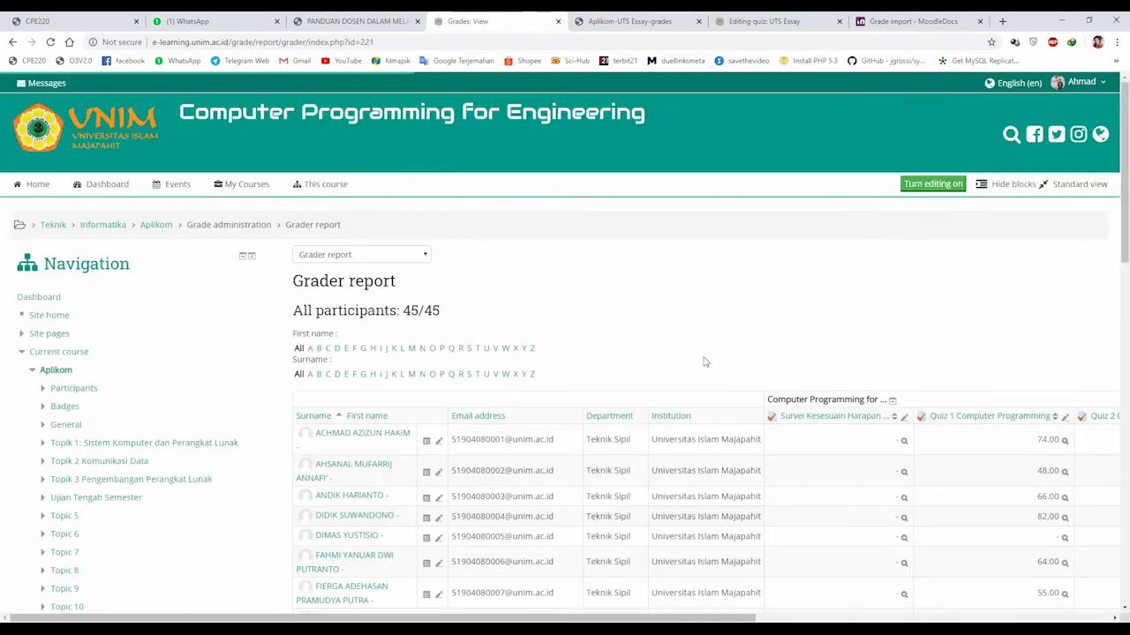
Look over the participants' grades in the Grader report and check the available grade import and export formats
scroll(751, 474, down, 3)
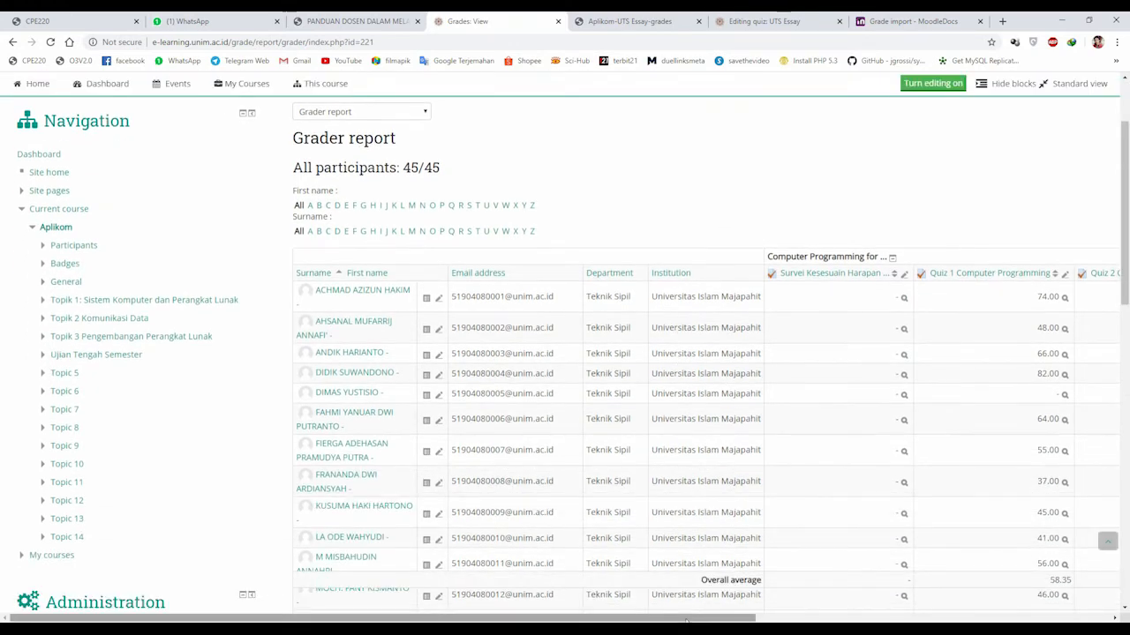
drag(687, 620, 633, 611)
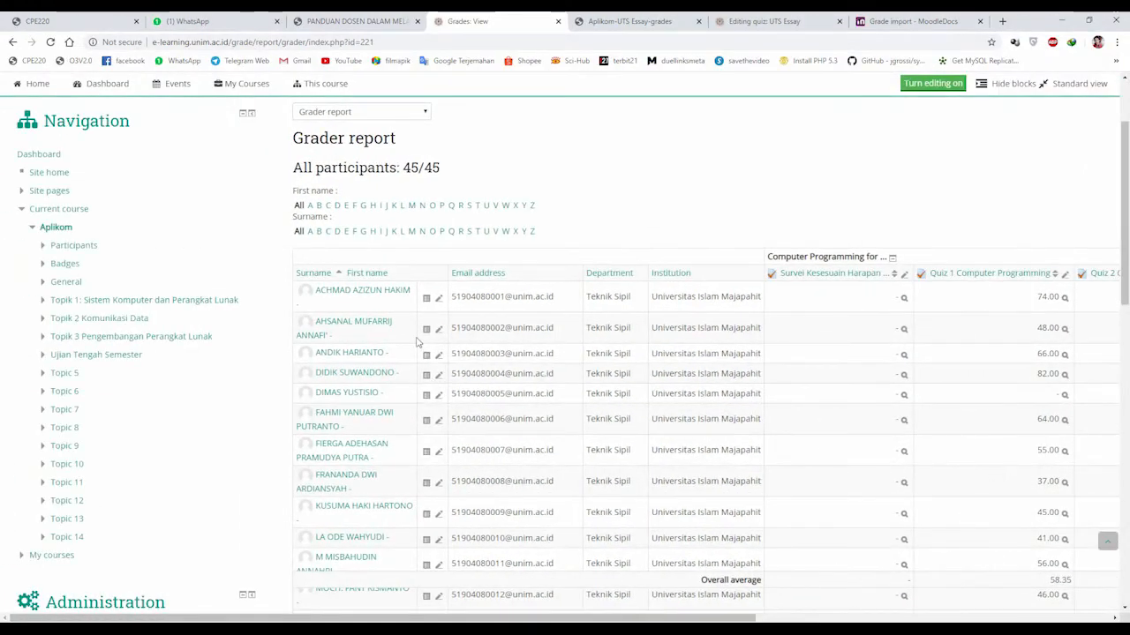
scroll(418, 343, up, 3)
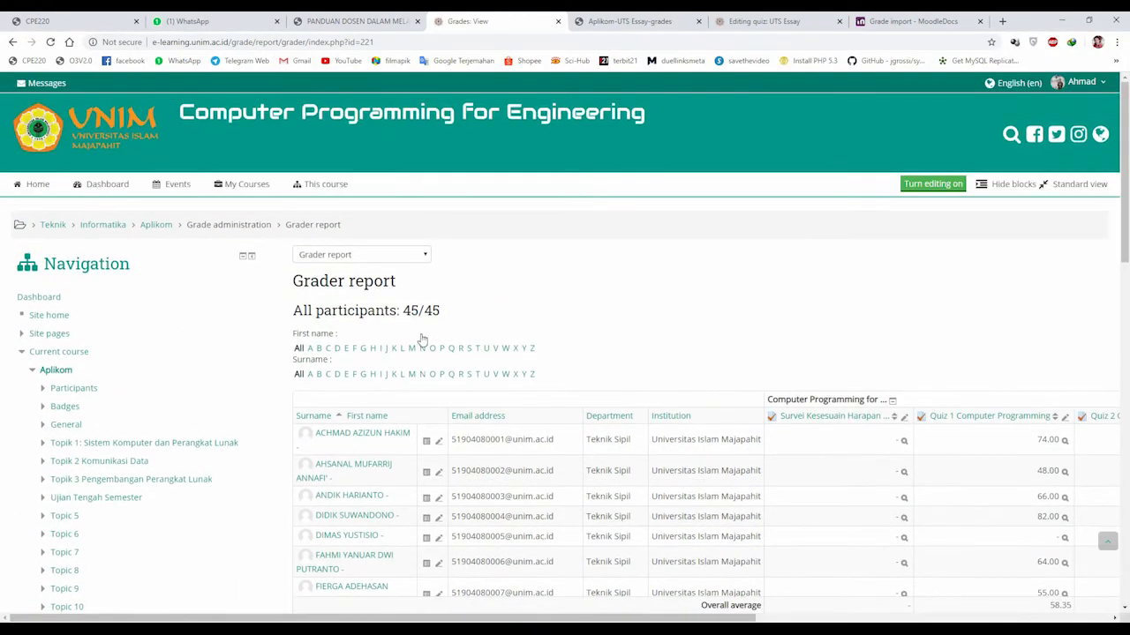
click(390, 257)
scroll(362, 393, down, 2)
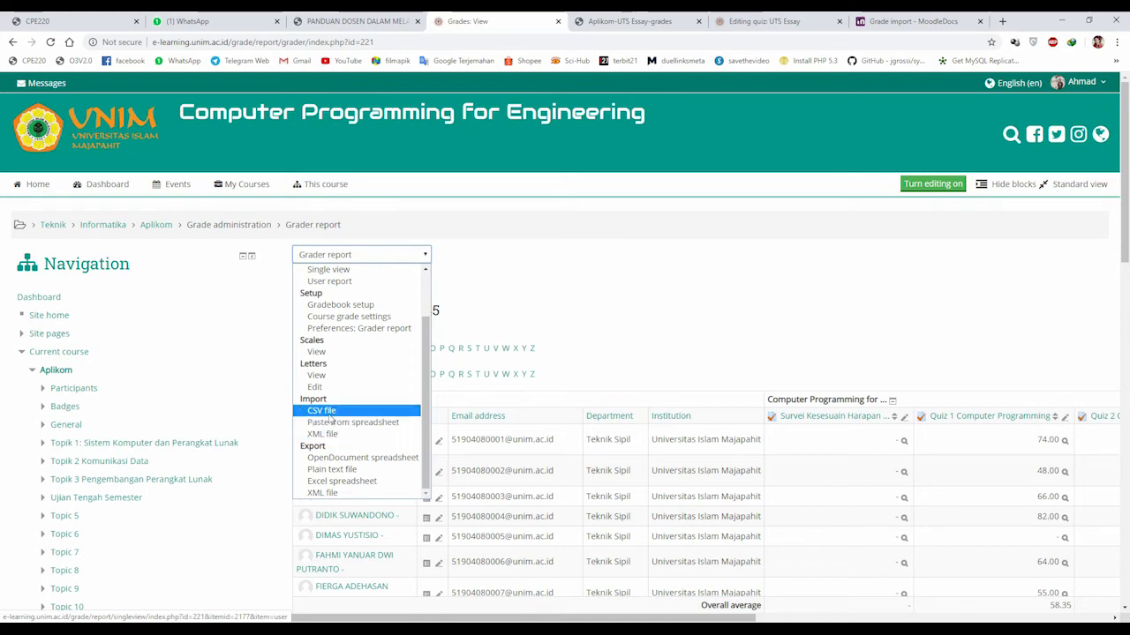
click(530, 292)
Switch to the MoodleDocs Grade import page and read the Importing grades section, marking the word "format" in its file format sentence
click(890, 22)
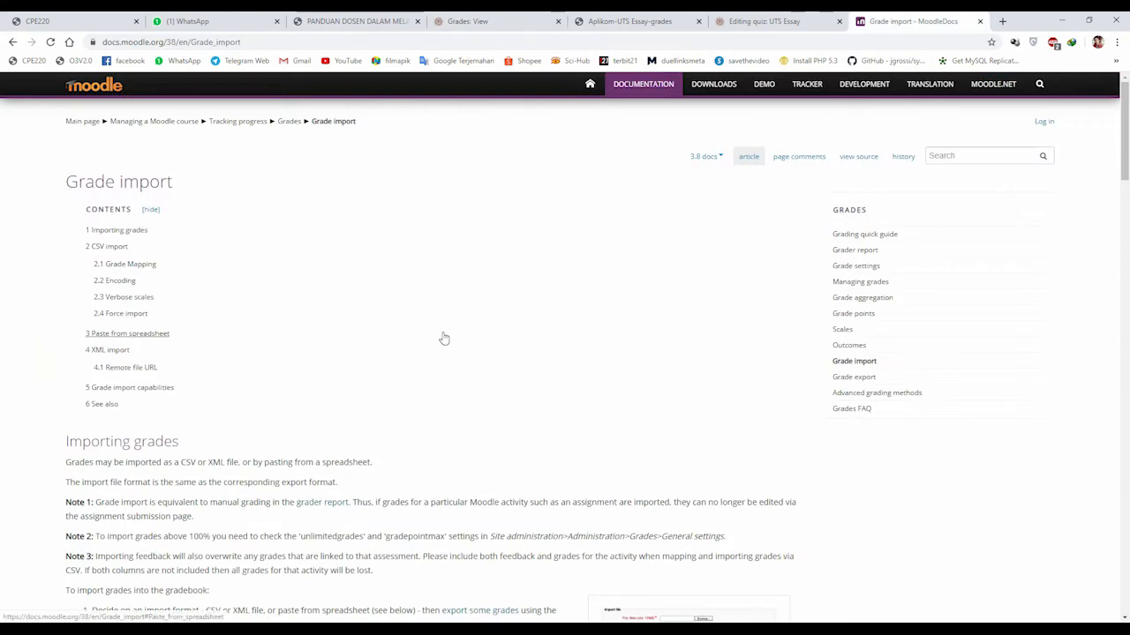
scroll(335, 397, down, 1)
scroll(250, 401, up, 1)
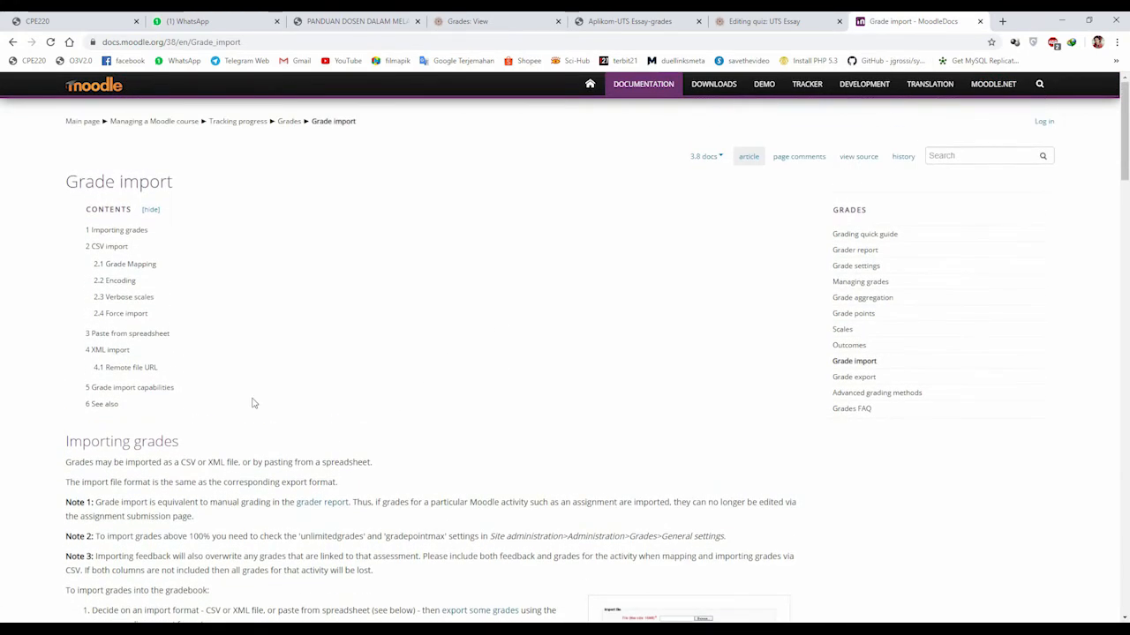
scroll(252, 403, down, 2)
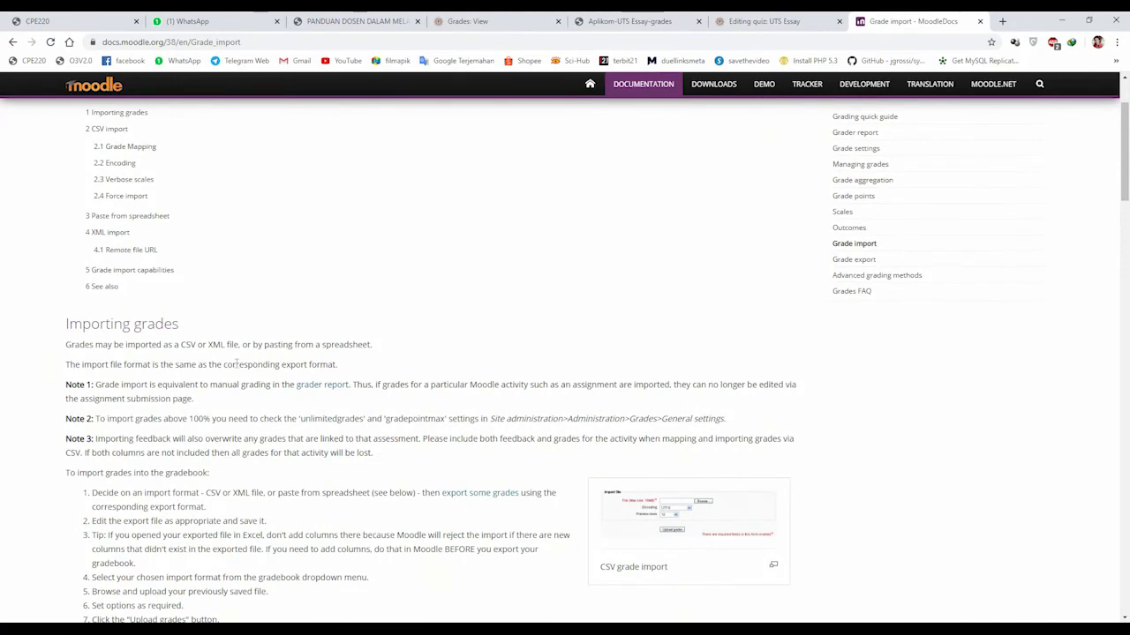
double_click(137, 365)
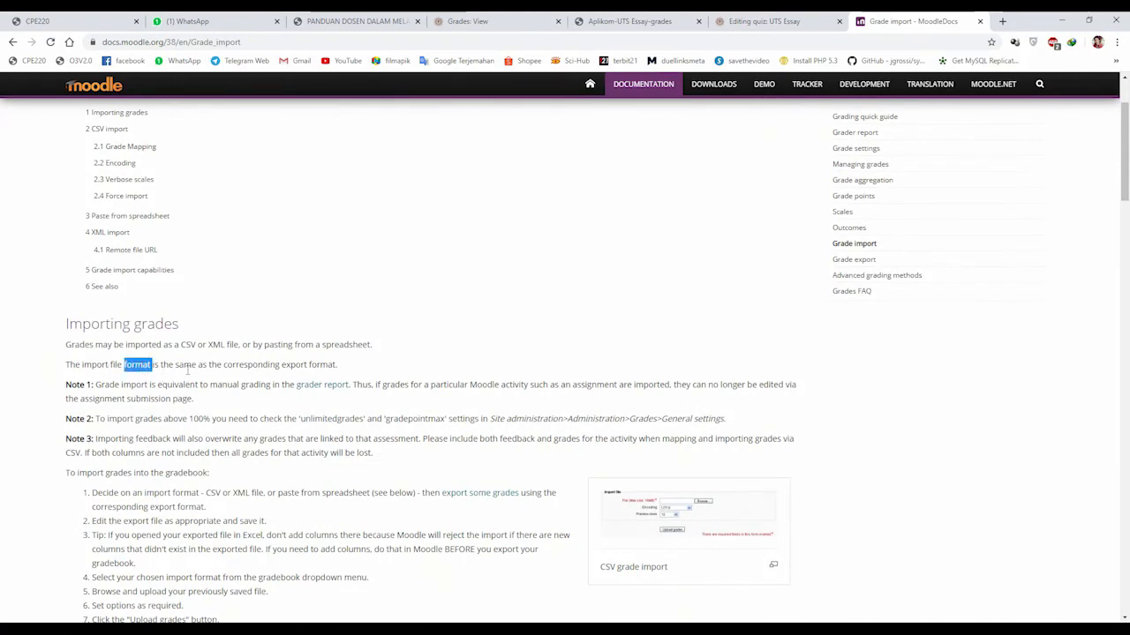
Mark "same" and "export" in the file format sentence, and read the gradebook import instructions and the CSV import section
double_click(186, 365)
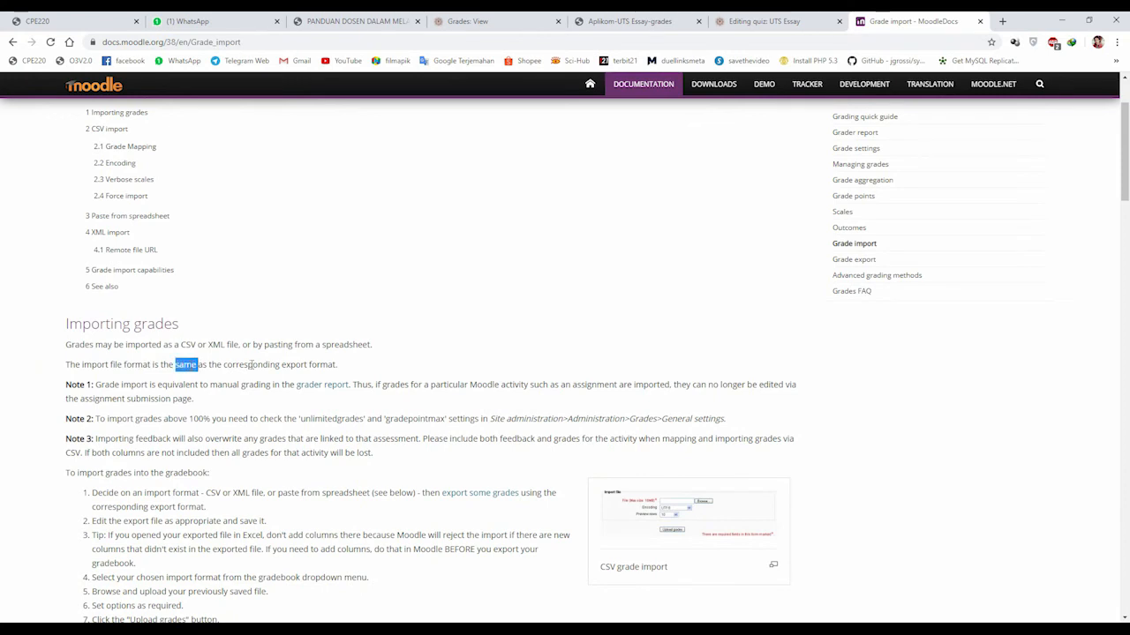
double_click(295, 365)
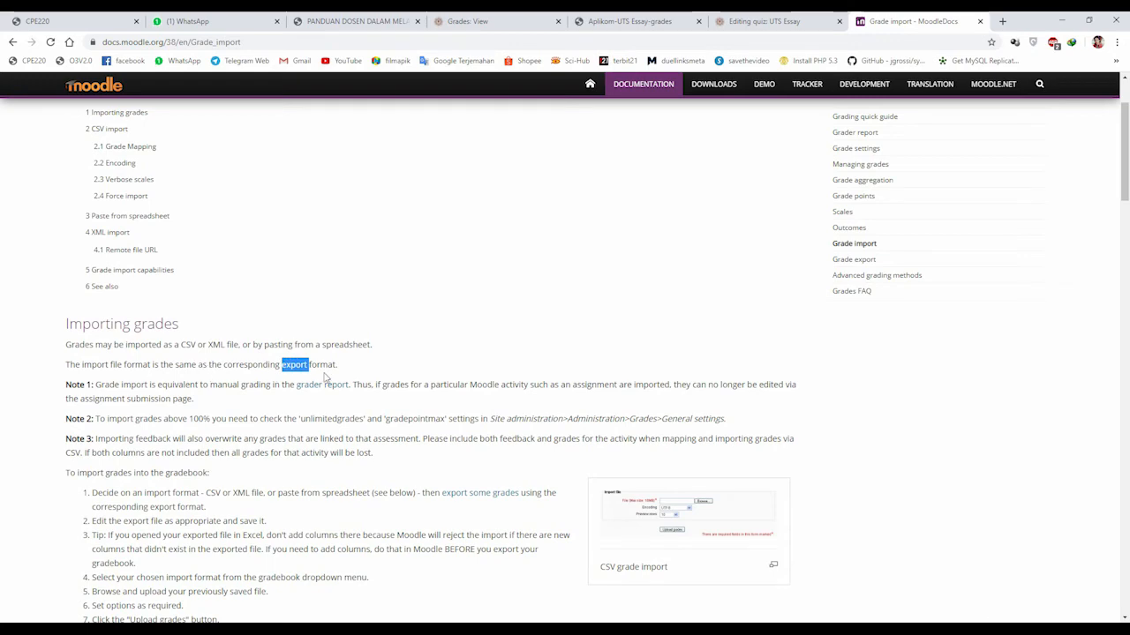
scroll(325, 378, down, 3)
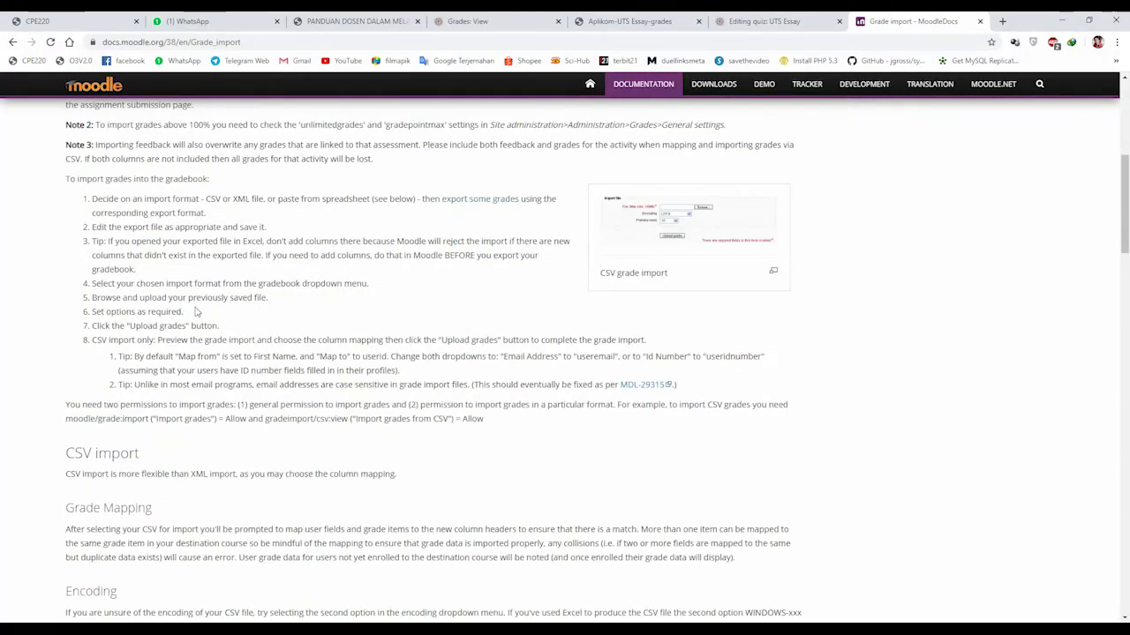
scroll(212, 360, down, 1)
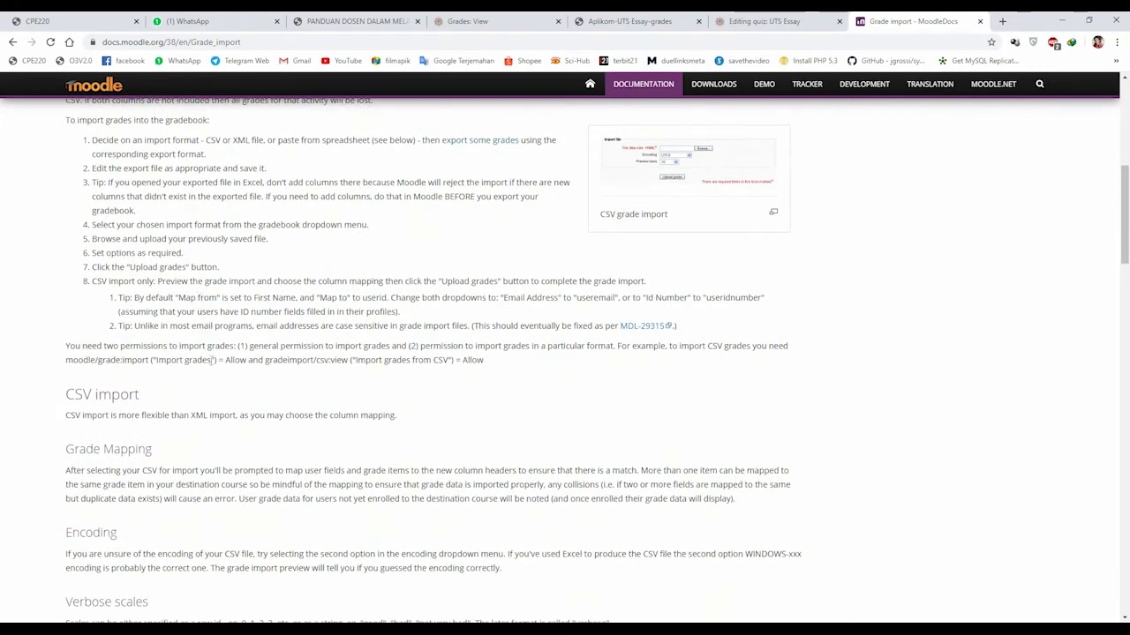
scroll(212, 361, down, 3)
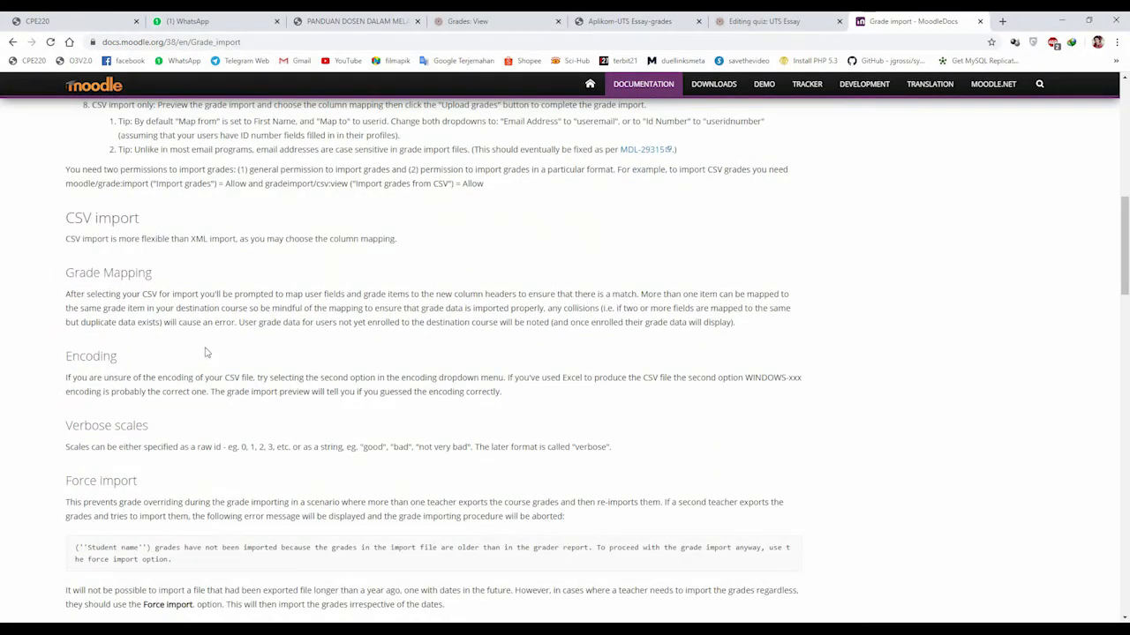
scroll(205, 352, down, 5)
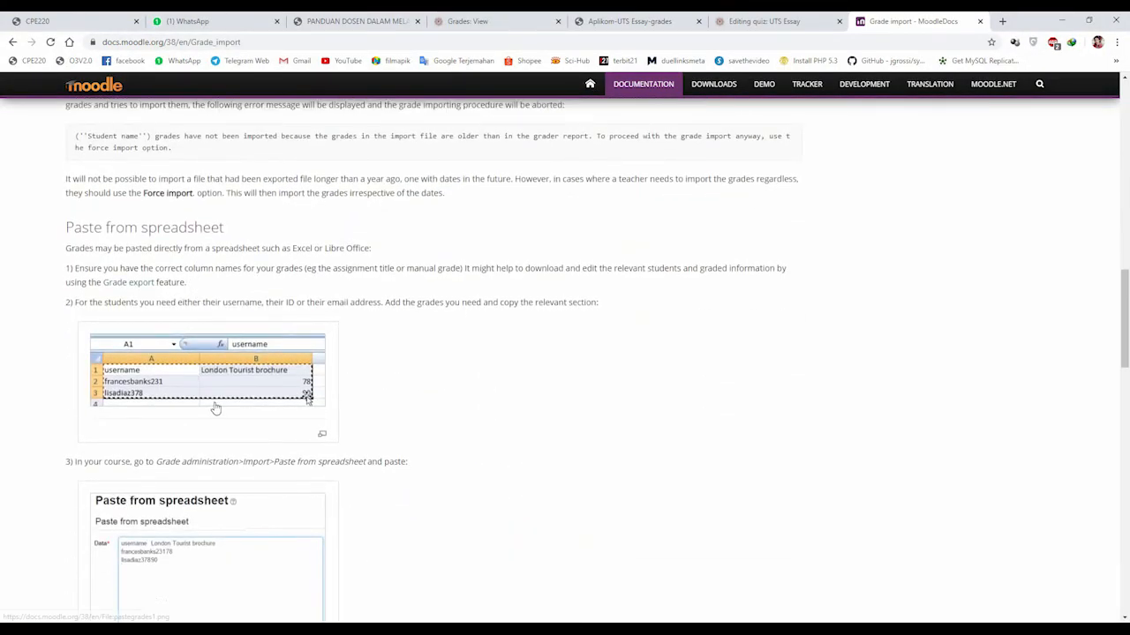
Read the Paste from spreadsheet section and its example images, marking the section heading
scroll(217, 403, down, 3)
scroll(212, 388, up, 3)
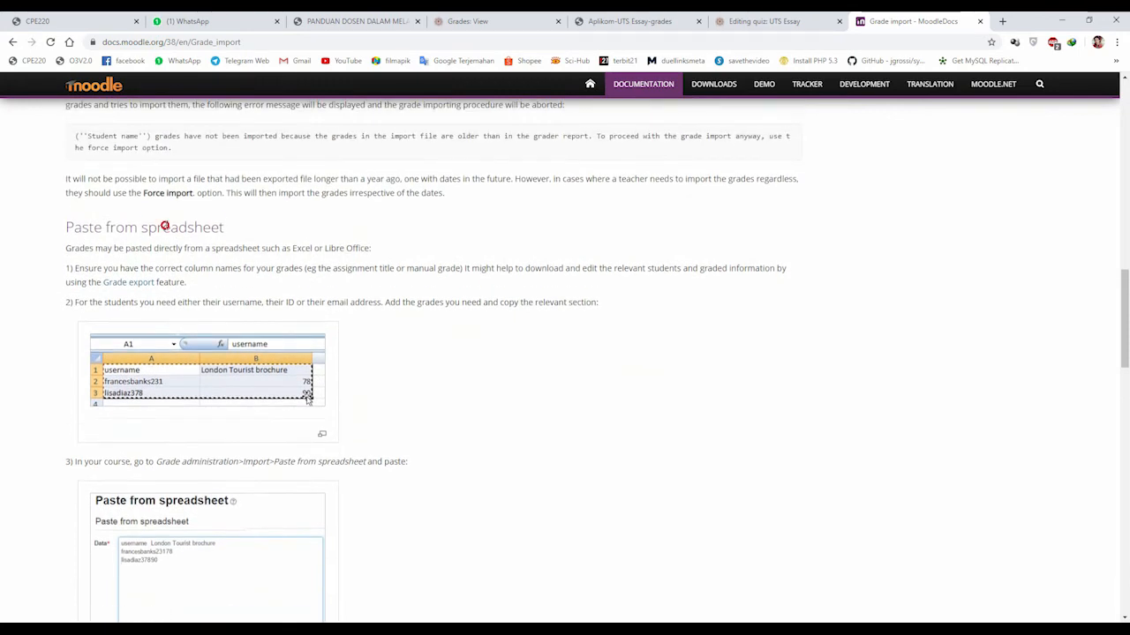
triple_click(164, 226)
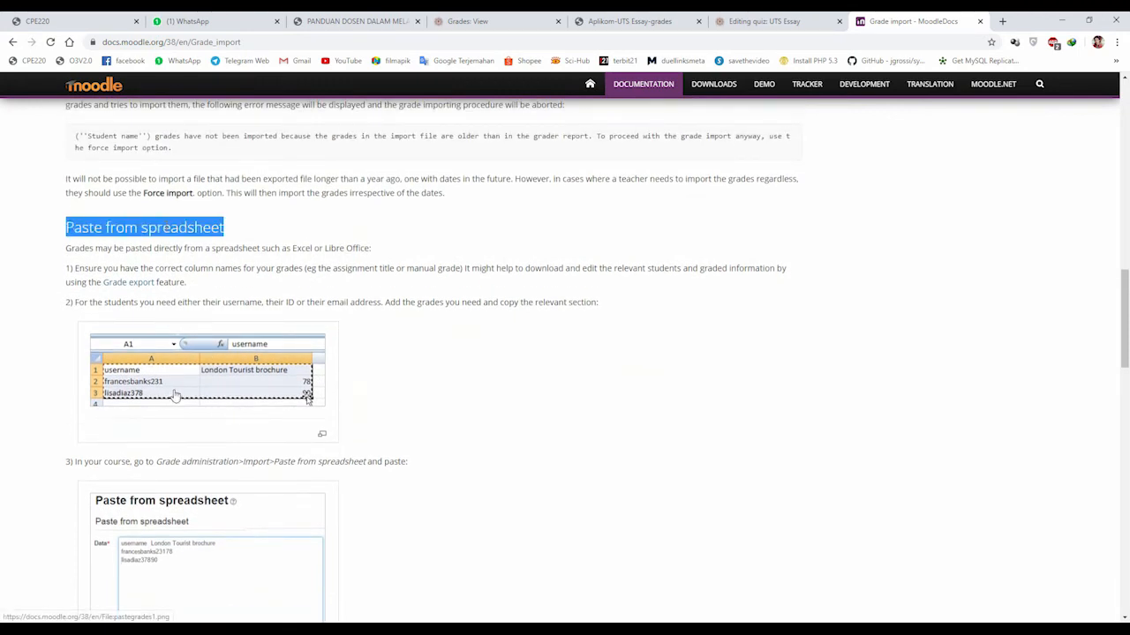
scroll(184, 391, down, 1)
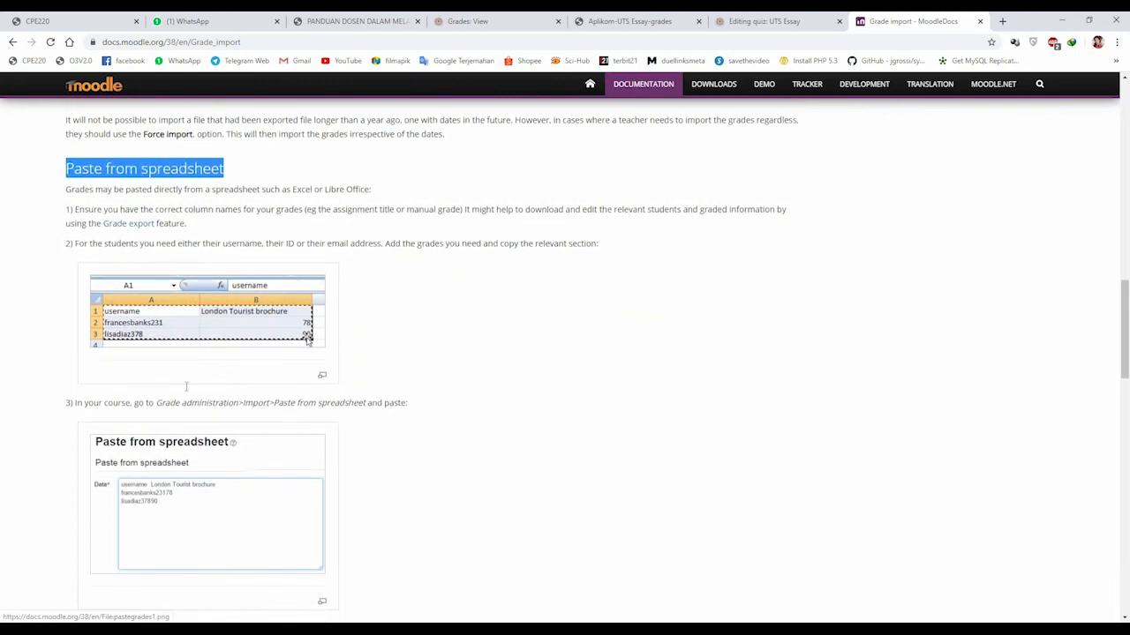
scroll(181, 349, down, 5)
scroll(180, 404, down, 7)
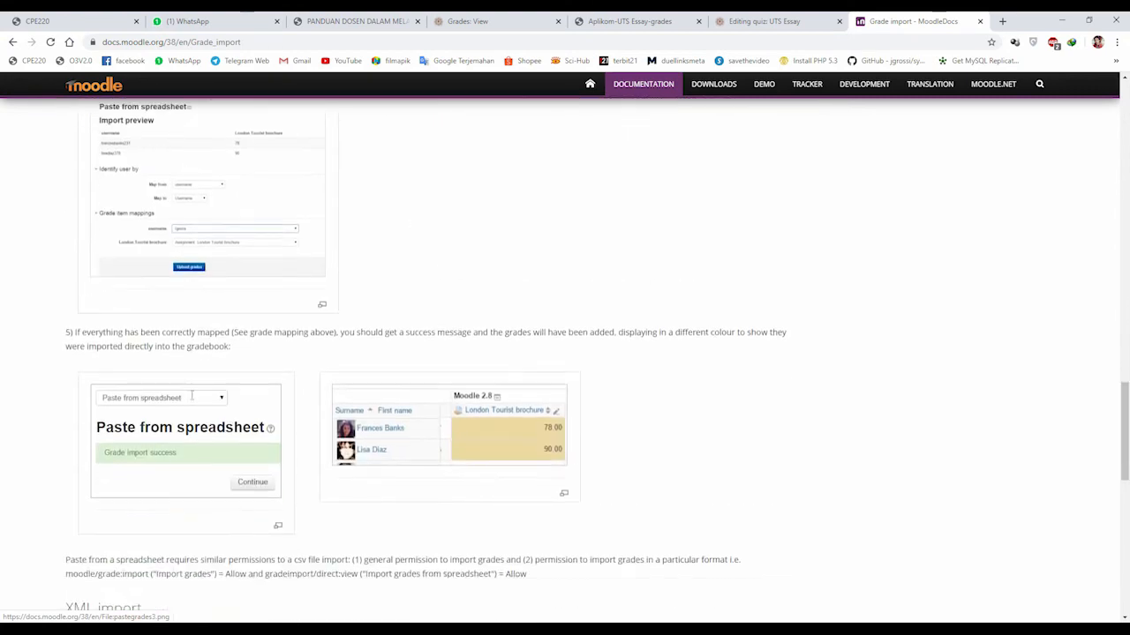
Examine the XML import section, marking its sample XML code, and look through the remaining Grade import sections
scroll(191, 398, down, 4)
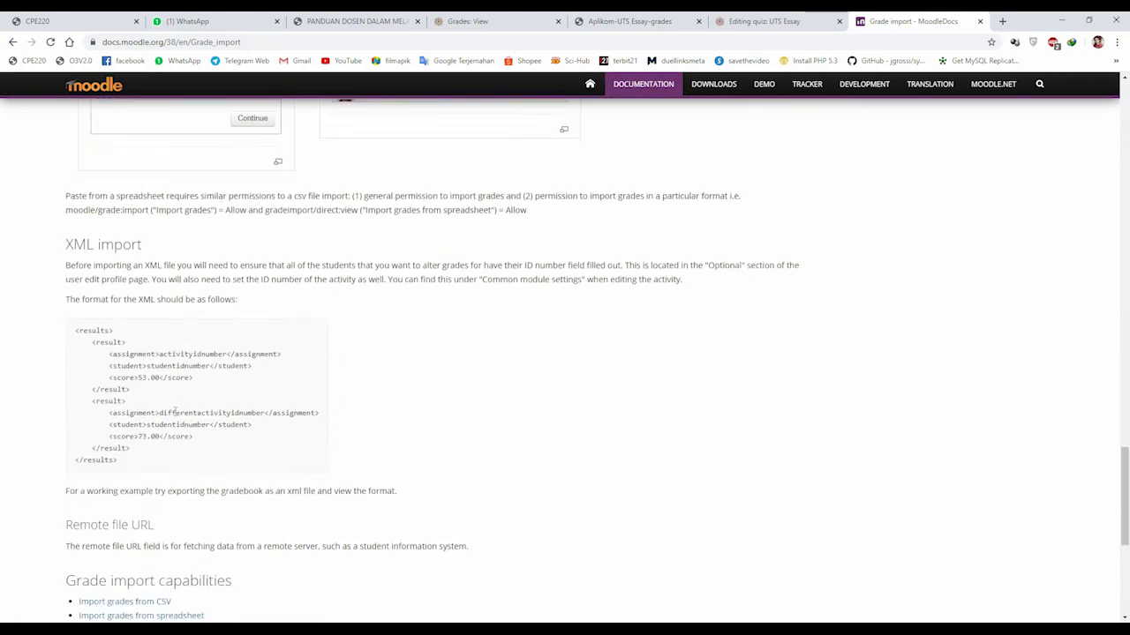
drag(83, 329, 121, 472)
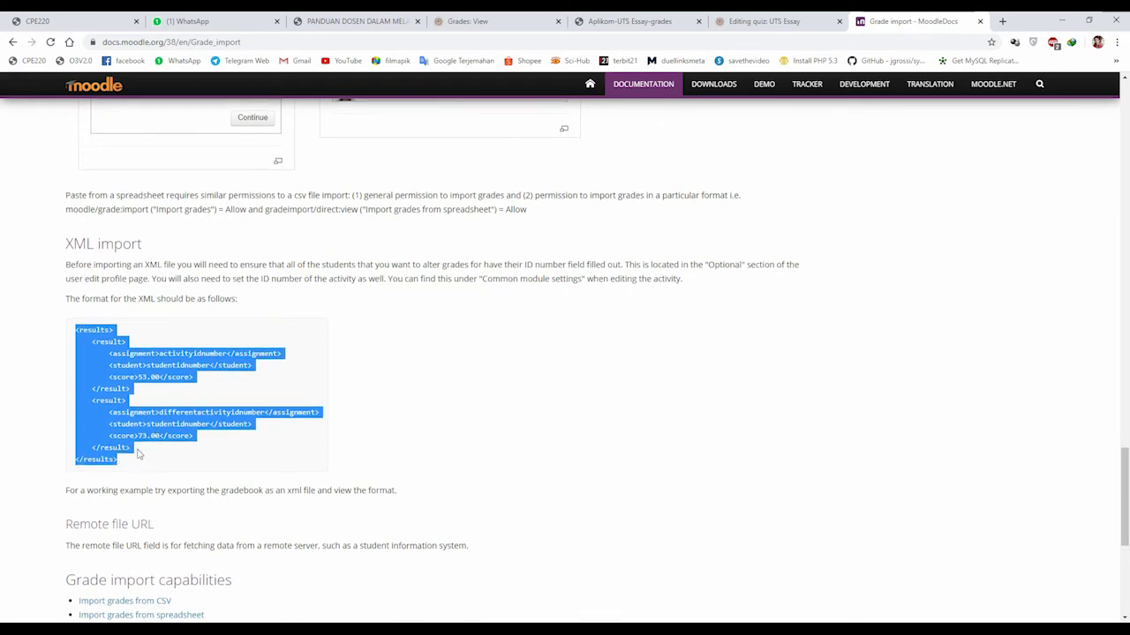
scroll(152, 442, down, 1)
drag(121, 409, 76, 272)
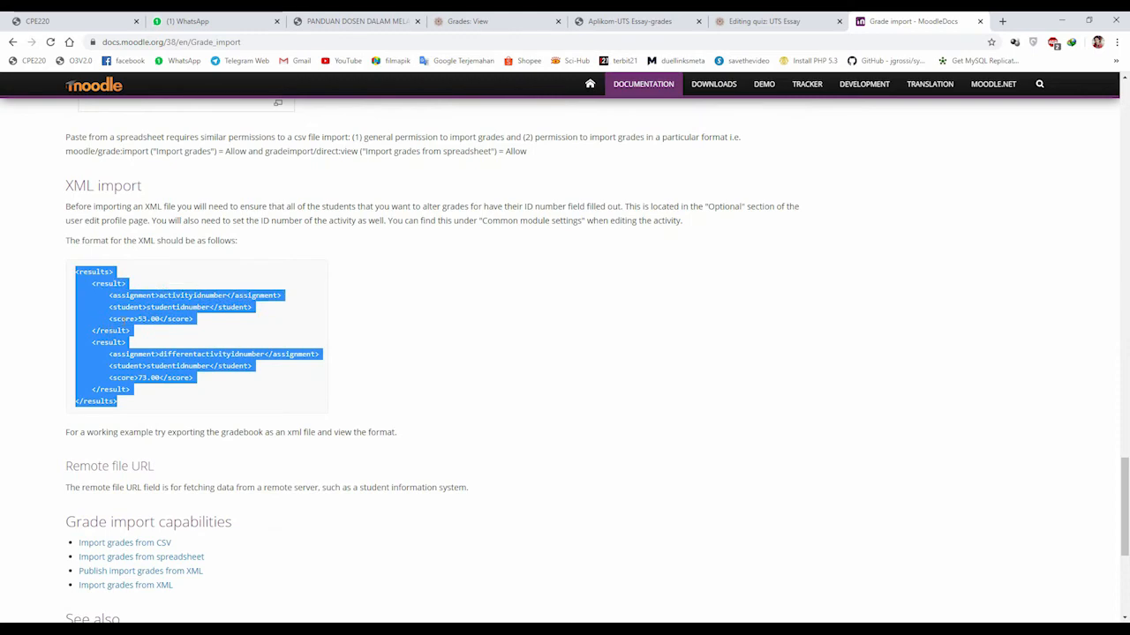
scroll(148, 365, down, 4)
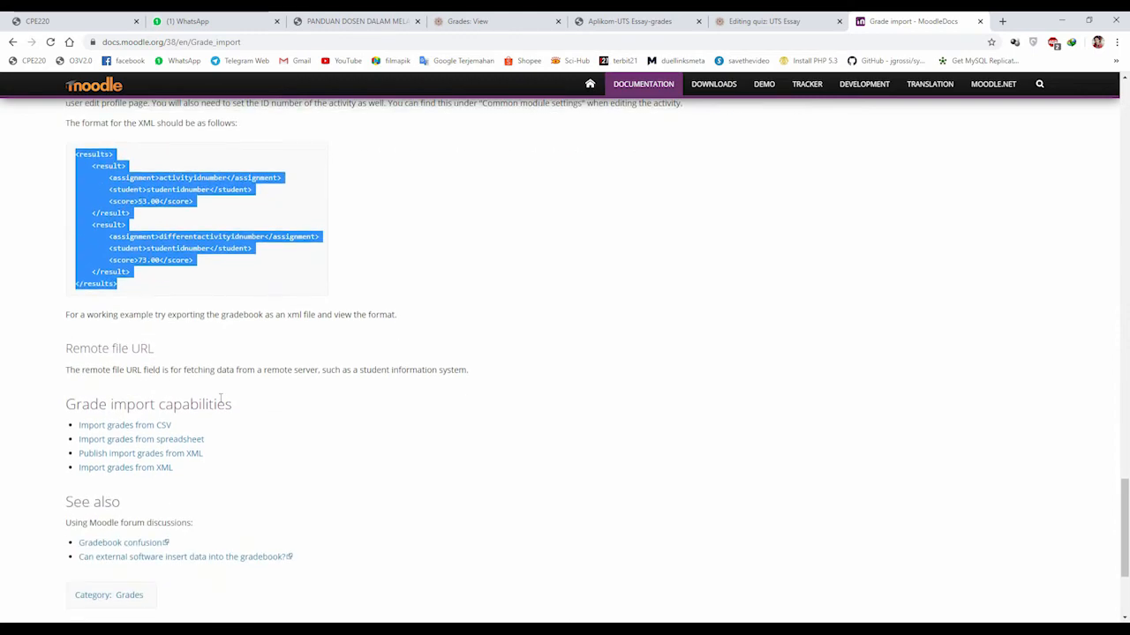
Return to the Importing grades section and mark the sentence "The import file format is the same as the corresponding export format."
scroll(199, 474, up, 5)
scroll(199, 474, up, 20)
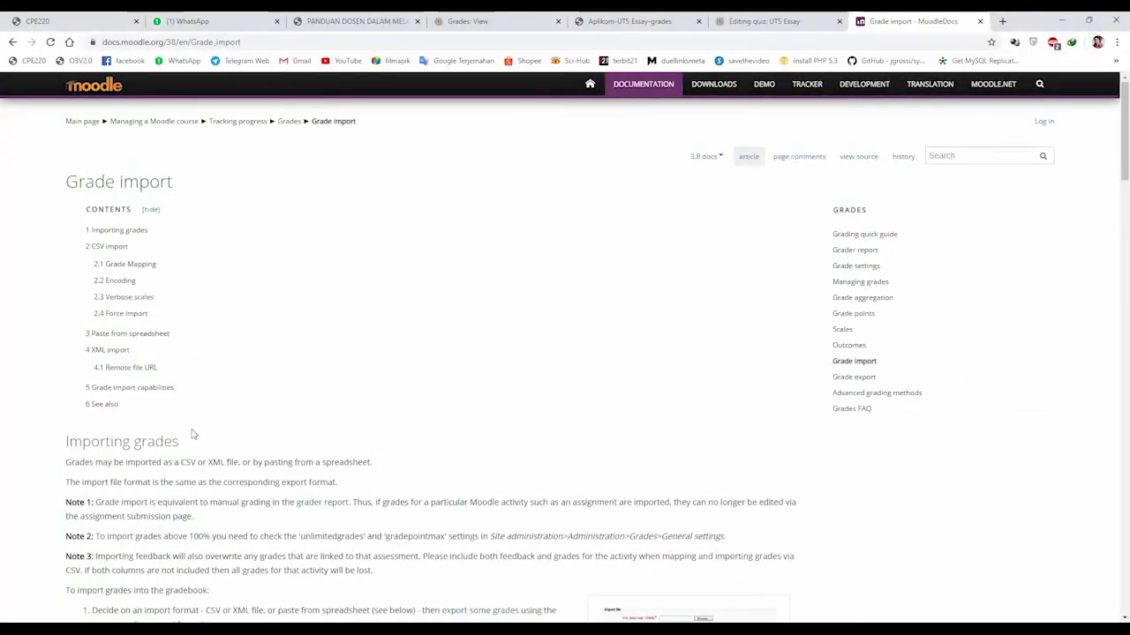
scroll(192, 433, down, 3)
scroll(177, 238, up, 1)
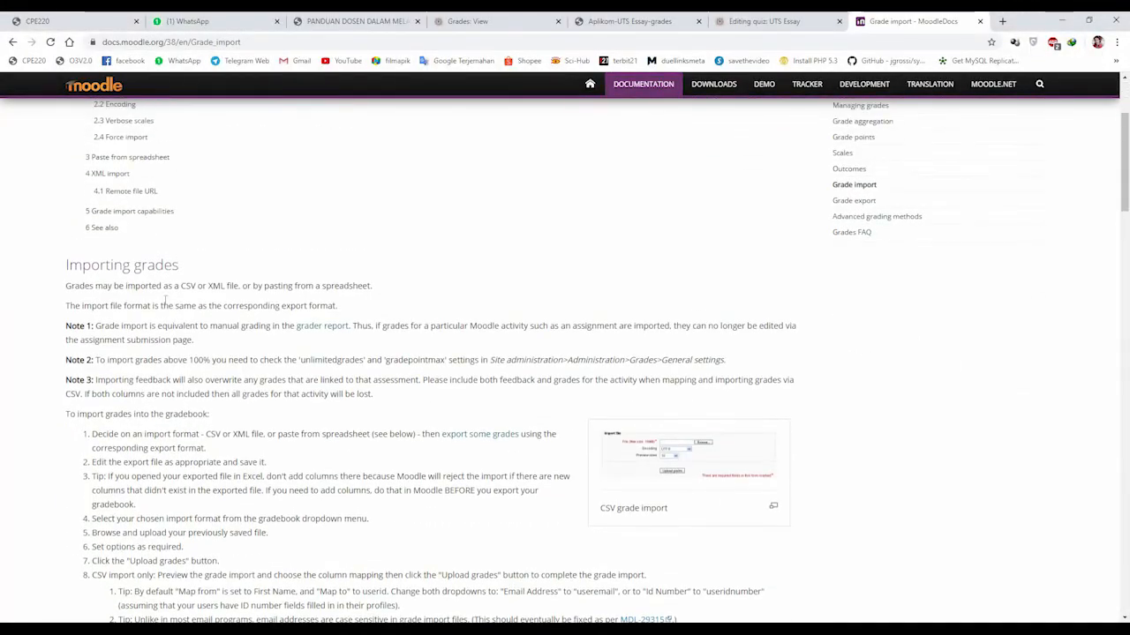
triple_click(139, 306)
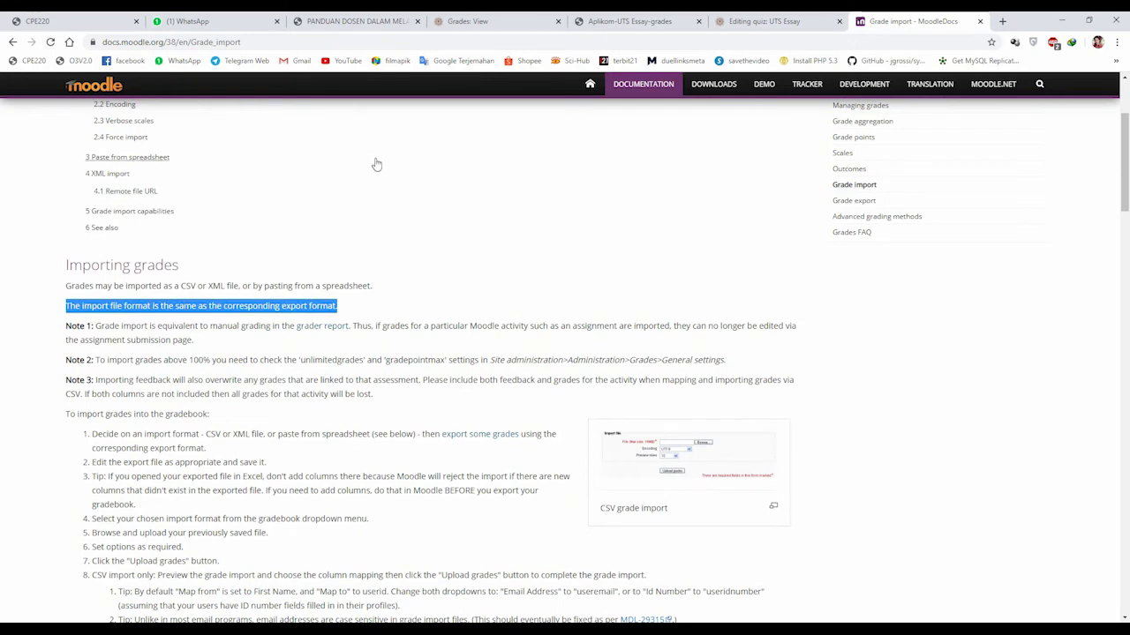
Switch back to the Grader report page and check the gradebook's import and export formats
click(511, 25)
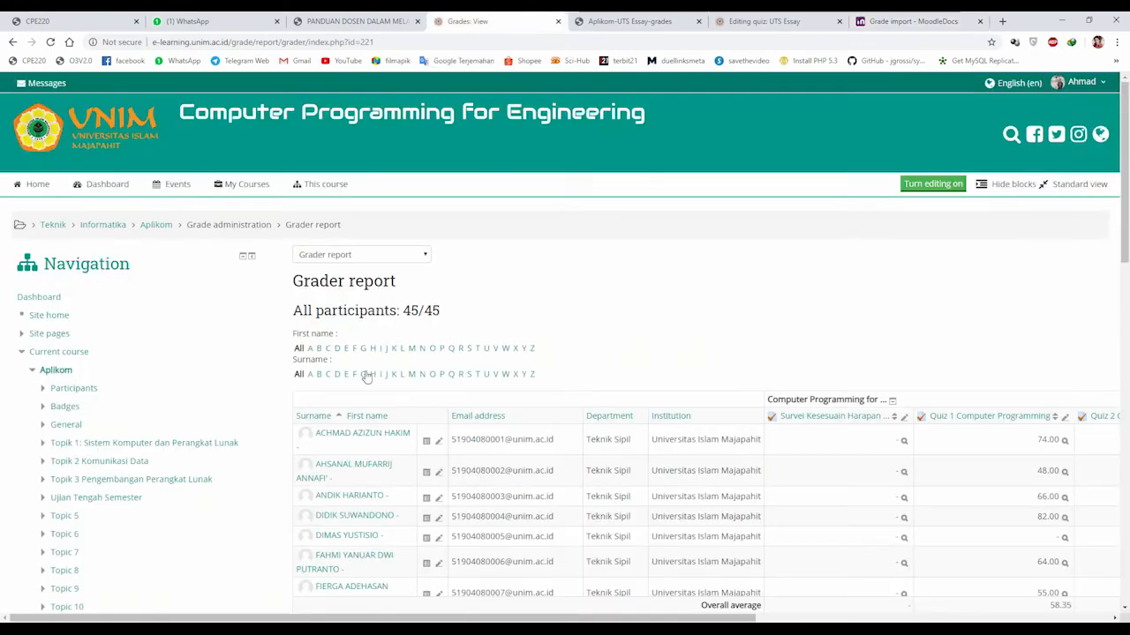
click(359, 254)
scroll(368, 376, down, 1)
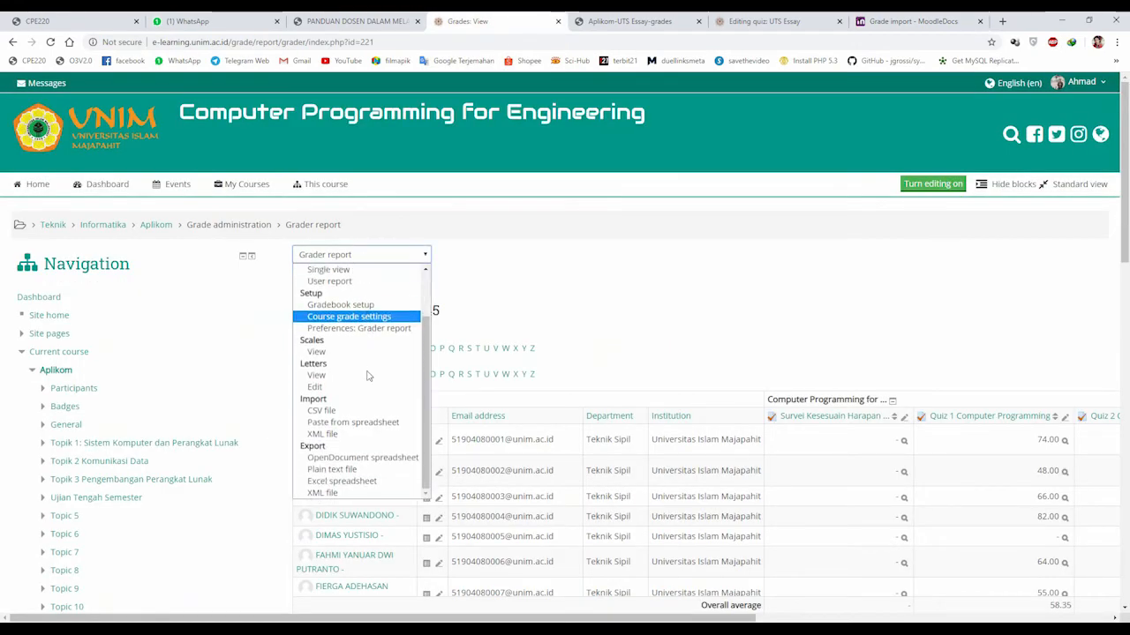
Examine the quiz and UTS Essay grades of Mahasiswa 1, 2 and 3 in the Grader report
scroll(589, 331, down, 3)
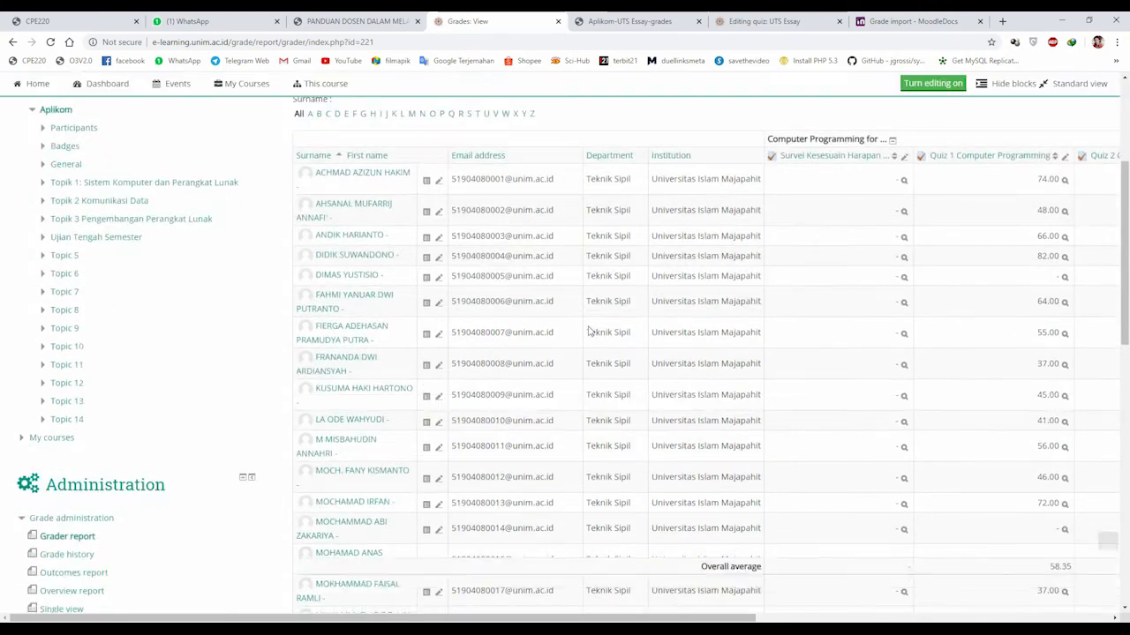
scroll(589, 331, down, 5)
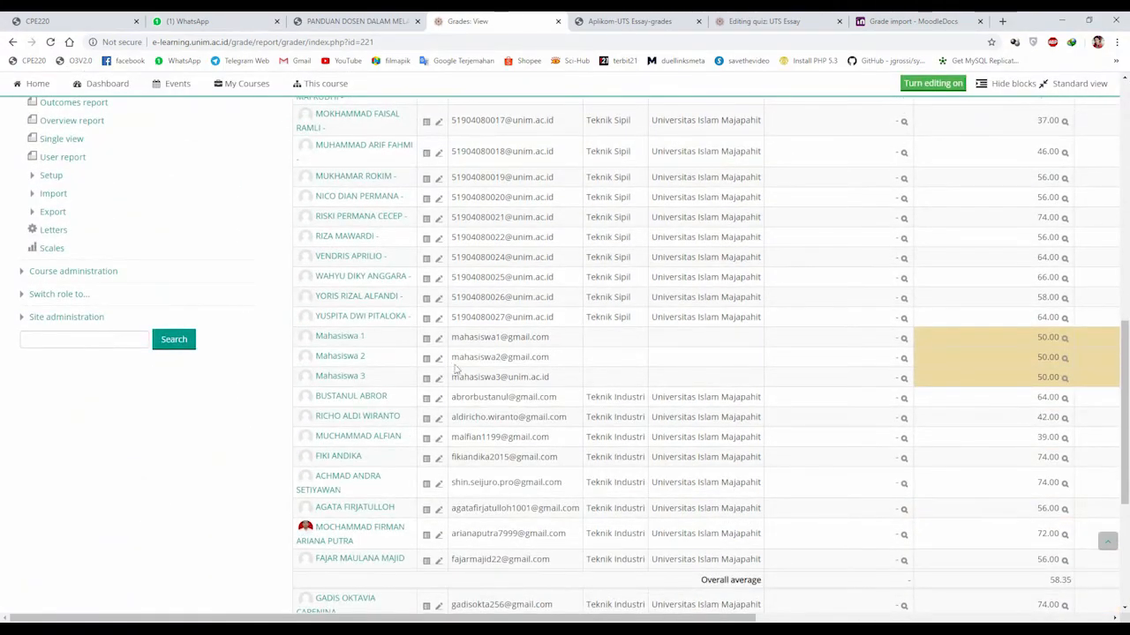
drag(437, 617, 623, 620)
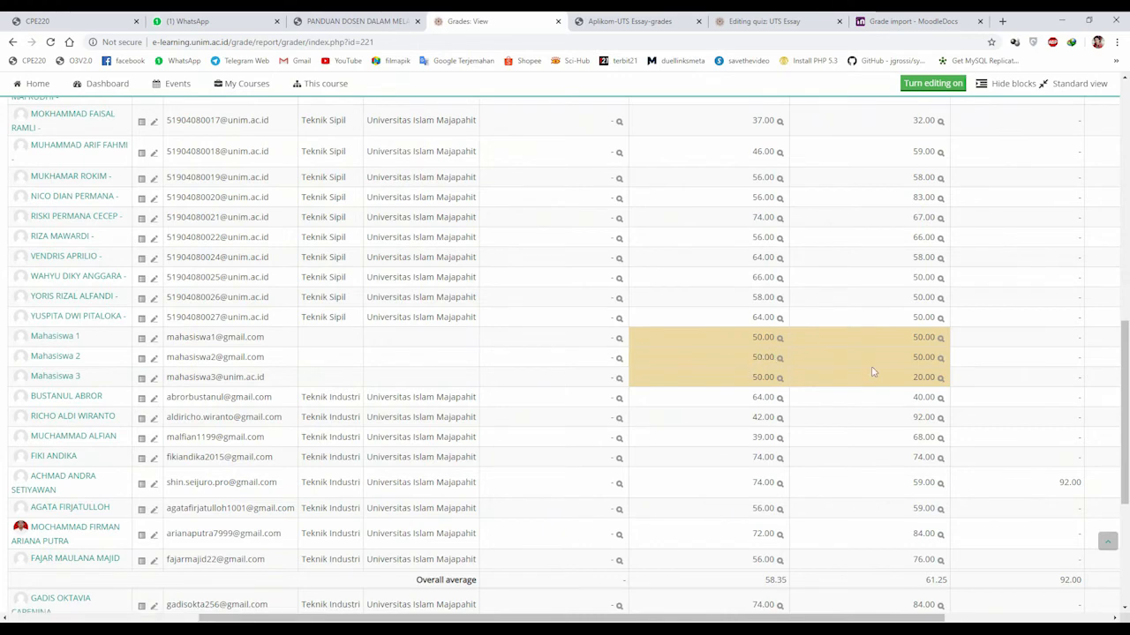
drag(762, 618, 972, 611)
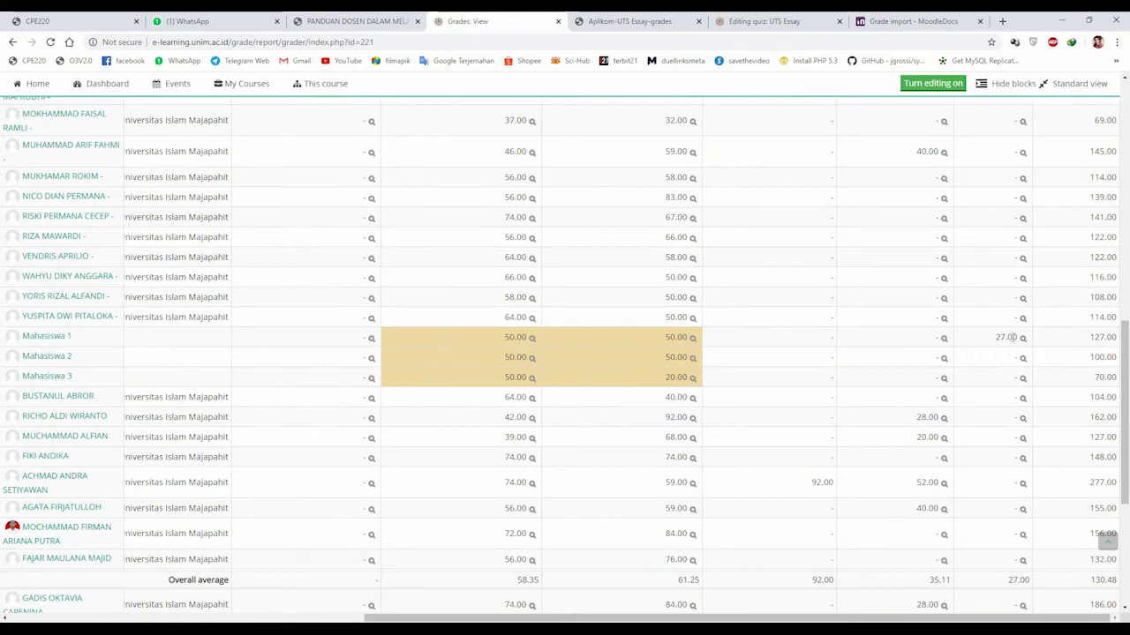
scroll(993, 338, up, 8)
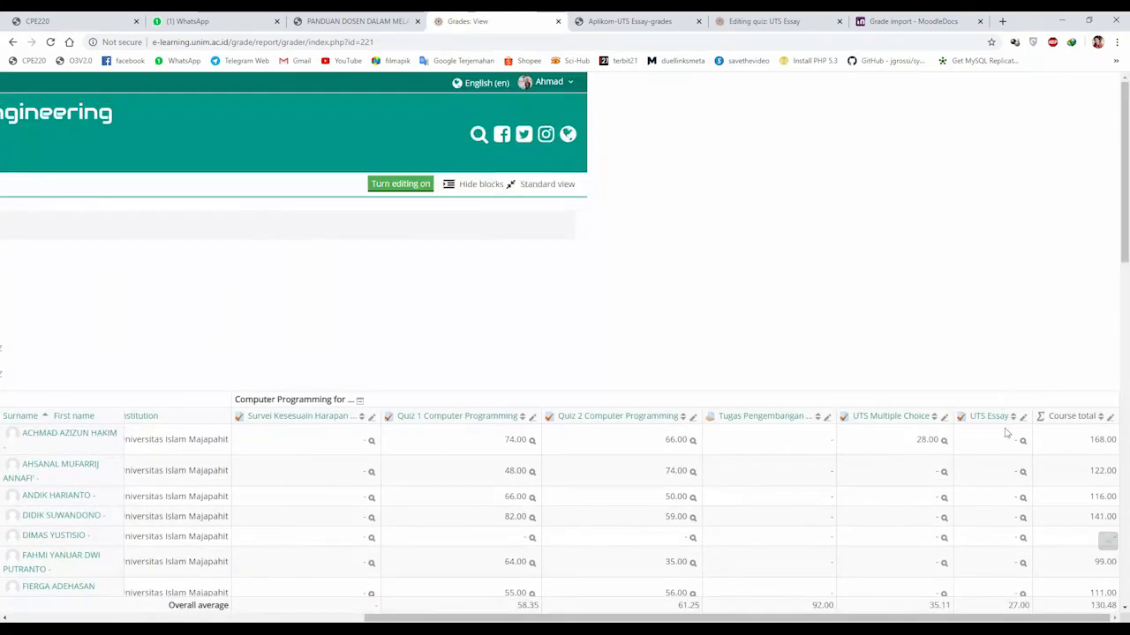
scroll(1004, 424, down, 3)
scroll(1003, 419, down, 5)
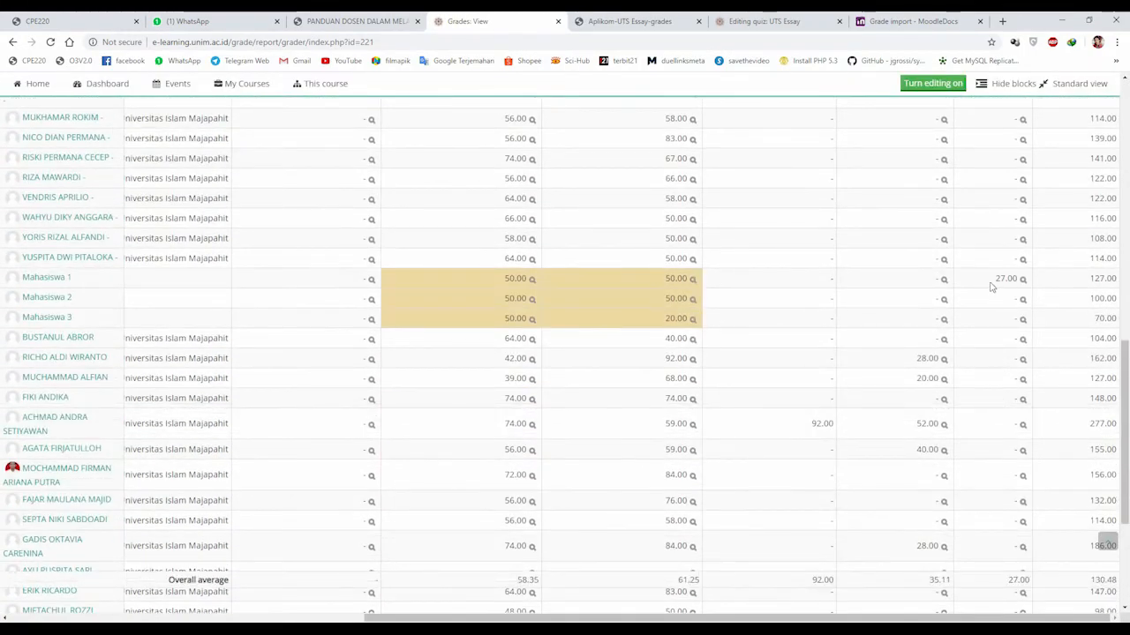
click(999, 285)
drag(1022, 304, 1006, 302)
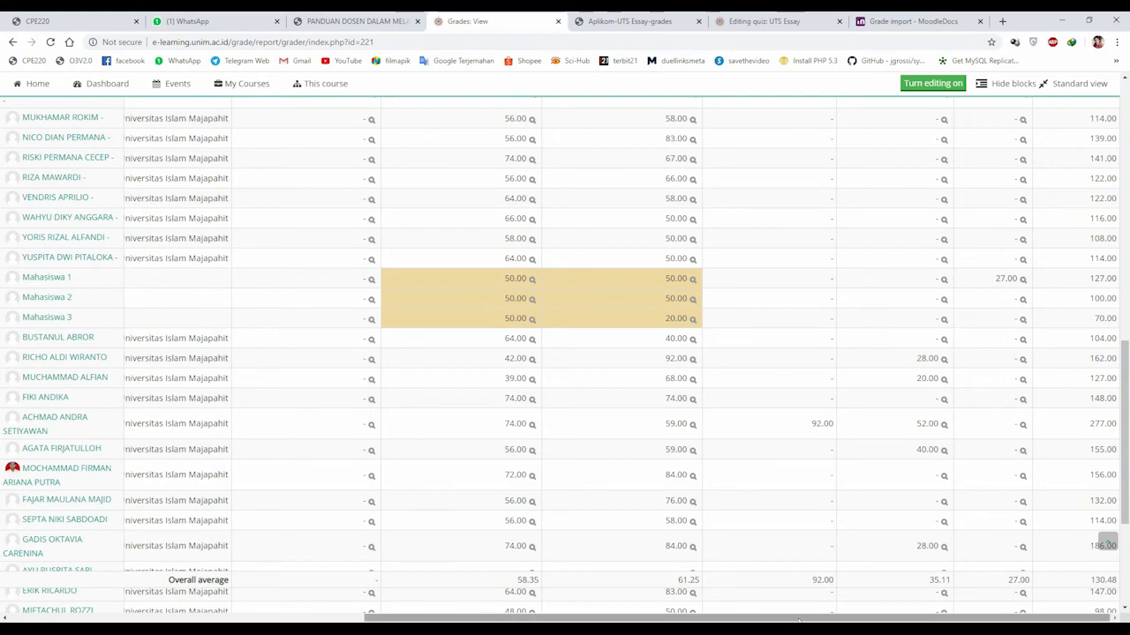
Check the names and e-mail addresses in the Mahasiswa rows against their UTS Essay grades
drag(798, 620, 518, 621)
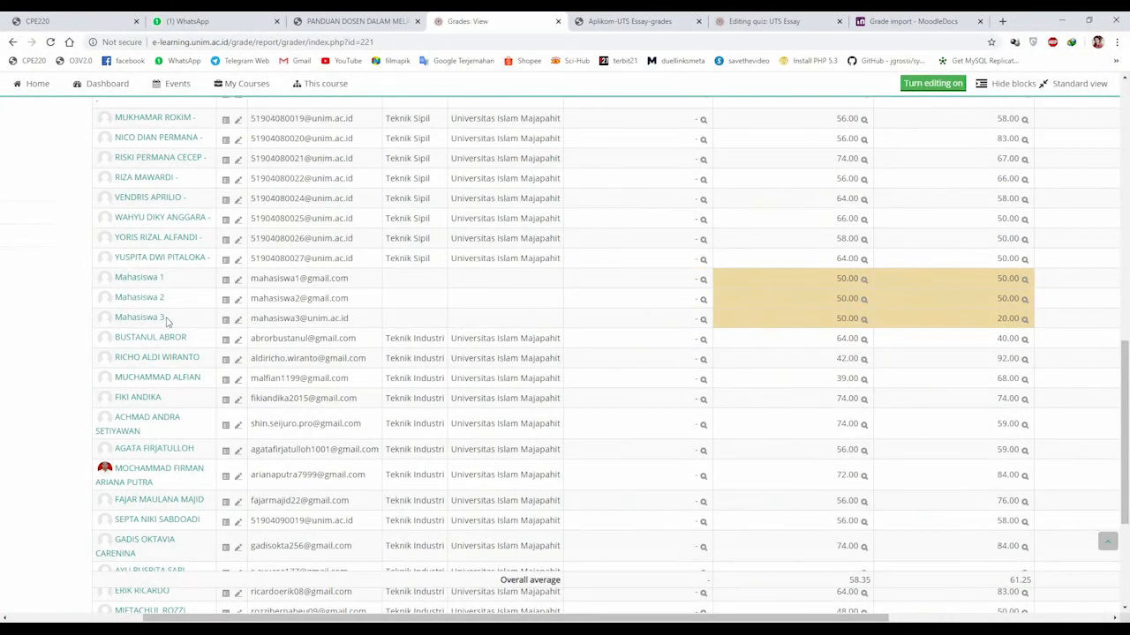
scroll(168, 322, up, 5)
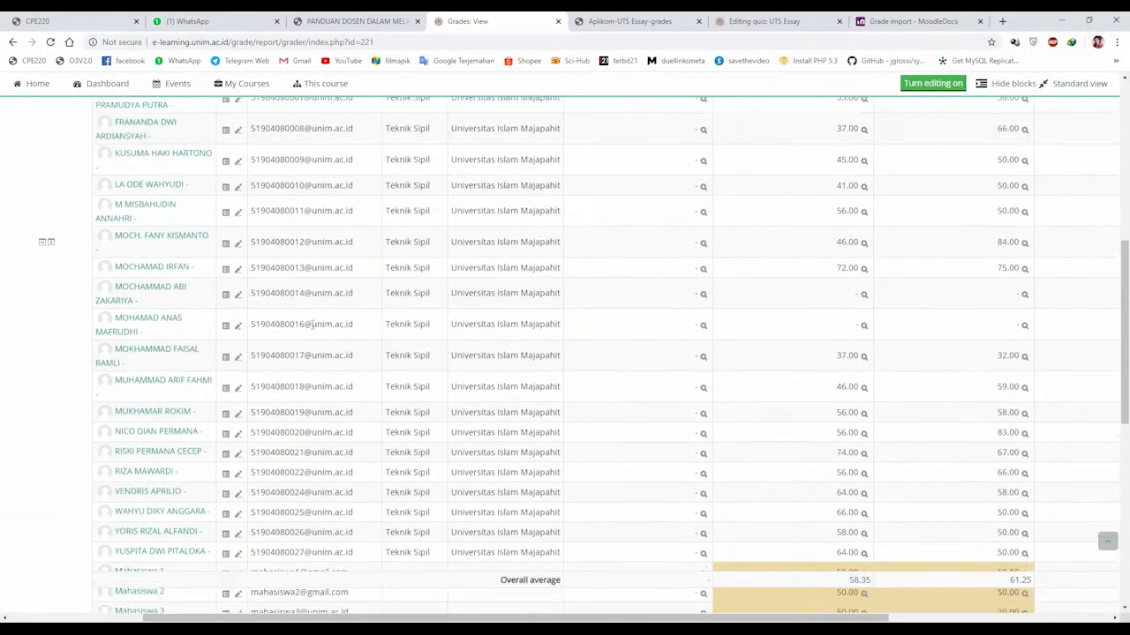
scroll(313, 325, down, 3)
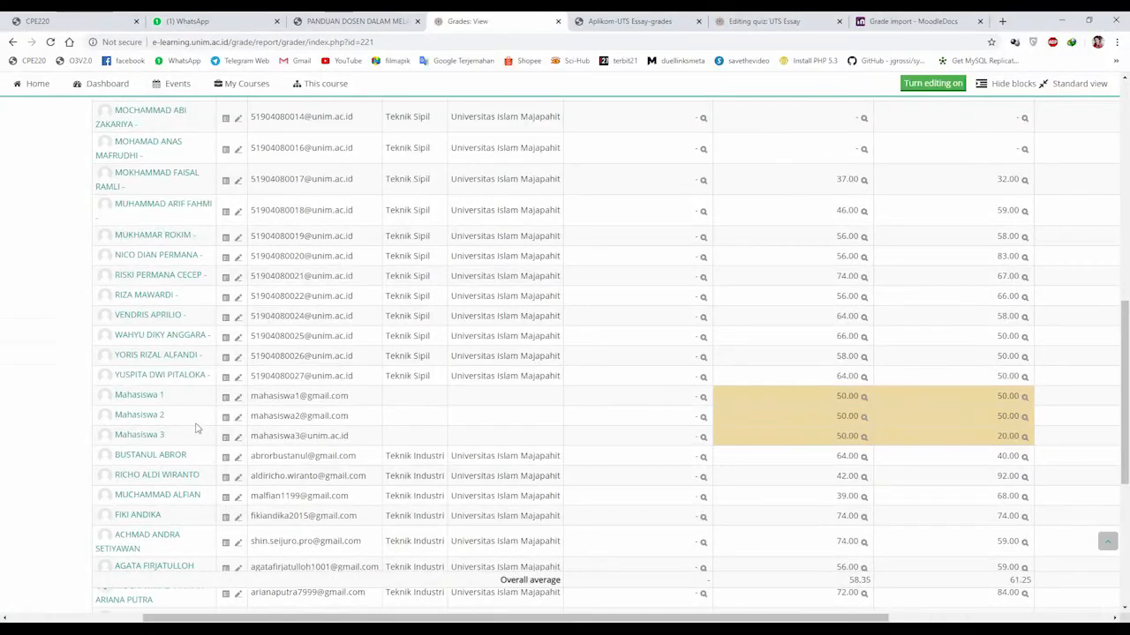
scroll(198, 429, down, 1)
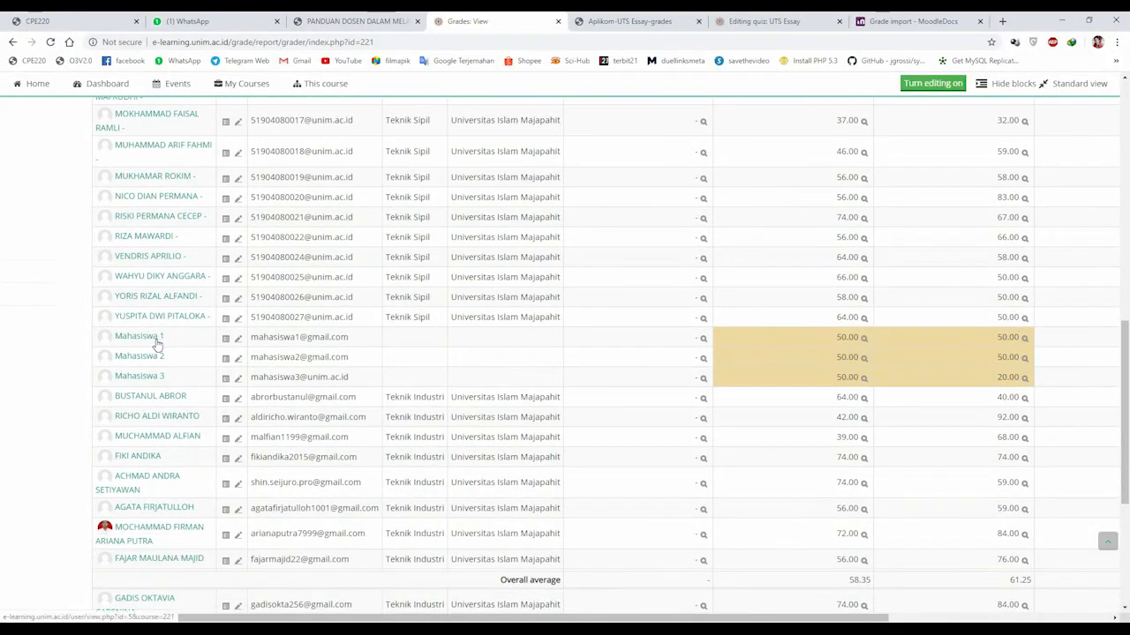
drag(461, 619, 679, 619)
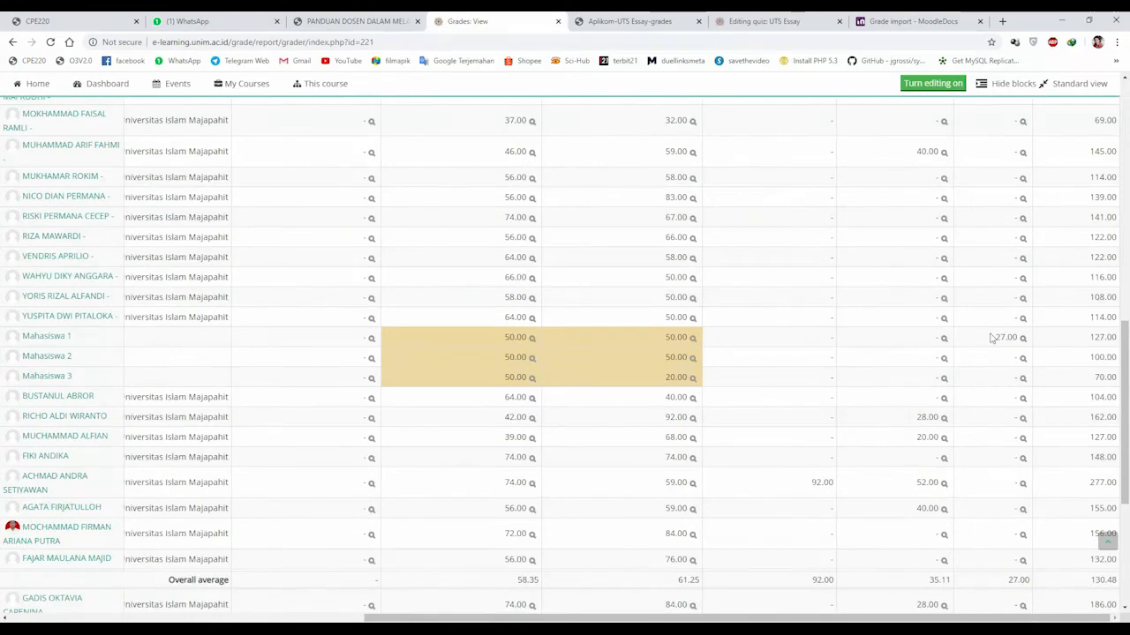
click(587, 600)
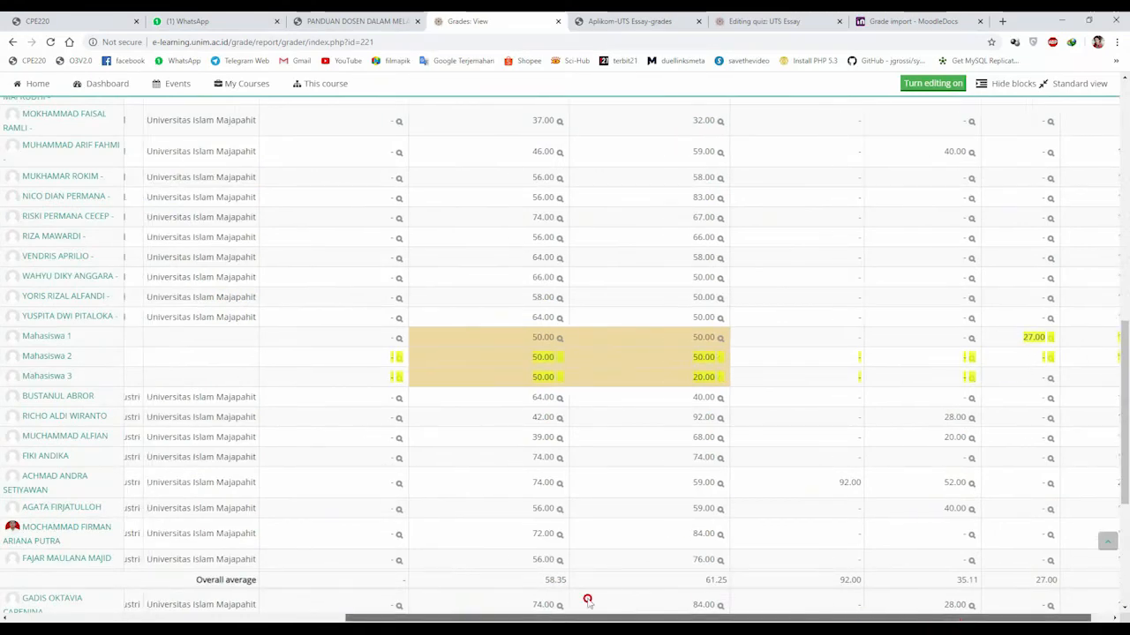
Open the Excel spreadsheet grade export from the Grader report
scroll(587, 600, left, 5)
scroll(171, 580, up, 10)
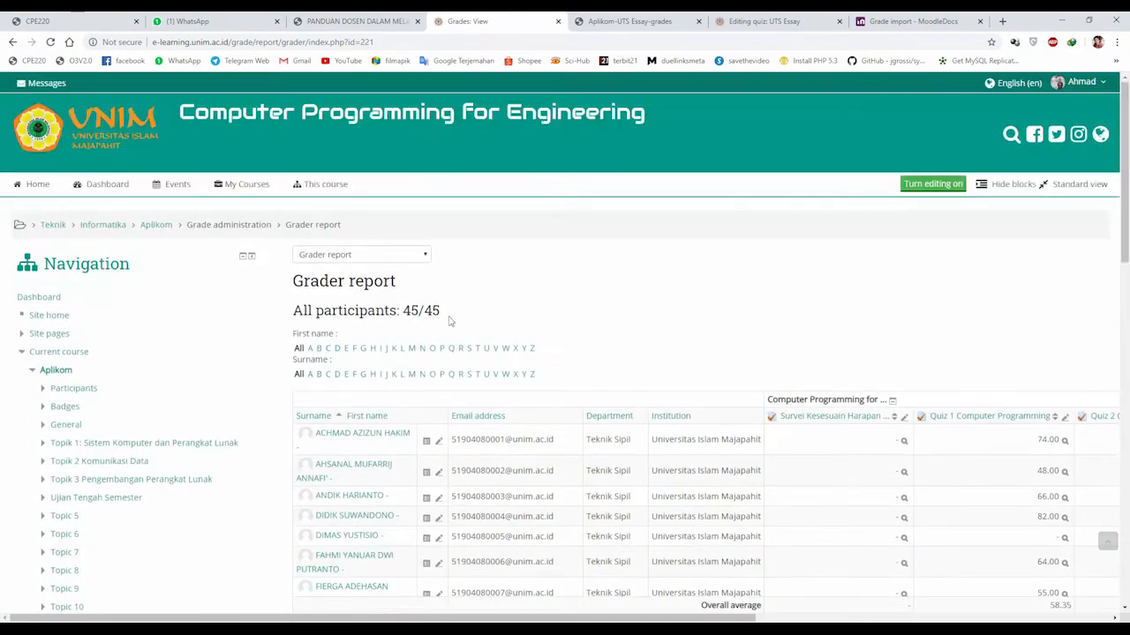
click(397, 257)
scroll(361, 377, down, 2)
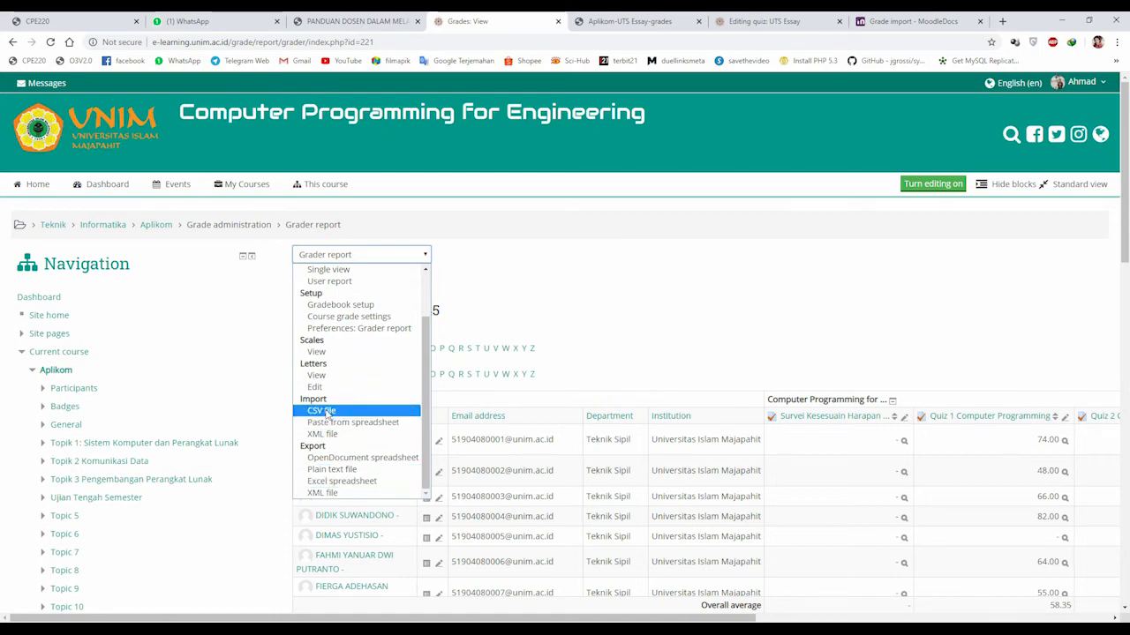
click(337, 482)
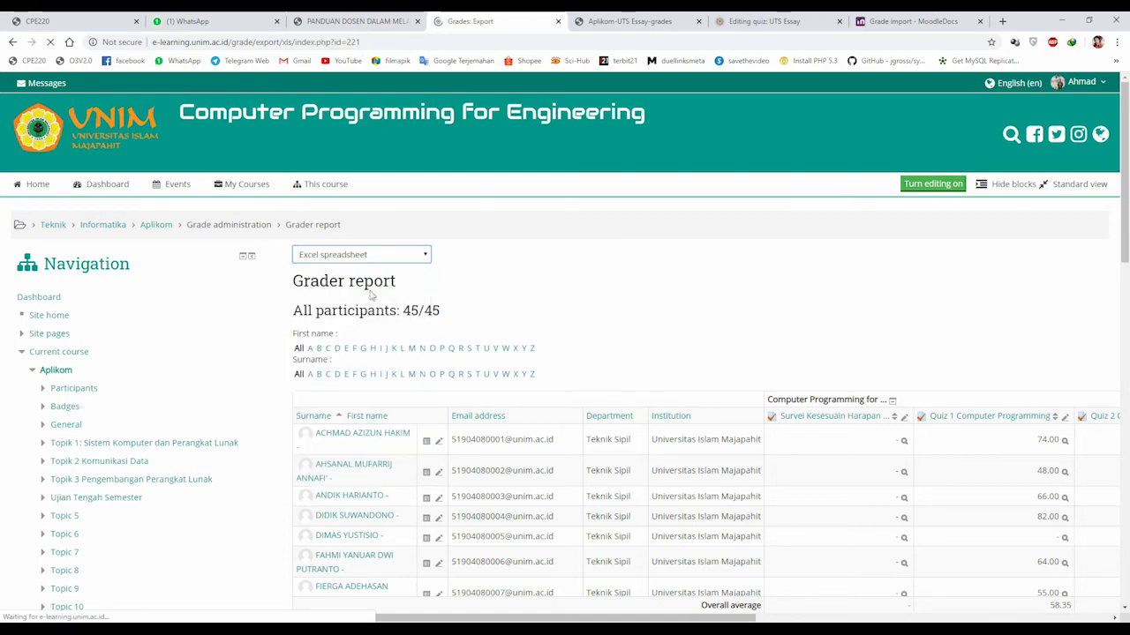
Download the Excel grade export with all grade items included and open Aplikom Grades (3).xlsx for editing
scroll(226, 419, down, 3)
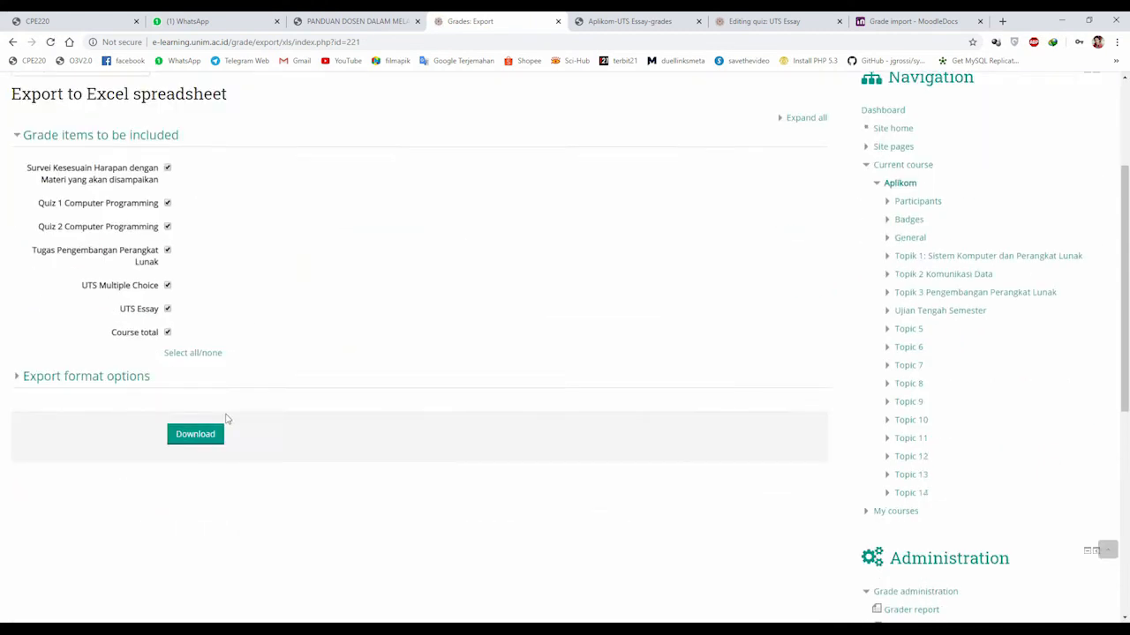
click(196, 364)
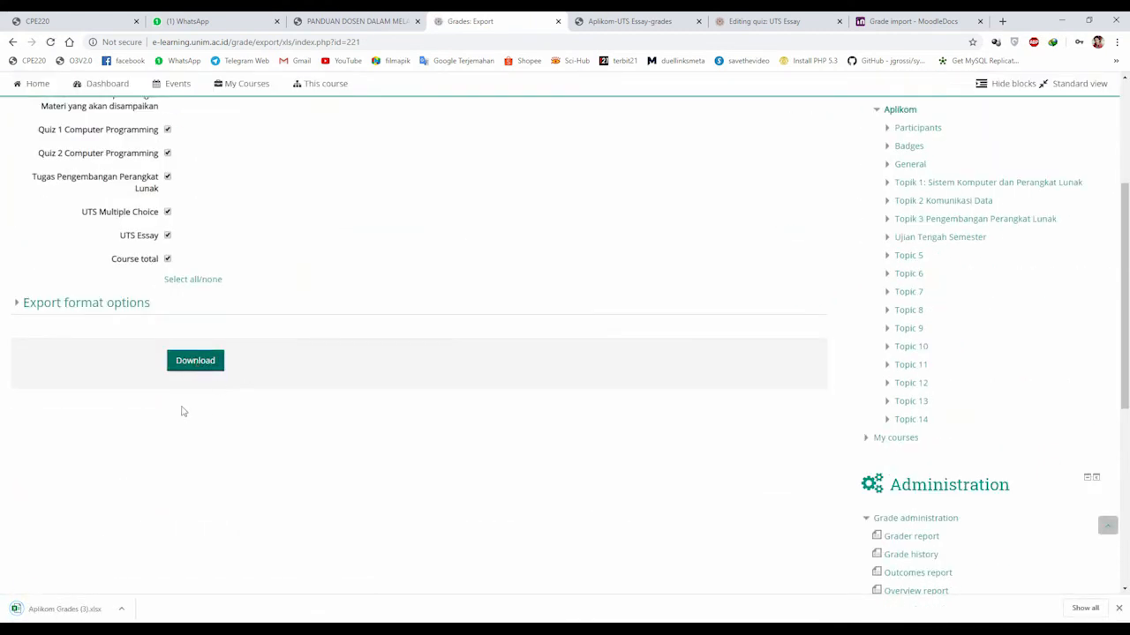
click(67, 609)
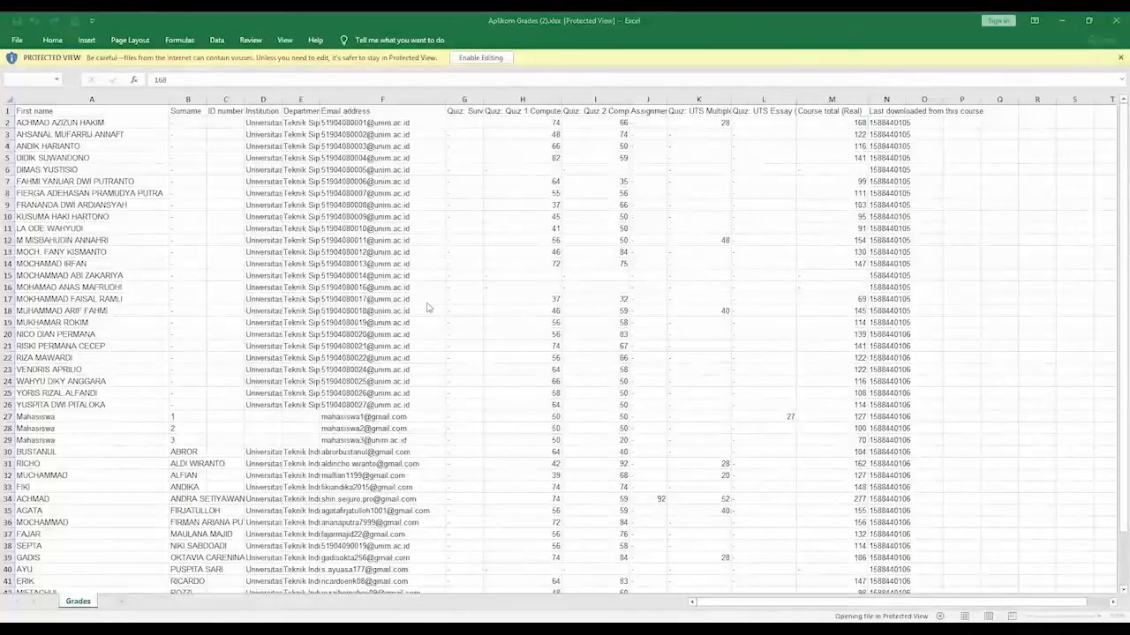
click(269, 308)
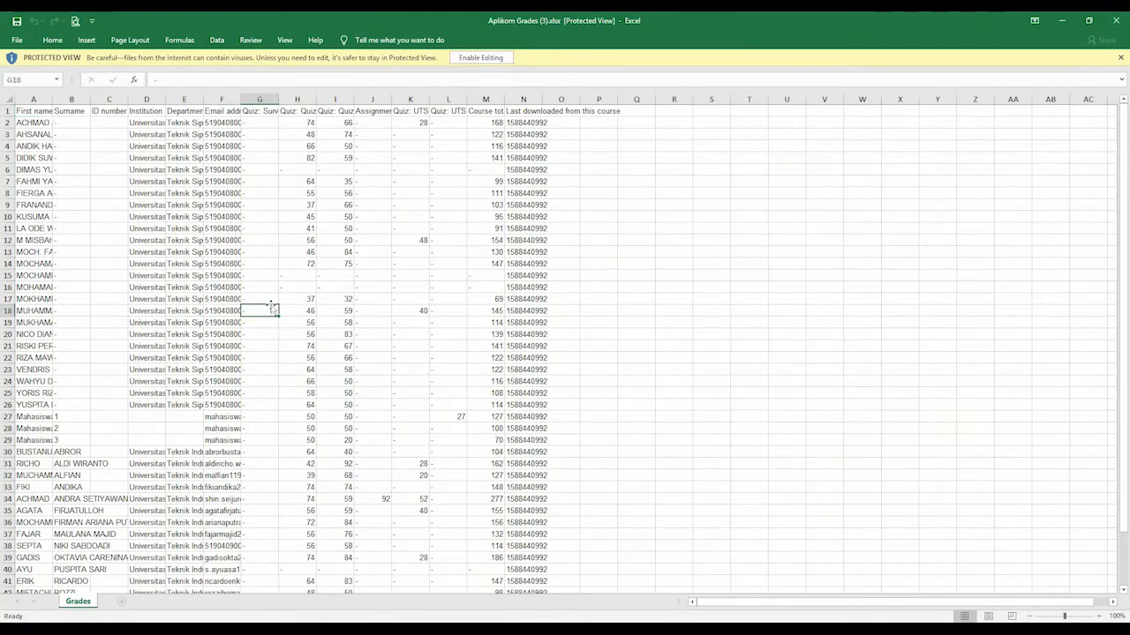
click(58, 275)
drag(53, 100, 101, 100)
click(472, 56)
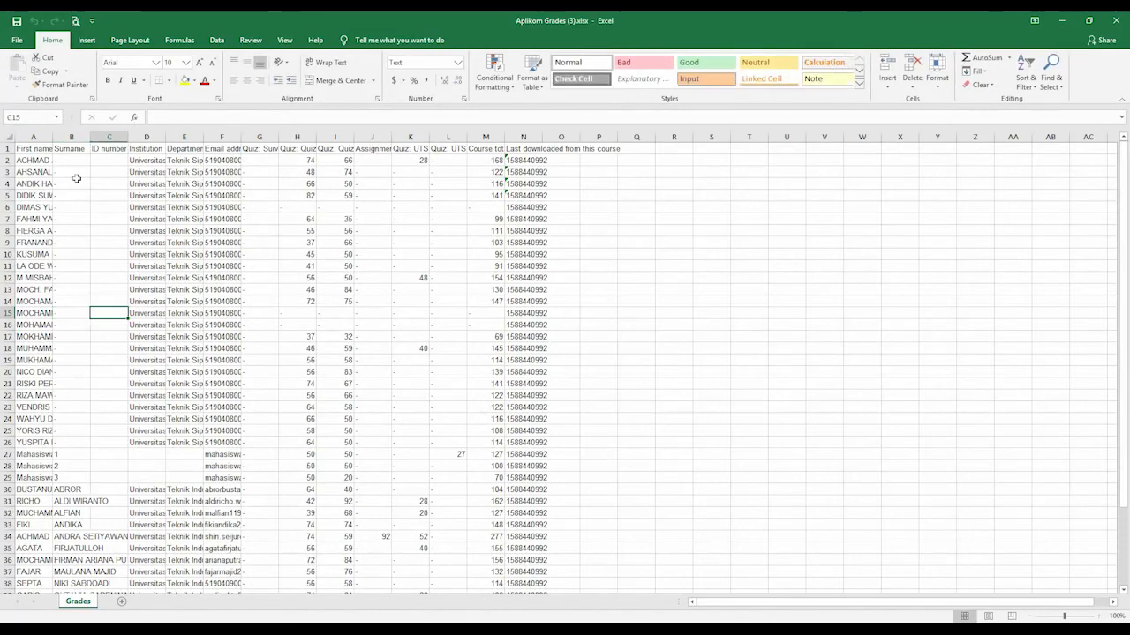
Widen the First name, Email address, Department and Institution columns so their contents are fully readable
drag(53, 137, 150, 137)
drag(341, 136, 430, 137)
click(524, 301)
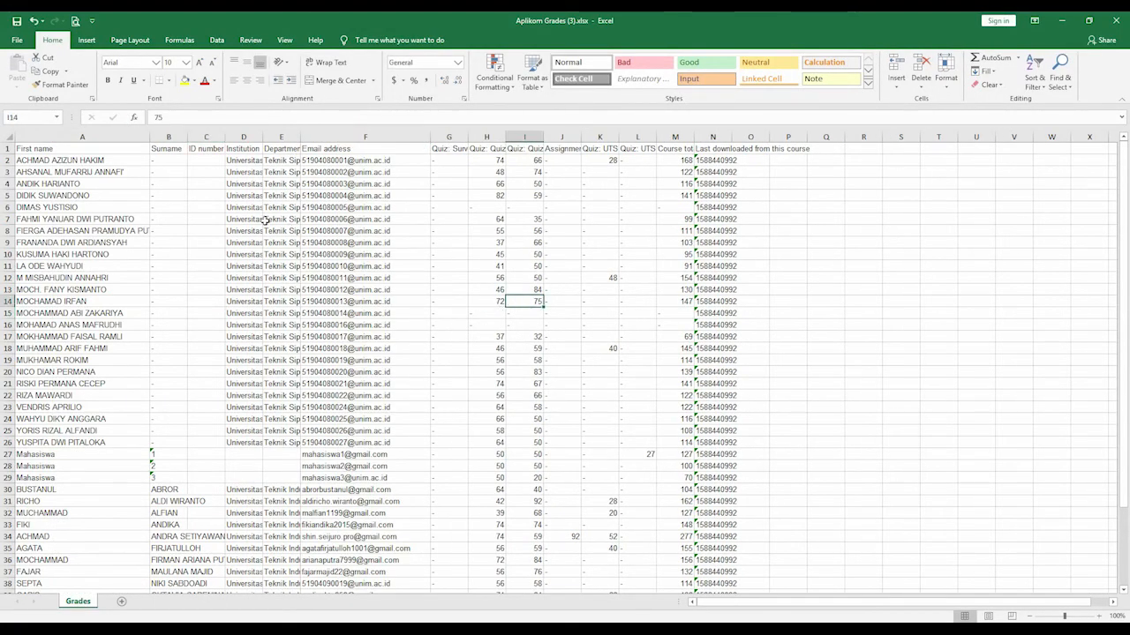
drag(300, 137, 367, 137)
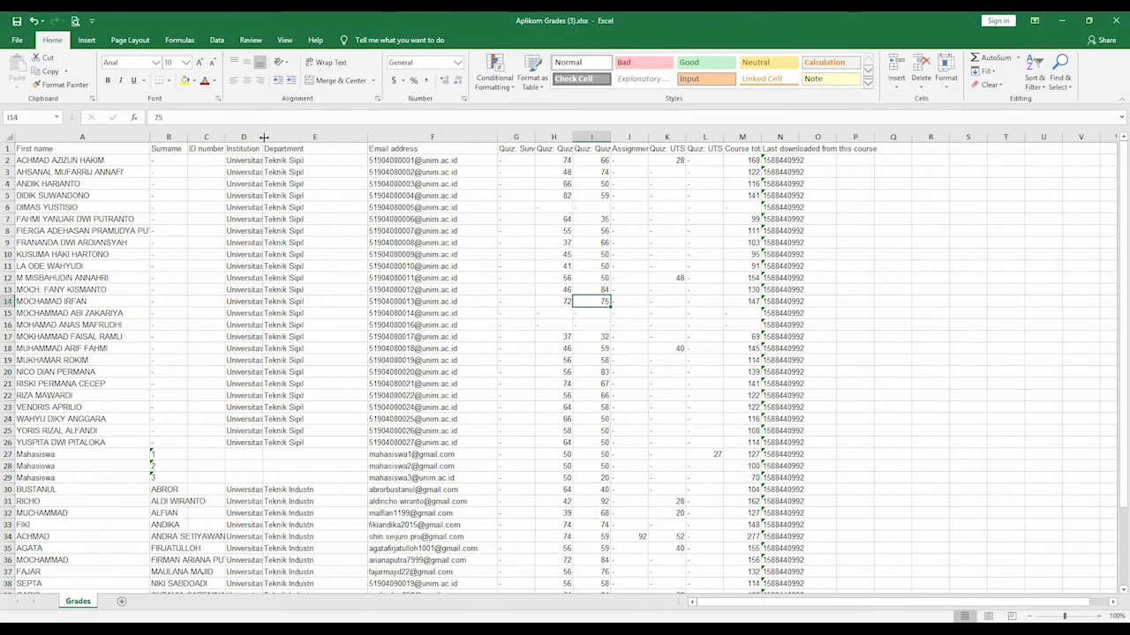
drag(263, 137, 324, 137)
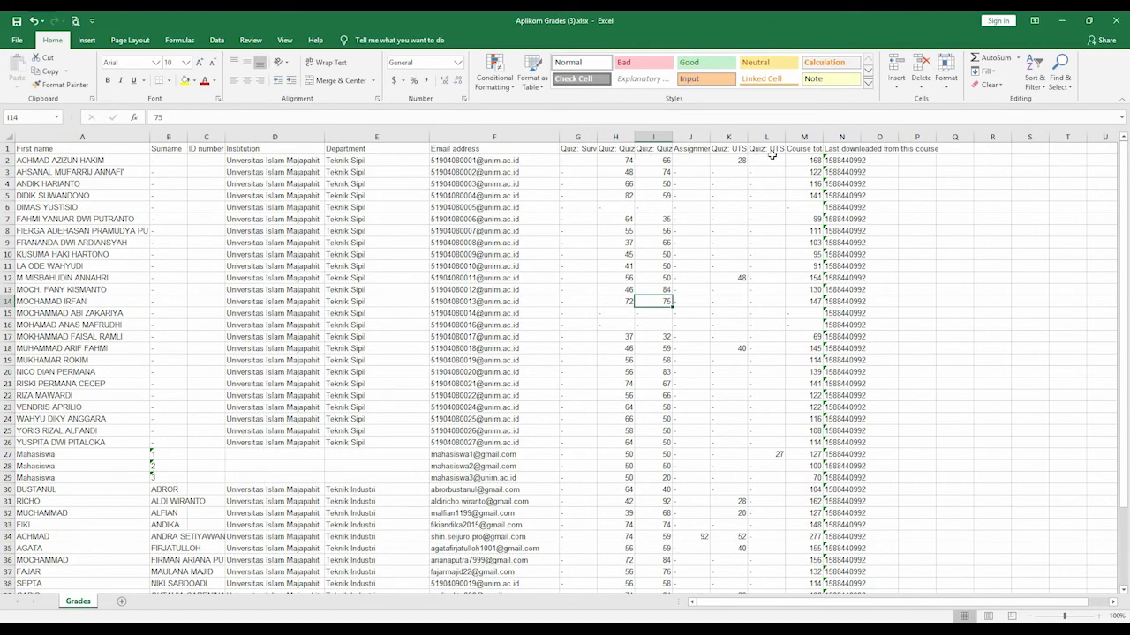
click(855, 151)
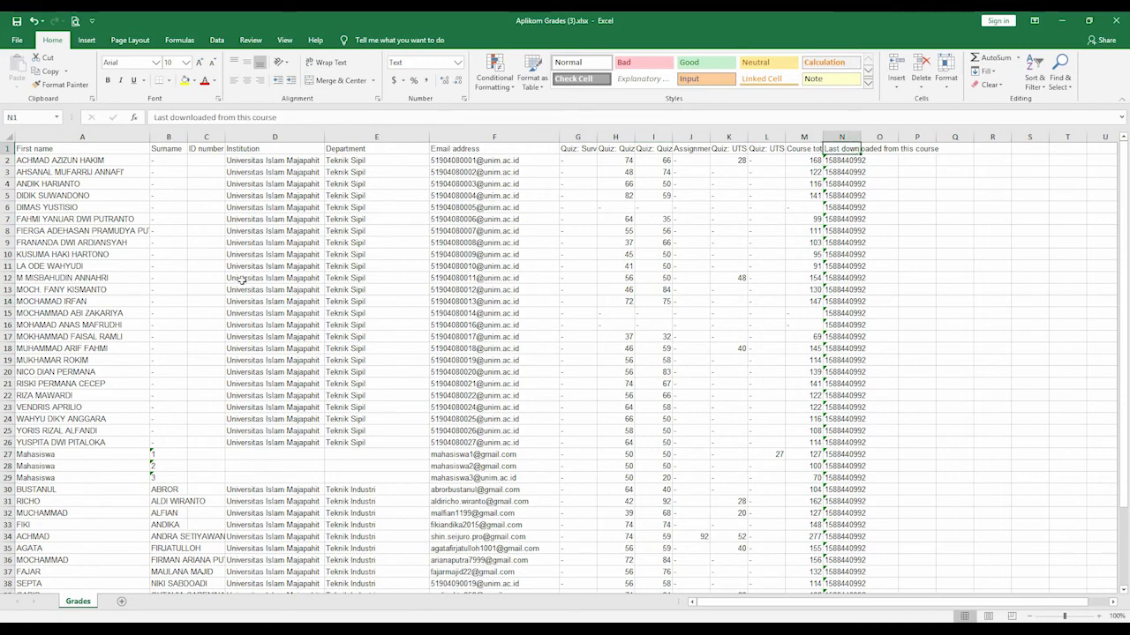
Delete rows 2 to 26, the student records above the three Mahasiswa rows
click(37, 442)
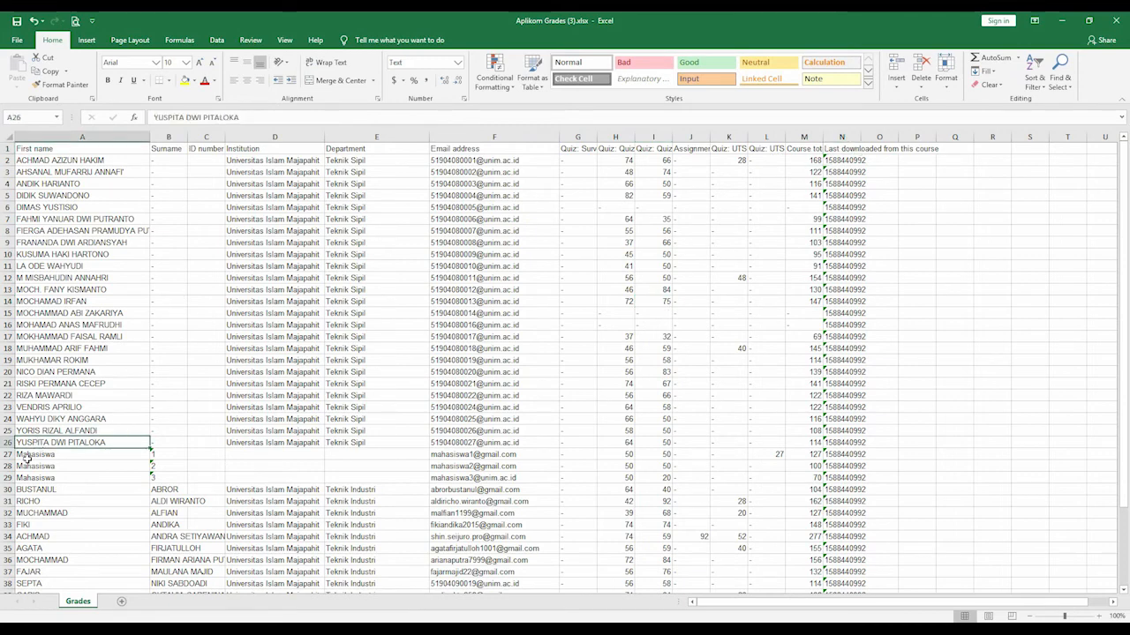
drag(27, 459, 76, 485)
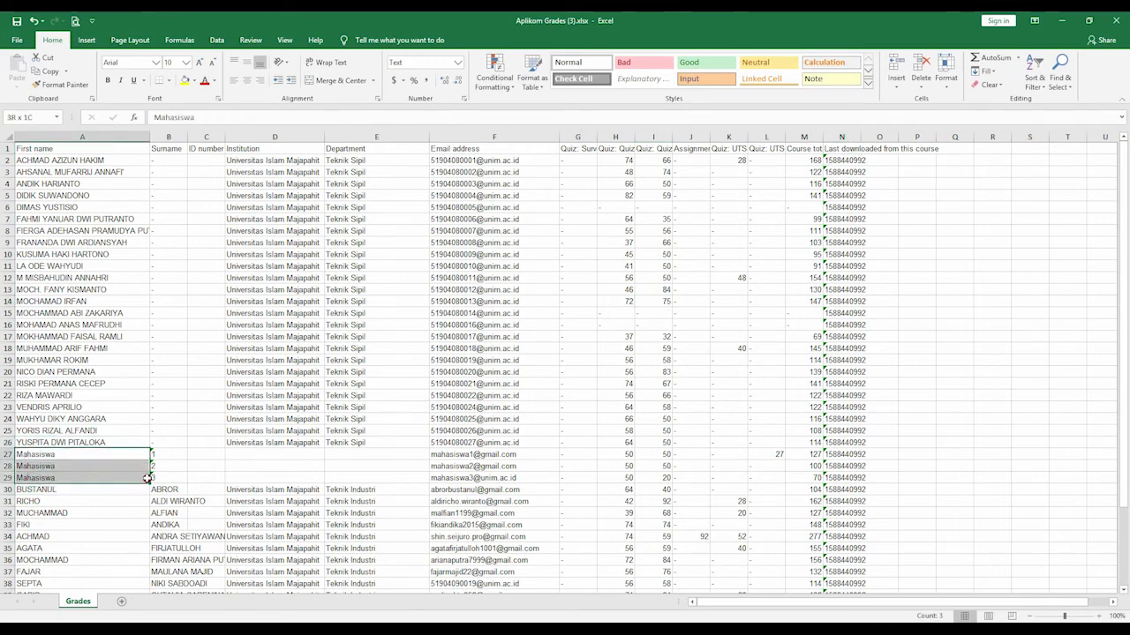
click(7, 442)
drag(7, 442, 31, 433)
click(60, 198)
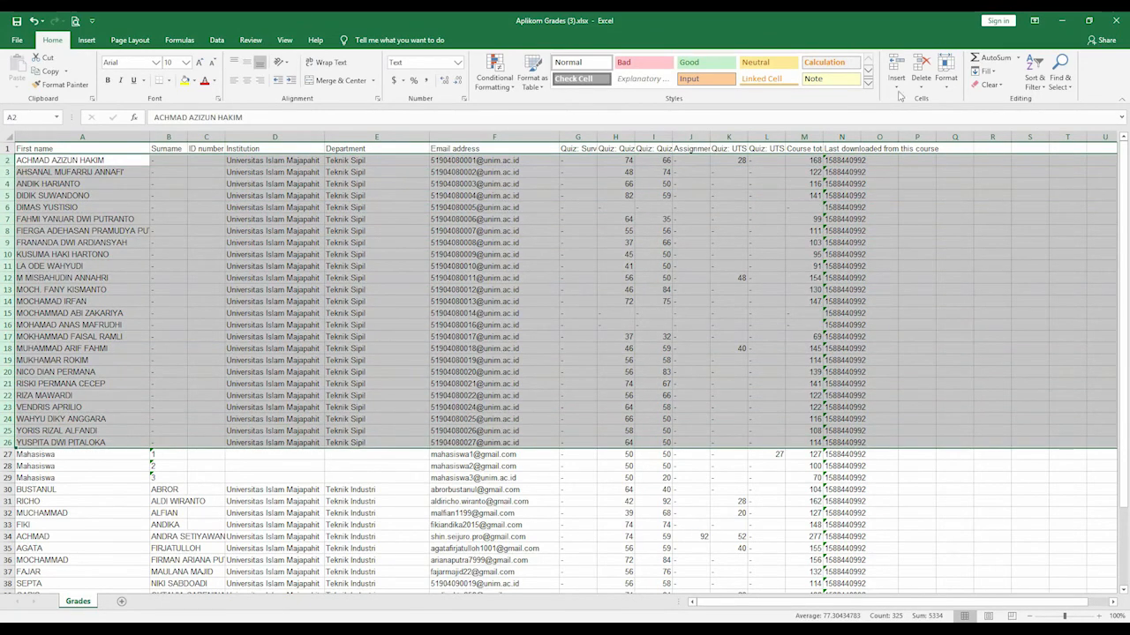
click(920, 67)
click(35, 386)
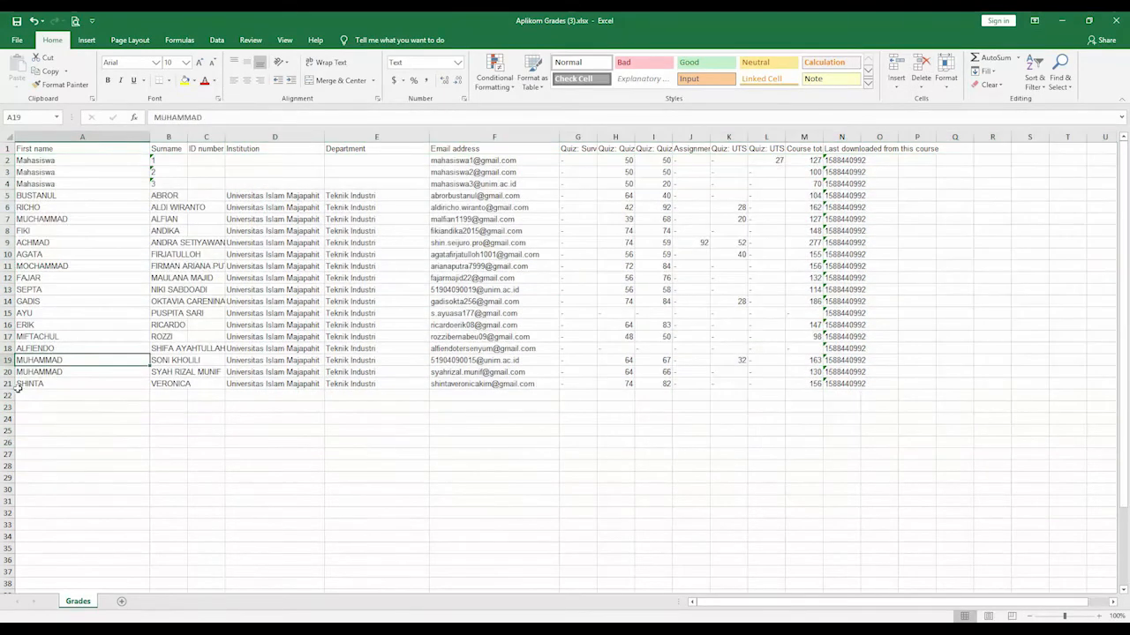
Delete rows 5 to 21 below the Mahasiswa records and widen the Quiz: UTS Essay (Real) column
drag(7, 385, 4, 196)
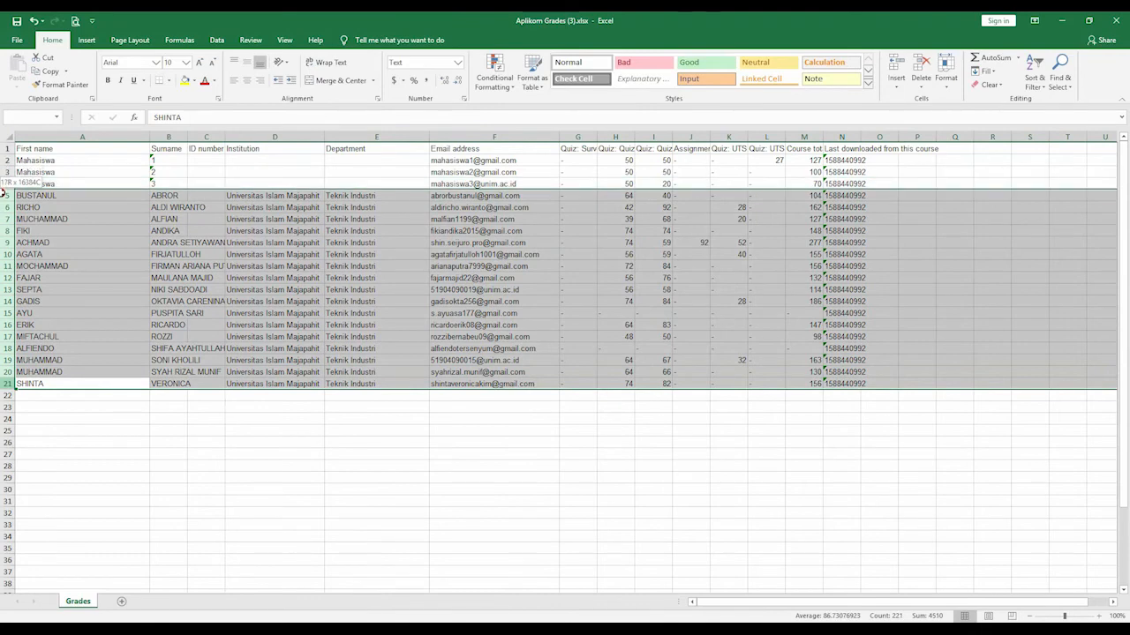
click(921, 65)
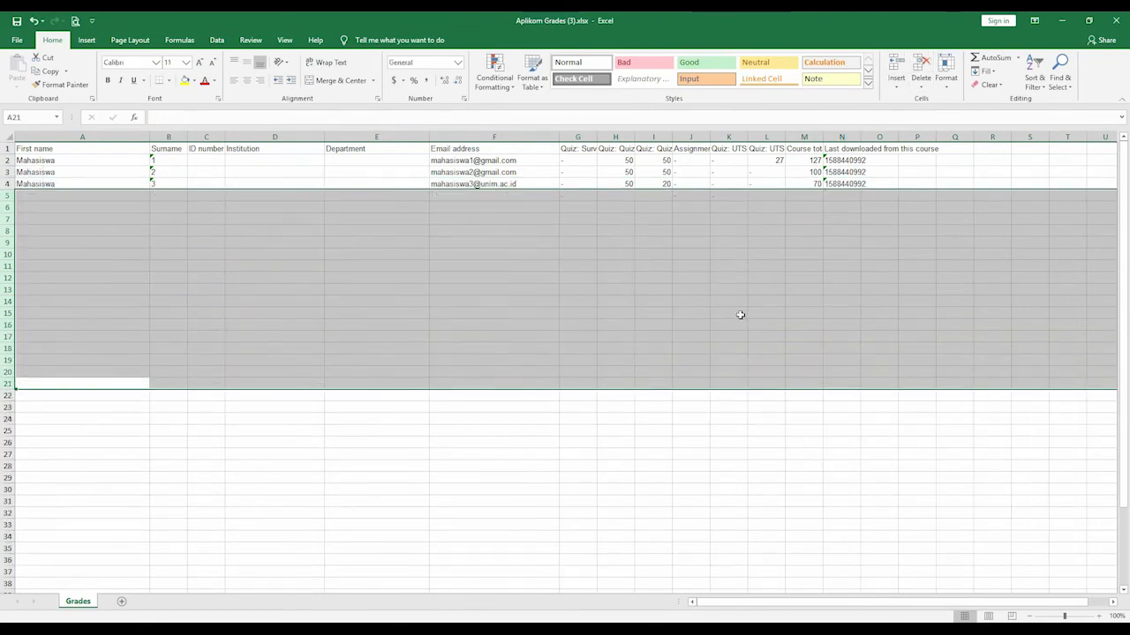
click(741, 315)
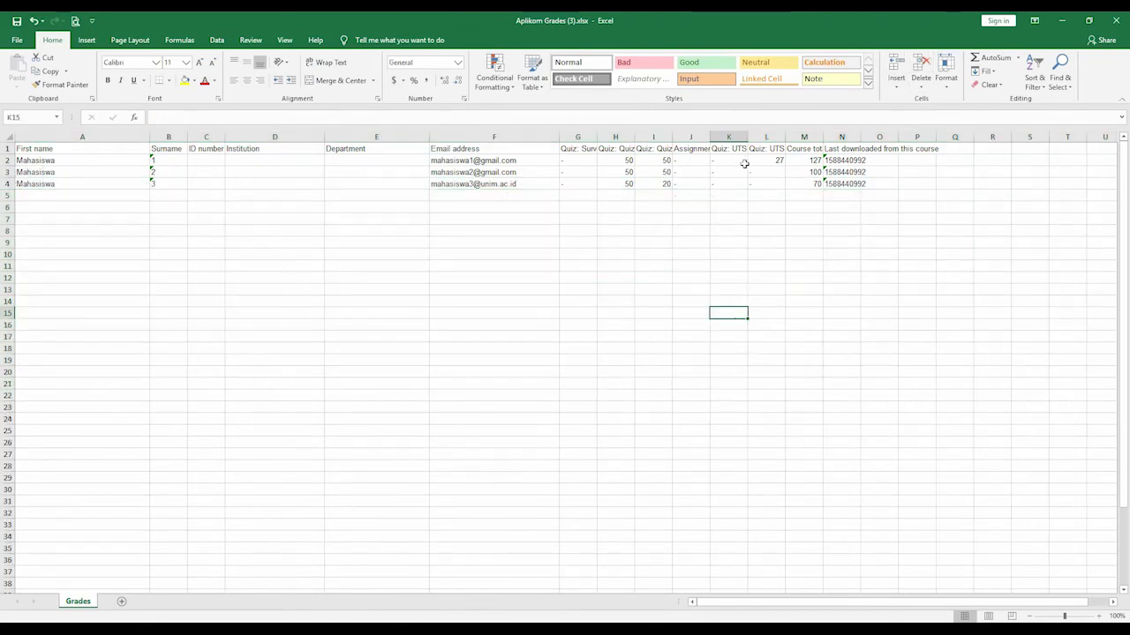
drag(784, 137, 836, 137)
Enter a UTS Essay grade of 50 for Mahasiswa 1 and Mahasiswa 2
click(819, 163)
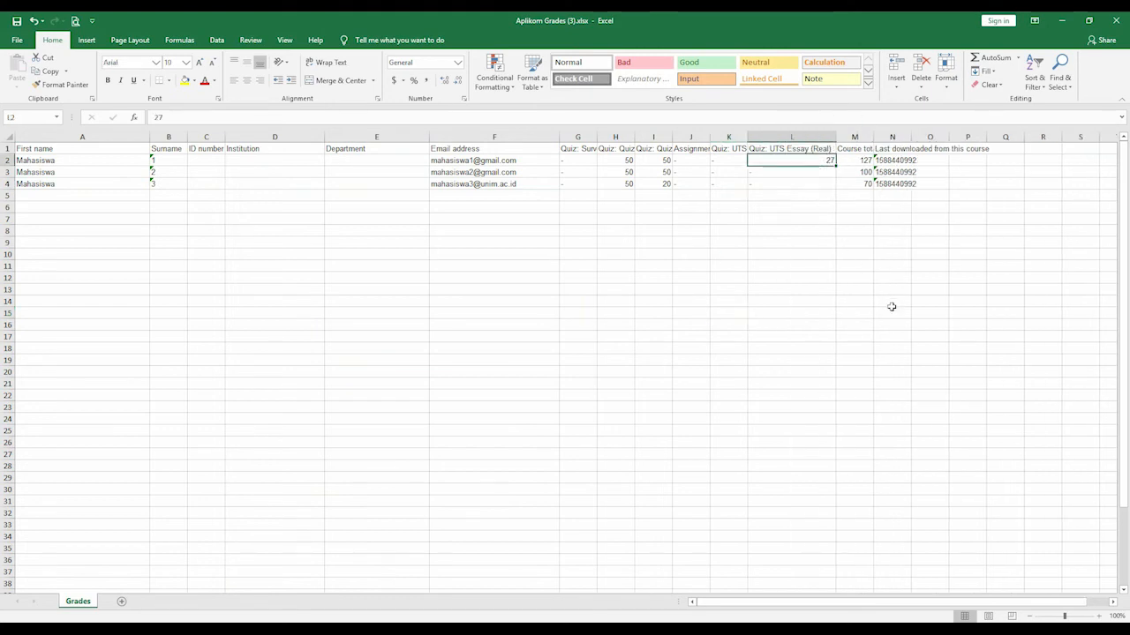
text(50)
key(Return)
text(50)
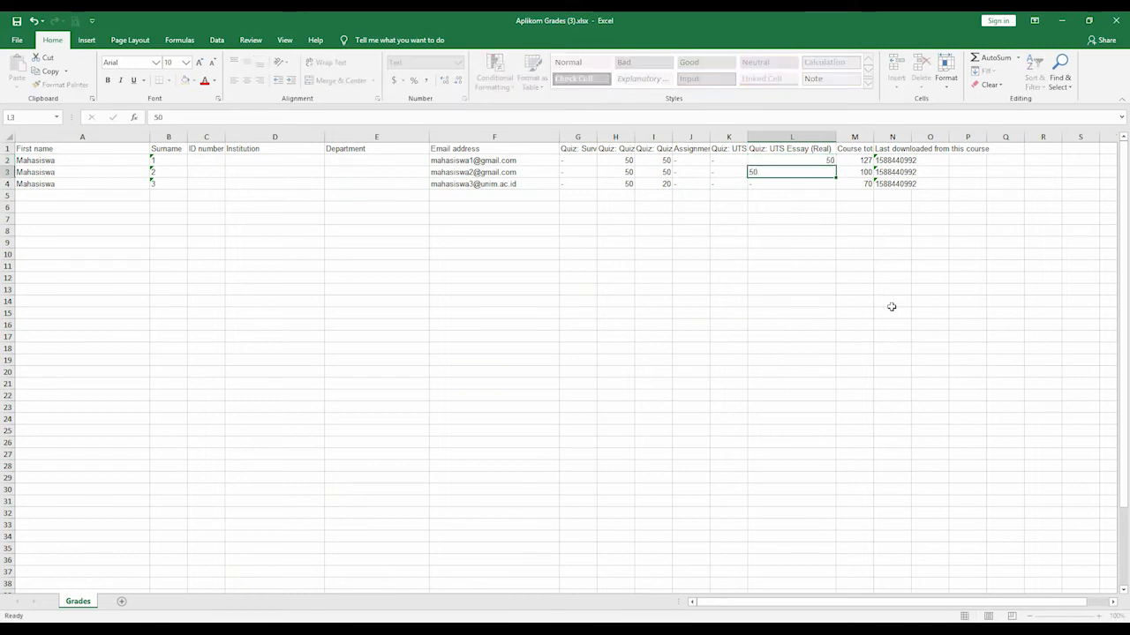
key(Return)
text(-)
key(Up)
key(Up)
key(Up)
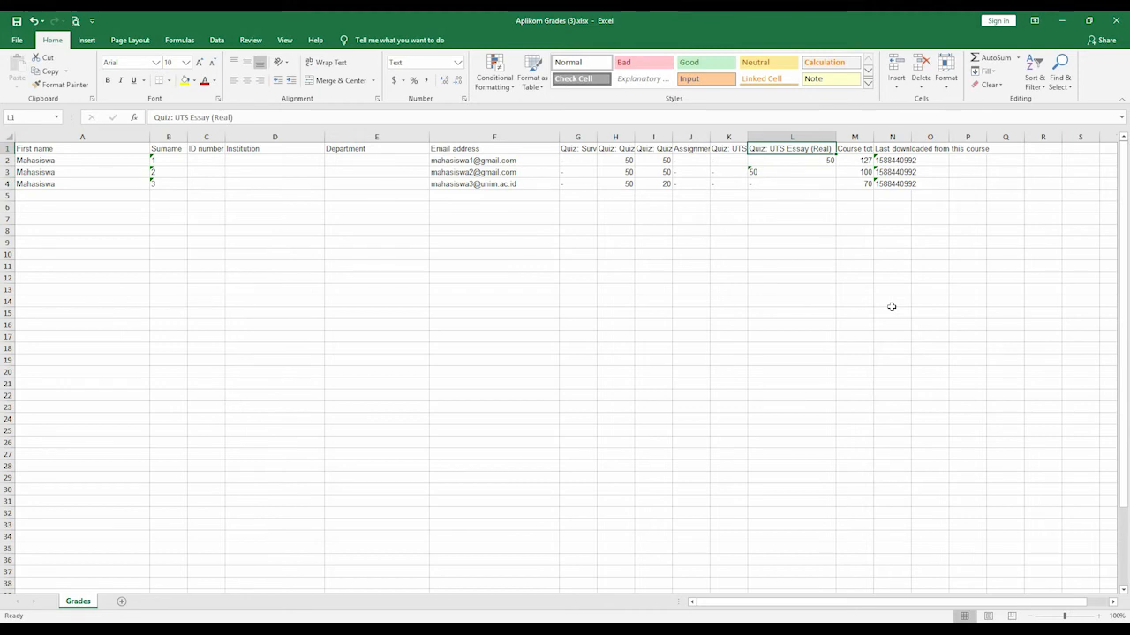
Set the UTS Essay grades of Mahasiswa 1, 2 and 3 to 60
key(Down)
text(60)
key(Return)
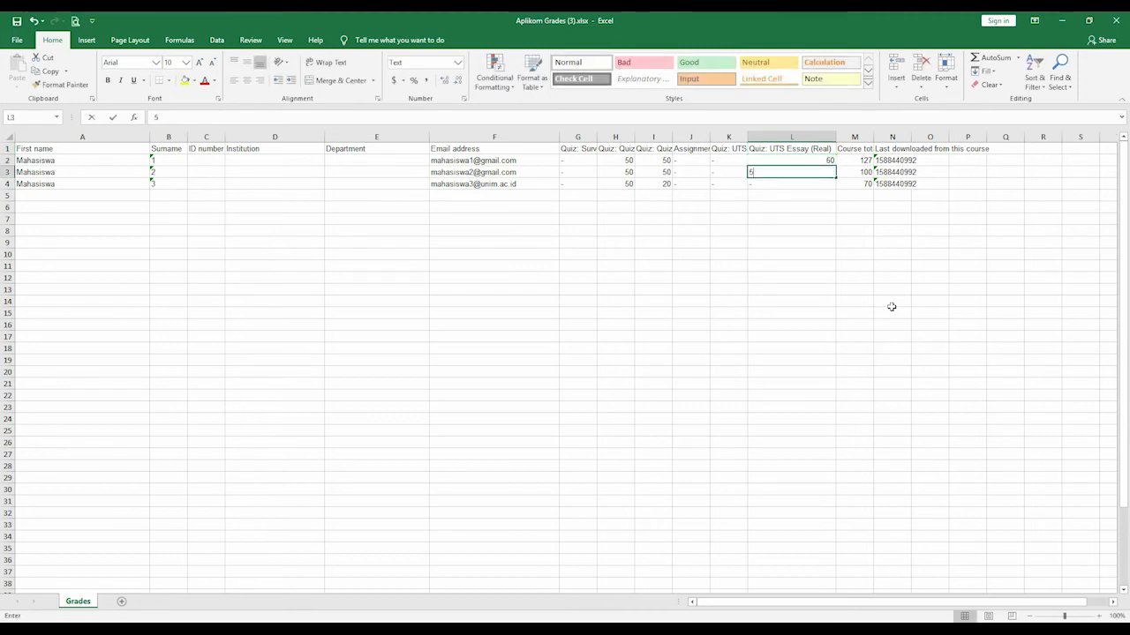
text(50)
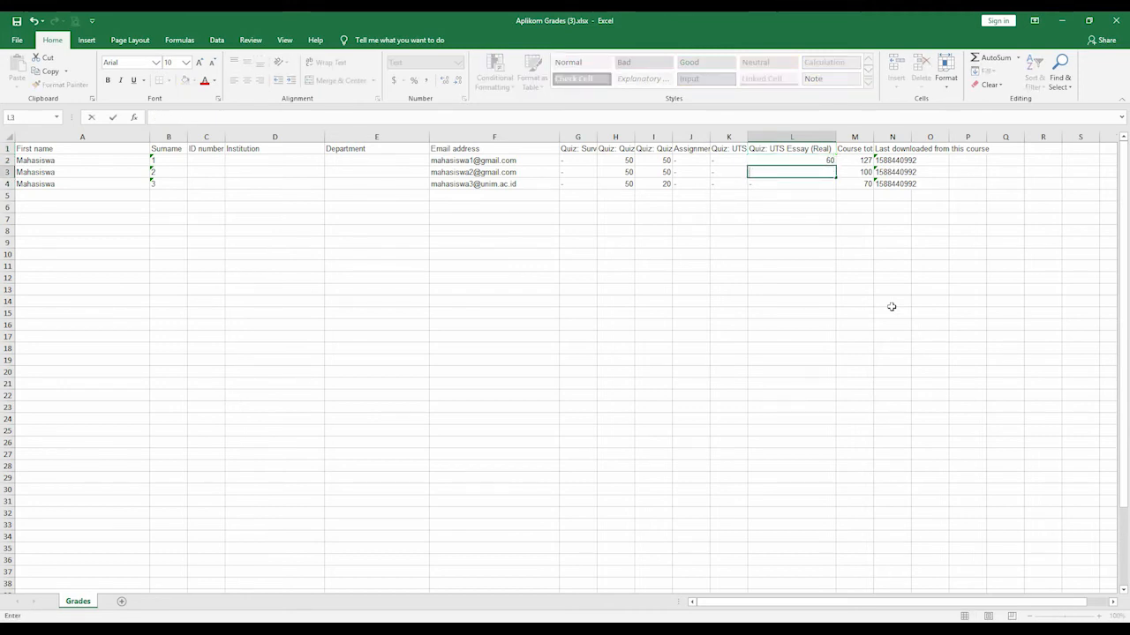
key(Return)
text(60)
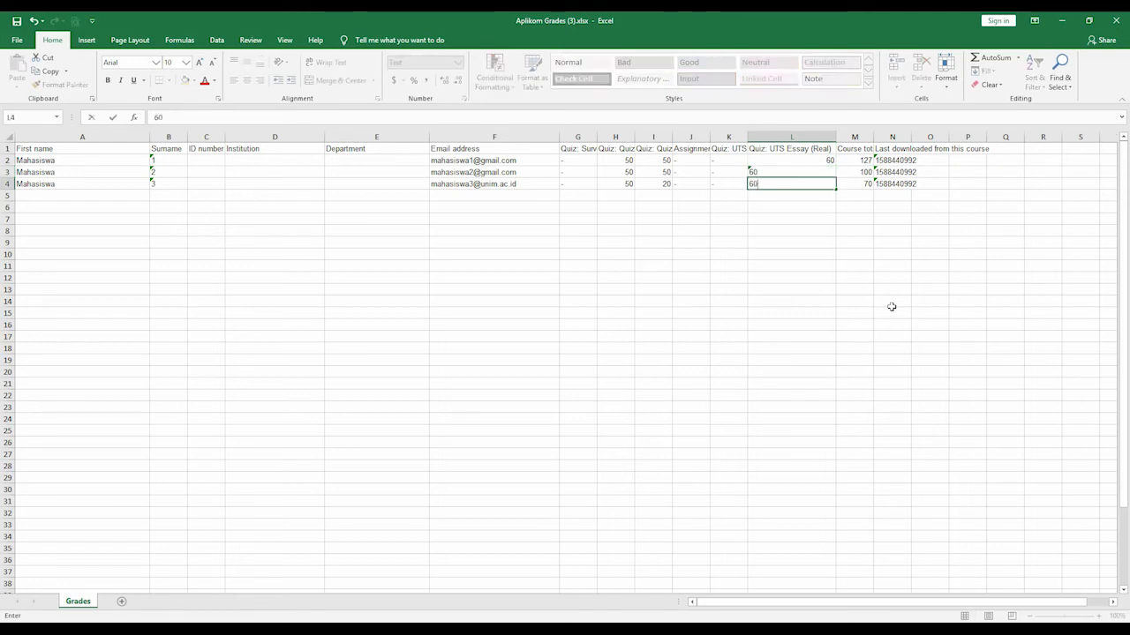
key(Return)
click(762, 289)
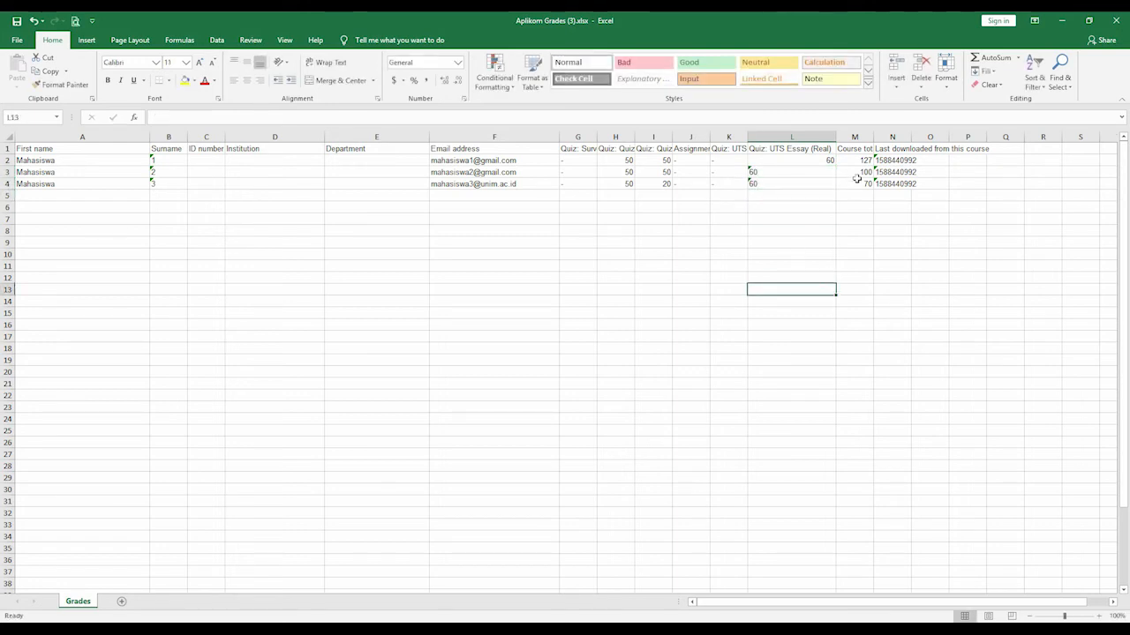
Widen the Course total (Real) column to show its full heading
drag(873, 143, 914, 140)
click(884, 198)
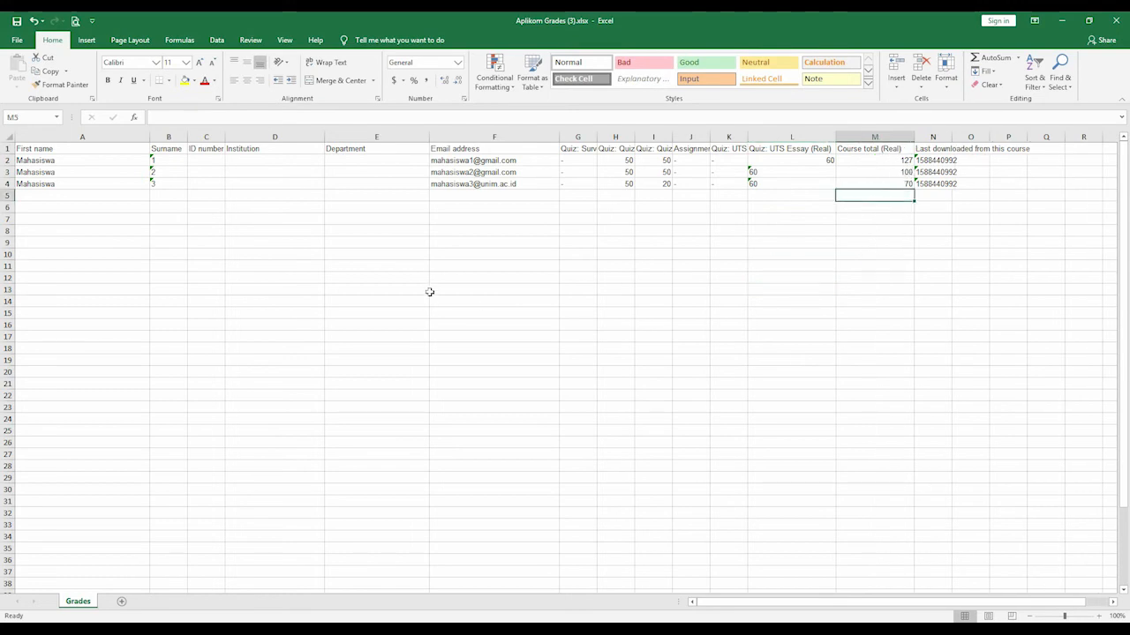
click(448, 336)
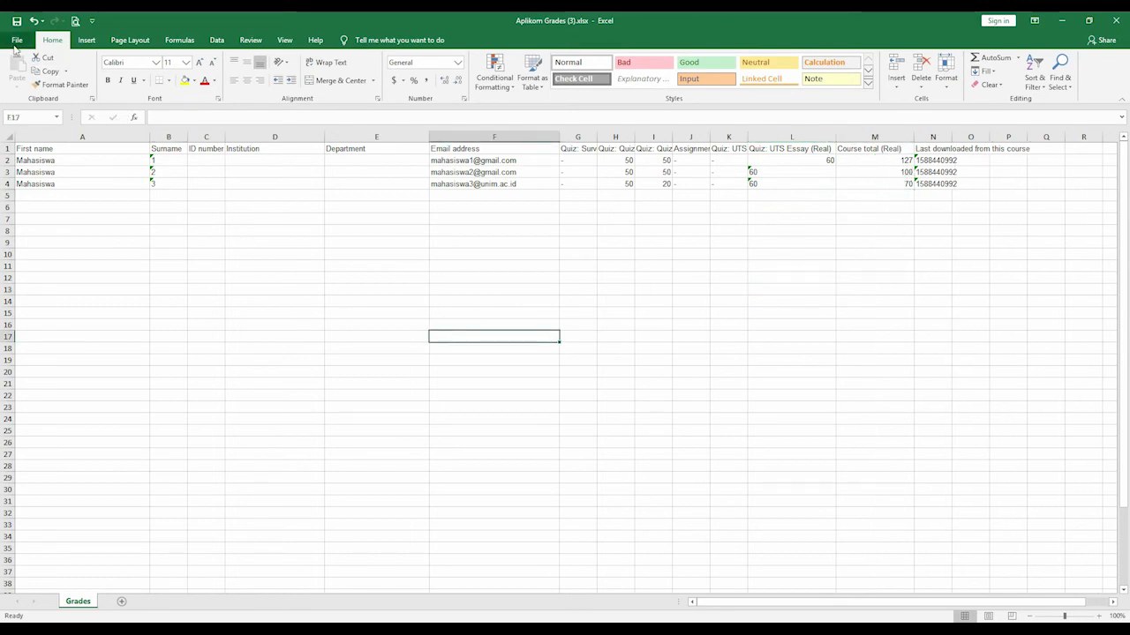
Save the edited grades in the Downloads folder as Aplikom Grades (3).csv in CSV (Comma delimited) format
click(15, 42)
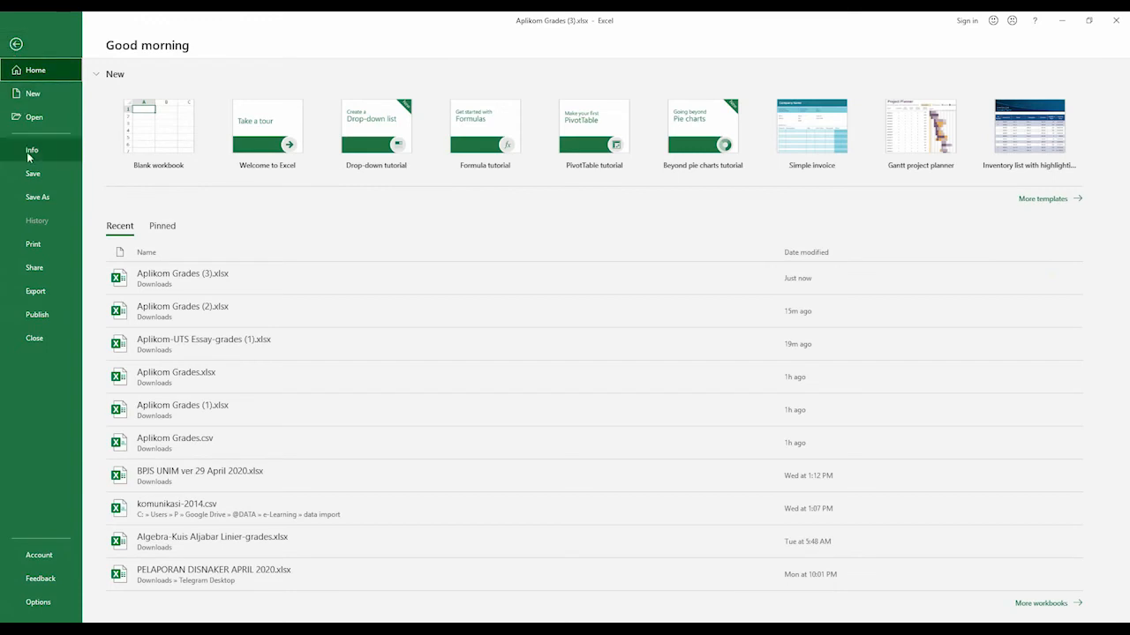
click(33, 199)
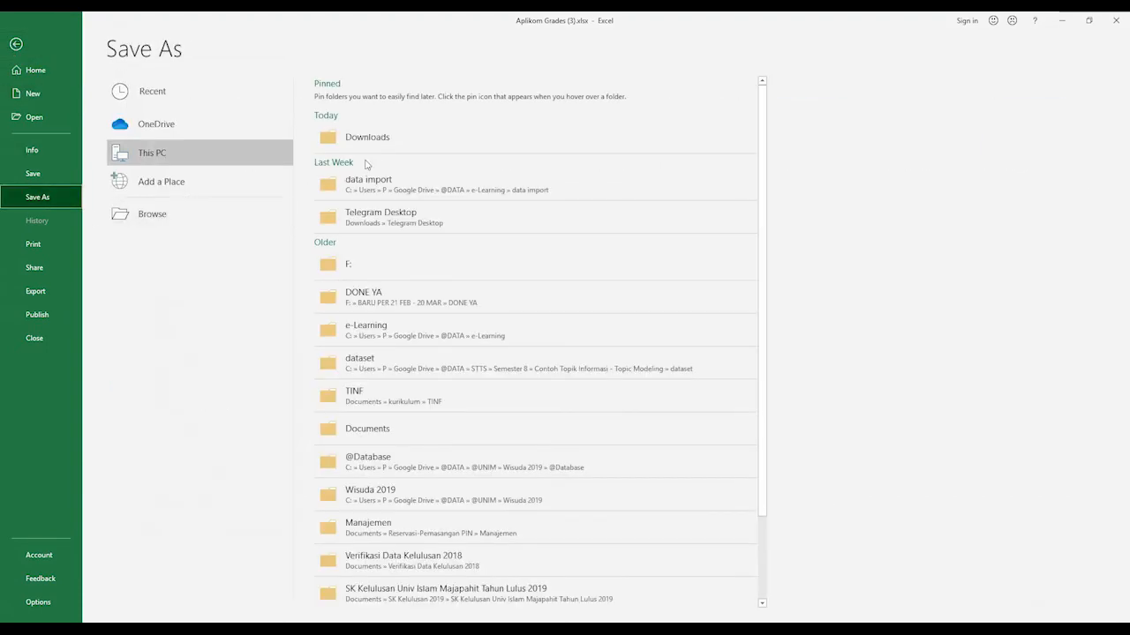
click(376, 155)
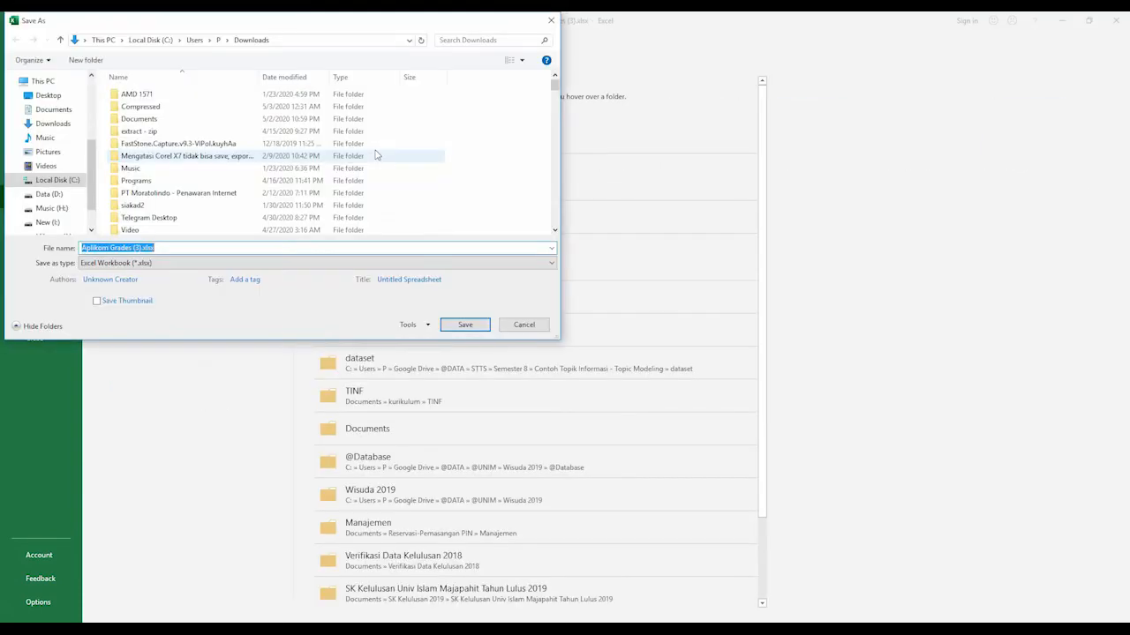
click(291, 264)
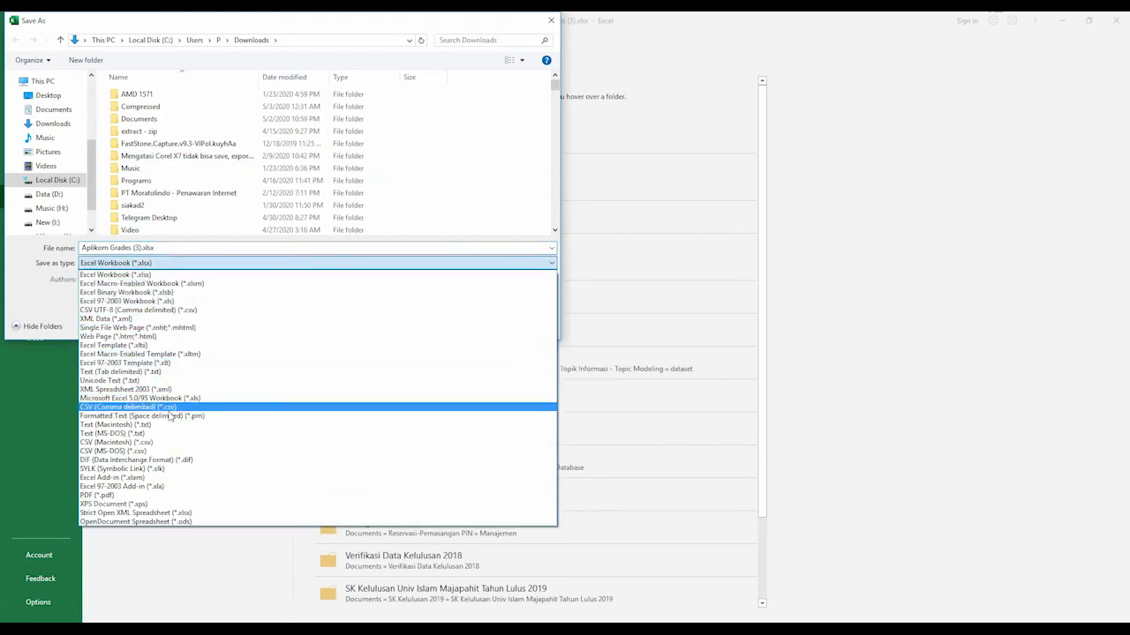
click(150, 409)
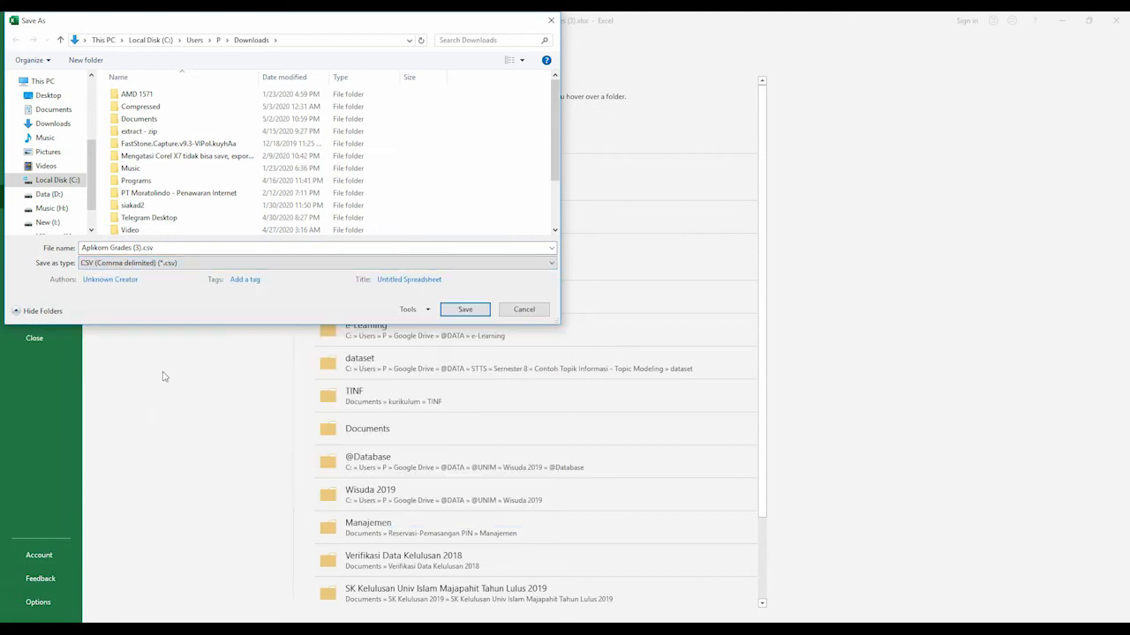
click(467, 311)
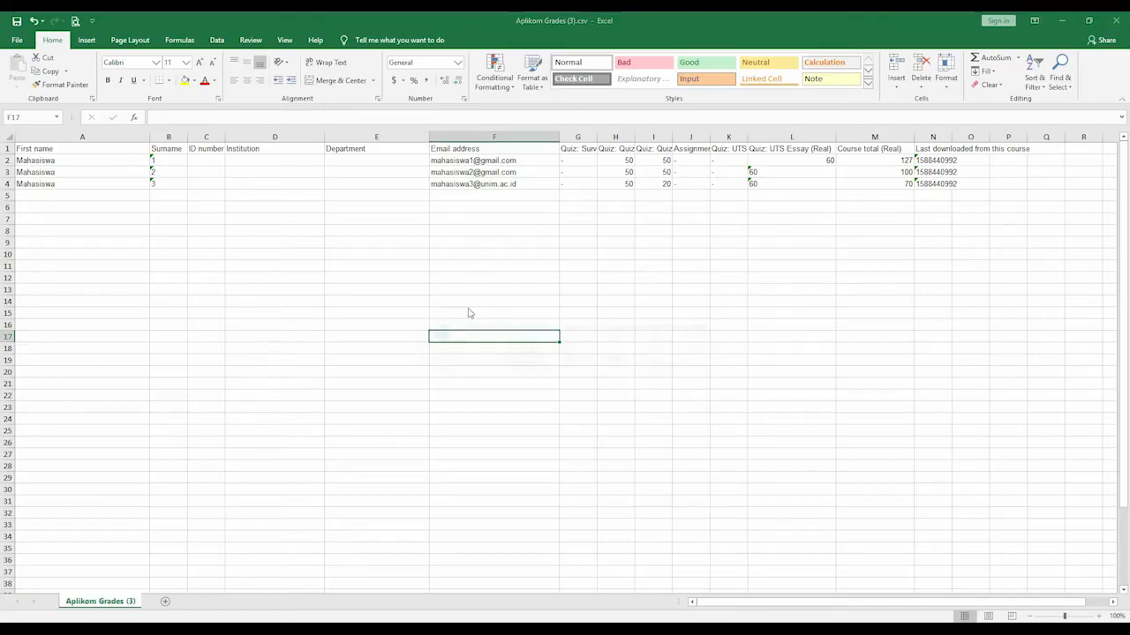
click(520, 357)
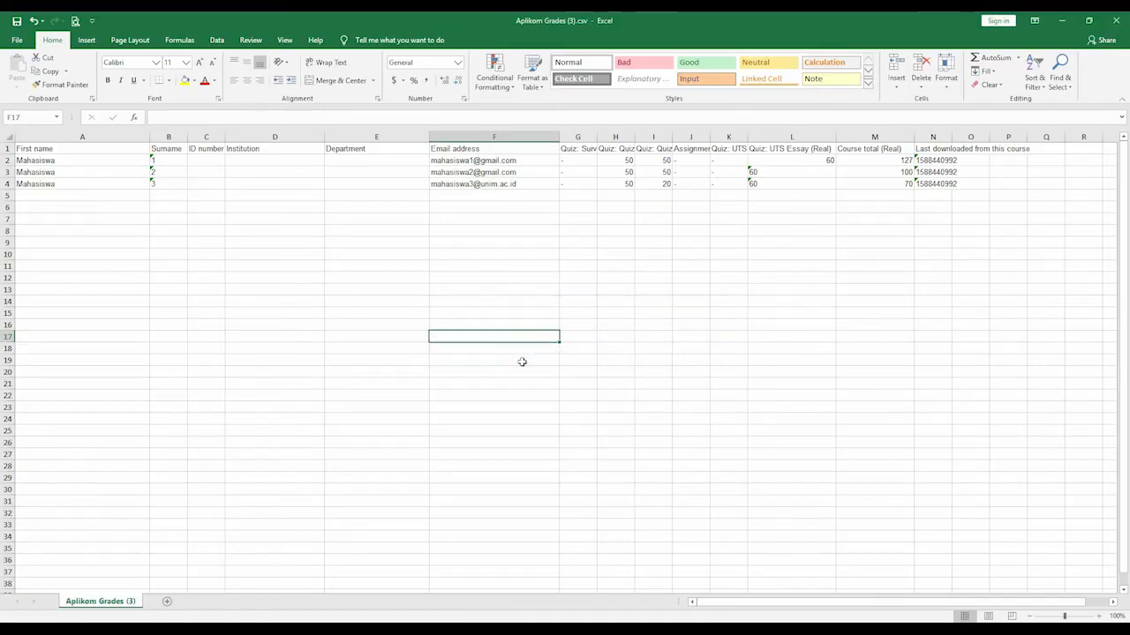
click(539, 407)
Minimize both Excel workbooks and return to the Moodle Export to Excel spreadsheet page in Chrome
click(1062, 21)
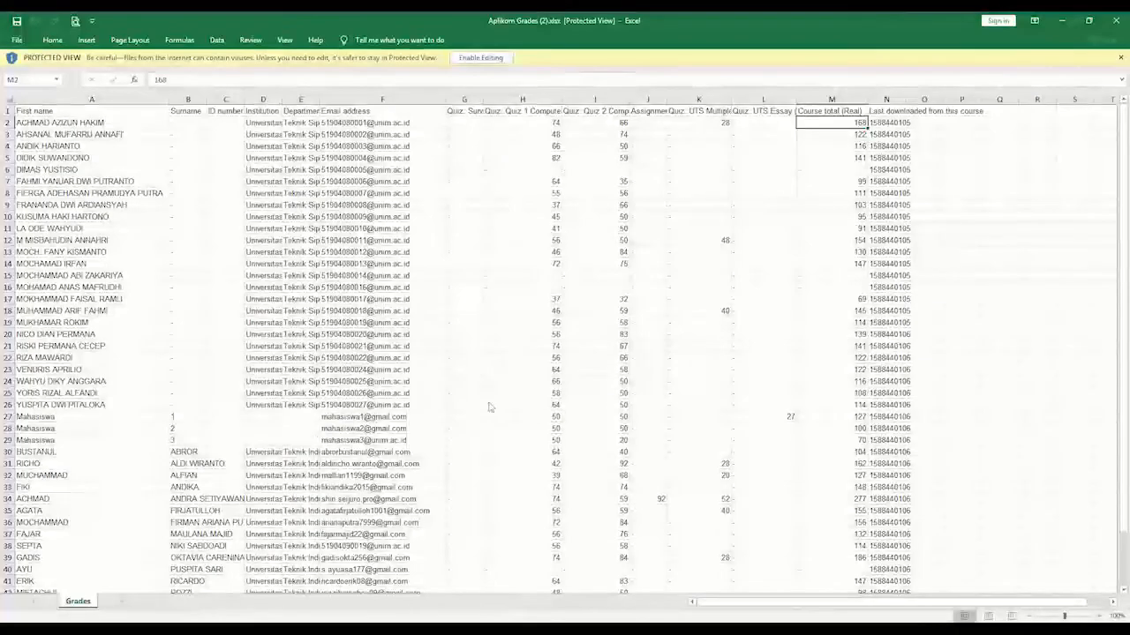
click(1063, 20)
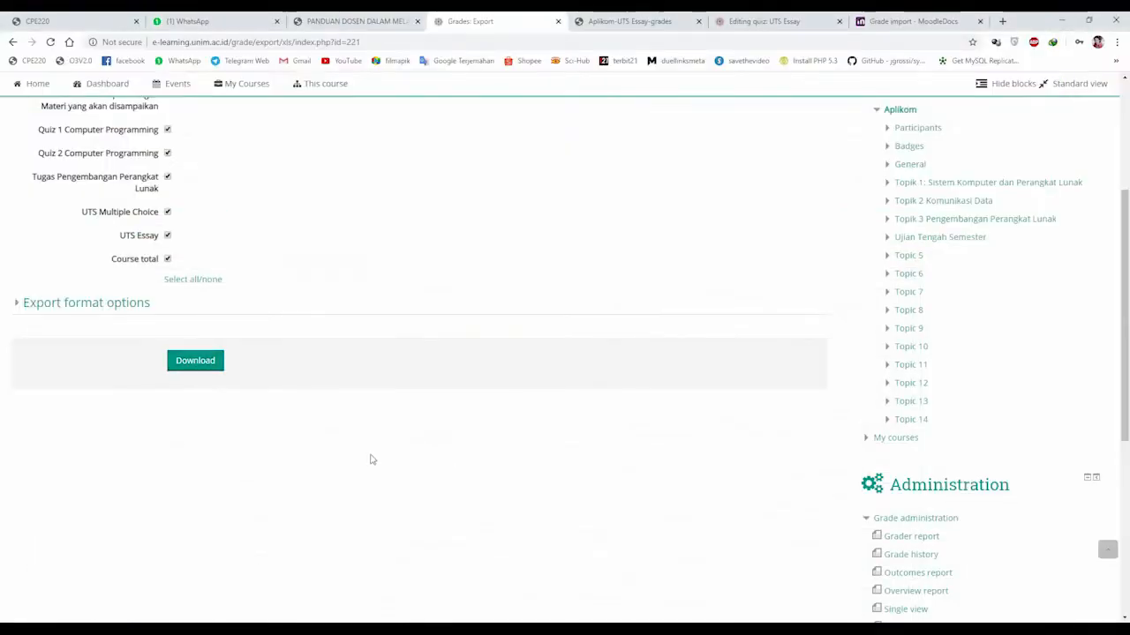
scroll(353, 446, up, 3)
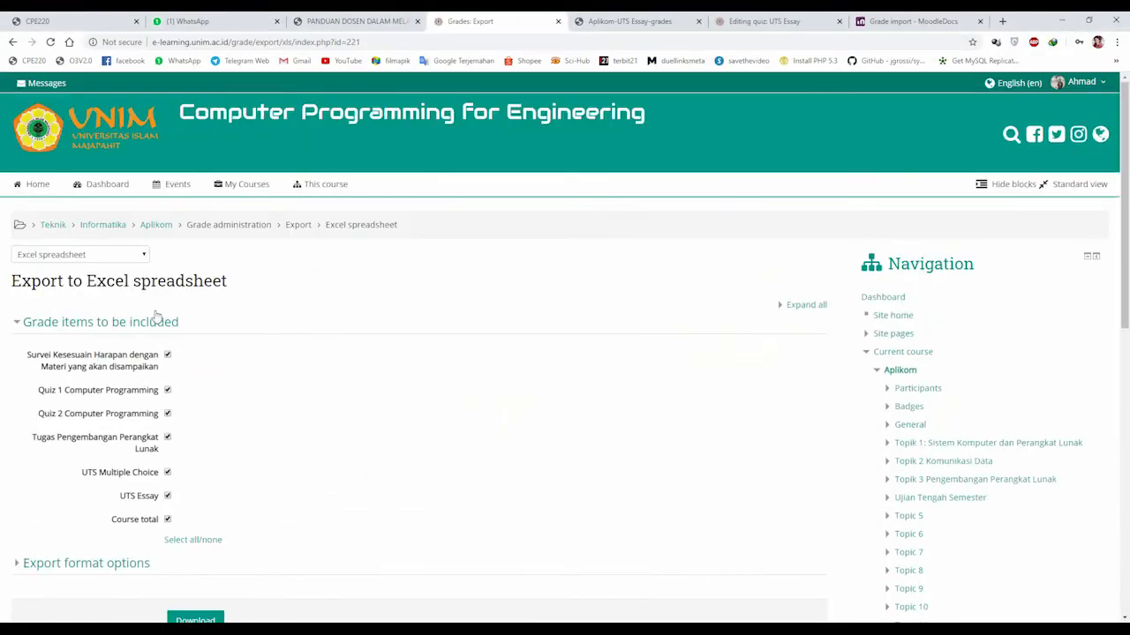
Switch the course gradebook from the Excel spreadsheet export to the CSV file import page
scroll(156, 316, down, 2)
scroll(147, 319, up, 2)
click(95, 256)
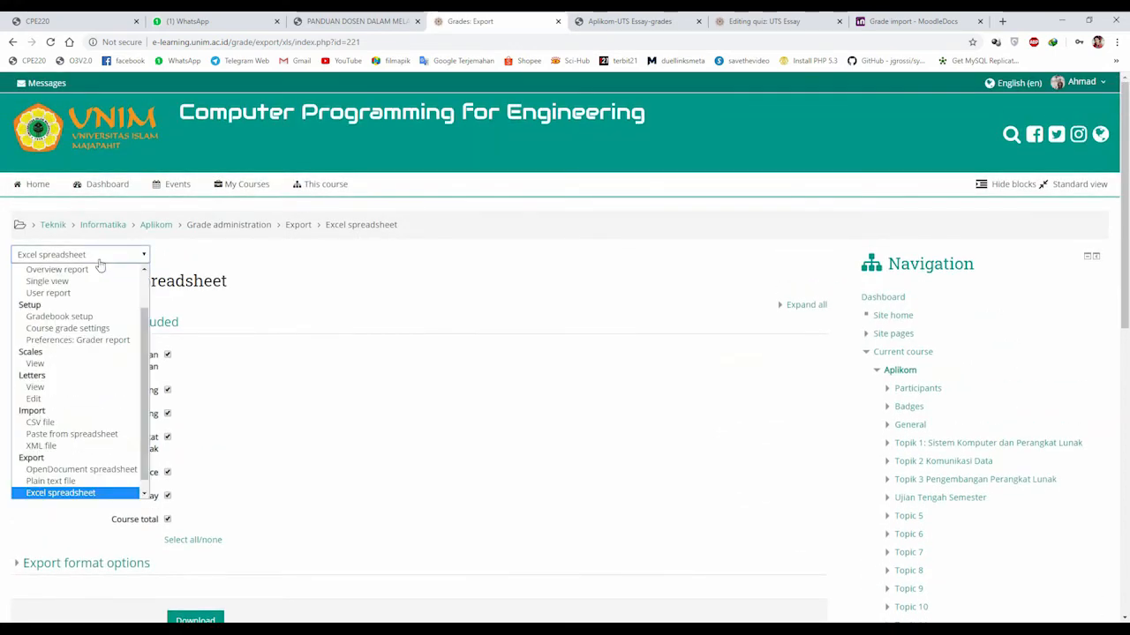
click(57, 425)
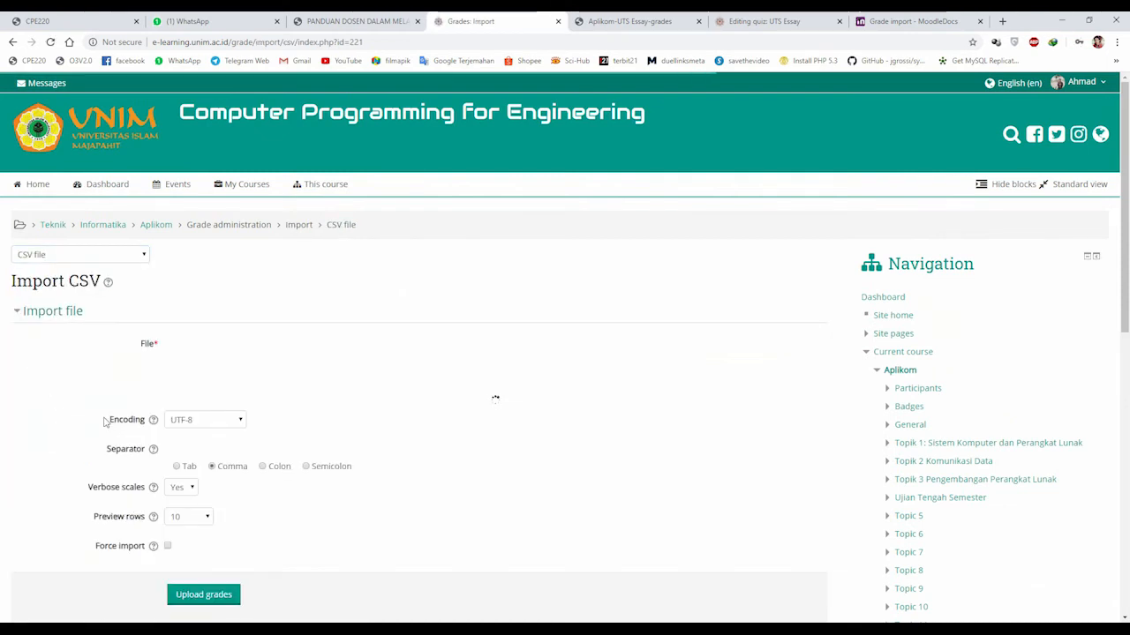
Attach Aplikom Grades (3).csv from the Downloads folder as the import file and upload it for the import preview
scroll(415, 362, down, 1)
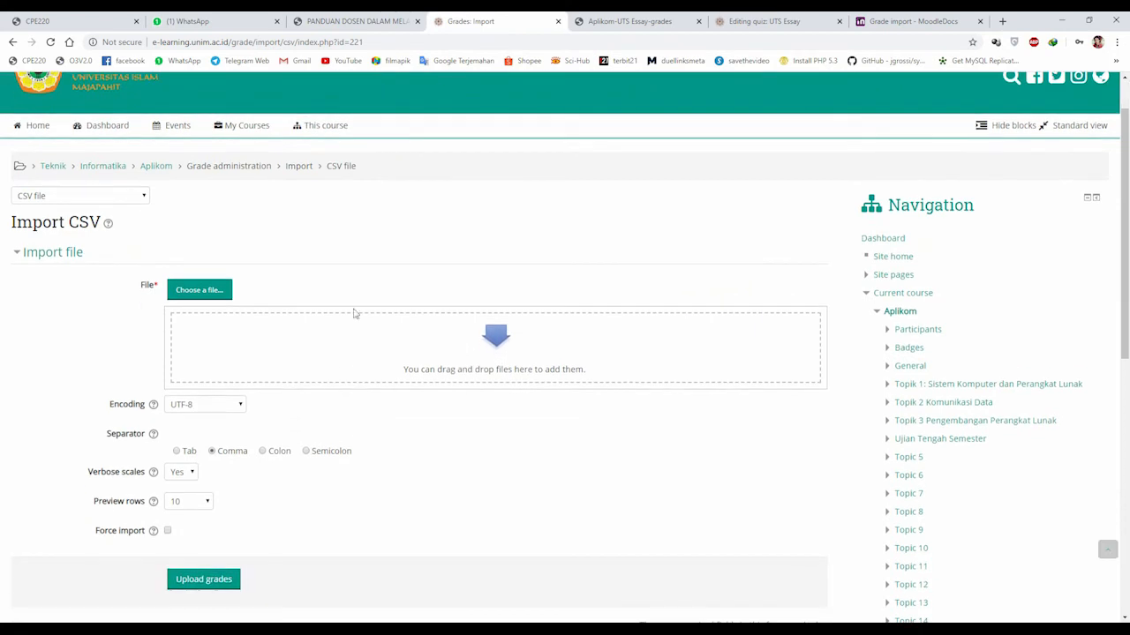
click(211, 298)
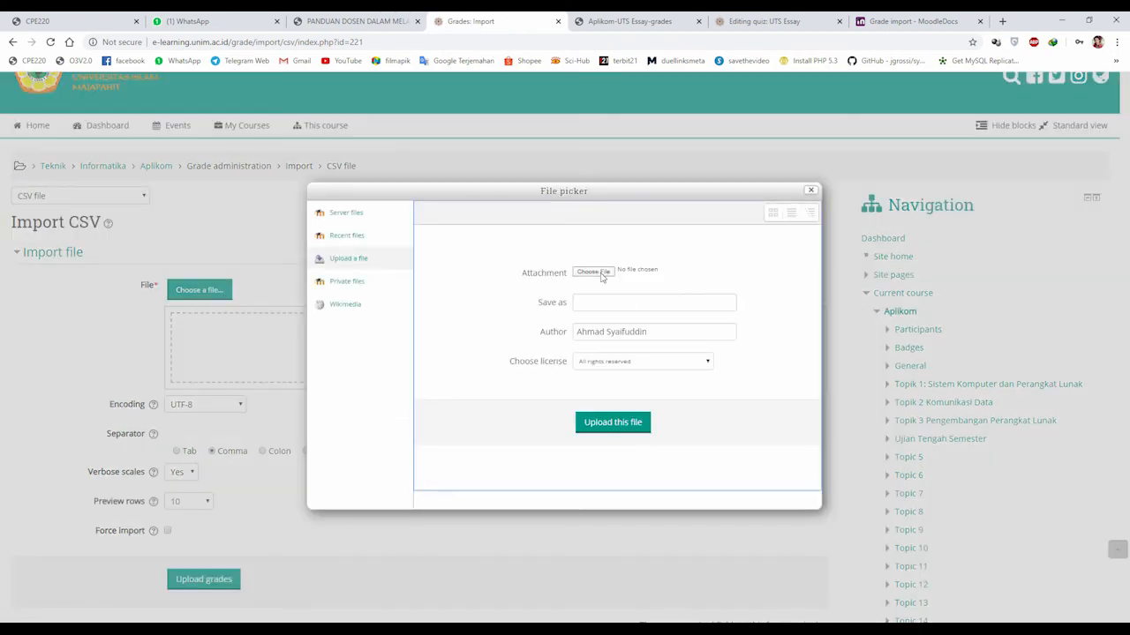
click(602, 275)
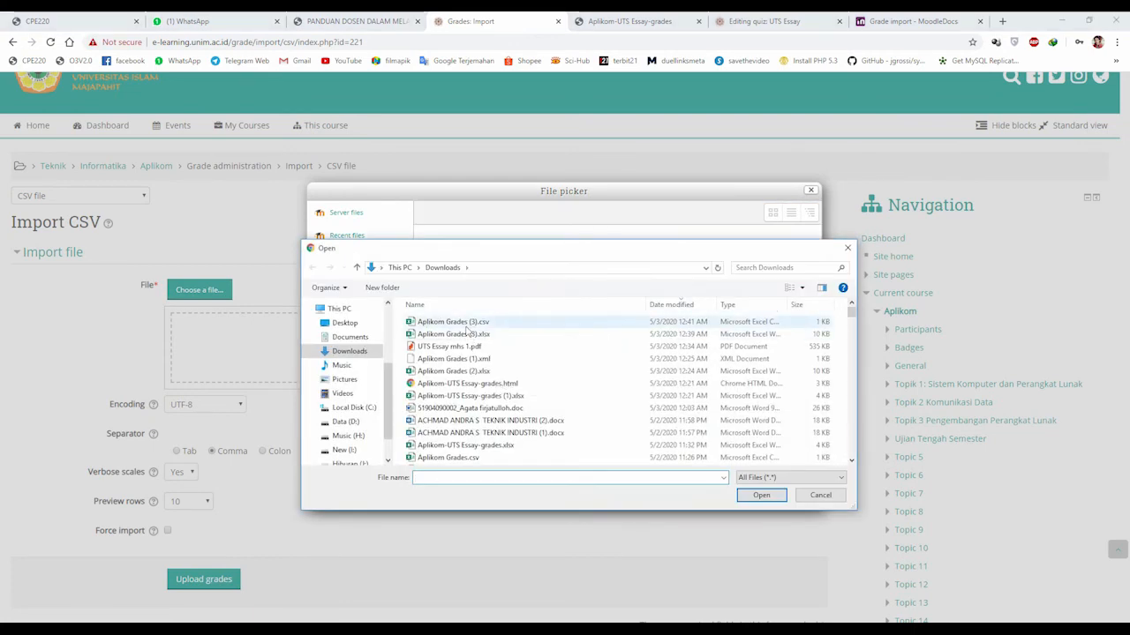
click(459, 323)
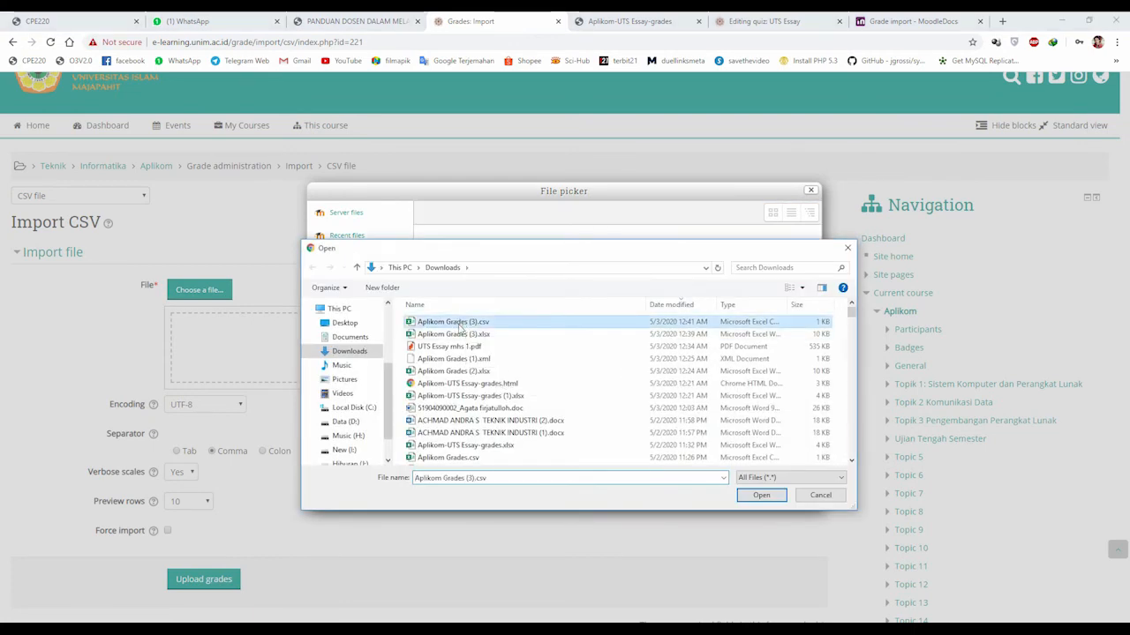
double_click(475, 324)
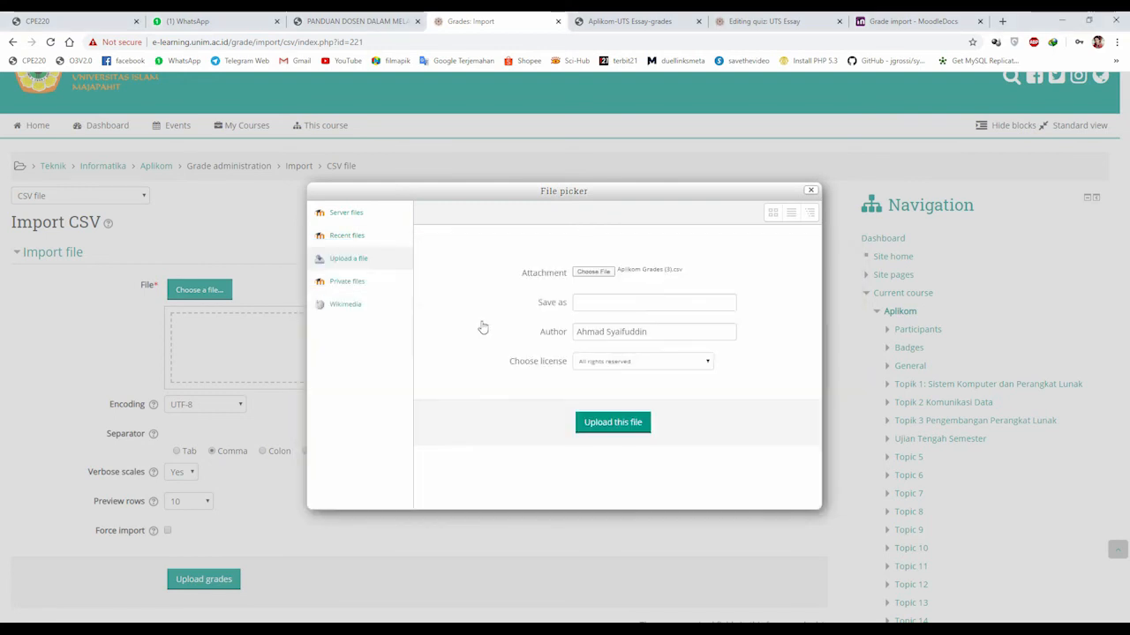
click(605, 427)
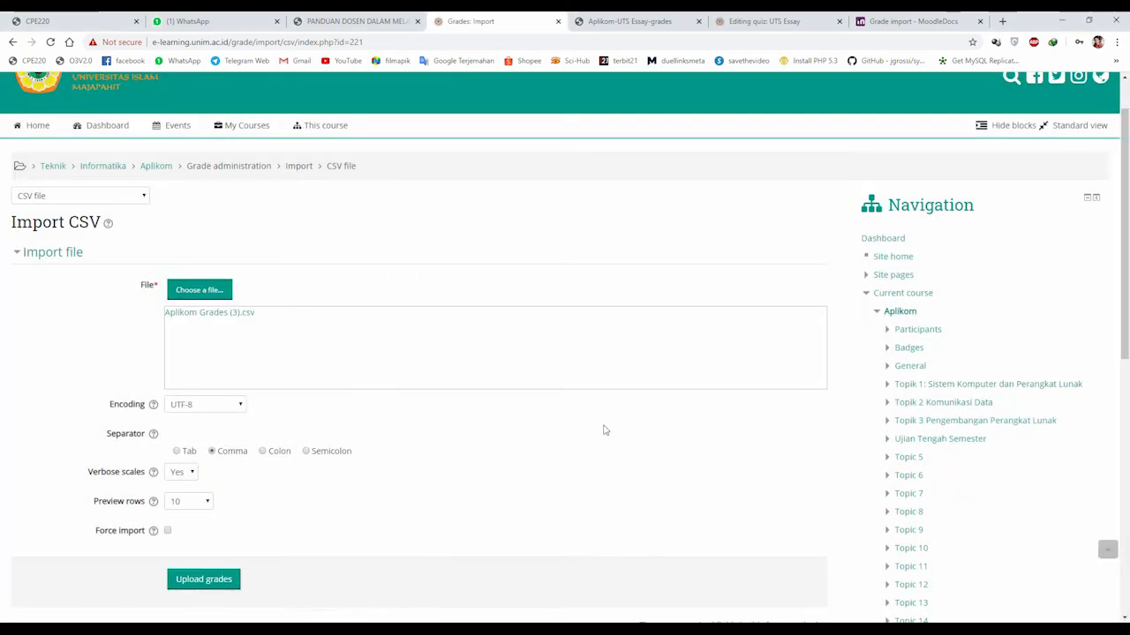
scroll(605, 430, down, 2)
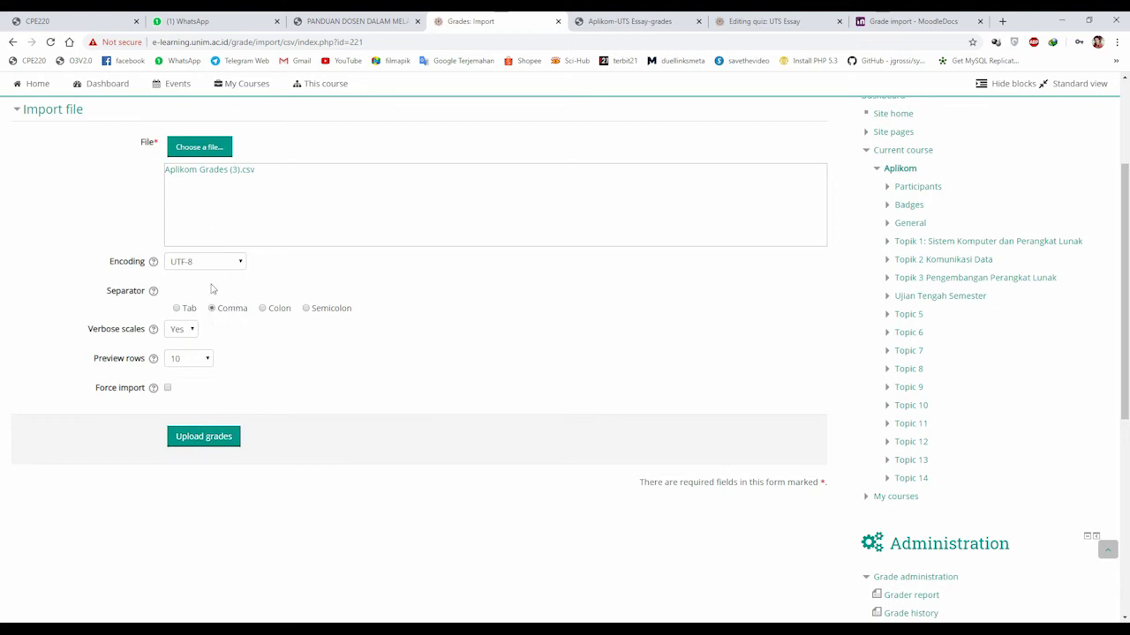
click(201, 438)
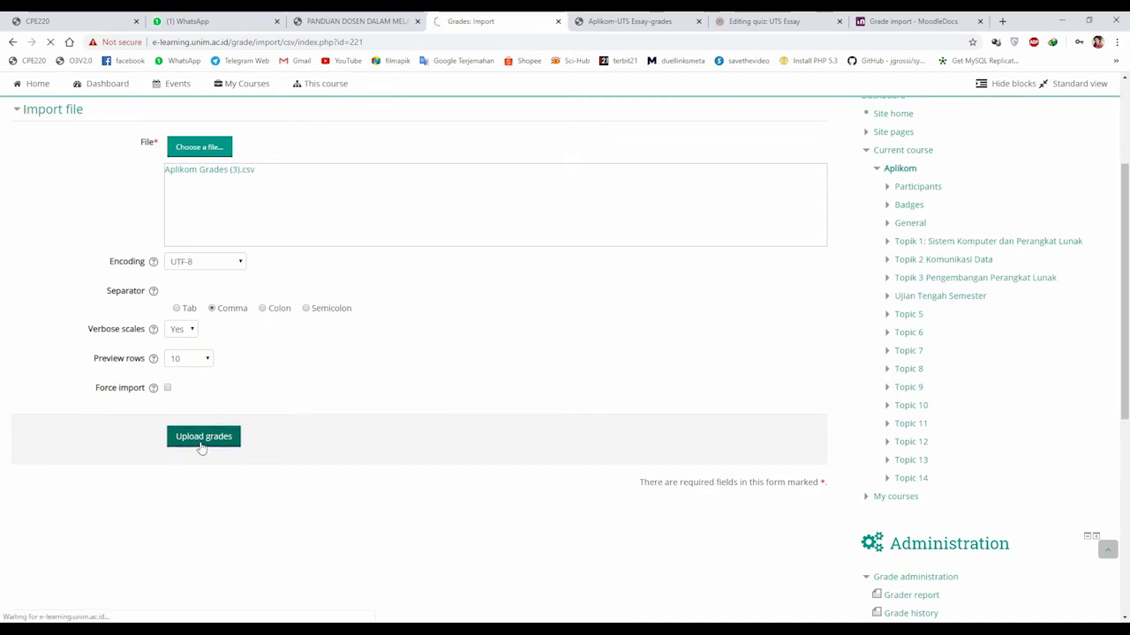
Examine the import preview, checking the first name, surname, ID number and email address columns that could identify each student
scroll(205, 441, down, 2)
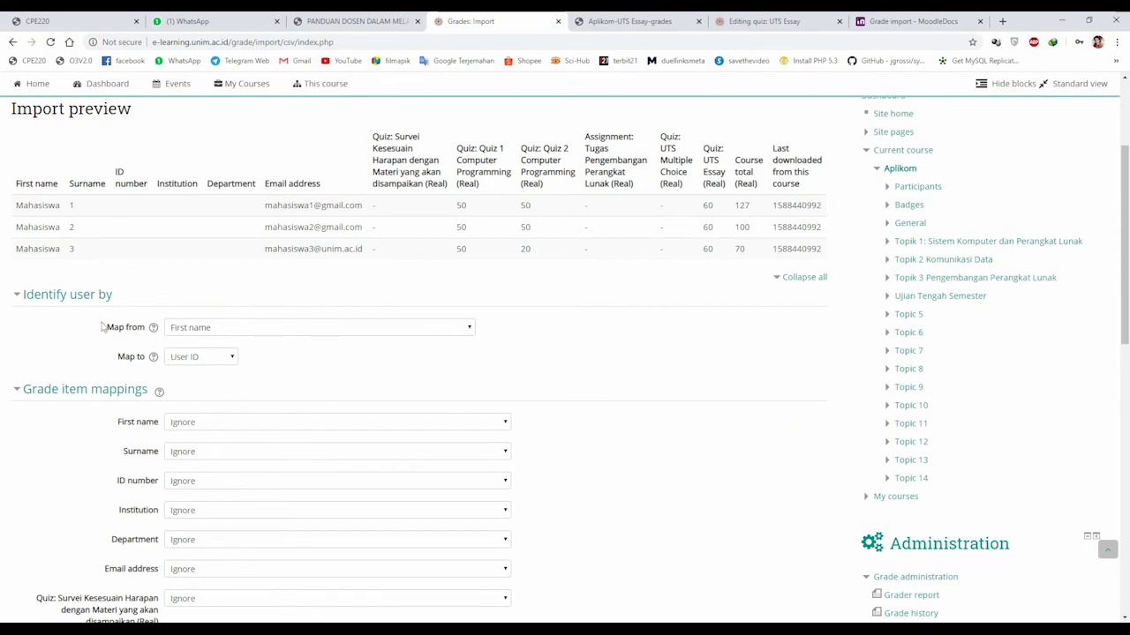
scroll(84, 306, up, 1)
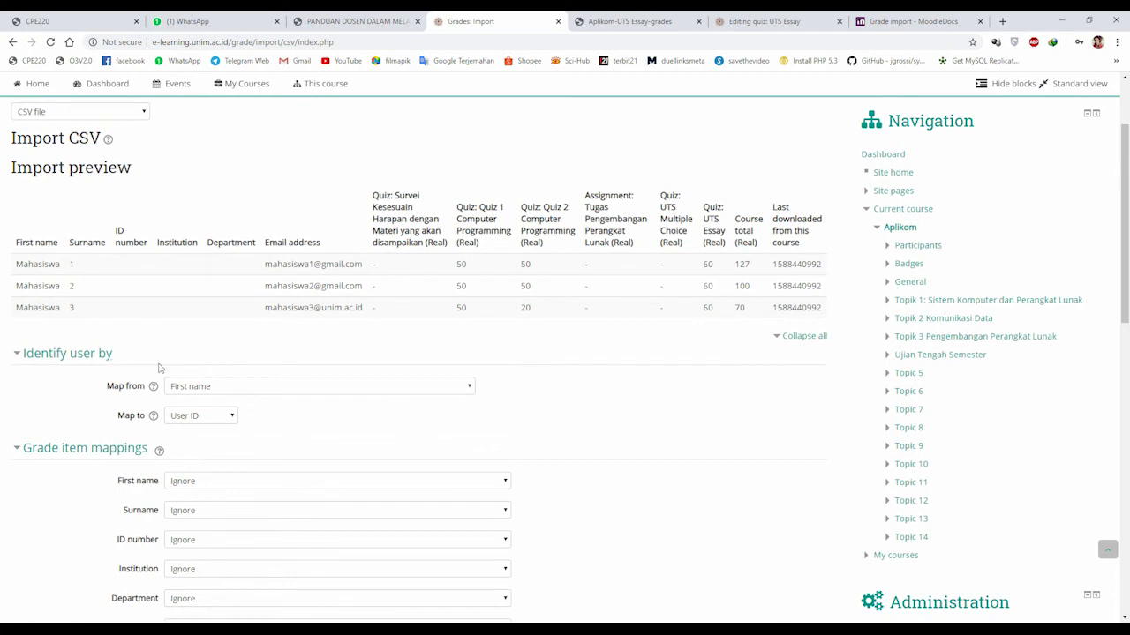
scroll(123, 370, down, 1)
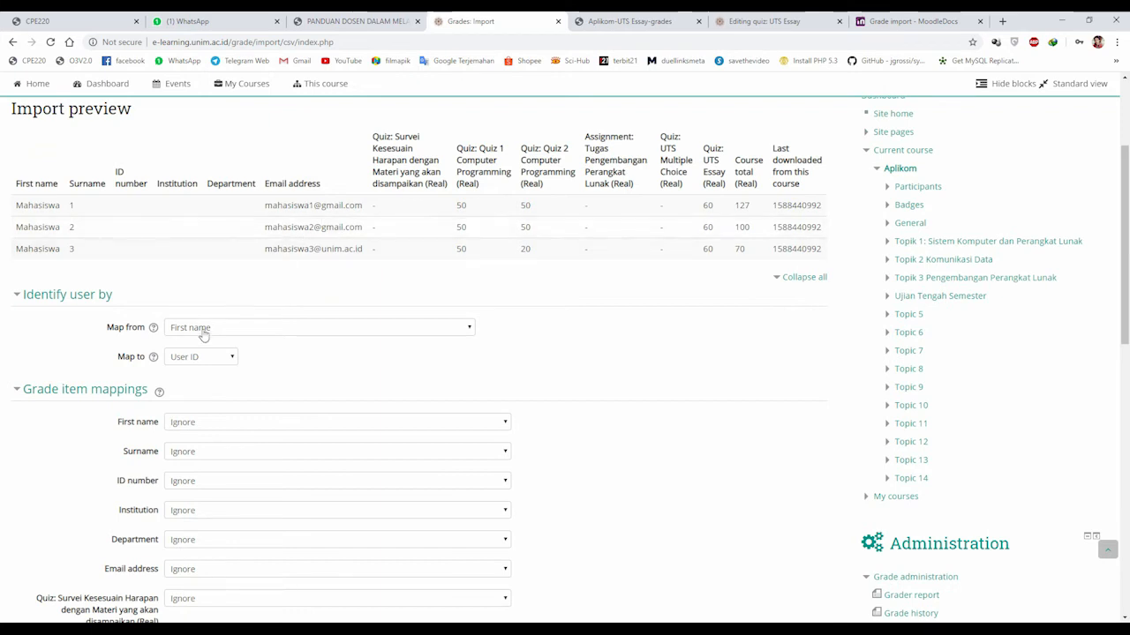
double_click(48, 205)
double_click(47, 182)
click(89, 183)
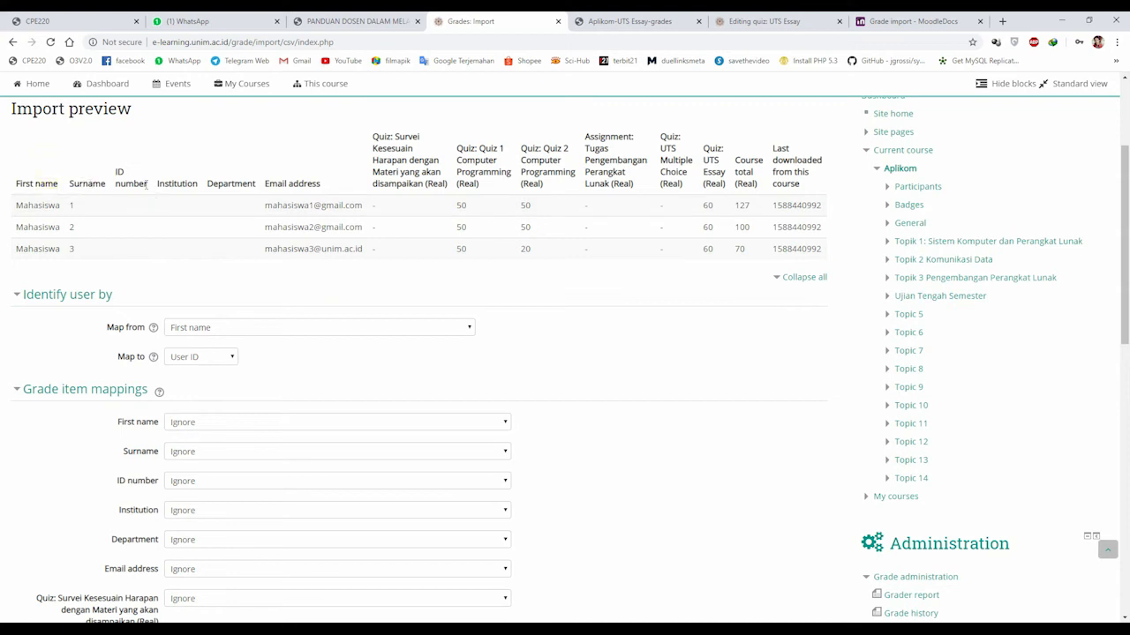
triple_click(137, 182)
double_click(281, 183)
triple_click(307, 183)
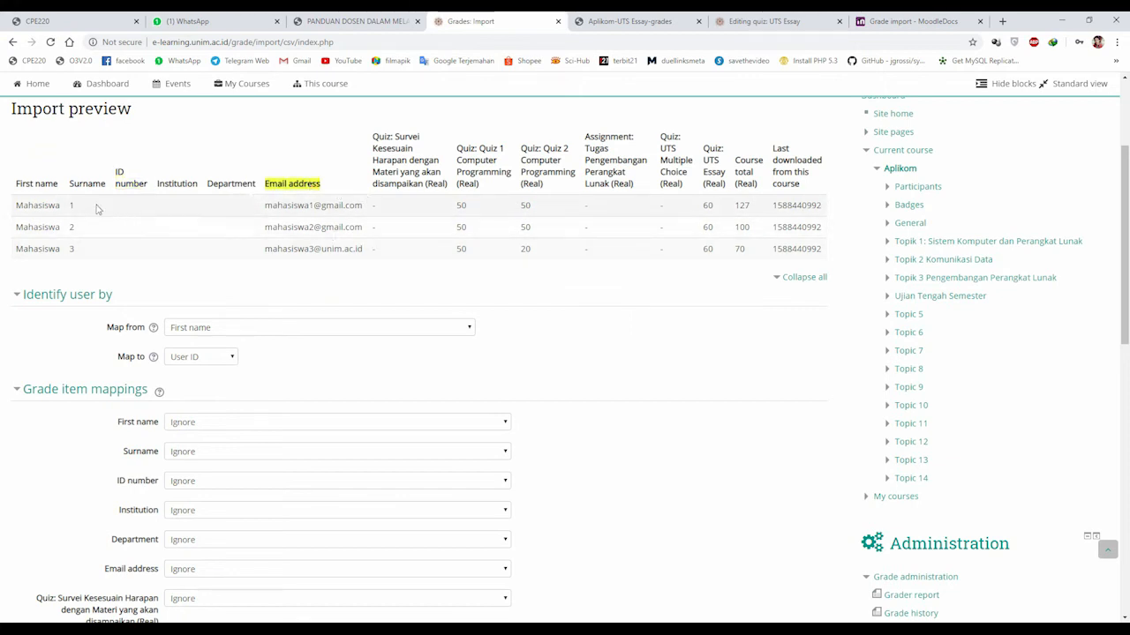
triple_click(298, 207)
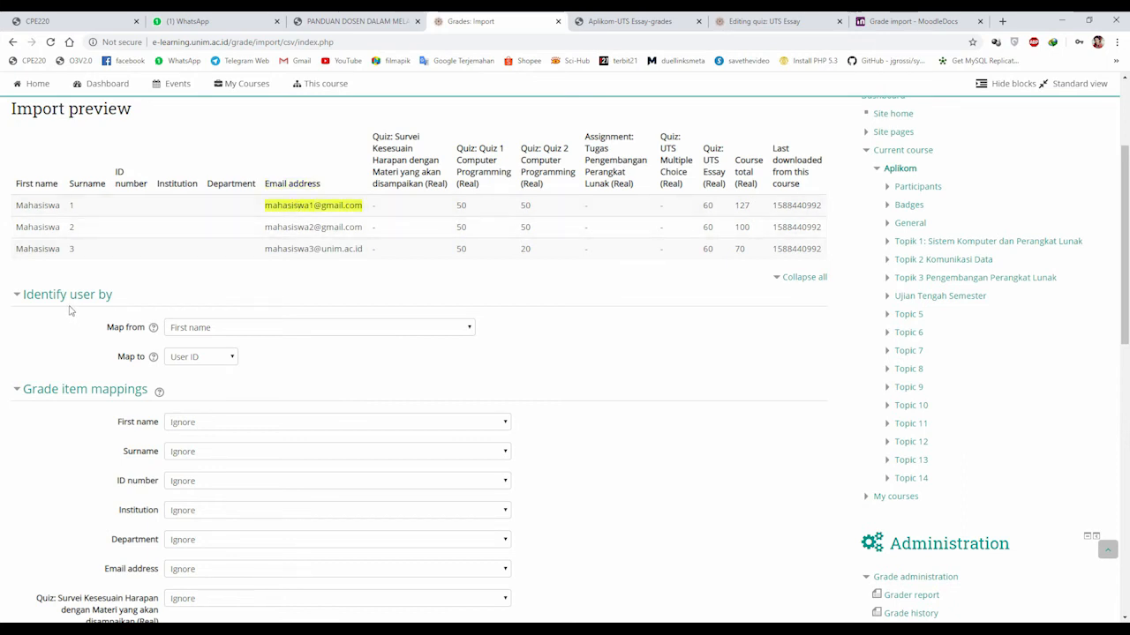
Compare the available Map from and Map to options for identifying users in the import
click(206, 328)
click(206, 327)
click(202, 357)
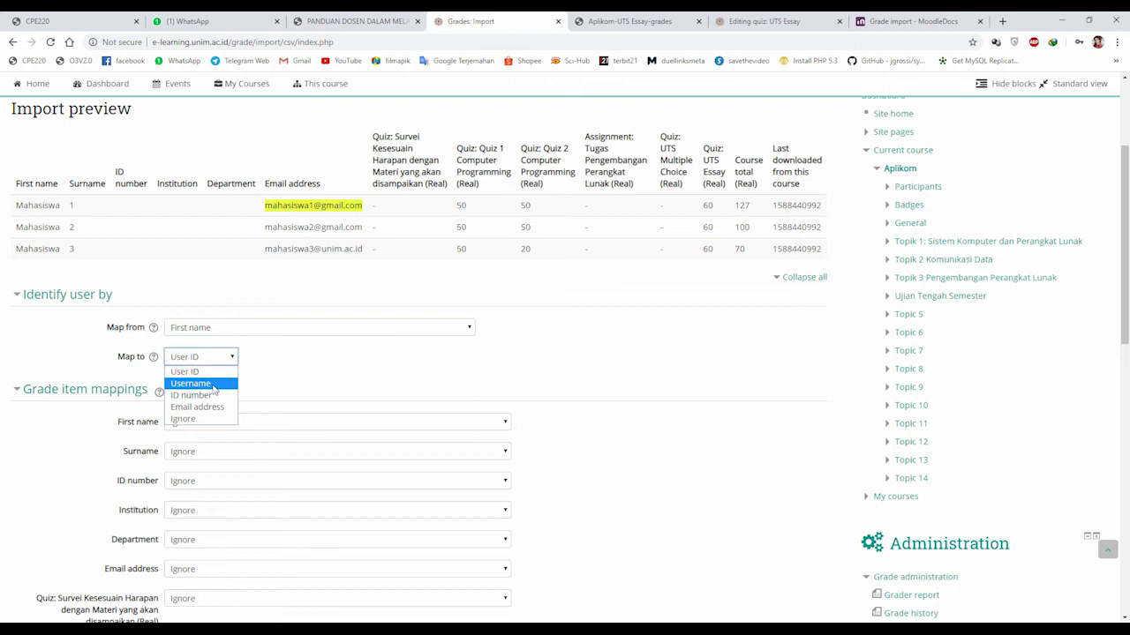
click(245, 329)
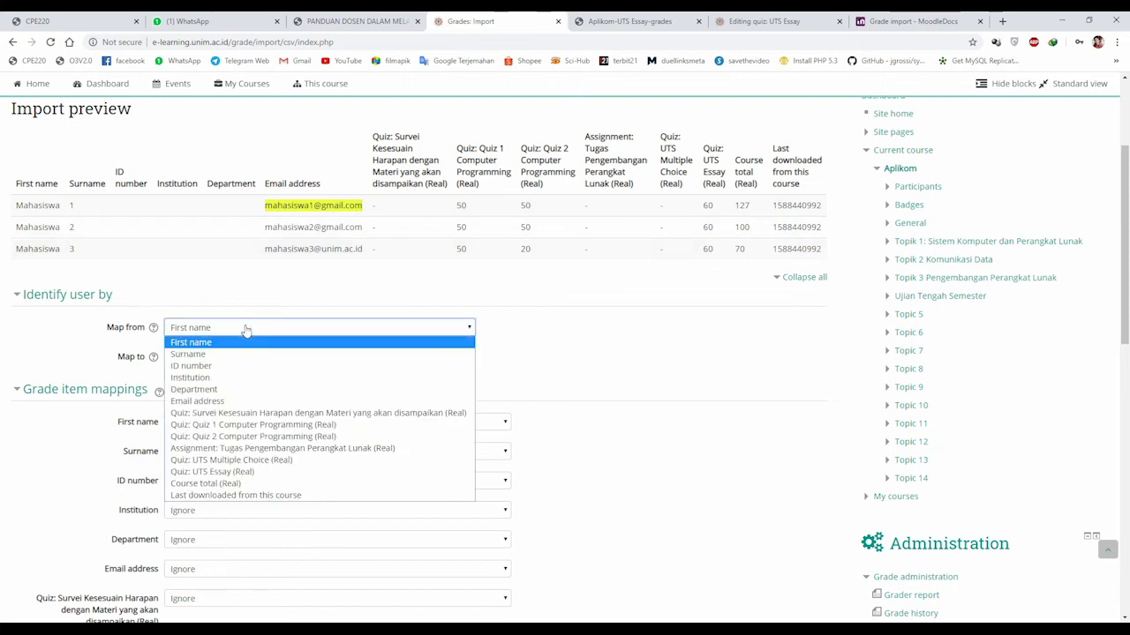
click(196, 343)
click(221, 357)
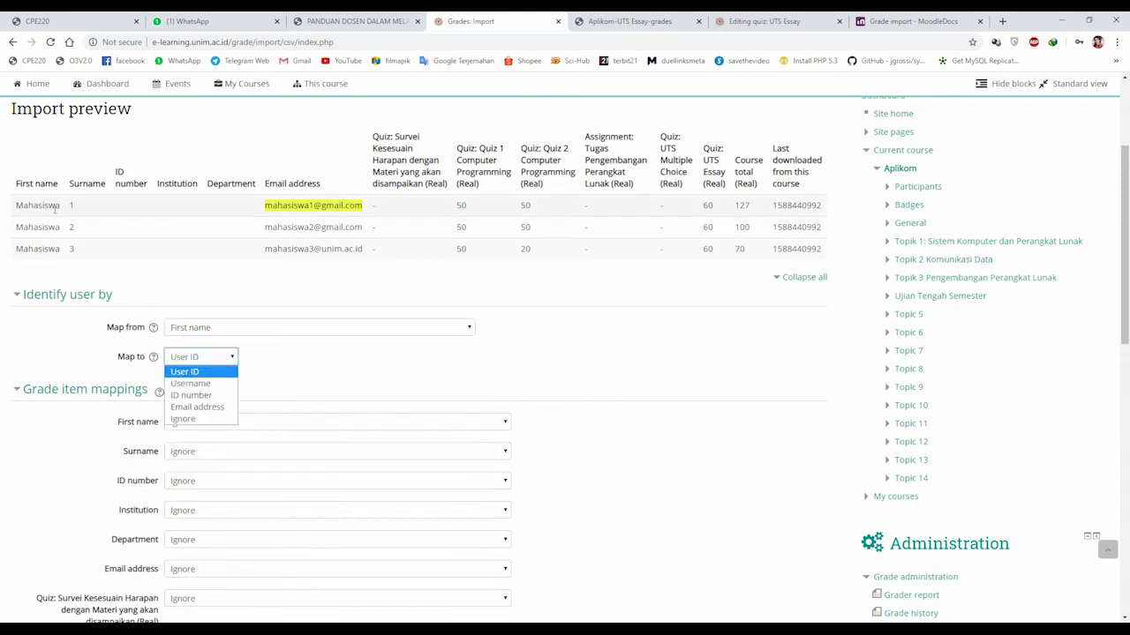
key(Escape)
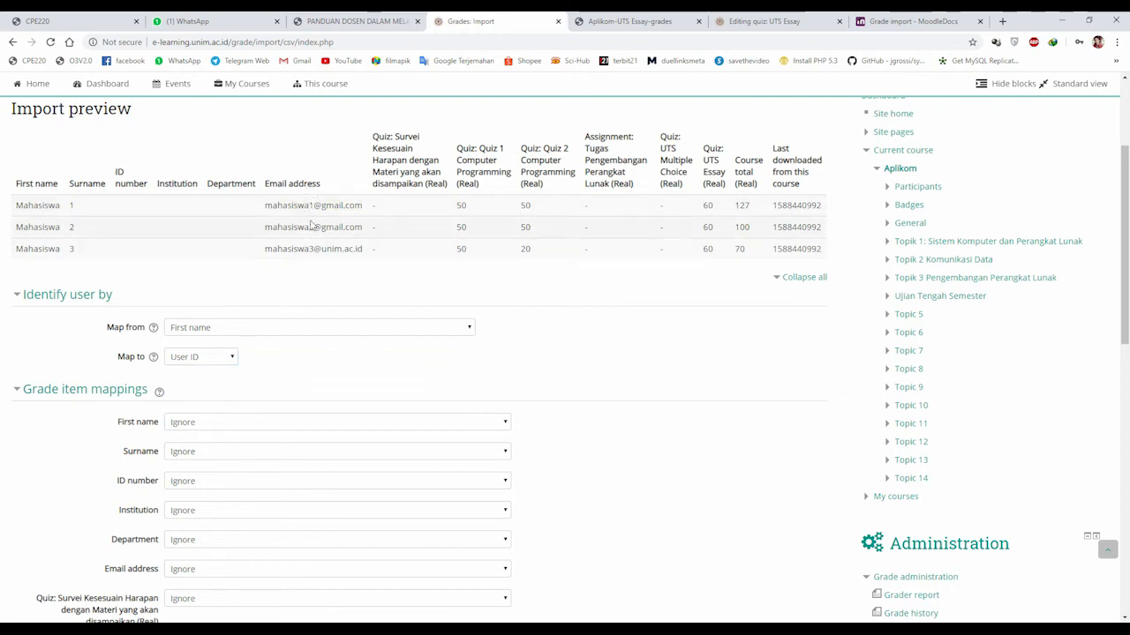
Identify users by mapping from the Email address column to Email address
click(266, 328)
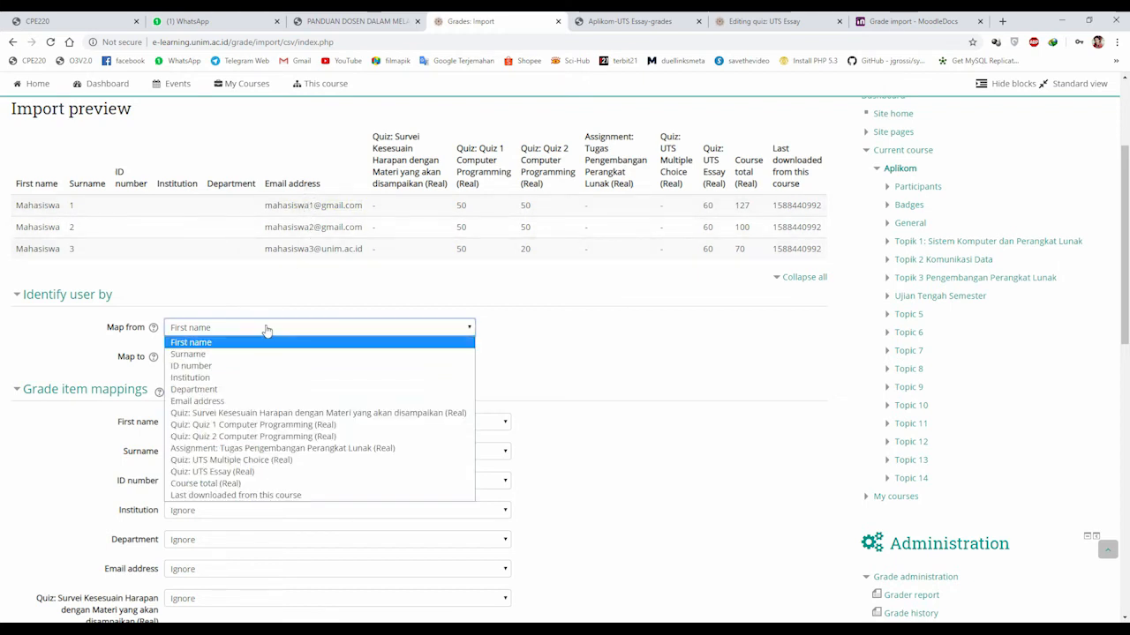
click(240, 401)
click(250, 331)
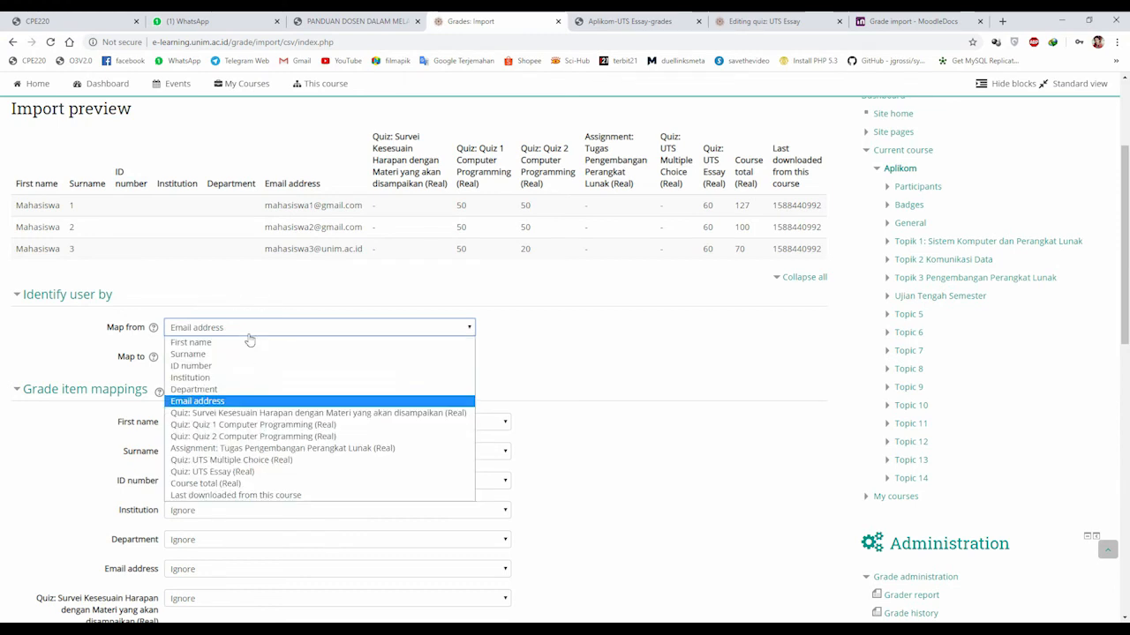
double_click(29, 183)
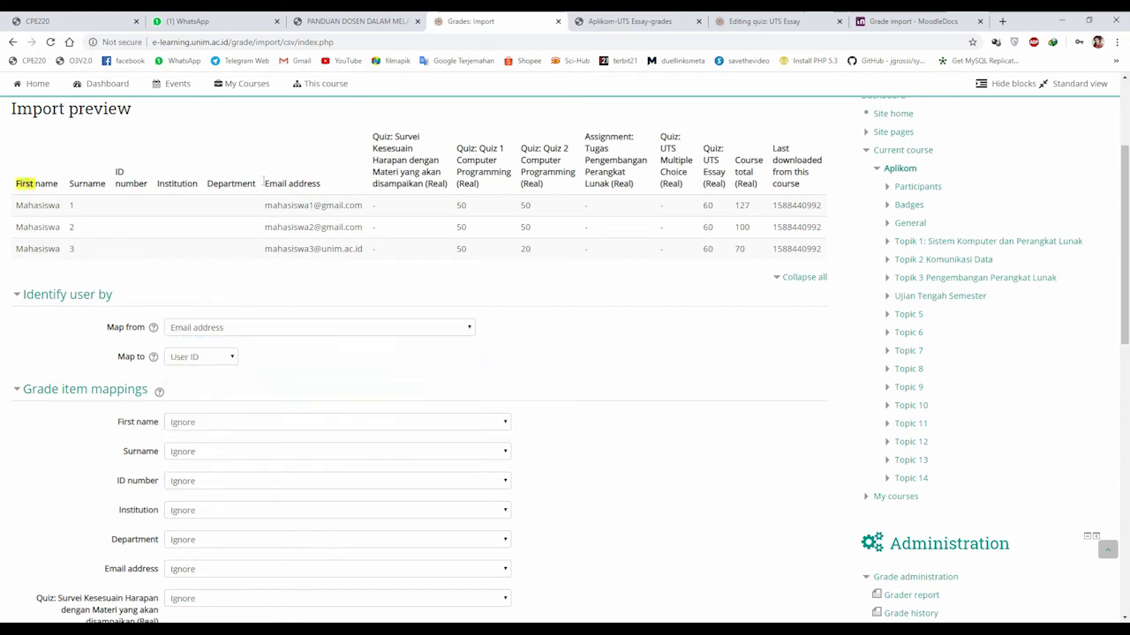
click(237, 329)
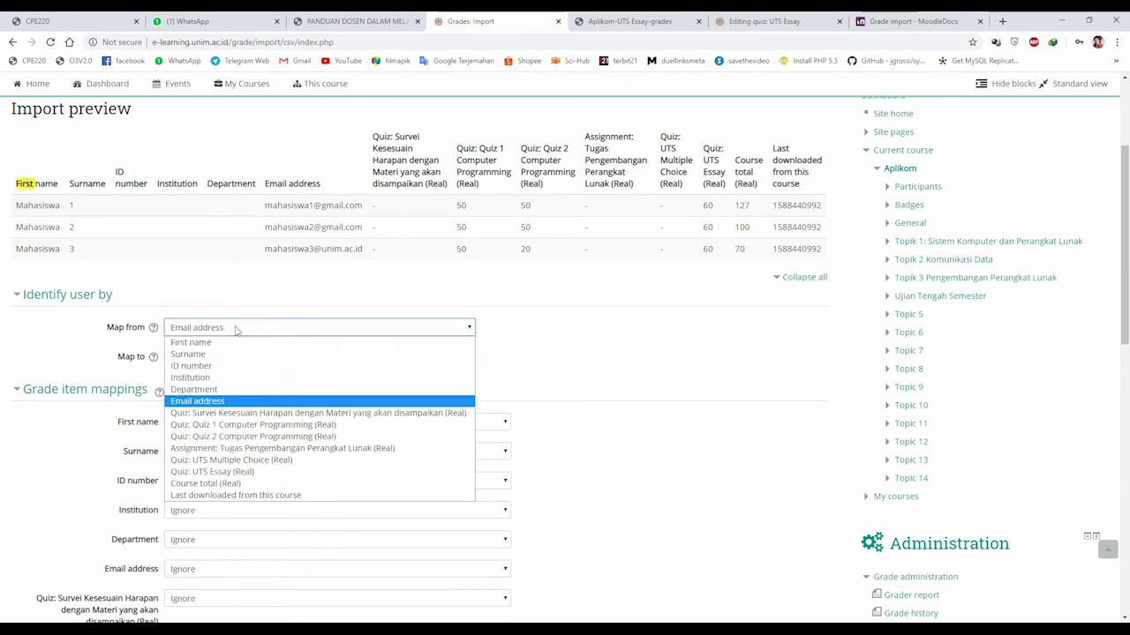
click(219, 403)
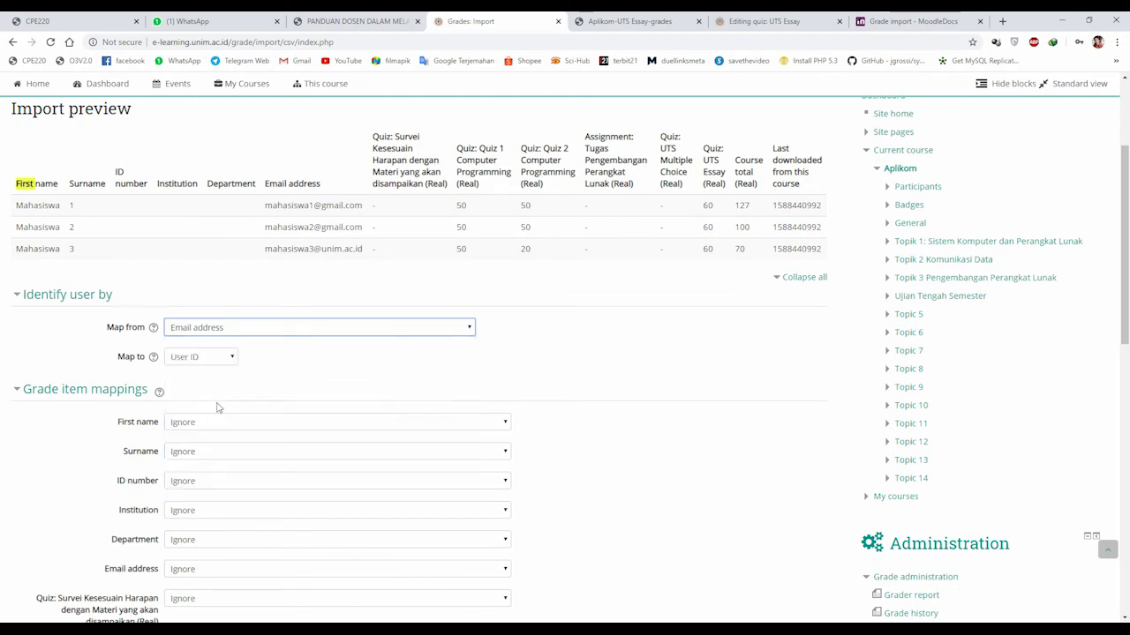
click(210, 361)
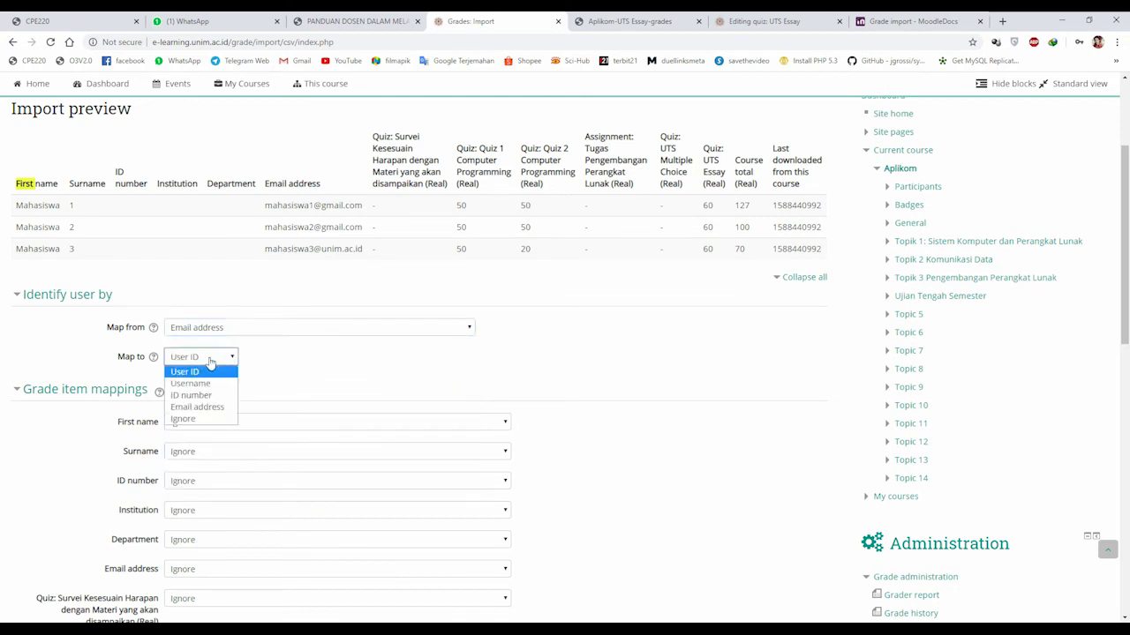
click(208, 407)
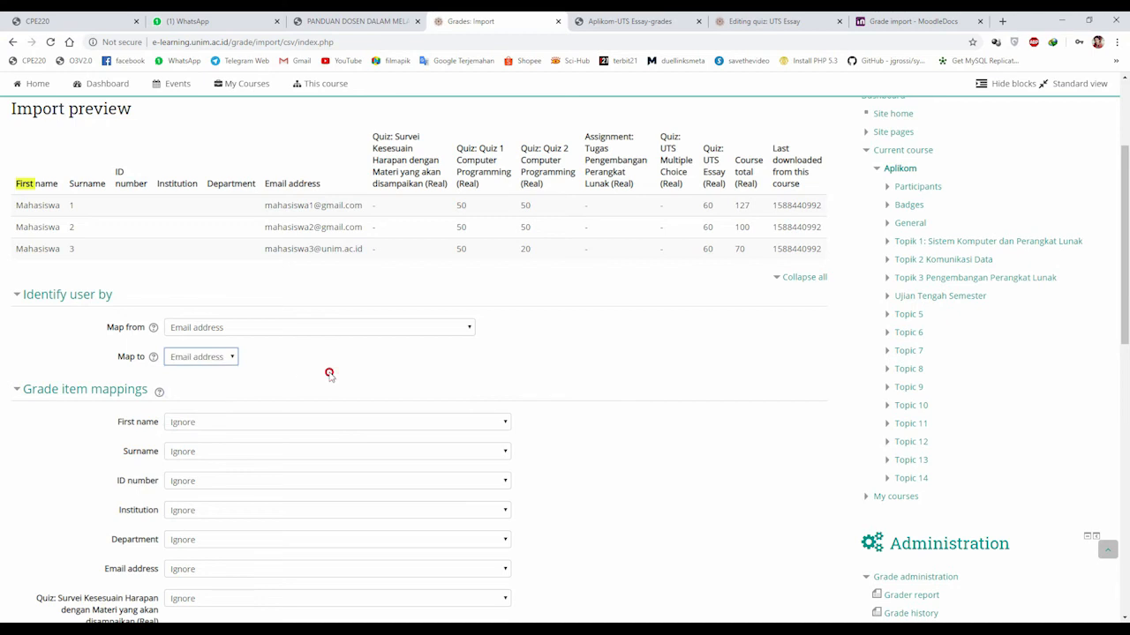
Map the Quiz: UTS Essay (Real) column to the Quiz: UTS Essay grade item and upload the grades
scroll(318, 353, down, 2)
scroll(132, 282, down, 2)
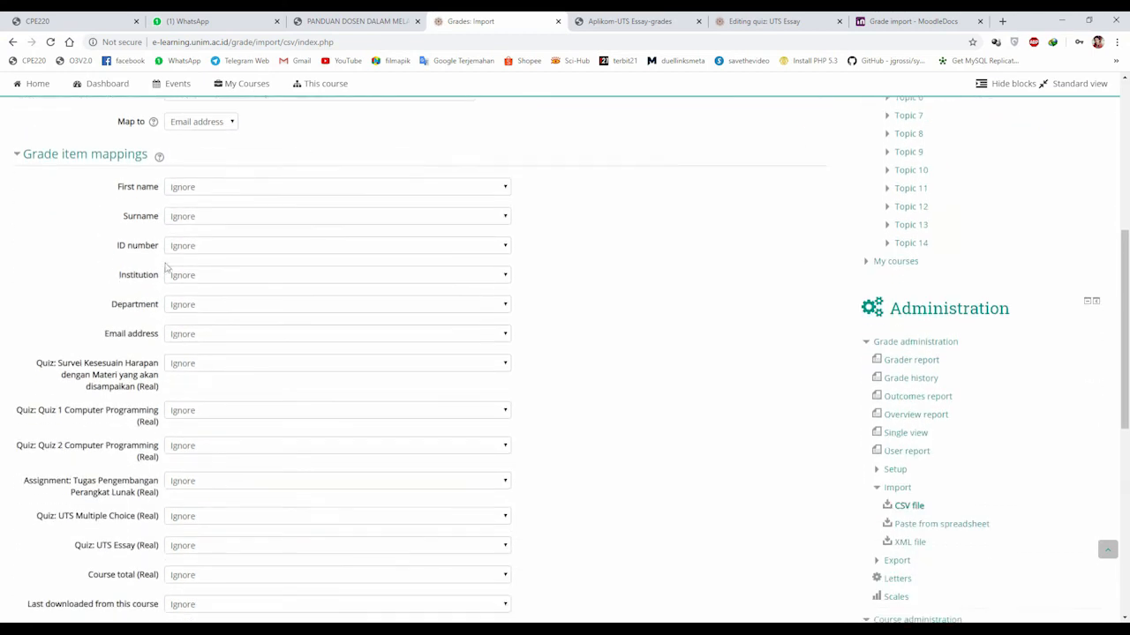
scroll(152, 329, down, 1)
scroll(189, 259, up, 3)
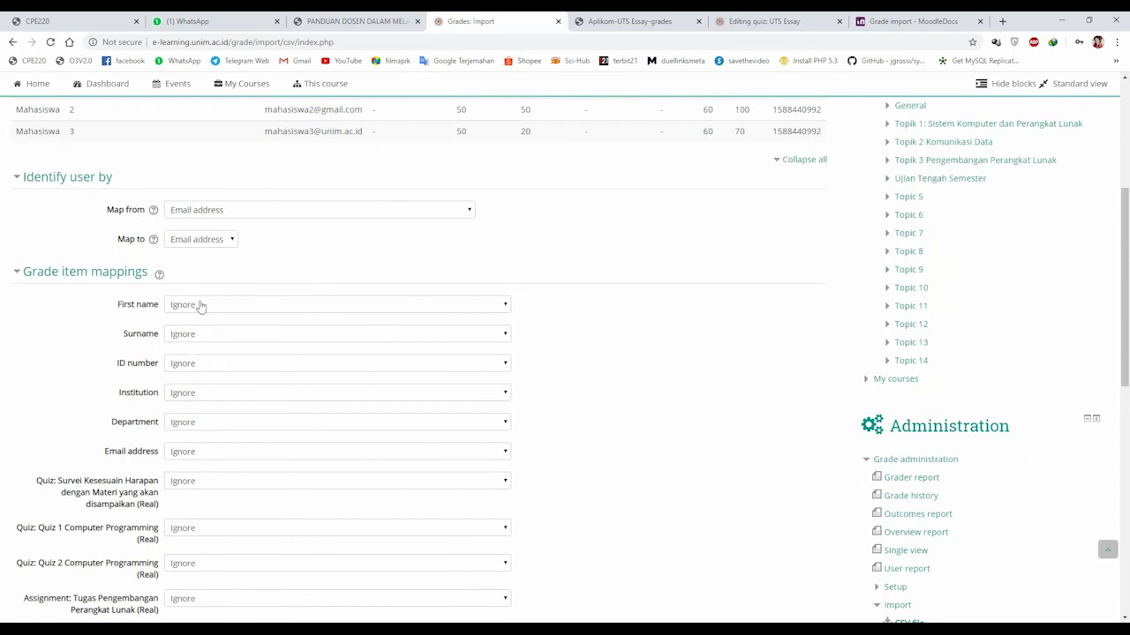
scroll(152, 413, down, 2)
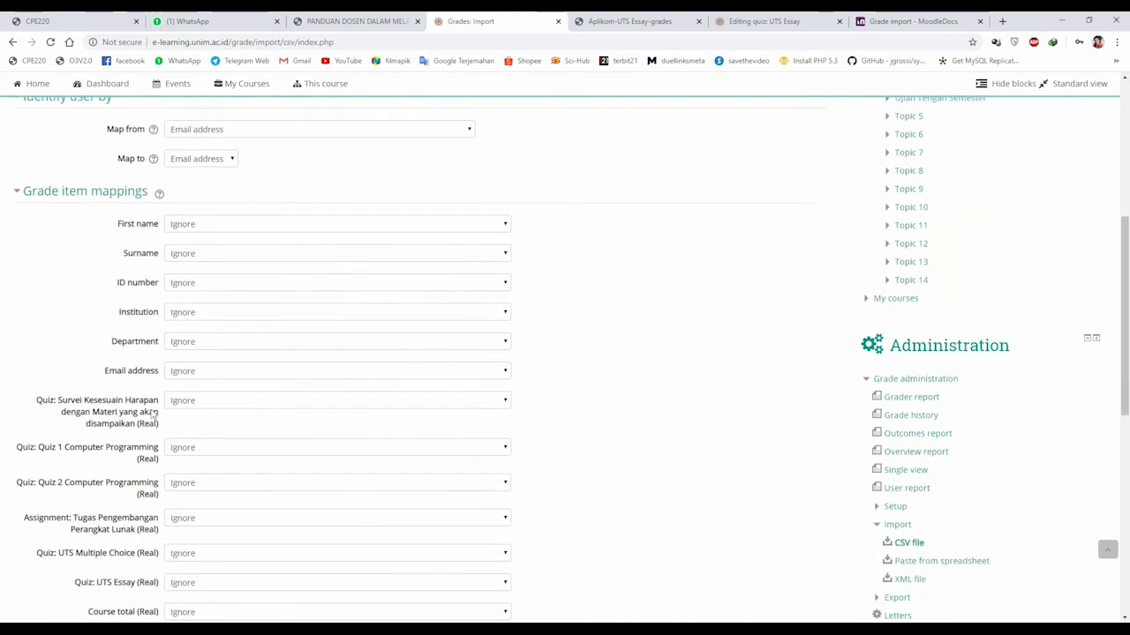
scroll(153, 379, down, 1)
scroll(154, 377, up, 6)
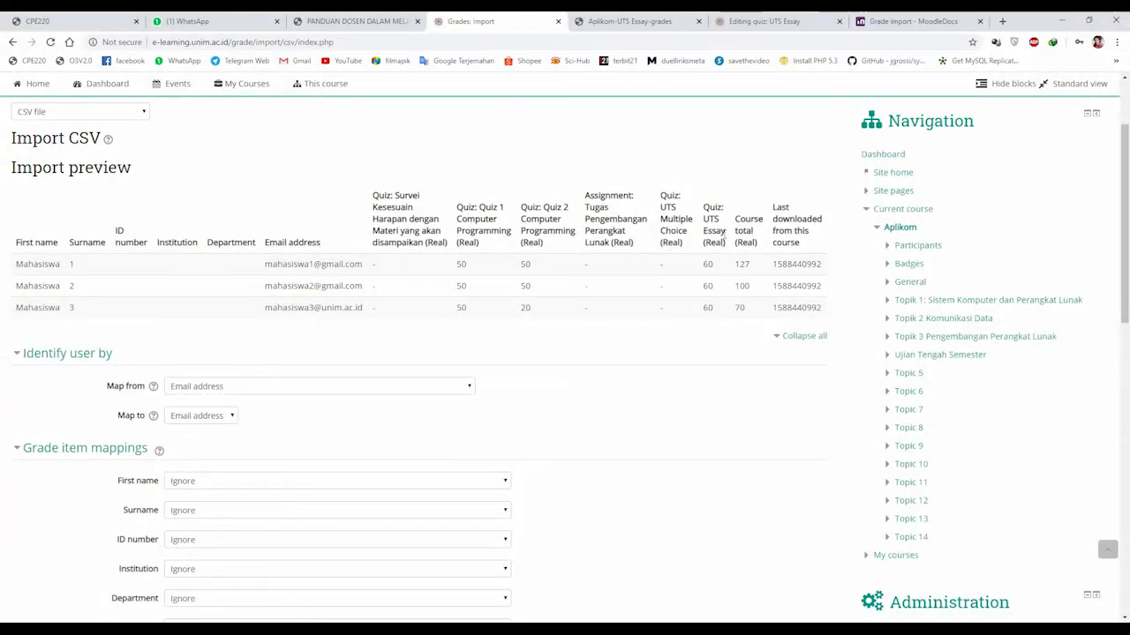
scroll(331, 383, down, 5)
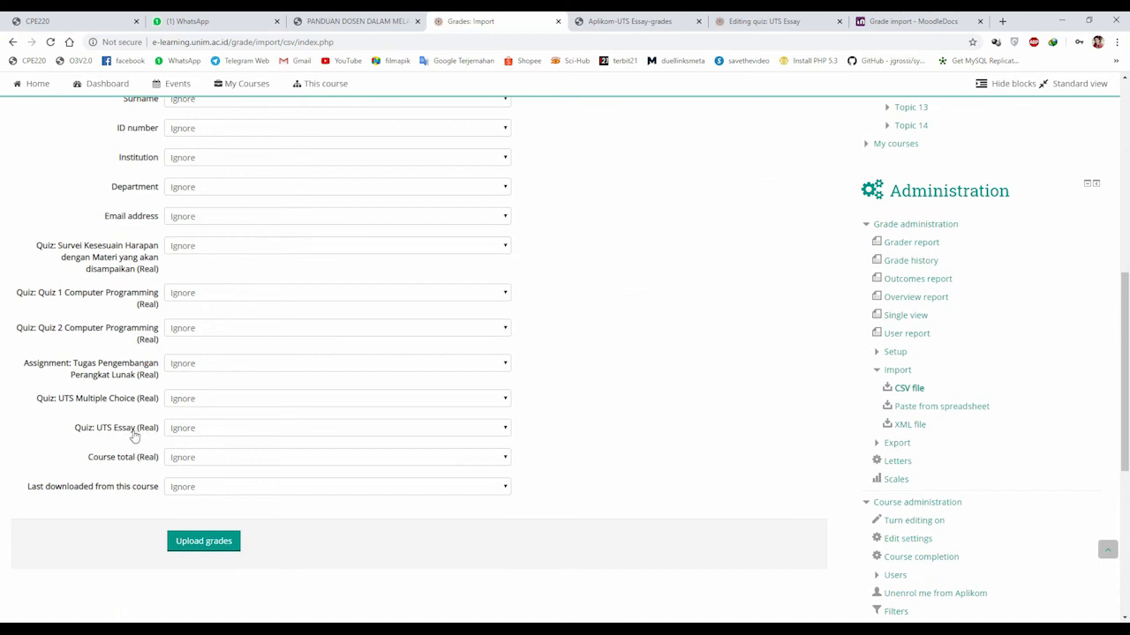
click(246, 436)
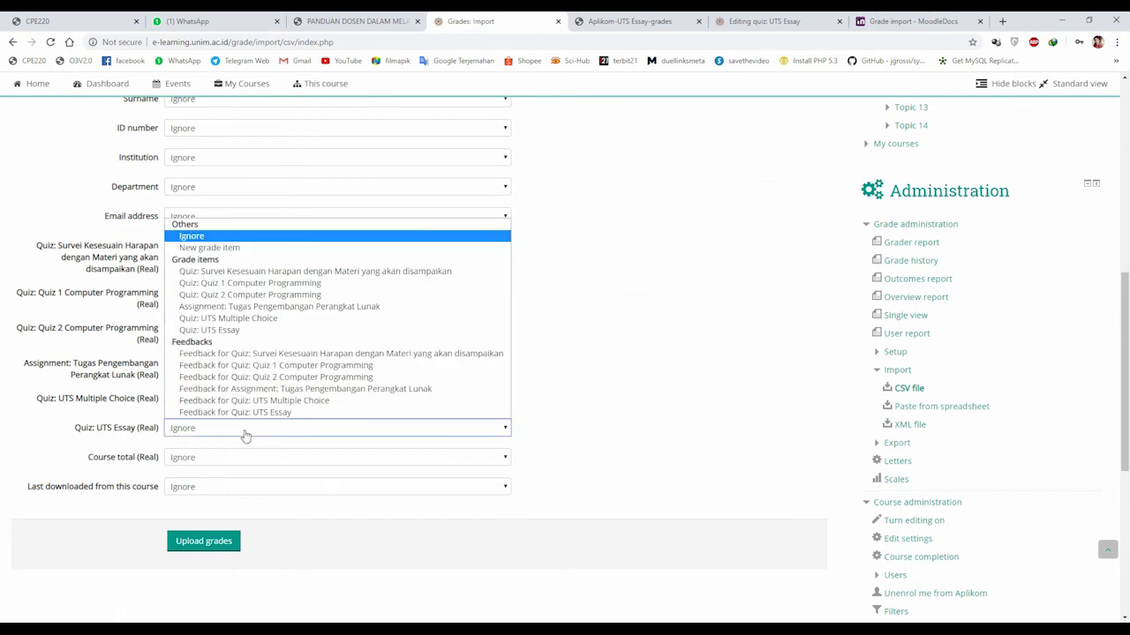
click(219, 330)
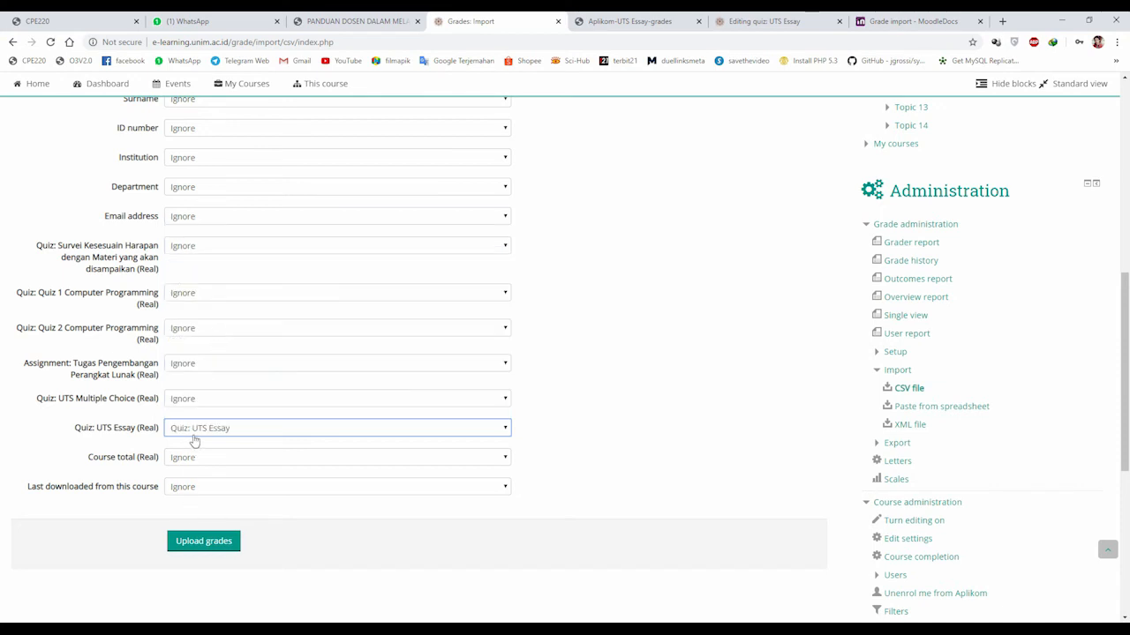
click(202, 548)
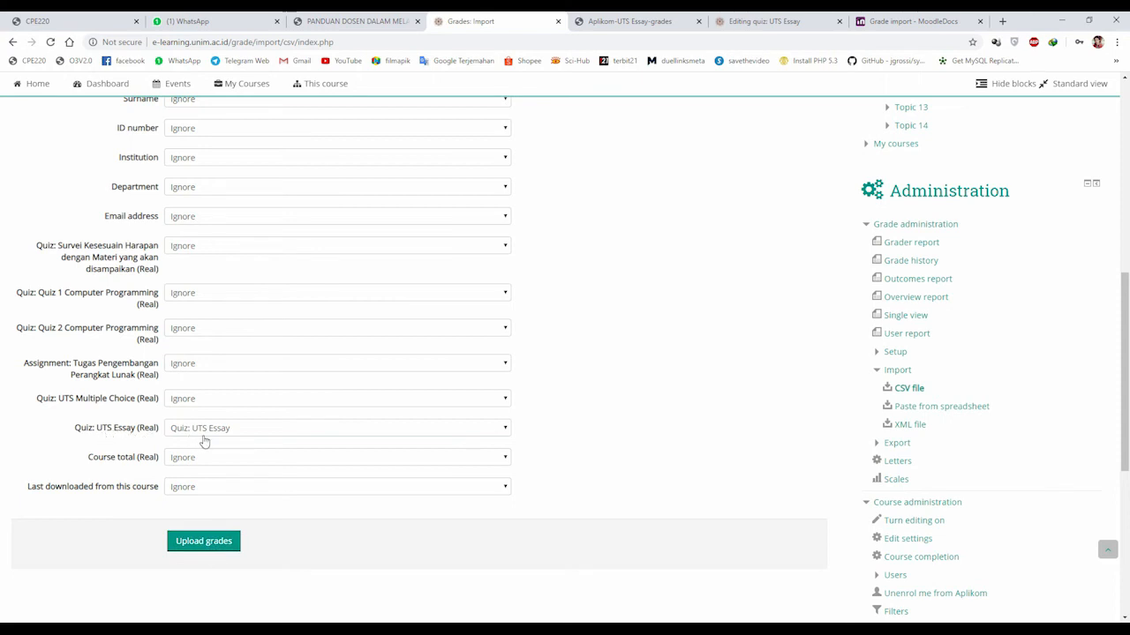
Review the Email address user mapping and the UTS Essay grade item mapping, and submit the grade import
scroll(202, 440, up, 3)
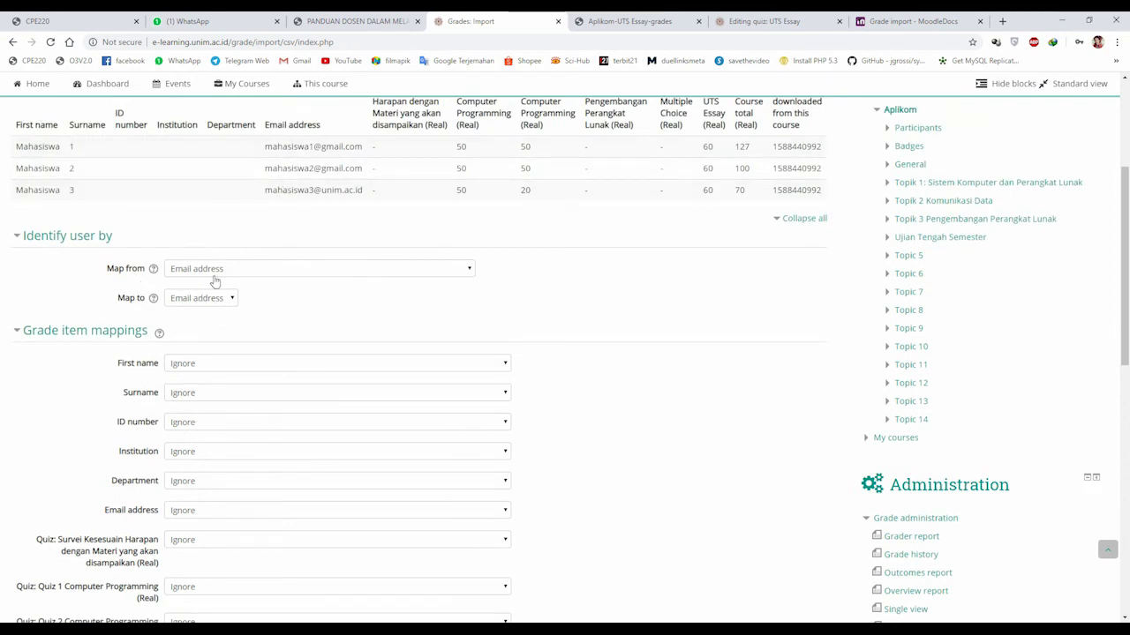
scroll(318, 256, down, 5)
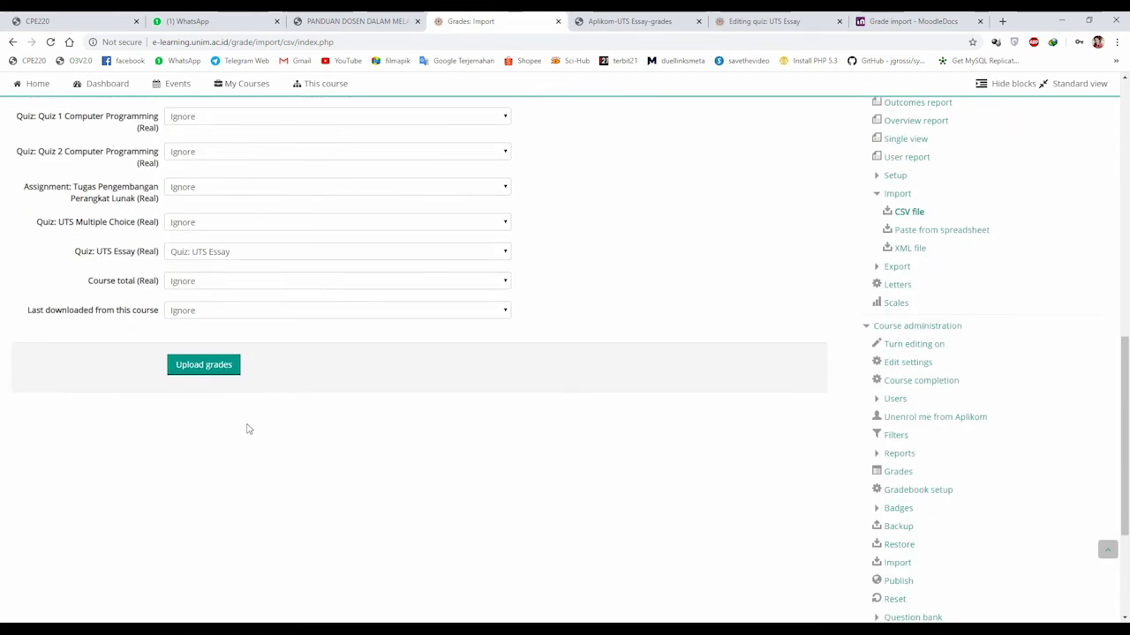
scroll(247, 429, up, 6)
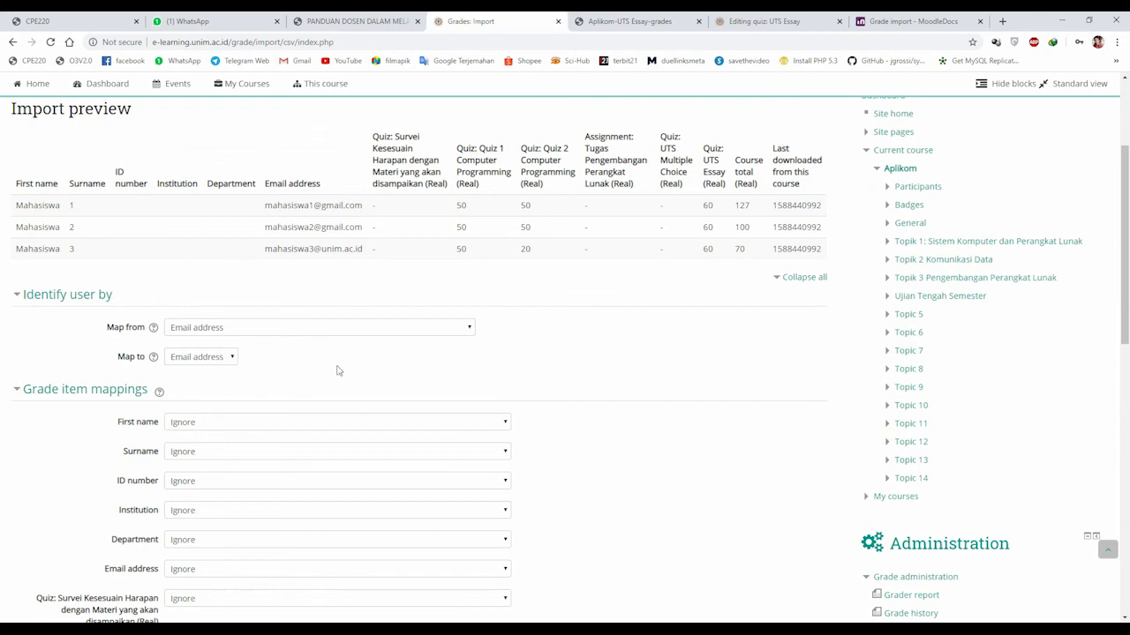
scroll(342, 369, down, 3)
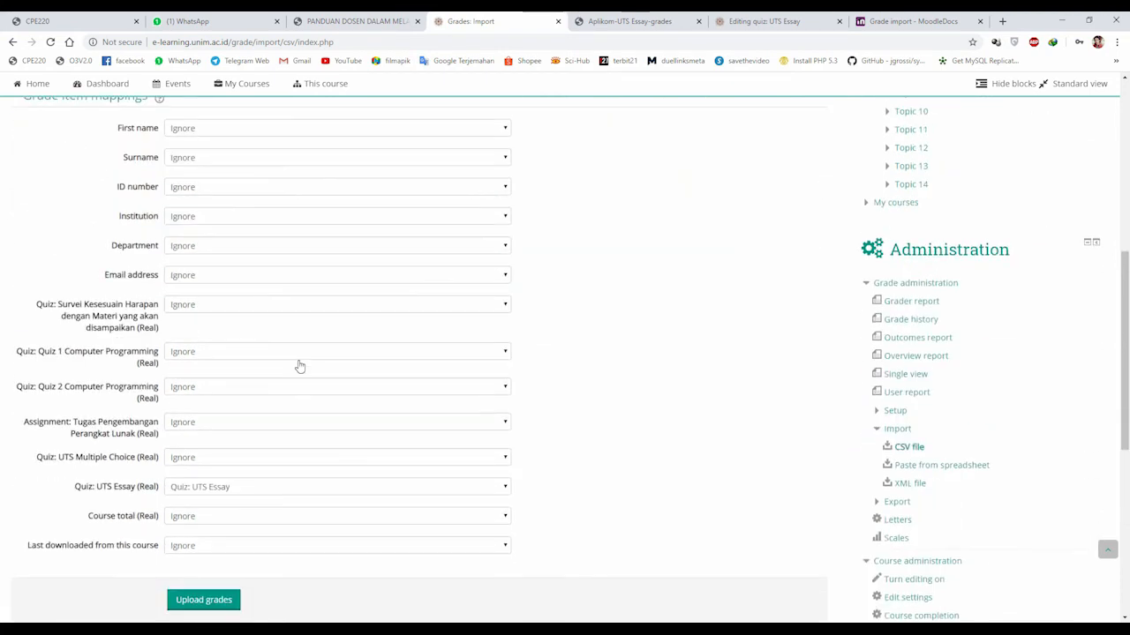
scroll(224, 328, up, 1)
scroll(219, 322, down, 1)
scroll(218, 321, down, 2)
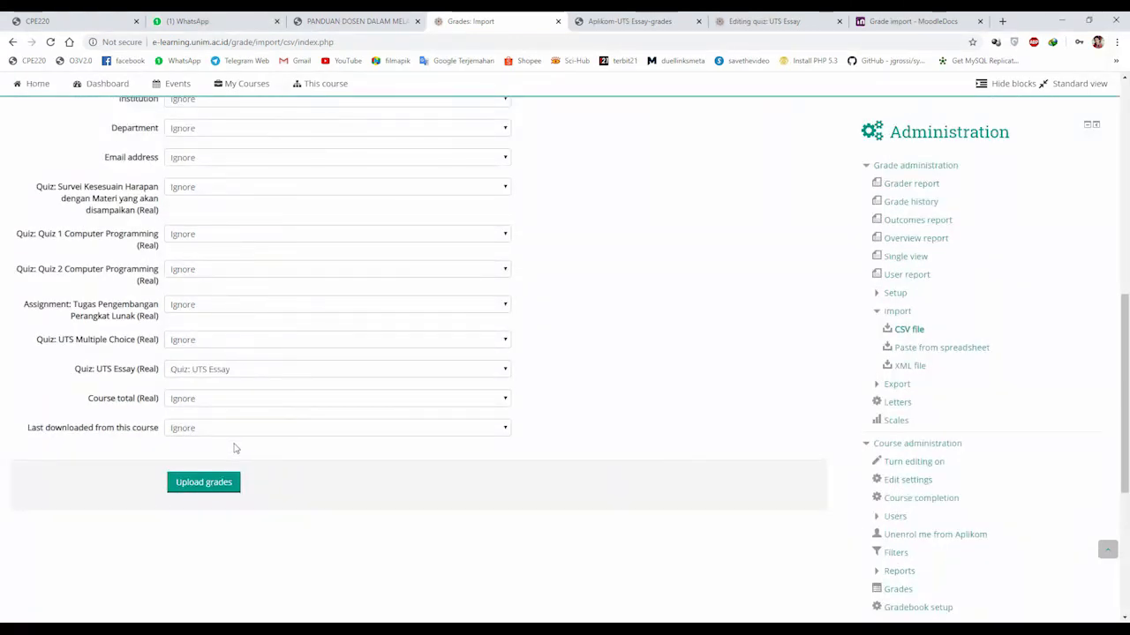
click(217, 491)
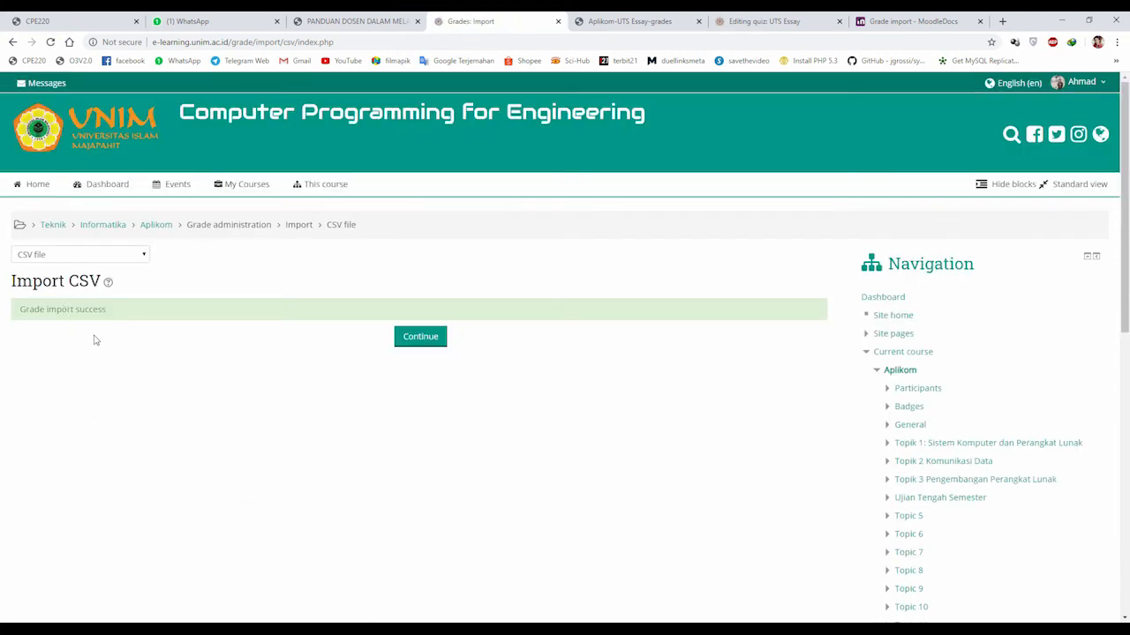
Continue to the grader report and examine the imported UTS Essay grades and course totals of the three Mahasiswa accounts
click(417, 342)
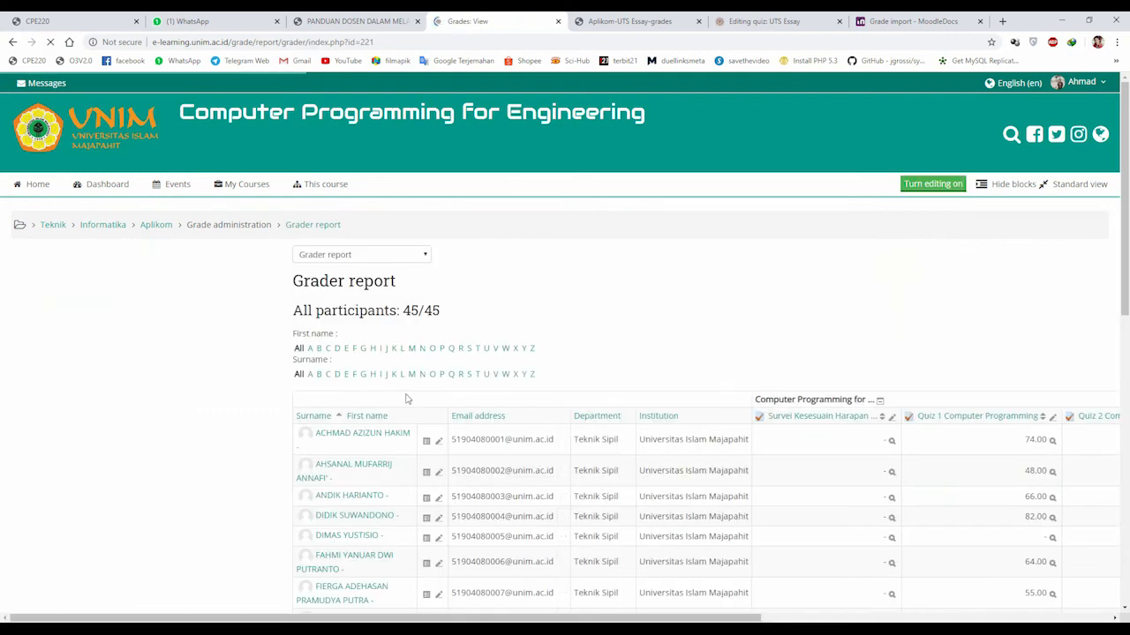
scroll(413, 341, down, 1)
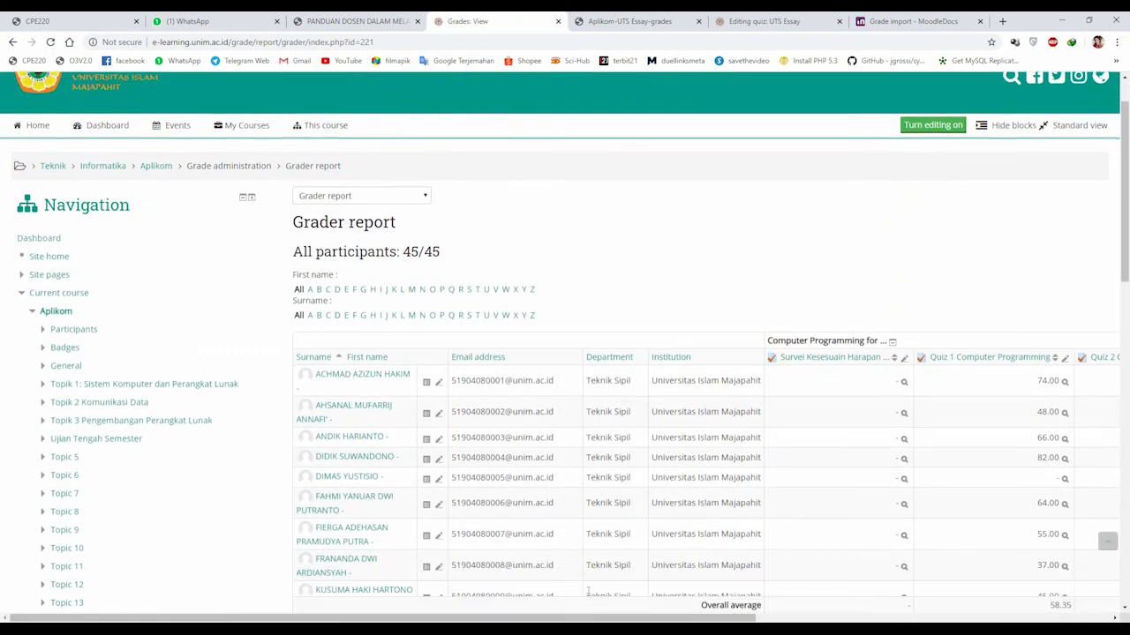
mouse_move(577, 618)
mouse_down()
mouse_move(610, 615)
mouse_move(580, 611)
mouse_up()
scroll(368, 401, down, 8)
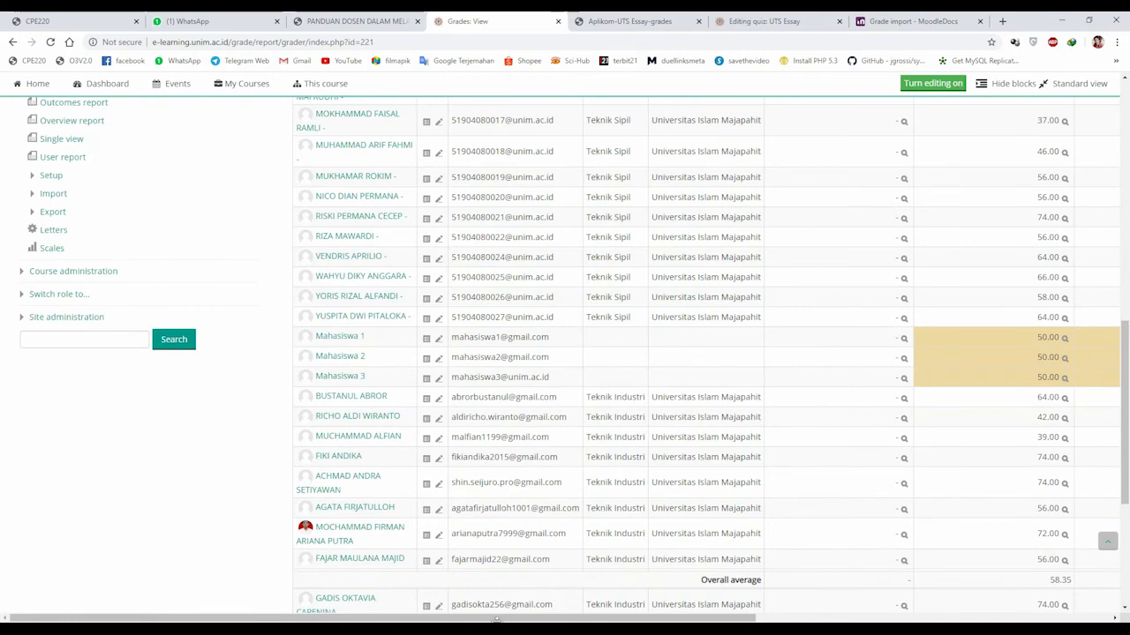
drag(496, 621, 647, 511)
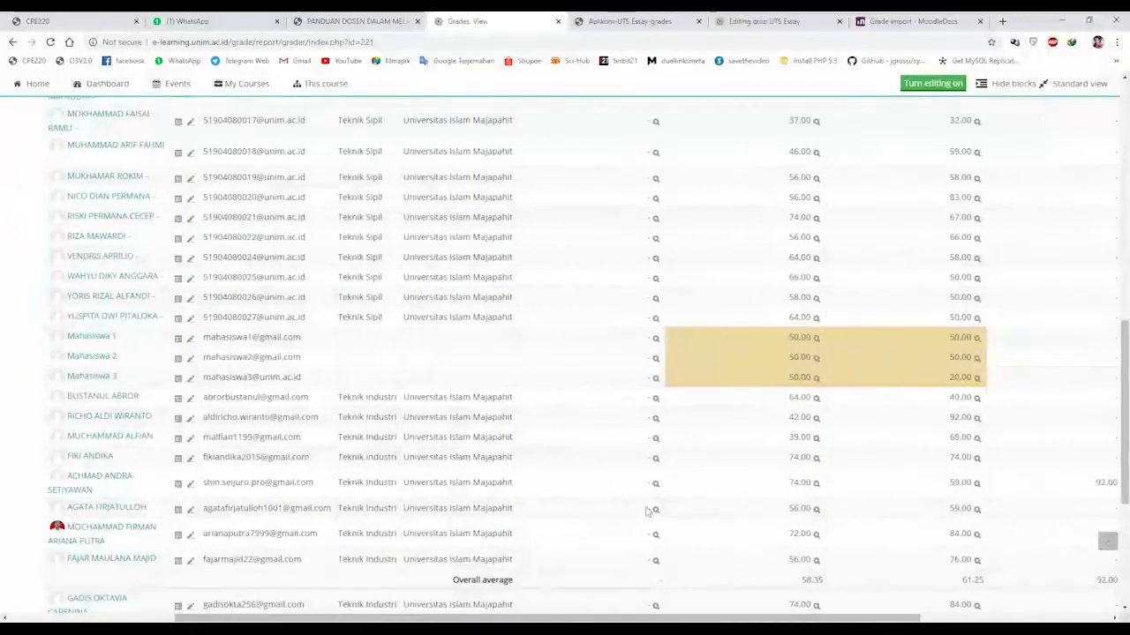
drag(739, 605, 993, 605)
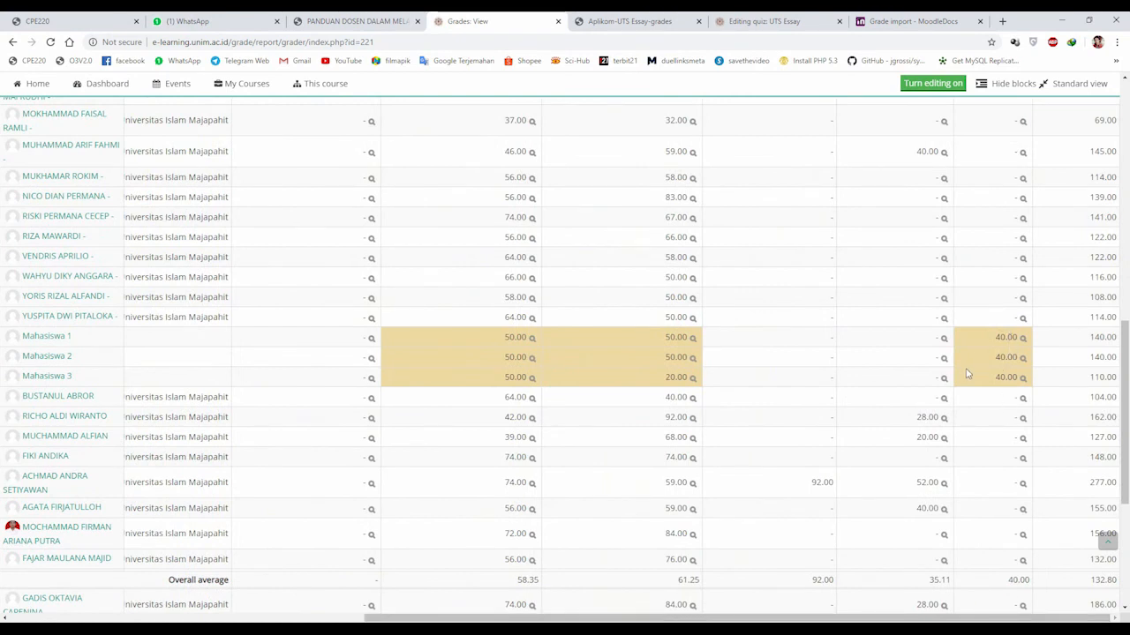
mouse_move(333, 593)
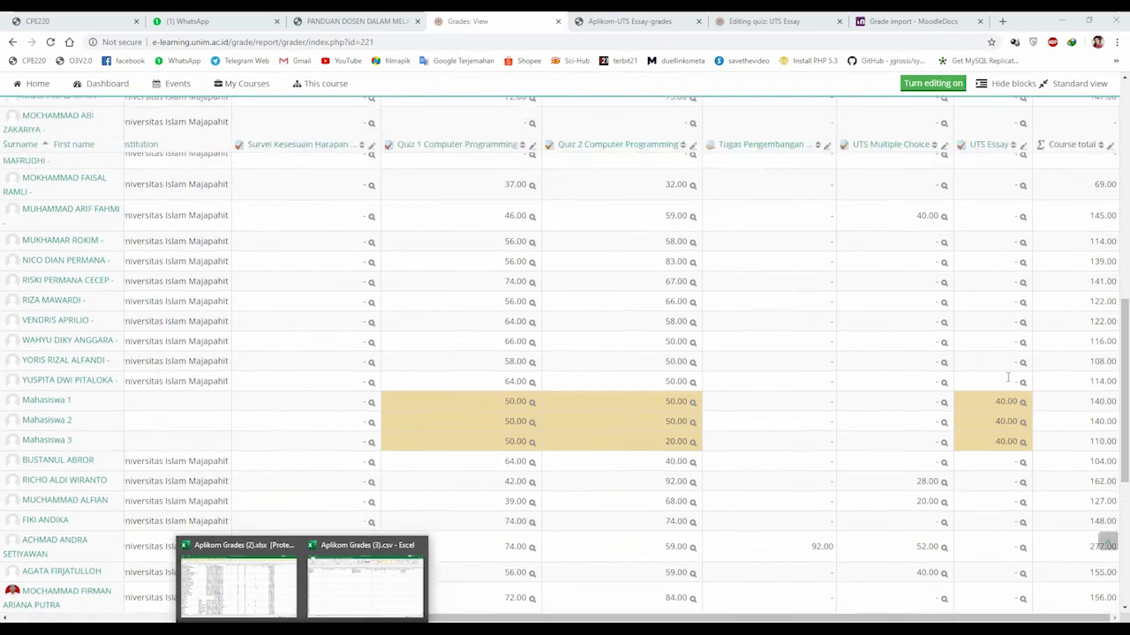
scroll(1008, 378, up, 5)
scroll(1009, 377, down, 6)
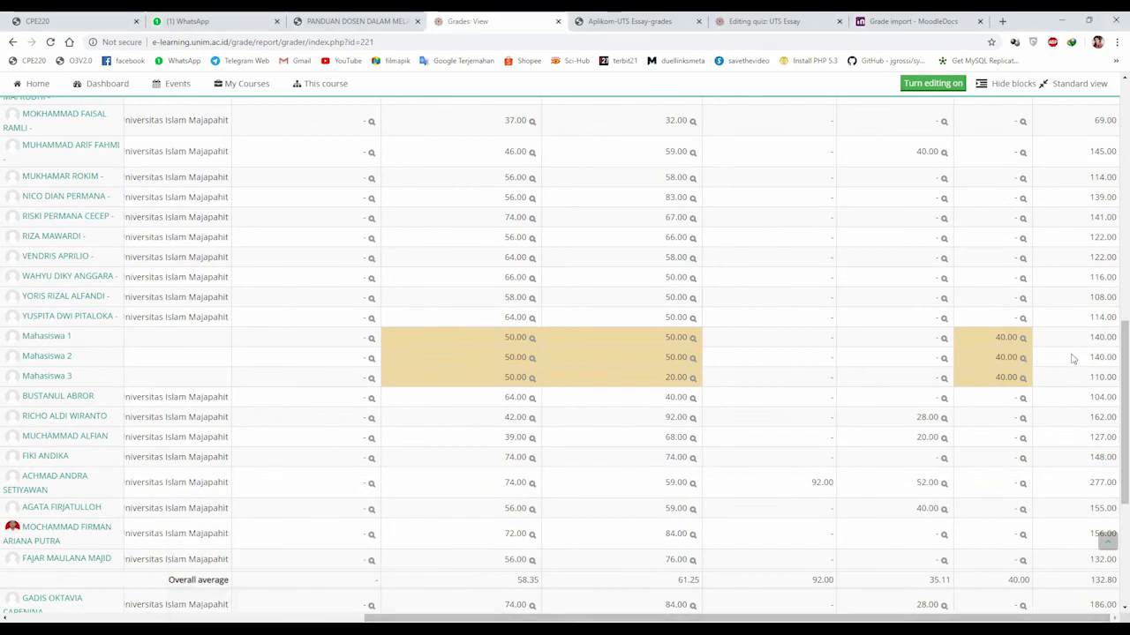
scroll(1050, 363, down, 2)
scroll(1041, 362, up, 2)
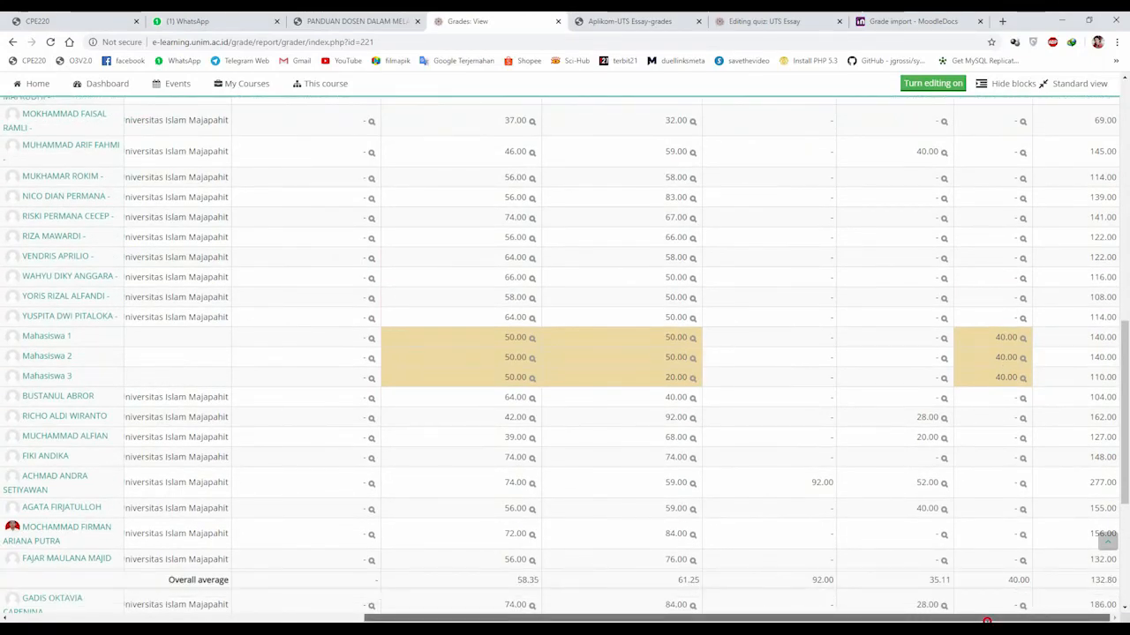
mouse_move(987, 620)
mouse_down()
mouse_move(618, 621)
mouse_move(985, 620)
mouse_up()
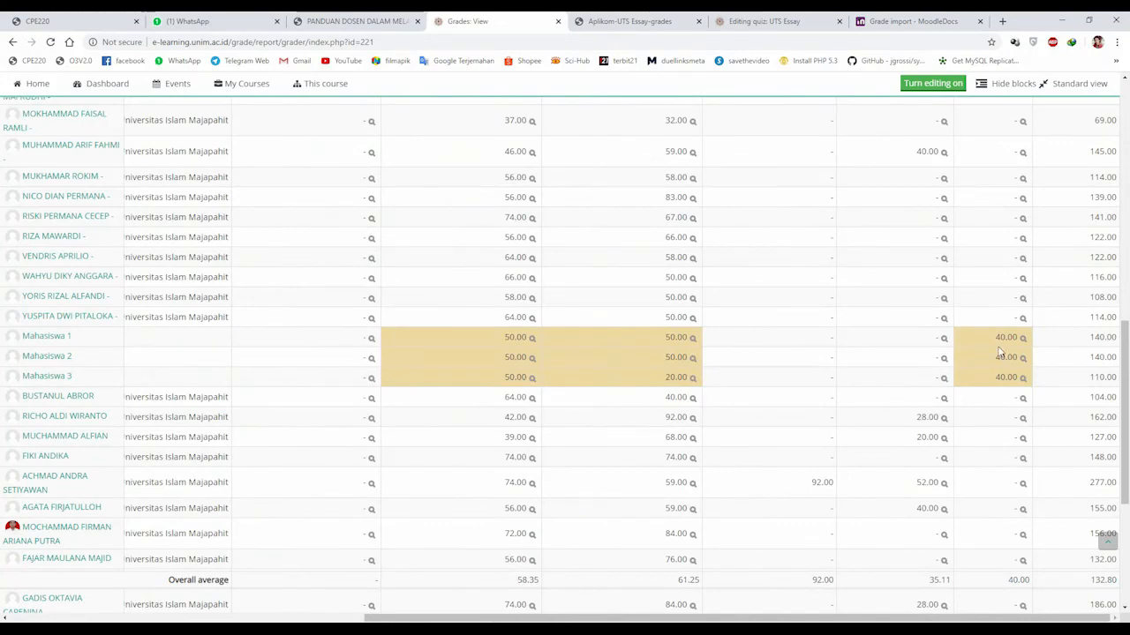
Export the course grades as an Excel spreadsheet with all grade items included and download the file
scroll(1003, 369, up, 3)
scroll(1002, 370, up, 5)
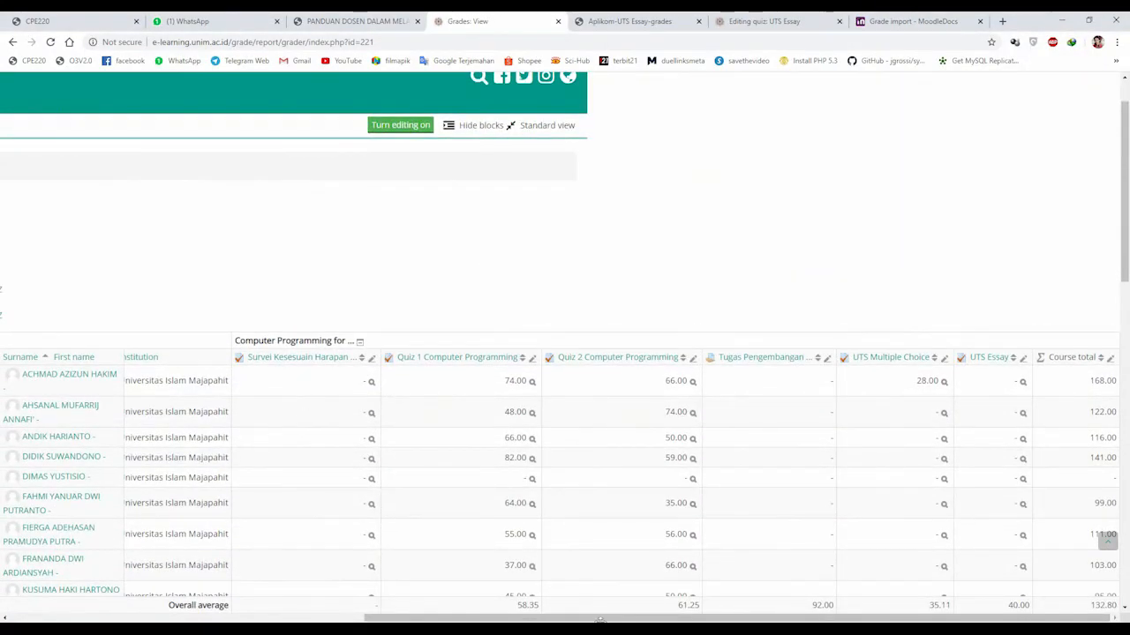
drag(600, 622, 255, 598)
click(343, 196)
scroll(335, 371, down, 2)
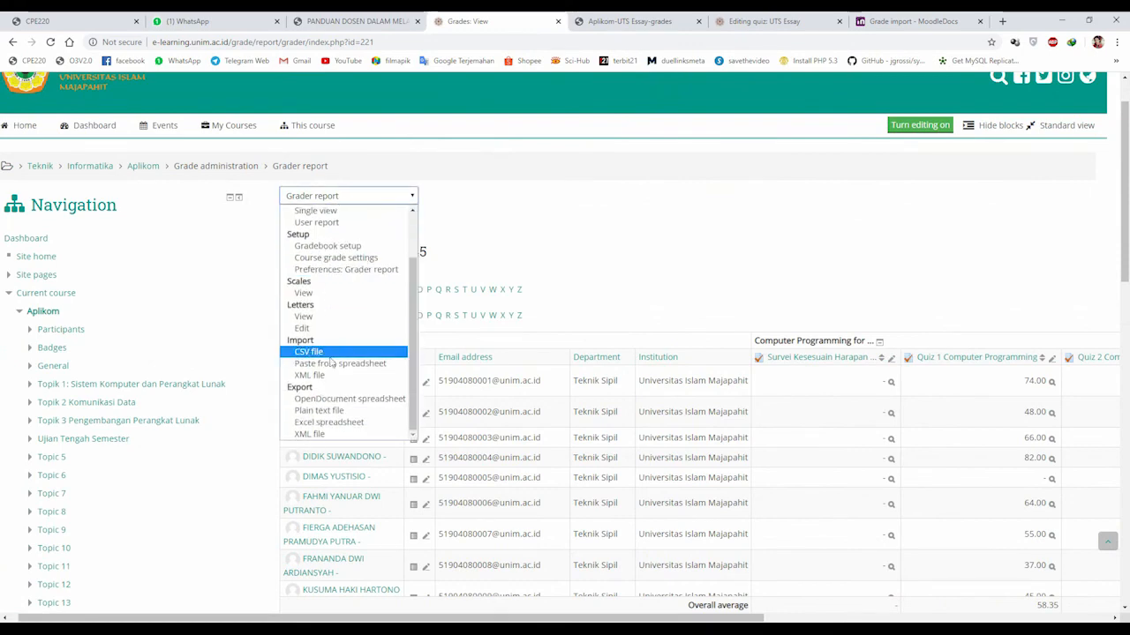
click(329, 423)
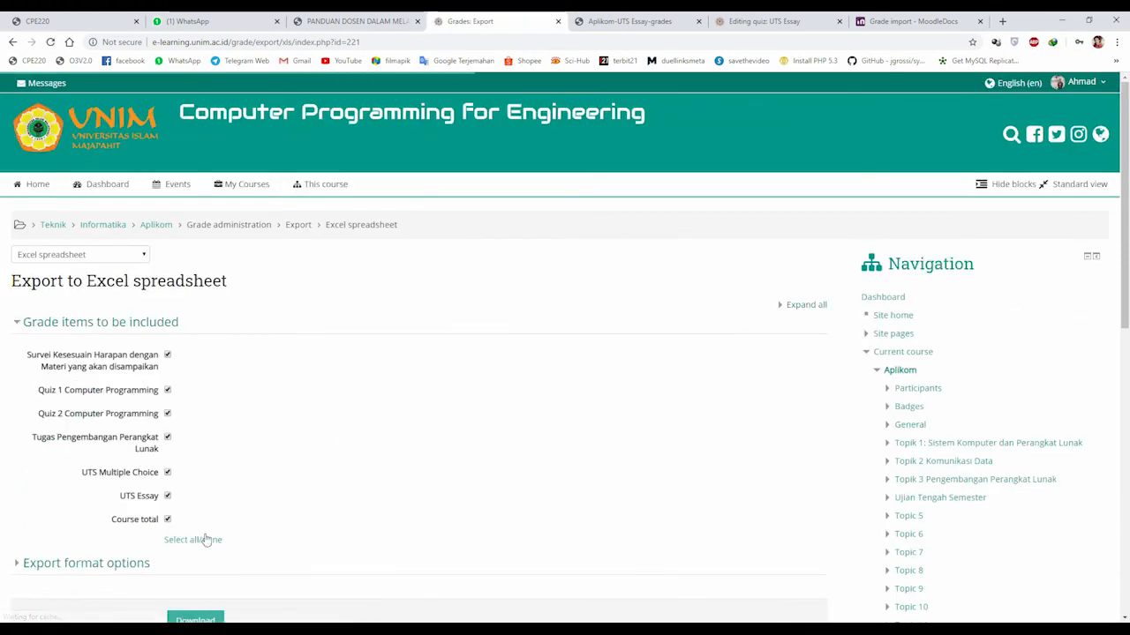
scroll(202, 536, down, 3)
click(201, 304)
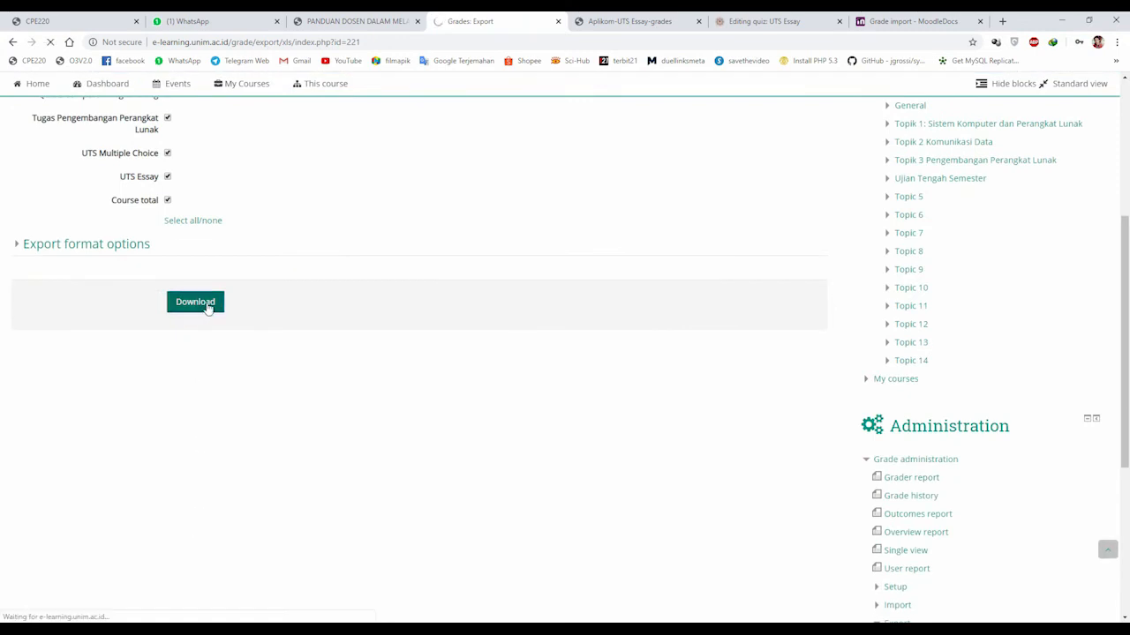
click(88, 607)
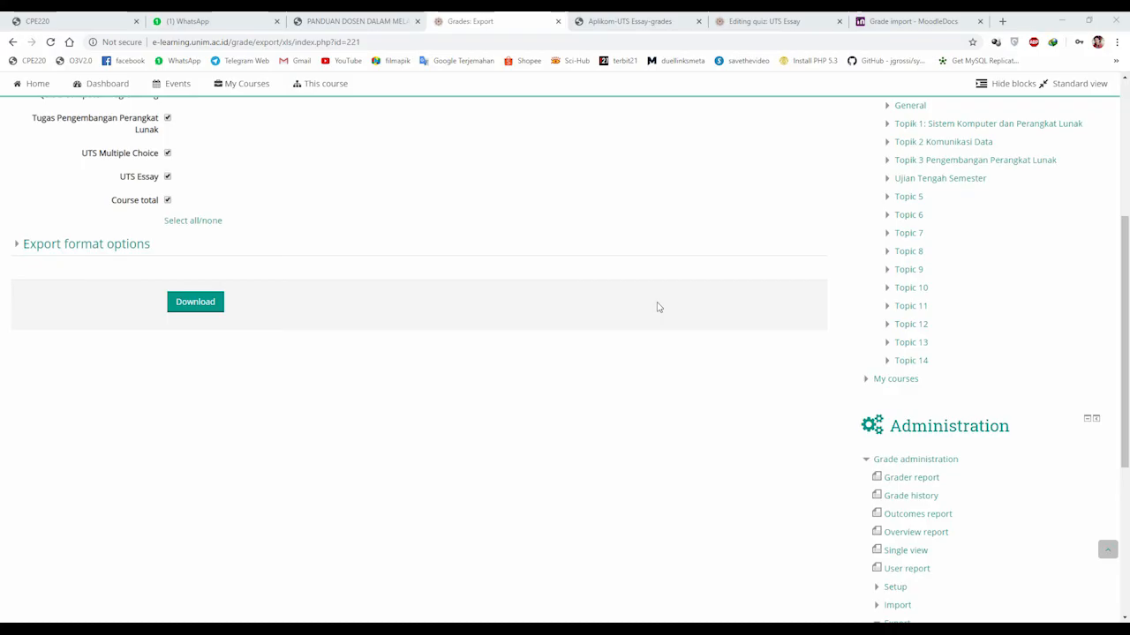
Open the course assignment Tugas Pengembangan Perangkat Lunak and view all its submissions
scroll(511, 346, up, 4)
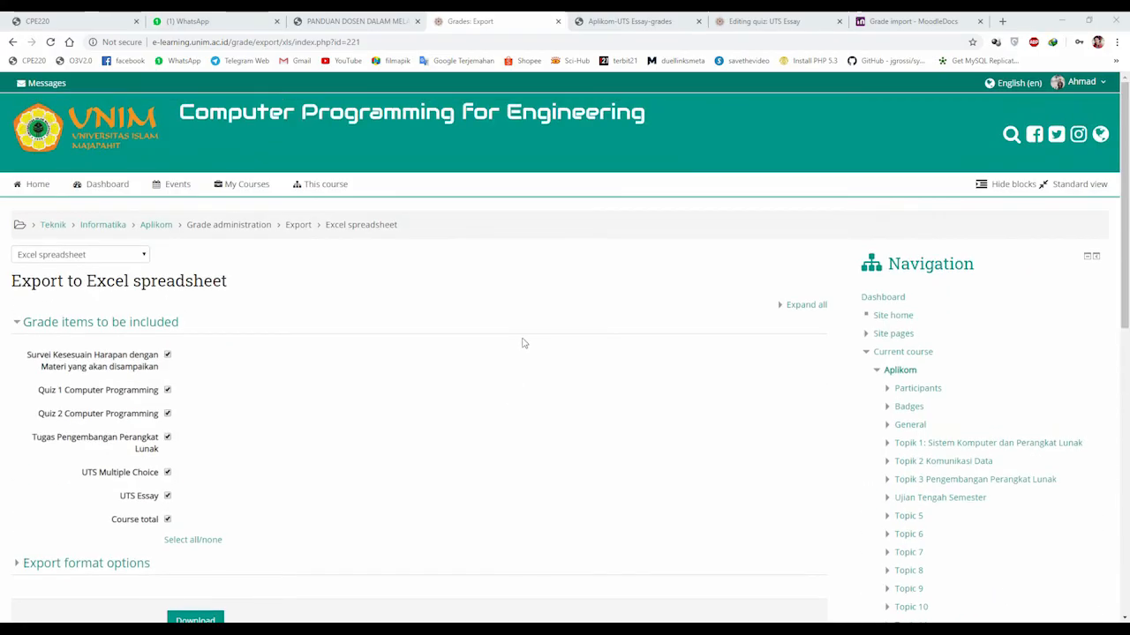
scroll(522, 342, down, 2)
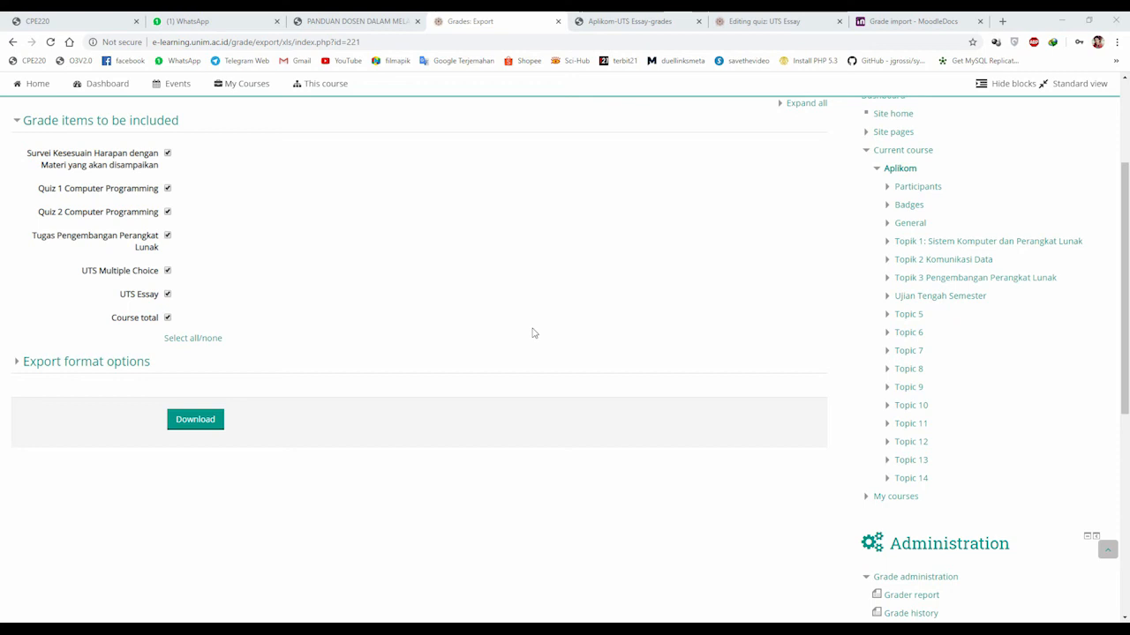
scroll(532, 333, up, 3)
click(322, 185)
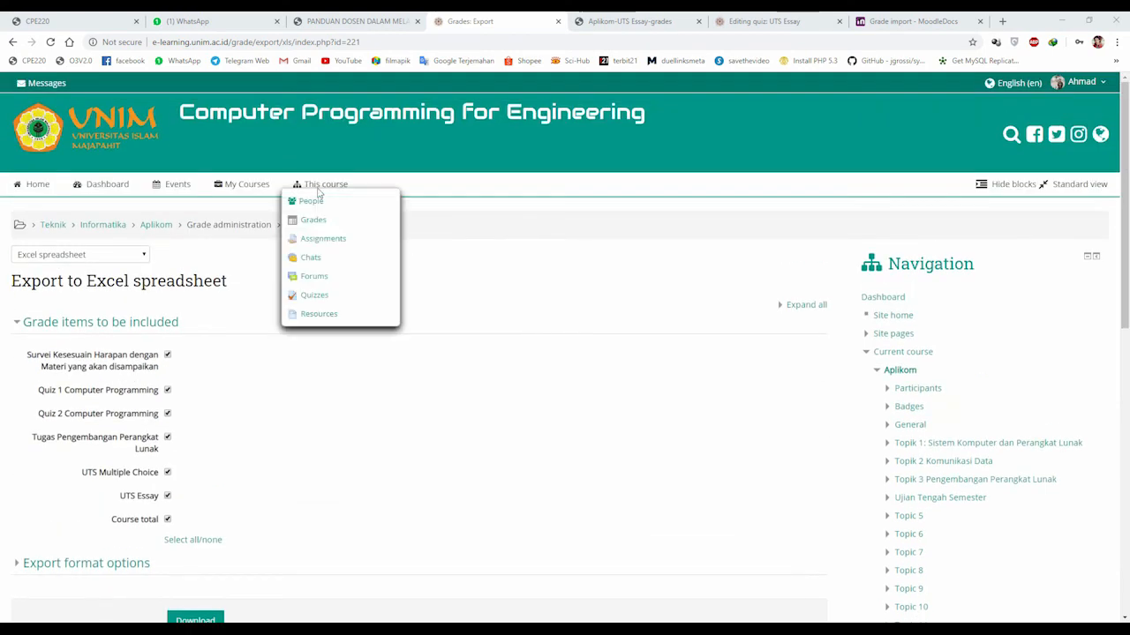
click(324, 245)
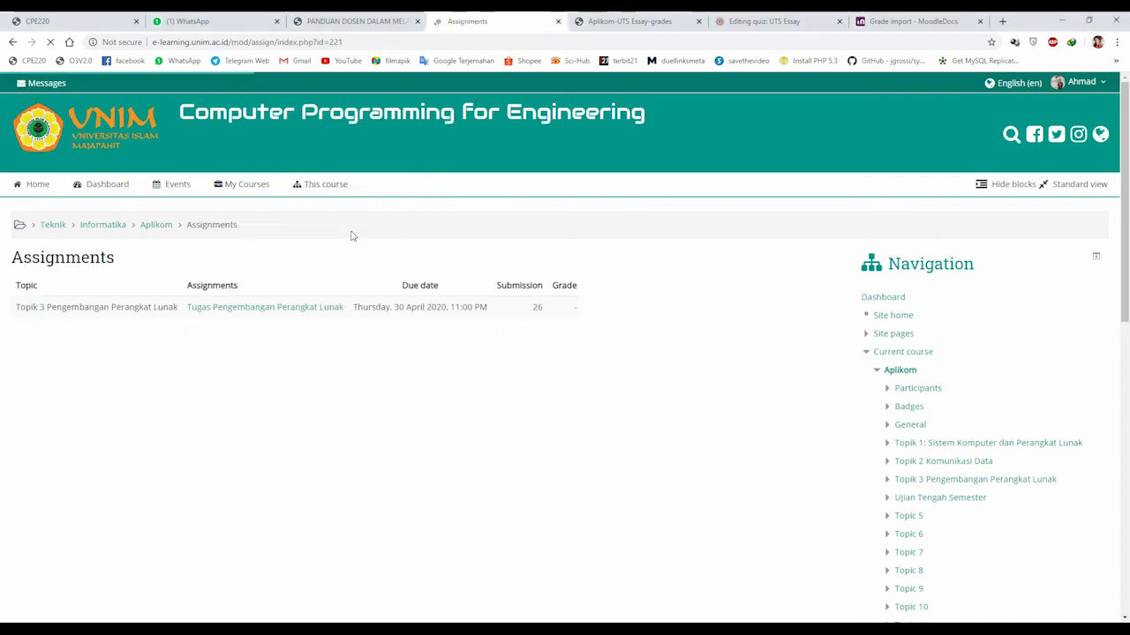
click(321, 312)
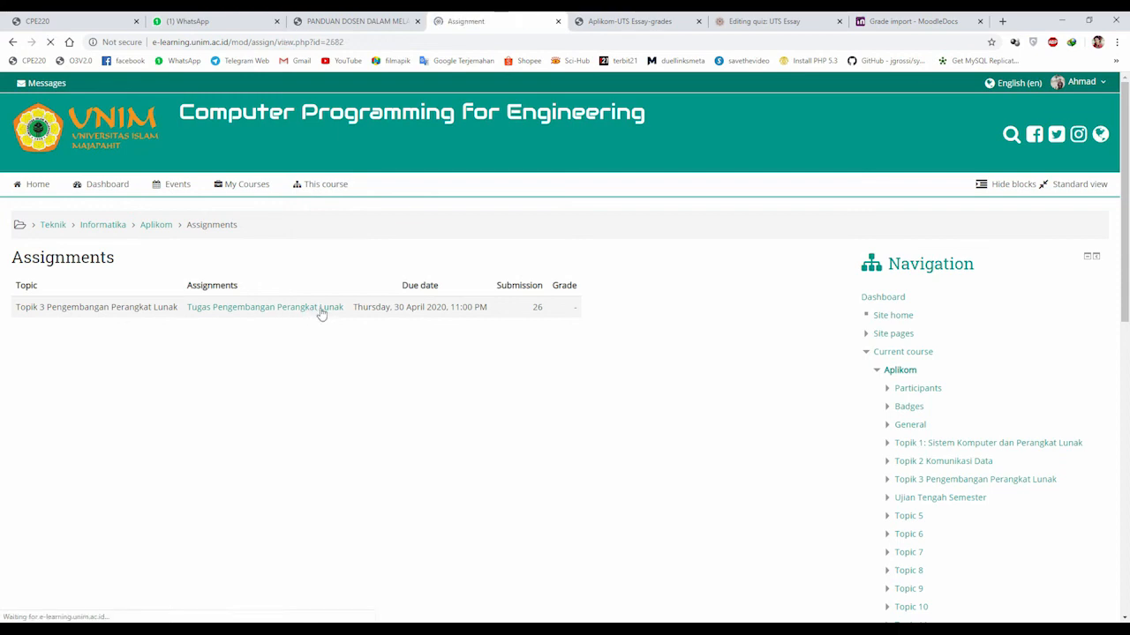
scroll(336, 327, down, 3)
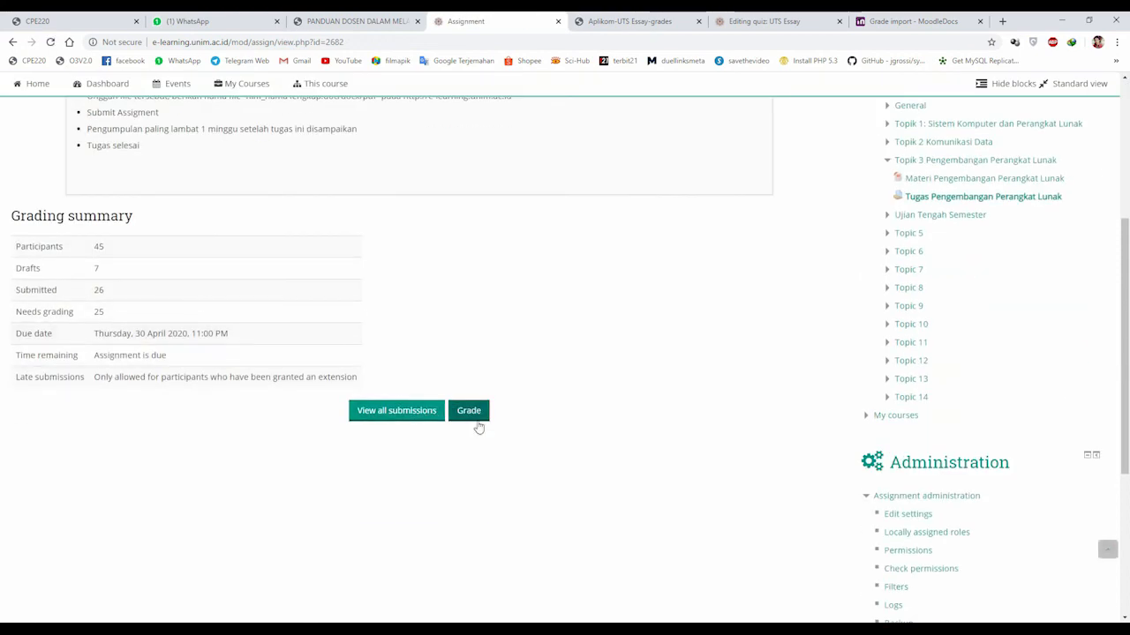
click(432, 415)
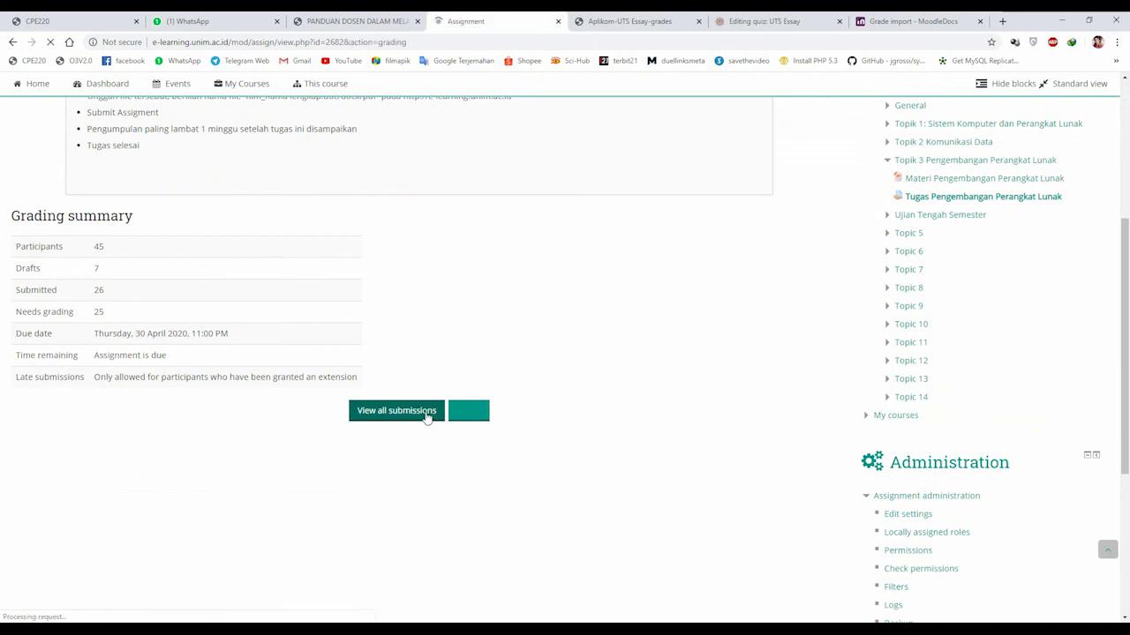
Examine the submission status and overdue notice of the Mahasiswa 1 account in the submissions table
scroll(437, 415, down, 2)
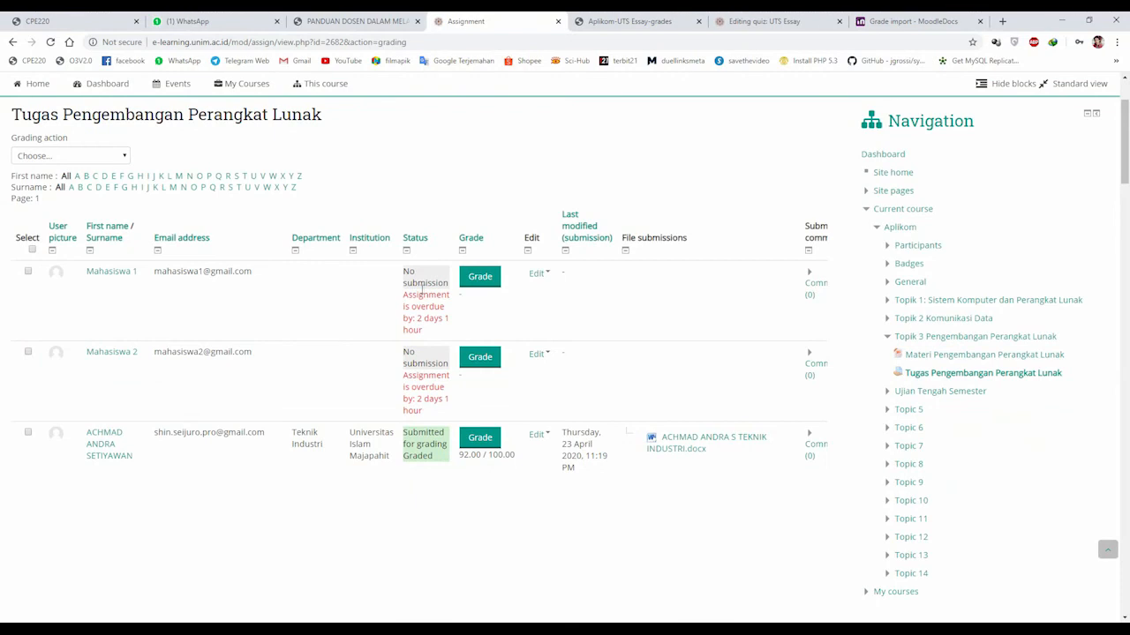
triple_click(418, 283)
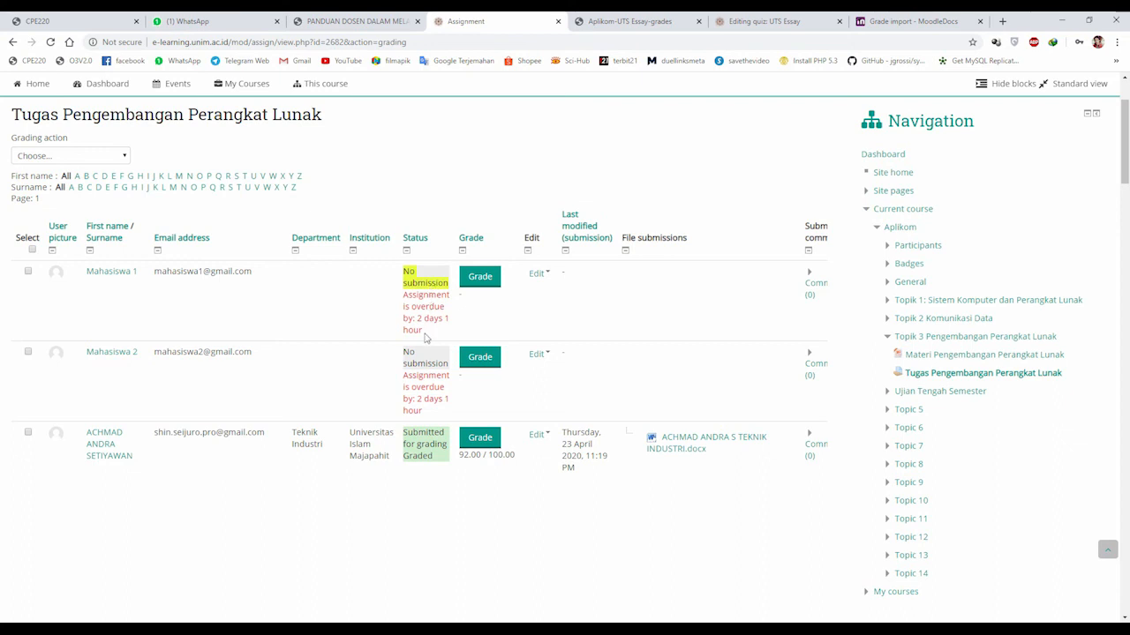
mouse_move(422, 332)
mouse_down()
mouse_move(411, 305)
mouse_move(417, 320)
mouse_up()
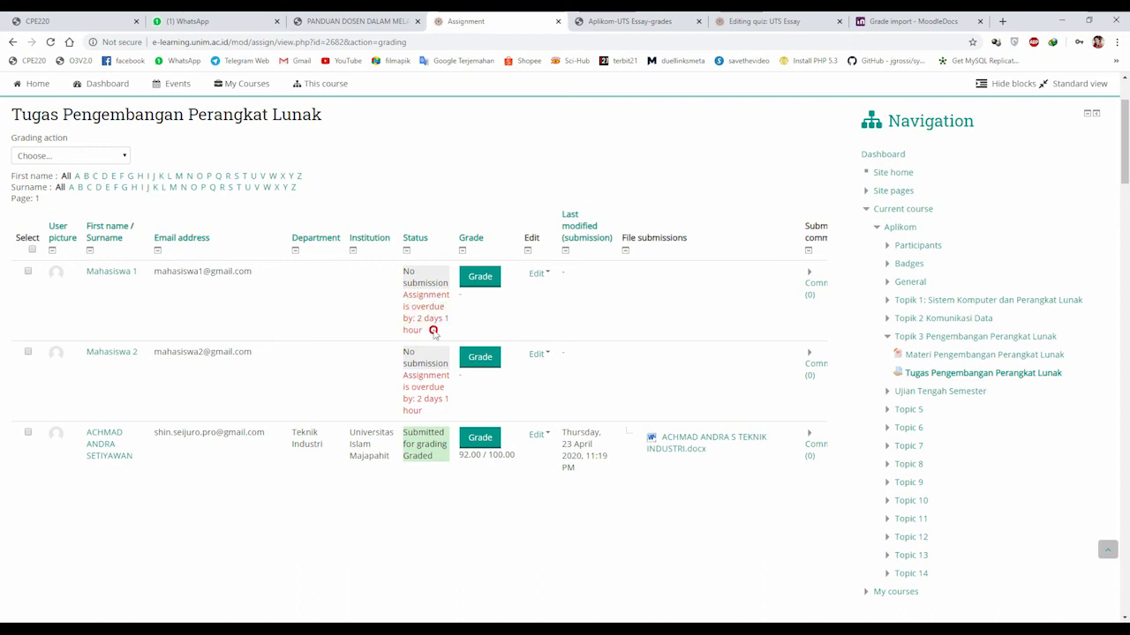
triple_click(433, 334)
click(436, 334)
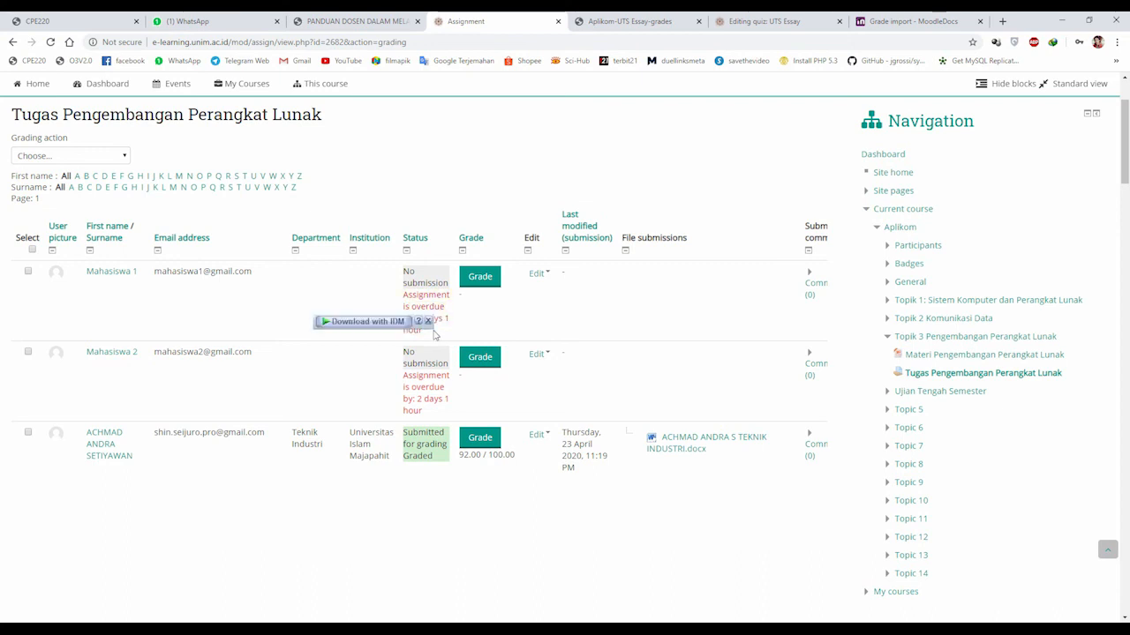
Compare the status of the already graded submission with those of the submissions still awaiting a grade
scroll(435, 336, down, 2)
double_click(418, 317)
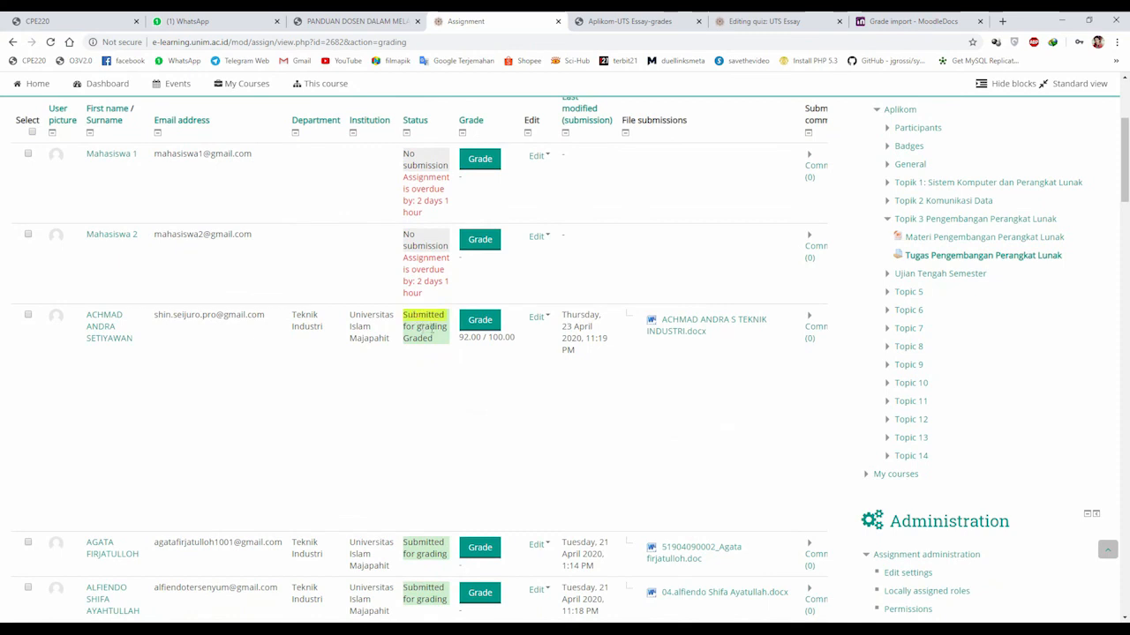
click(435, 344)
drag(435, 347, 402, 314)
scroll(427, 360, down, 1)
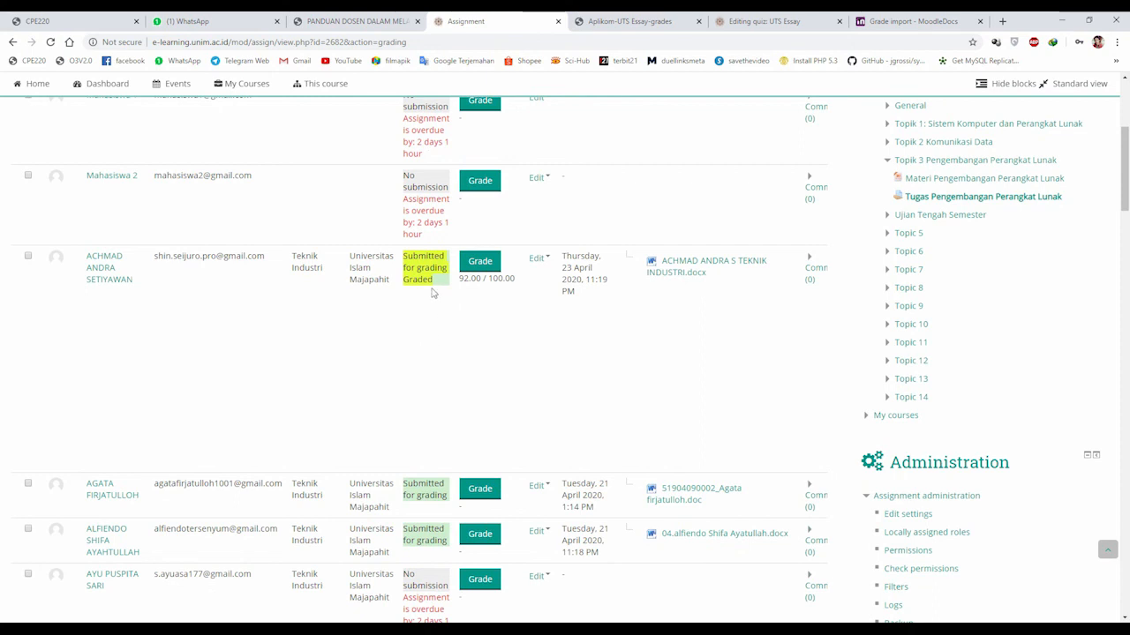
scroll(431, 305, down, 2)
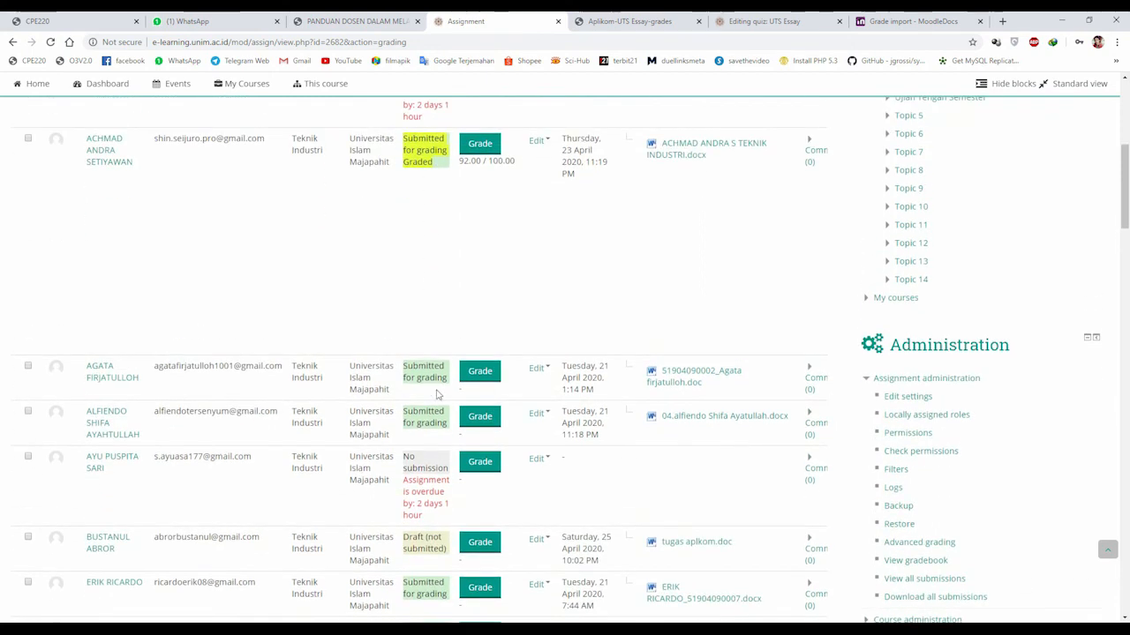
double_click(425, 369)
triple_click(425, 372)
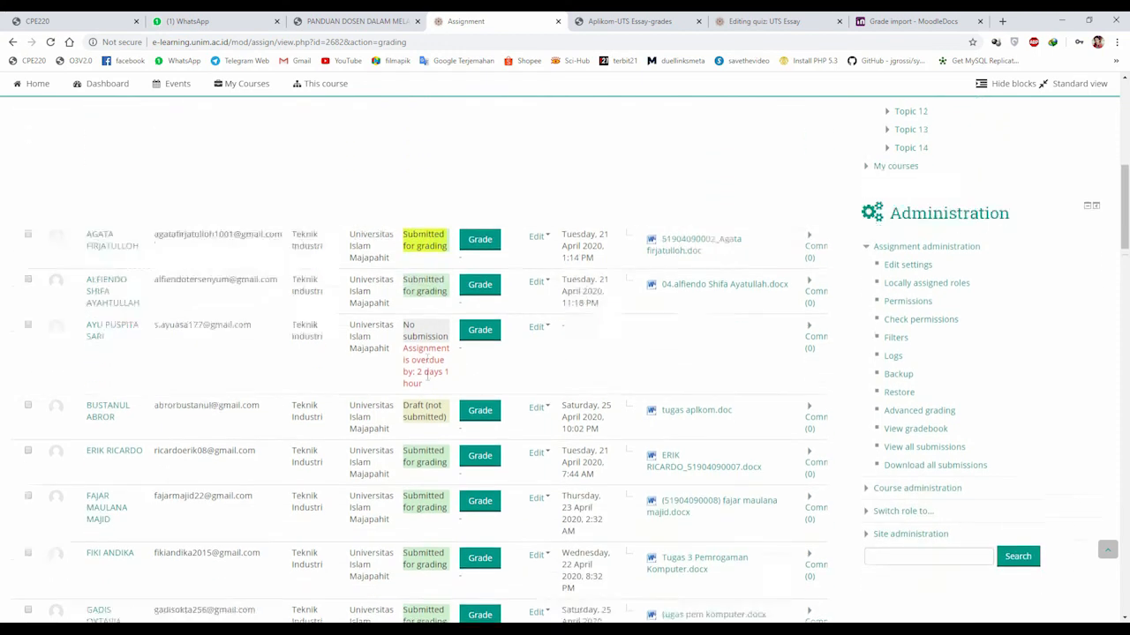
Open the submitted file tugas aplkom.doc from the draft submission to view its contents, then close the document
scroll(426, 371, down, 3)
click(425, 372)
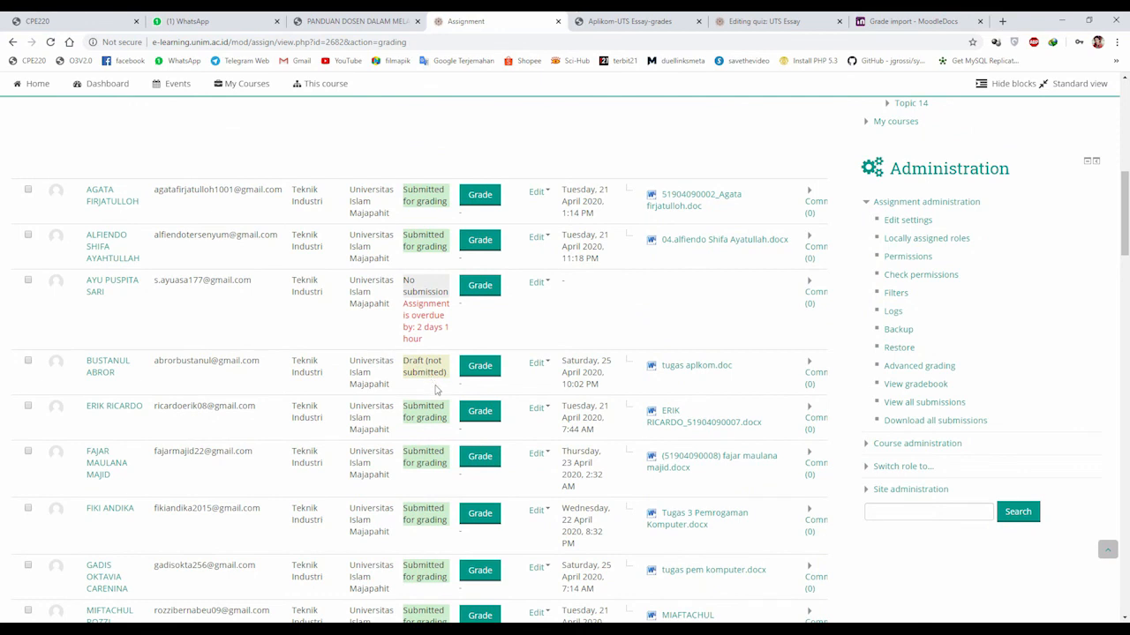
click(675, 375)
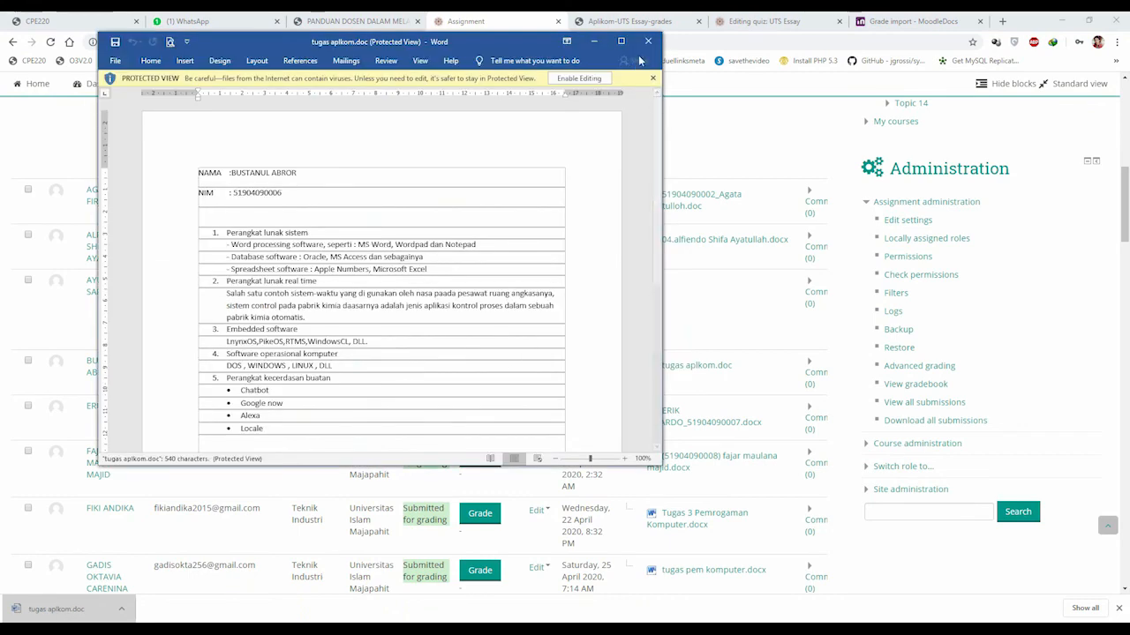
click(650, 43)
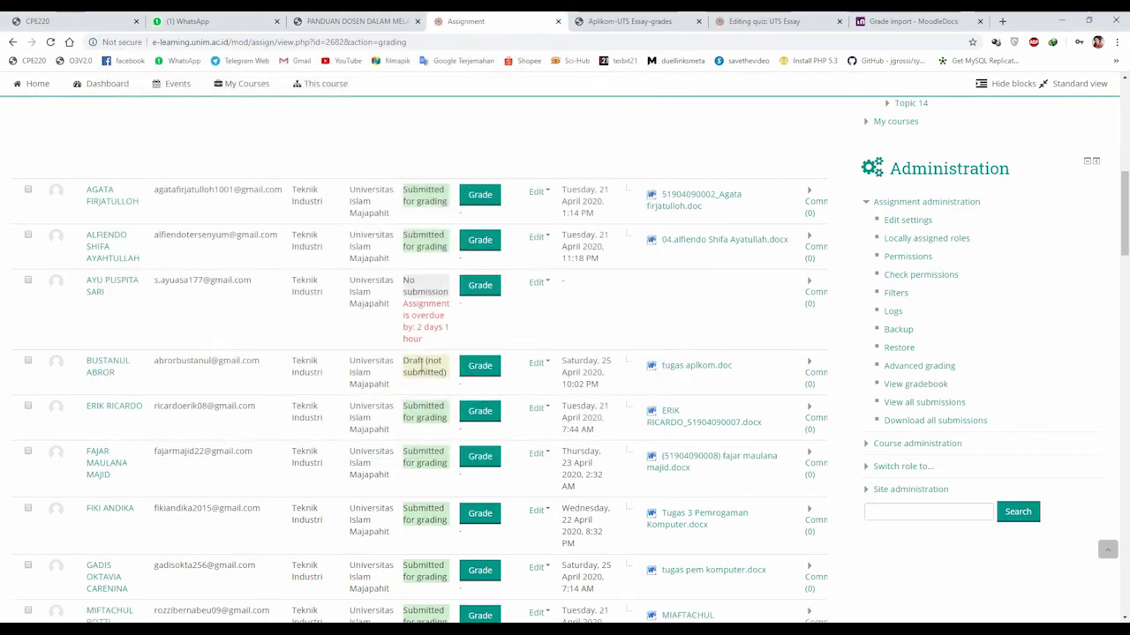
Compare the overdue notice of the first missing submission with the draft status of the tugas aplkom.doc submission
scroll(422, 365, up, 1)
scroll(420, 422, down, 2)
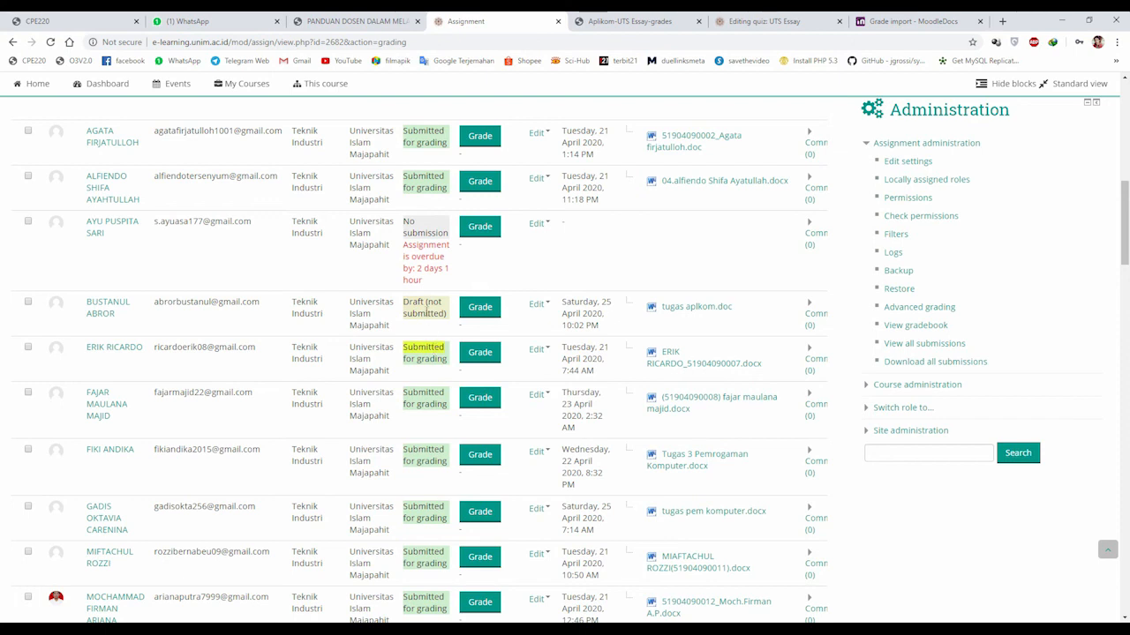
drag(427, 280, 404, 250)
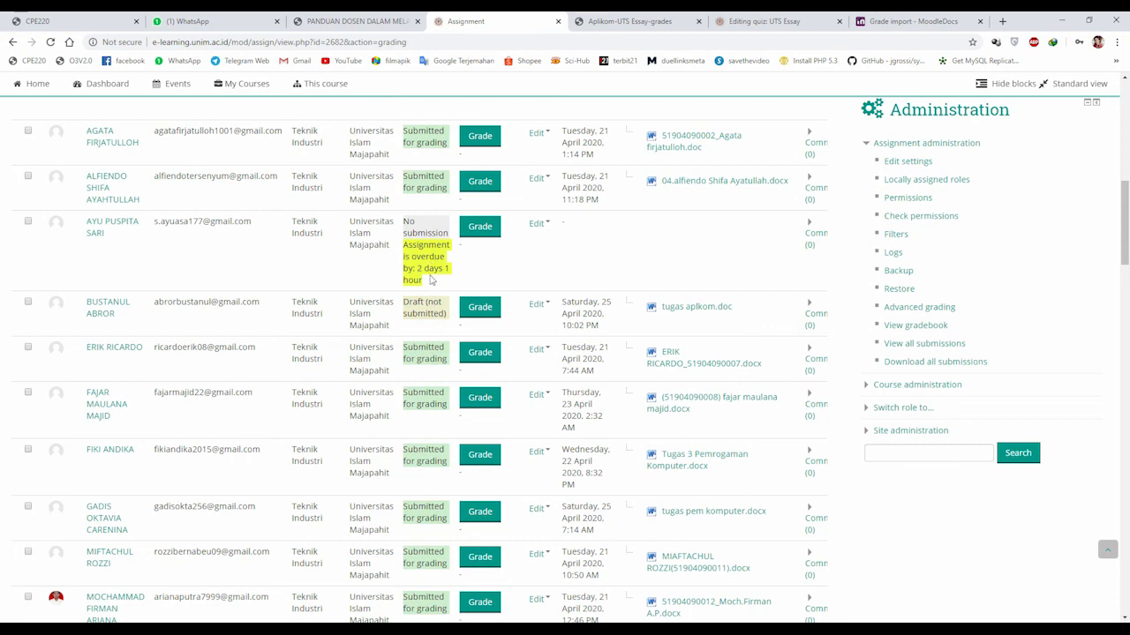
double_click(438, 314)
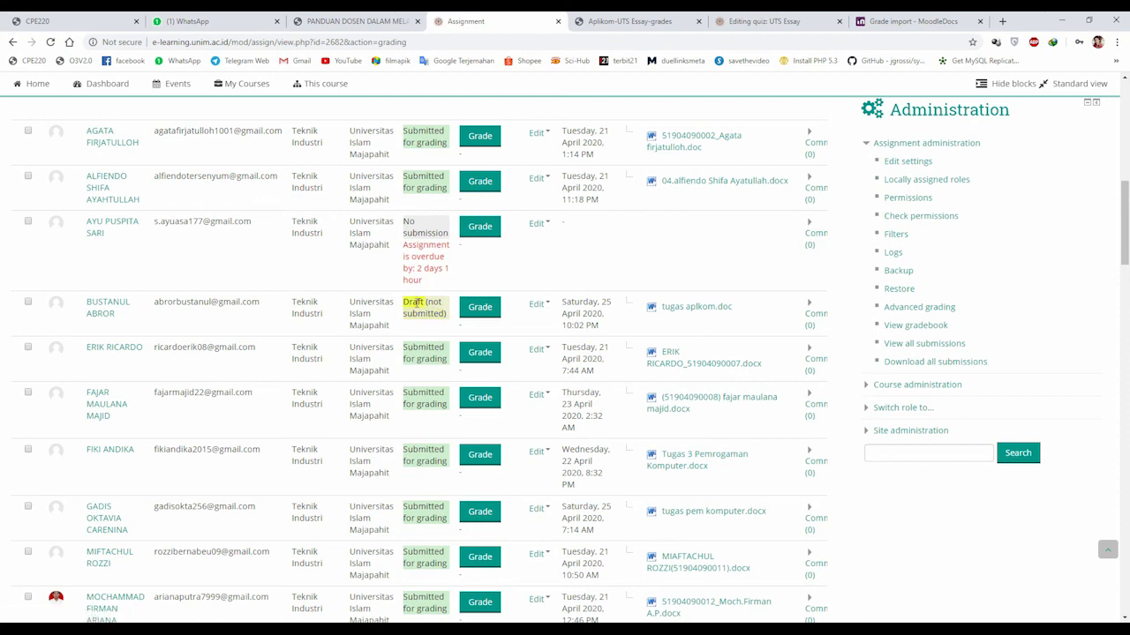
scroll(424, 353, up, 1)
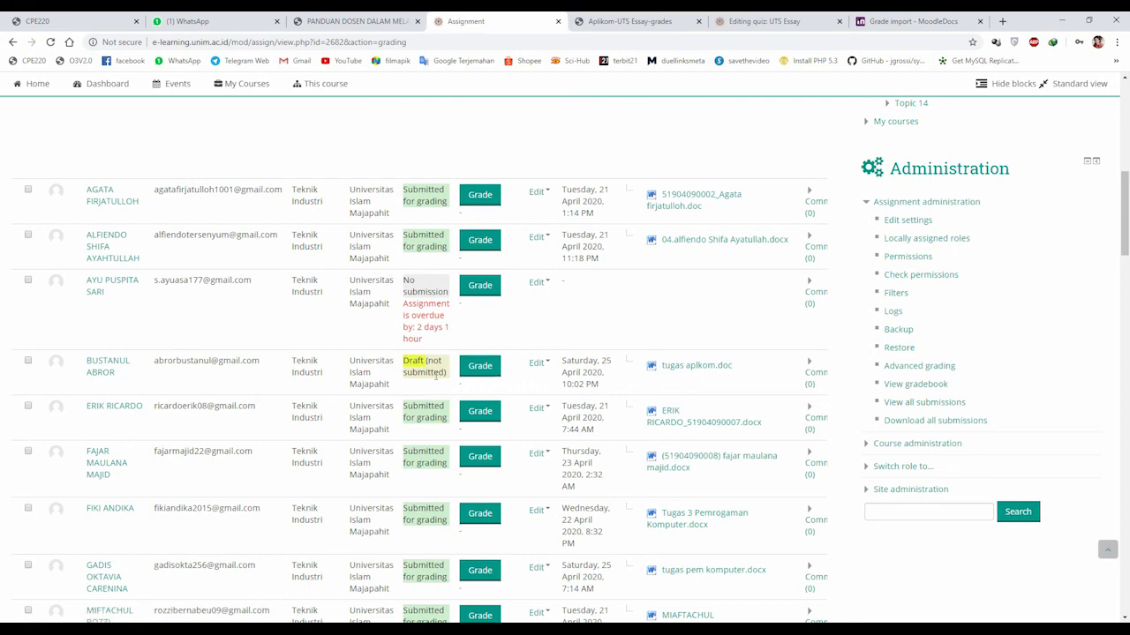
Examine the submission status of Mahasiswa 3 and of the draft submissions among the Teknik Industri students
scroll(436, 377, down, 2)
scroll(439, 379, down, 3)
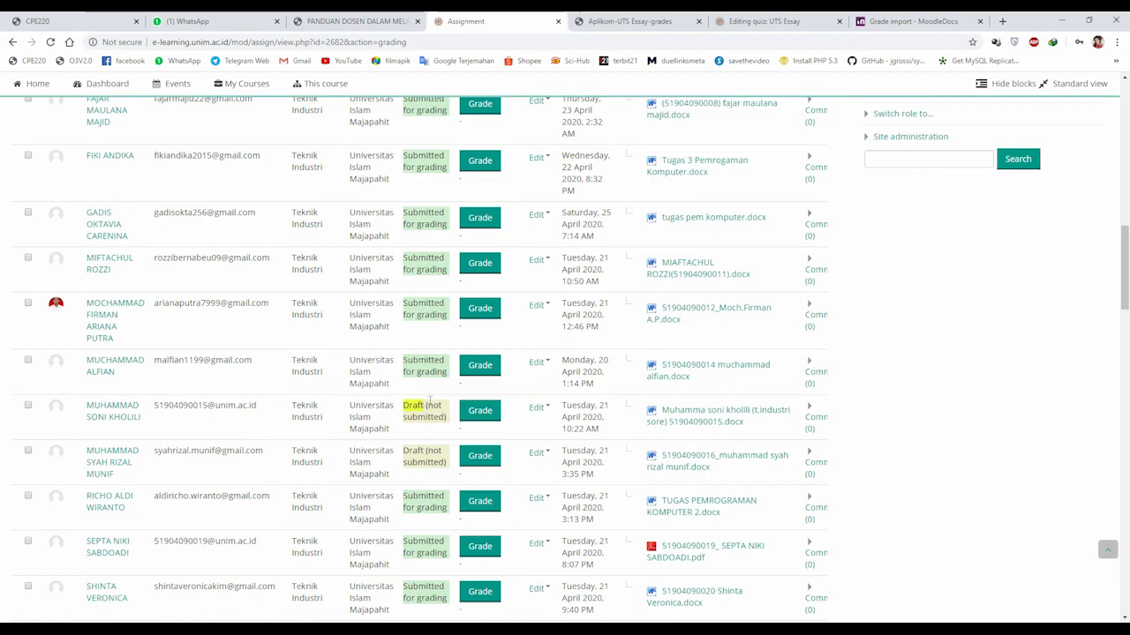
scroll(428, 397, down, 3)
scroll(439, 389, down, 1)
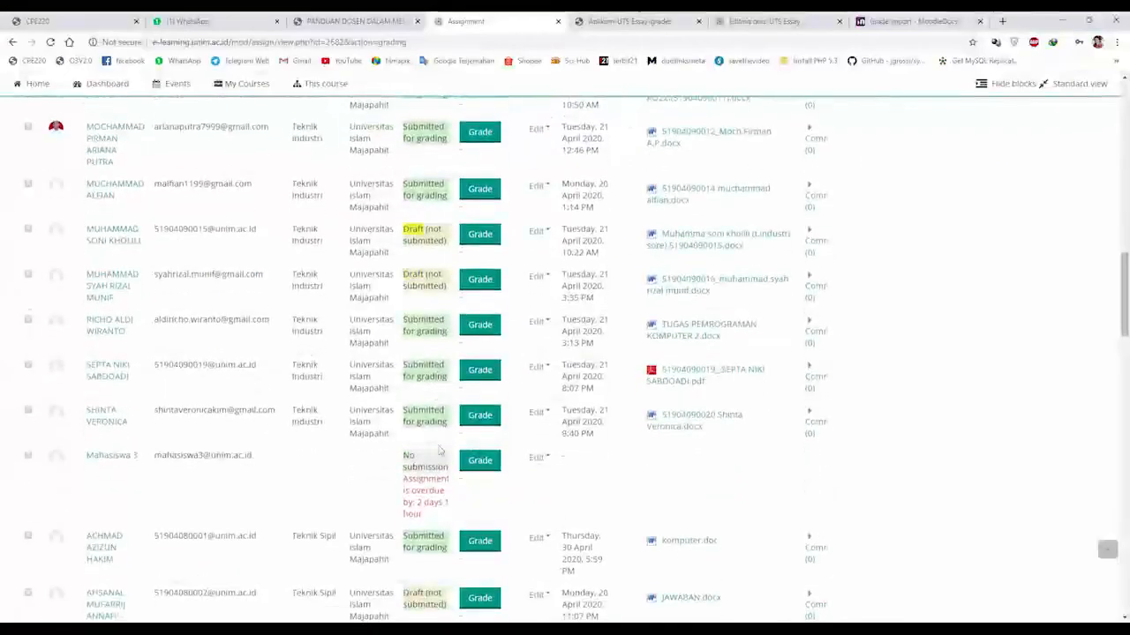
triple_click(430, 460)
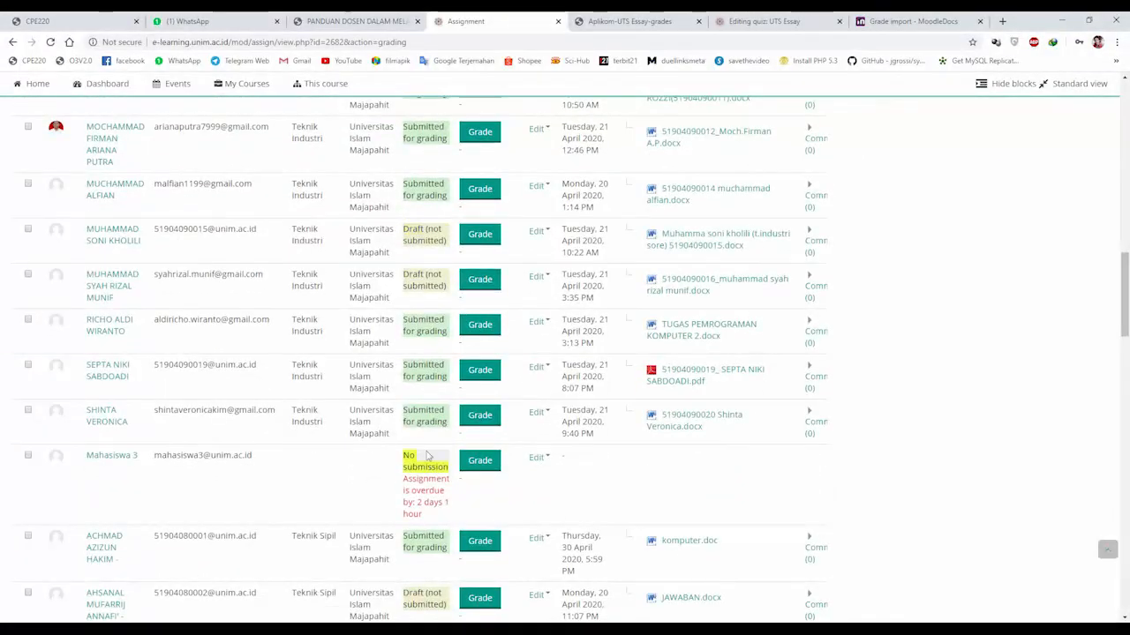
double_click(426, 276)
scroll(432, 307, up, 1)
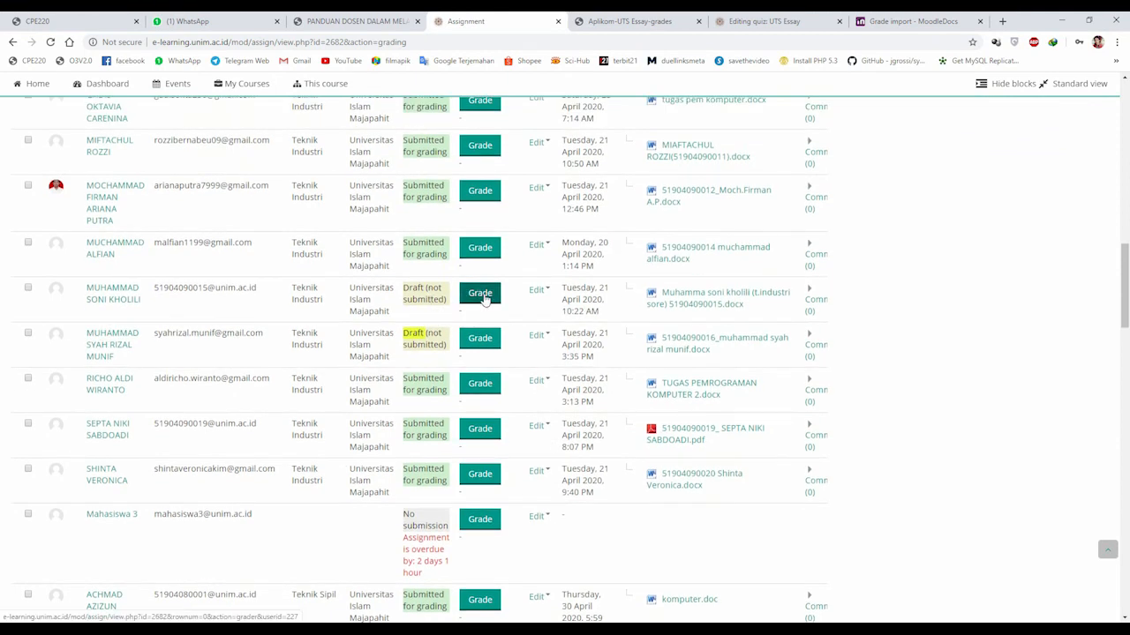
scroll(481, 283, down, 1)
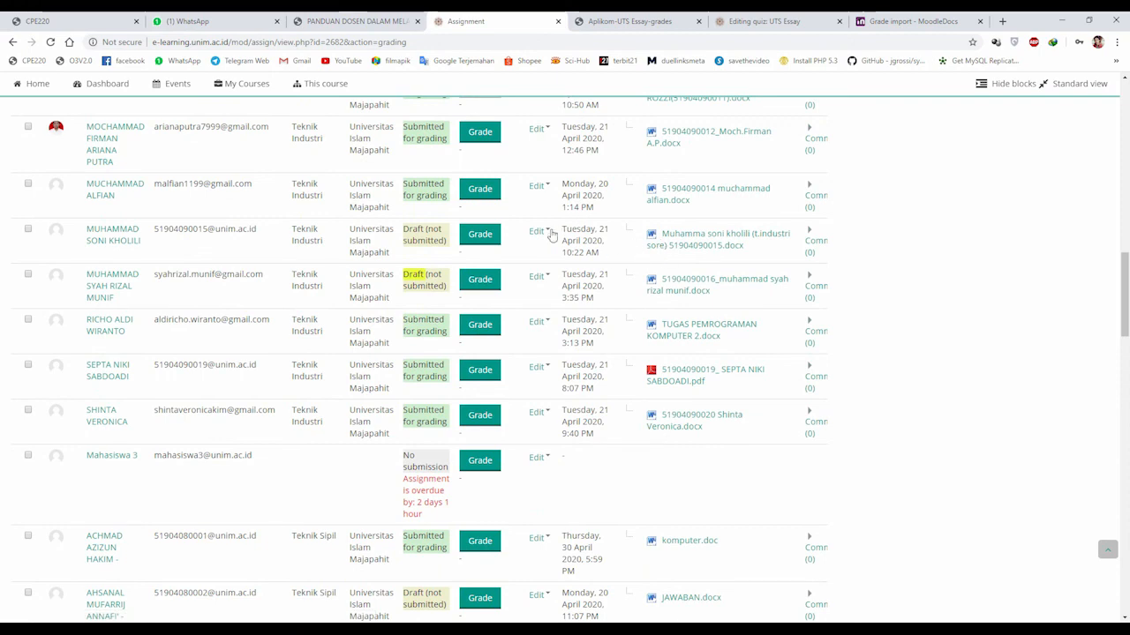
Review the draft status of the tugas aplkom.doc submission again alongside the statuses of the other students
scroll(495, 238, up, 4)
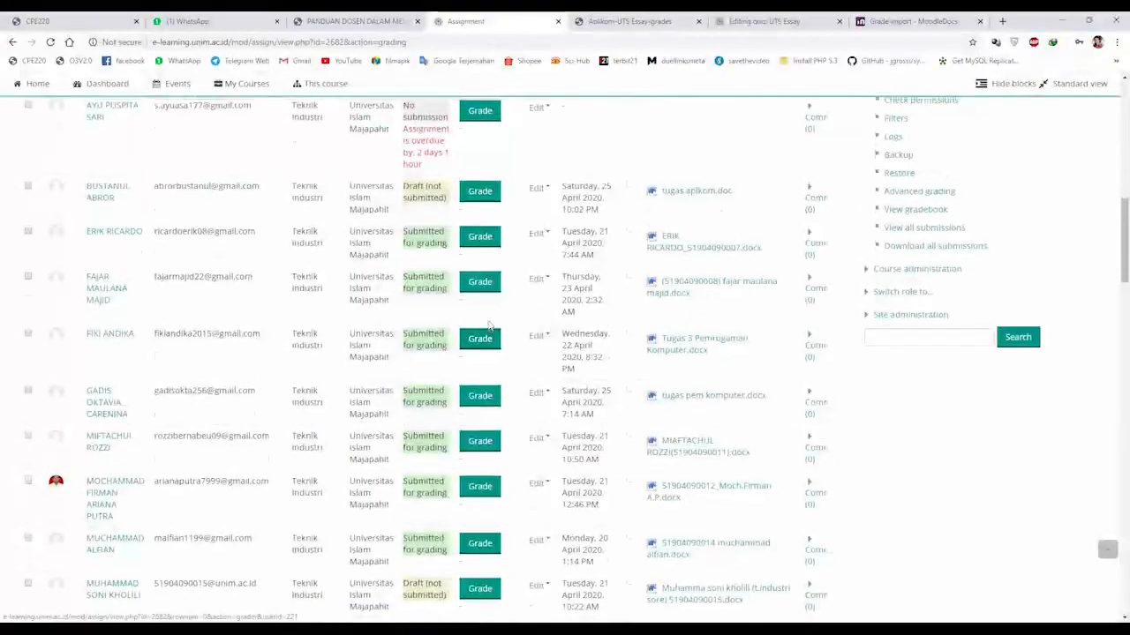
scroll(495, 336, up, 1)
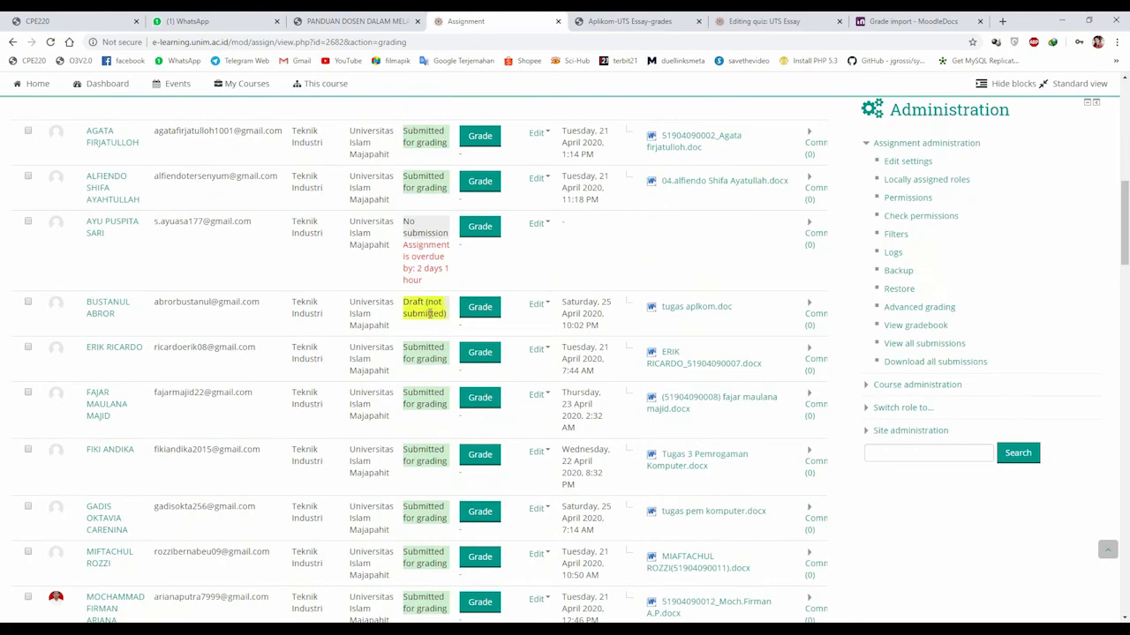
scroll(430, 316, down, 5)
scroll(430, 315, down, 2)
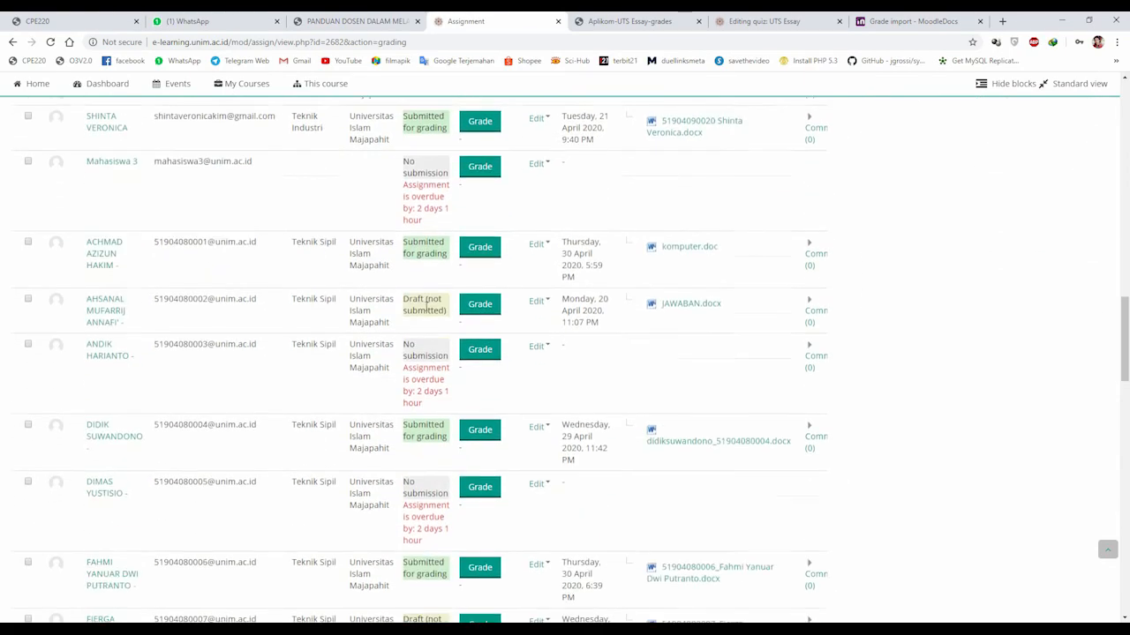
scroll(427, 305, down, 2)
scroll(425, 308, up, 10)
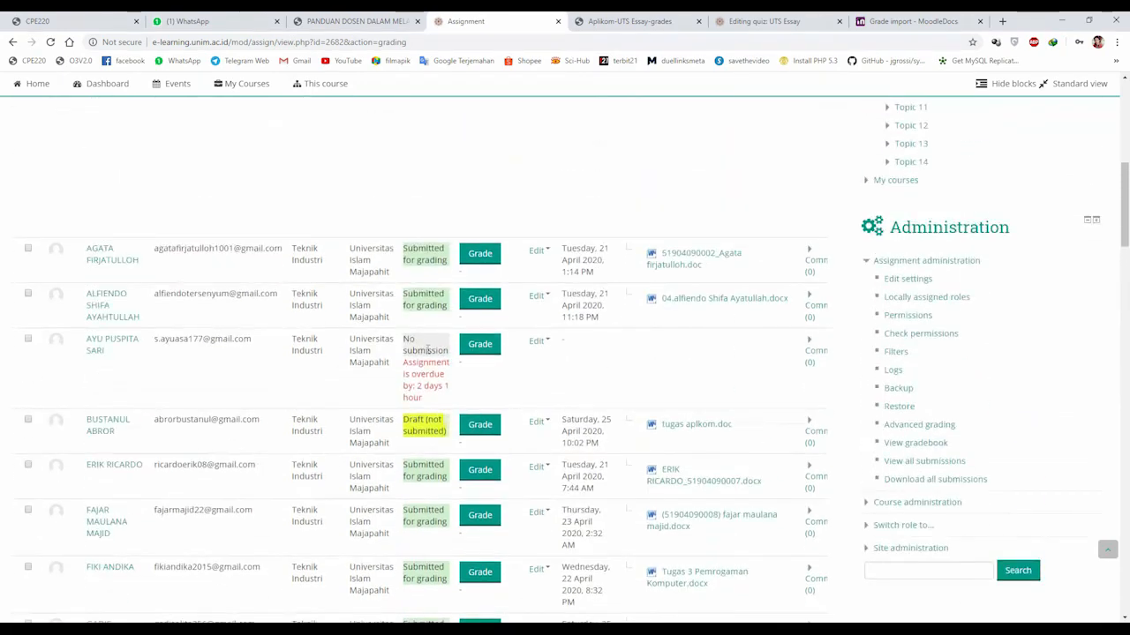
scroll(433, 353, down, 2)
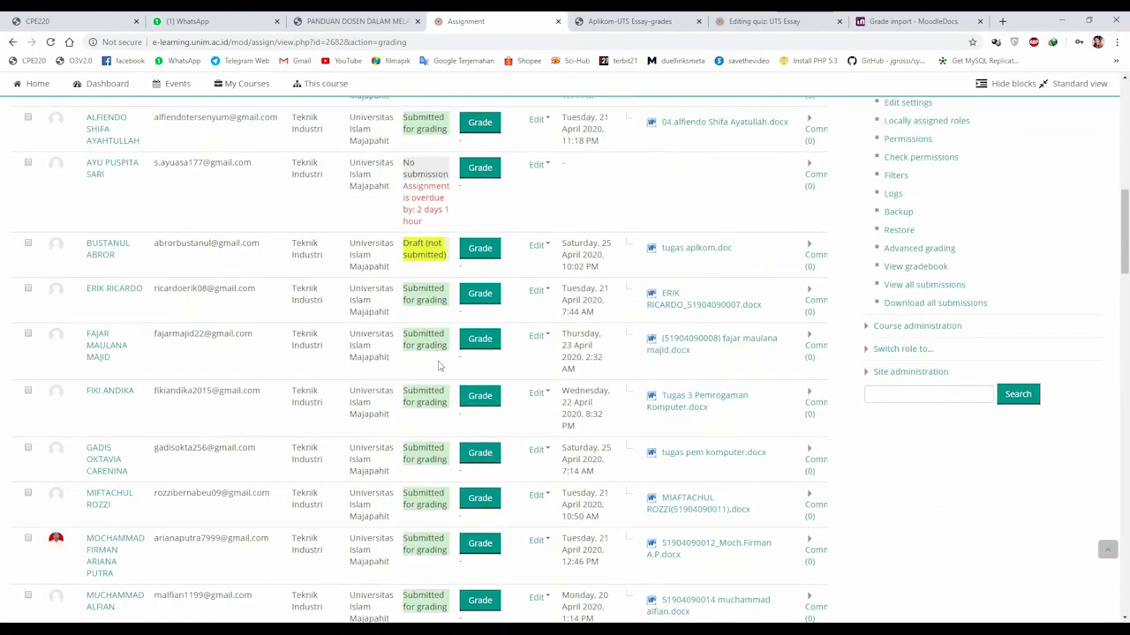
Check the overdue notice of Mahasiswa 3 against the two draft submissions listed above it
scroll(436, 369, down, 5)
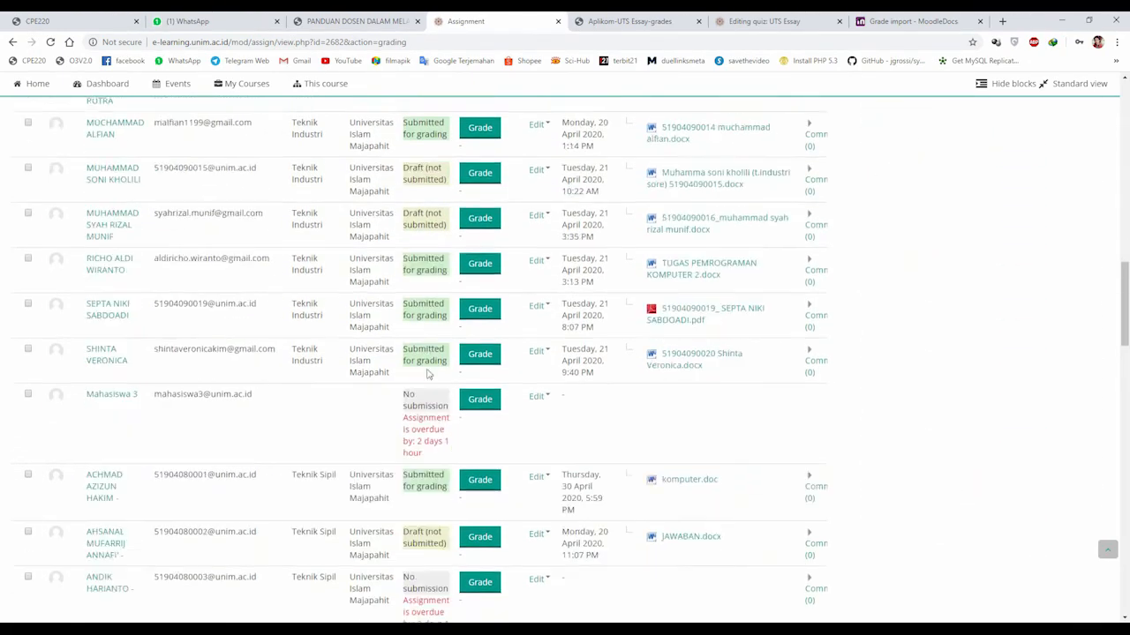
scroll(426, 375, down, 1)
triple_click(424, 368)
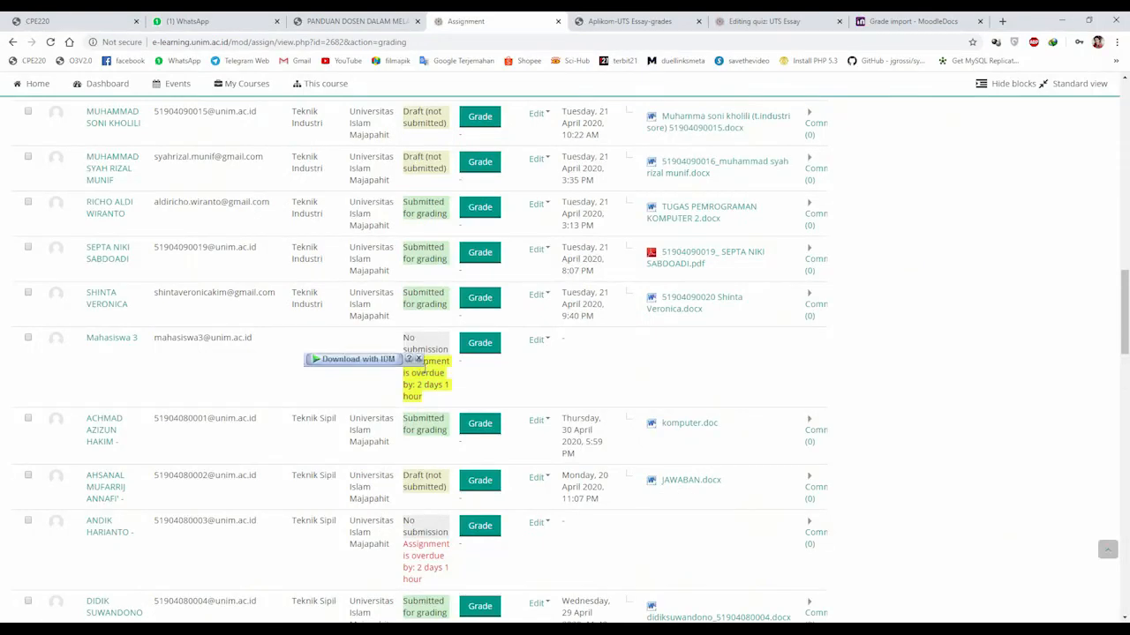
scroll(420, 336, up, 1)
double_click(418, 301)
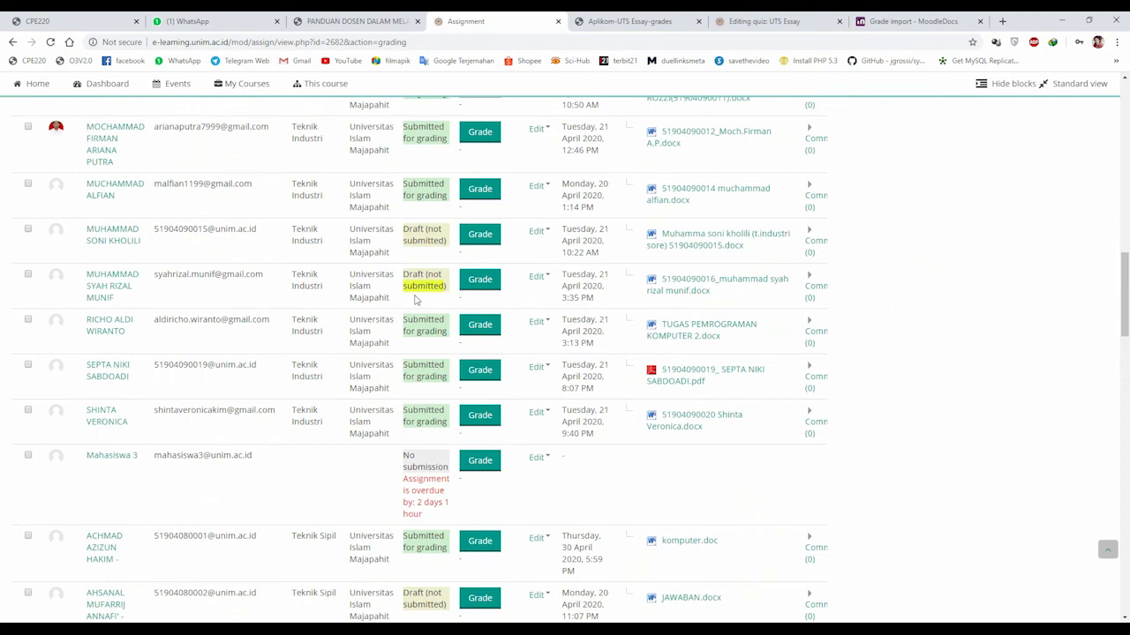
scroll(411, 265, down, 1)
click(416, 240)
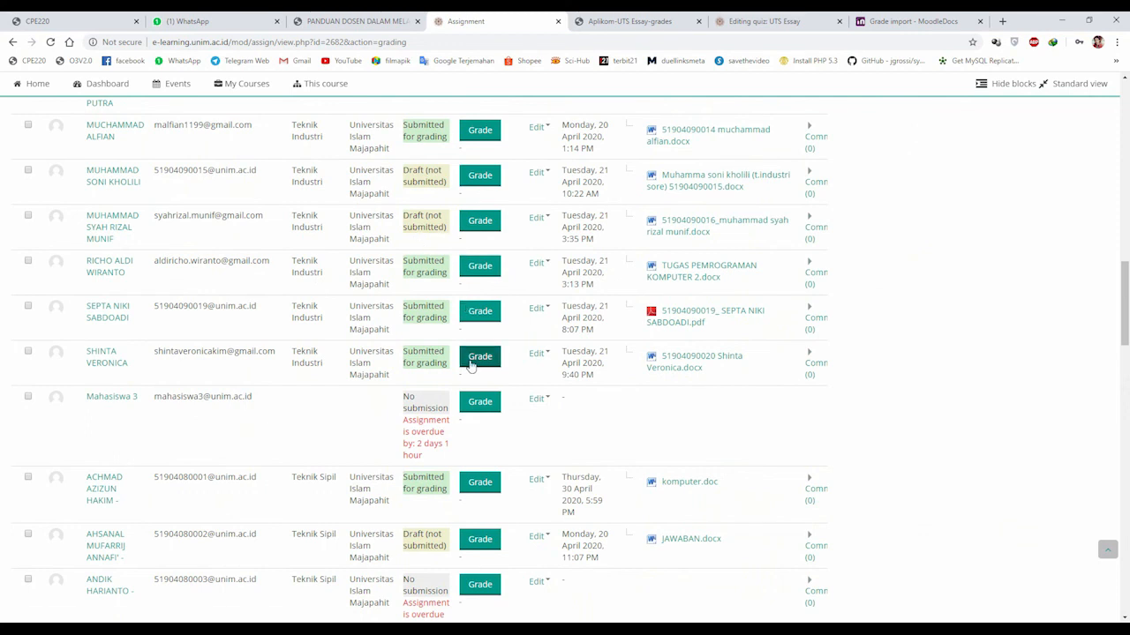
Examine the submission statuses and empty grade fields of the Teknik Sipil students, including those without a submission
scroll(468, 357, down, 1)
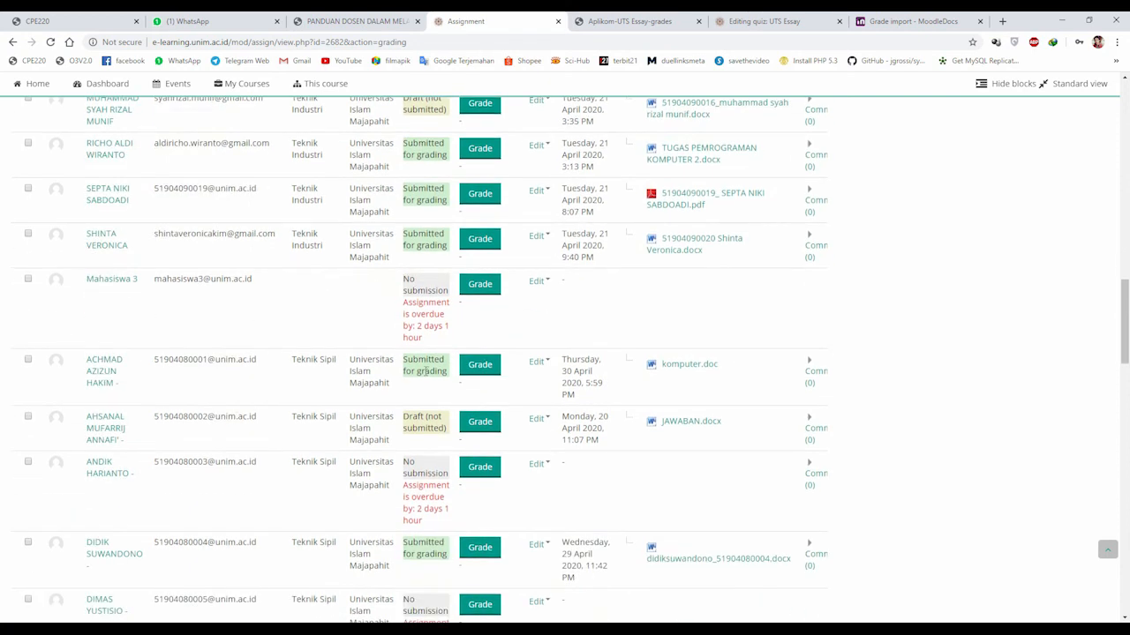
scroll(420, 407, down, 3)
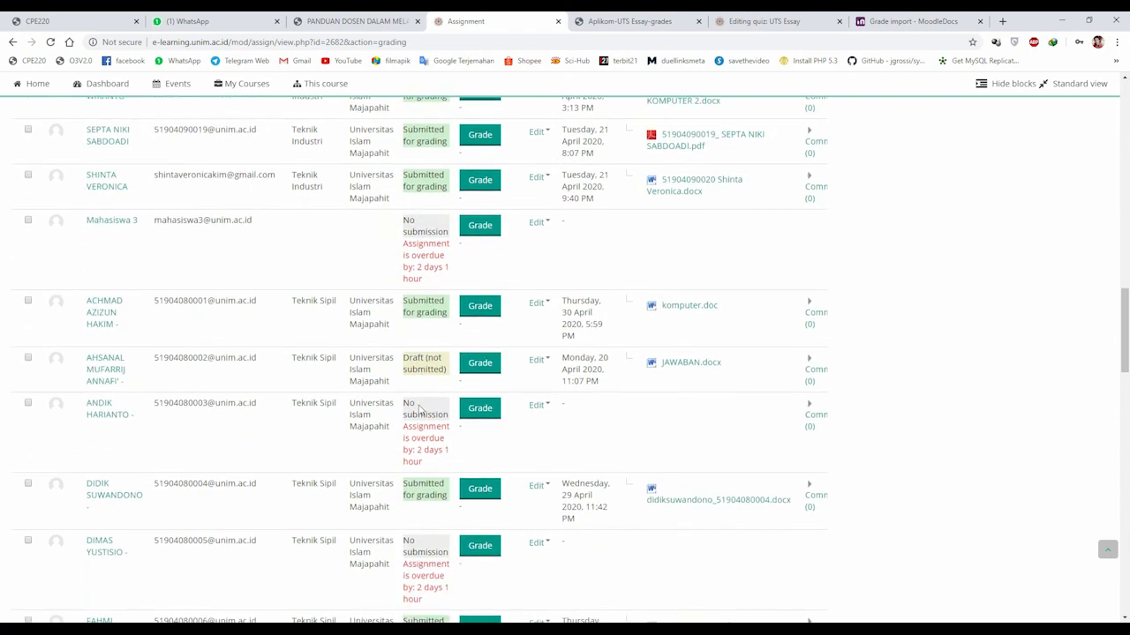
scroll(412, 323, up, 1)
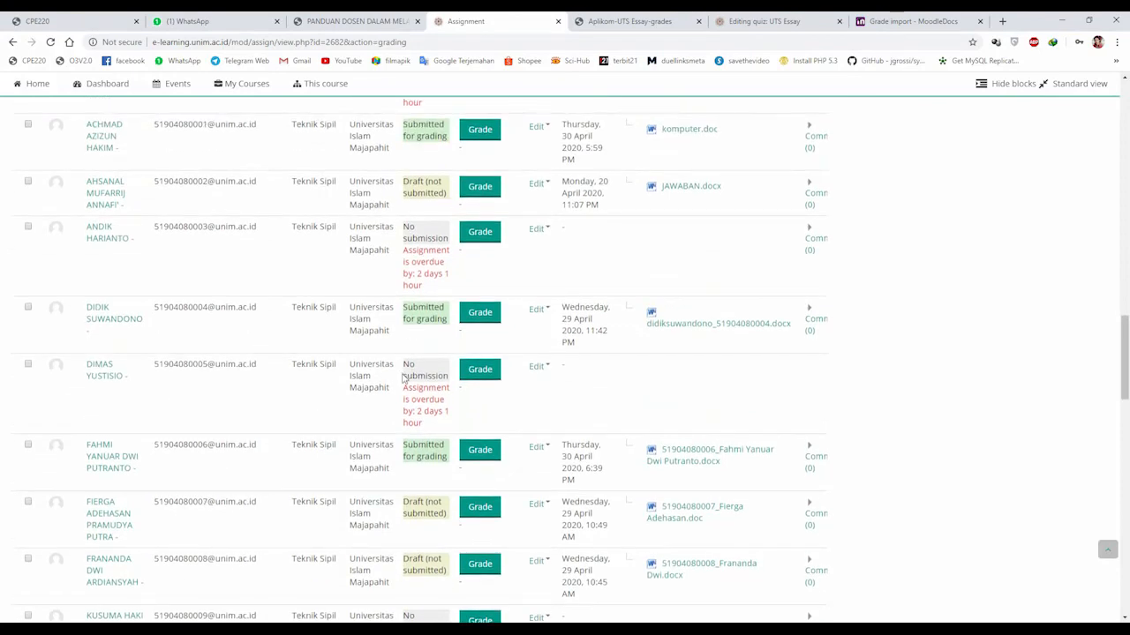
triple_click(414, 374)
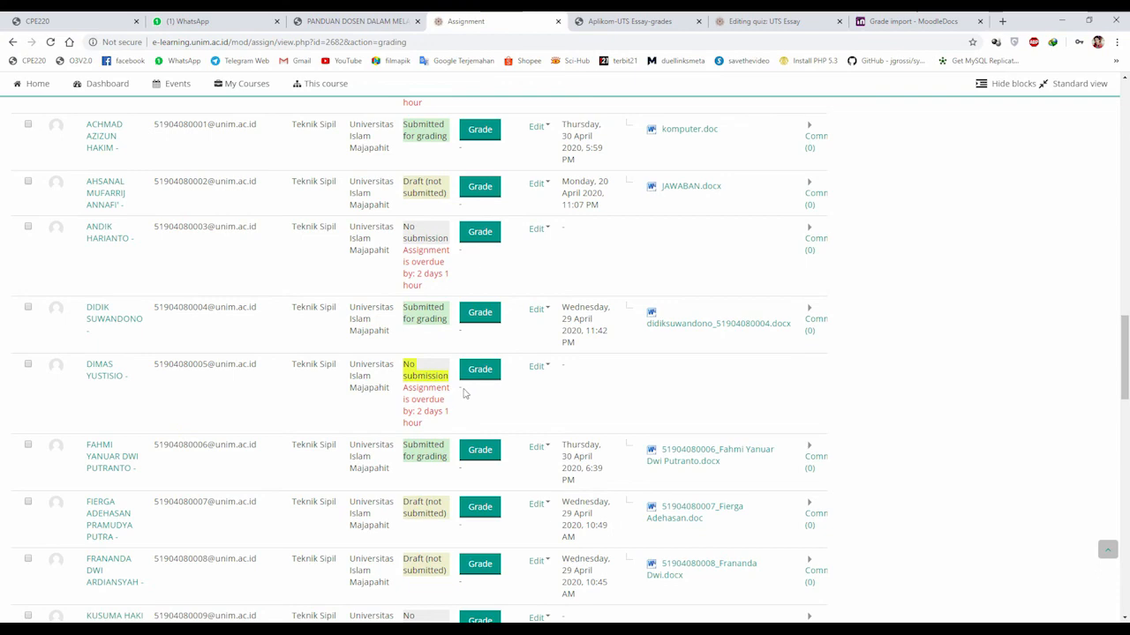
click(460, 388)
scroll(469, 400, down, 7)
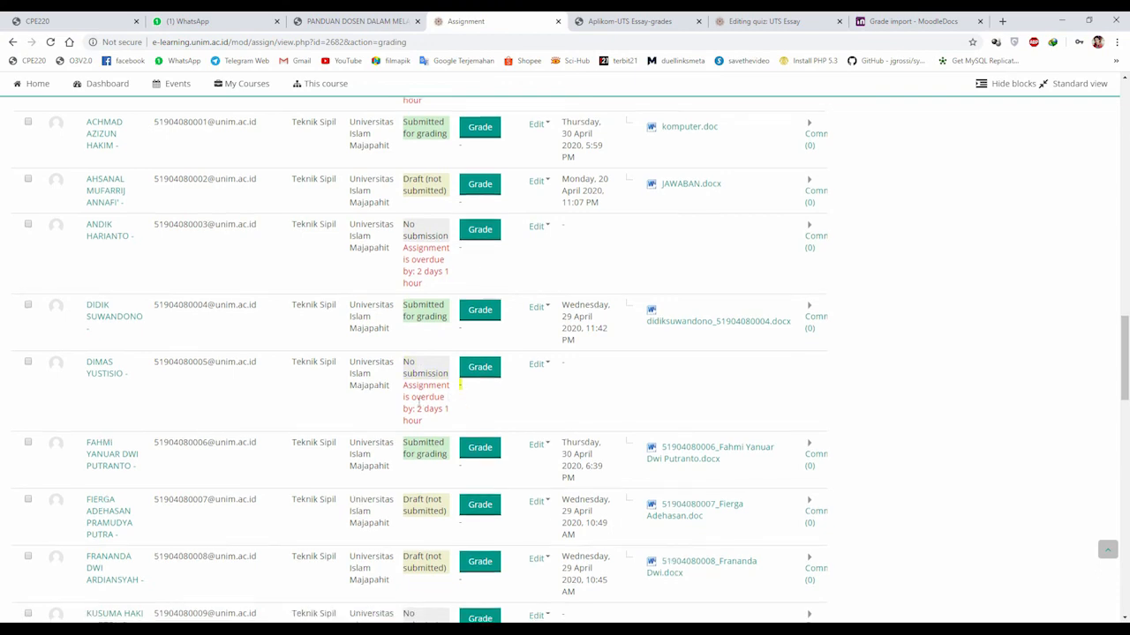
scroll(421, 405, down, 1)
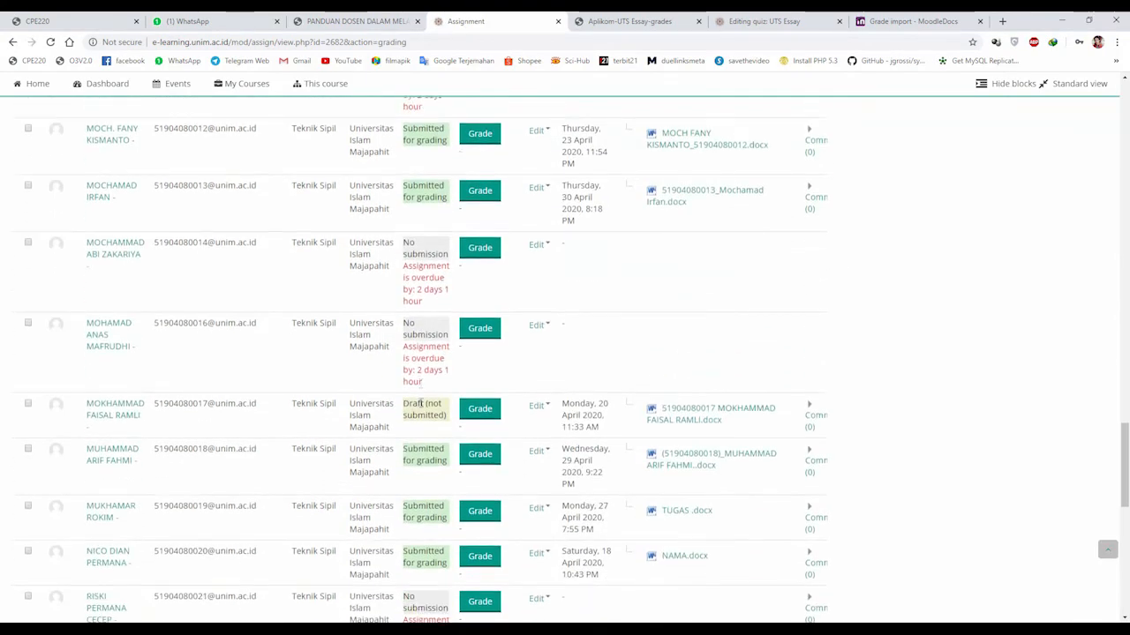